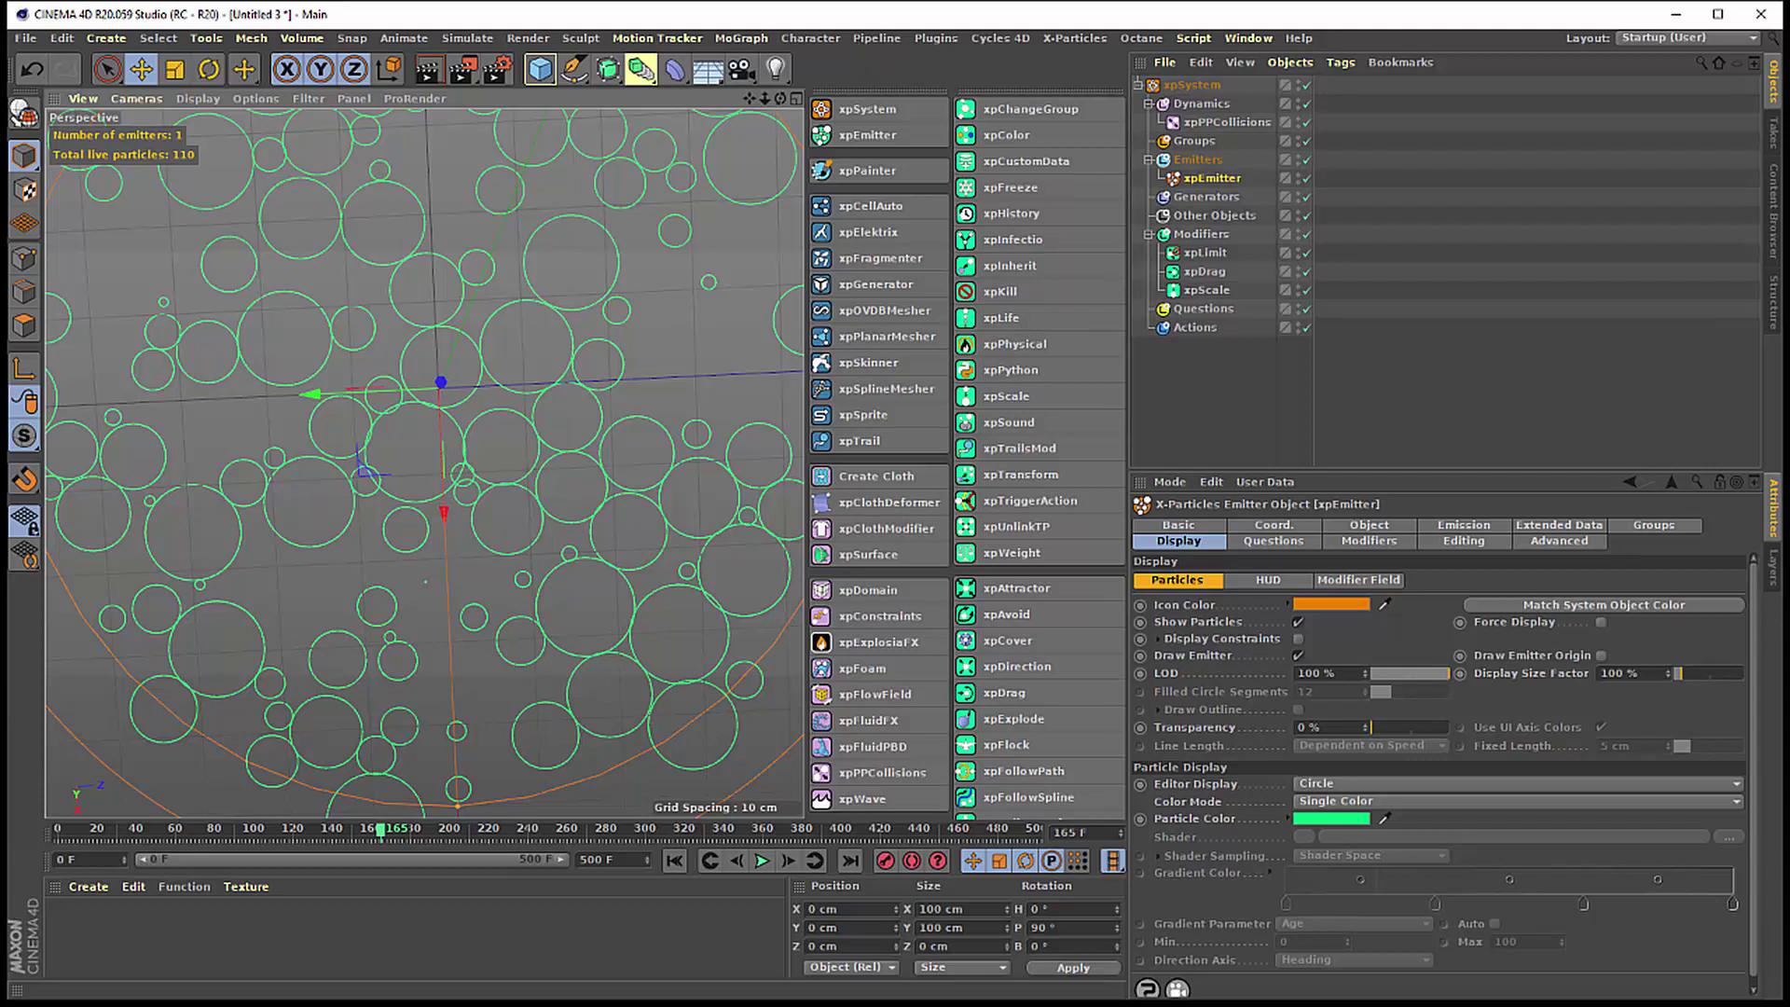
# - Preview the finished packed-circles particle simulation from the start through frame 225
pyautogui.click(674, 860)
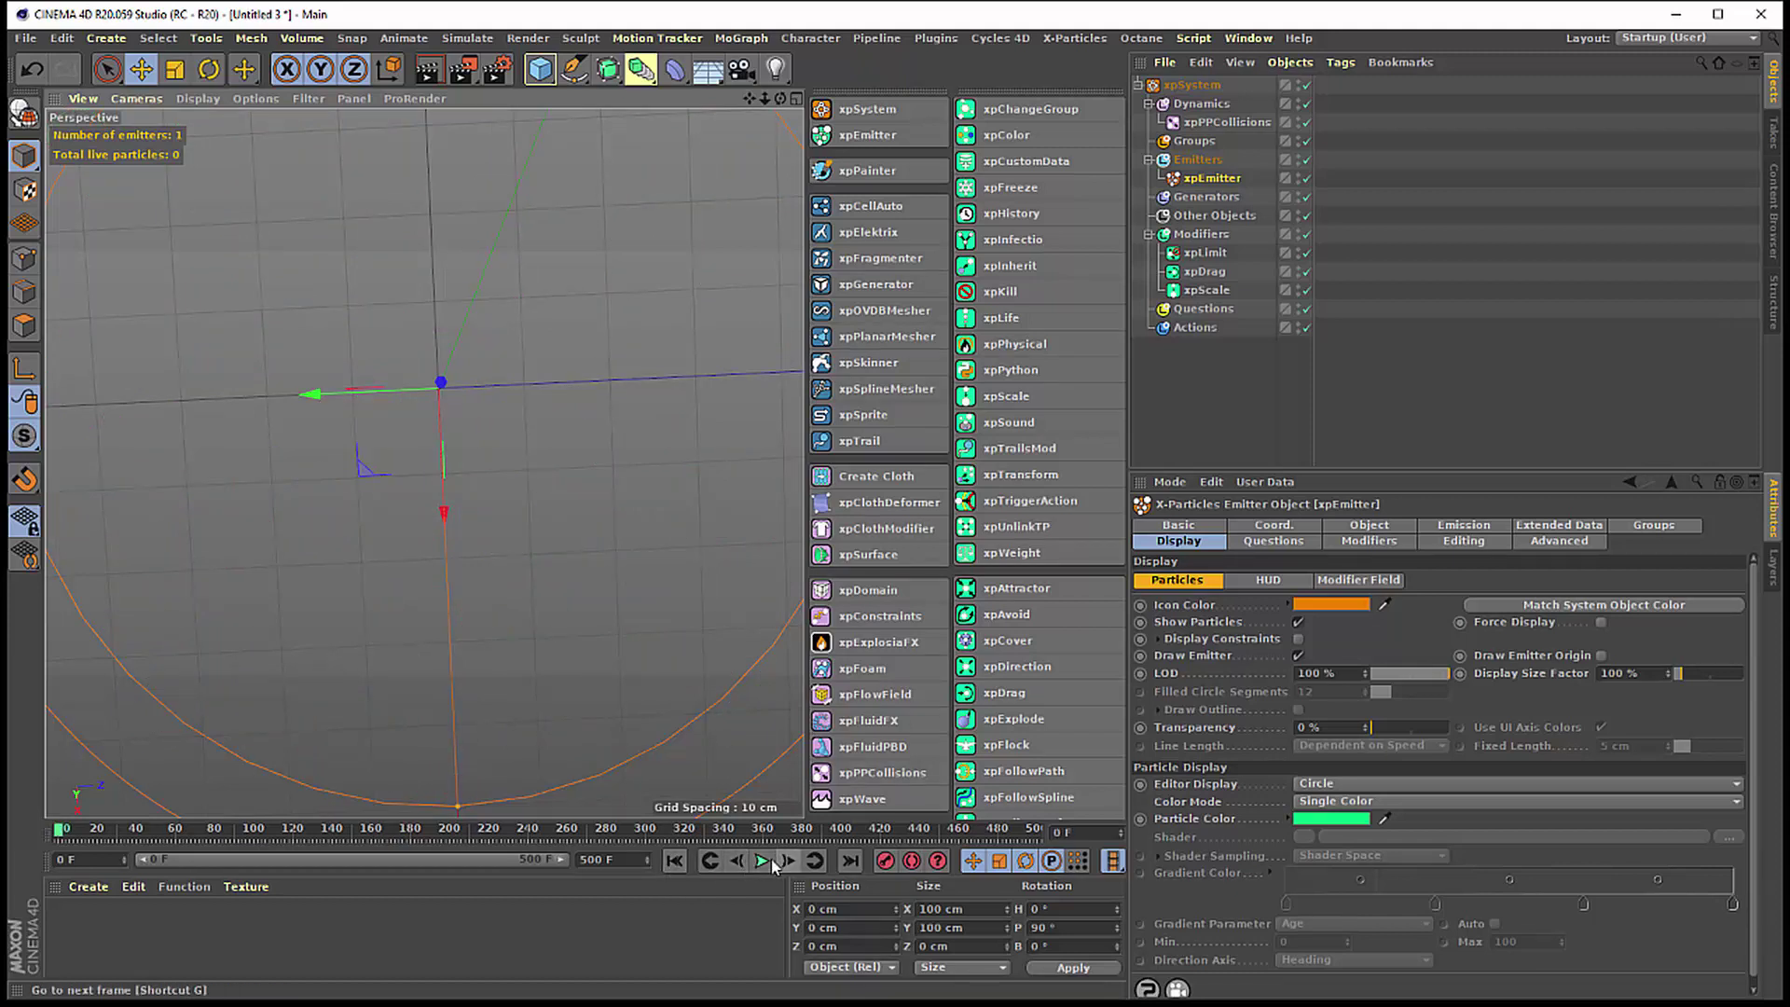
pyautogui.click(763, 859)
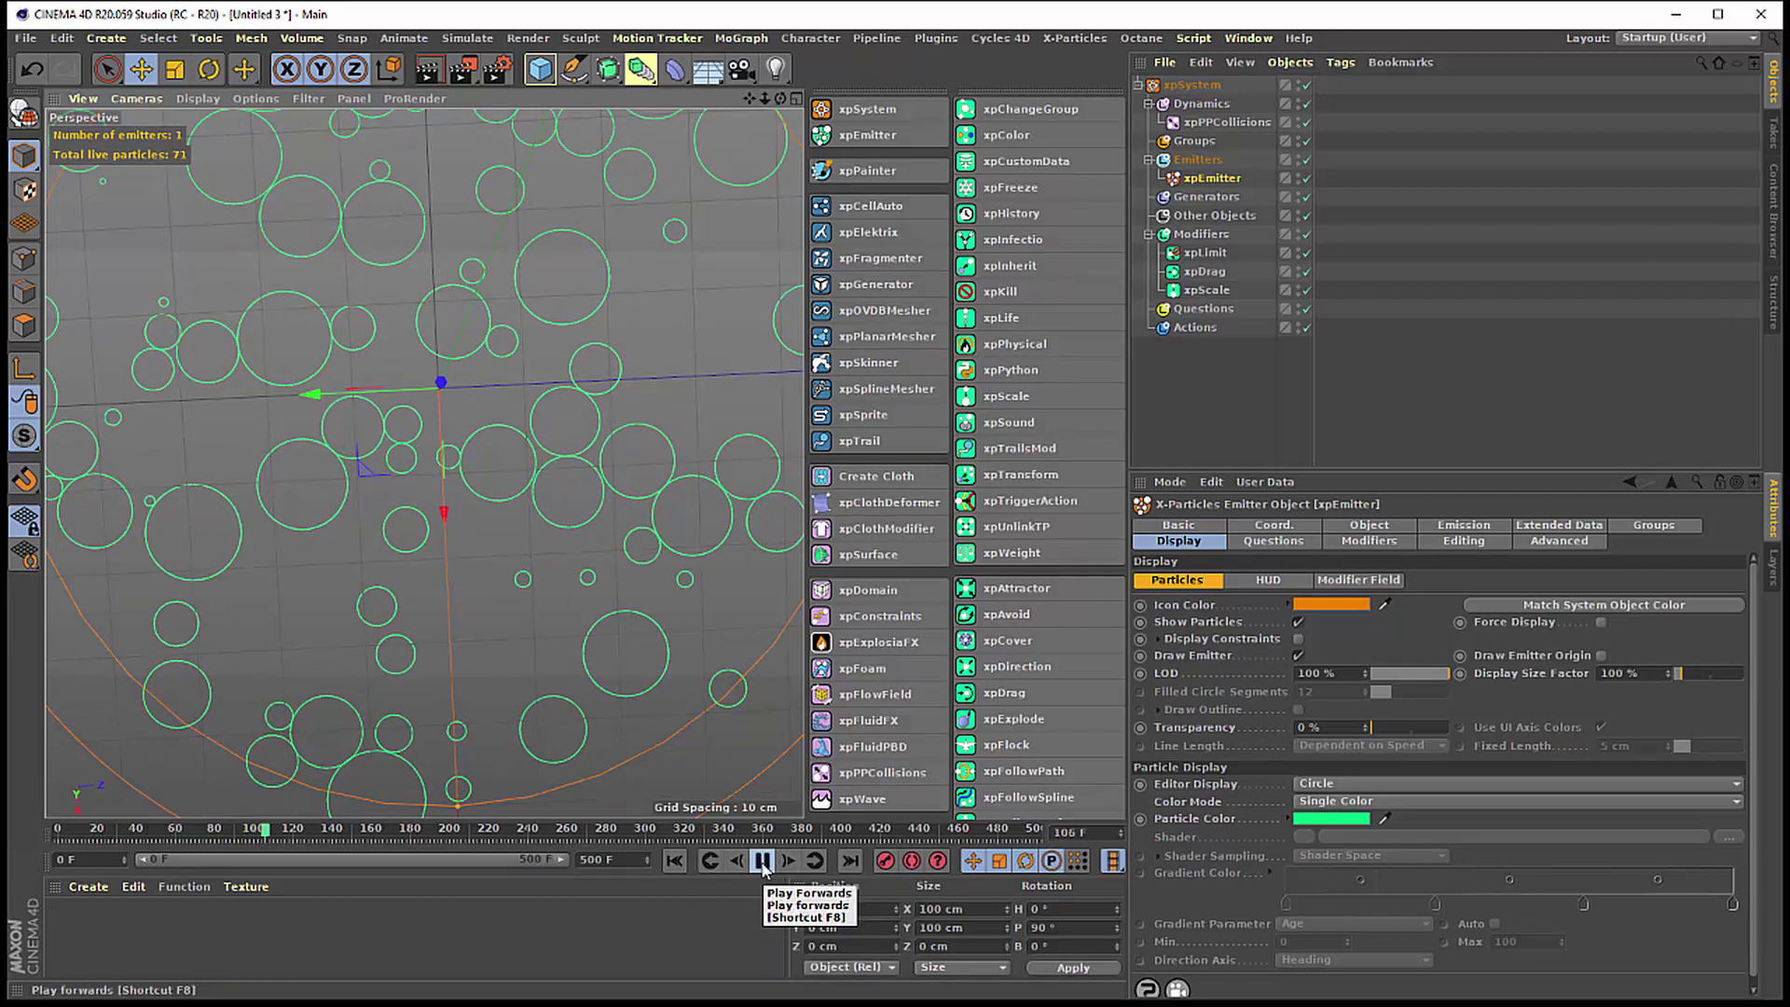
pyautogui.click(763, 860)
pyautogui.click(763, 861)
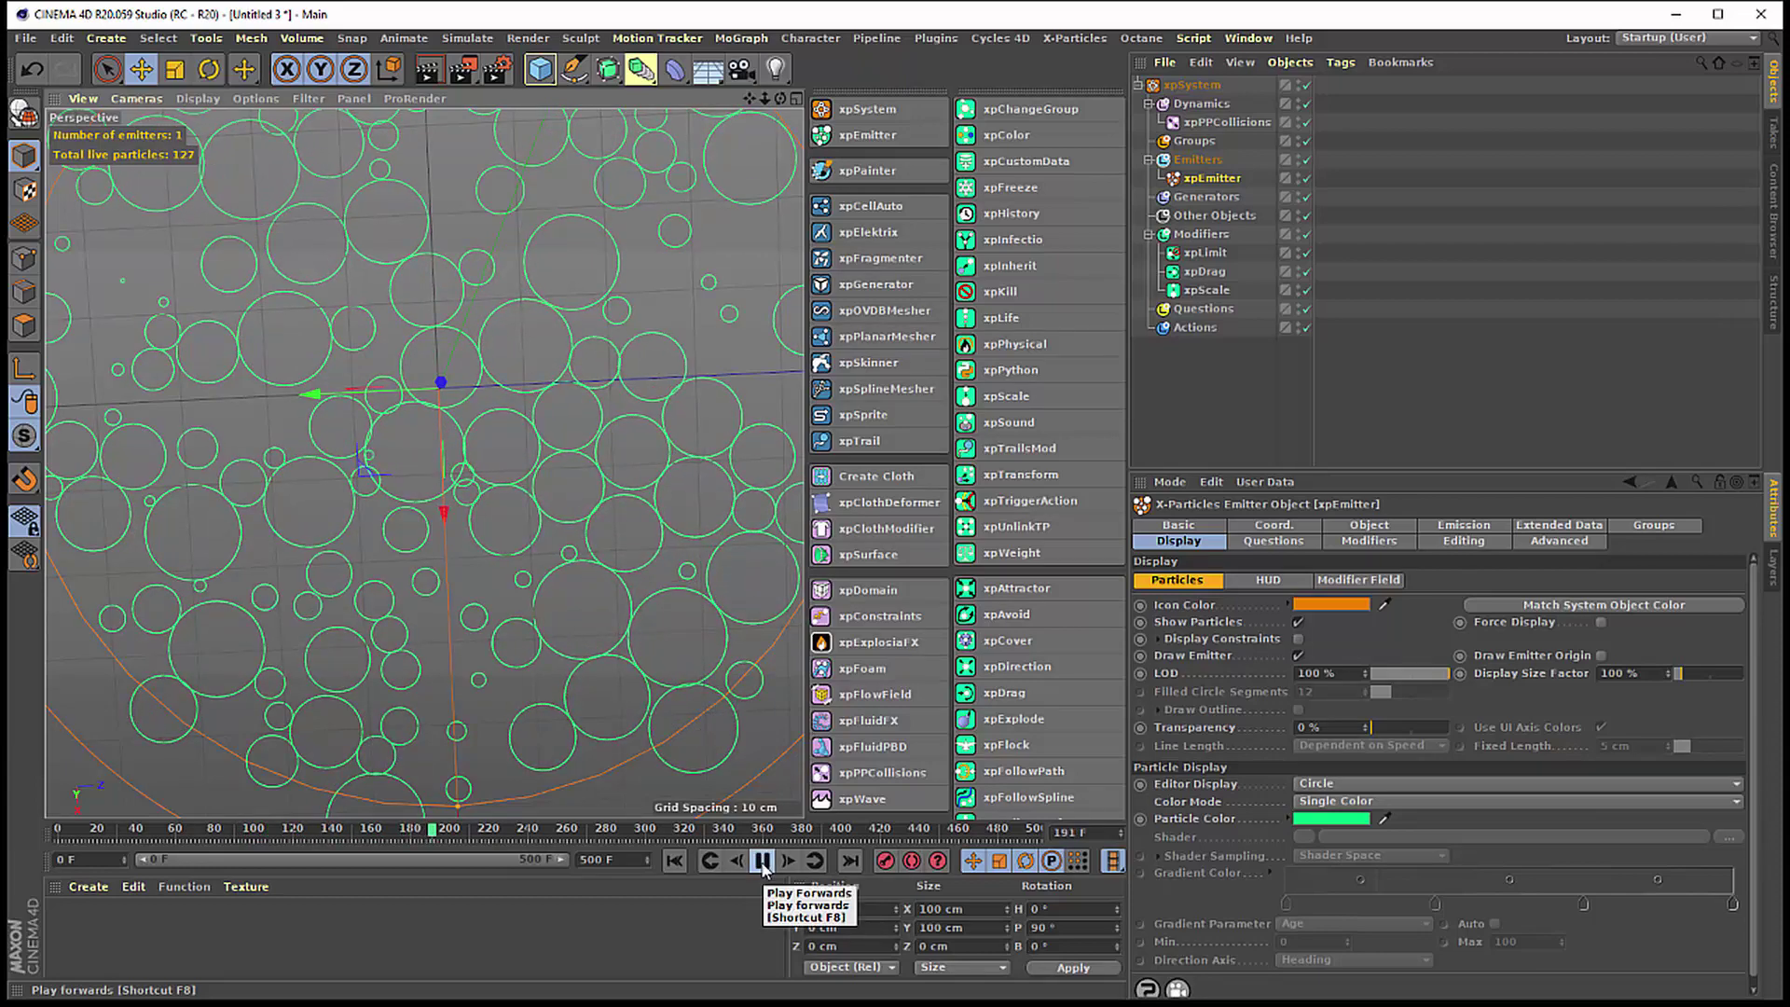
pyautogui.click(763, 861)
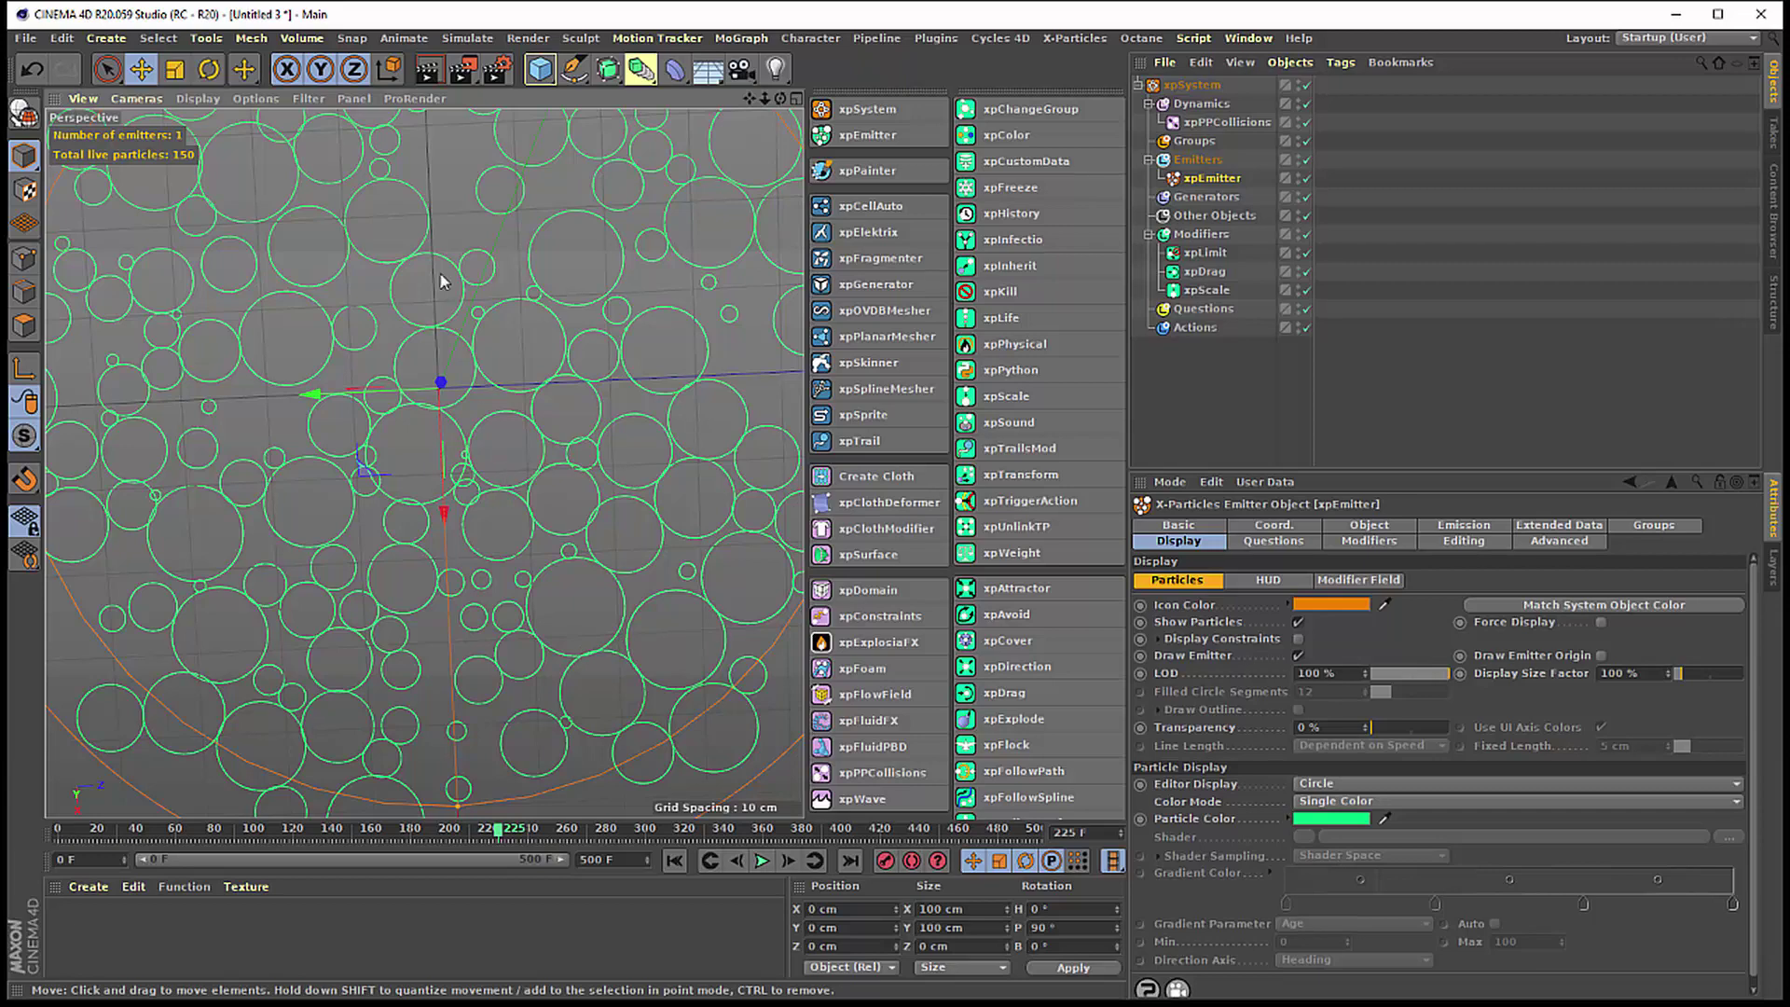
pyautogui.click(25, 38)
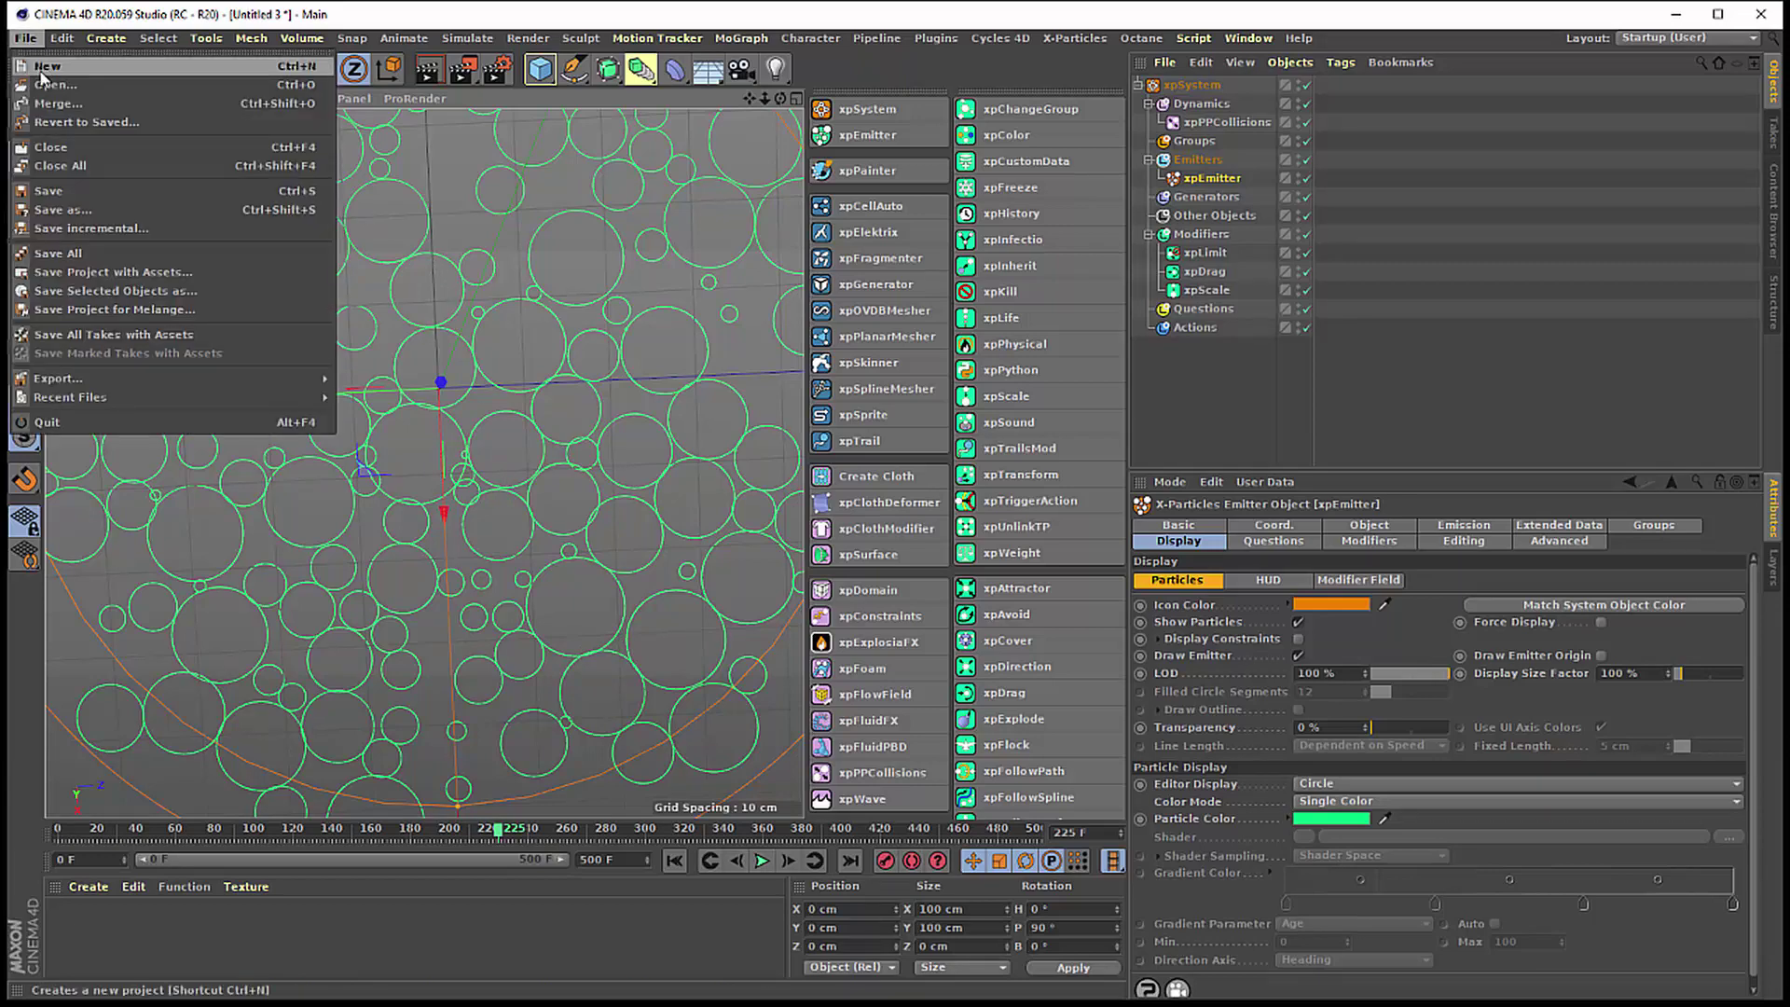
# - Start a new project containing an xpSystem with an emitter, and select the xpEmitter
pyautogui.click(42, 52)
pyautogui.click(844, 111)
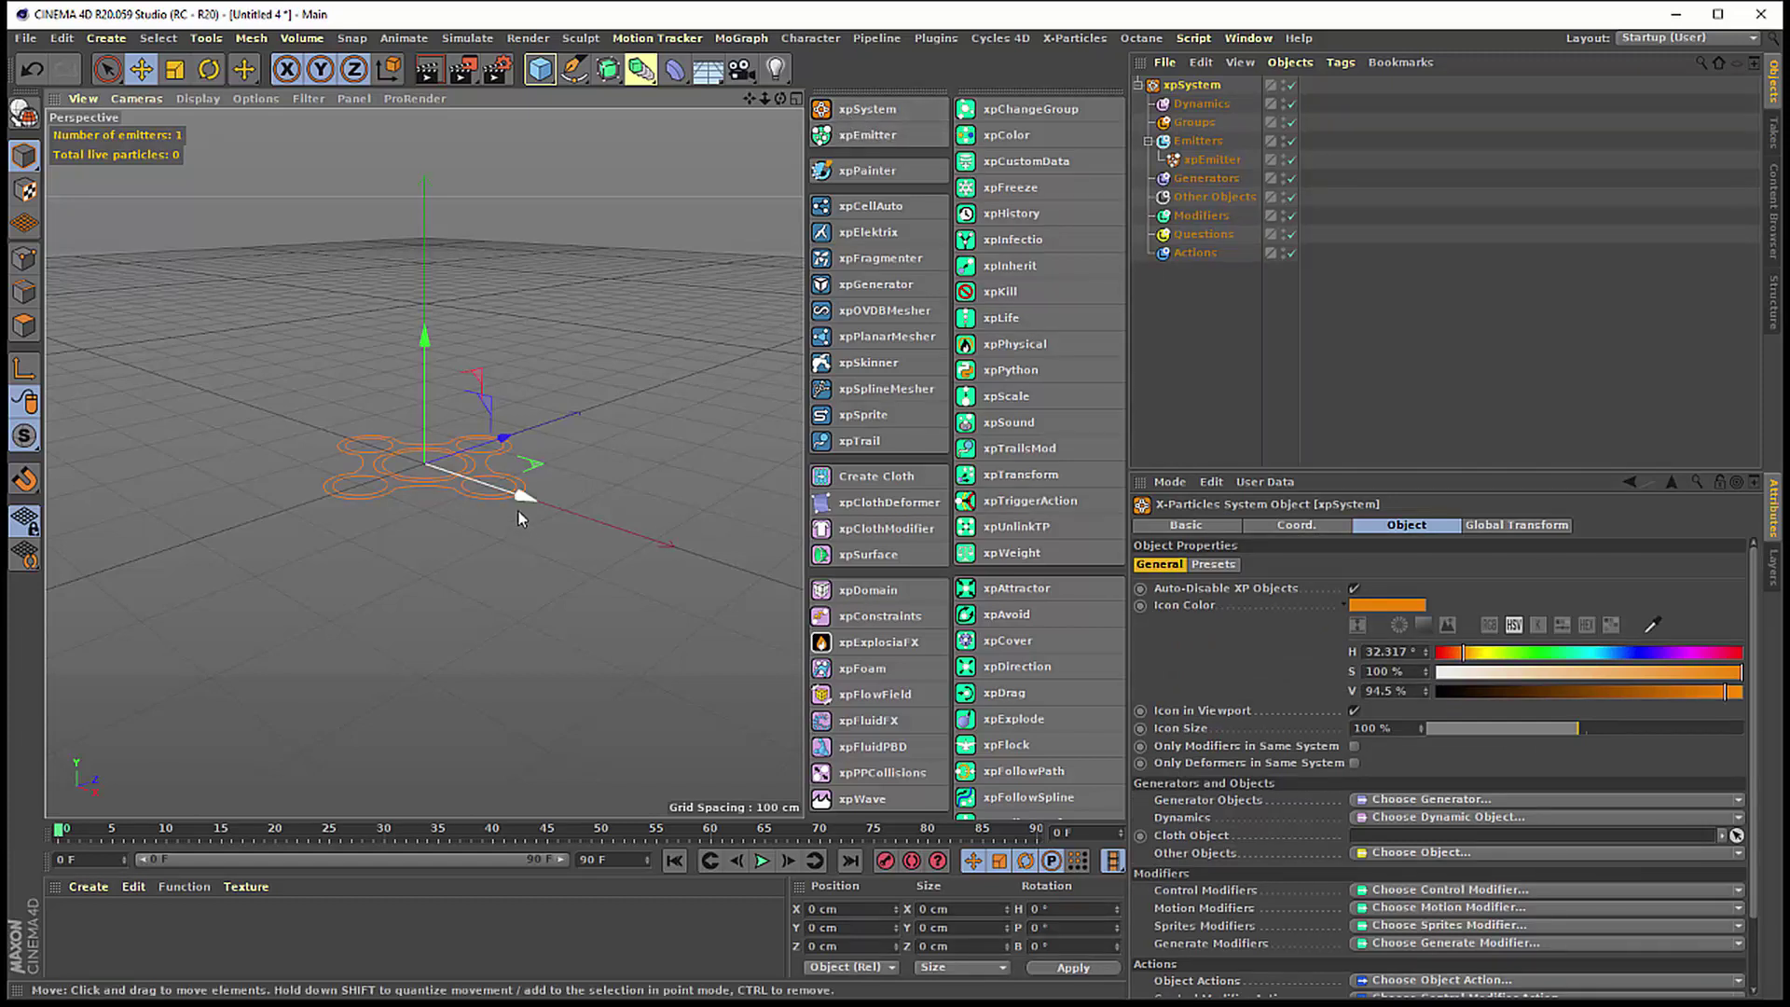
pyautogui.scroll(5, 519, 518)
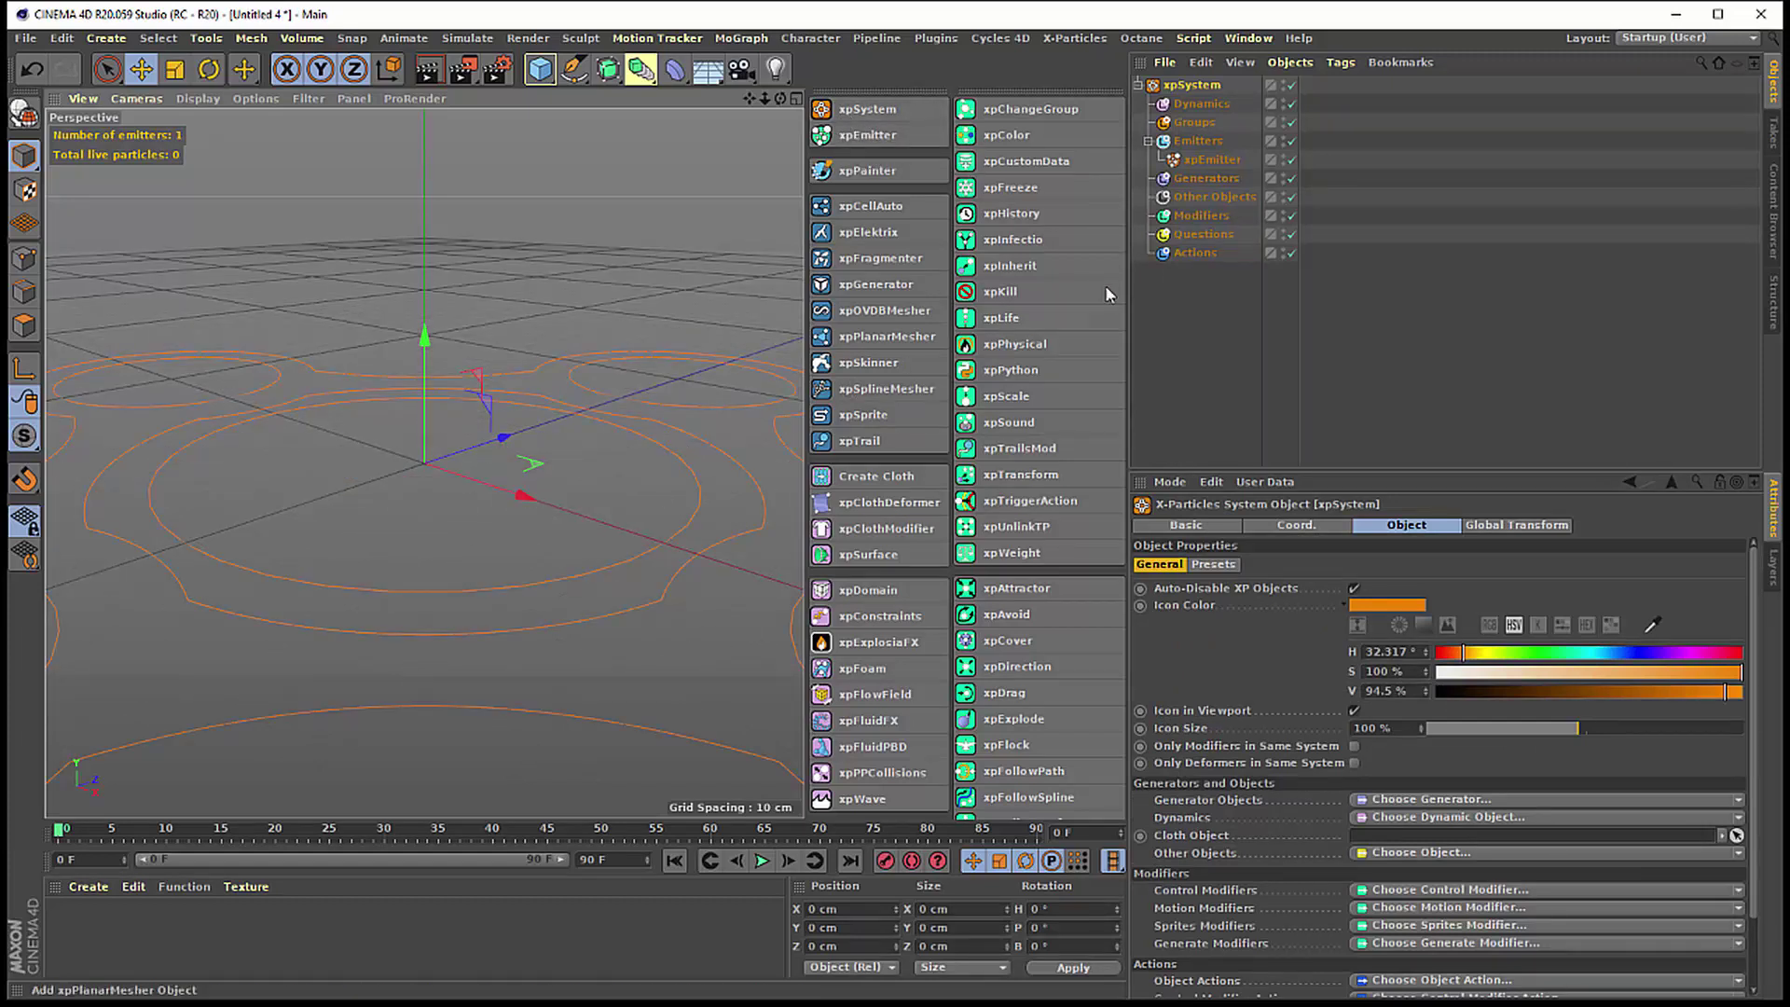
pyautogui.click(1212, 159)
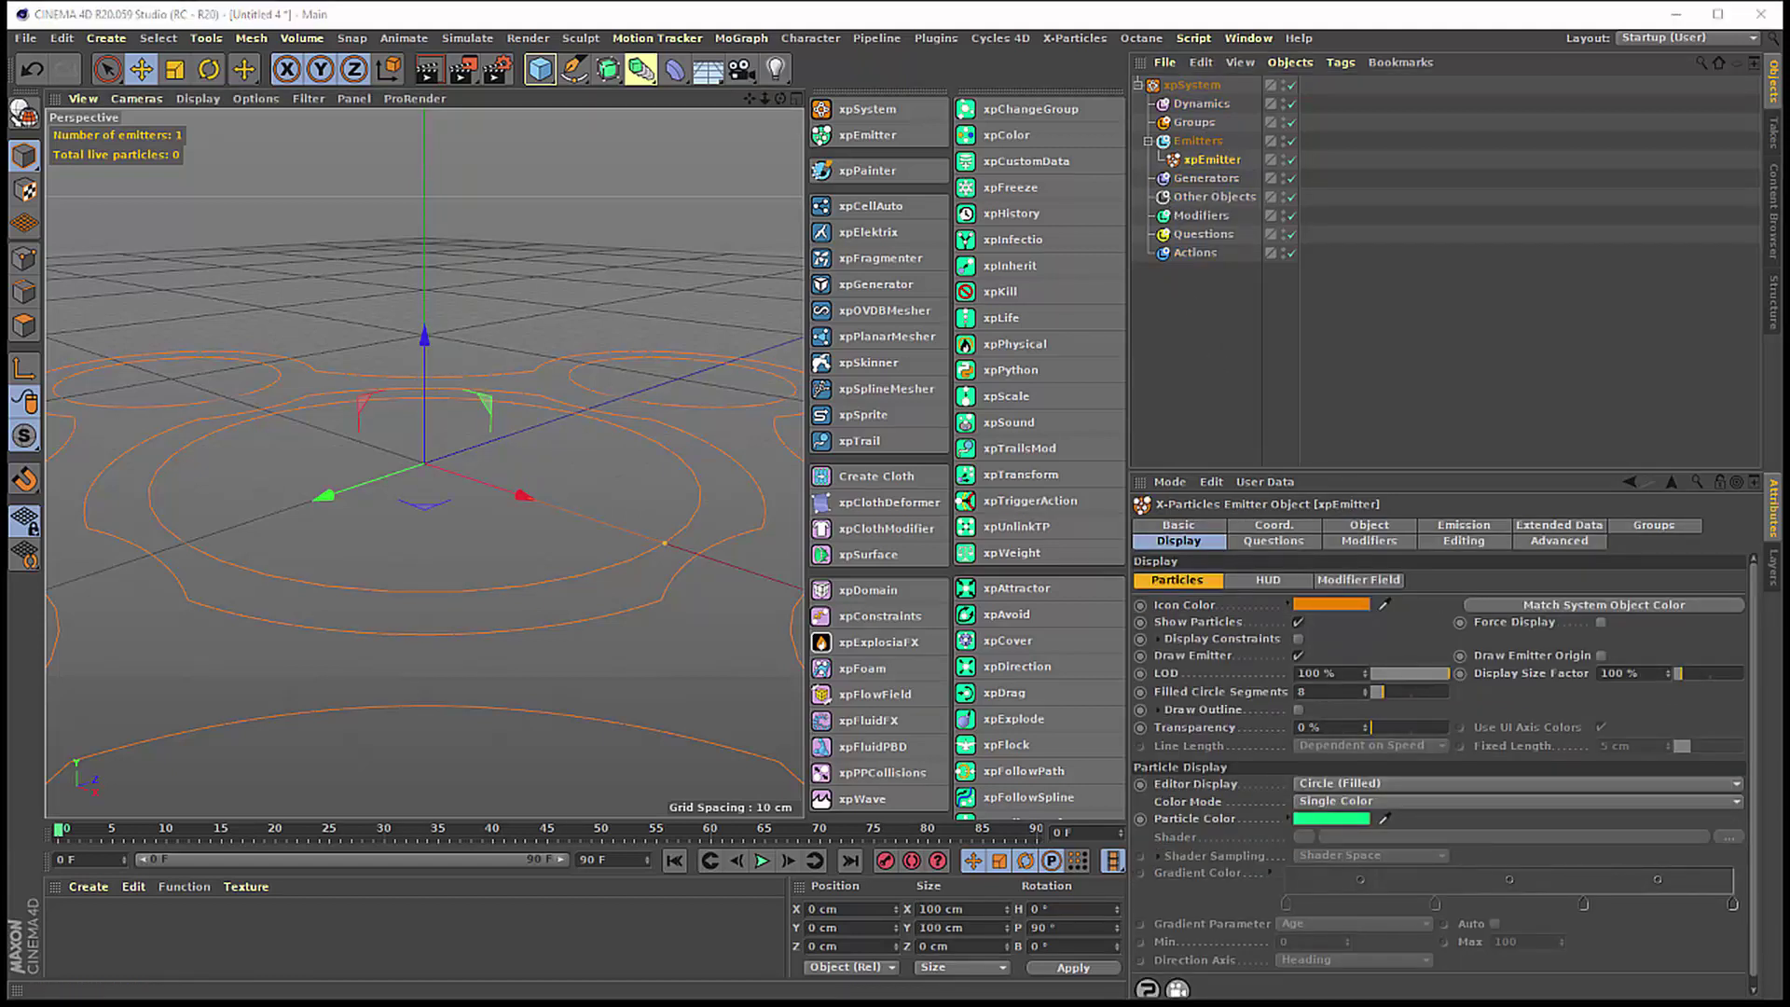
# - Set the emitter's Editor Display to Circle and test-play the emission
pyautogui.click(1182, 541)
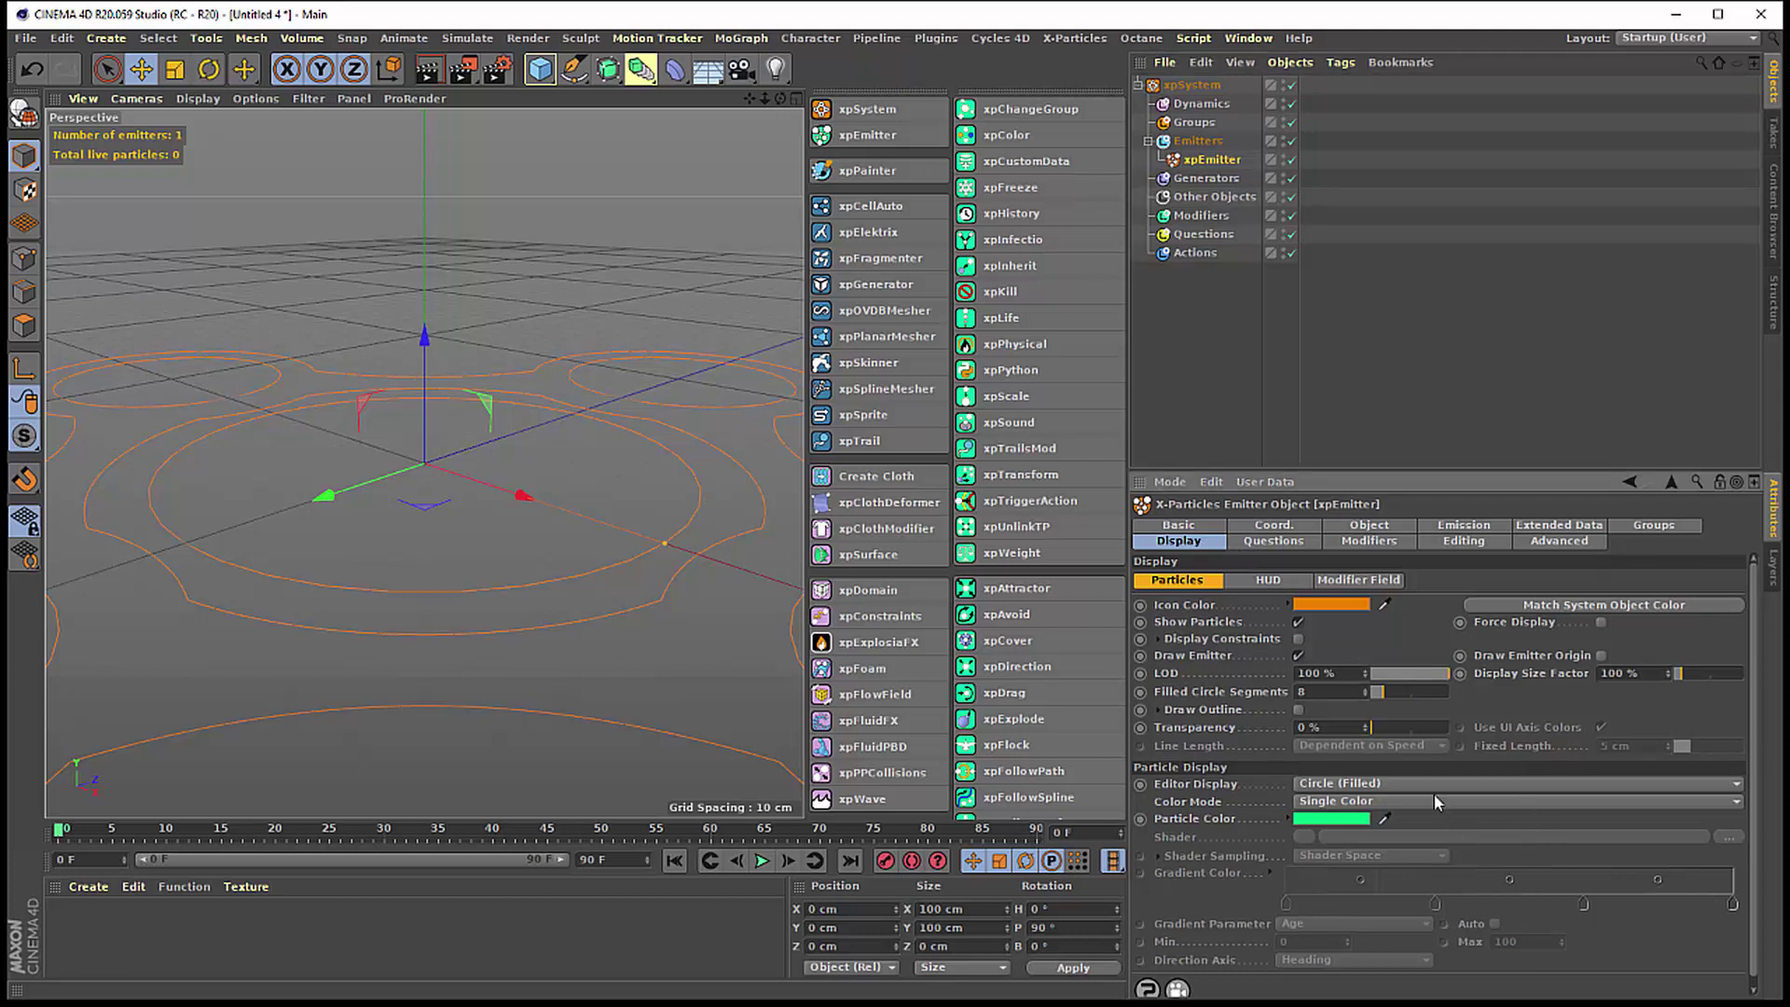
pyautogui.click(1355, 786)
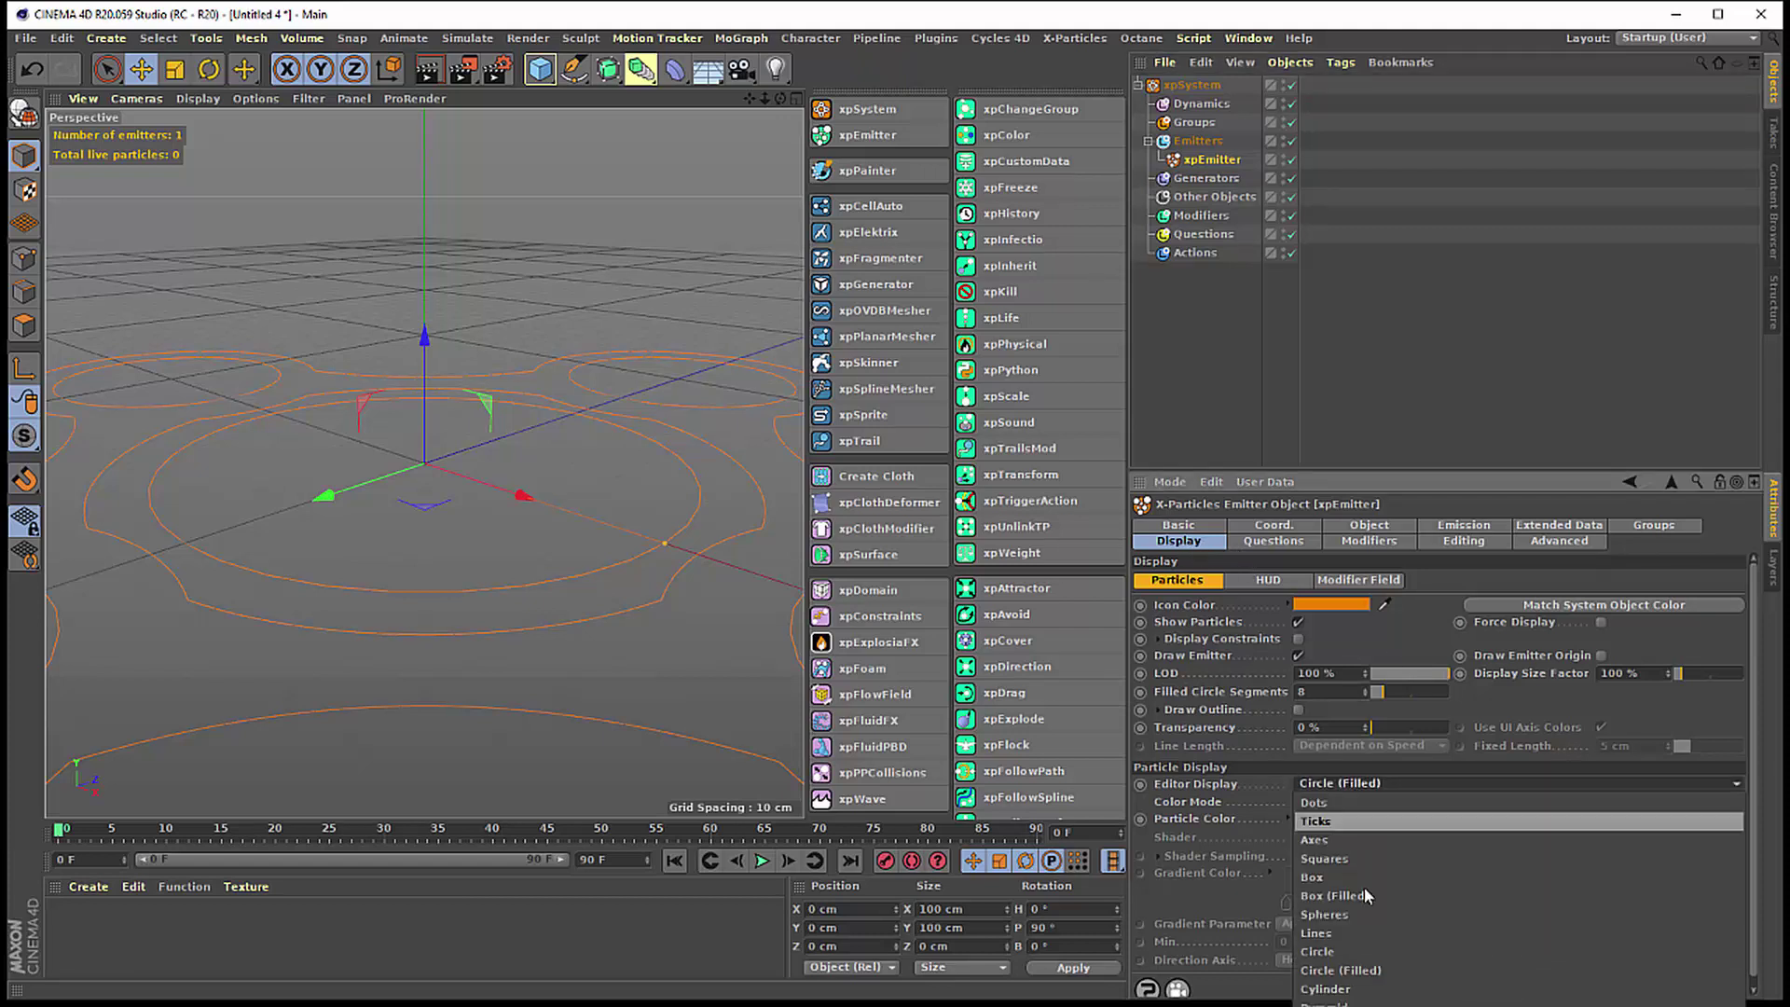
pyautogui.click(1364, 953)
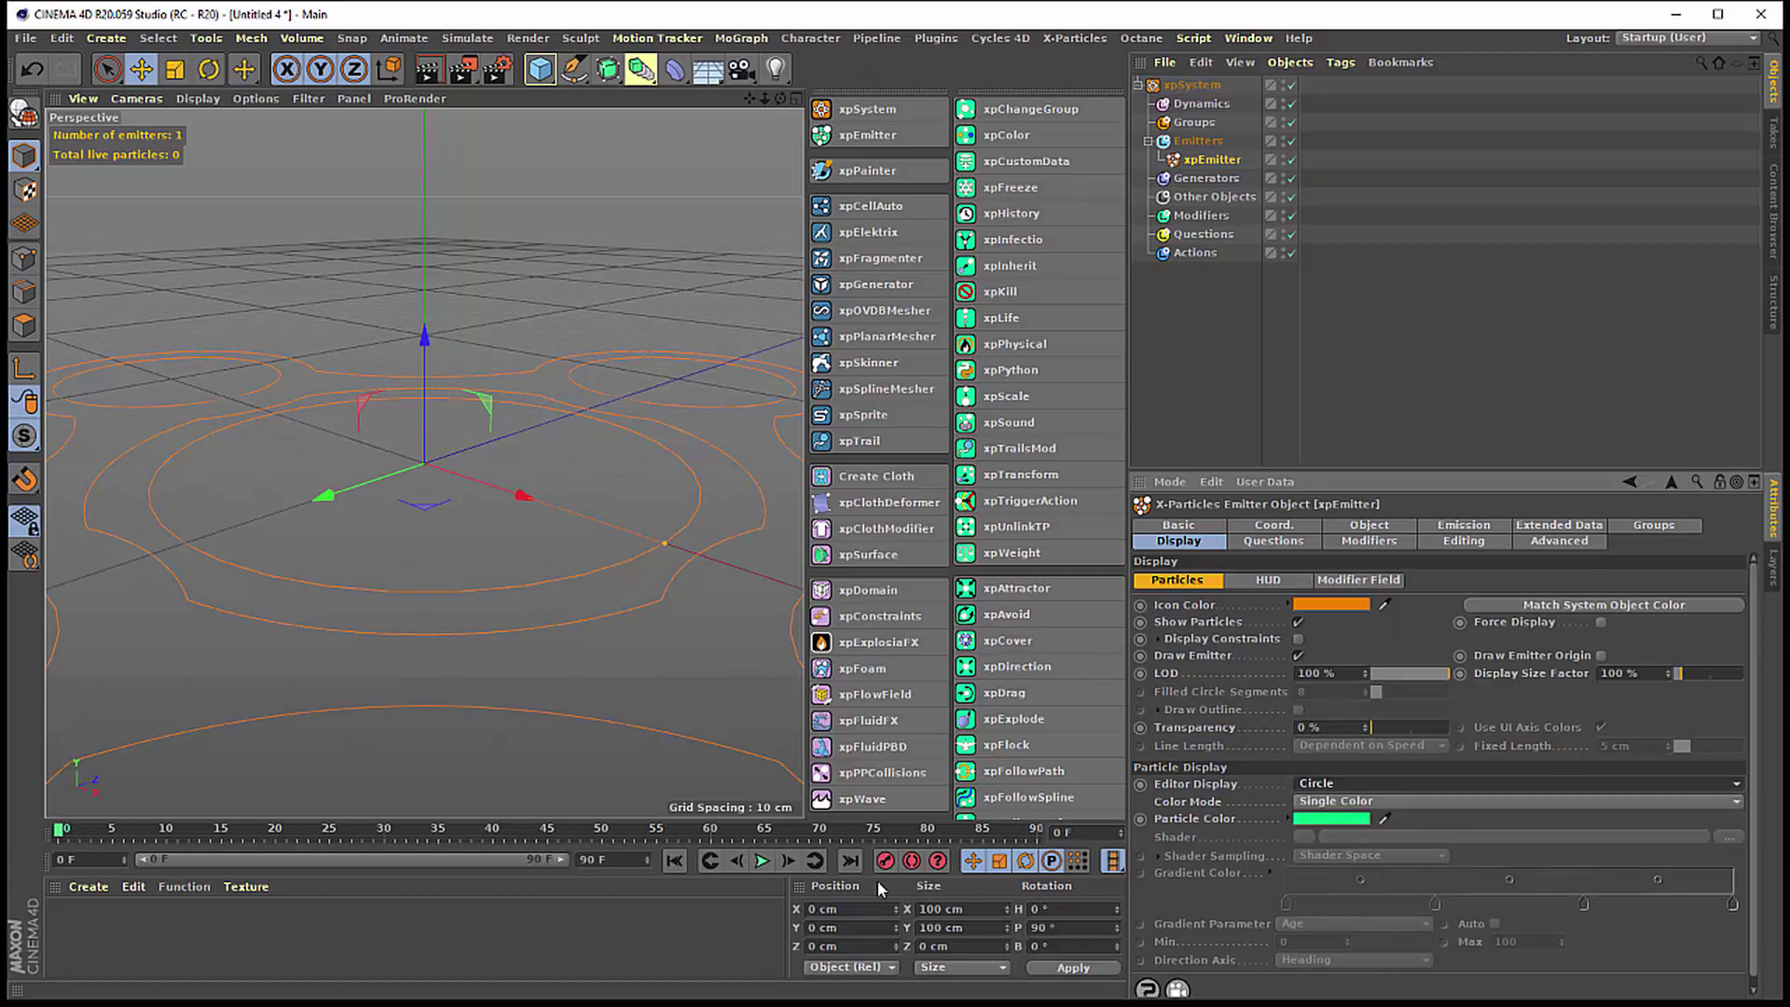
pyautogui.click(762, 861)
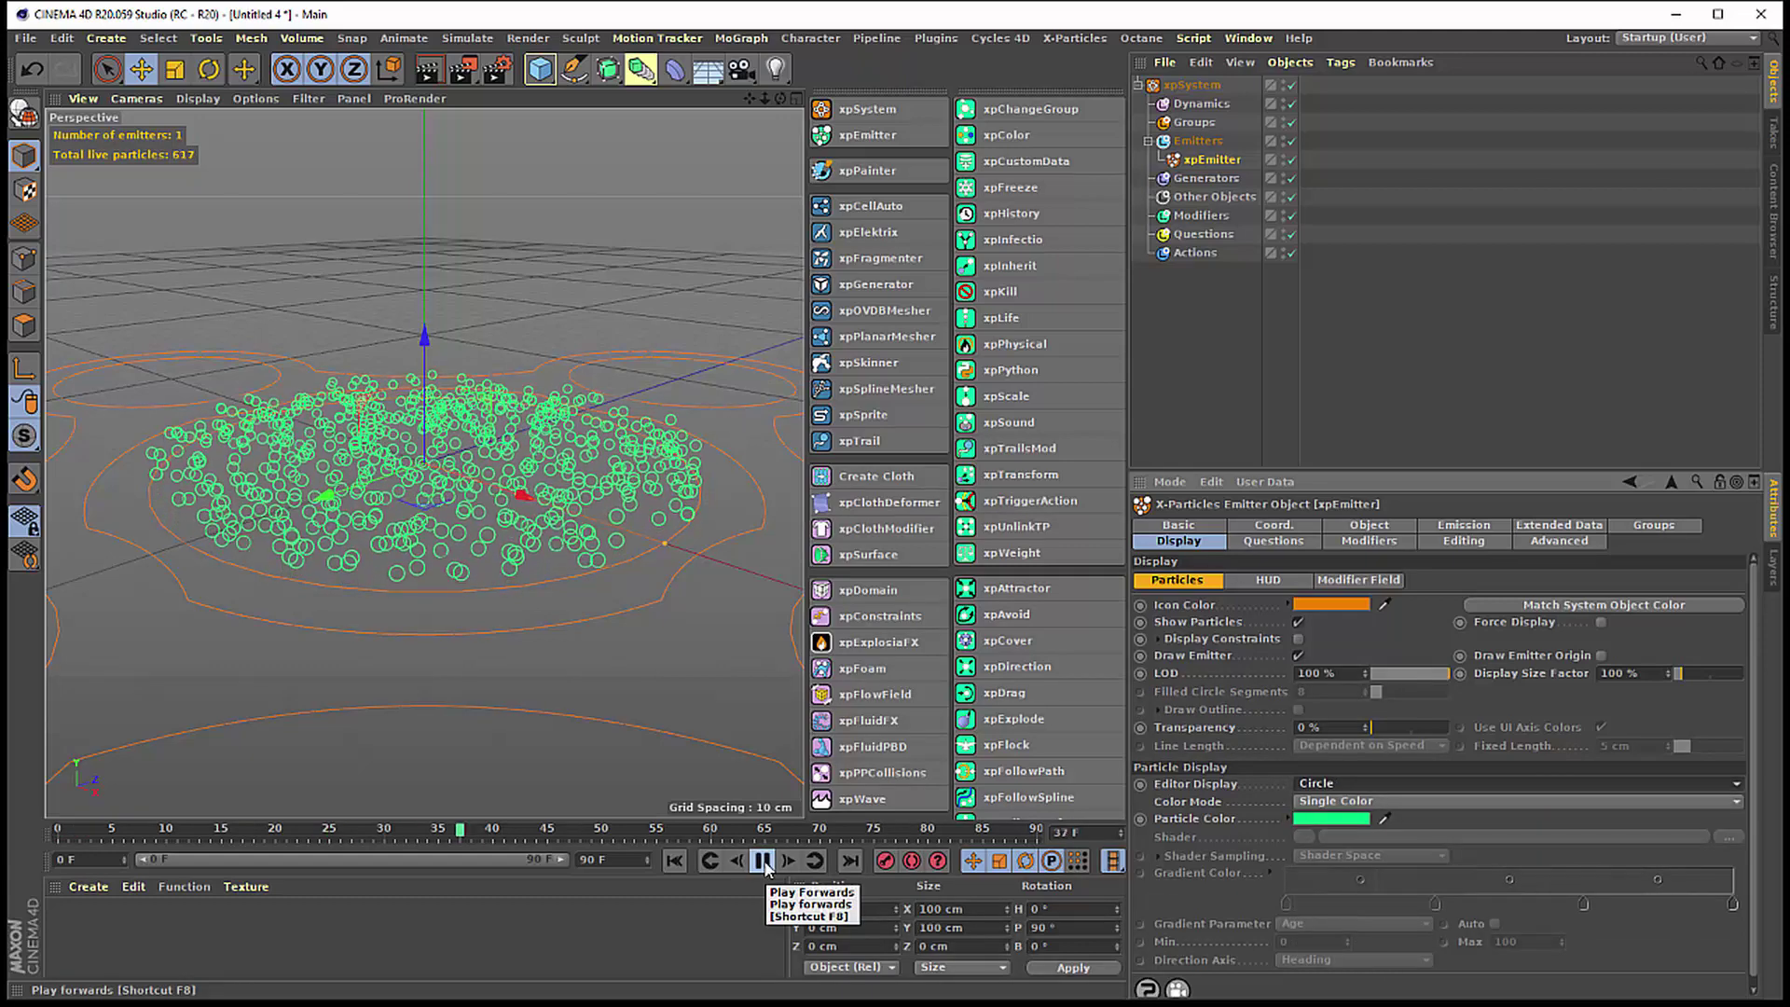
pyautogui.click(762, 861)
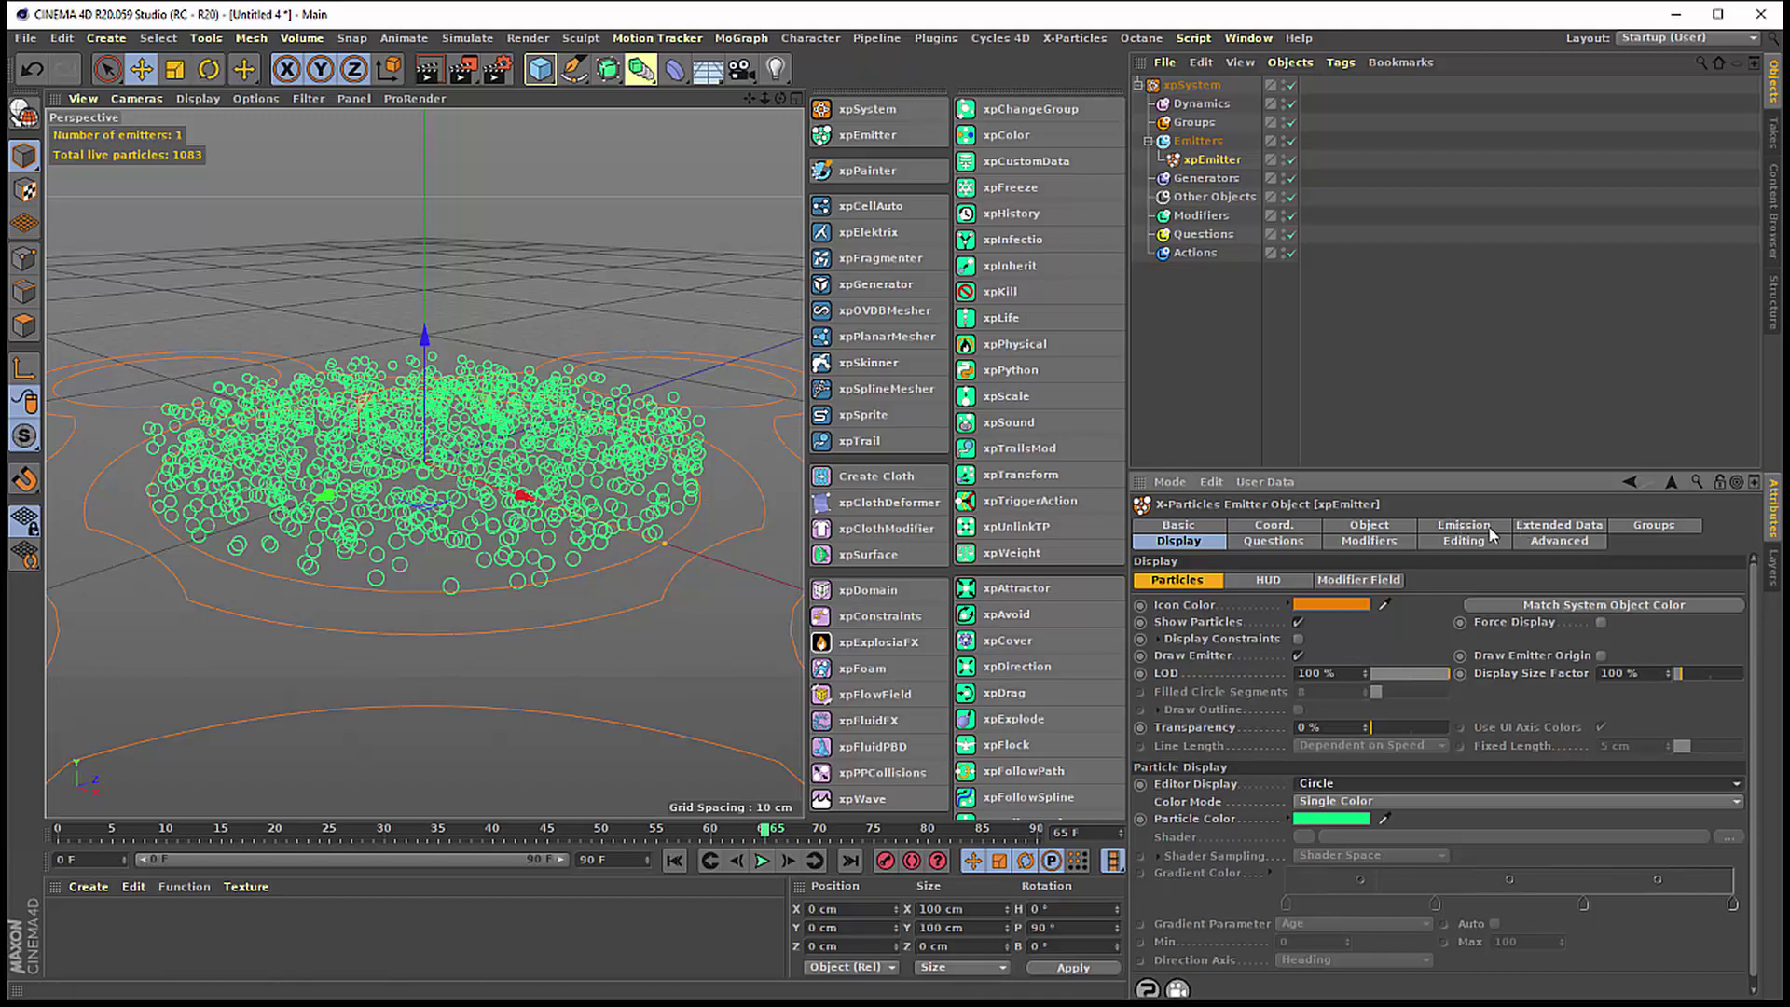
pyautogui.click(1464, 525)
# - Set emission Speed and Radius to 0, then replay the simulation to frame 26
pyautogui.click(1264, 776)
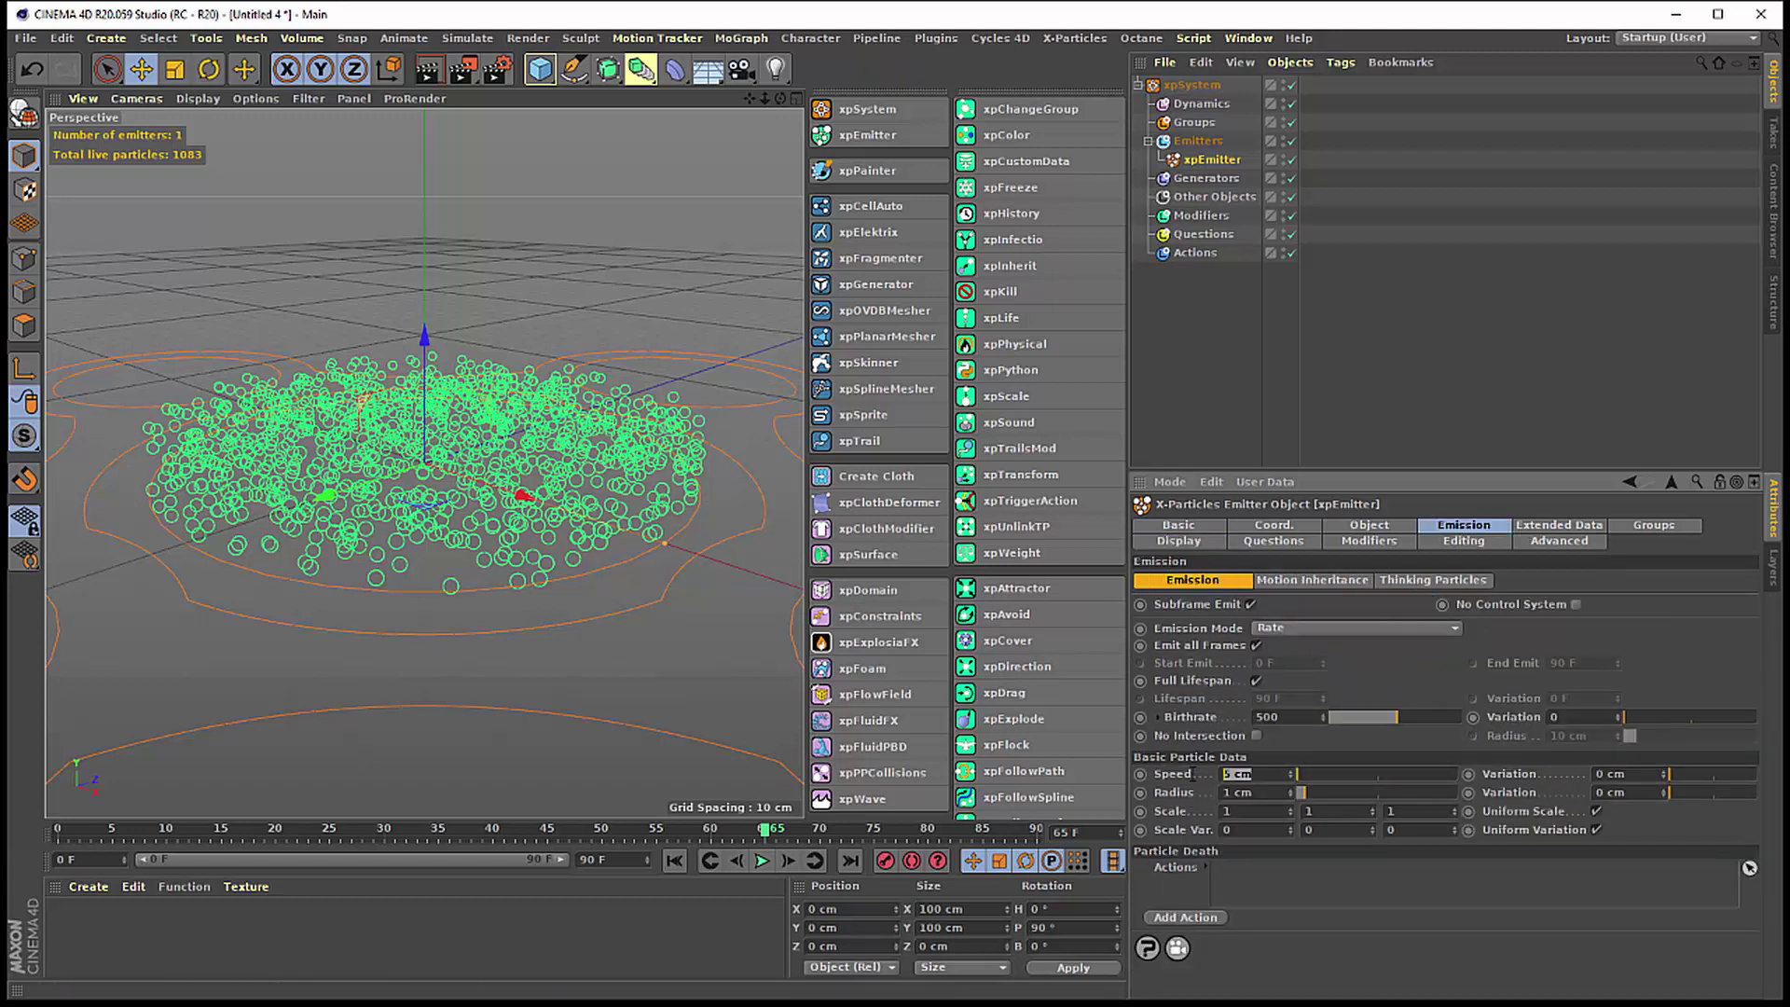
pyautogui.write('0')
pyautogui.click(1264, 792)
pyautogui.write('0')
pyautogui.press('Return')
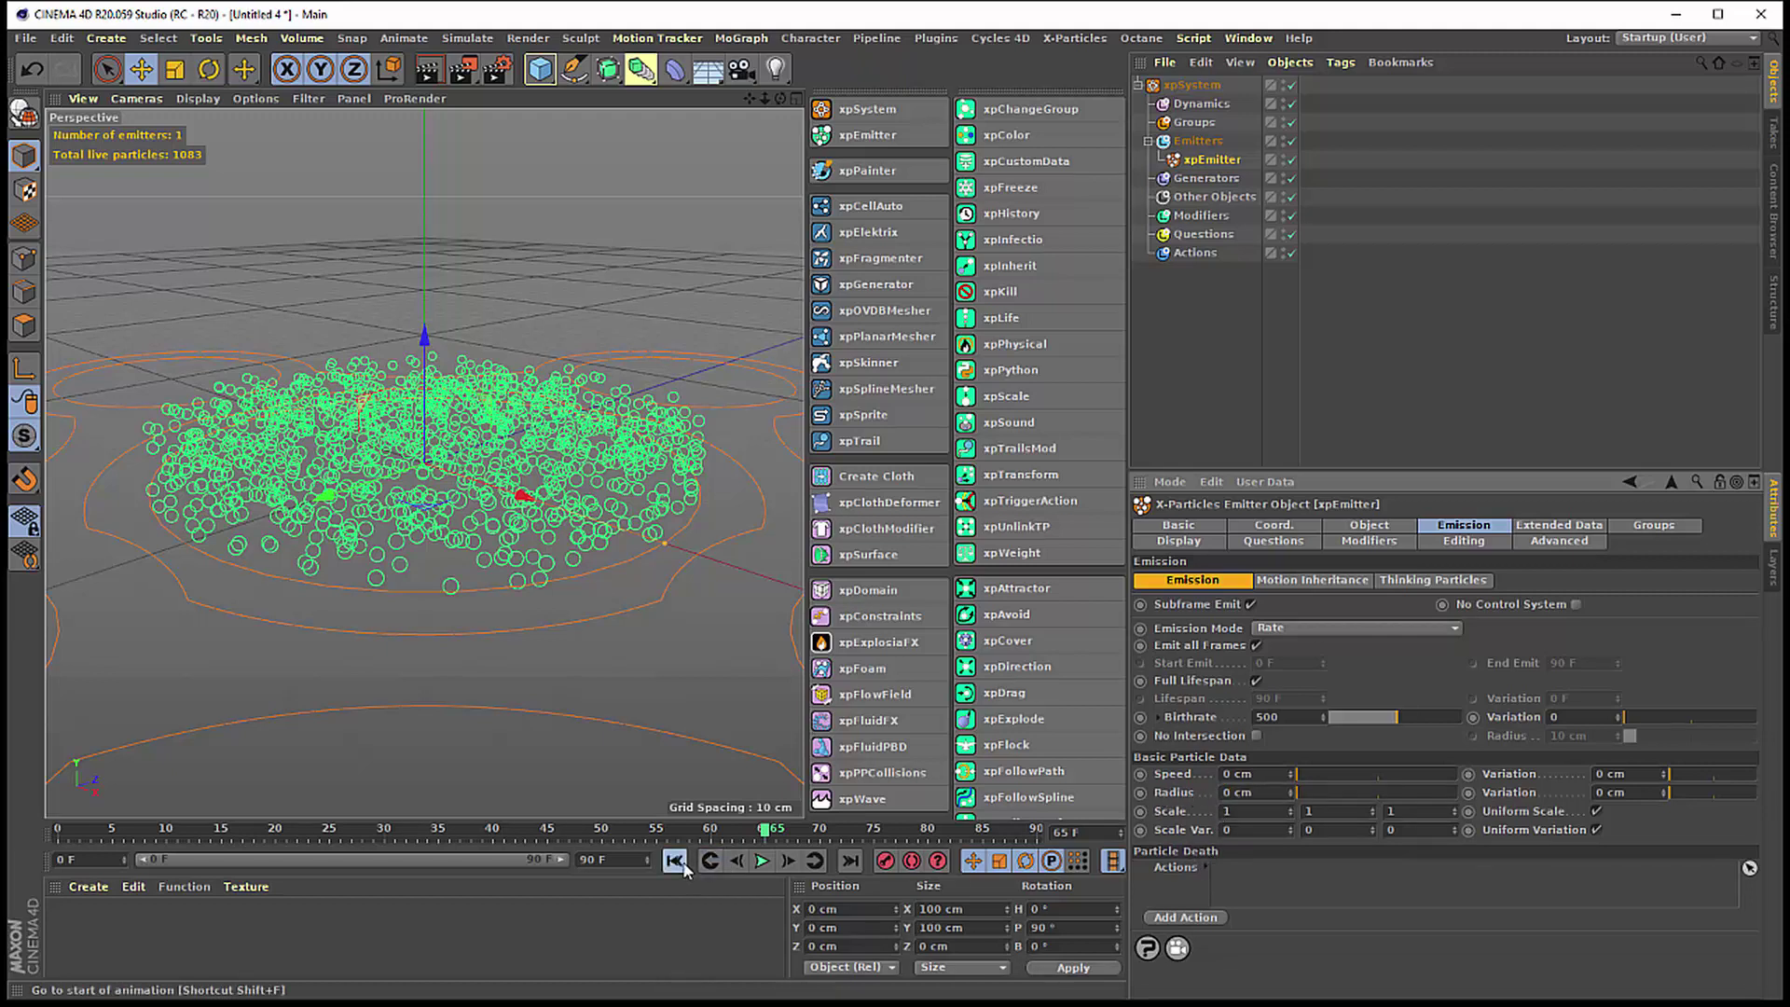
pyautogui.click(674, 861)
pyautogui.click(762, 861)
pyautogui.click(762, 861)
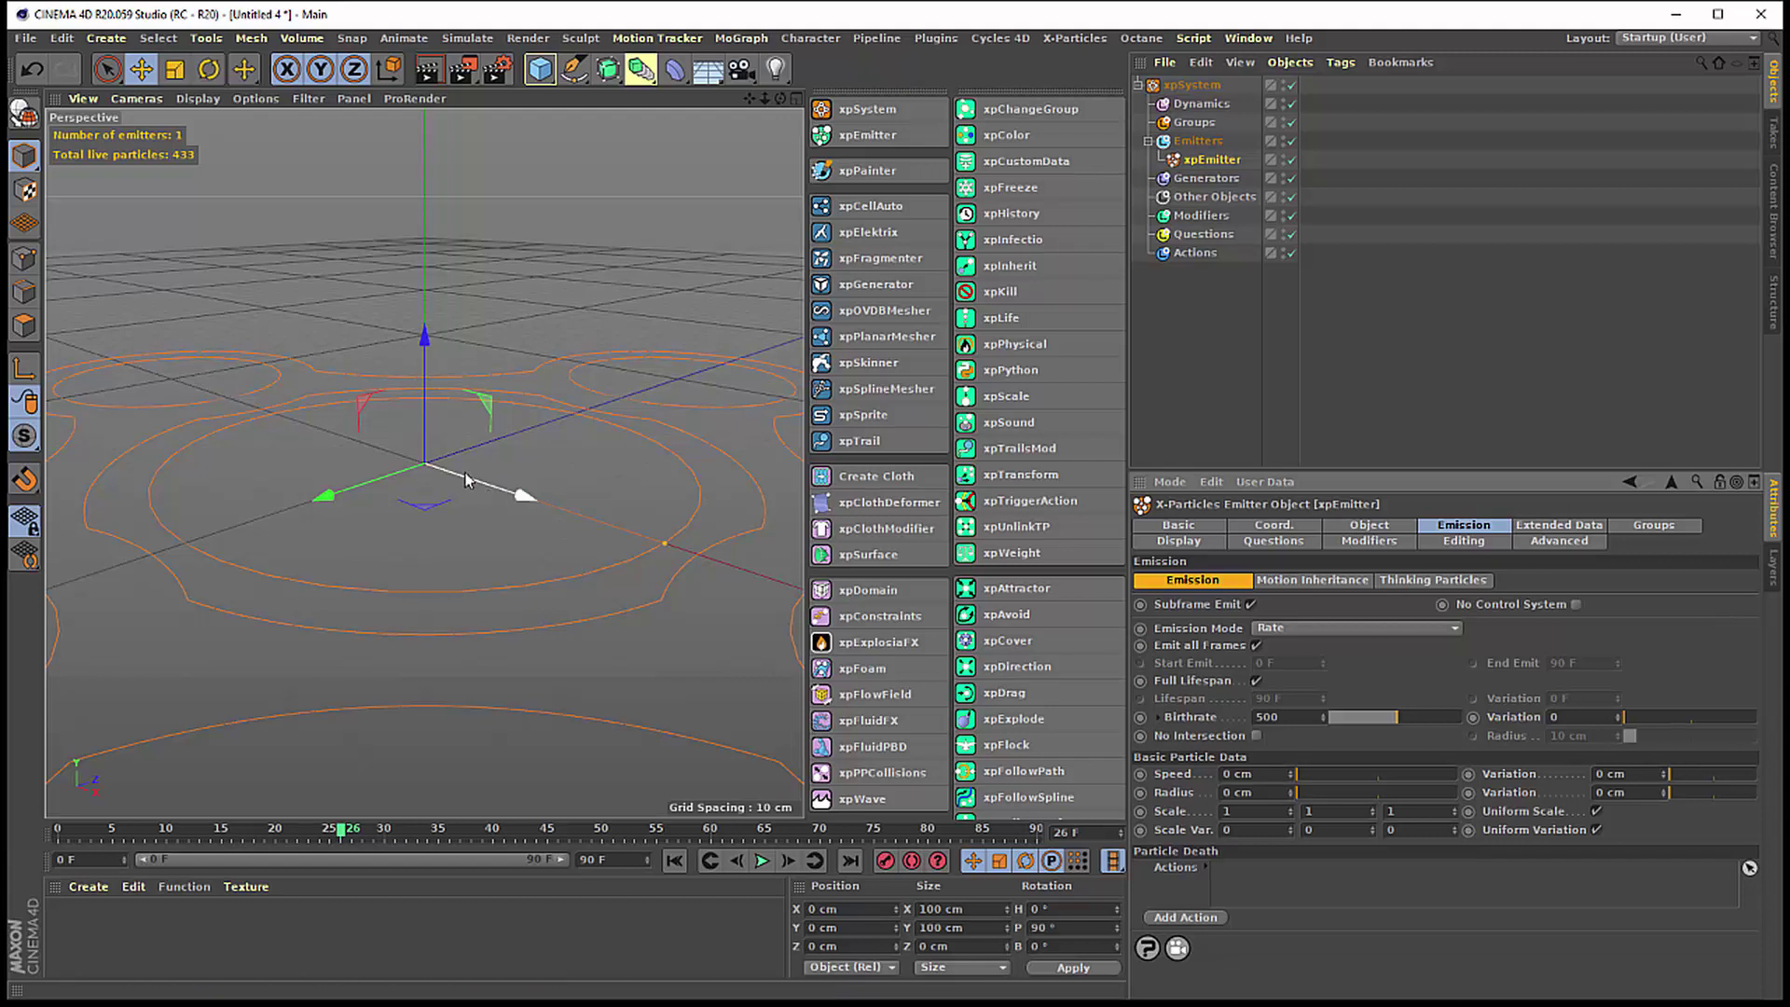
# - Show particles as Dots and play to frame 39 to see them spread across the disc
pyautogui.click(1198, 540)
pyautogui.click(1340, 781)
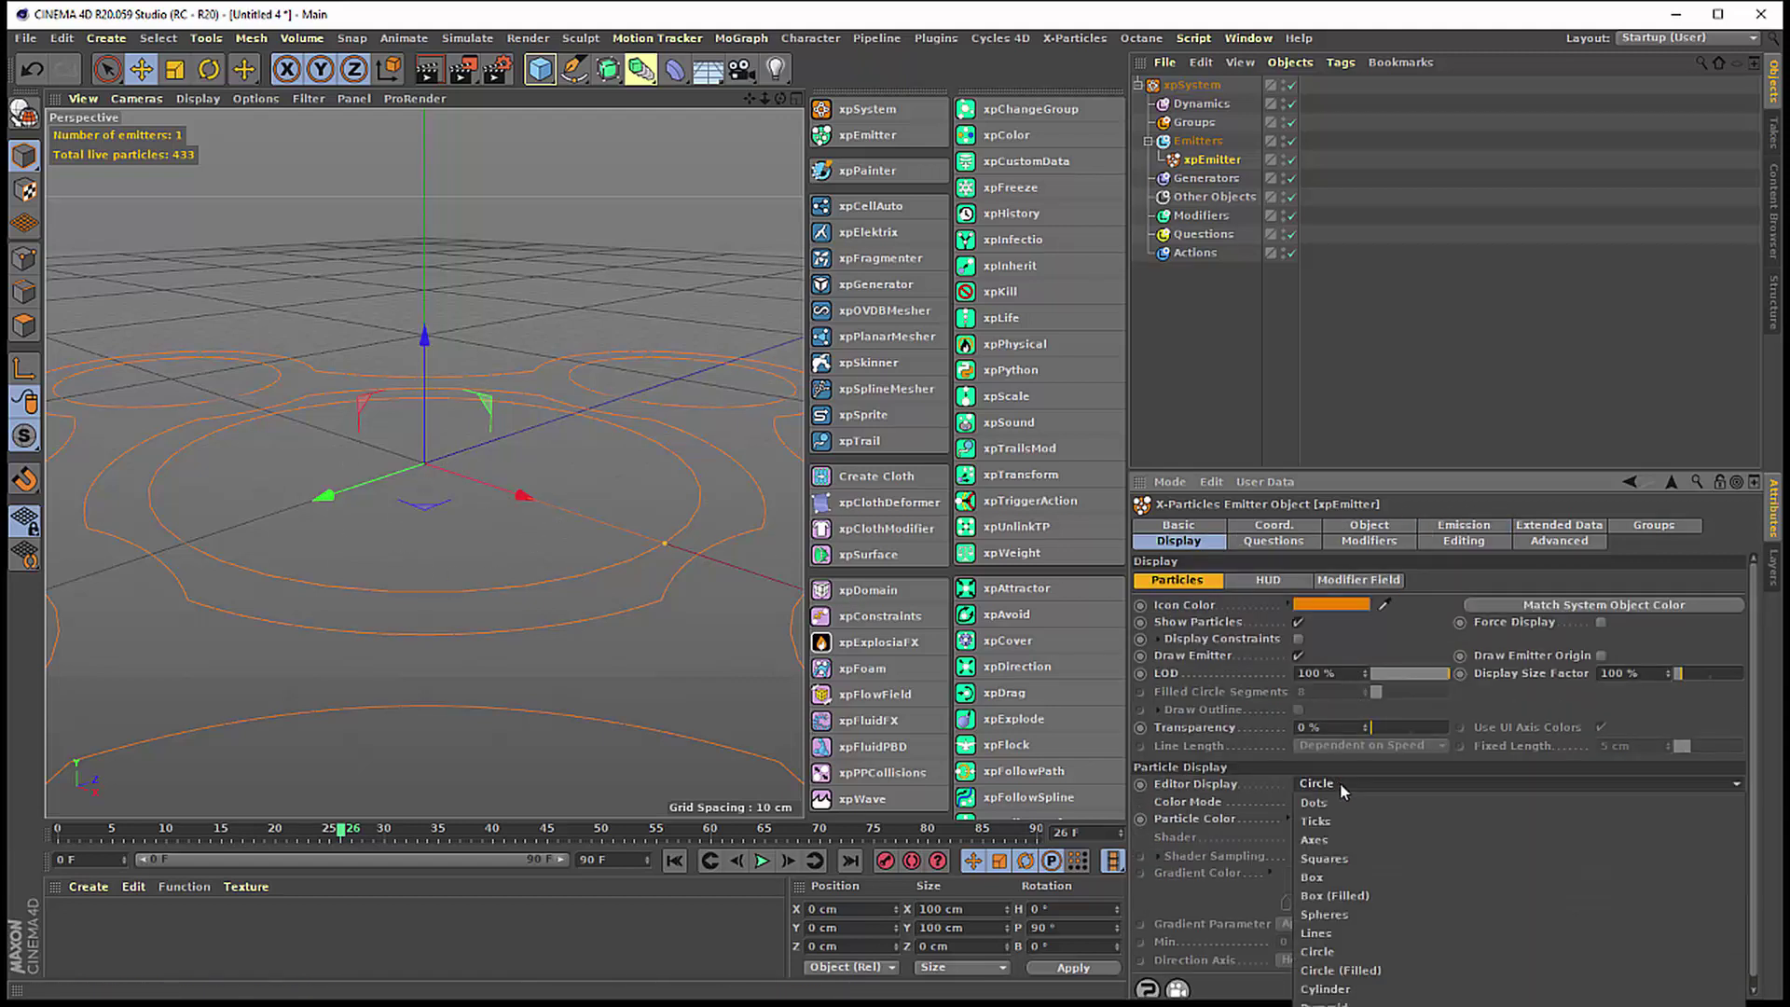
pyautogui.click(1344, 803)
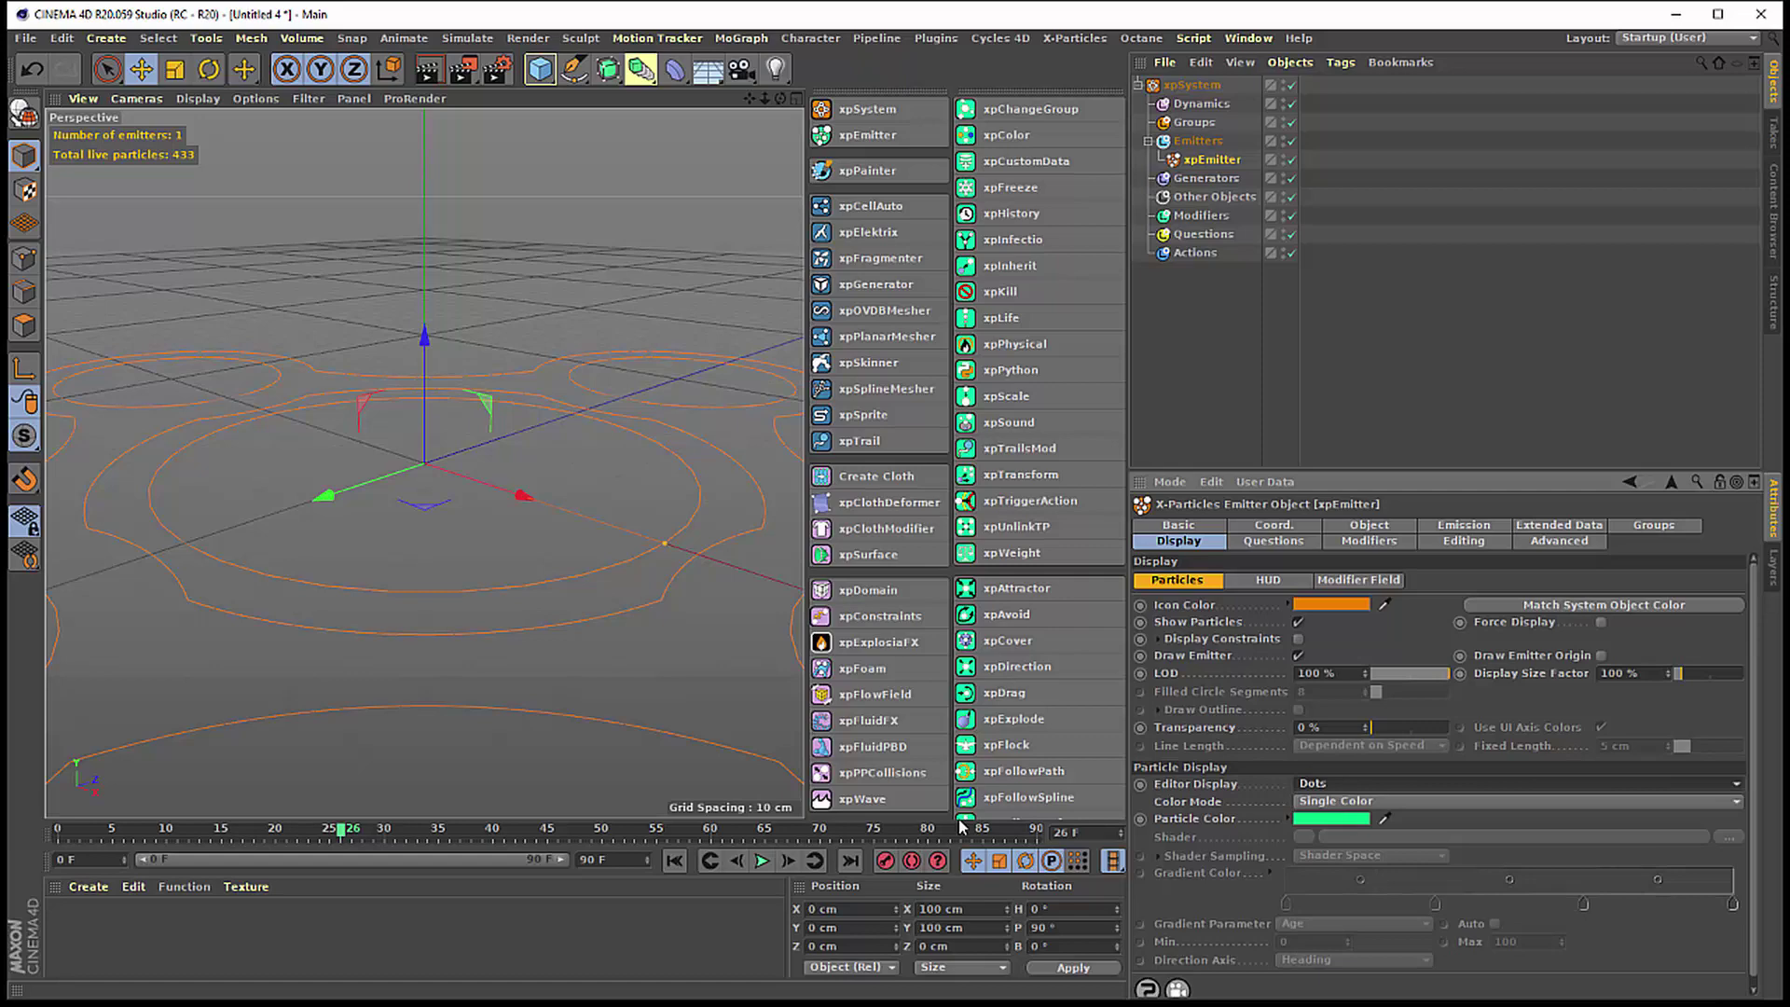
pyautogui.click(763, 860)
pyautogui.click(762, 860)
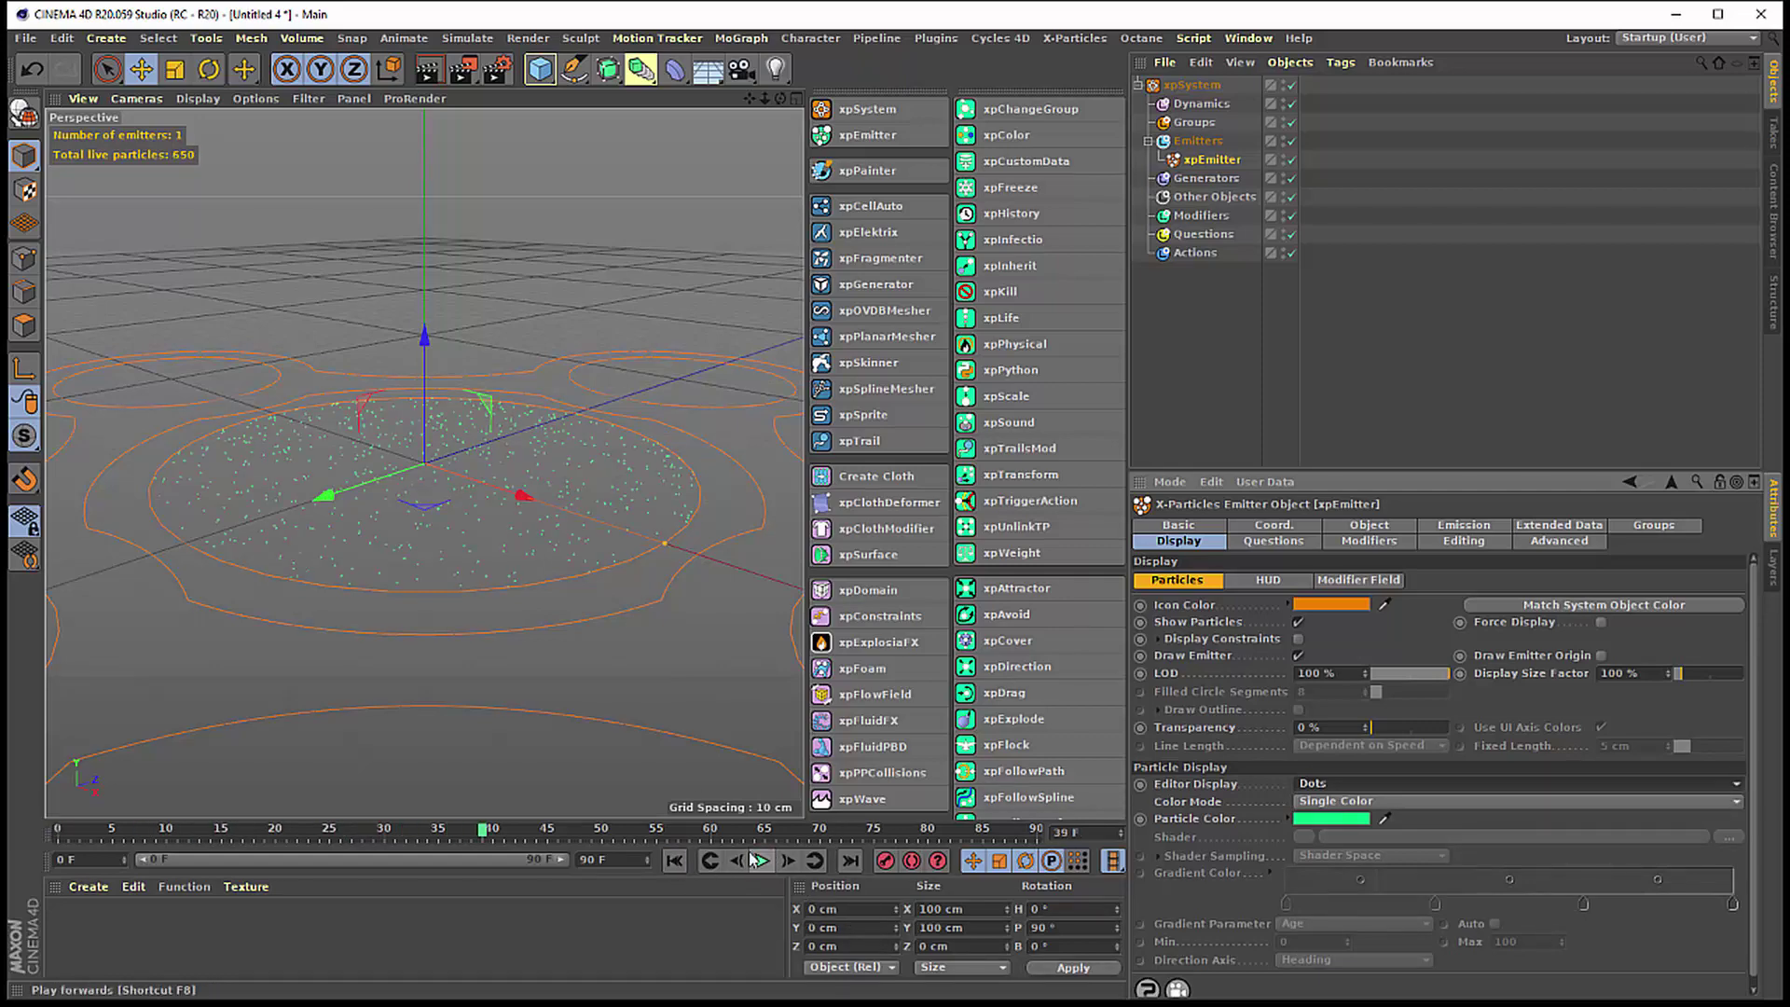
pyautogui.moveTo(466, 597)
pyautogui.keyDown('alt'); pyautogui.mouseDown()
pyautogui.moveTo(461, 505)
pyautogui.moveTo(469, 519)
pyautogui.mouseUp(); pyautogui.keyUp('alt')
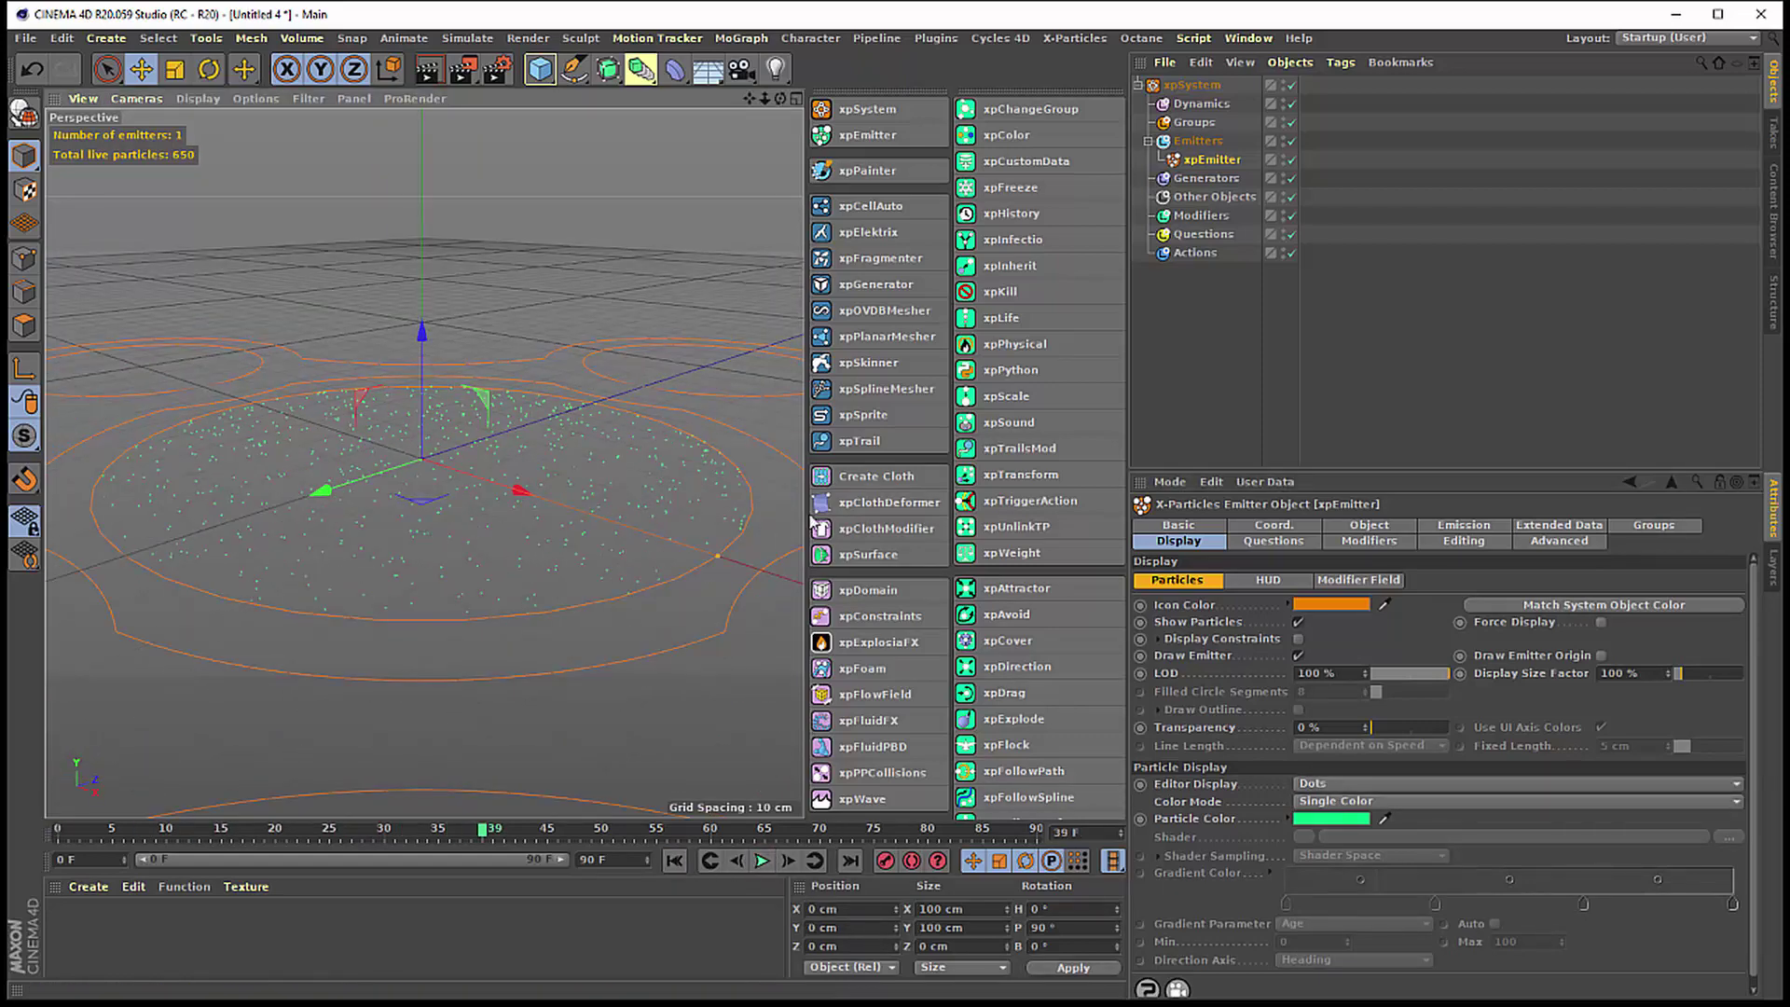
# - Switch the emitter's Editor Display back to Circle
pyautogui.click(1335, 785)
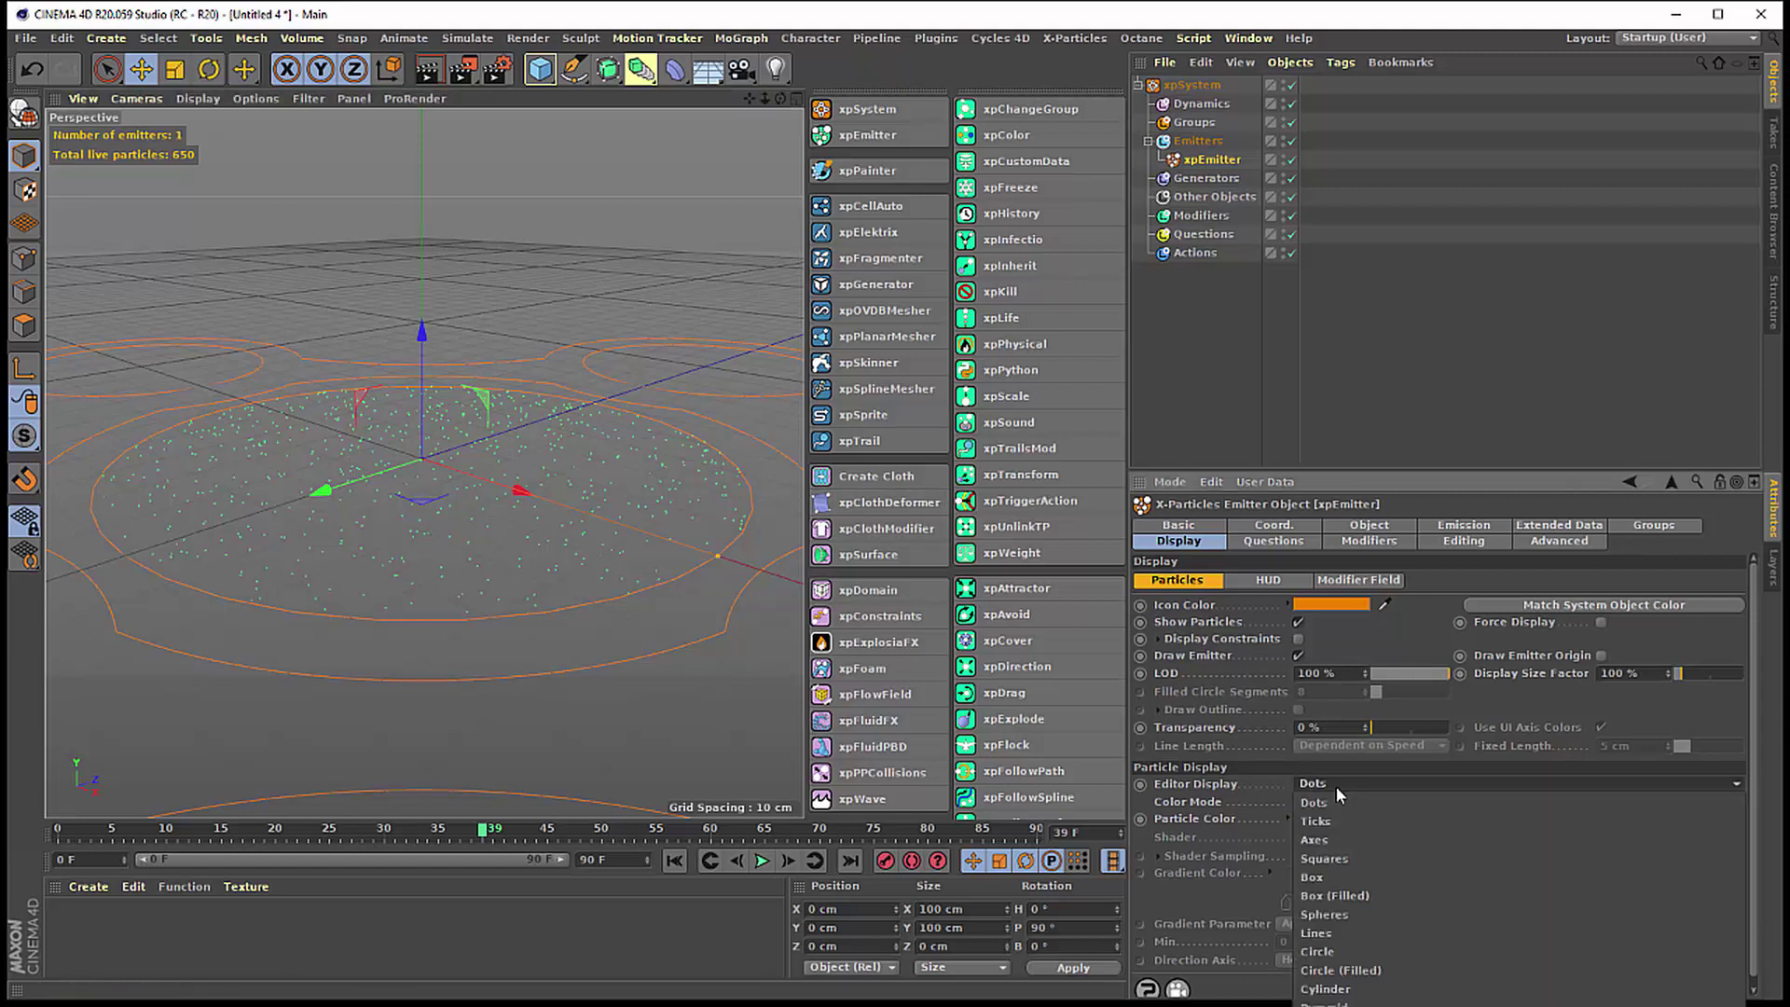
pyautogui.click(1353, 953)
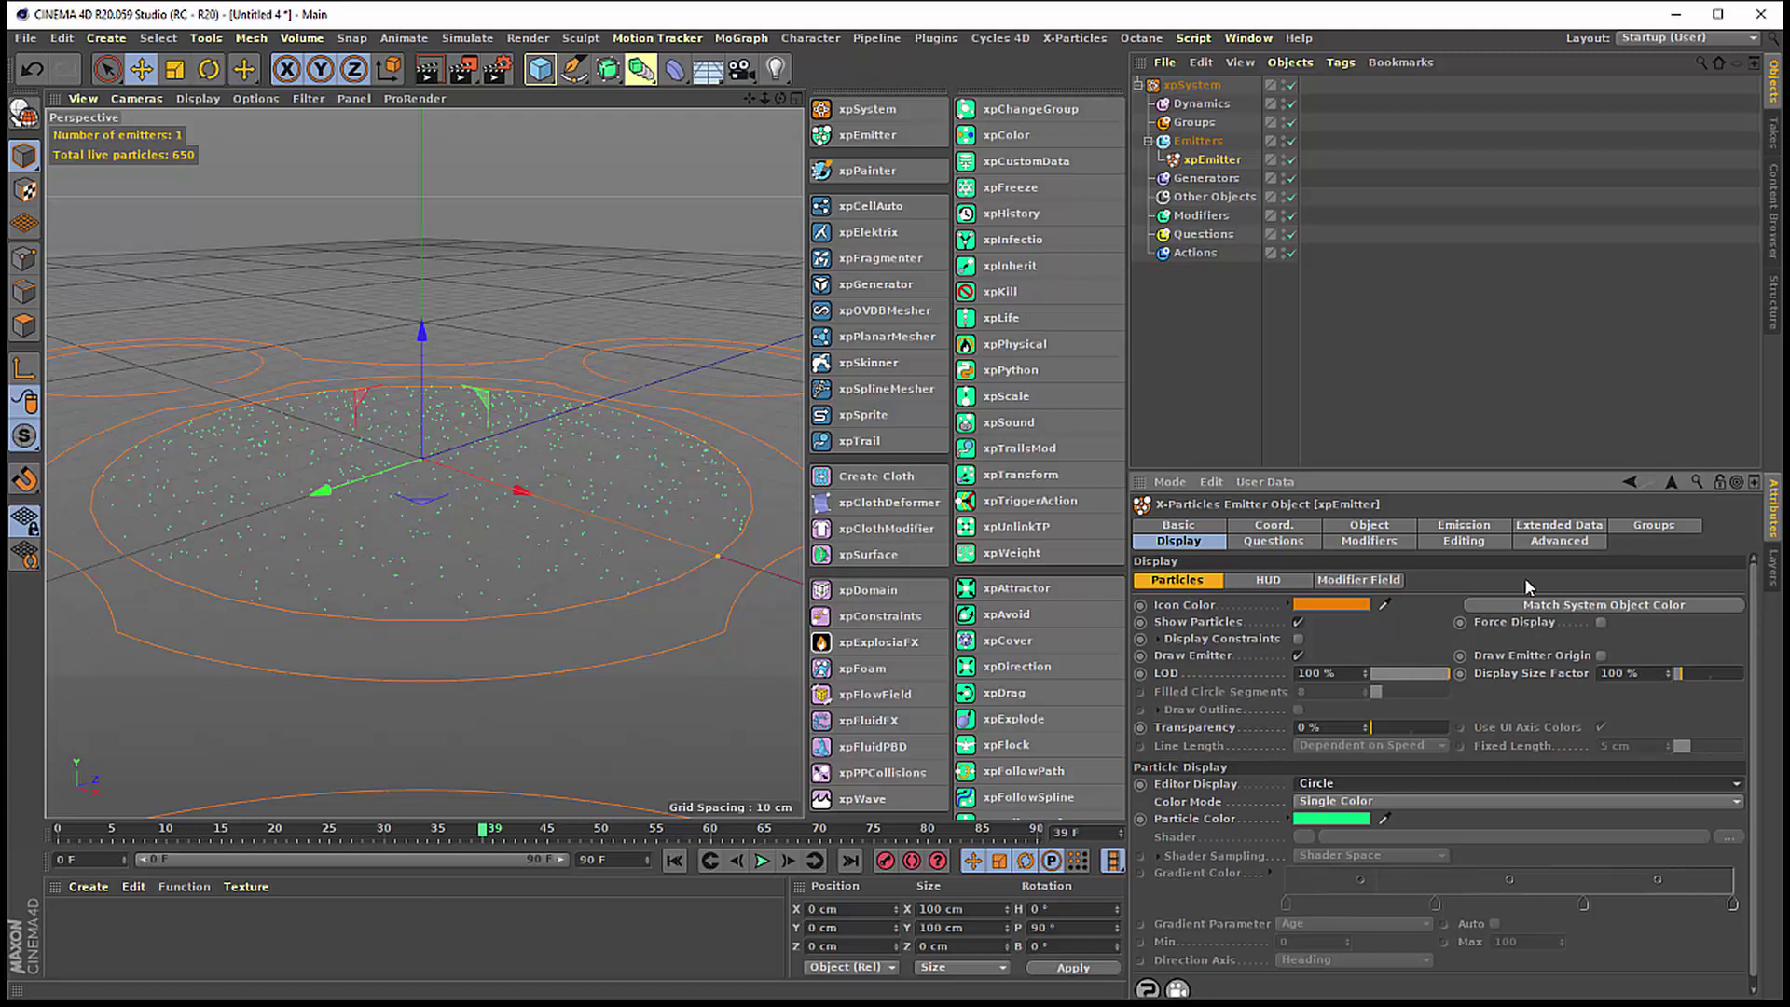
pyautogui.click(1484, 528)
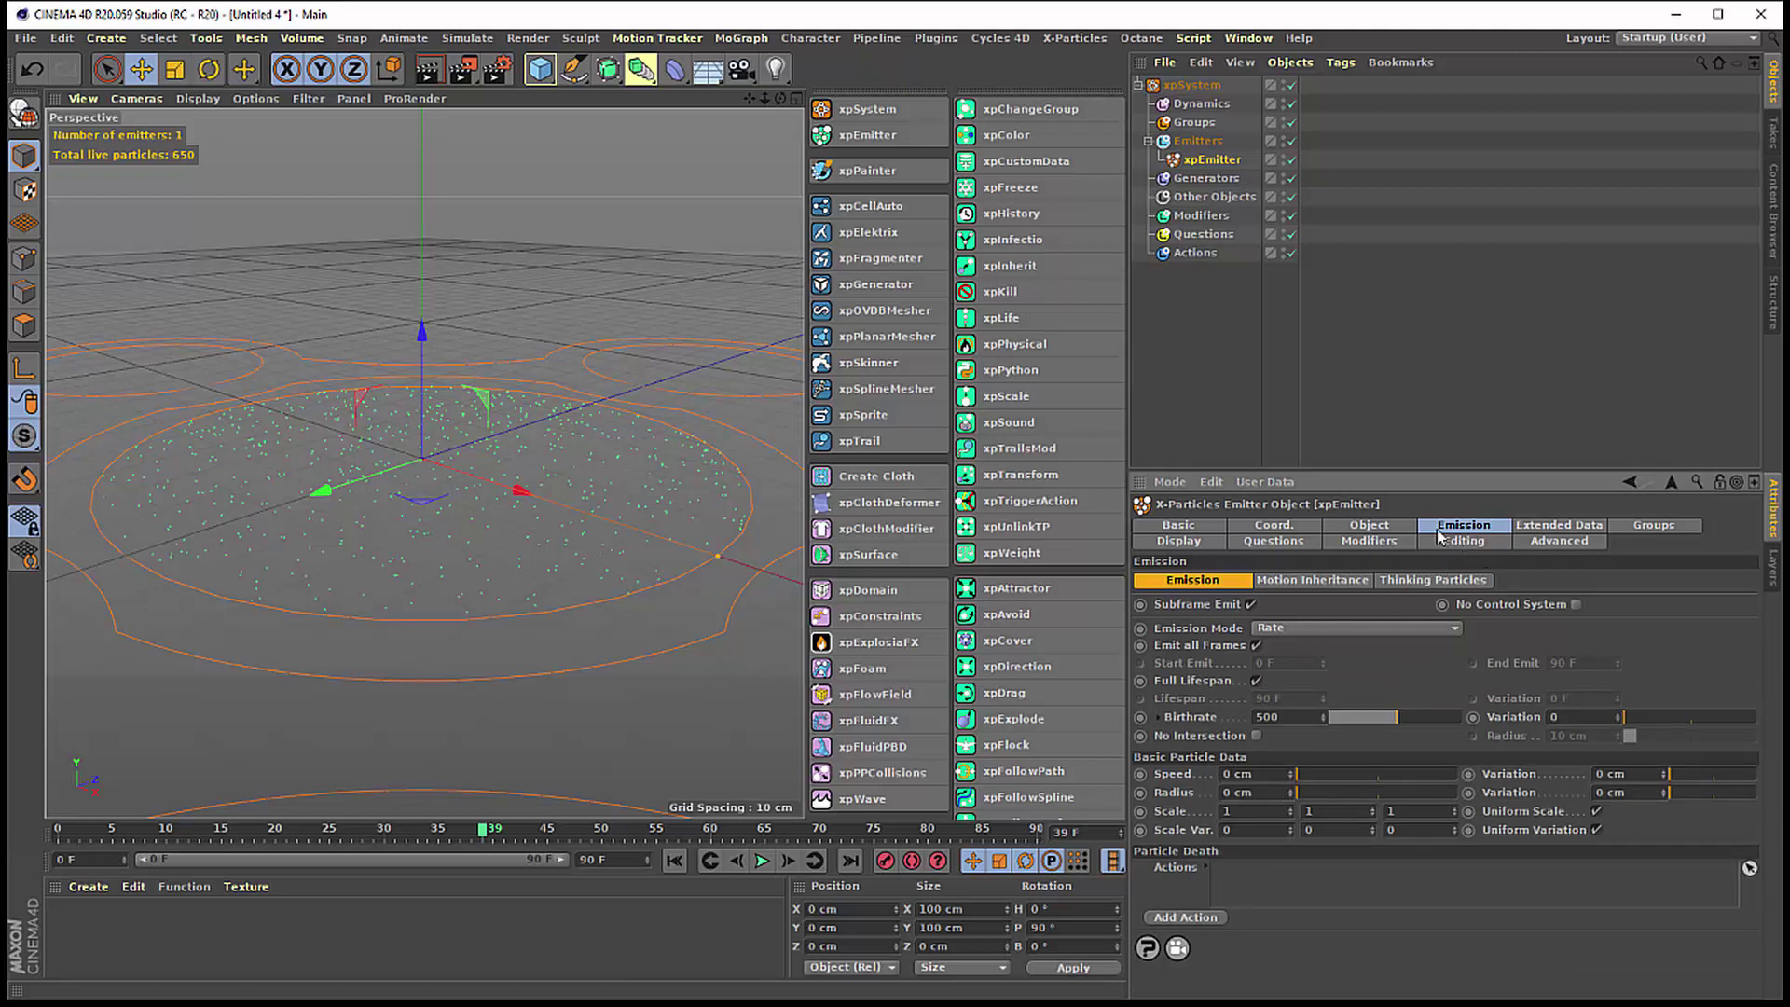
# - Set Birthrate to 20, test-play to frame 33, then rewind to frame 0
pyautogui.click(1301, 718)
pyautogui.write('20')
pyautogui.press('Return')
pyautogui.click(674, 860)
pyautogui.click(762, 860)
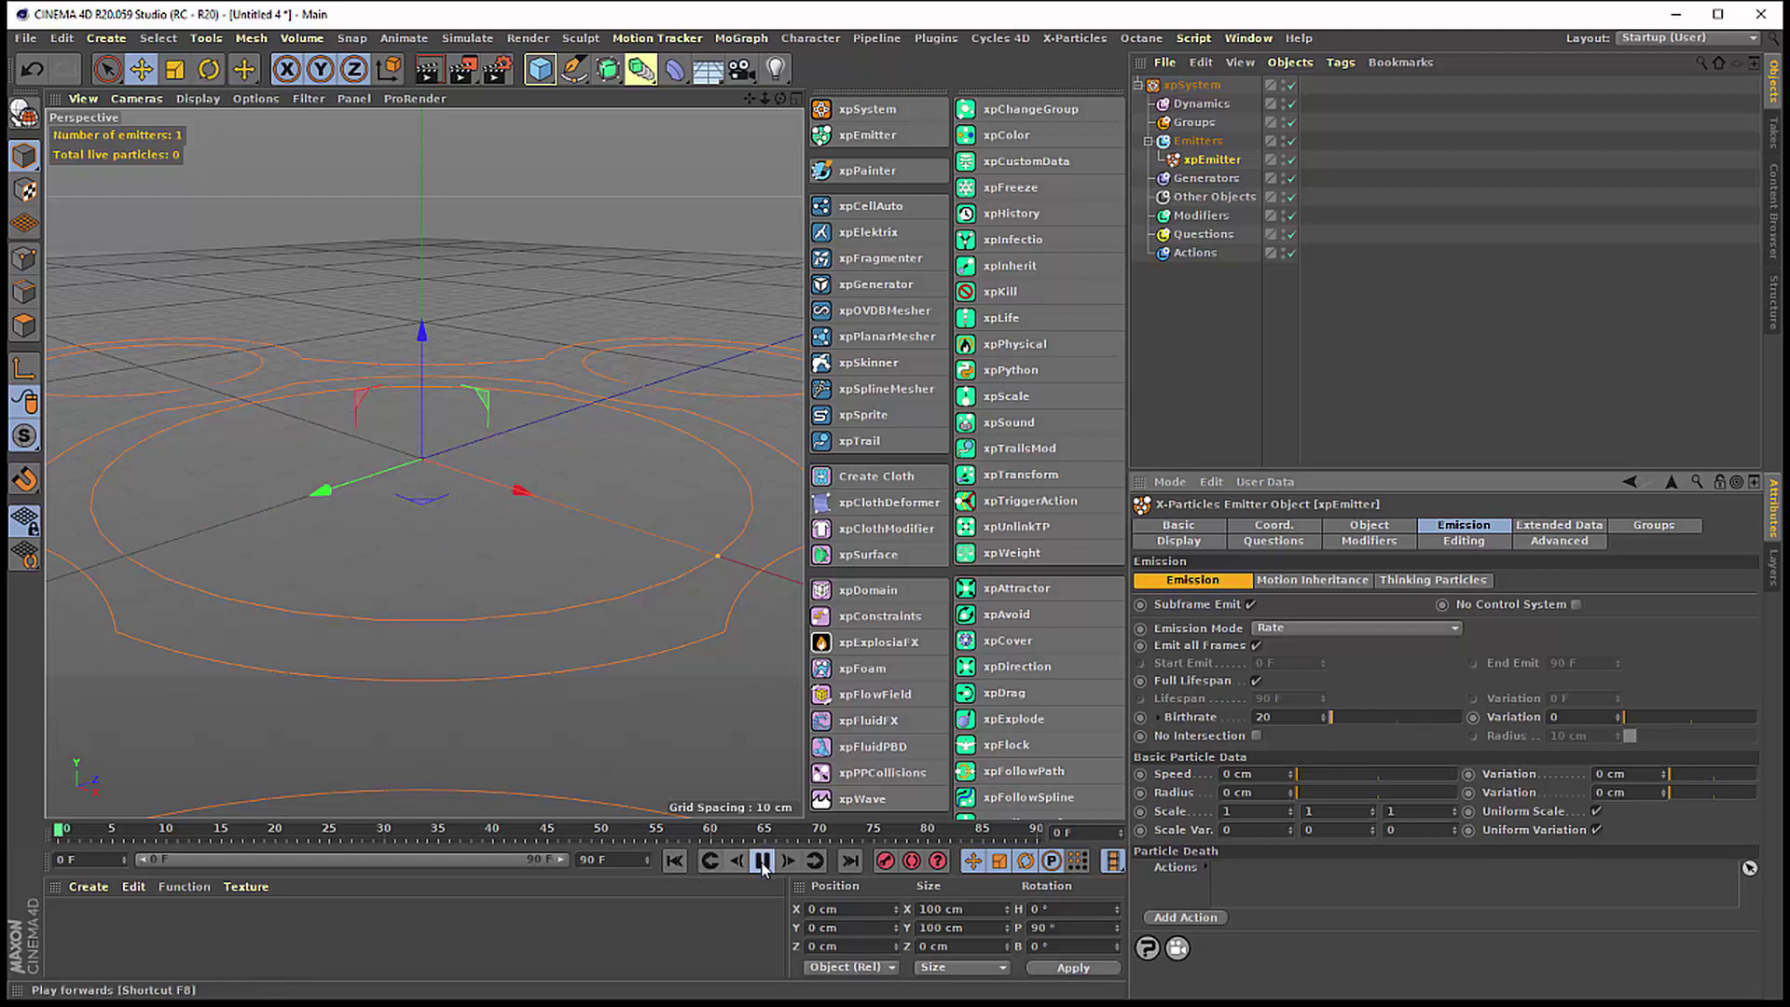
pyautogui.click(762, 860)
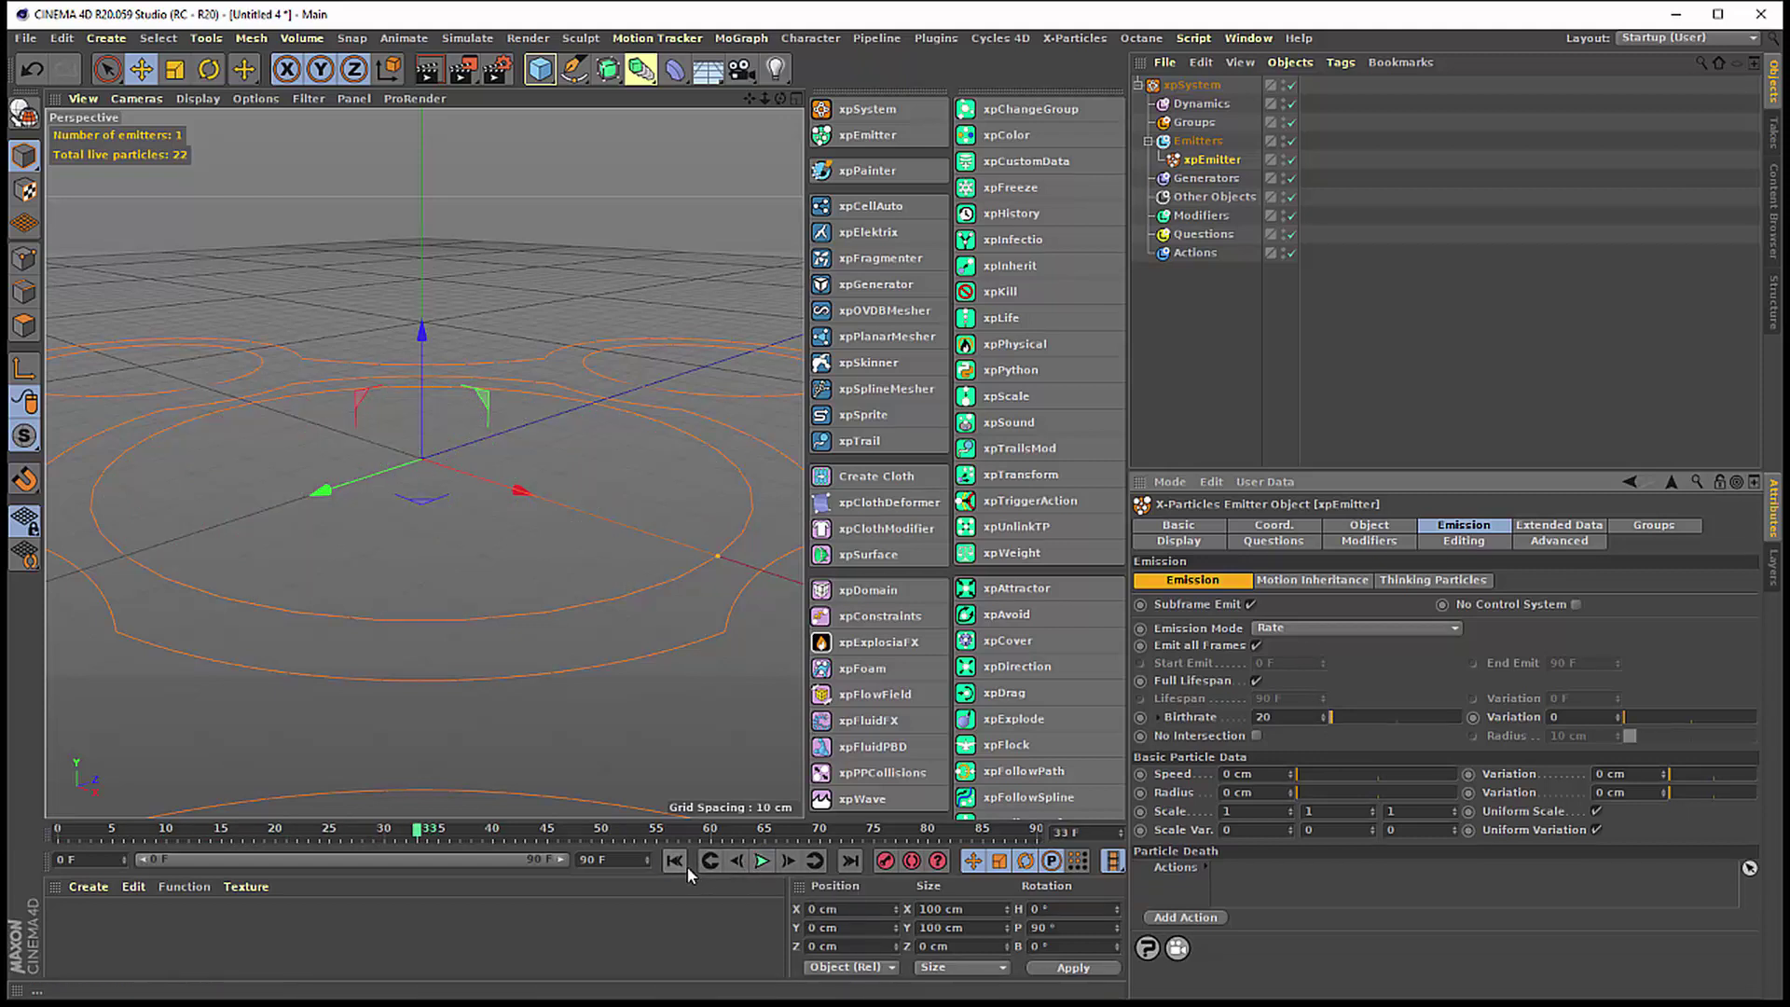
pyautogui.click(686, 863)
# - Add an xpScale control modifier to the Modifiers folder, then reselect xpEmitter
pyautogui.click(1209, 216)
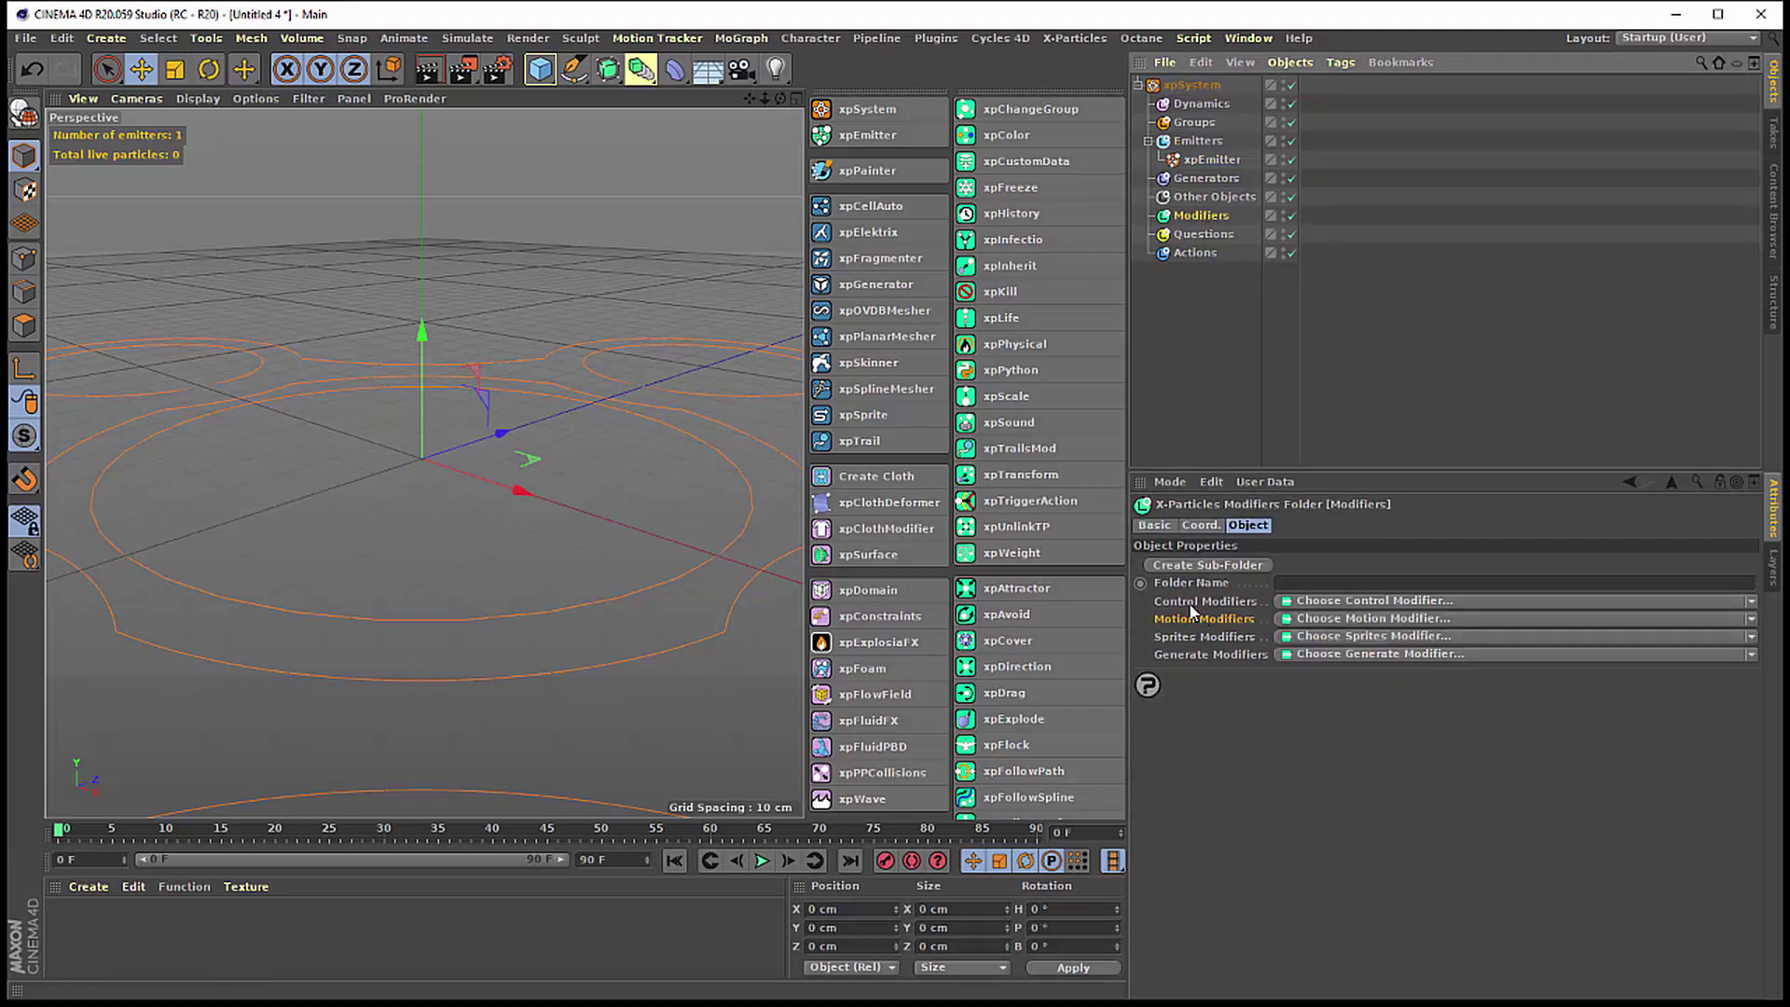
pyautogui.click(1327, 604)
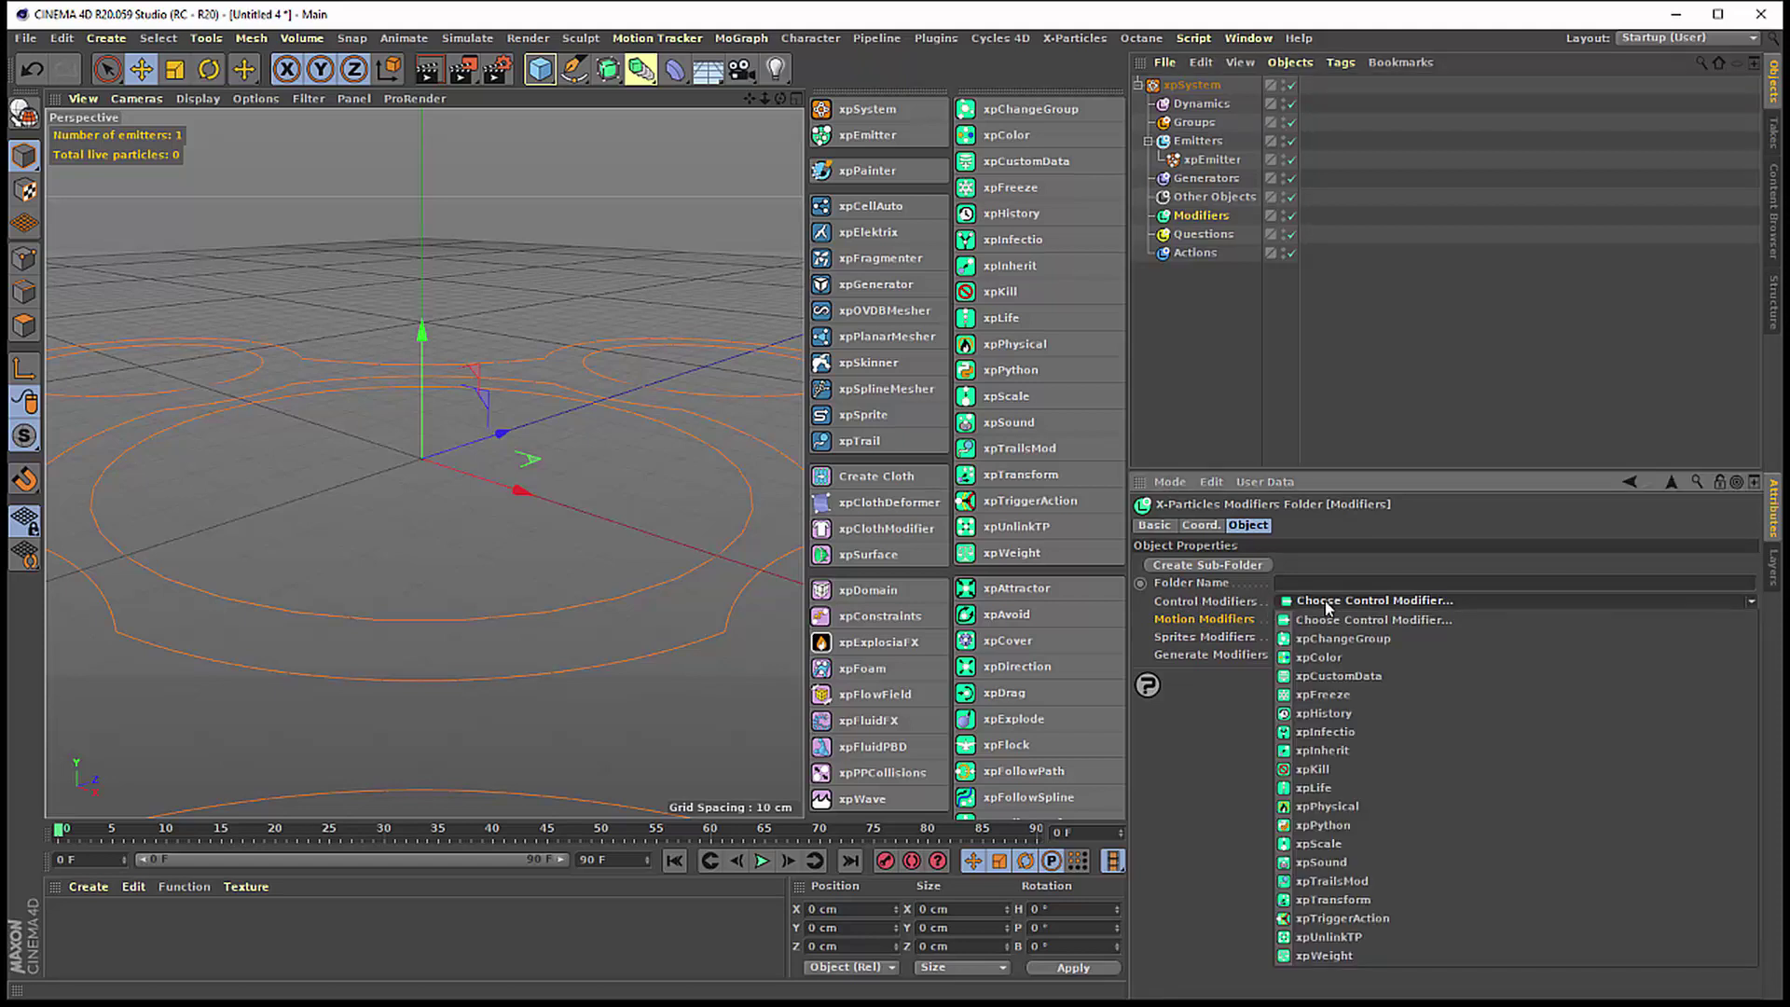
pyautogui.click(1327, 843)
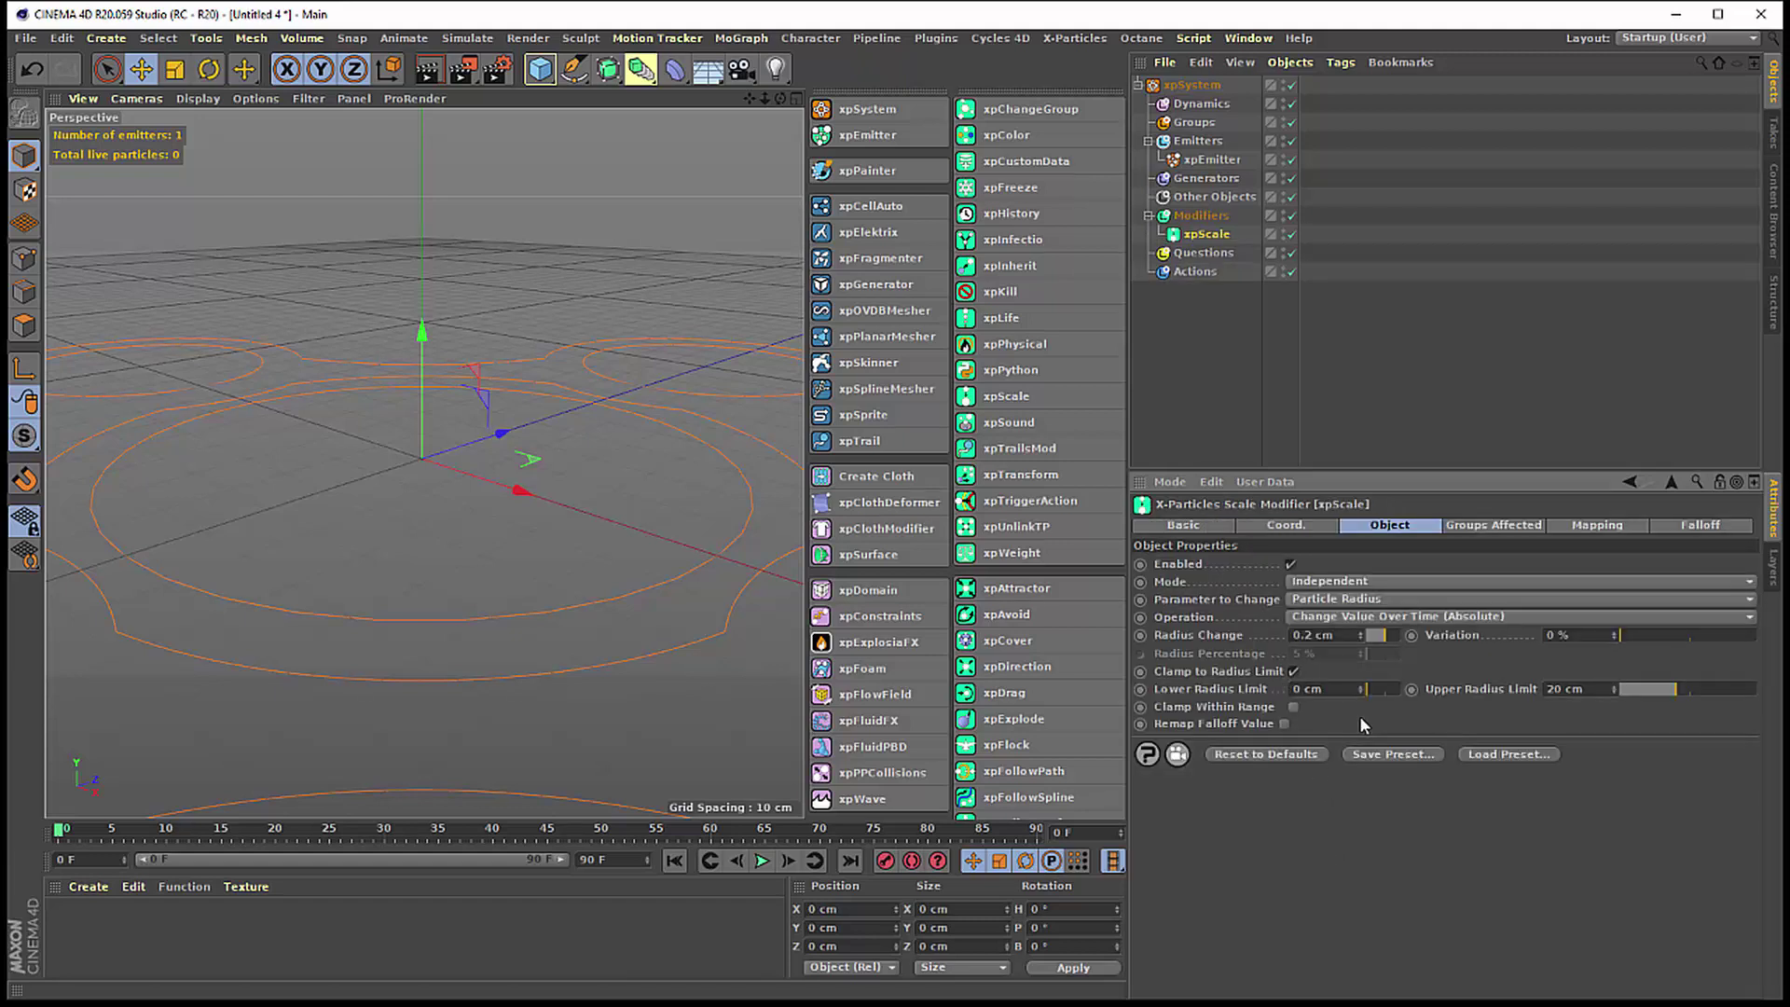
pyautogui.click(1202, 161)
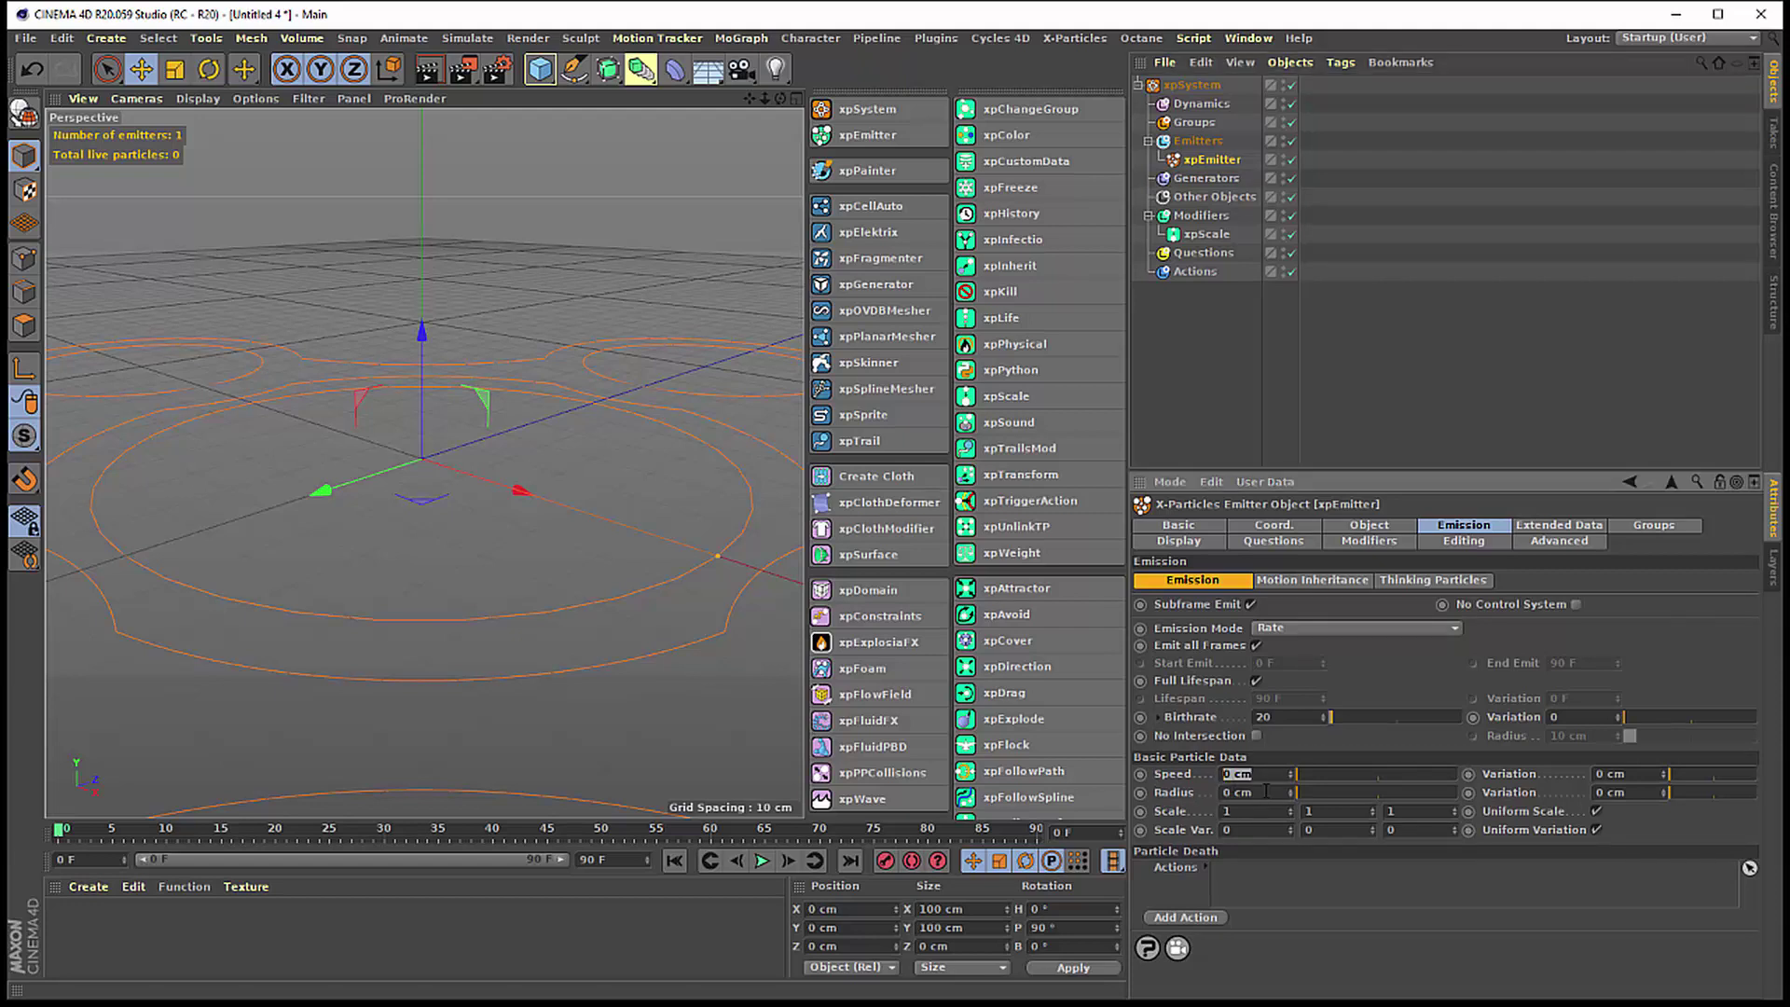
# - Check the emitter's Radius and Scale fields, then show the xpScale modifier's settings
pyautogui.press('Tab')
pyautogui.press('Tab')
pyautogui.press('Tab')
pyautogui.click(1263, 811)
pyautogui.click(1174, 798)
pyautogui.click(1202, 241)
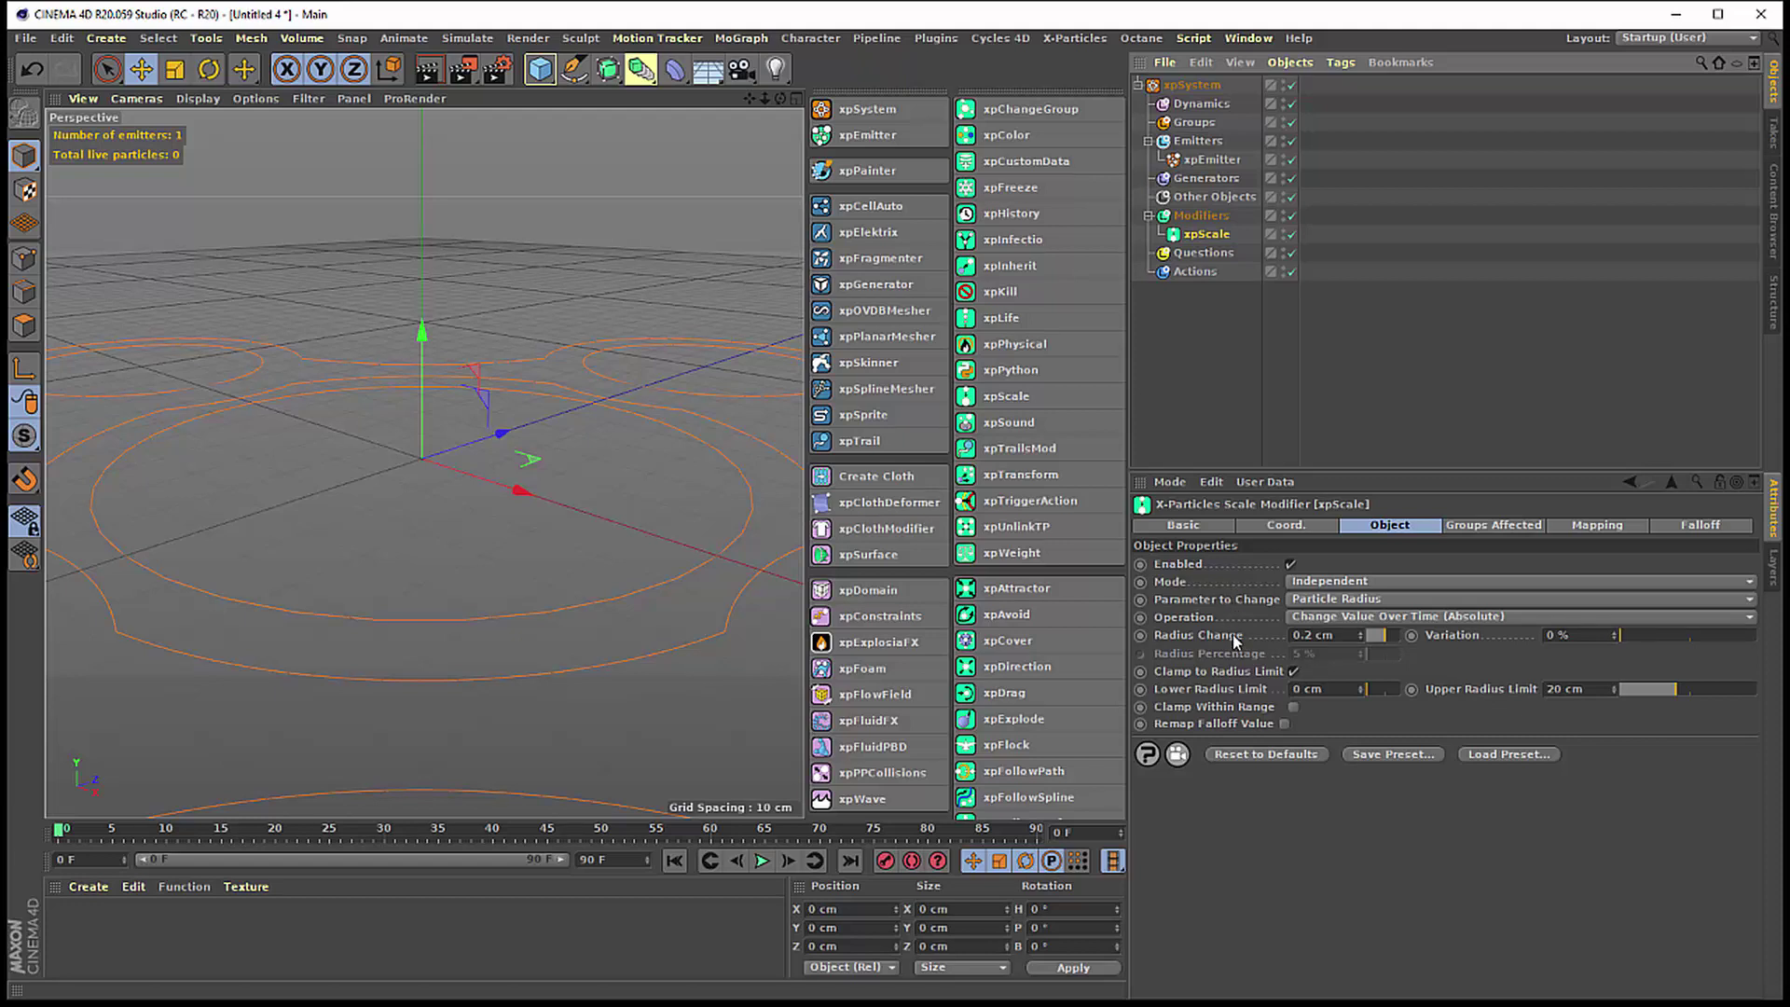
# - Keep xpScale's Parameter to Change on Particle Radius and set Operation to Use Spline
pyautogui.click(1178, 606)
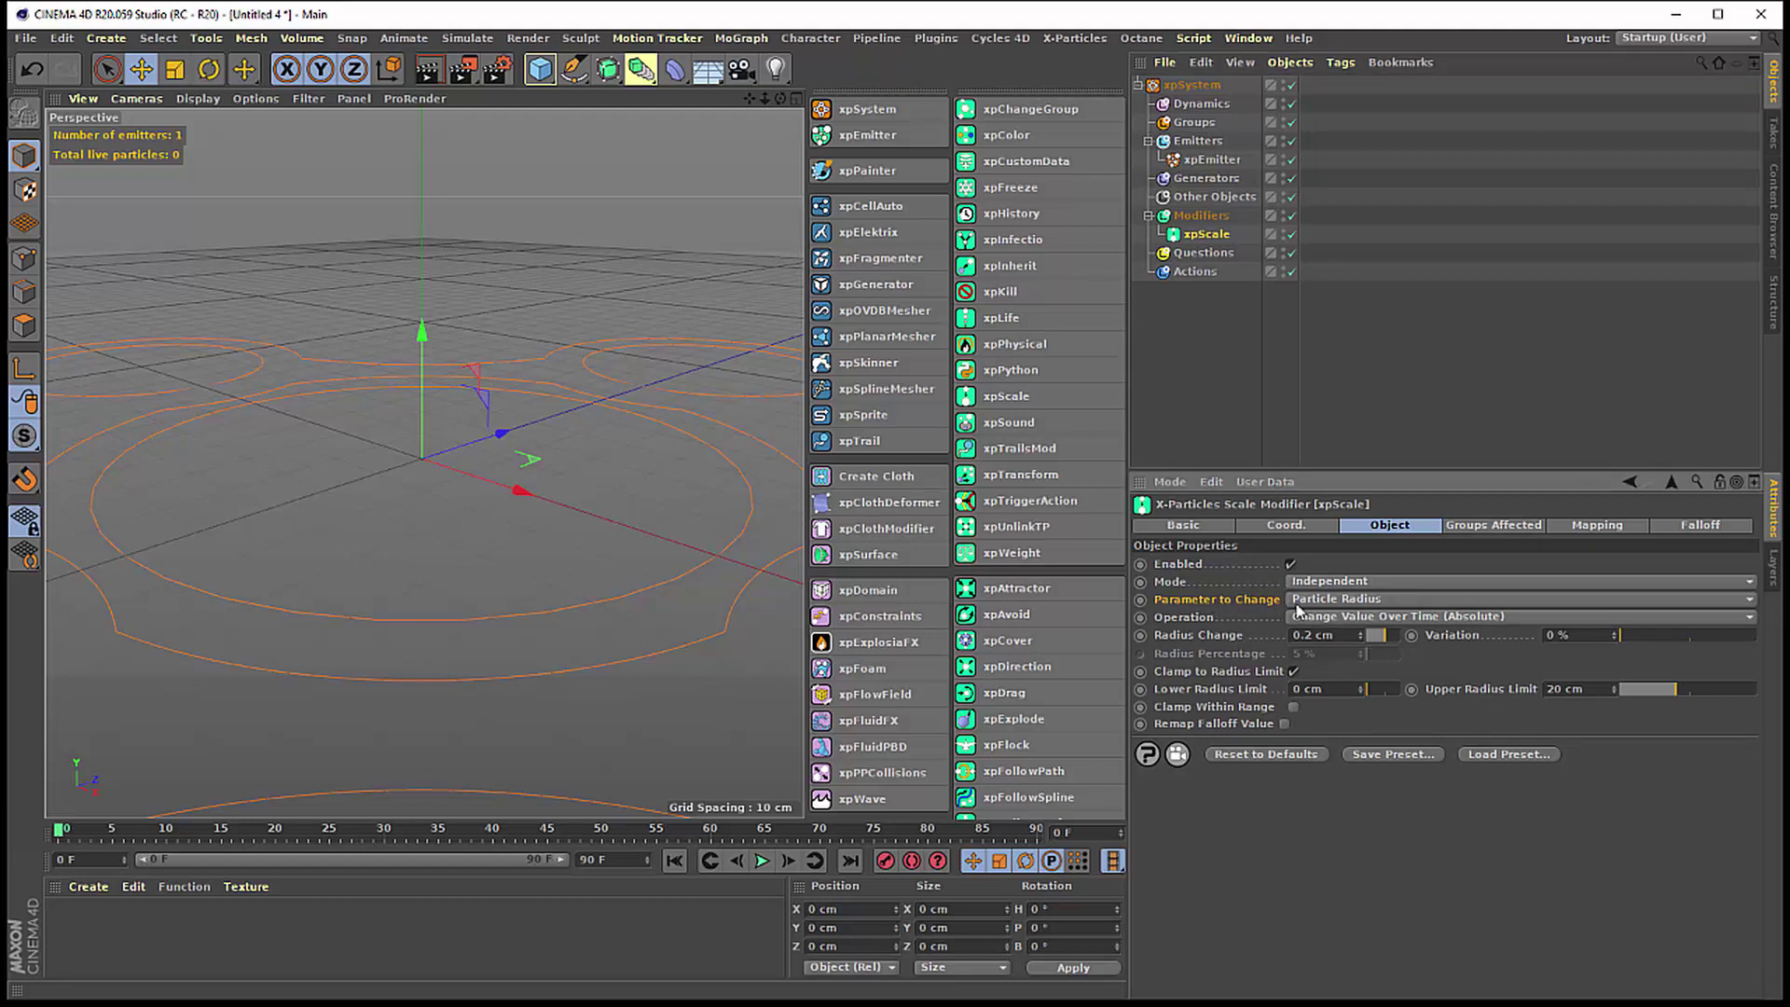
pyautogui.click(1327, 604)
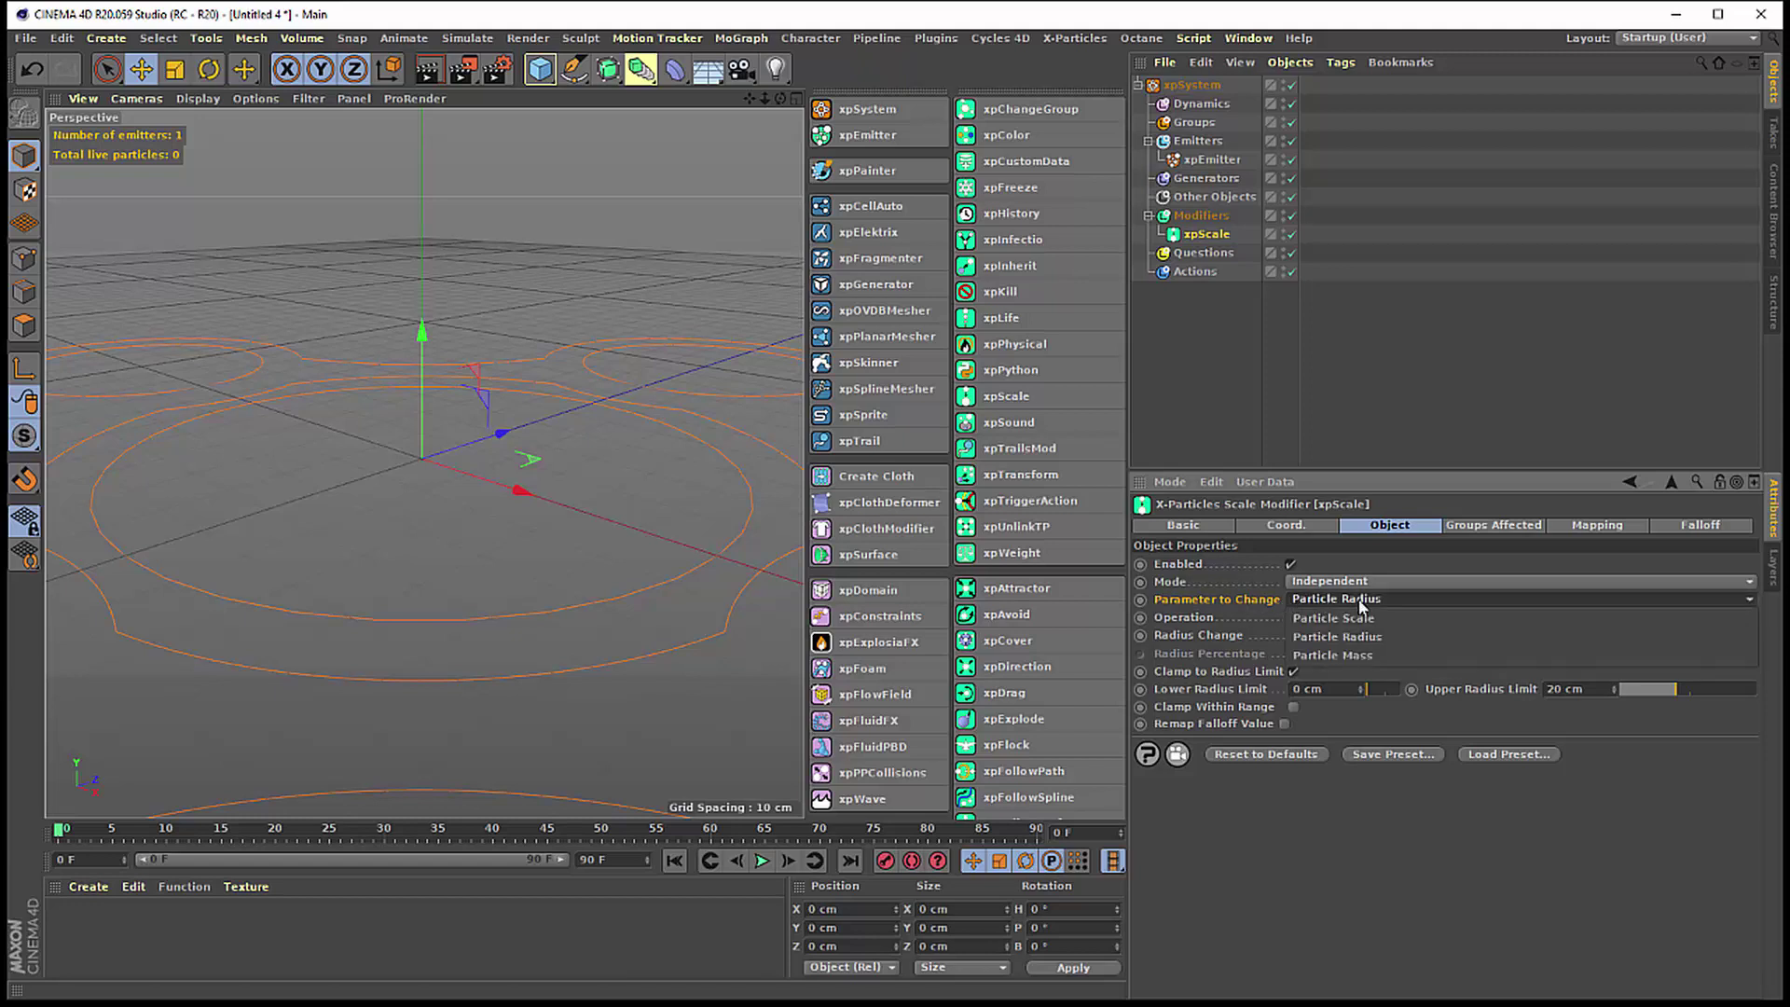
pyautogui.click(1360, 606)
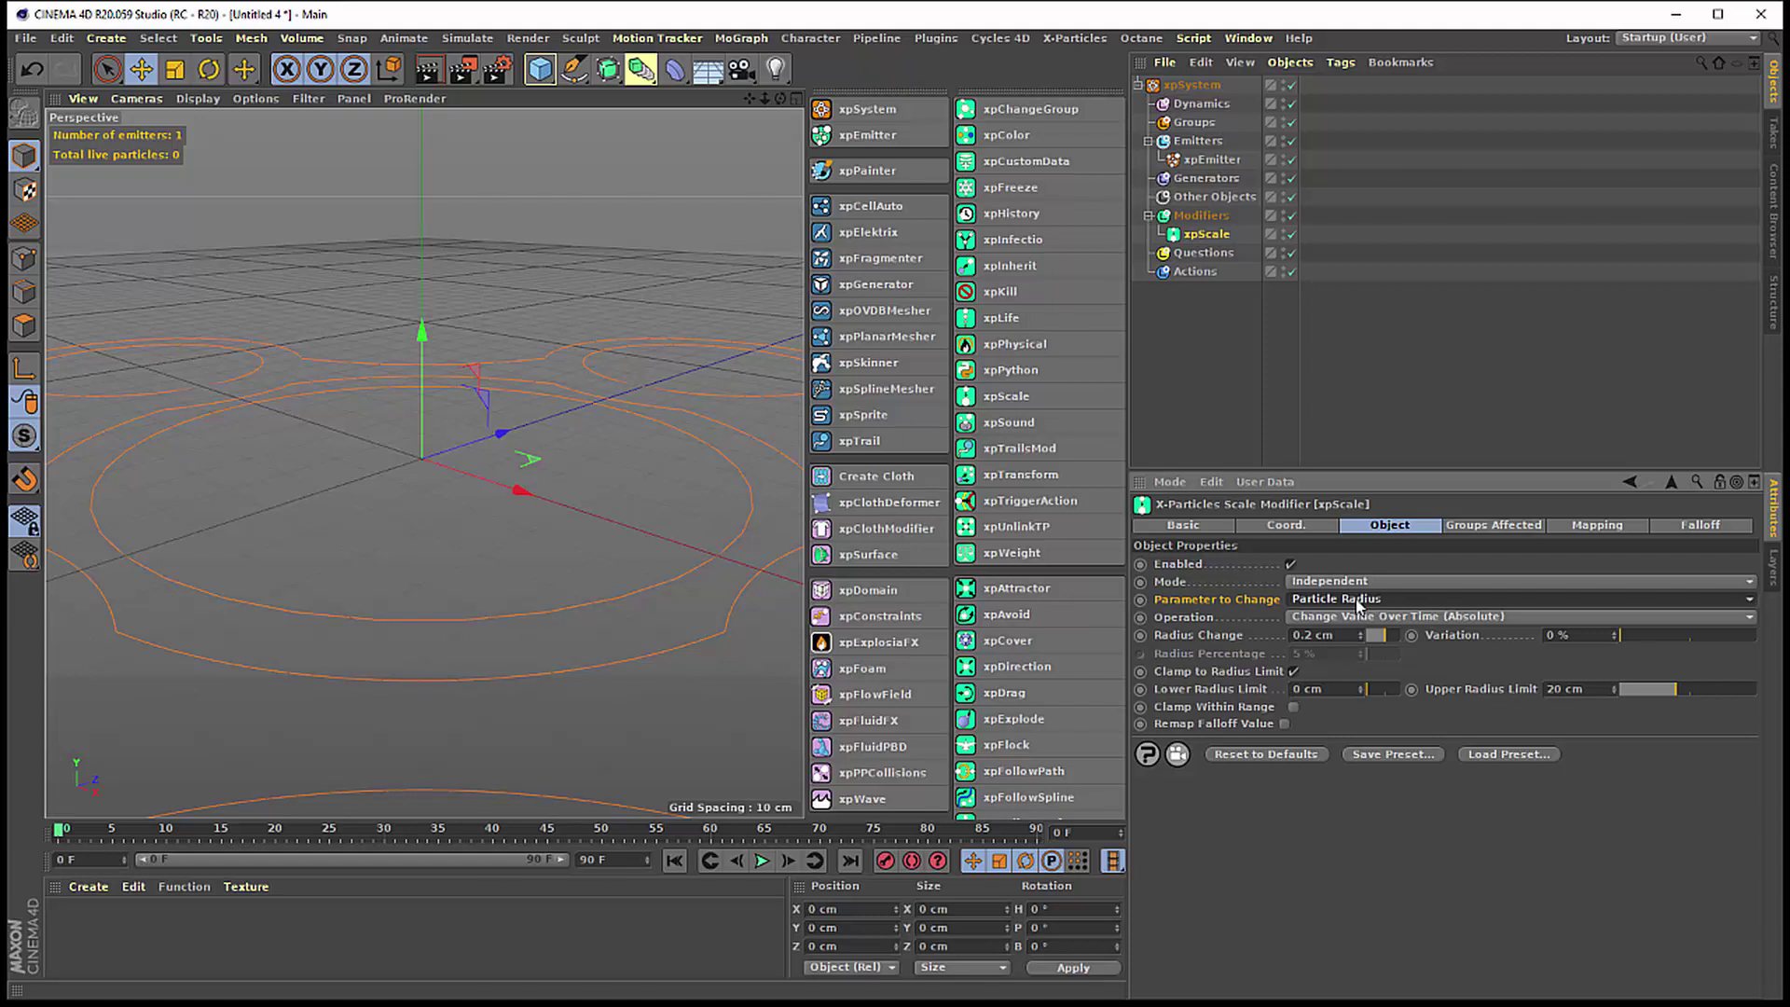
pyautogui.click(1184, 618)
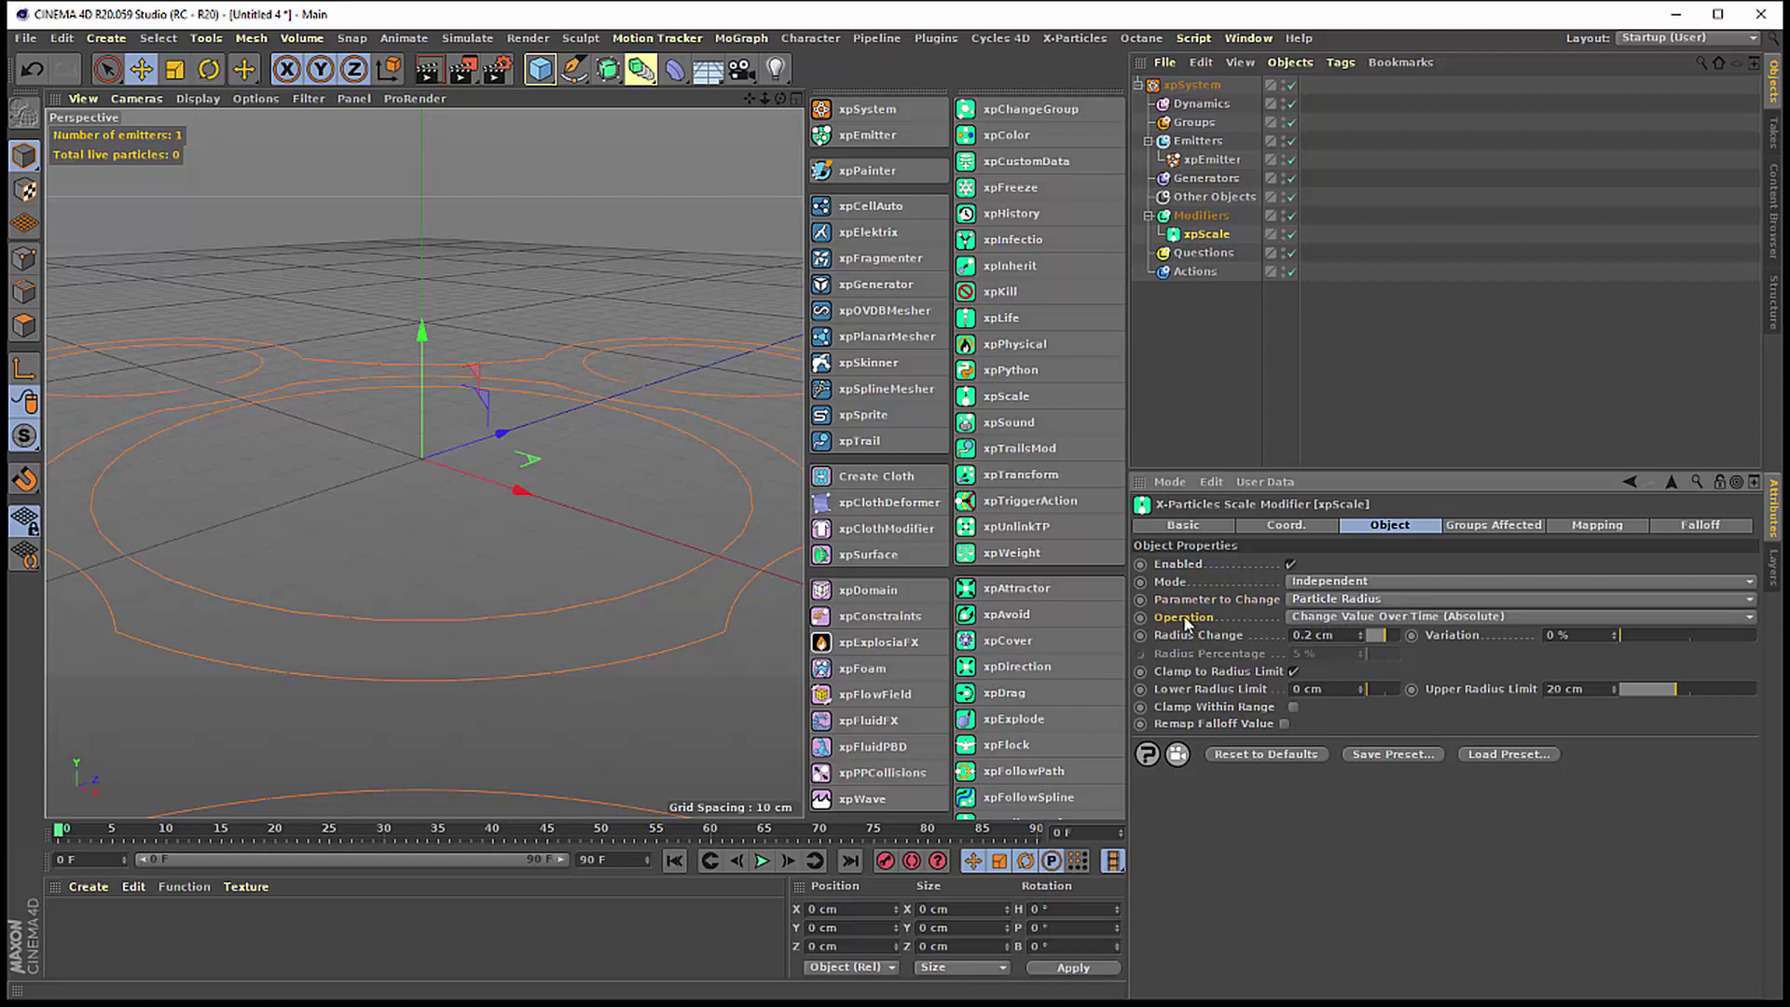
pyautogui.click(1341, 617)
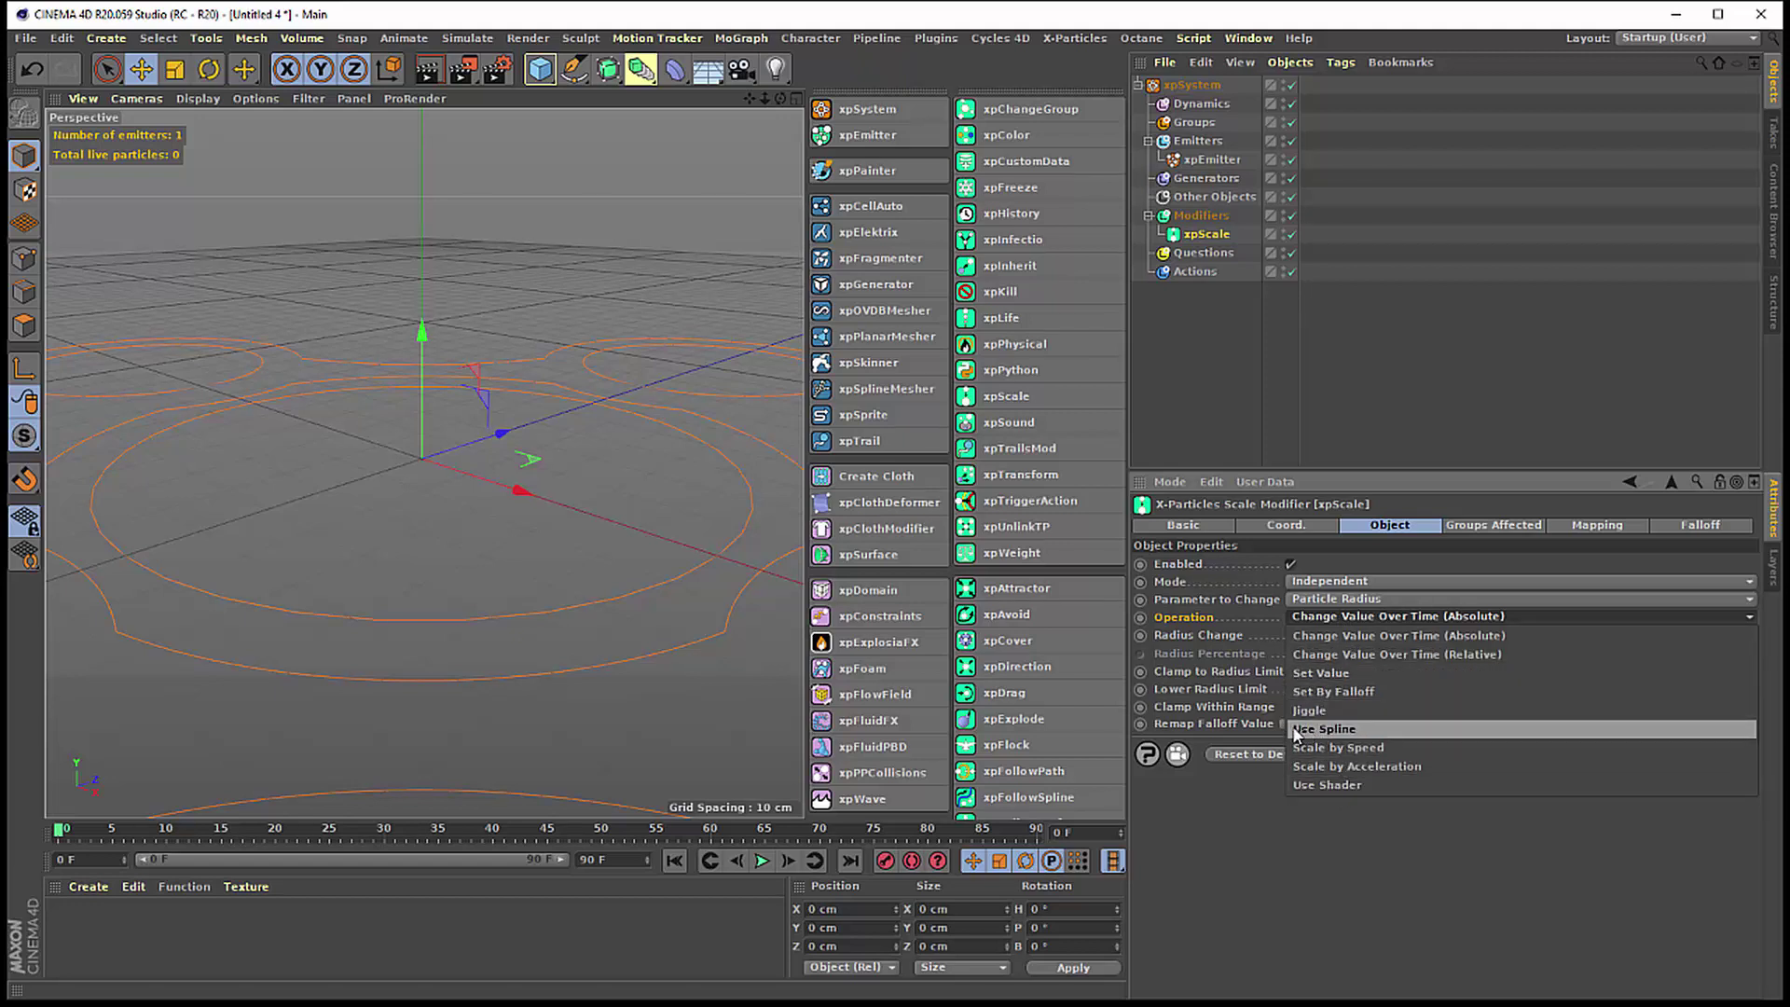
pyautogui.click(1354, 731)
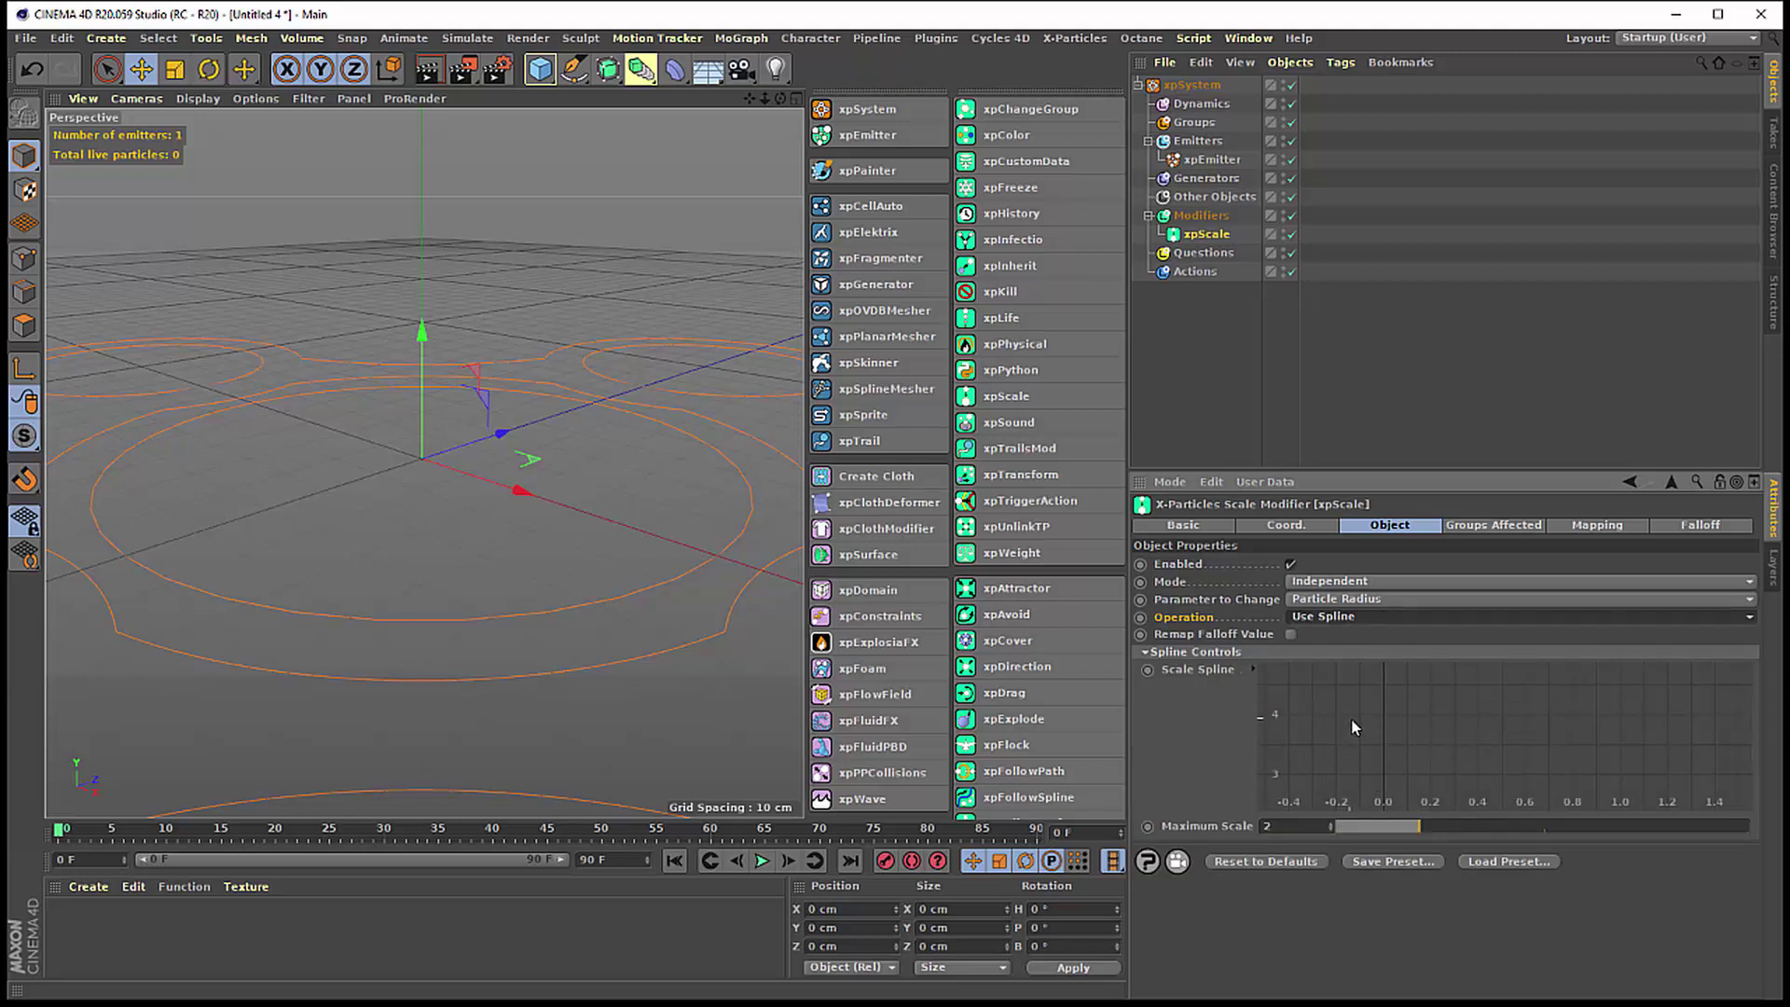
# - Shape the Scale Spline into an S-curve from 0 at the start to 2 at the end
pyautogui.scroll(-2, 1390, 724)
pyautogui.scroll(-2, 1390, 717)
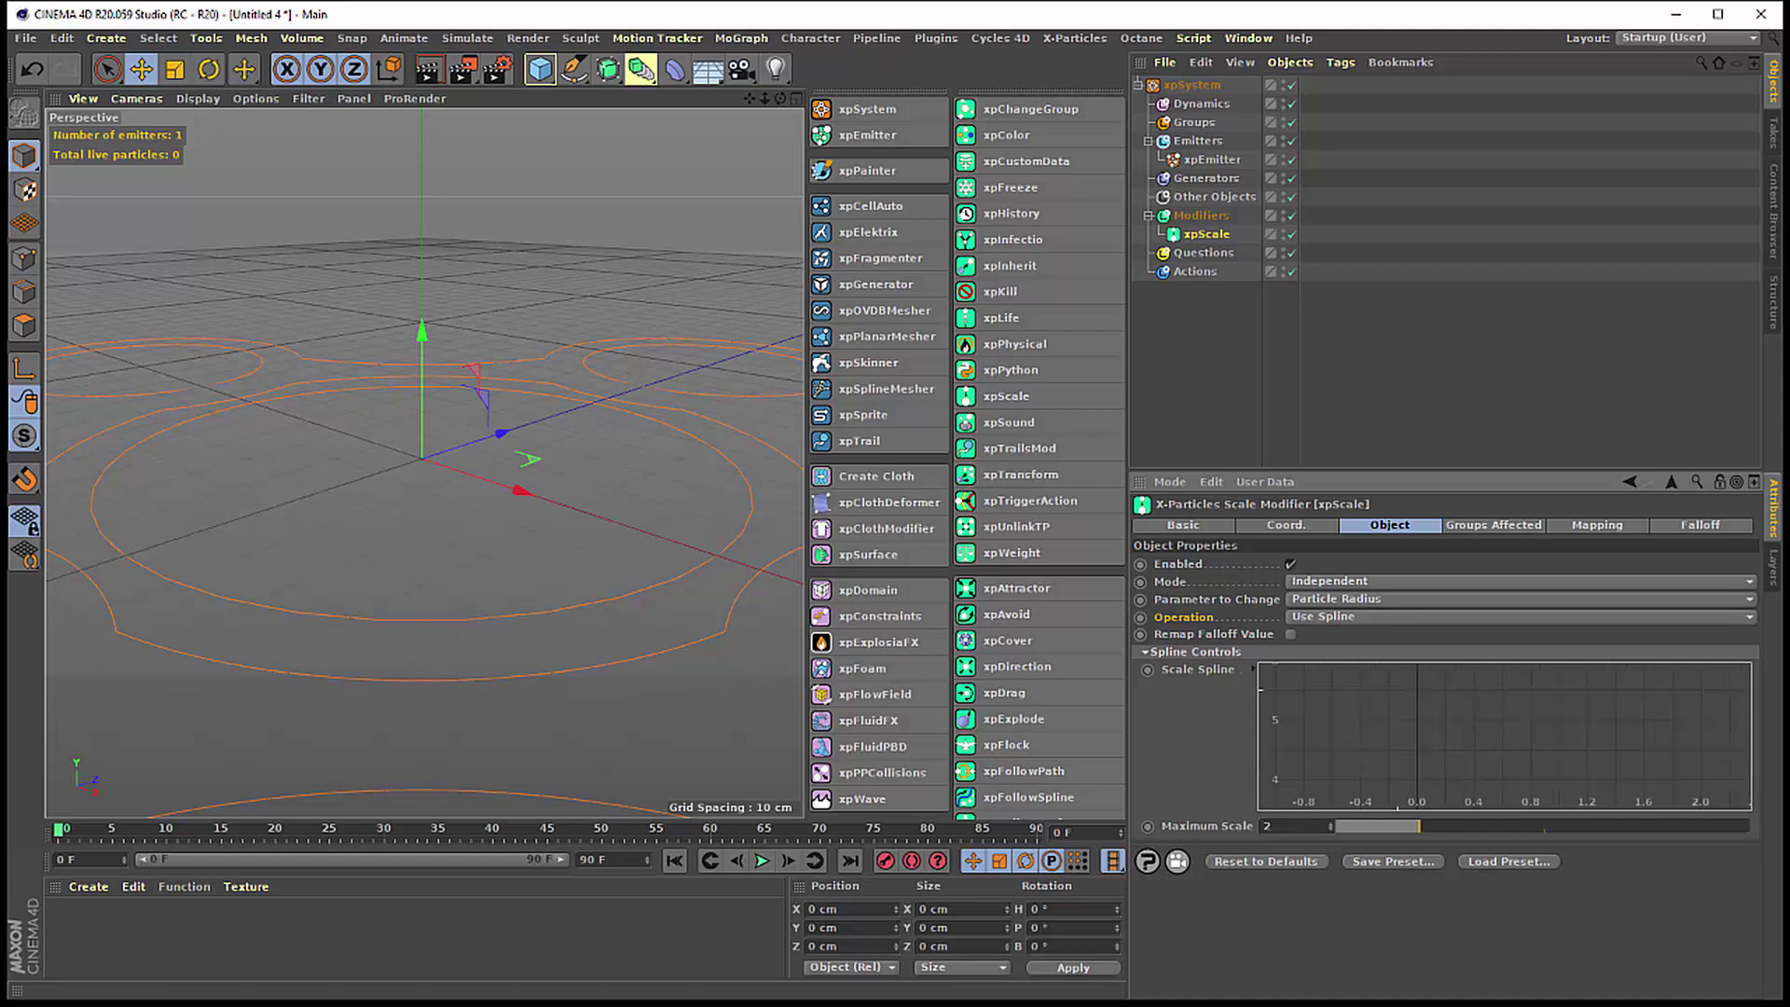
pyautogui.moveTo(1379, 748)
pyautogui.mouseDown(button='middle')
pyautogui.moveTo(1297, 594)
pyautogui.moveTo(1423, 724)
pyautogui.mouseUp(button='middle')
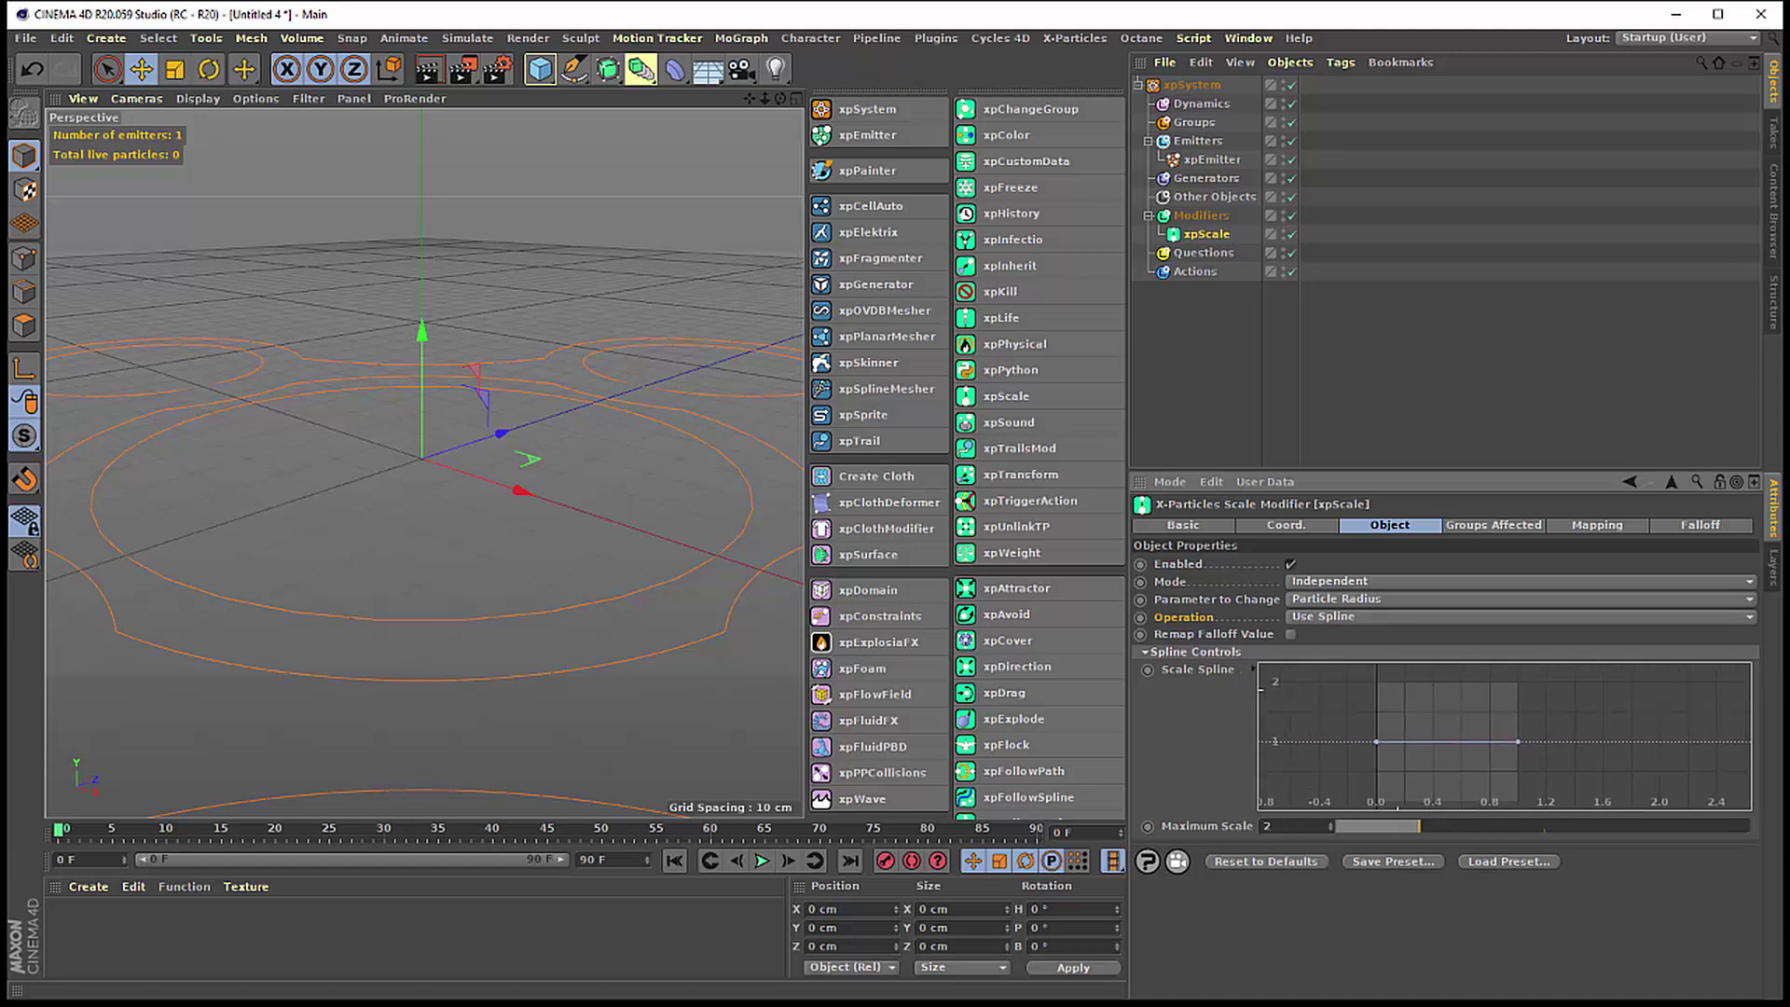
pyautogui.moveTo(1382, 741); pyautogui.dragTo(1377, 802)
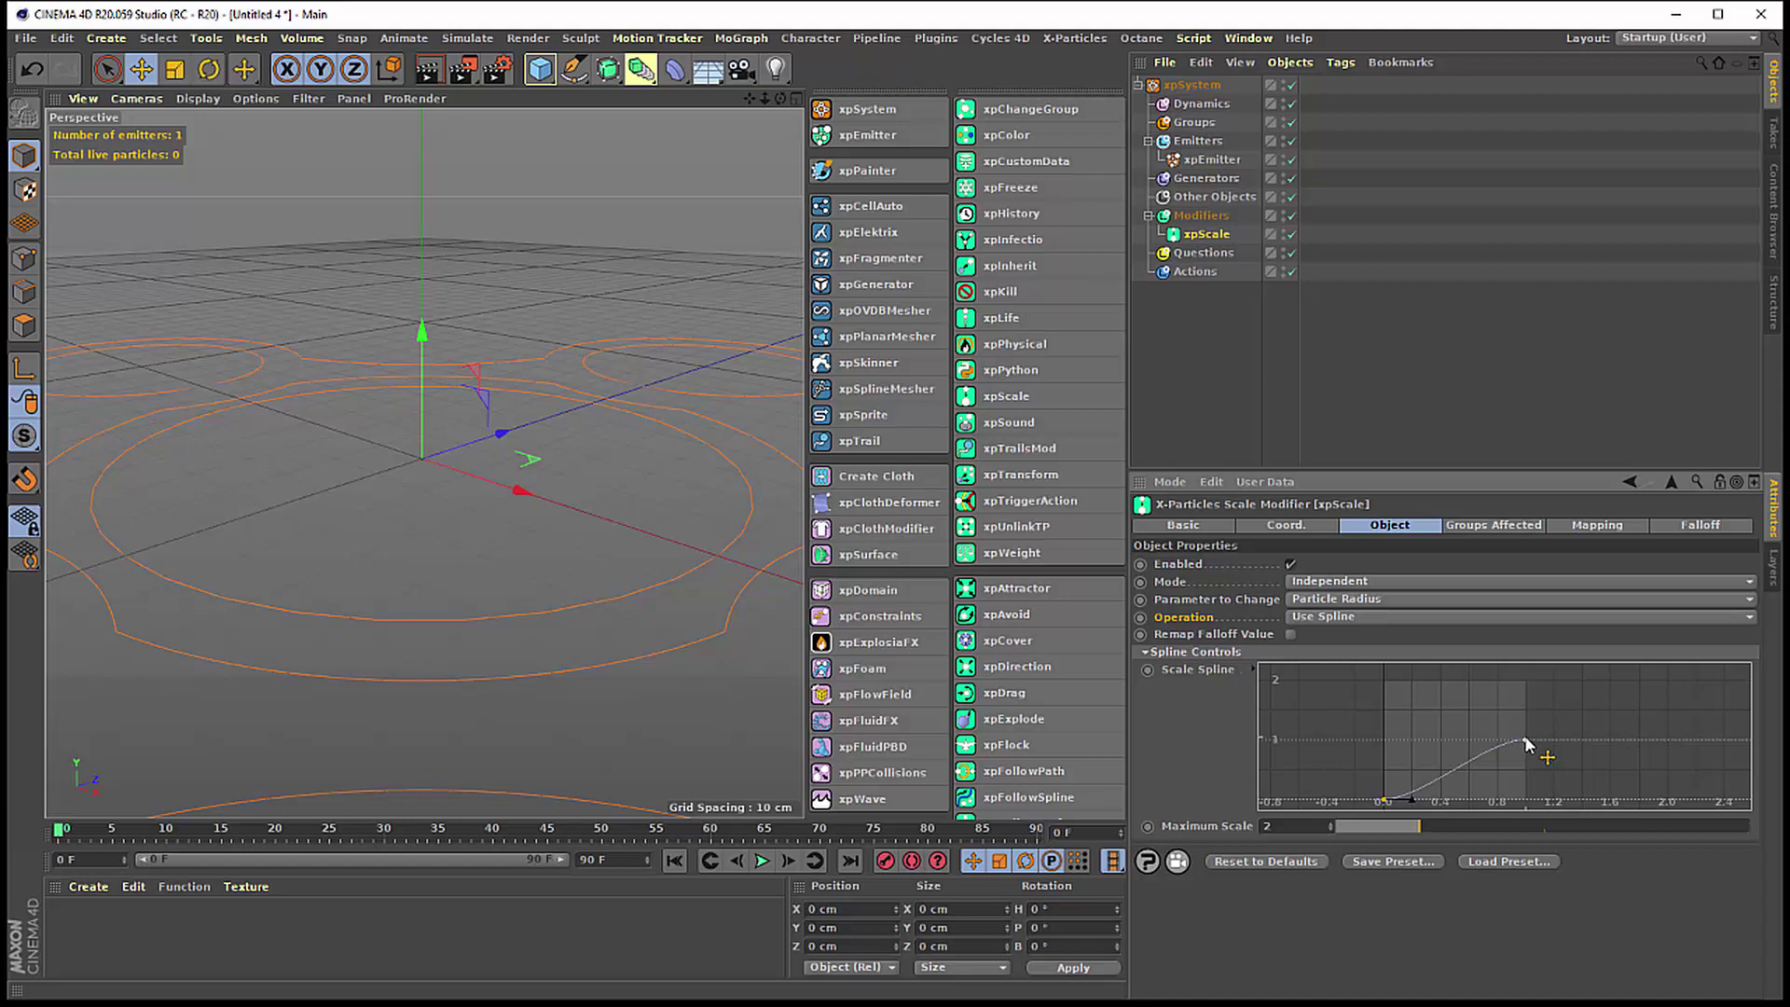
pyautogui.moveTo(1526, 741); pyautogui.dragTo(1526, 679)
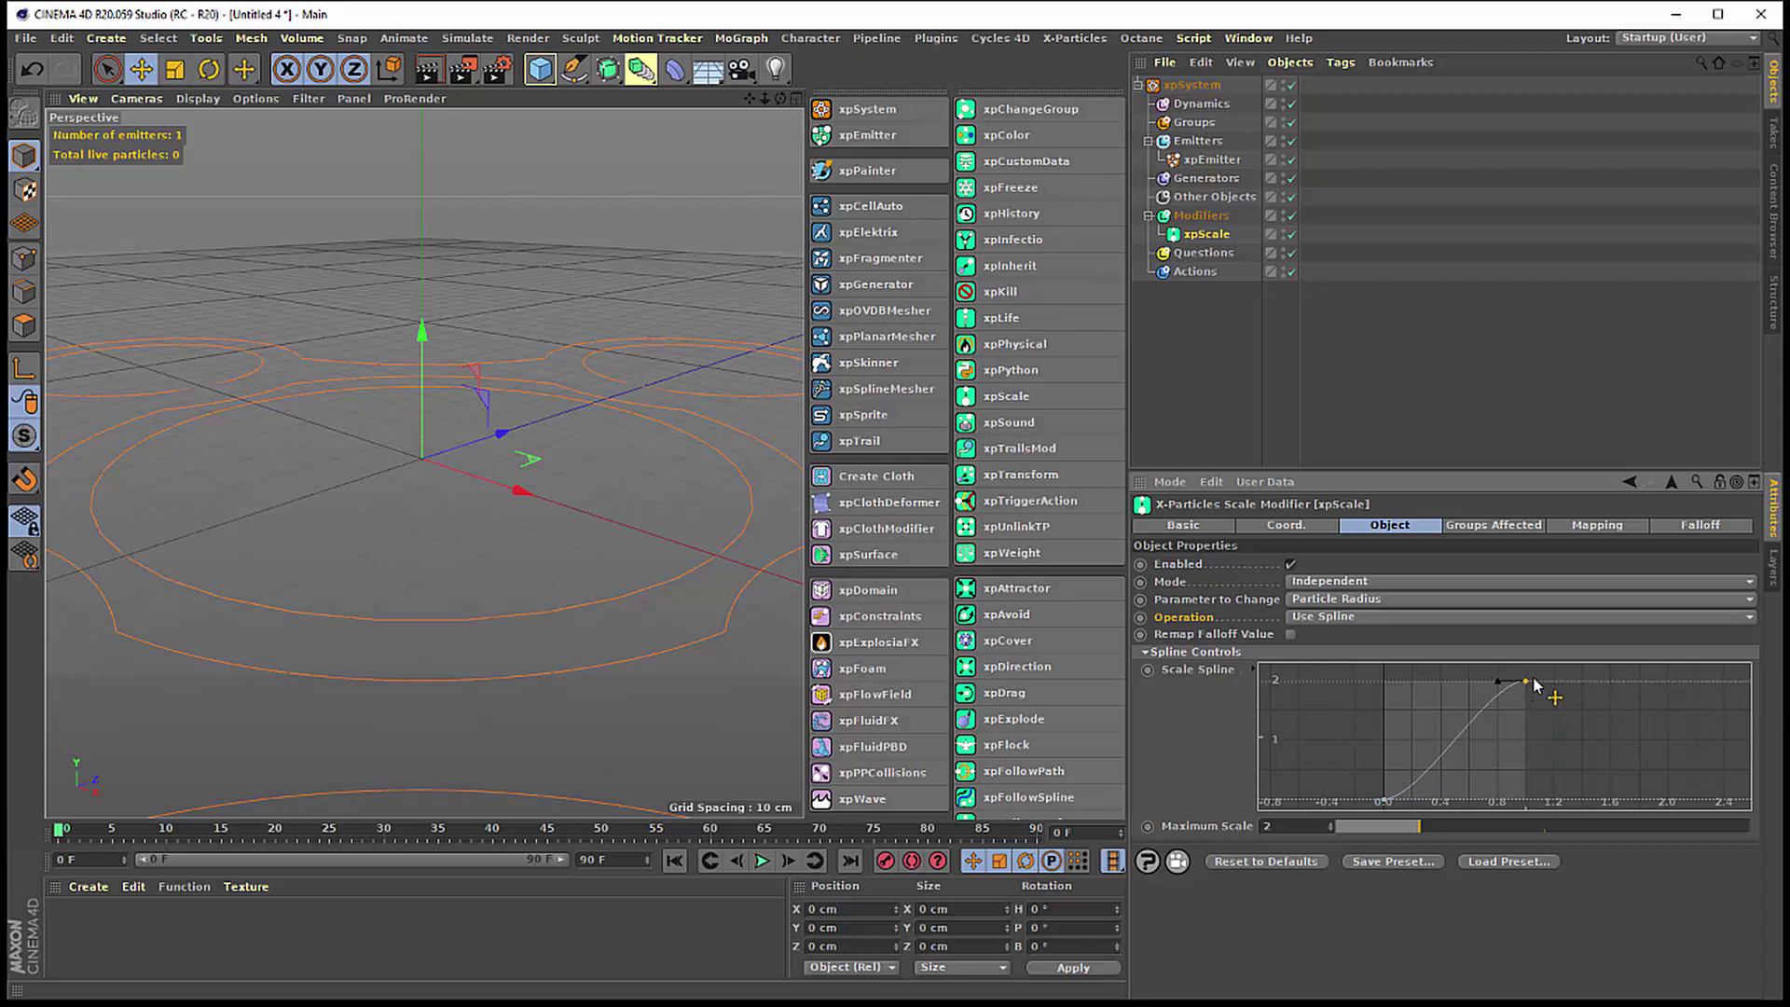
pyautogui.click(1269, 825)
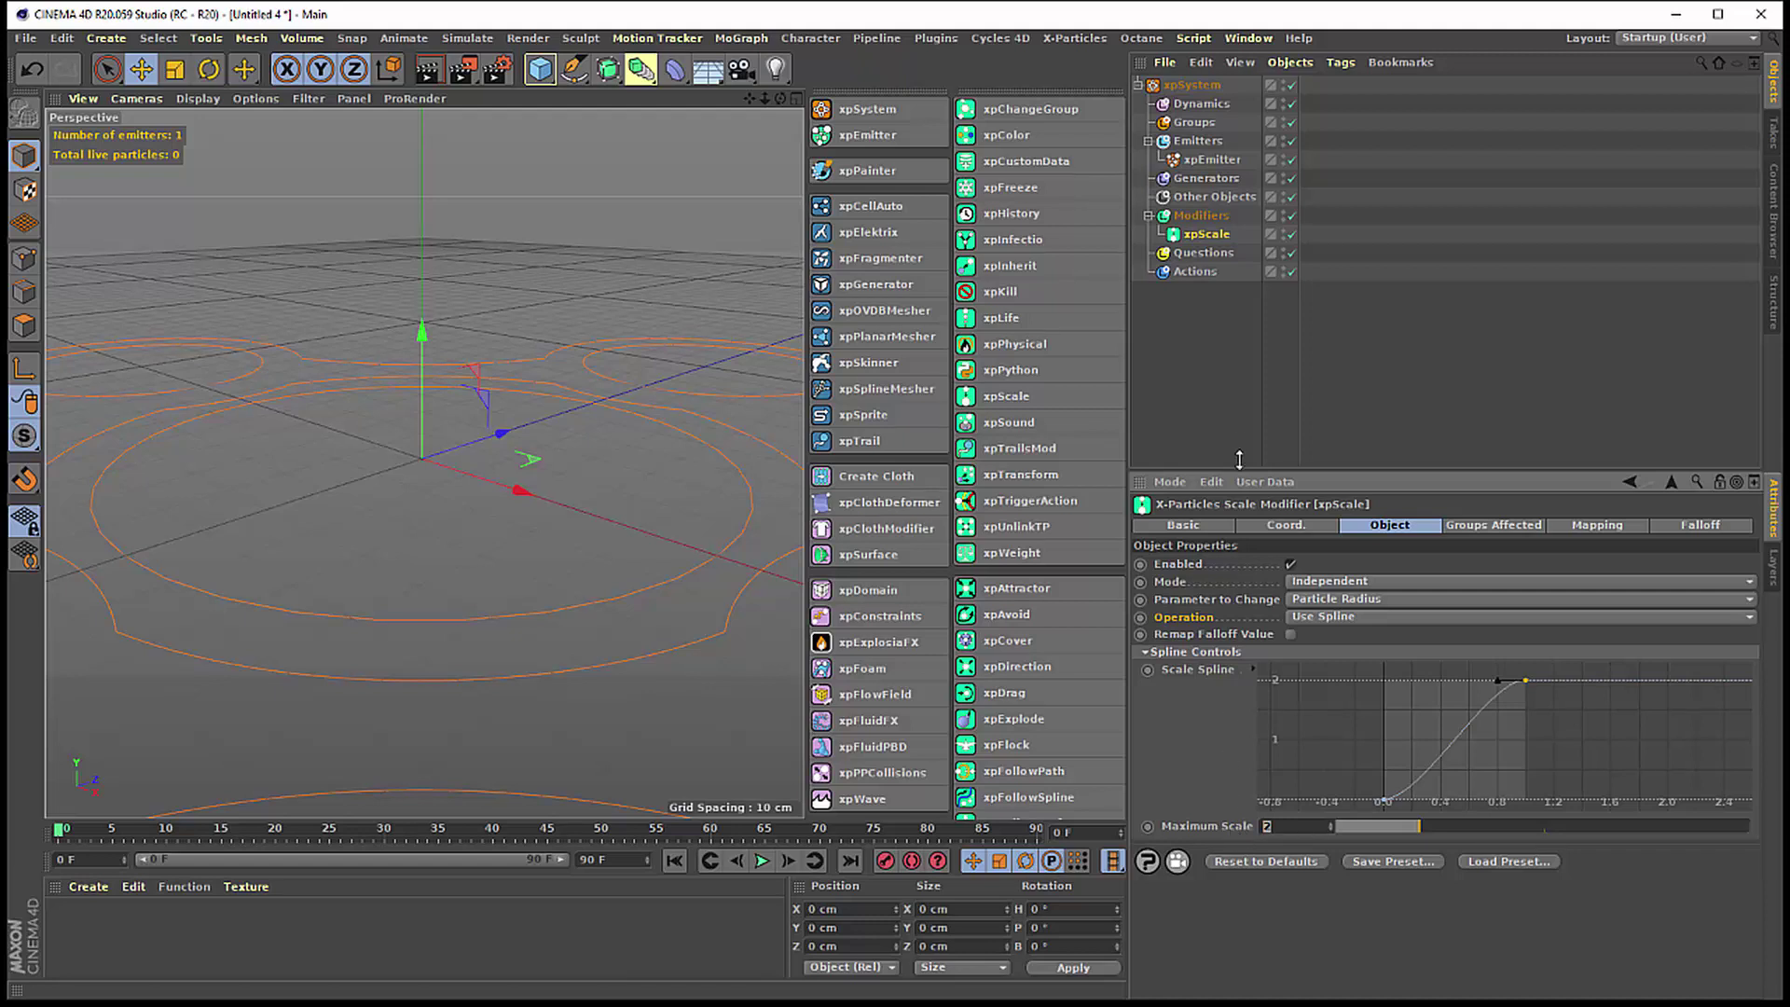
pyautogui.click(1211, 160)
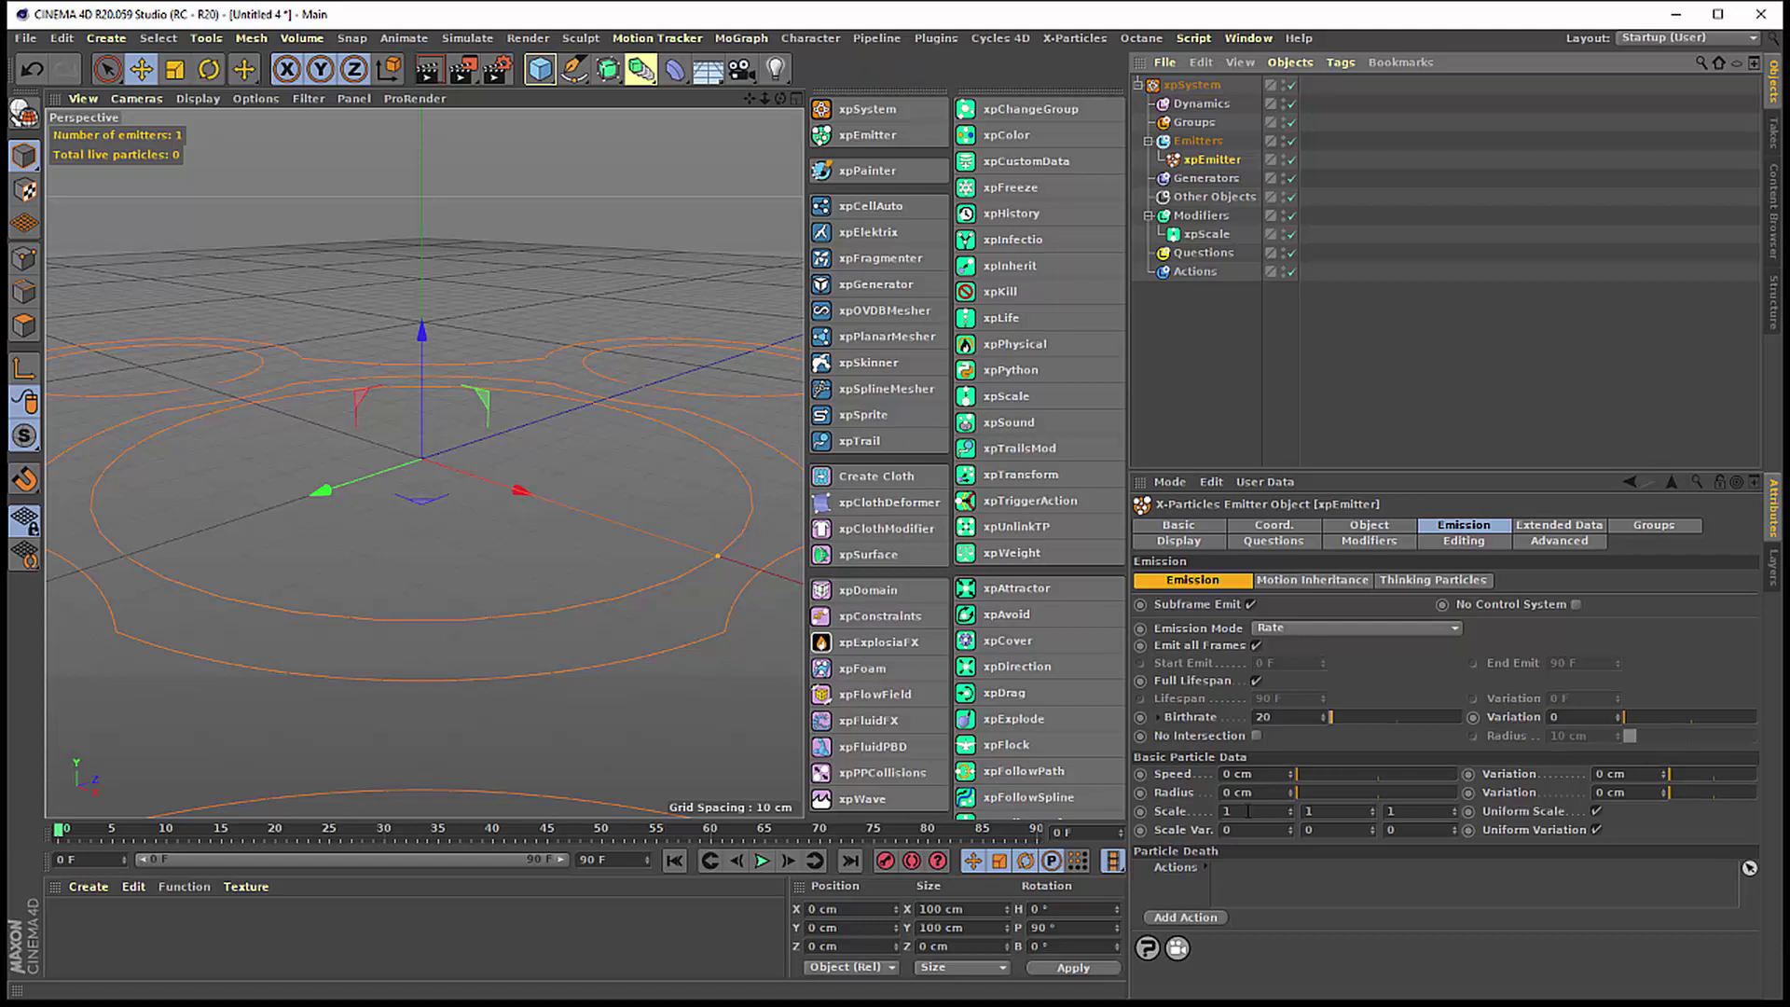
# - Check the emitter's Scale, then confirm xpScale still changes Particle Radius
pyautogui.click(1171, 818)
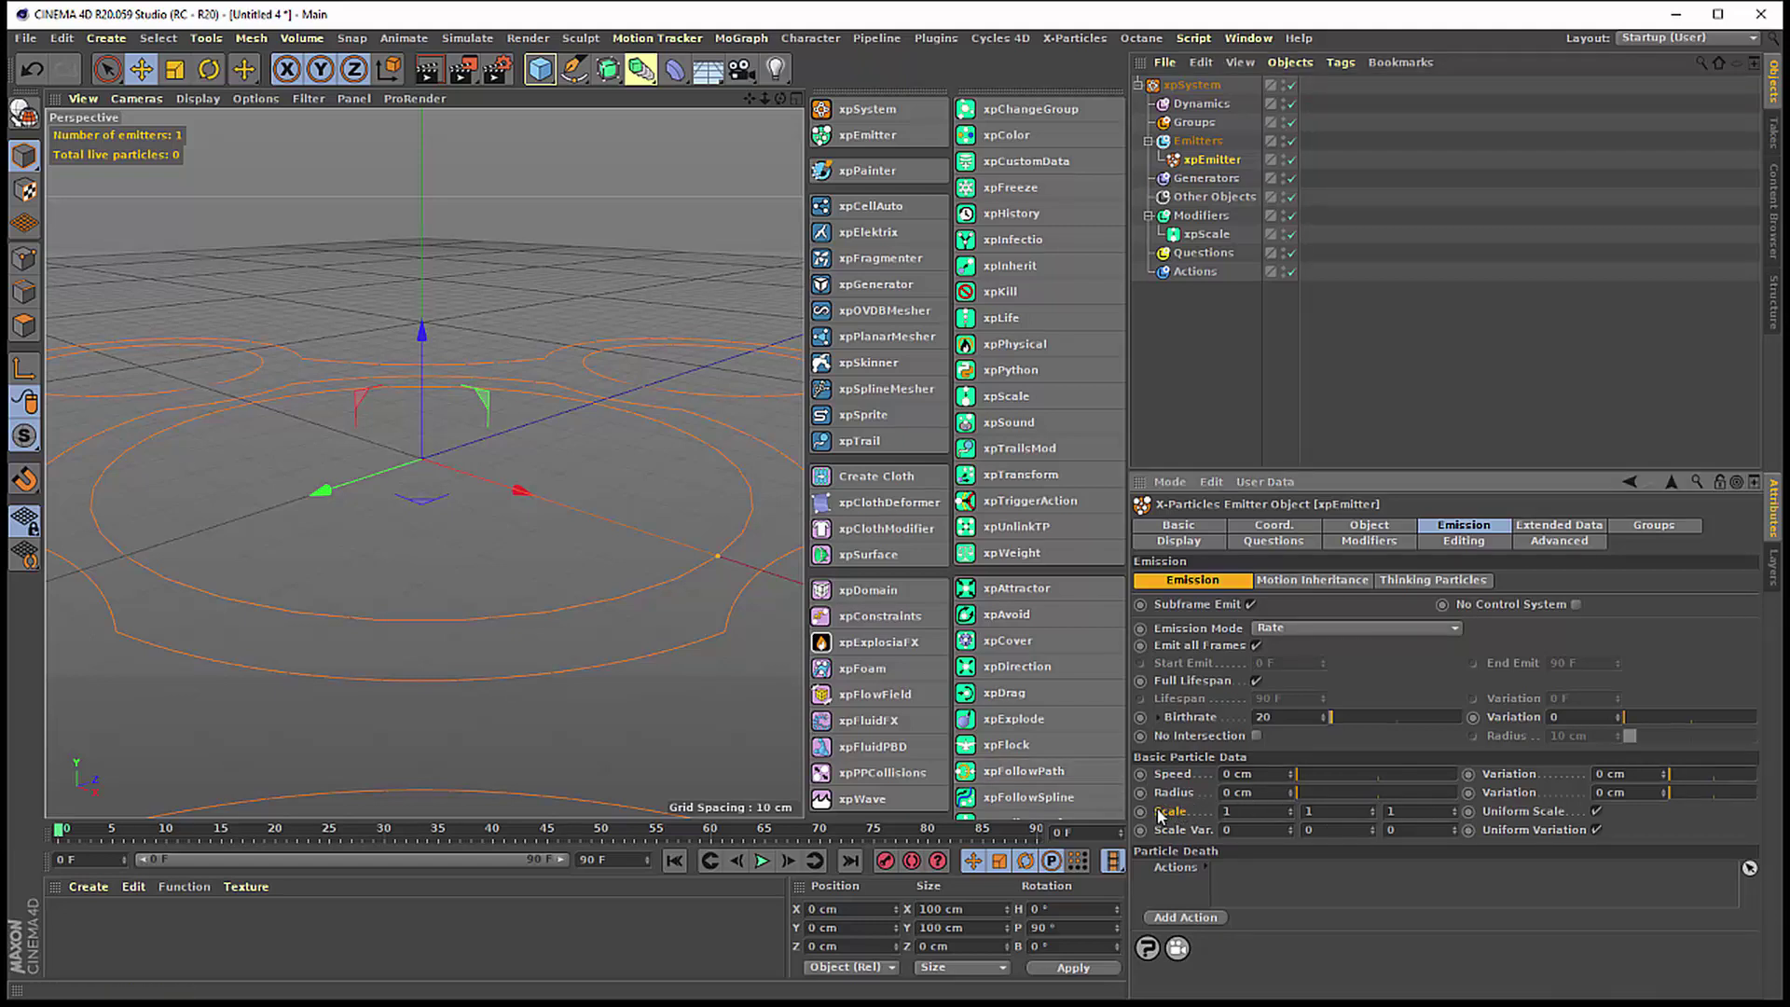
pyautogui.click(1206, 234)
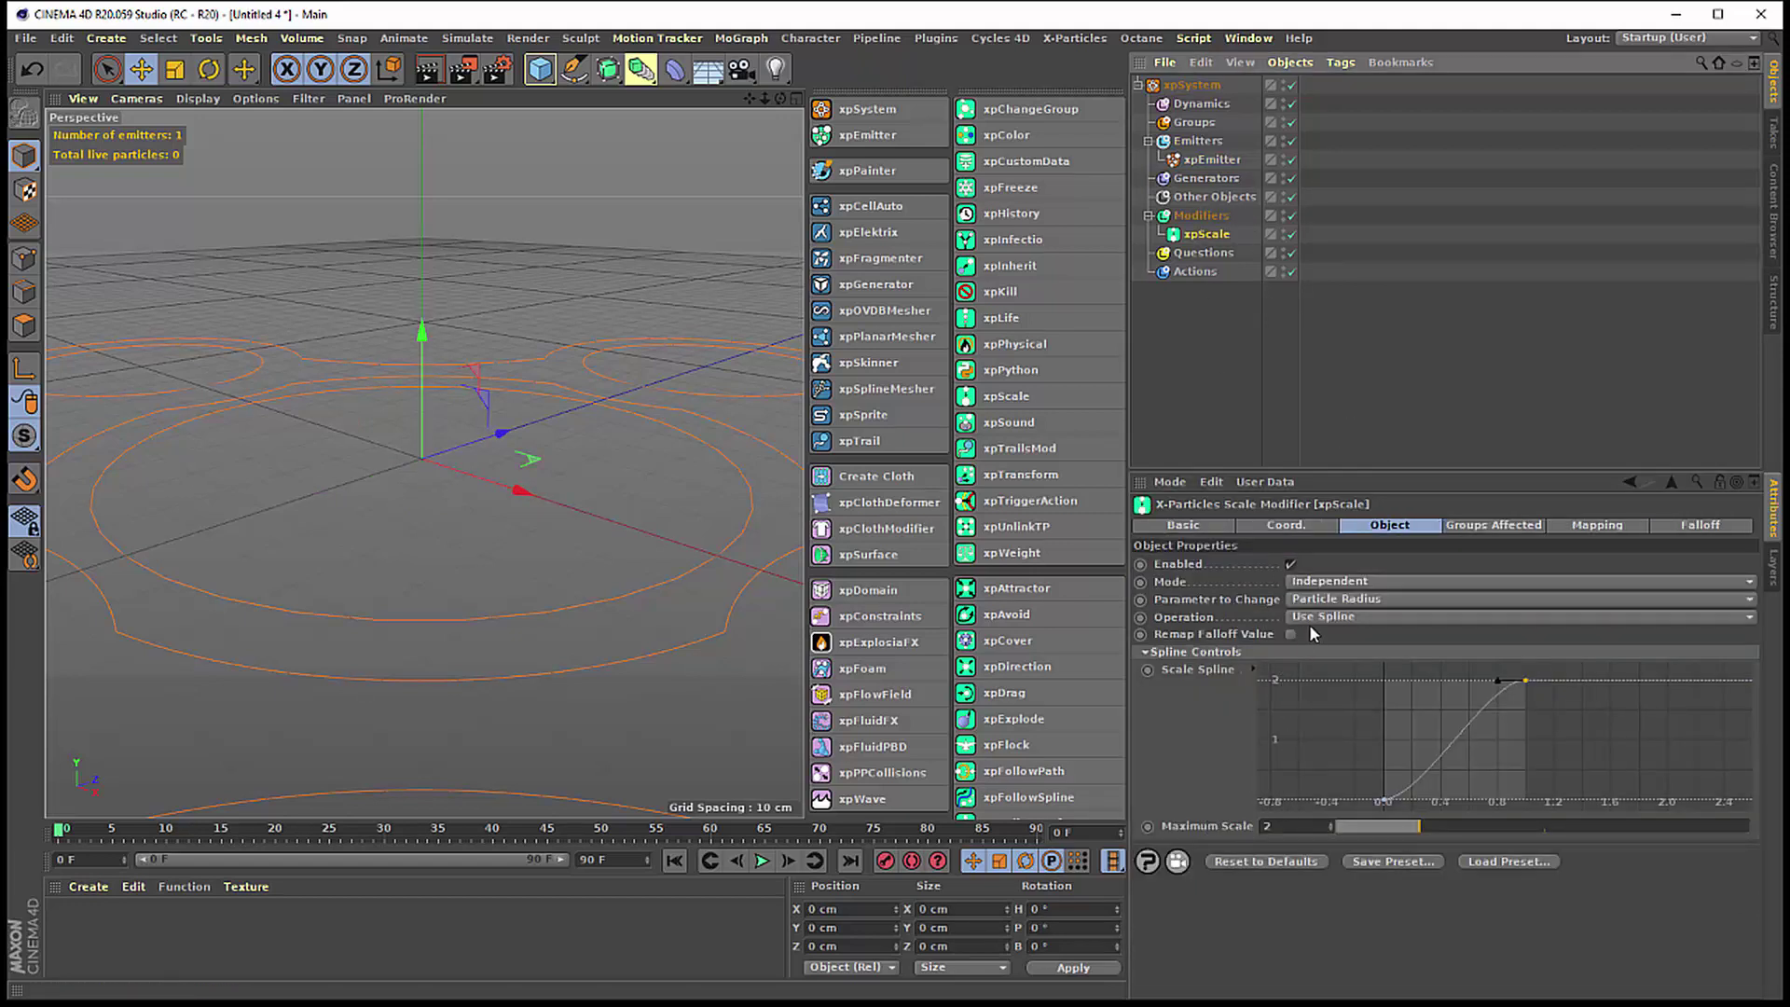
pyautogui.click(1332, 602)
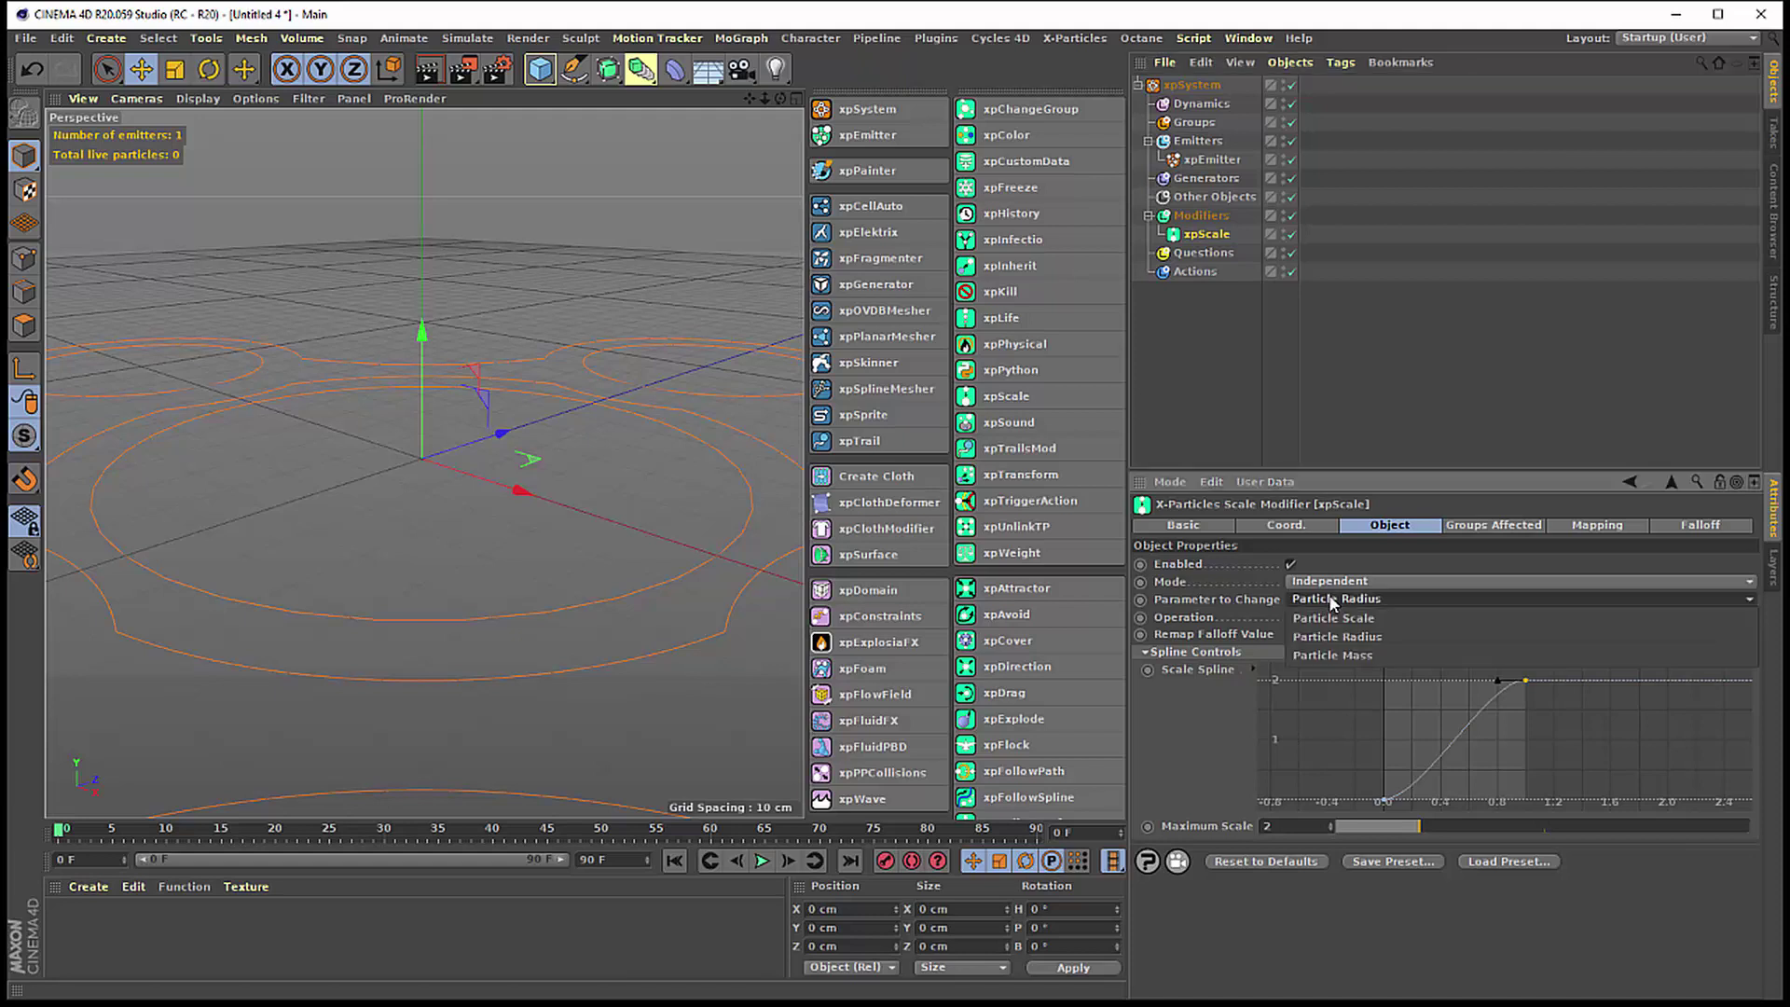
pyautogui.click(1343, 644)
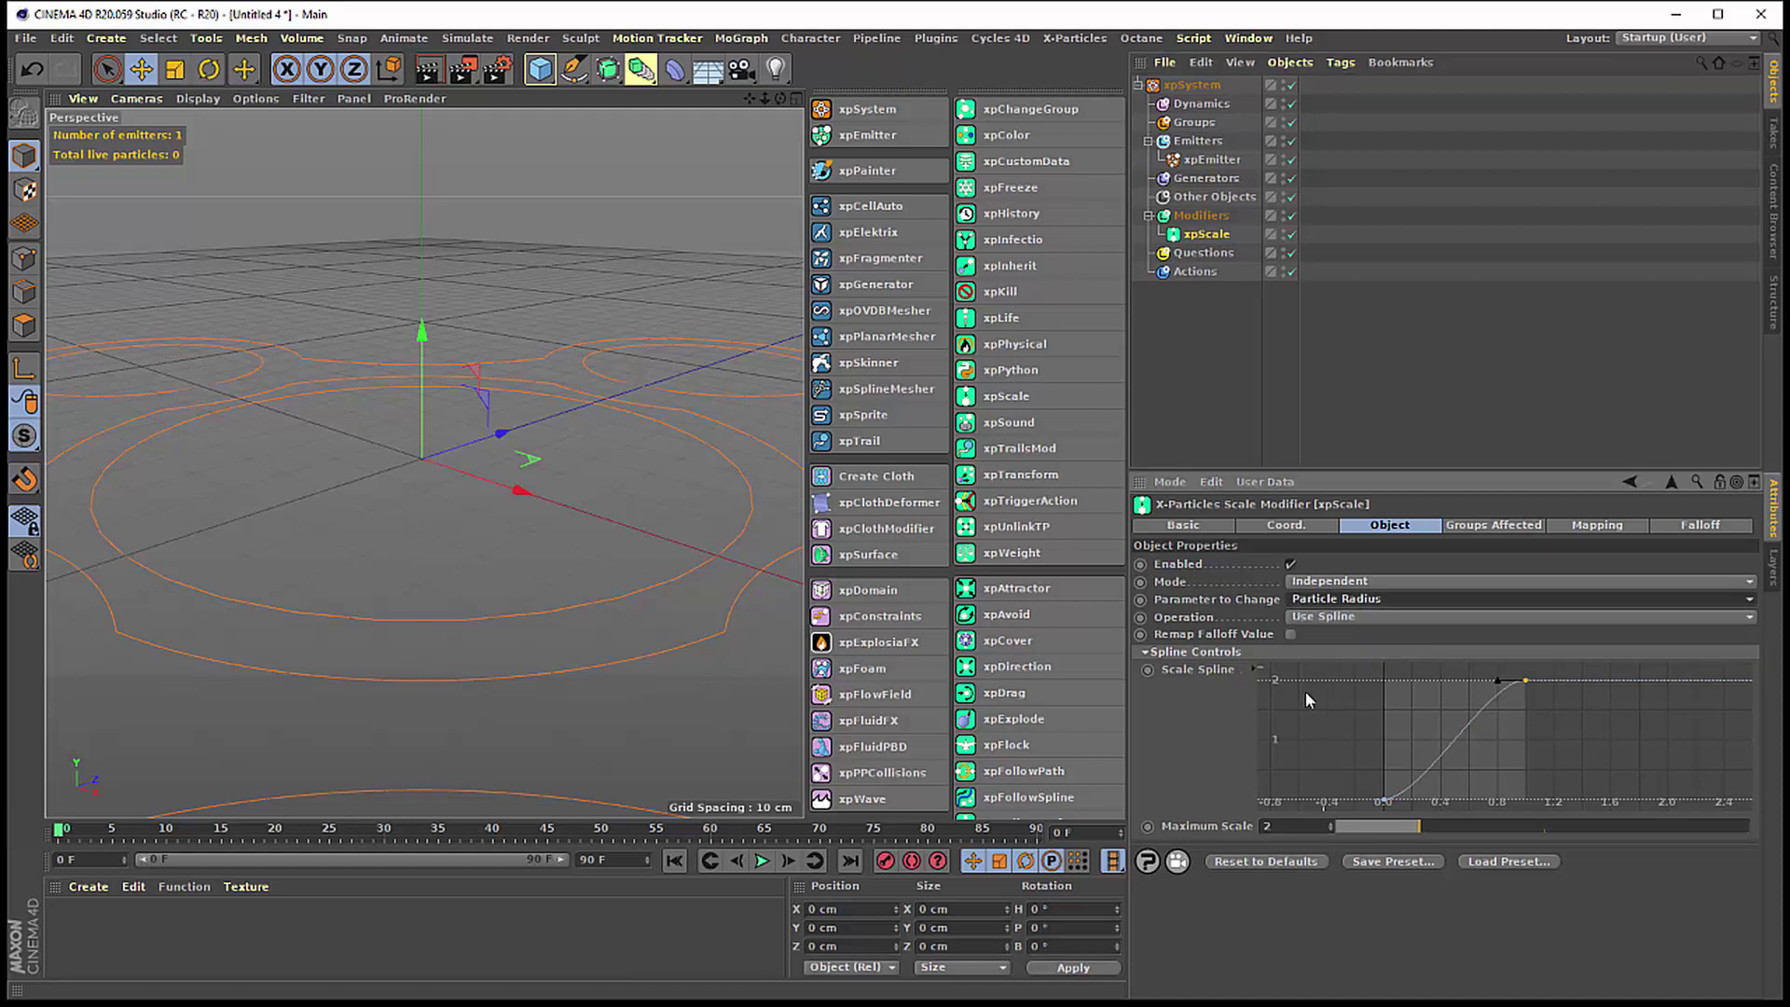
# - Play the simulation to watch the particles grow, ending rewound at frame 0
pyautogui.click(761, 860)
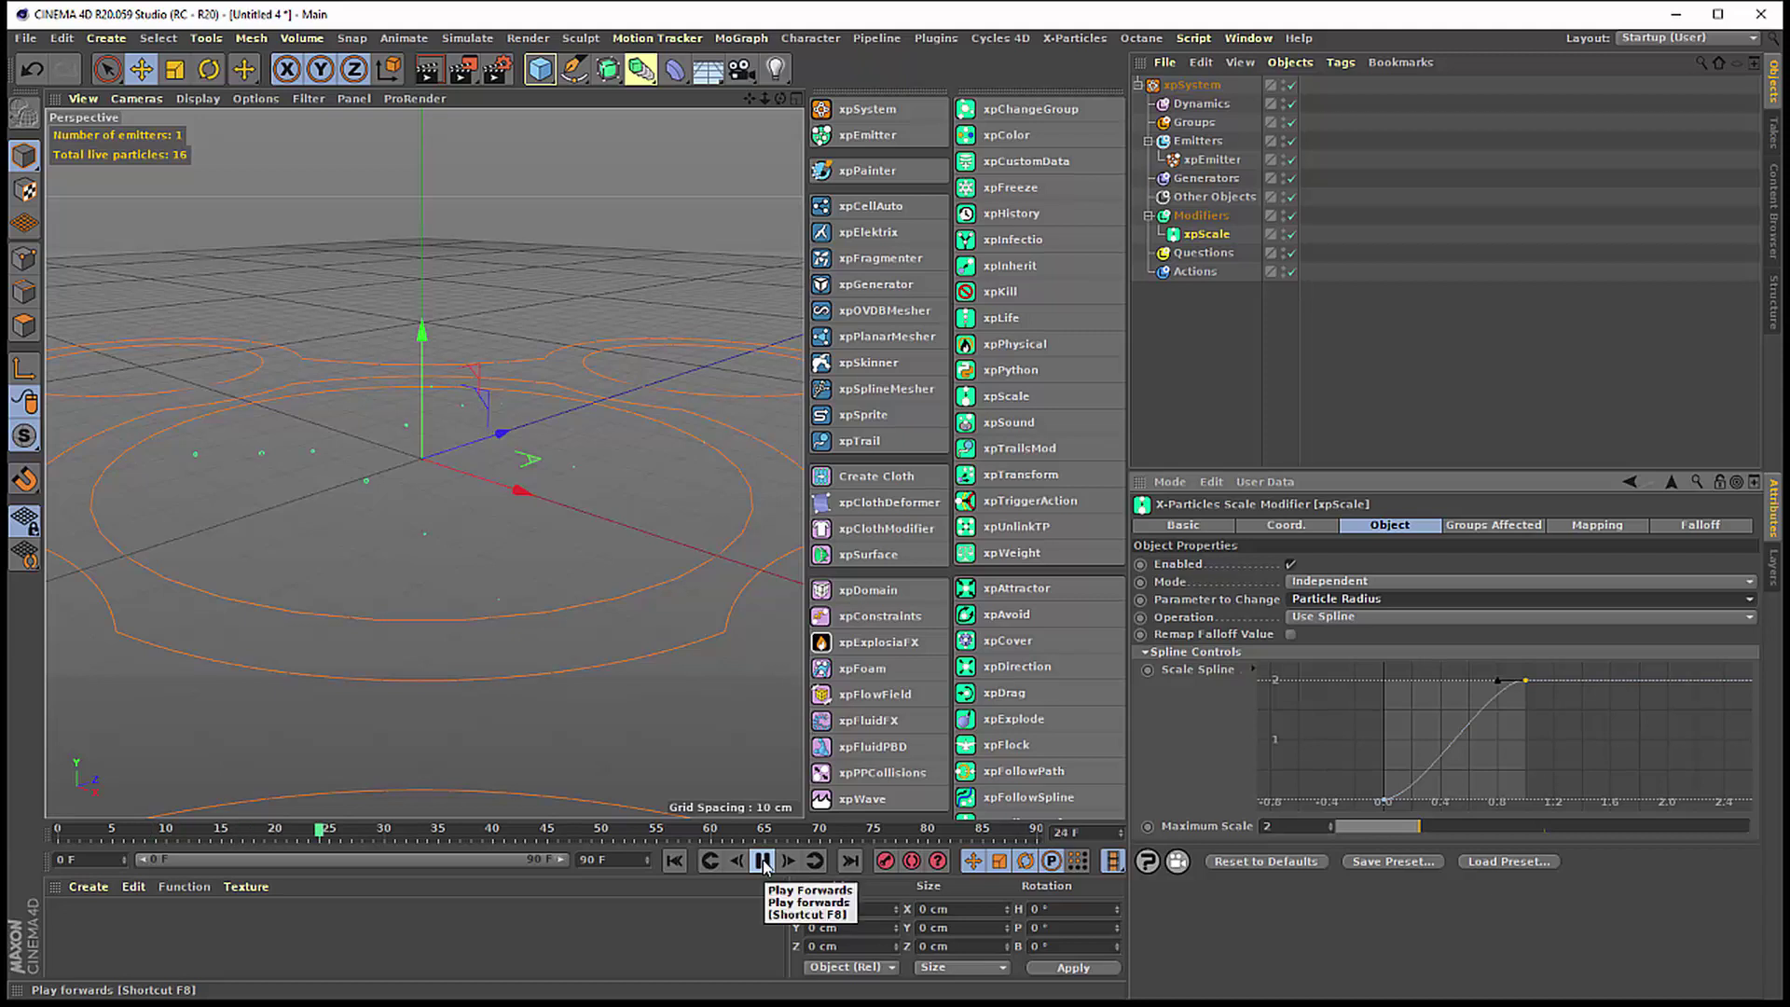
pyautogui.click(762, 861)
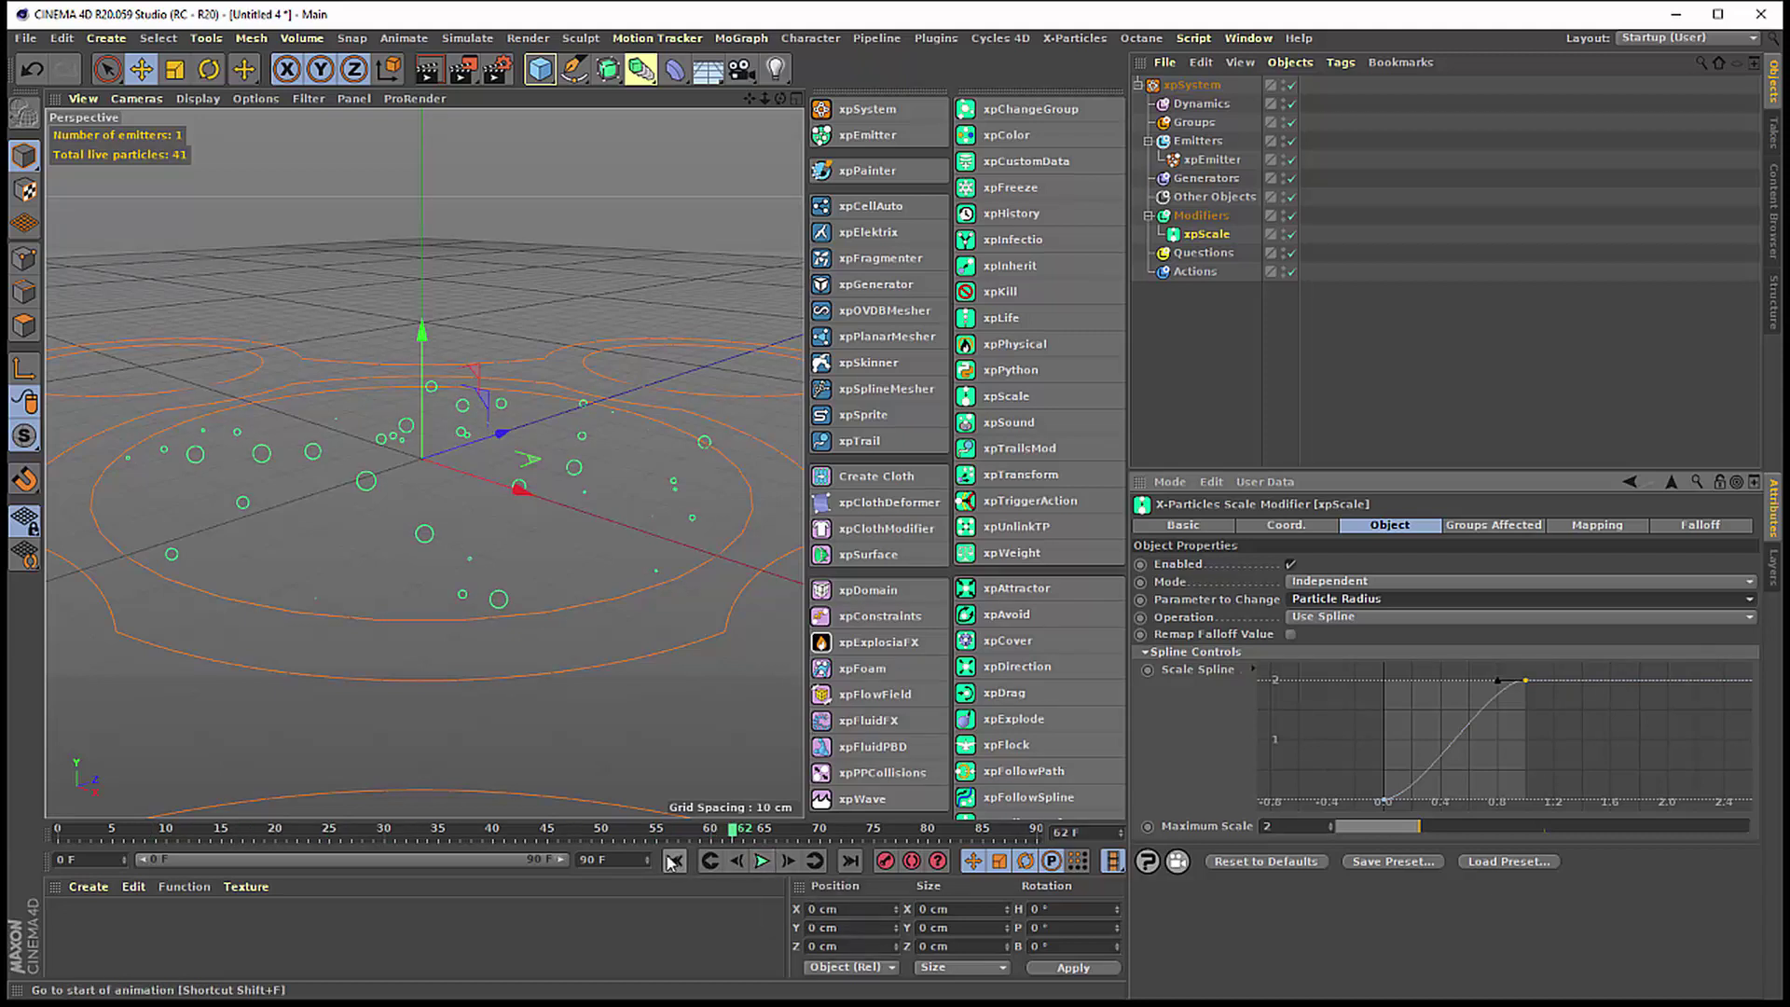
pyautogui.click(673, 860)
pyautogui.click(761, 860)
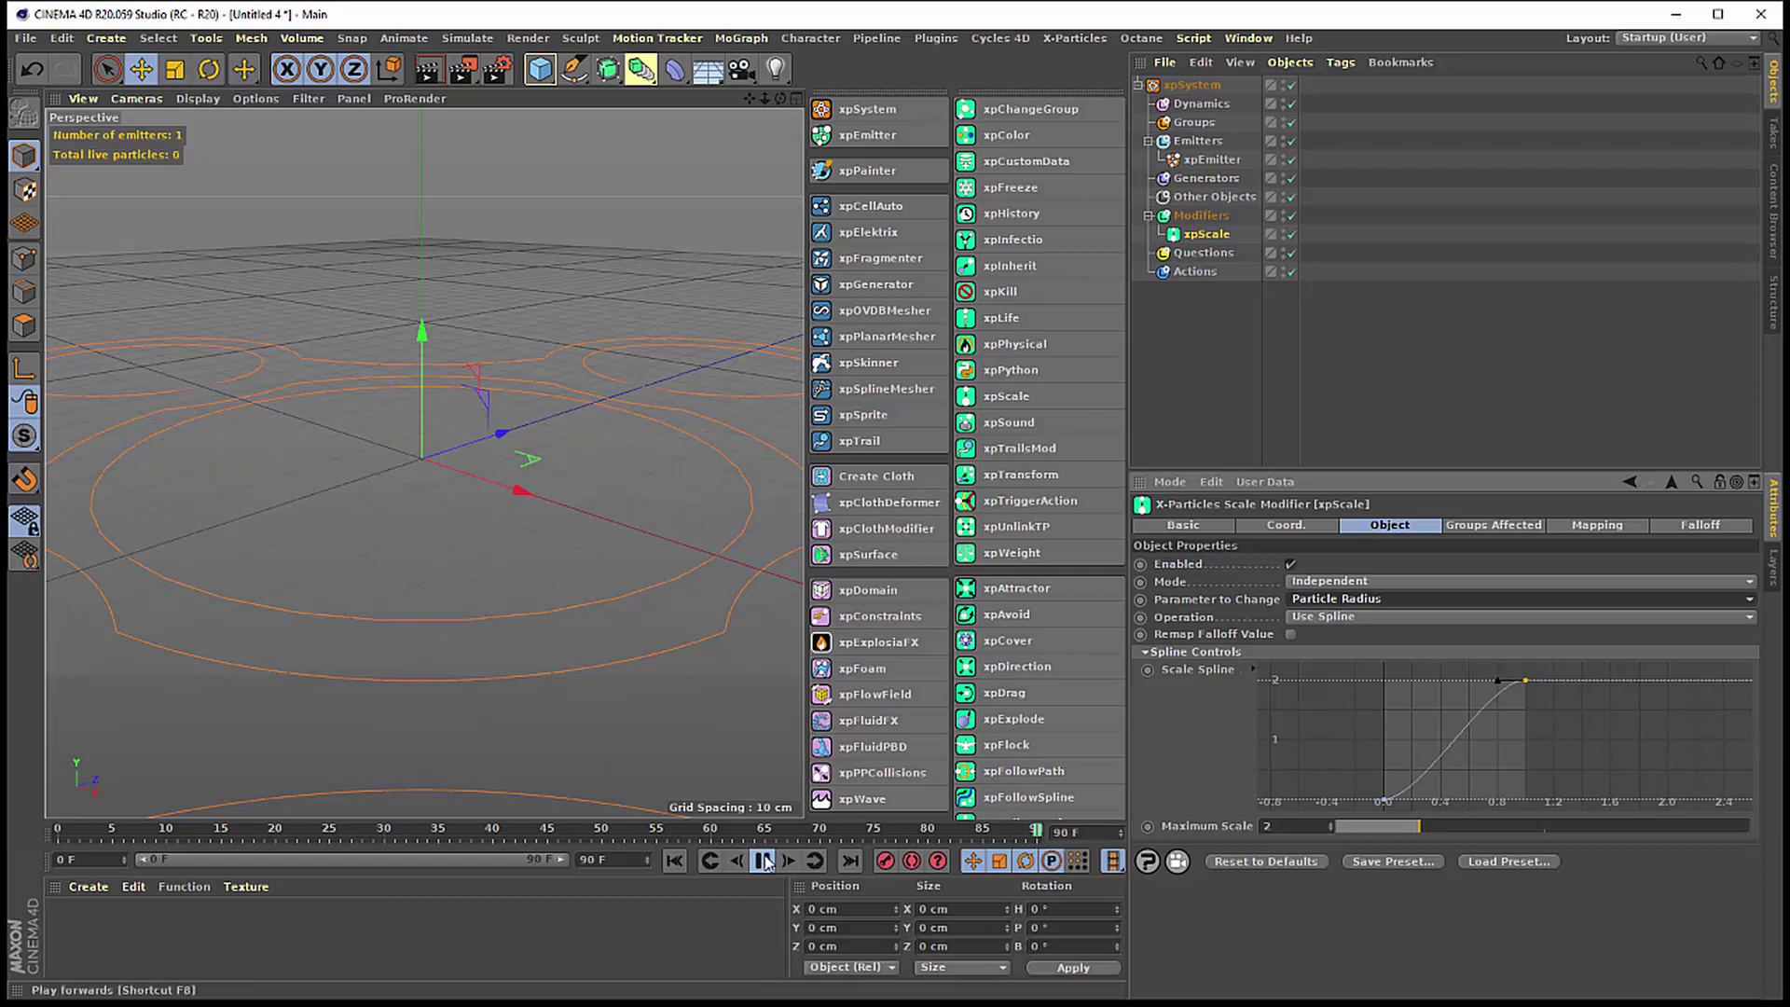
pyautogui.click(764, 860)
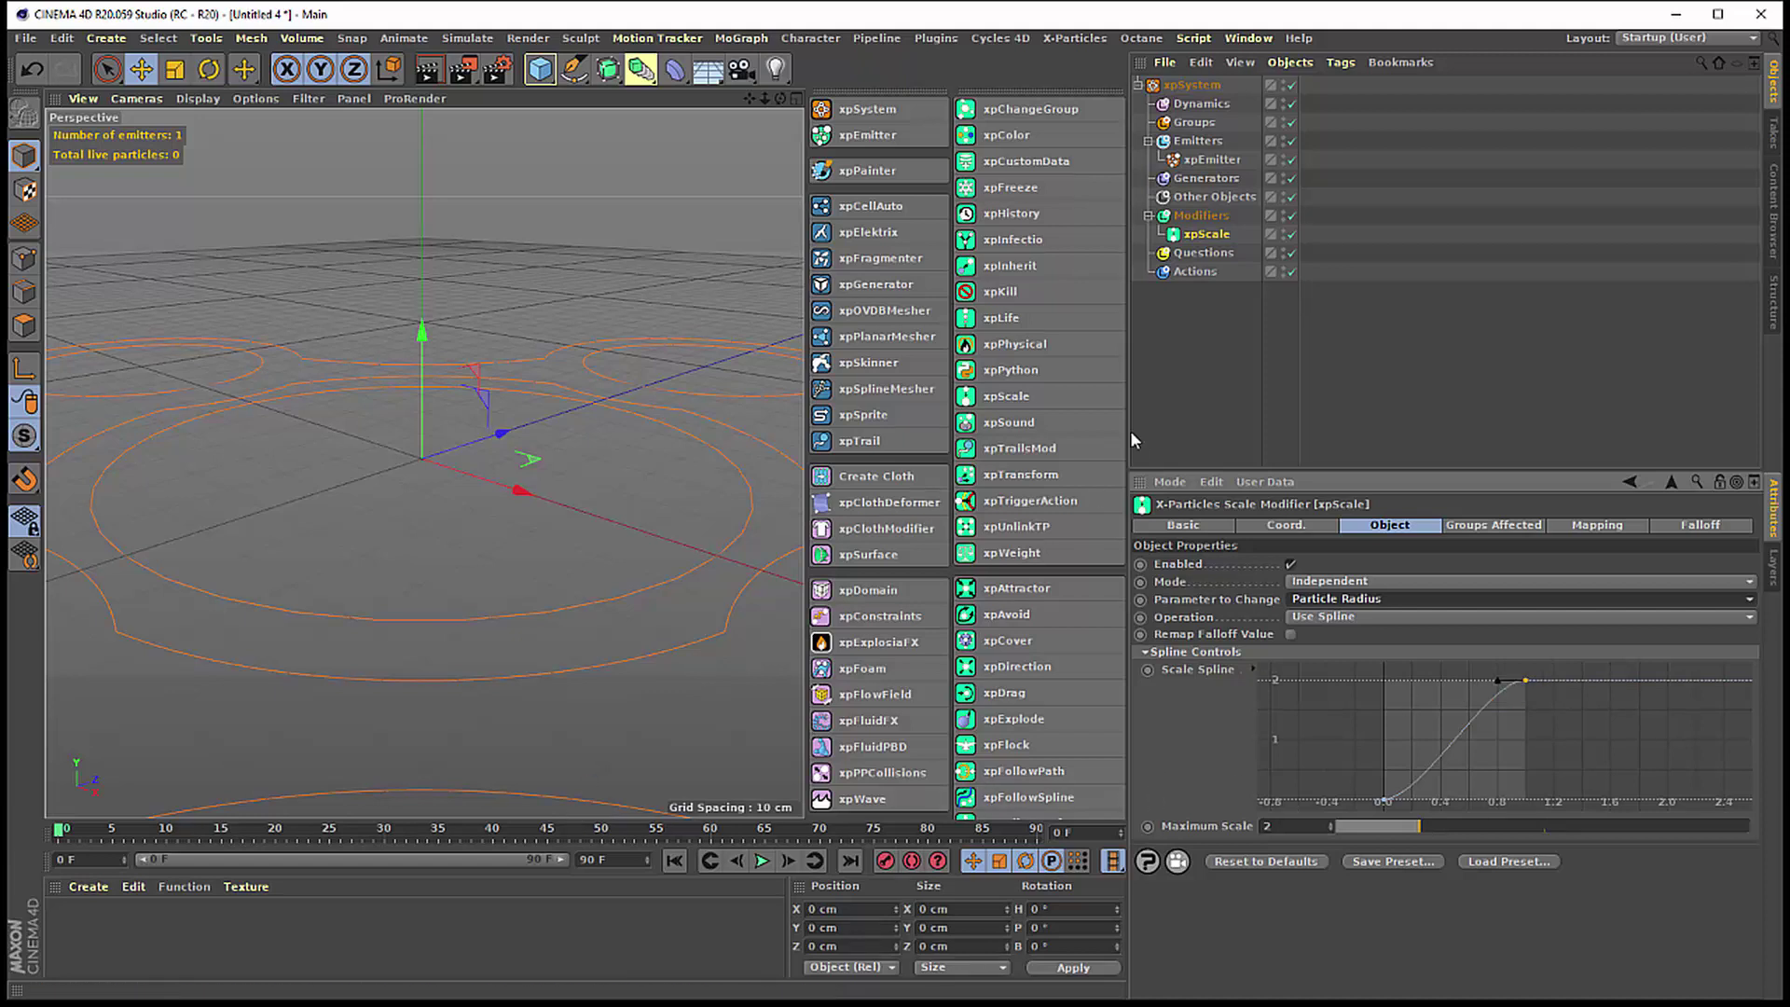
# - Set the end frame to 200 F, extend the preview range, and toggle emitter Full Lifespan off and on
pyautogui.click(602, 861)
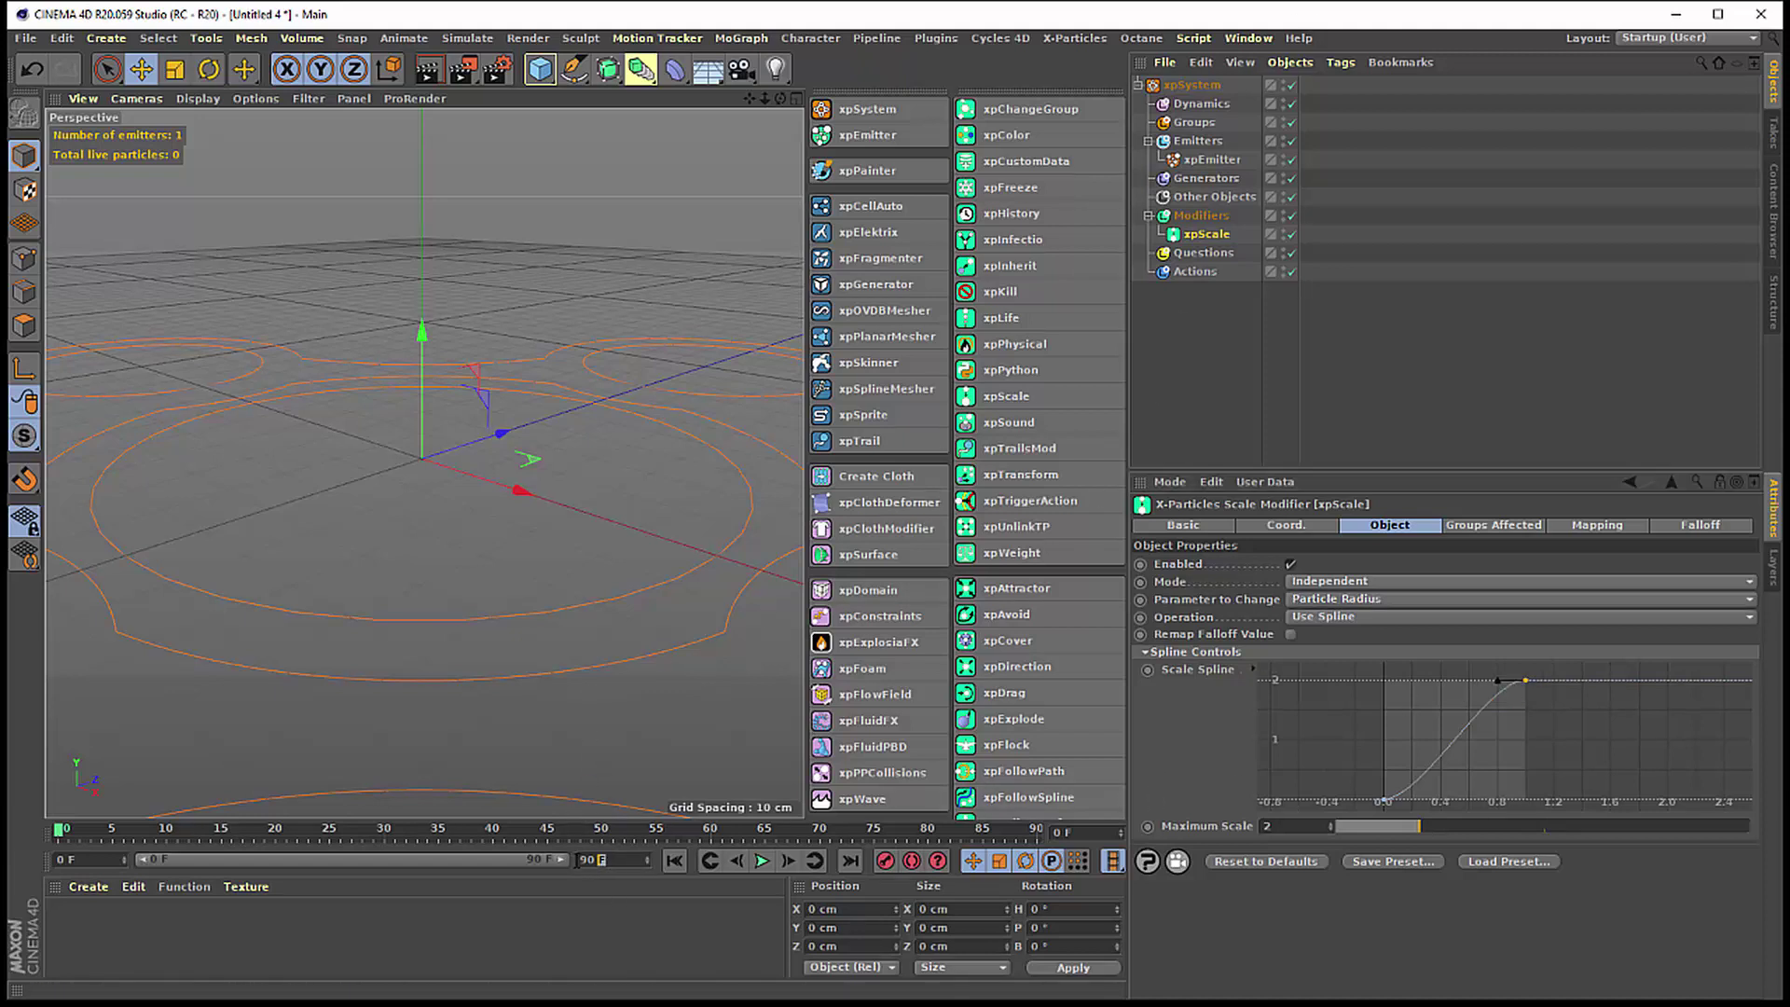
pyautogui.write('200')
pyautogui.press('Return')
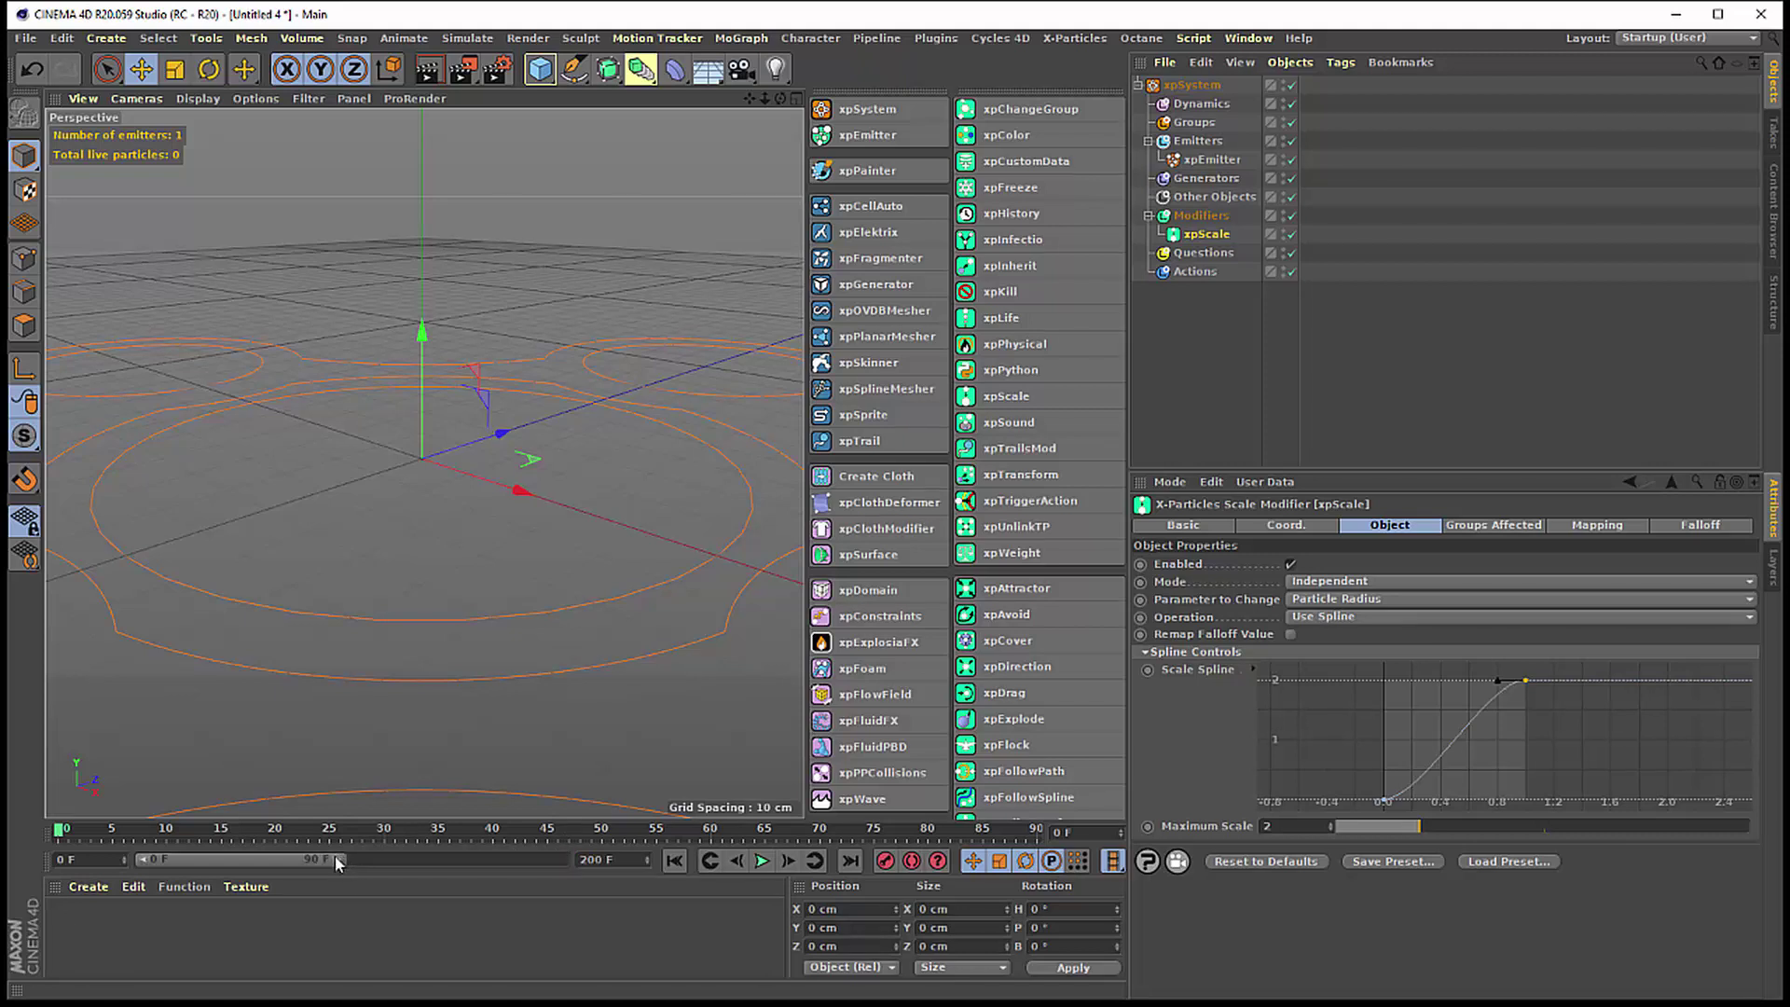
pyautogui.moveTo(337, 863); pyautogui.dragTo(564, 859)
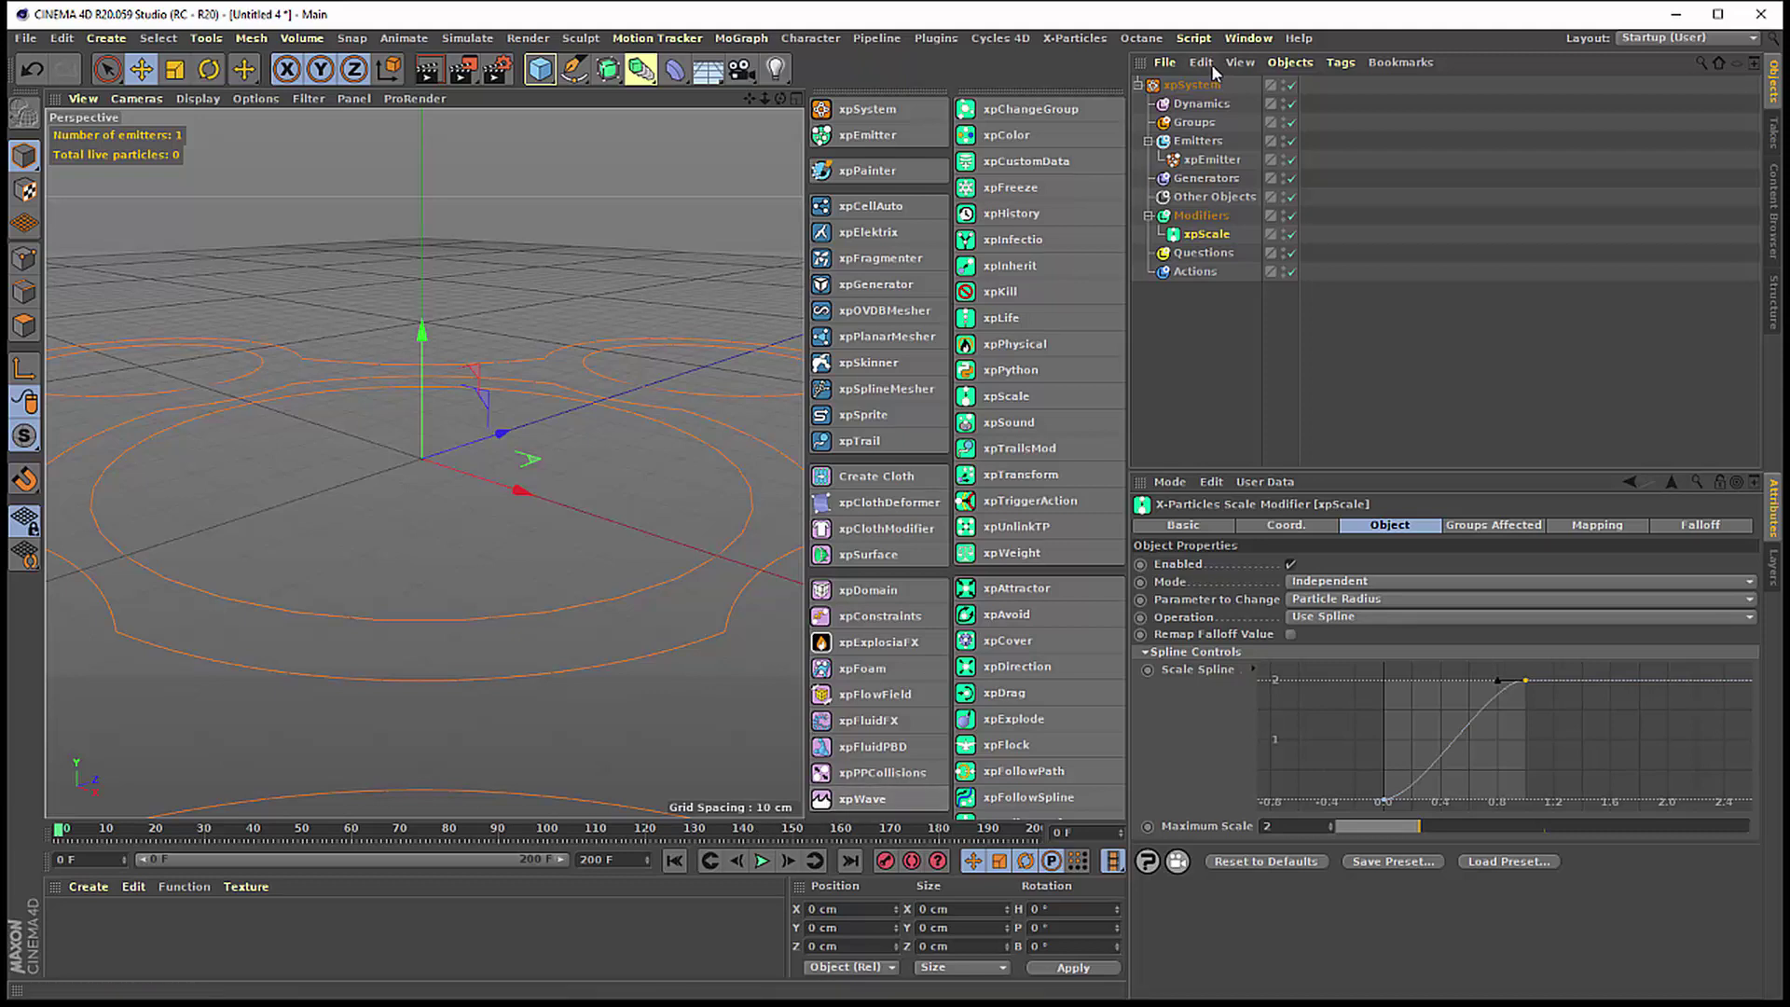
pyautogui.click(1212, 160)
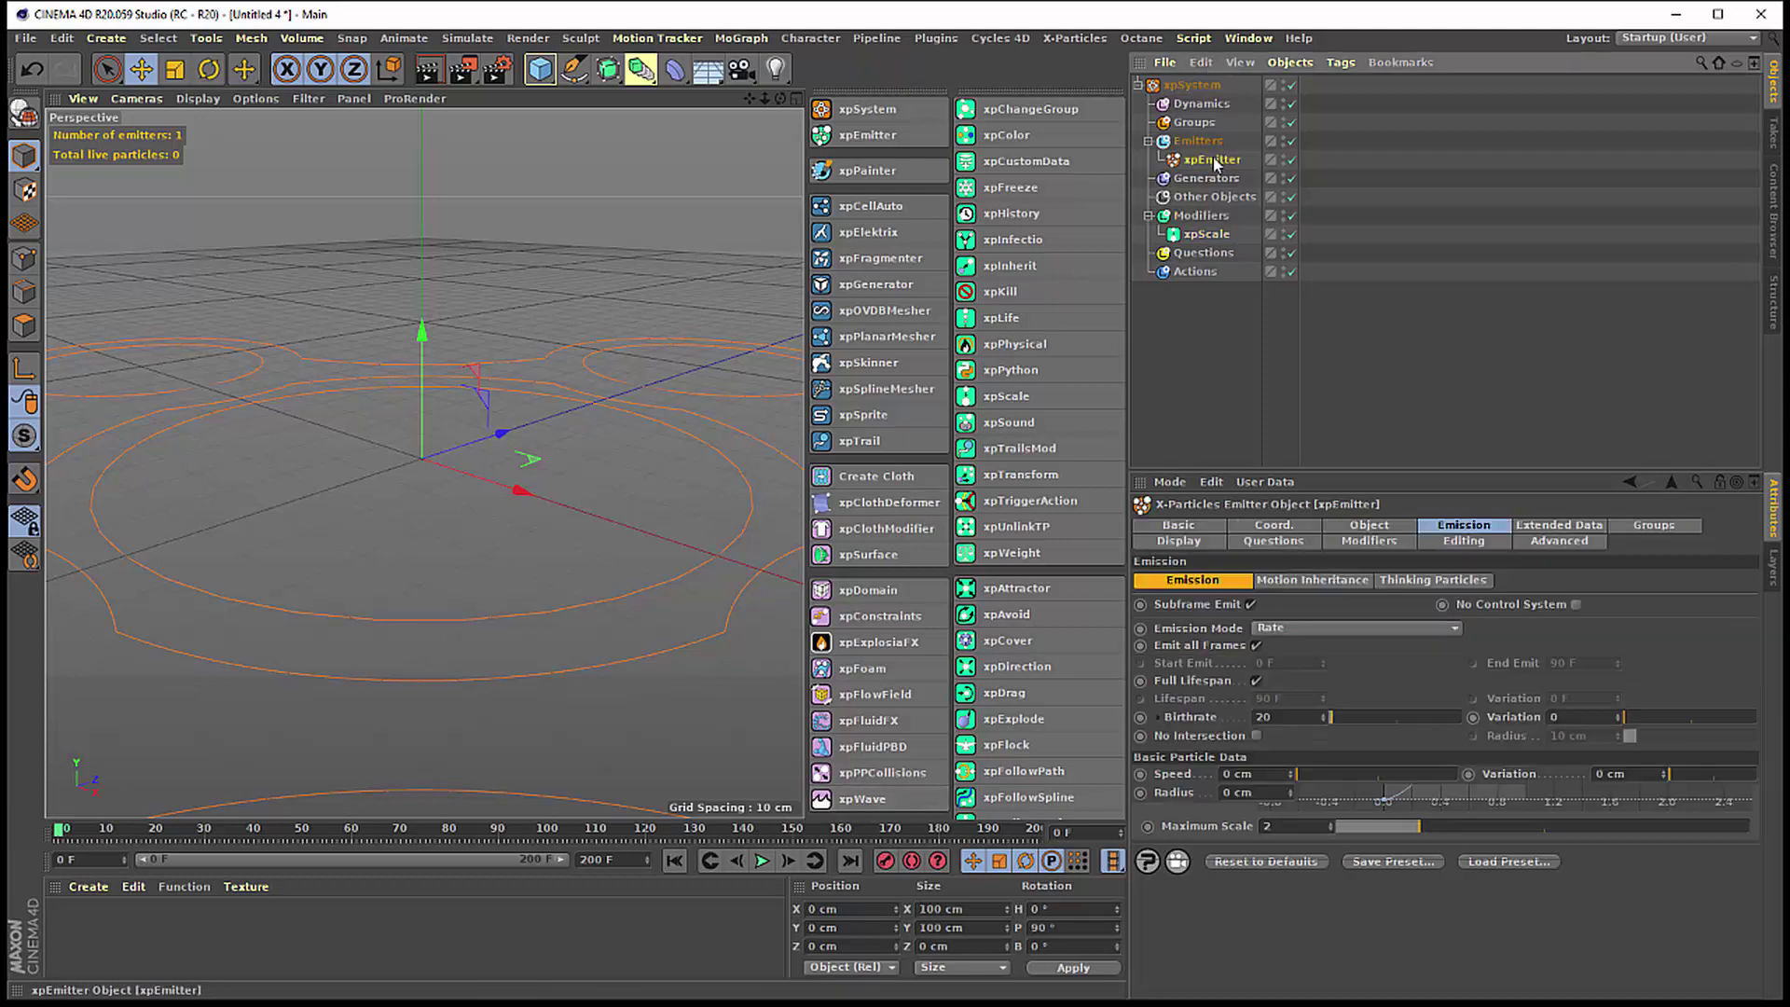
pyautogui.click(1256, 681)
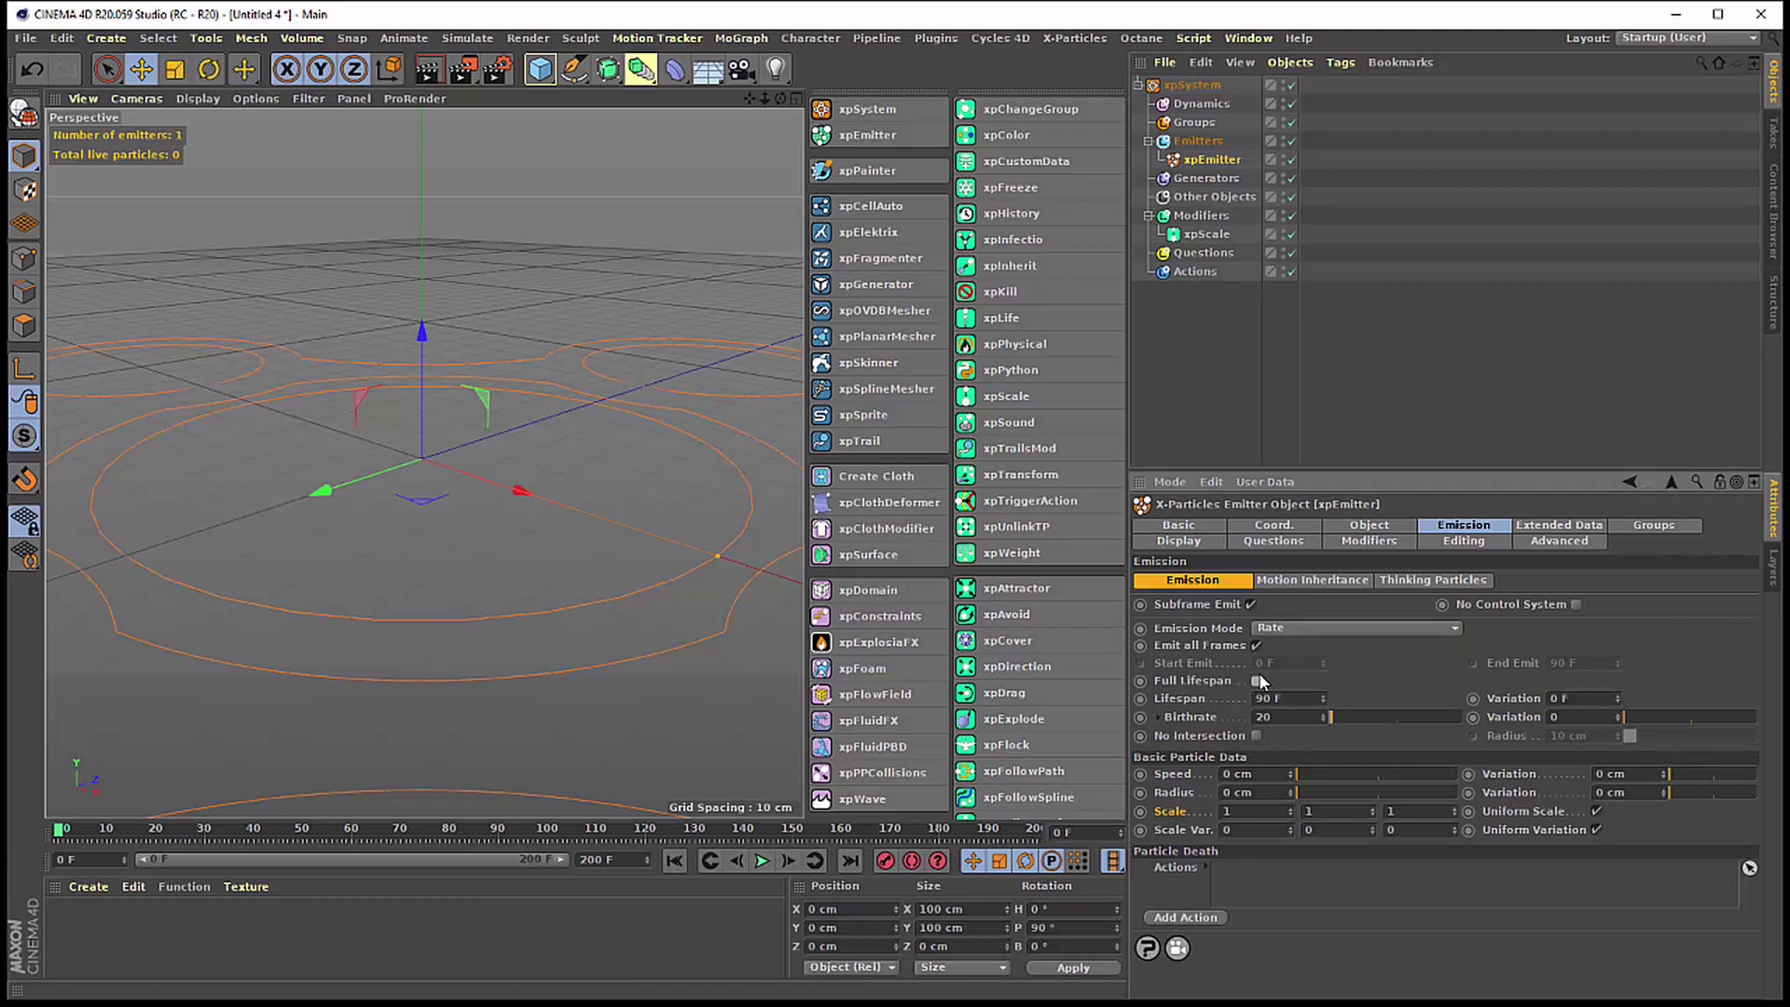
pyautogui.click(1256, 681)
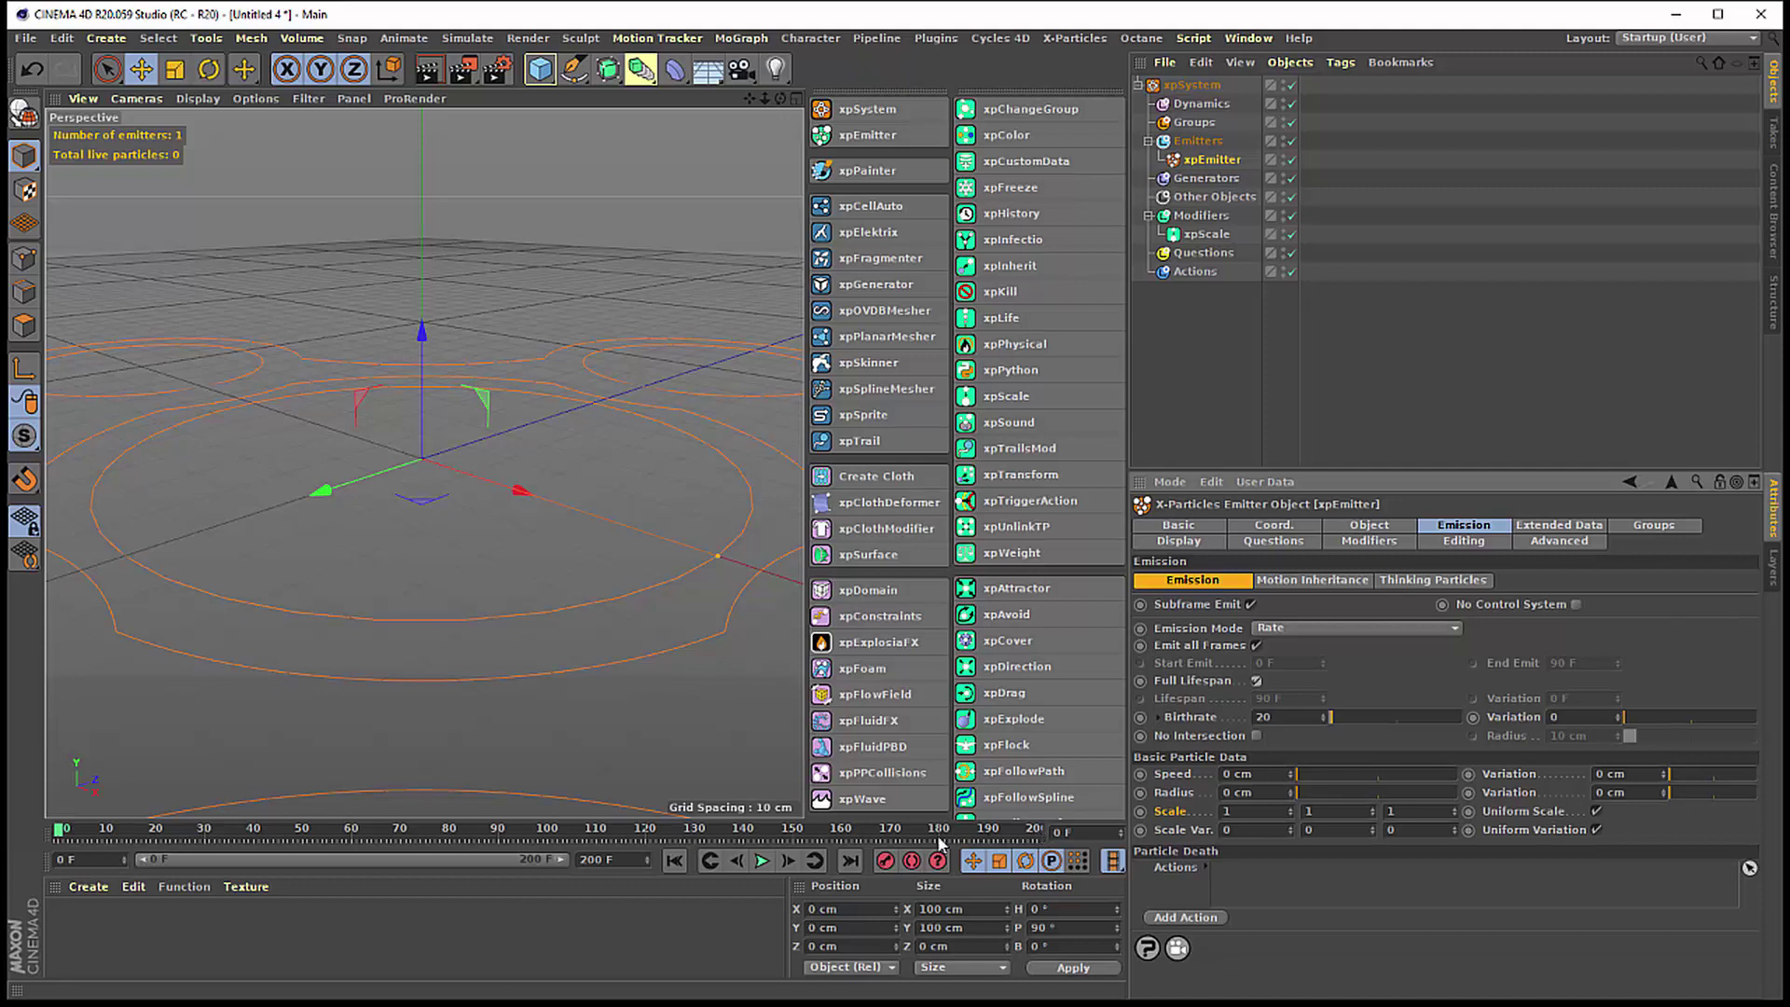
# - Keep the end frame at 200 F, play to frame 167, then check emitter Radius and xpScale
pyautogui.click(645, 855)
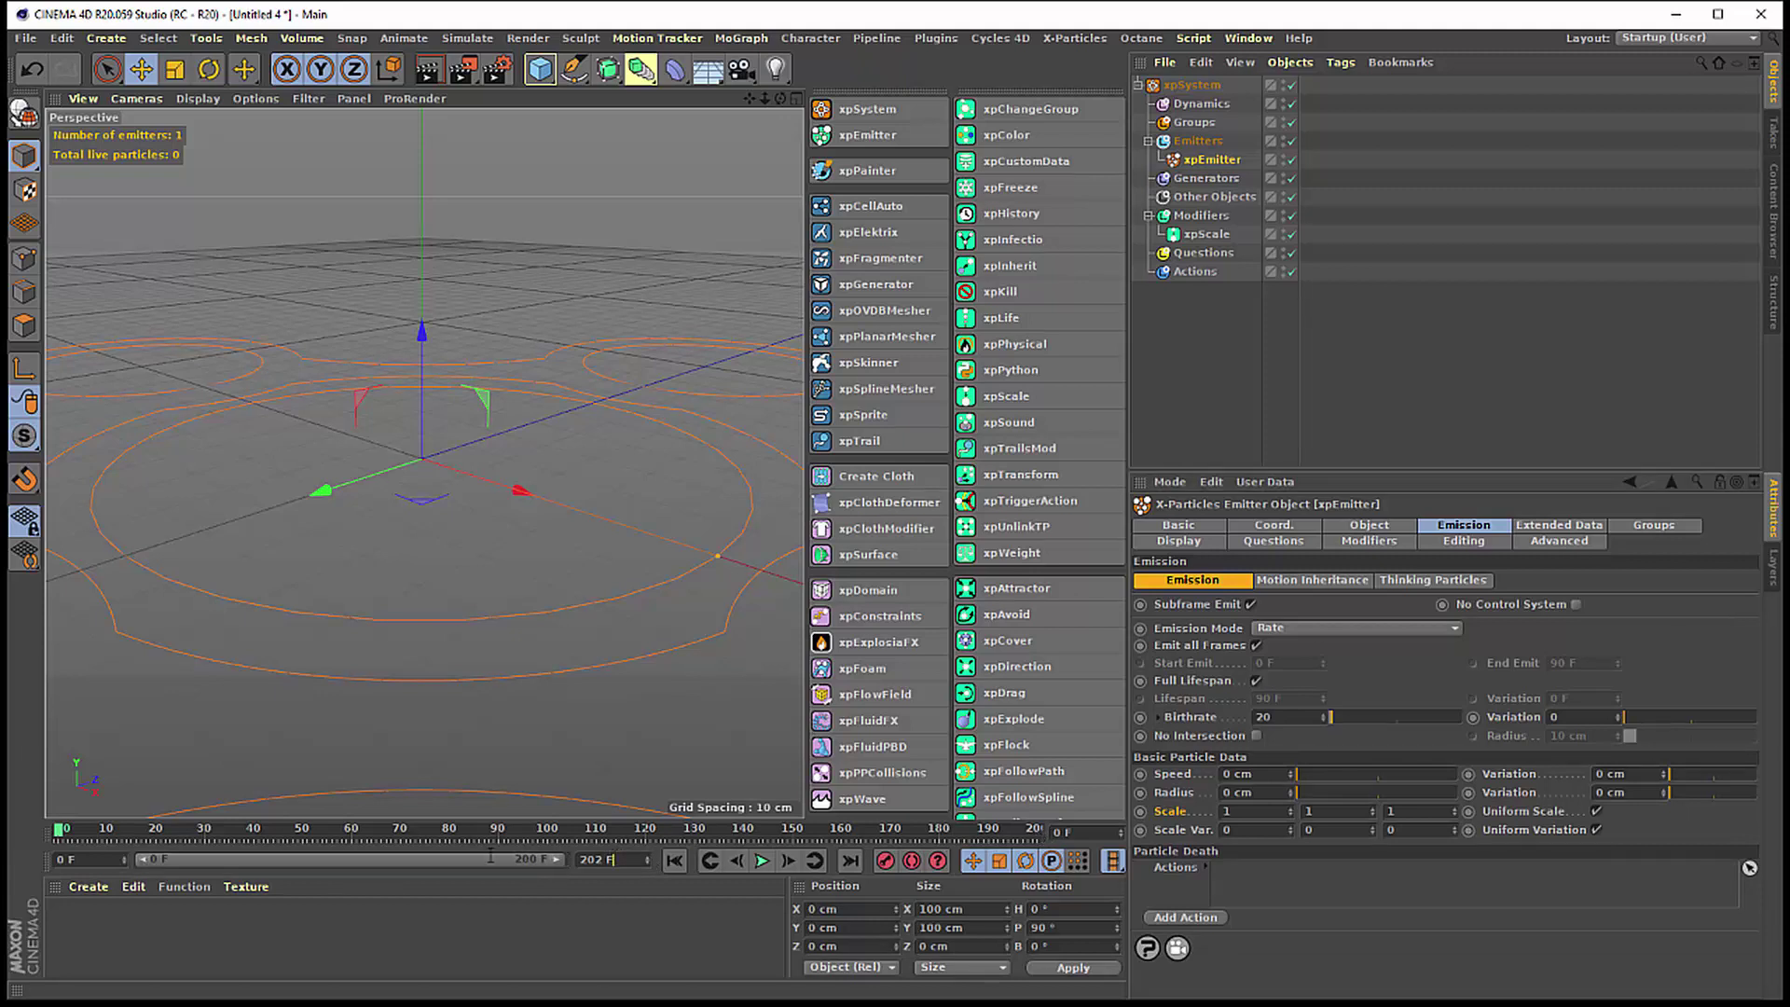
pyautogui.write('200')
pyautogui.press('Return')
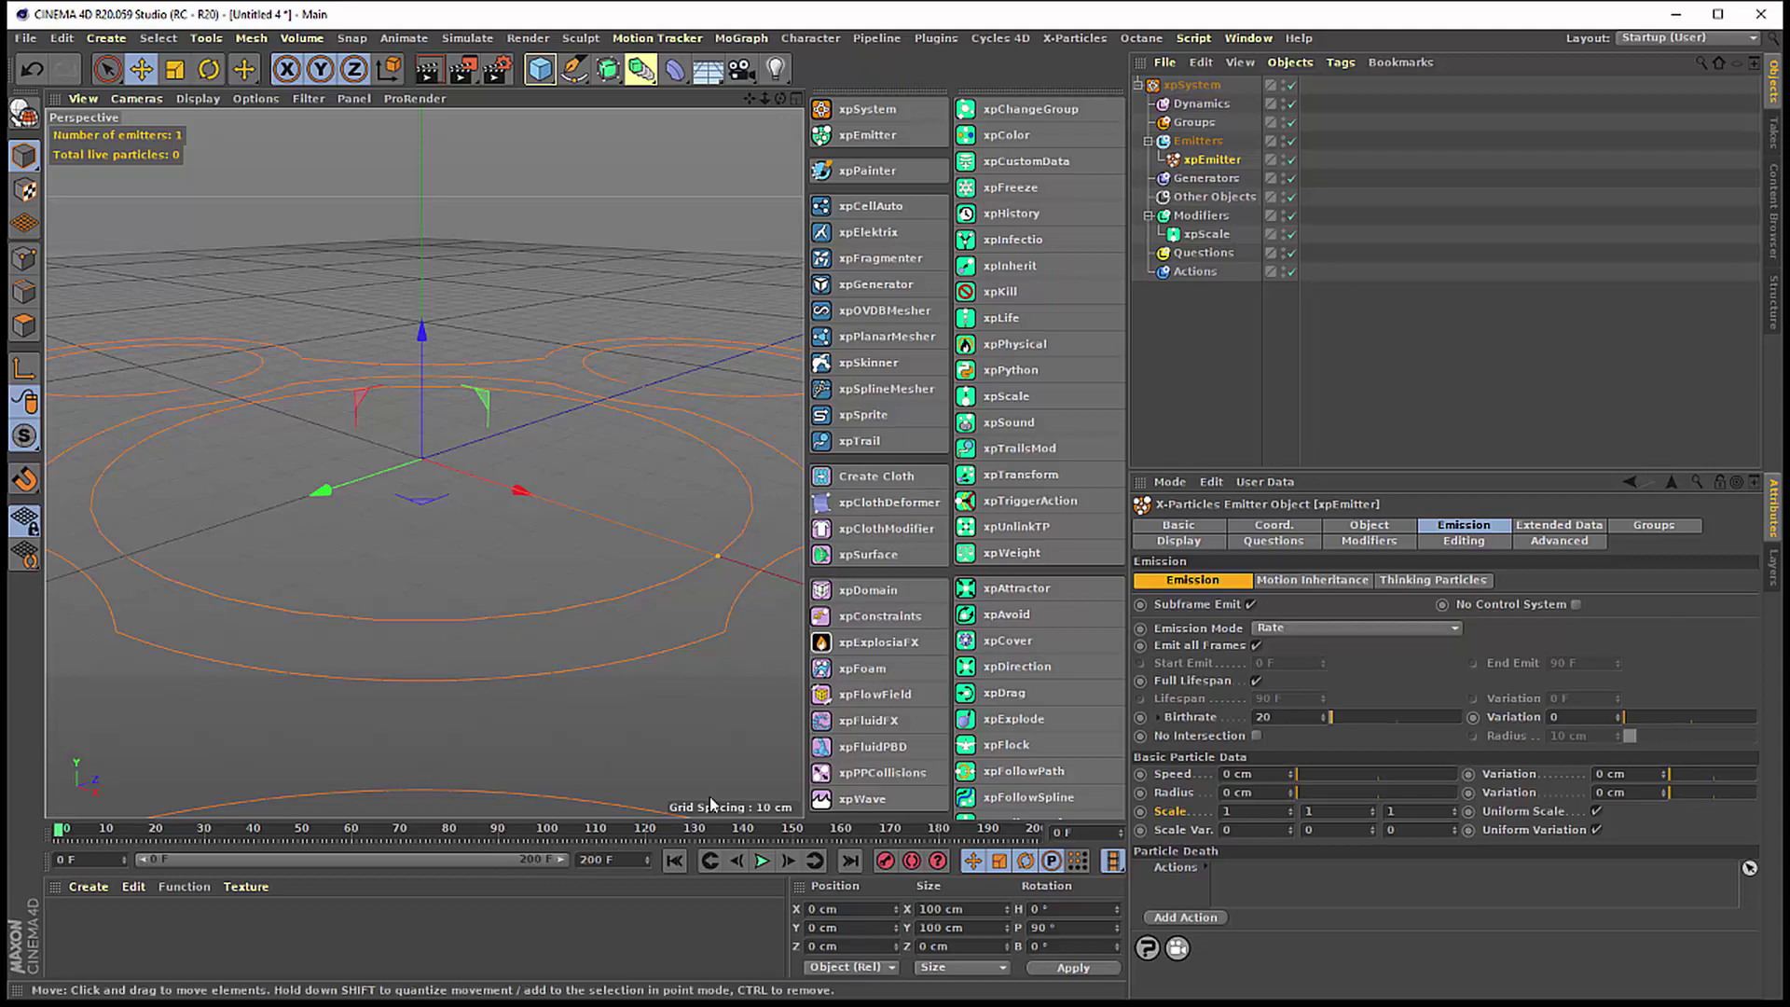
pyautogui.click(762, 862)
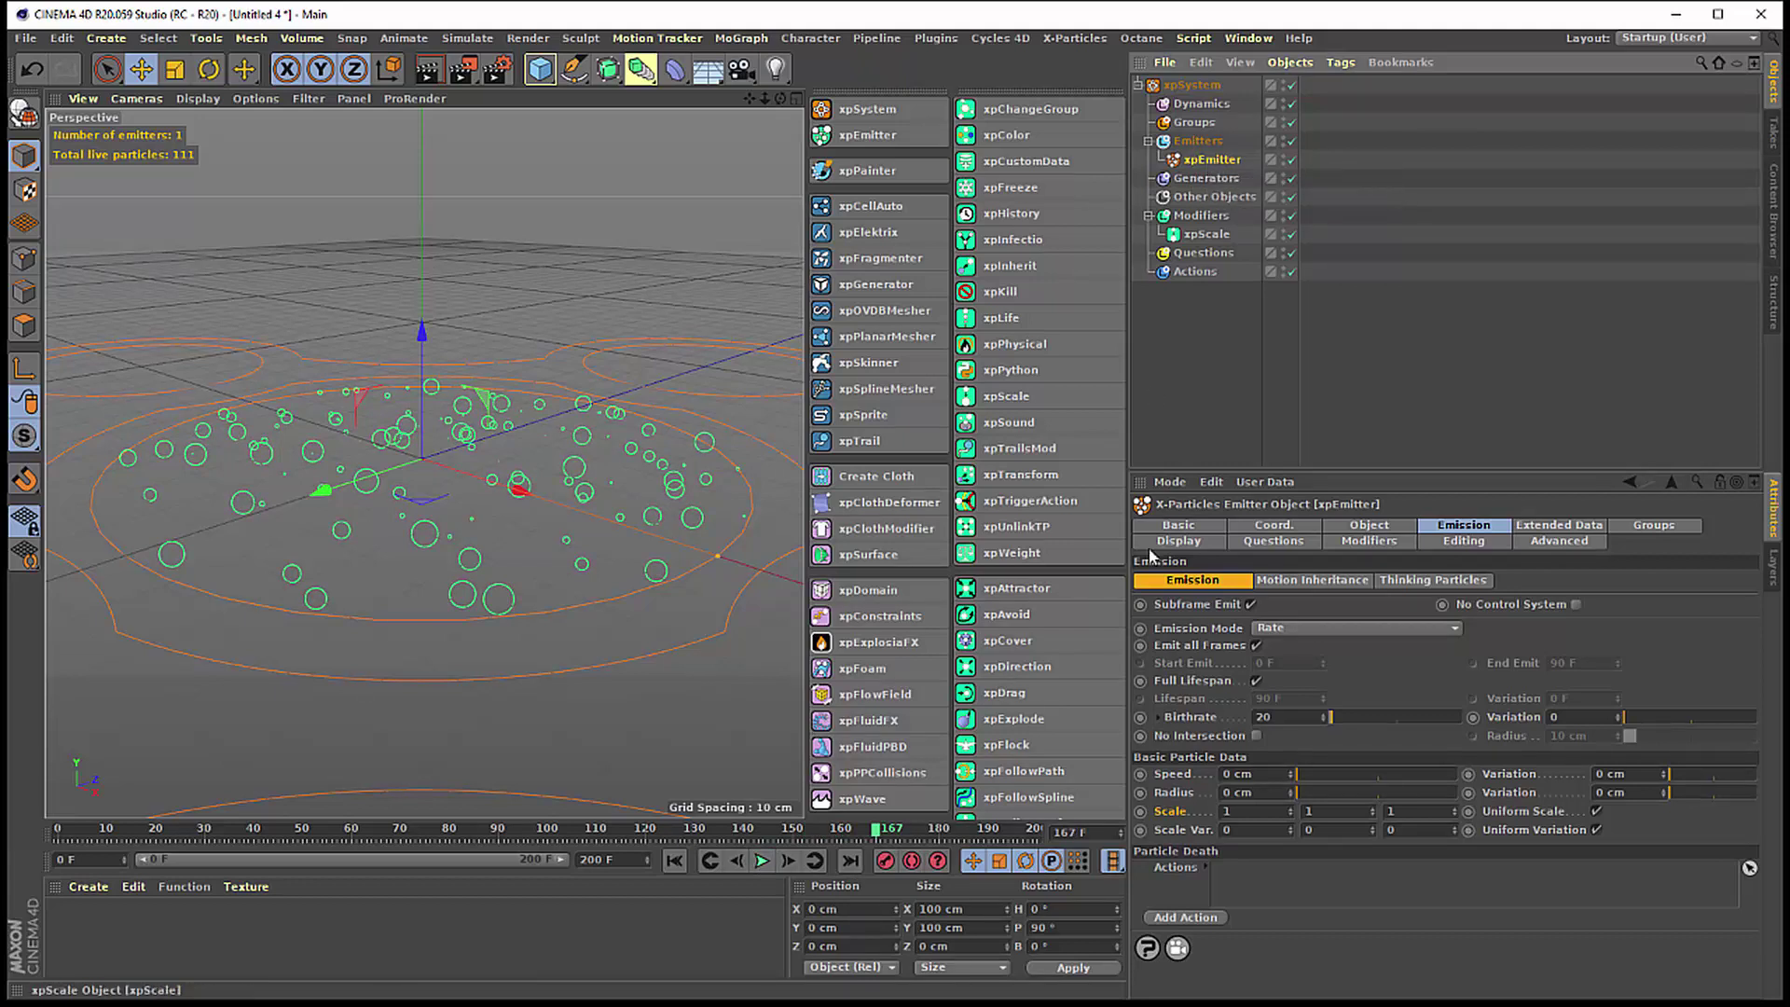
pyautogui.click(1254, 792)
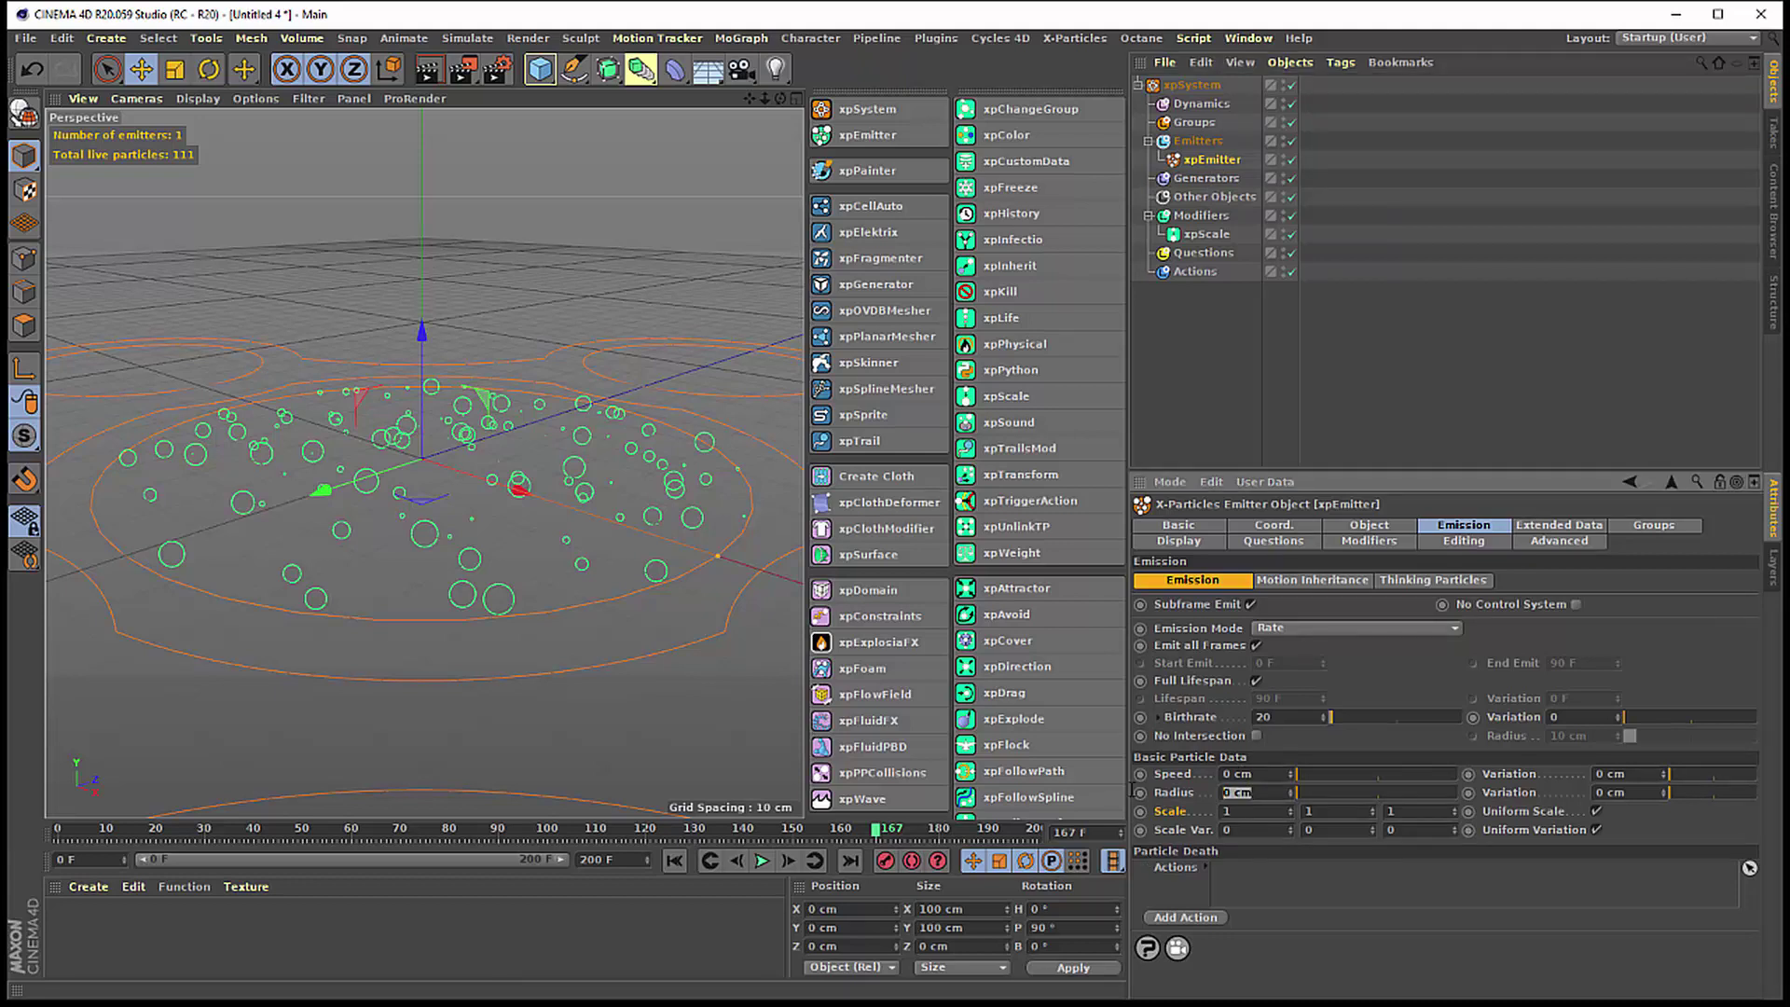
pyautogui.click(1202, 241)
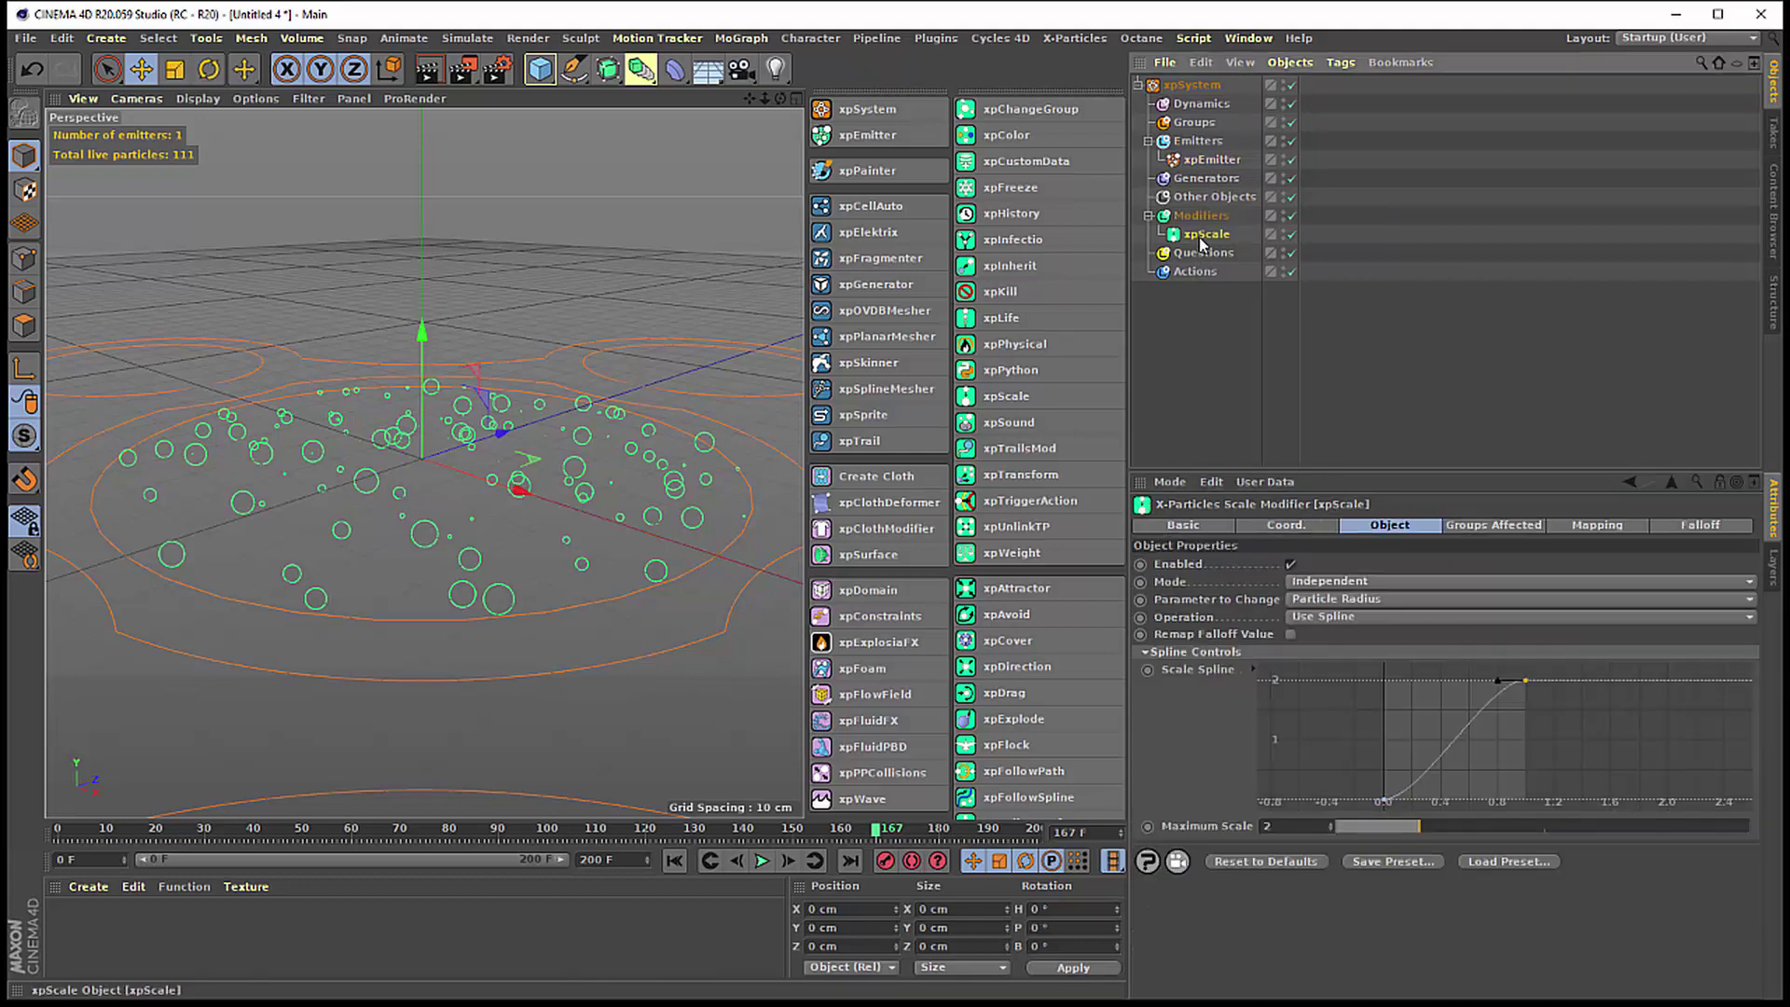
# - Set xpScale's Maximum Scale to 4.8 and raise the spline's top point to 4
pyautogui.click(1392, 800)
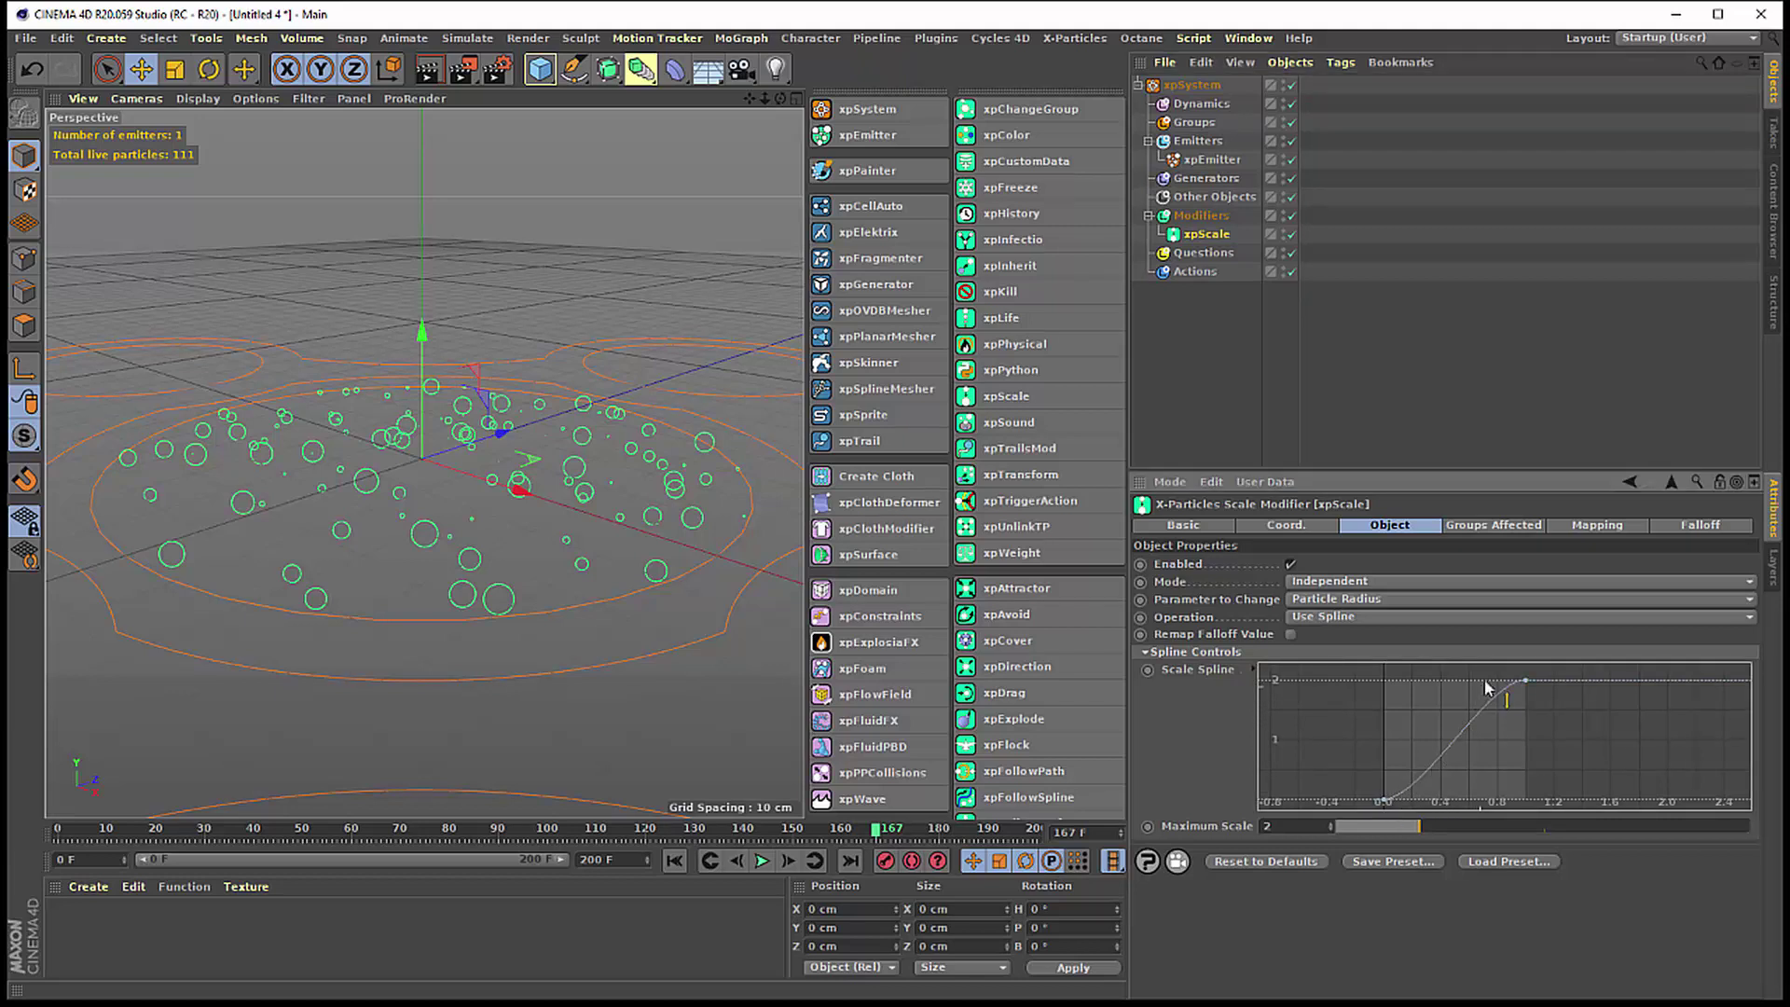
pyautogui.click(1526, 680)
pyautogui.moveTo(1418, 826); pyautogui.dragTo(1535, 826)
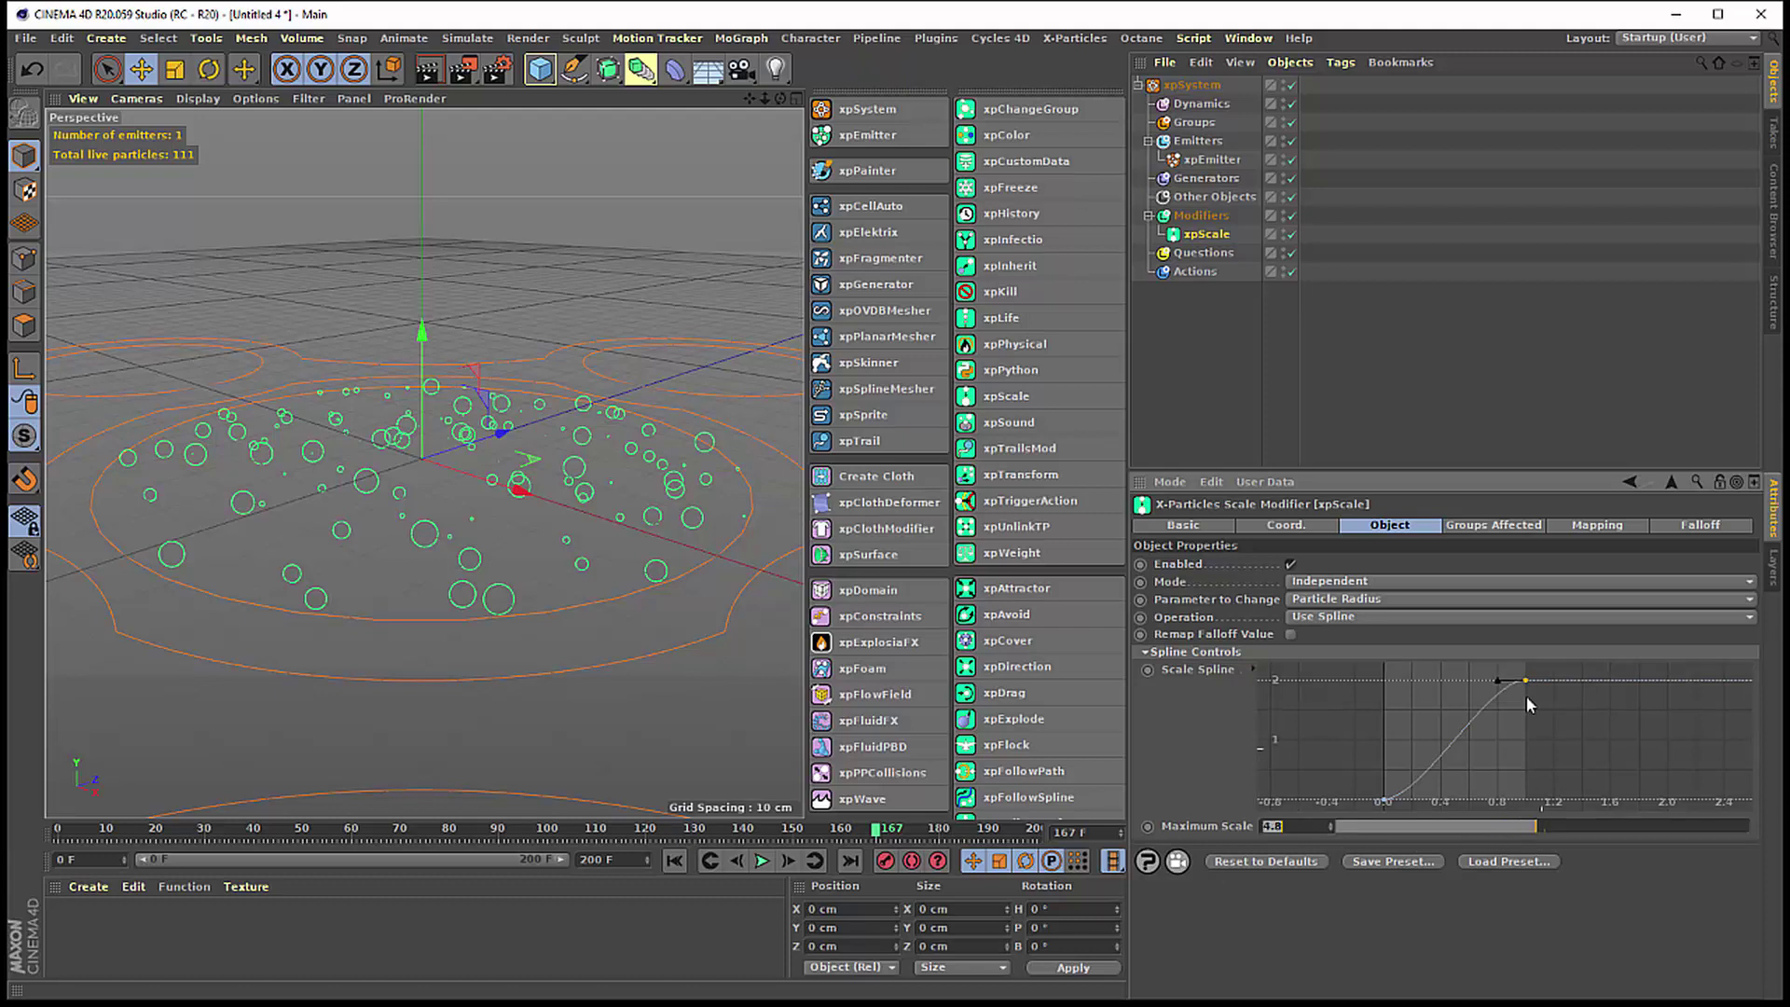
pyautogui.moveTo(1515, 680); pyautogui.dragTo(1523, 567)
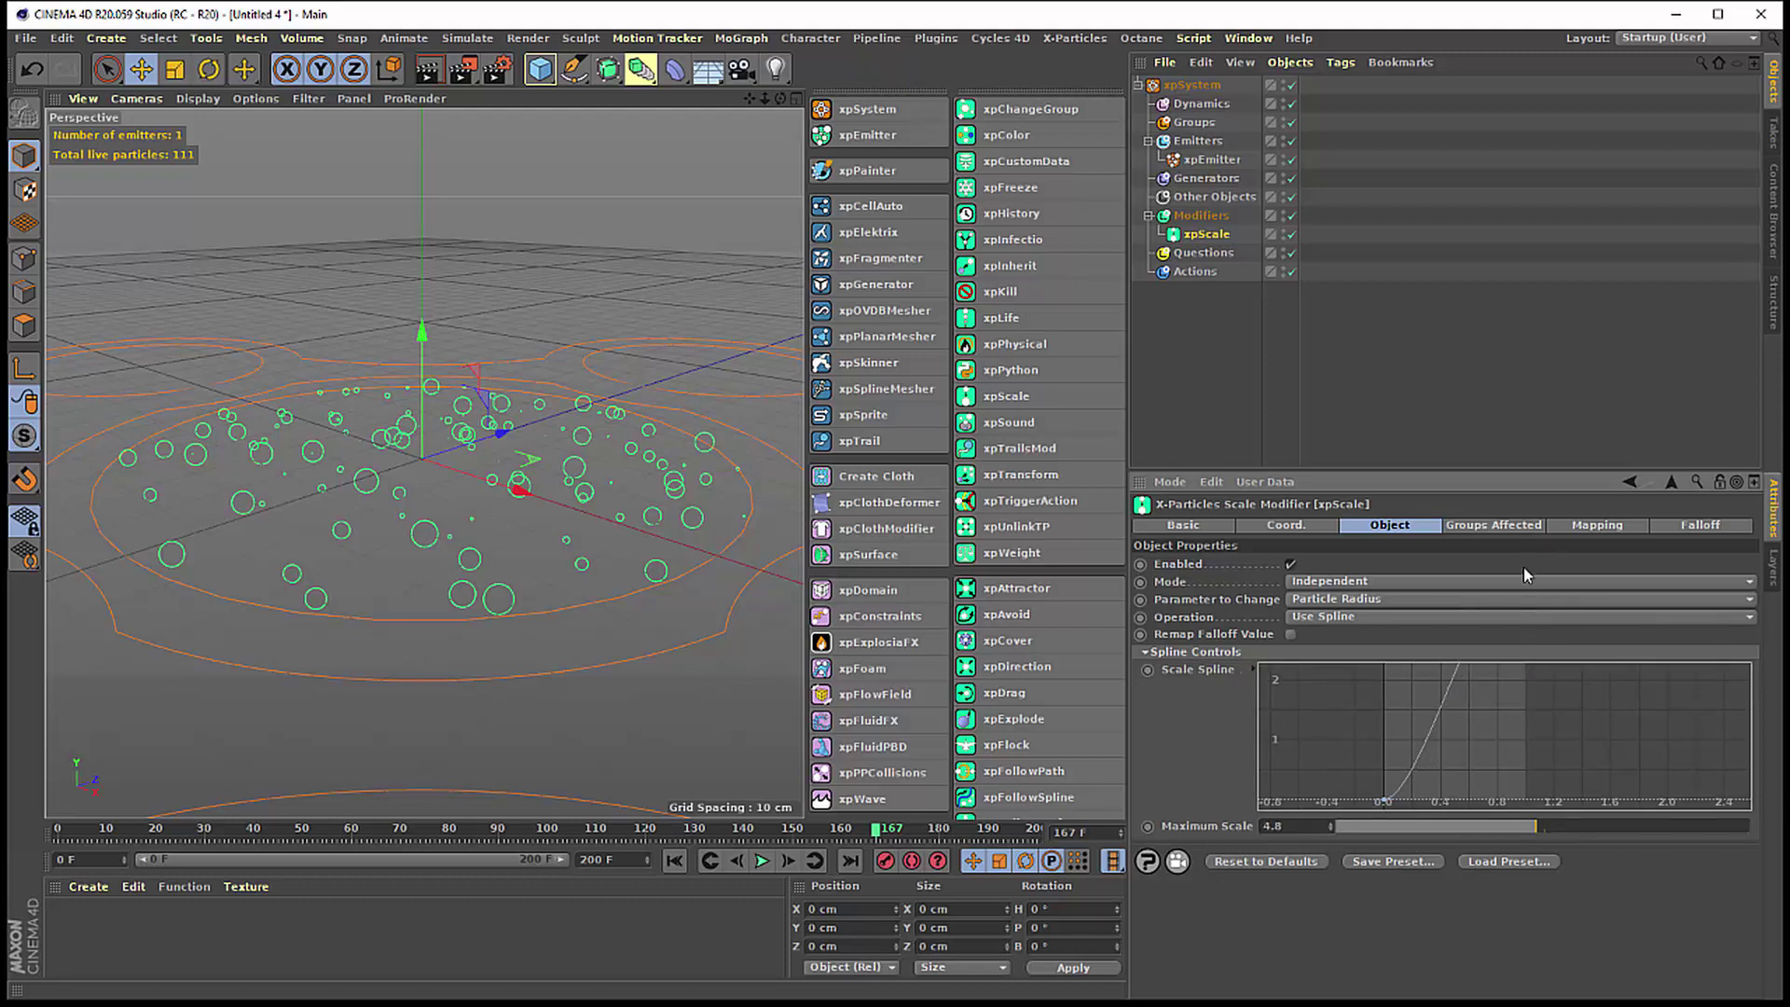
pyautogui.scroll(2, 1460, 702)
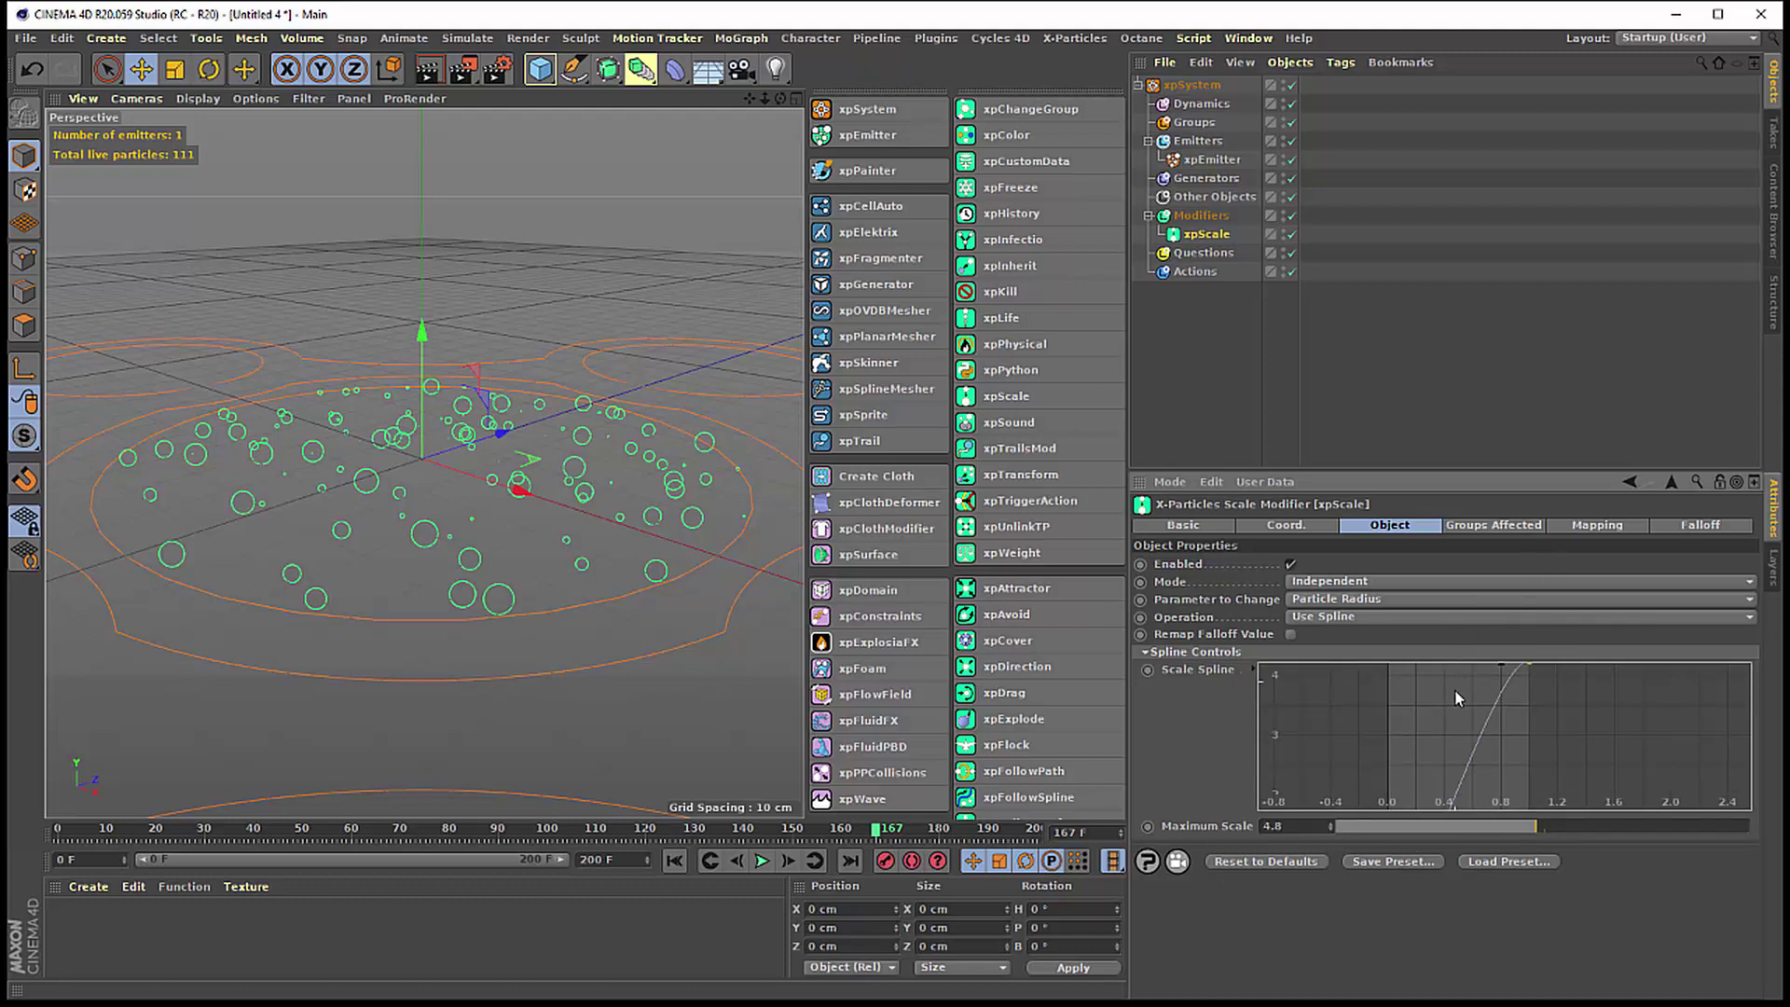
pyautogui.scroll(2, 1457, 698)
pyautogui.scroll(1, 1519, 709)
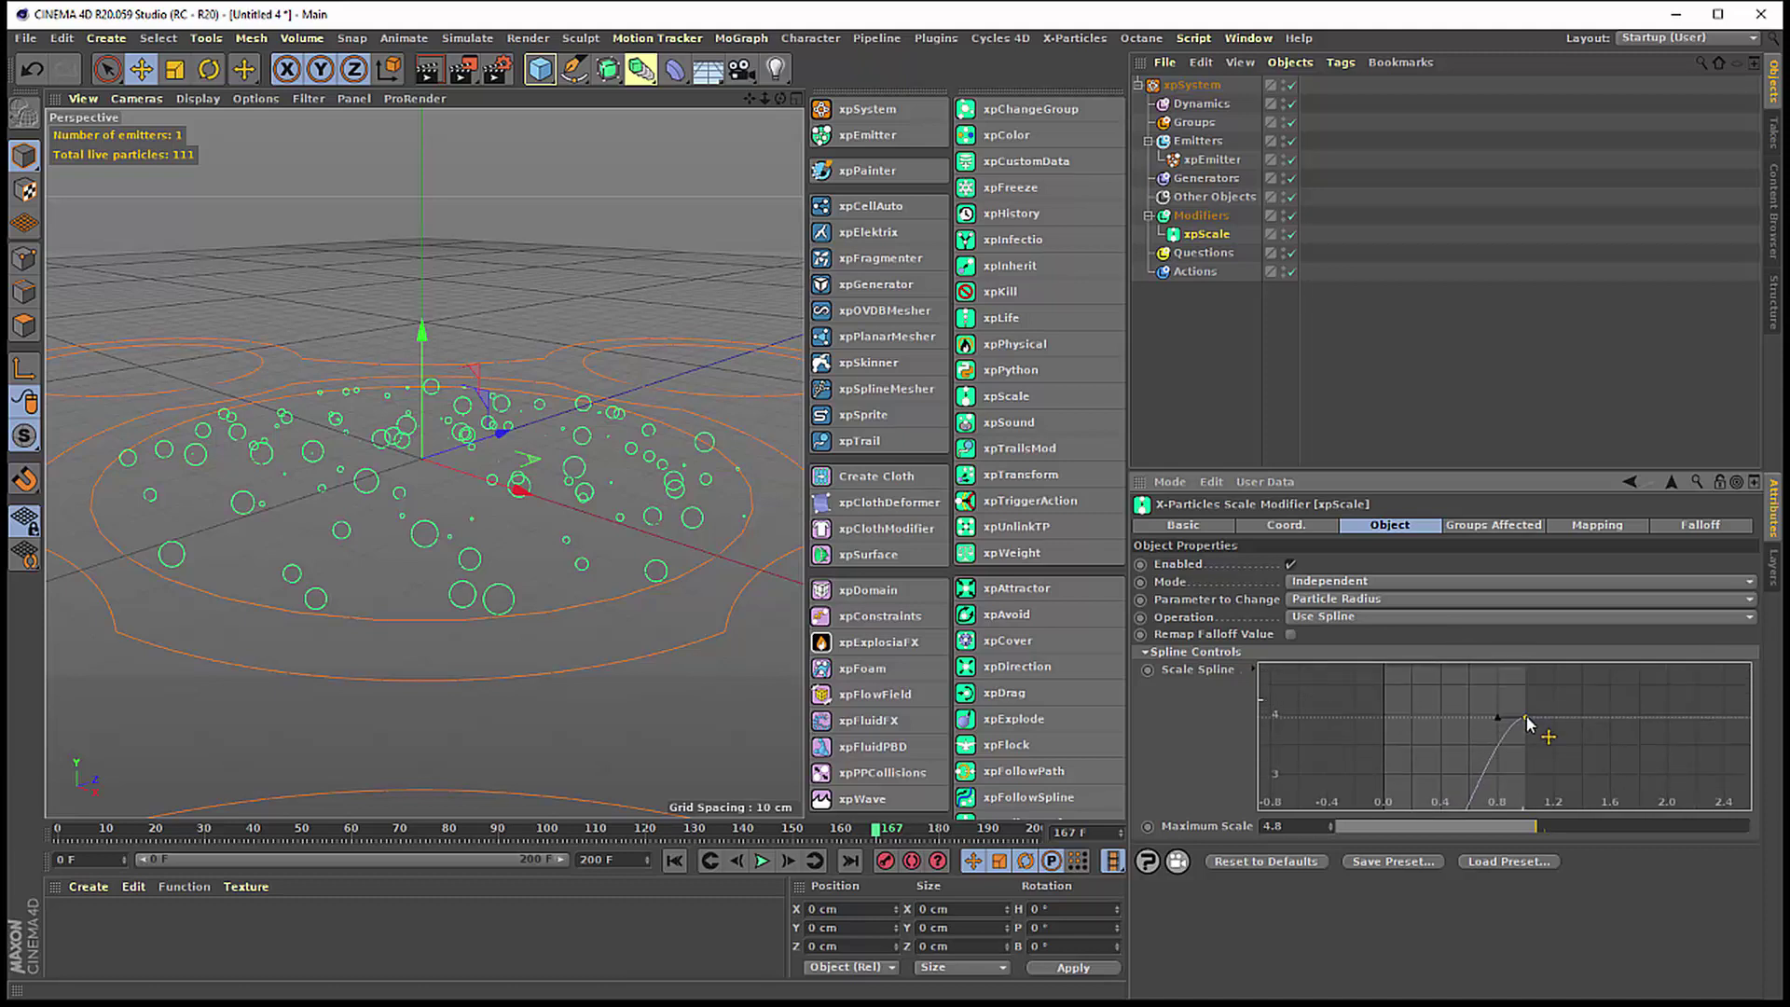
pyautogui.scroll(-4, 1501, 718)
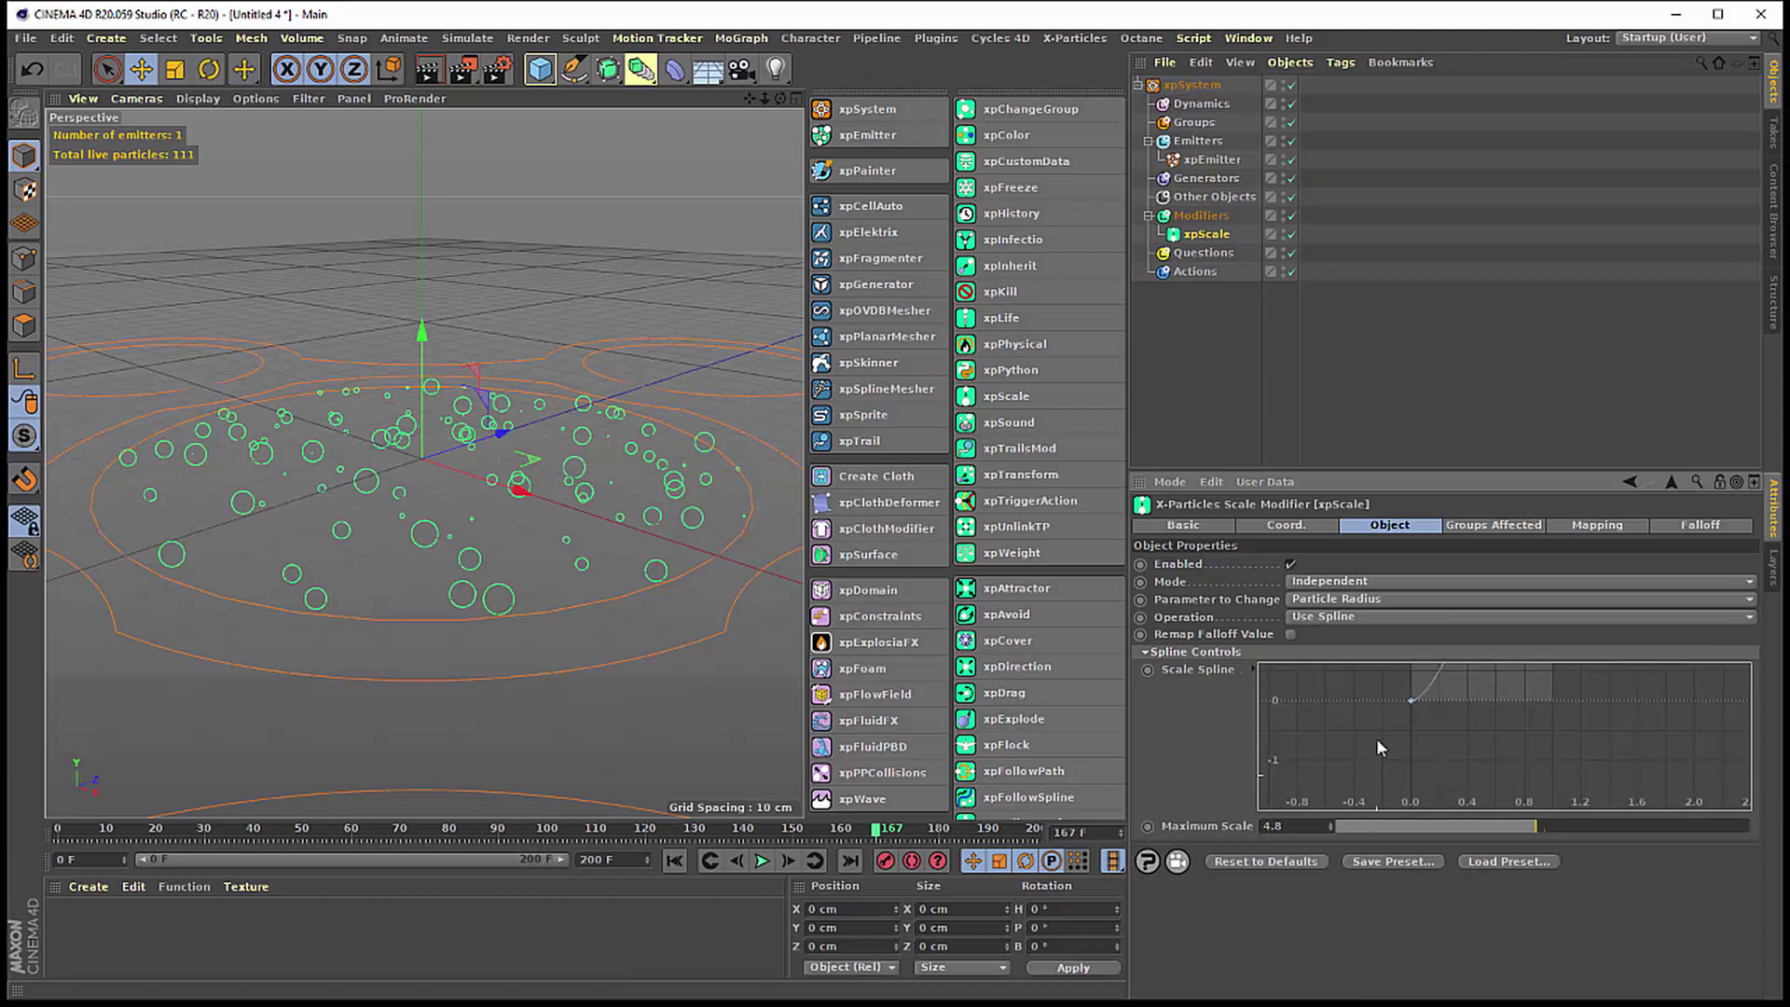
pyautogui.scroll(2, 1381, 748)
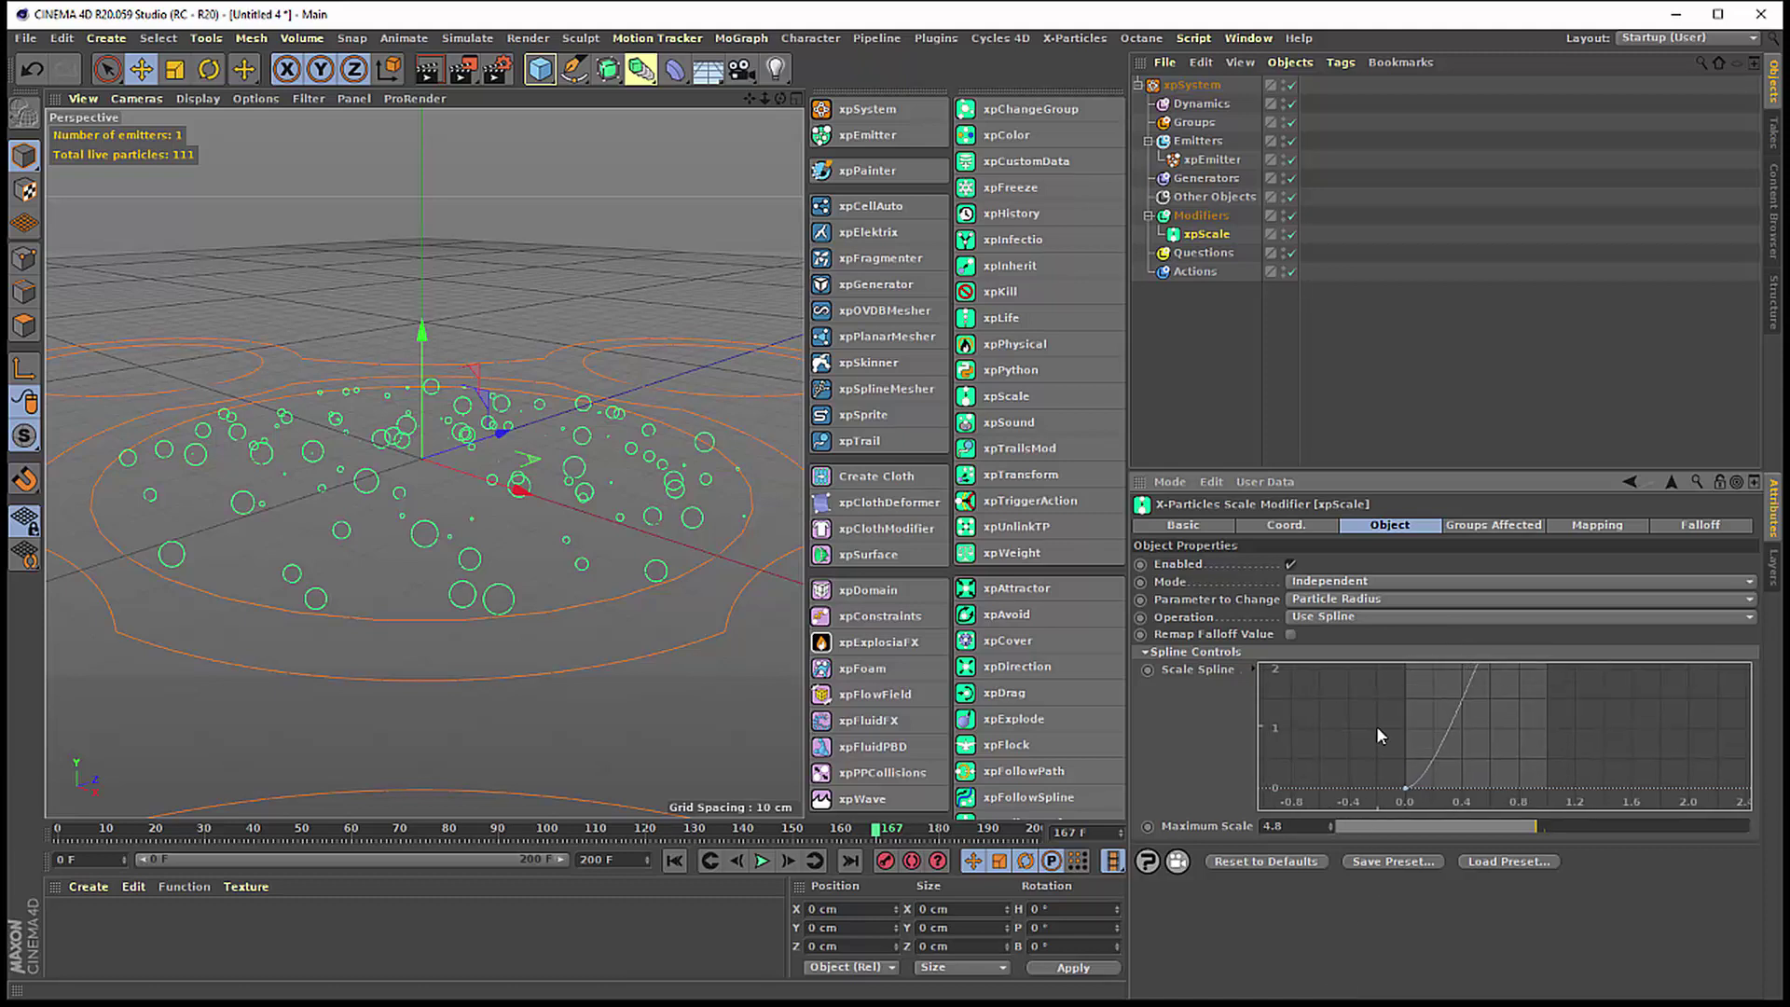
# - Reshape the scale spline to ease into its top point, then replay from the start
pyautogui.click(1401, 787)
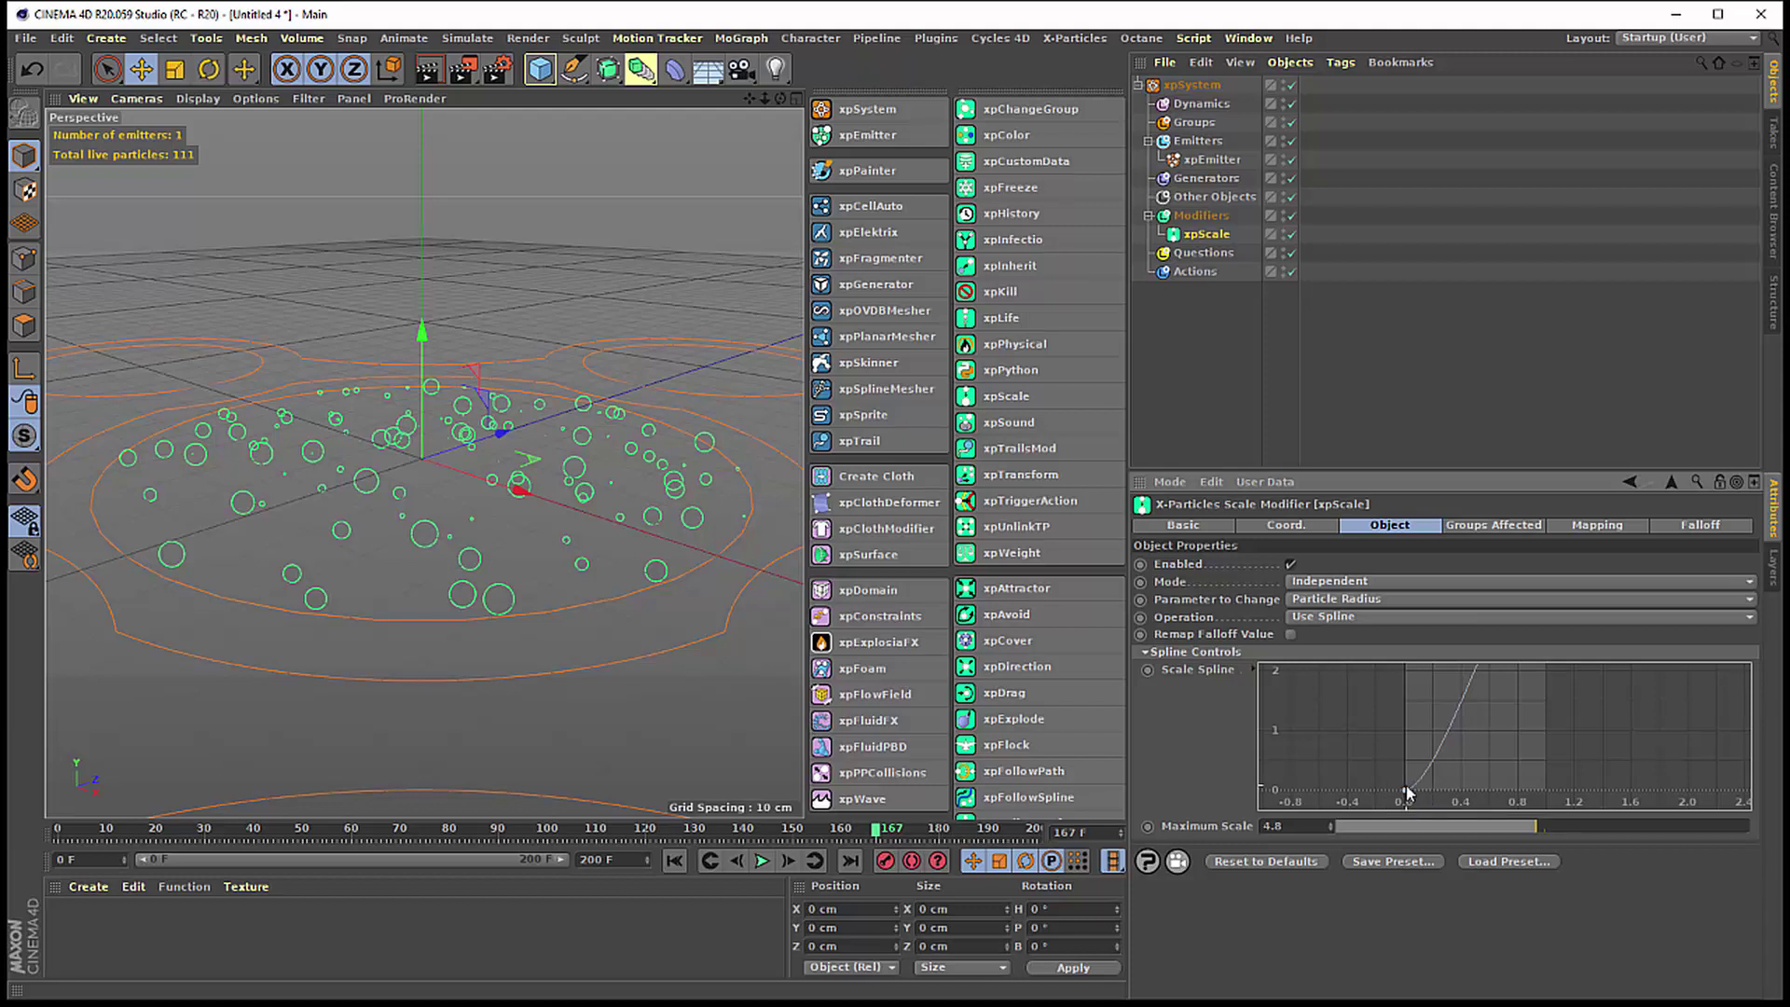
pyautogui.moveTo(1430, 785); pyautogui.dragTo(1400, 739)
pyautogui.moveTo(1420, 731)
pyautogui.mouseDown(button='middle')
pyautogui.moveTo(1440, 645)
pyautogui.moveTo(1427, 668)
pyautogui.mouseUp(button='middle')
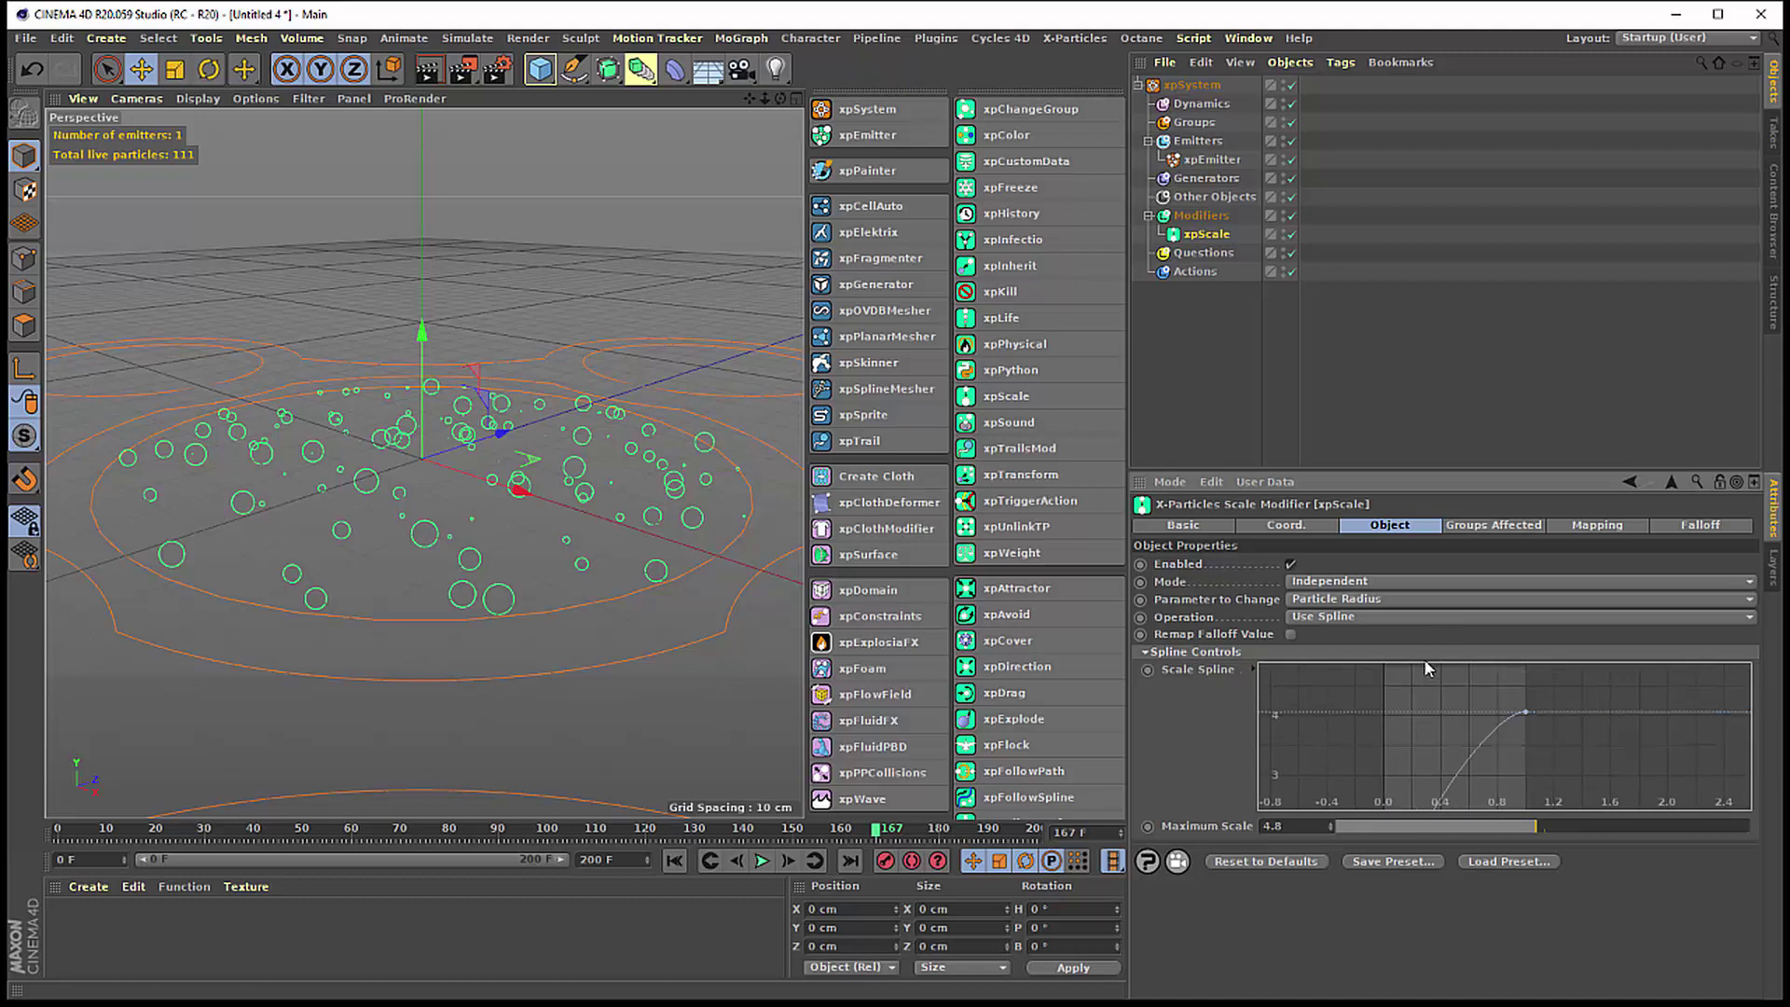
pyautogui.click(1524, 711)
pyautogui.moveTo(1496, 713); pyautogui.dragTo(1433, 714)
pyautogui.click(675, 859)
pyautogui.click(763, 860)
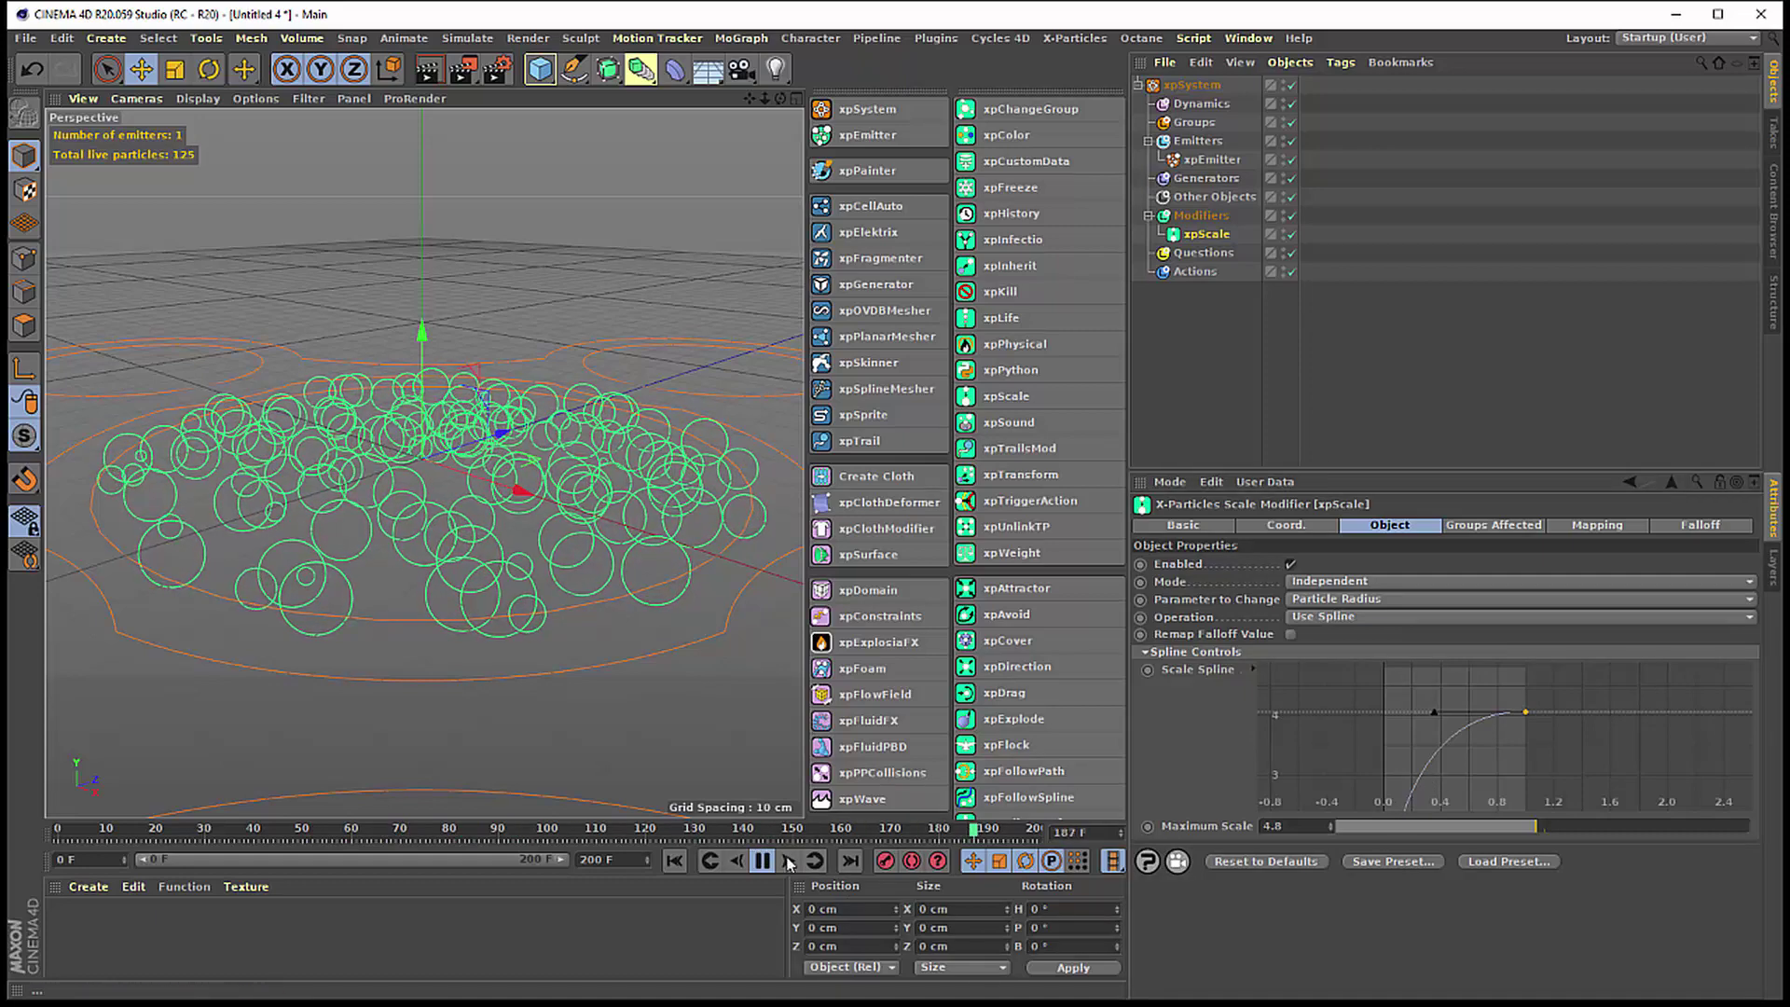
# - Orbit the viewport to a top-down view of the overlapping particles
pyautogui.moveTo(1418, 763); pyautogui.dragTo(1415, 794, button='middle')
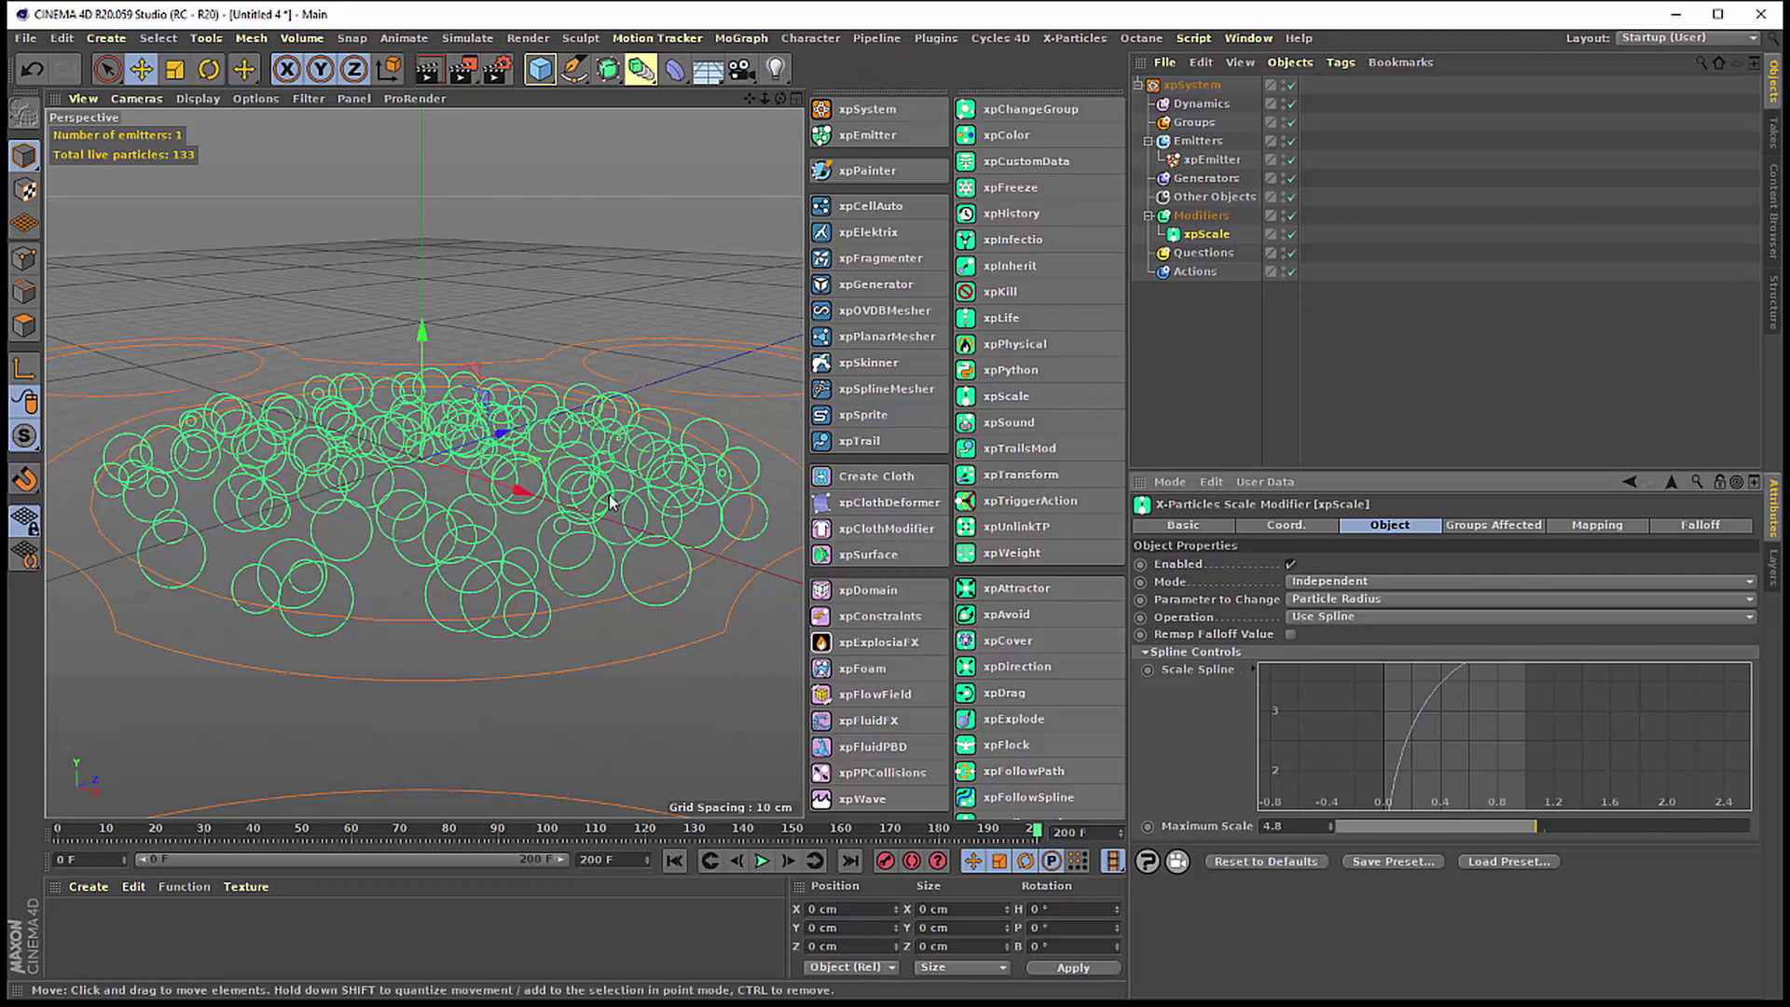
pyautogui.keyDown('alt'); pyautogui.moveTo(446, 564); pyautogui.dragTo(451, 708); pyautogui.keyUp('alt')
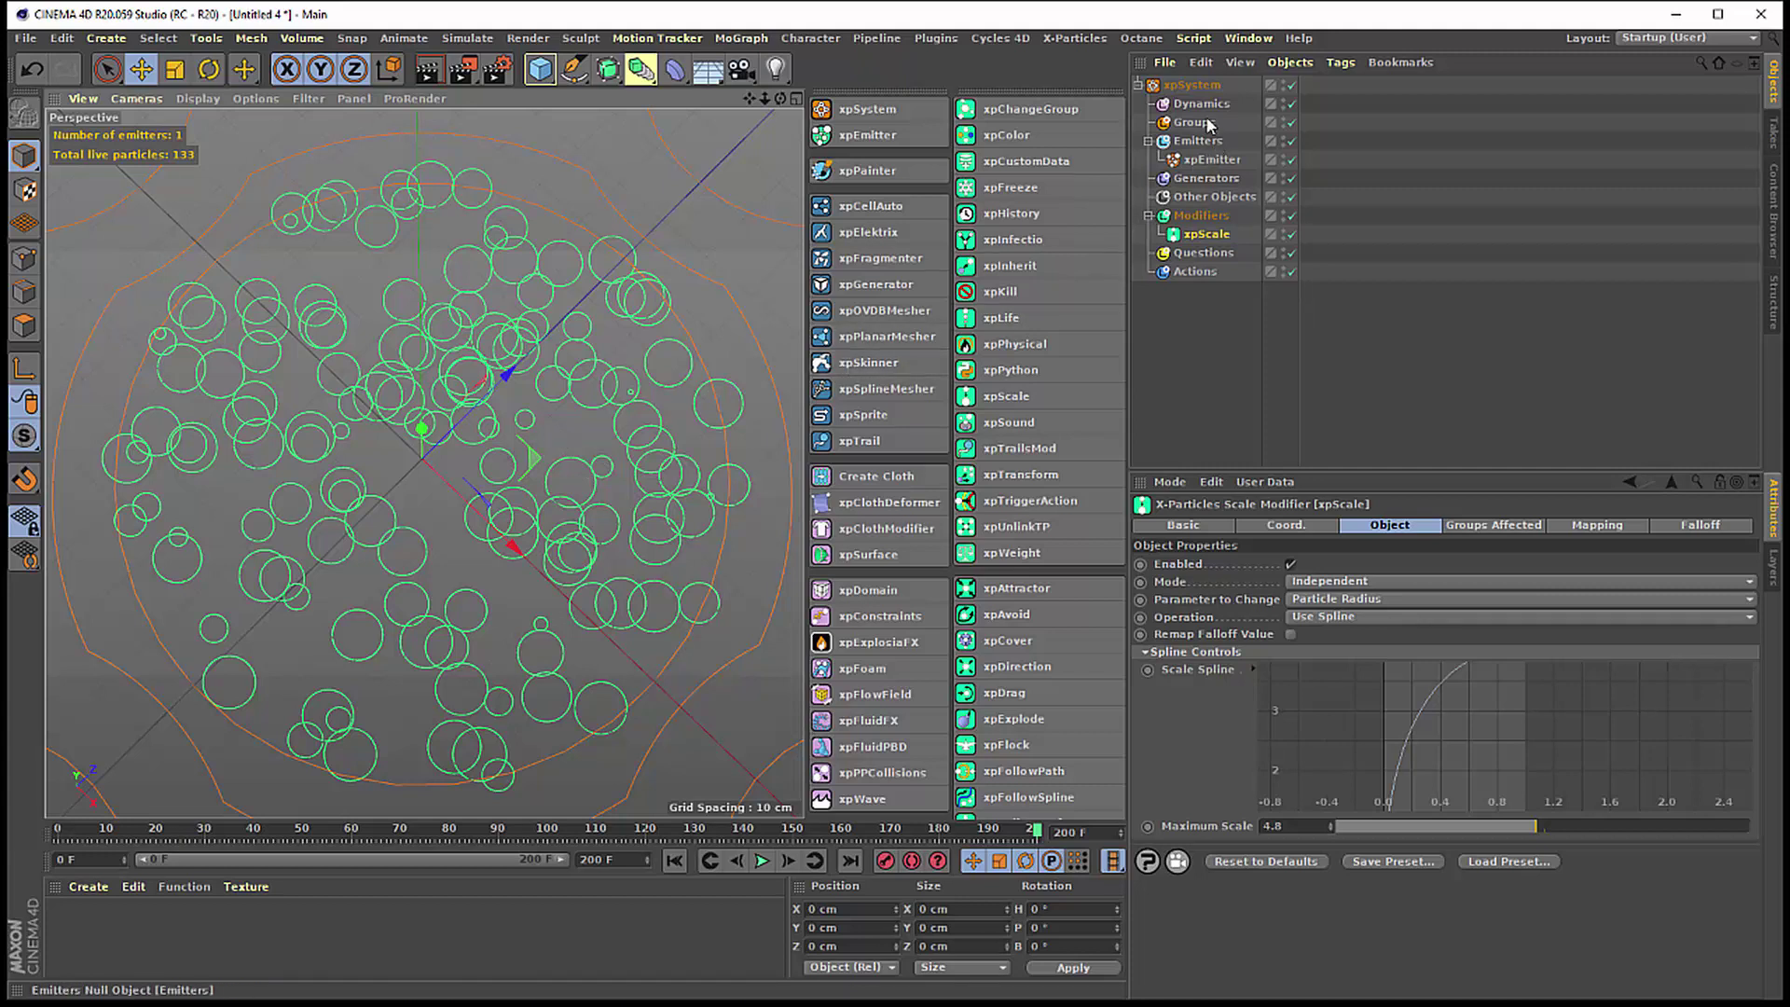
# - Add an xpPPCollisions object to the Dynamics folder
pyautogui.click(1197, 103)
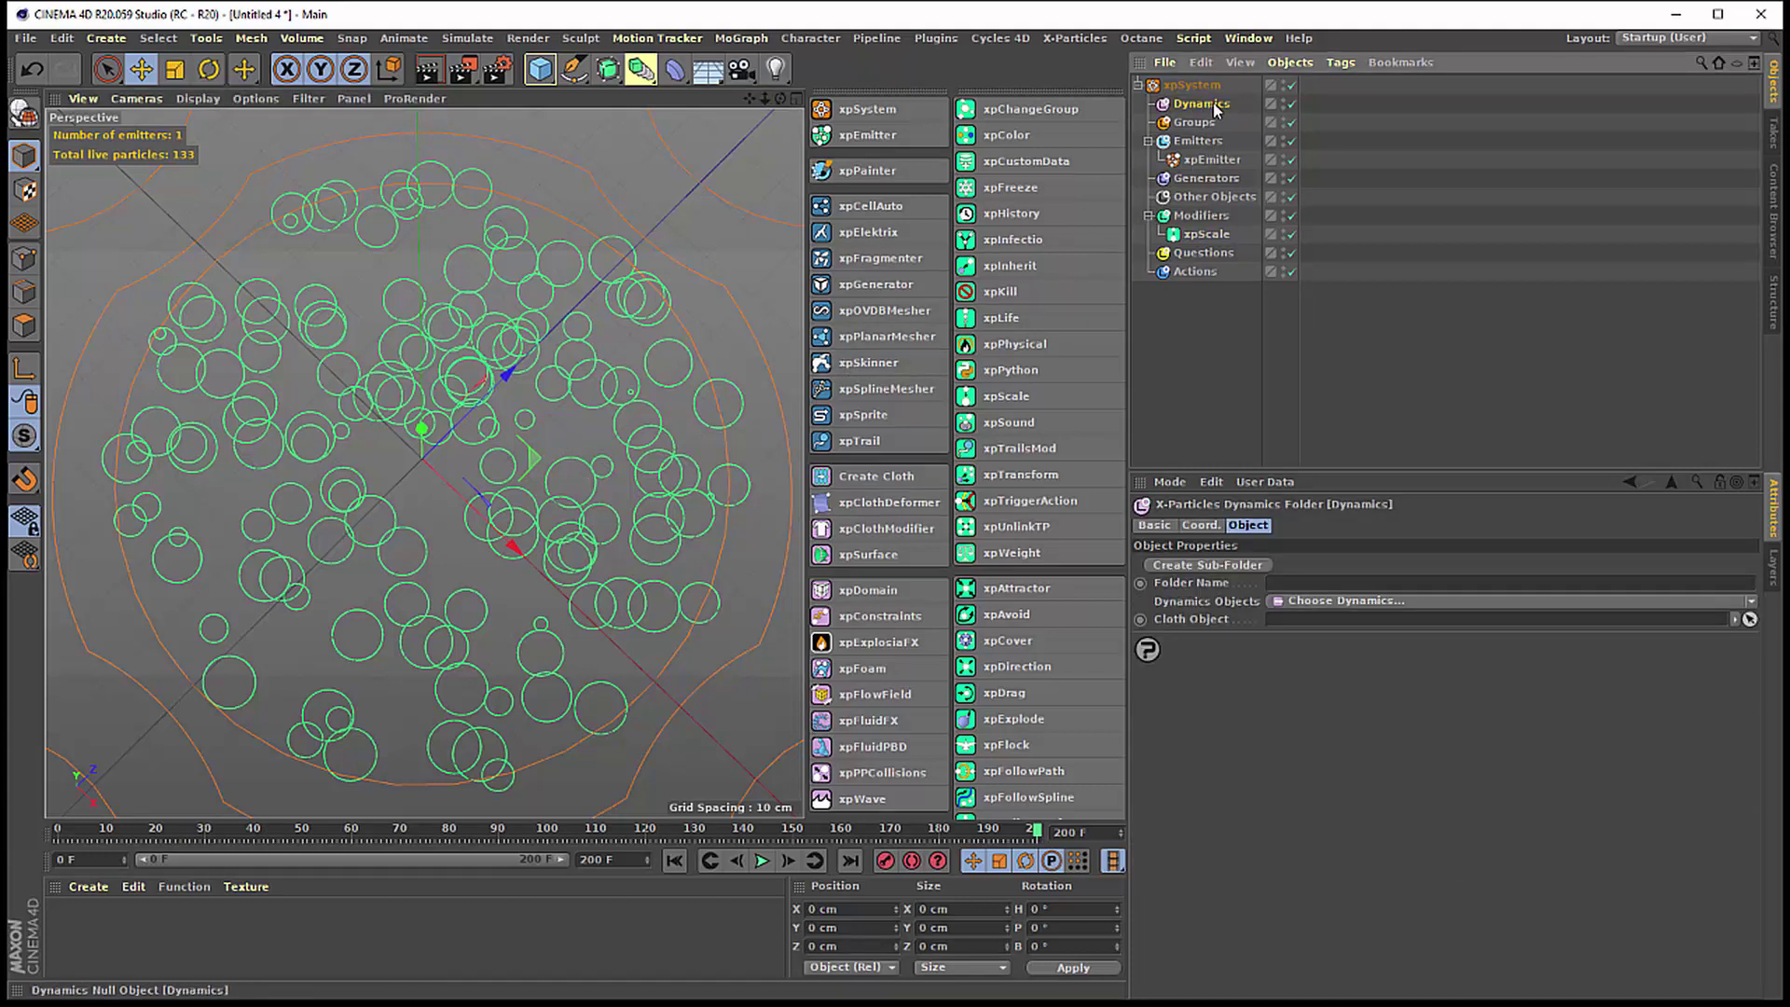
pyautogui.click(1319, 600)
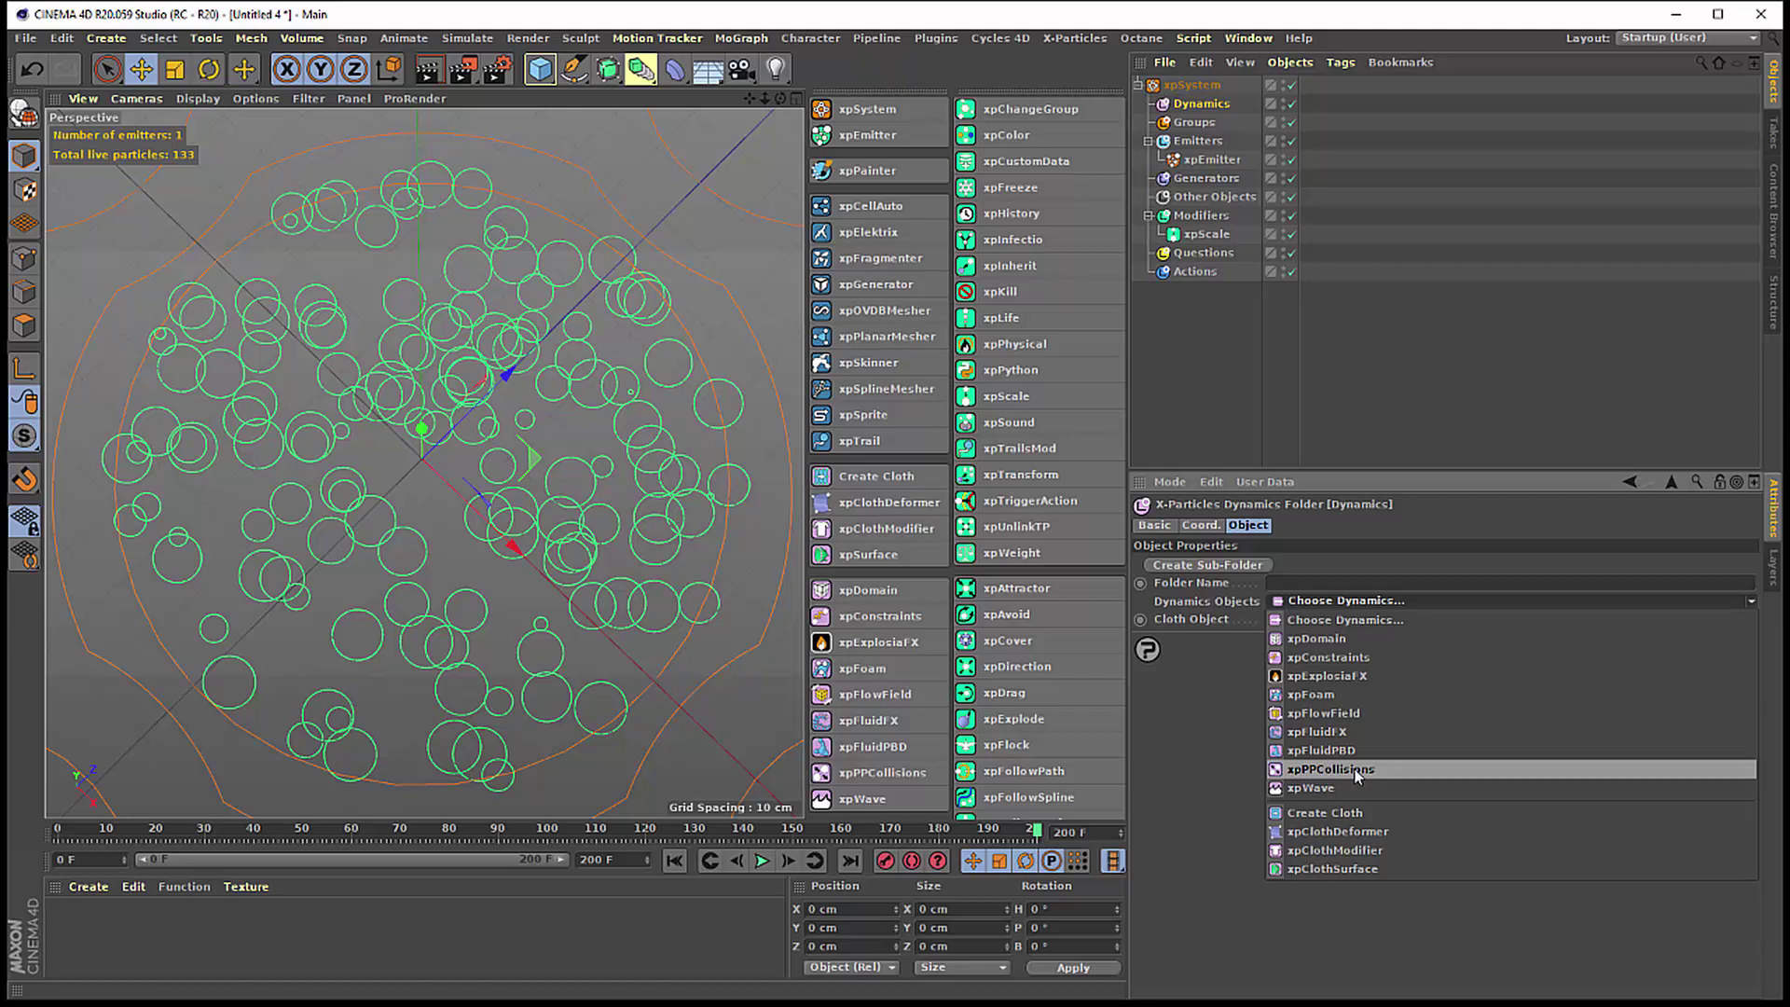
pyautogui.click(1356, 776)
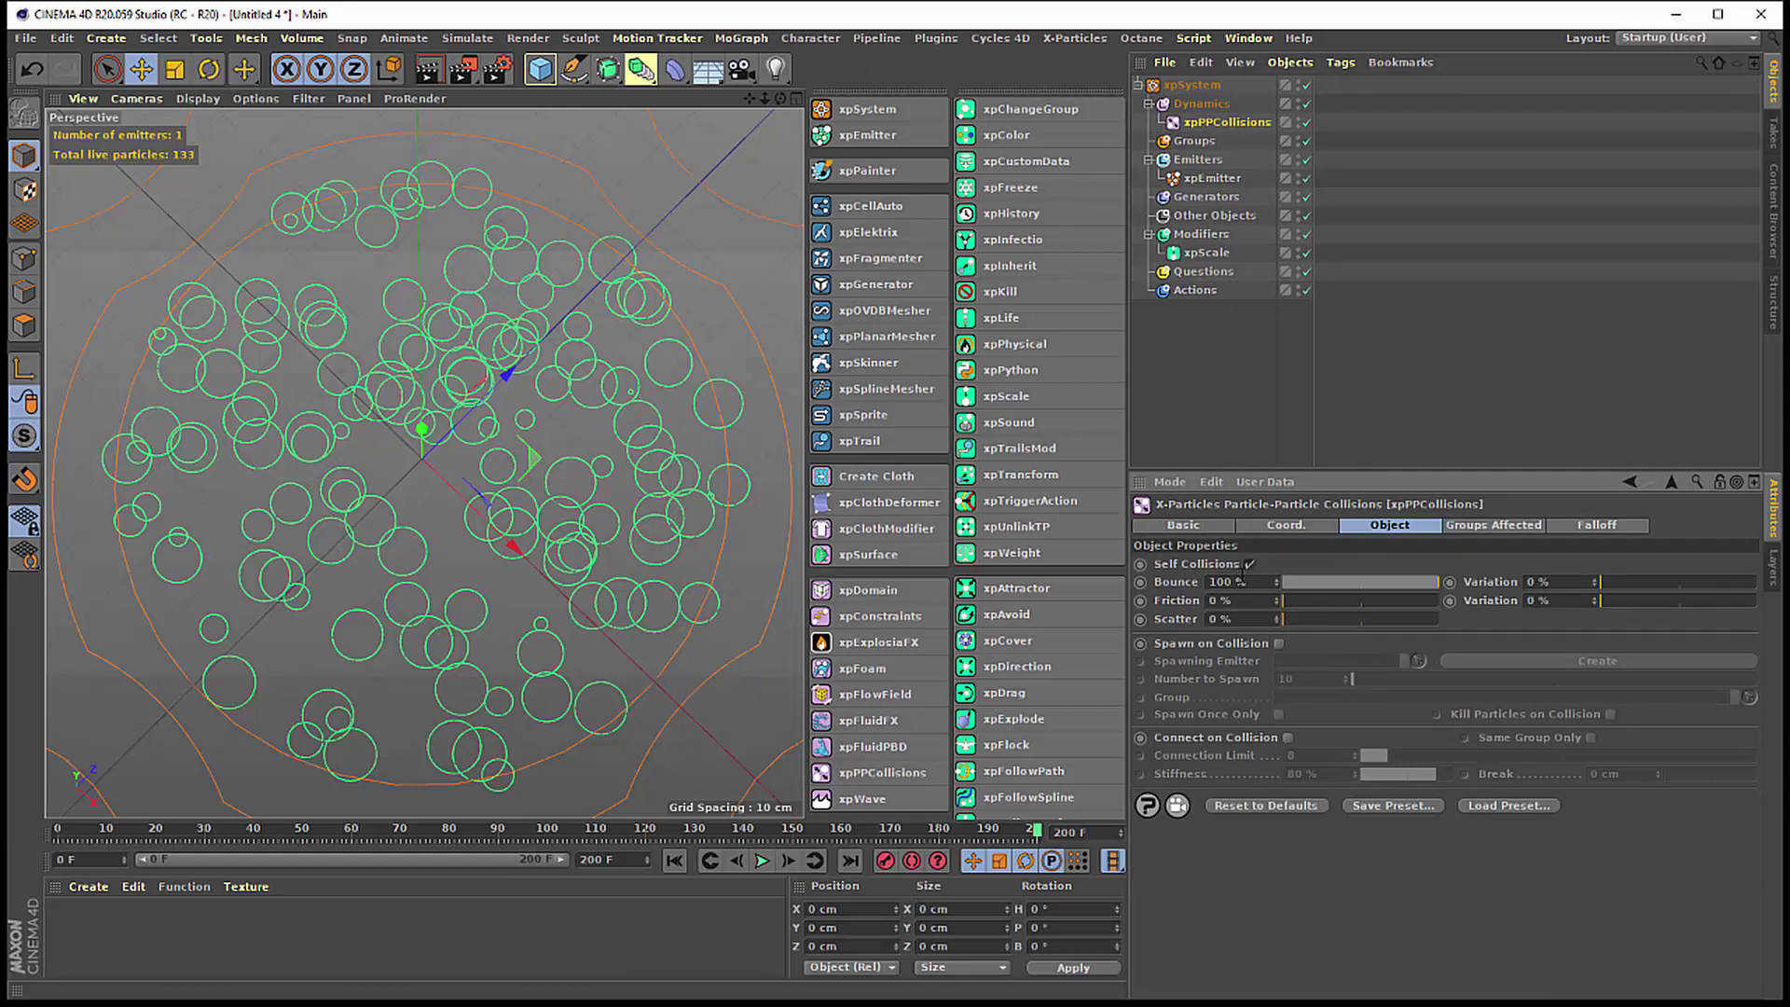
# - Set collision Bounce to 0% and Friction to 50%, then replay from the start
pyautogui.doubleClick(1231, 582)
pyautogui.write('0')
pyautogui.press('Return')
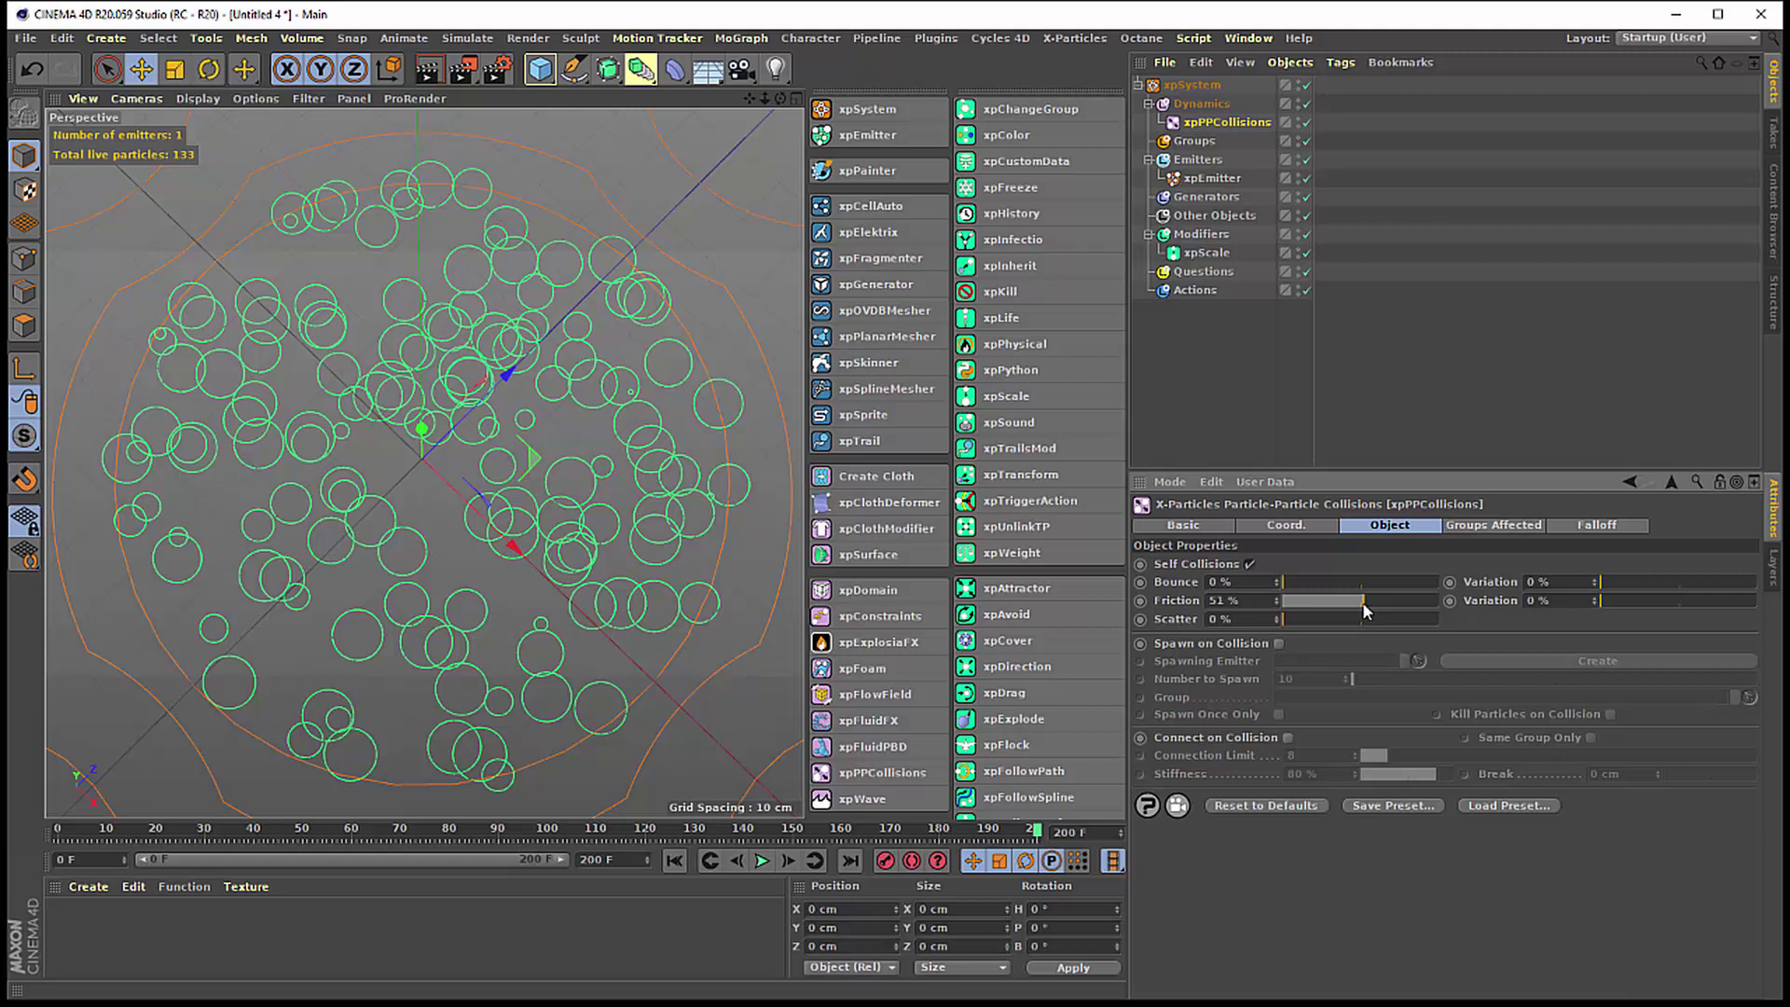
pyautogui.moveTo(1365, 603); pyautogui.dragTo(1363, 604)
pyautogui.click(674, 860)
pyautogui.click(759, 861)
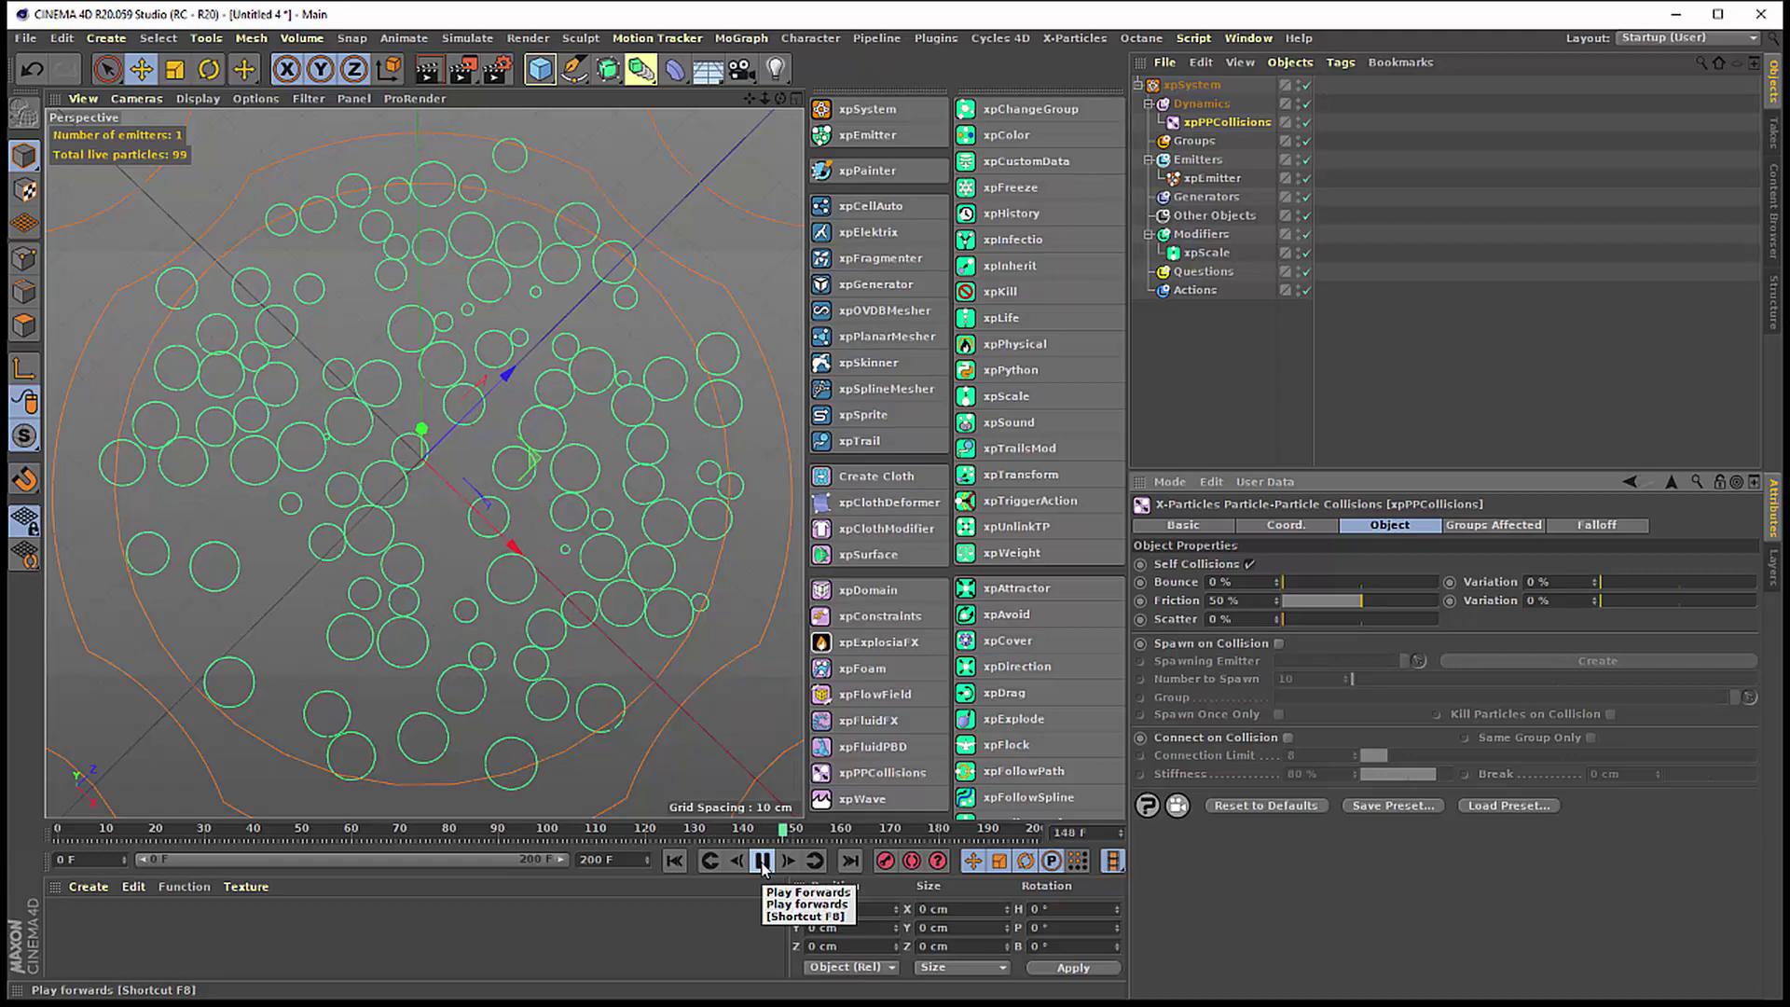
# - Run the colliding simulation to frame 187 and orbit to an oblique view
pyautogui.click(762, 861)
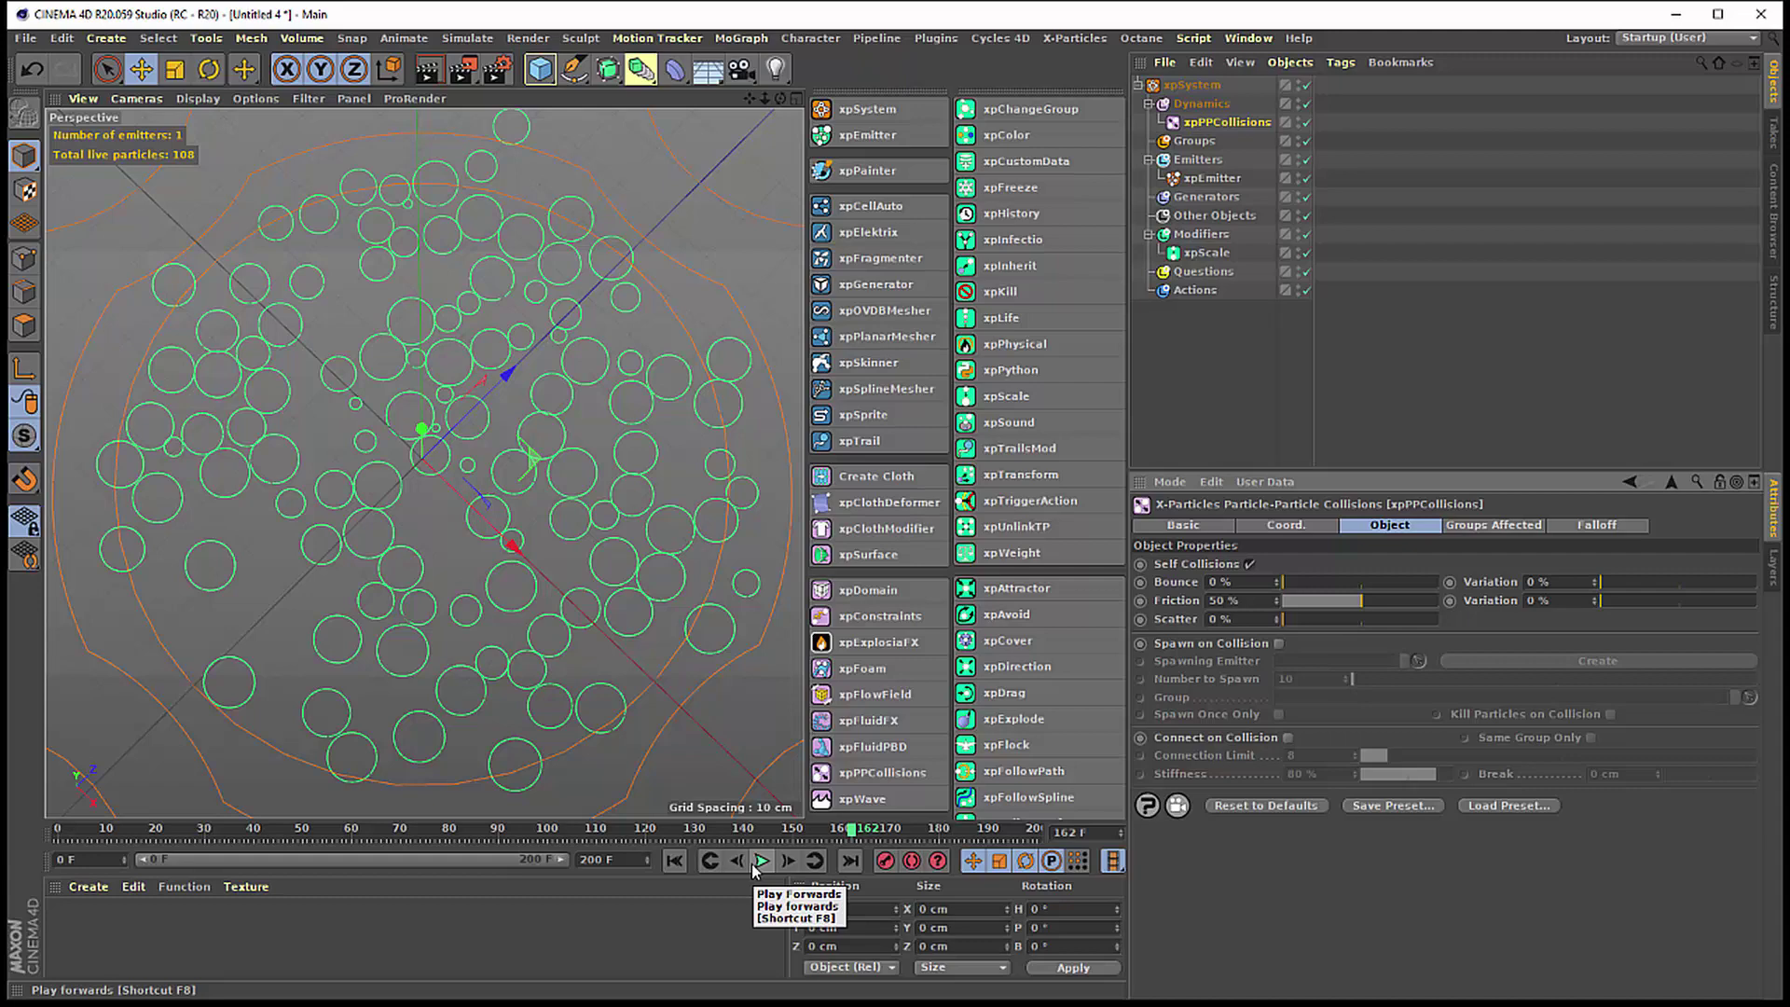
pyautogui.click(761, 861)
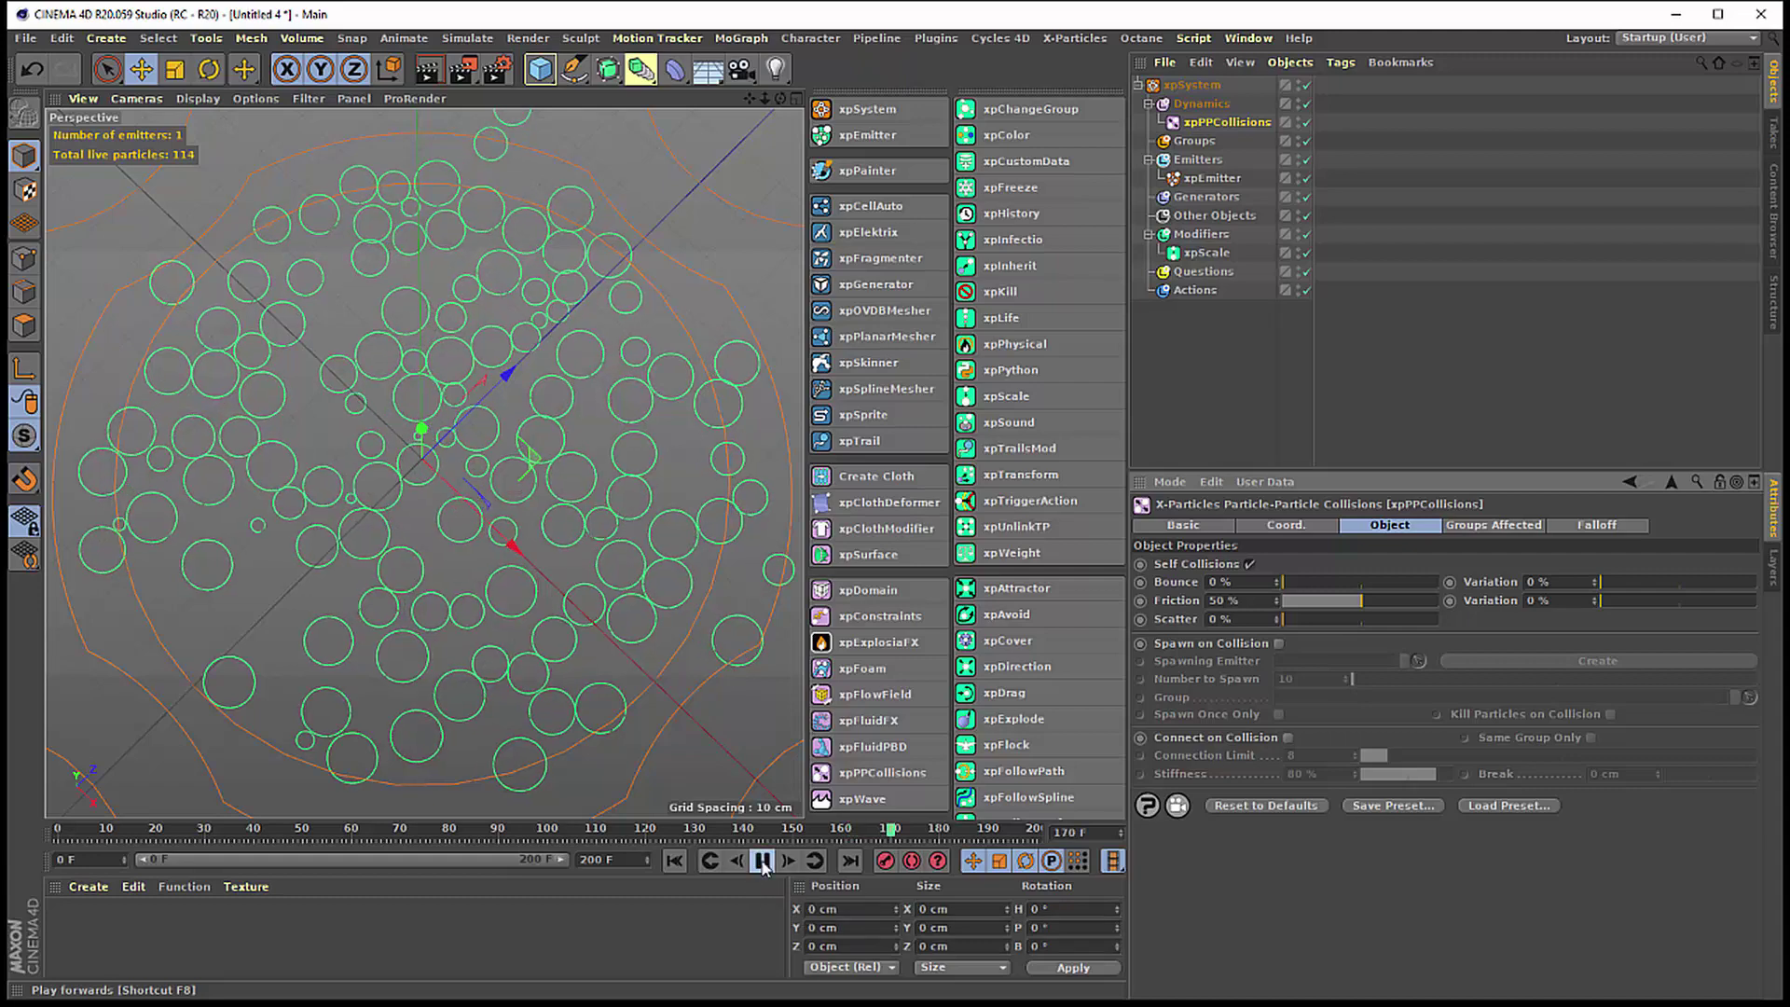
pyautogui.click(762, 861)
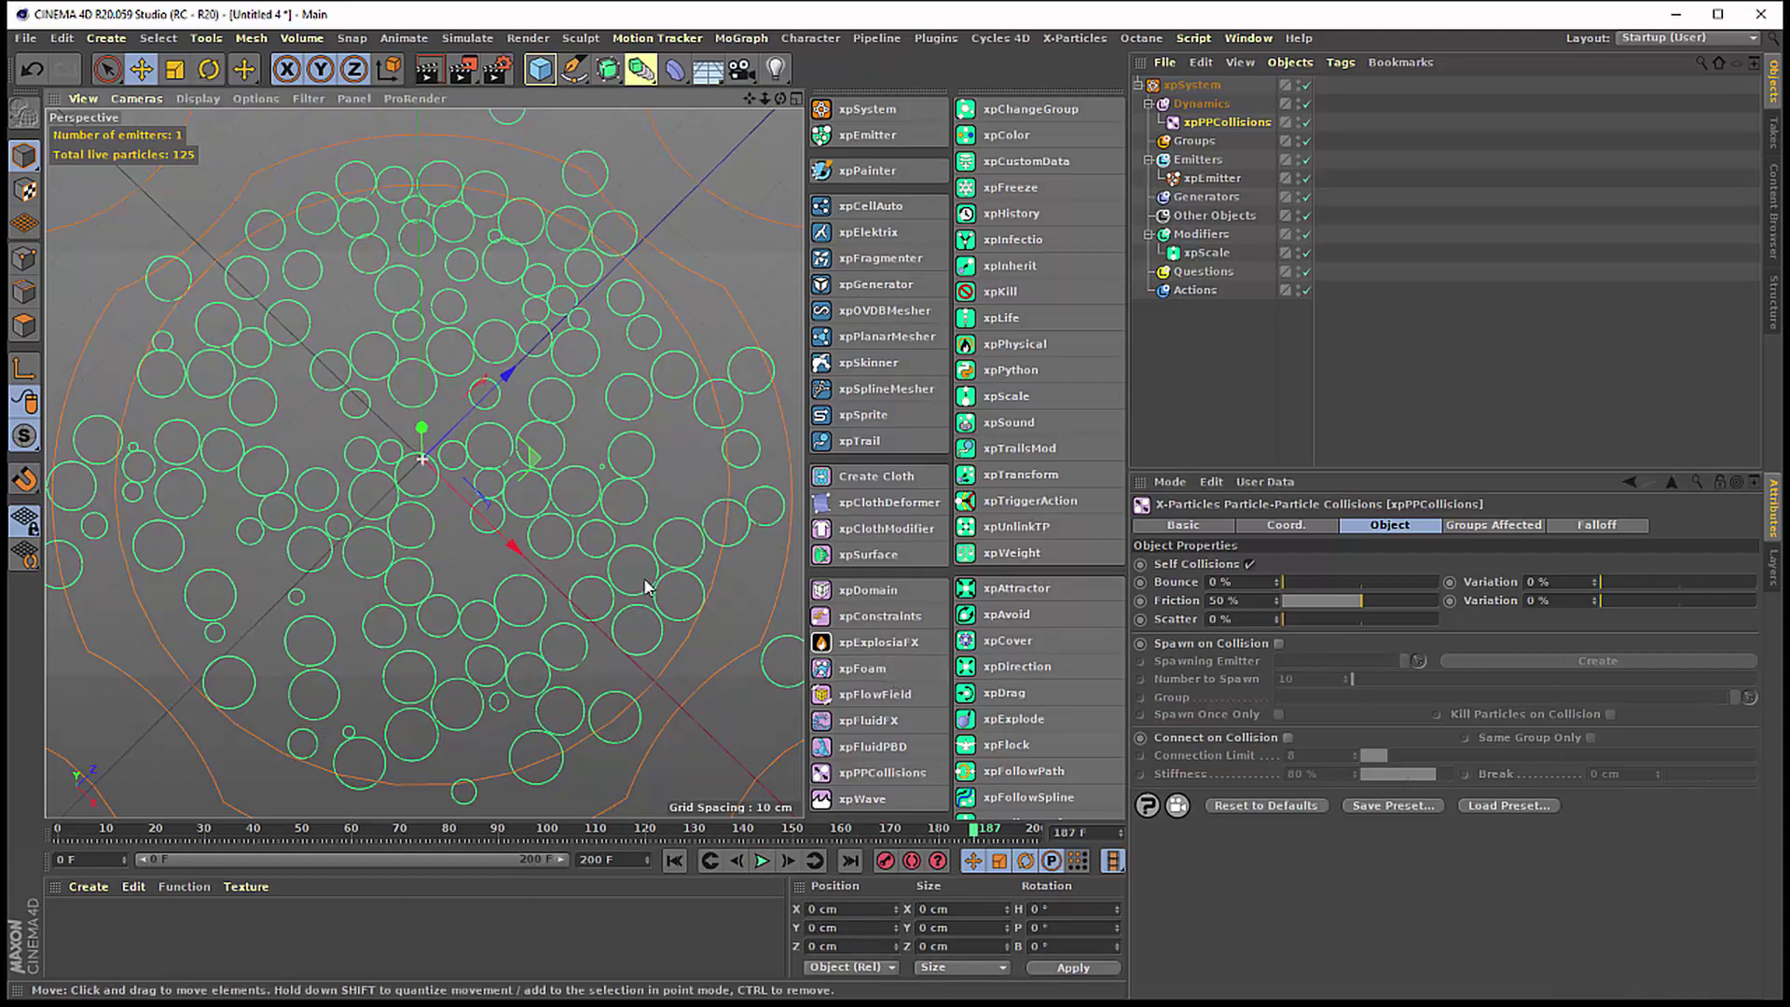
pyautogui.moveTo(640, 591)
pyautogui.keyDown('alt'); pyautogui.mouseDown()
pyautogui.moveTo(607, 391)
pyautogui.moveTo(642, 525)
pyautogui.moveTo(631, 511)
pyautogui.mouseUp(); pyautogui.keyUp('alt')
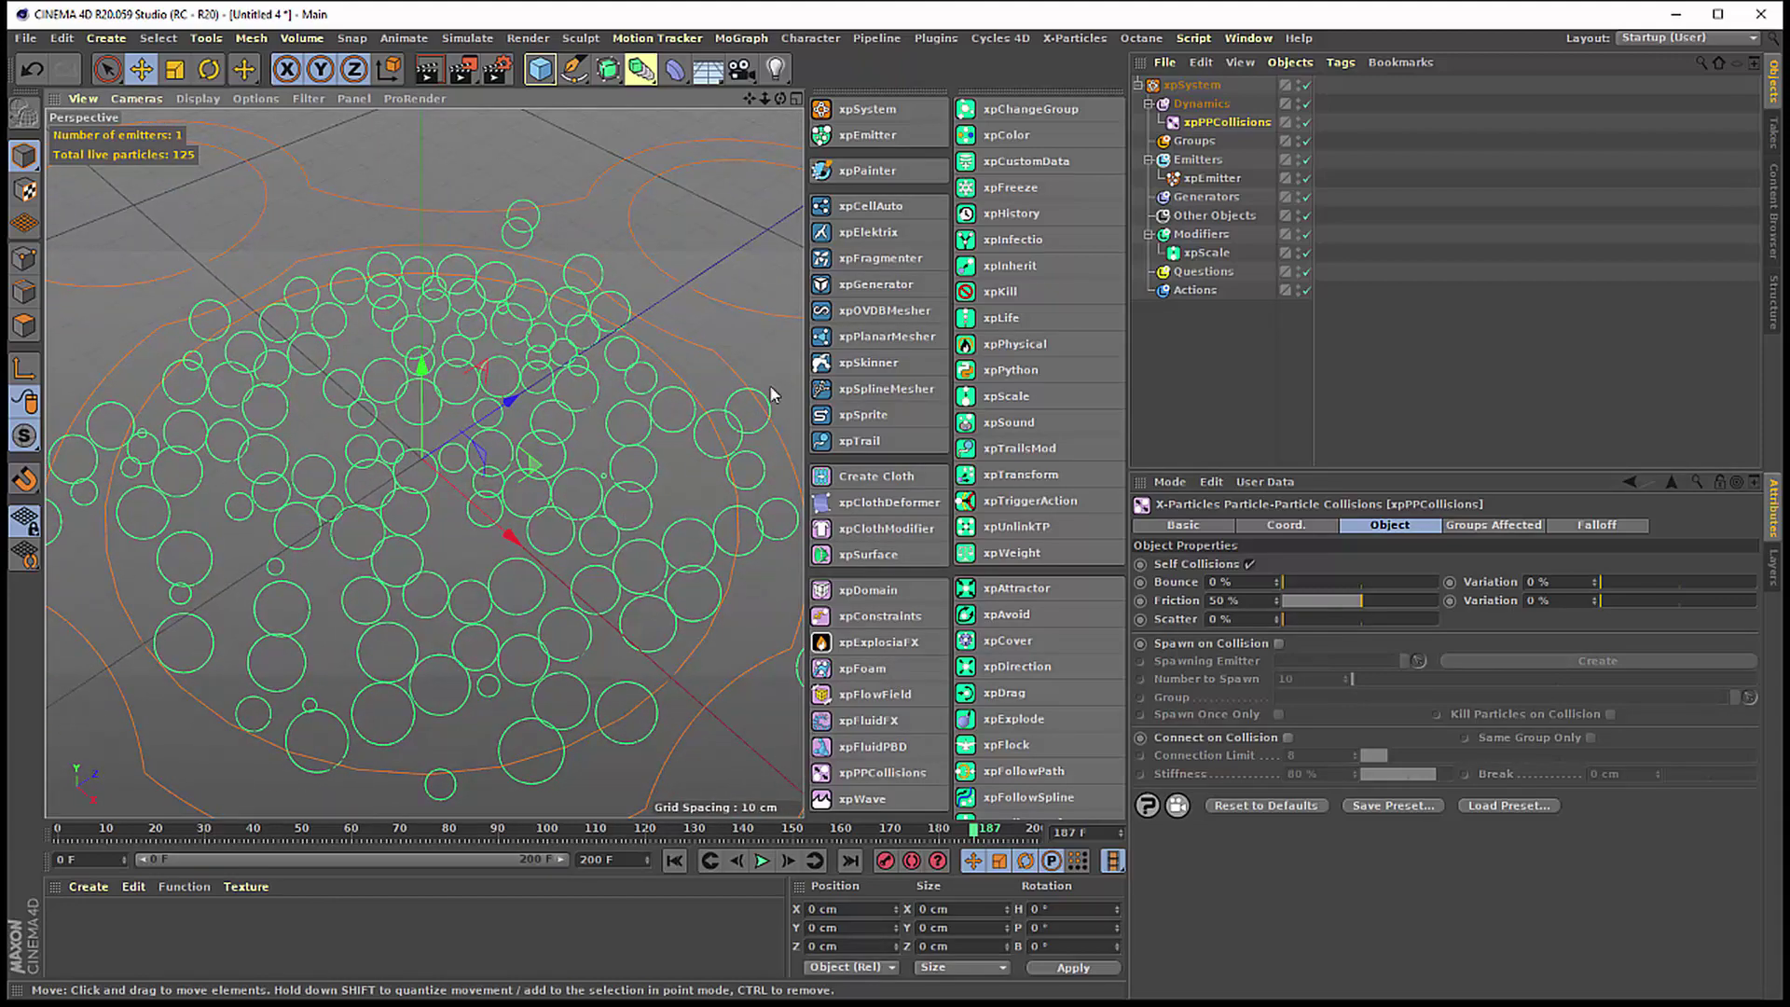
# - Frame xpScale's spline graph, select its end point, and check the emitter's particle Radius
pyautogui.click(1200, 259)
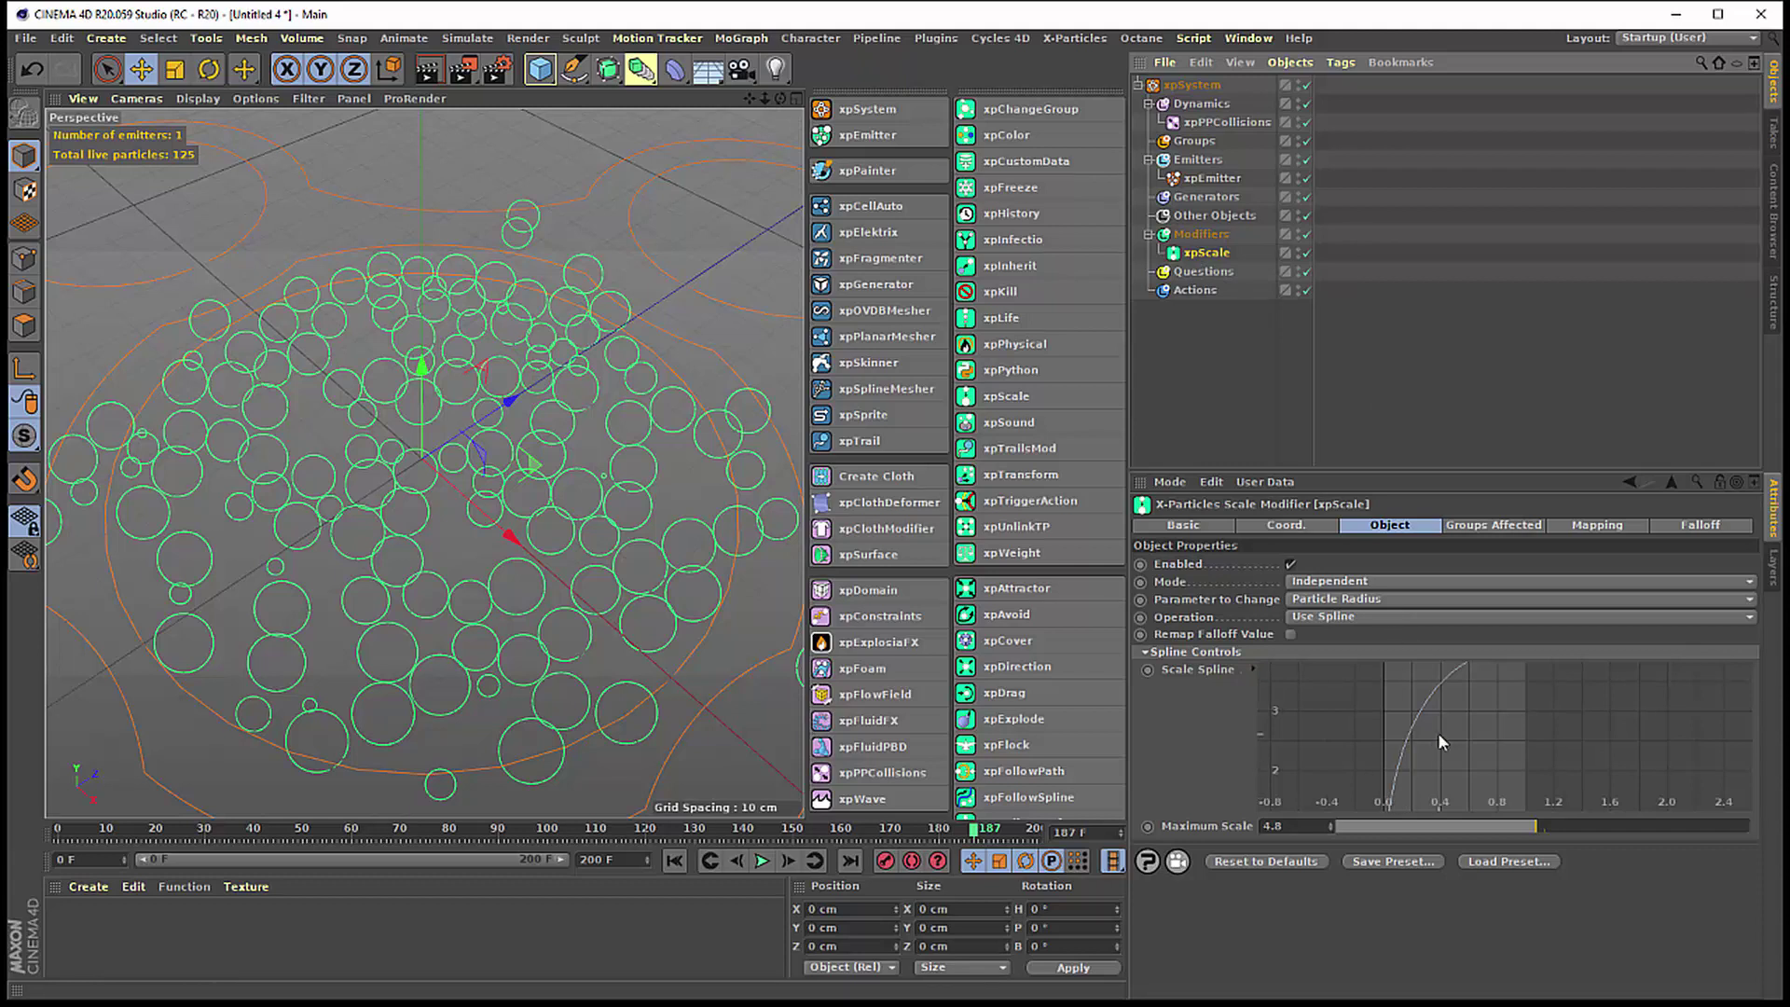
pyautogui.press('h')
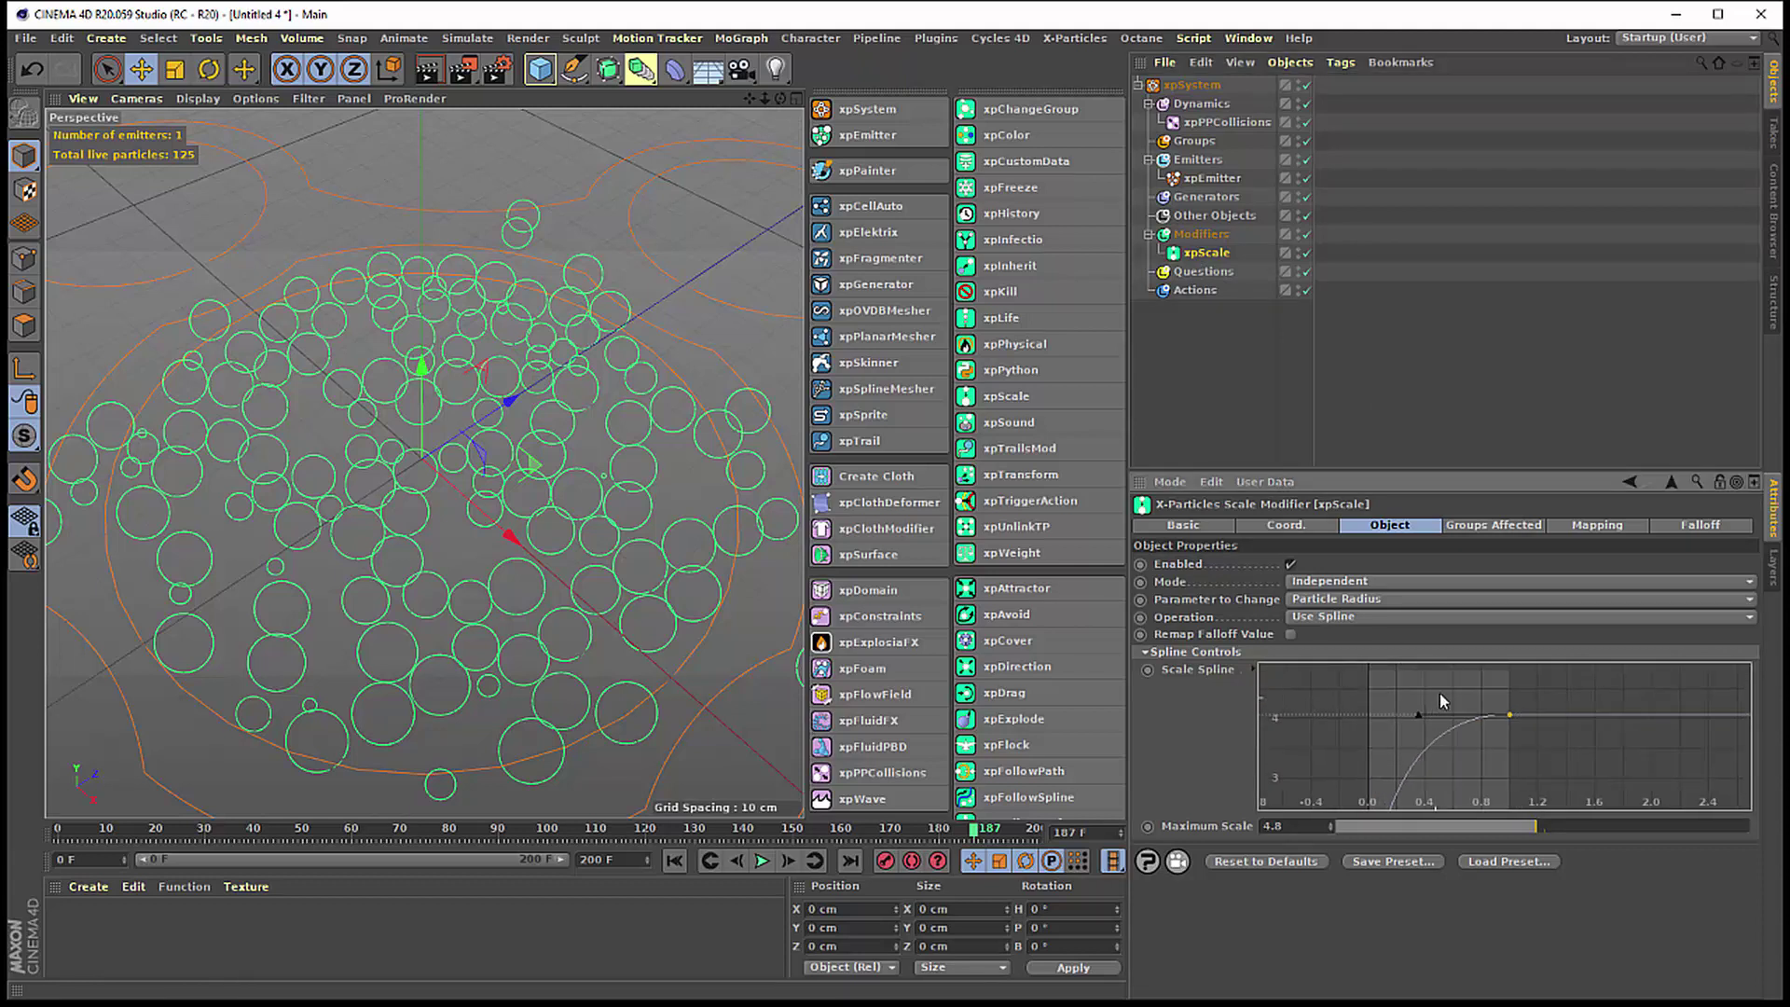
pyautogui.moveTo(1507, 717); pyautogui.dragTo(1511, 725)
pyautogui.click(1509, 721)
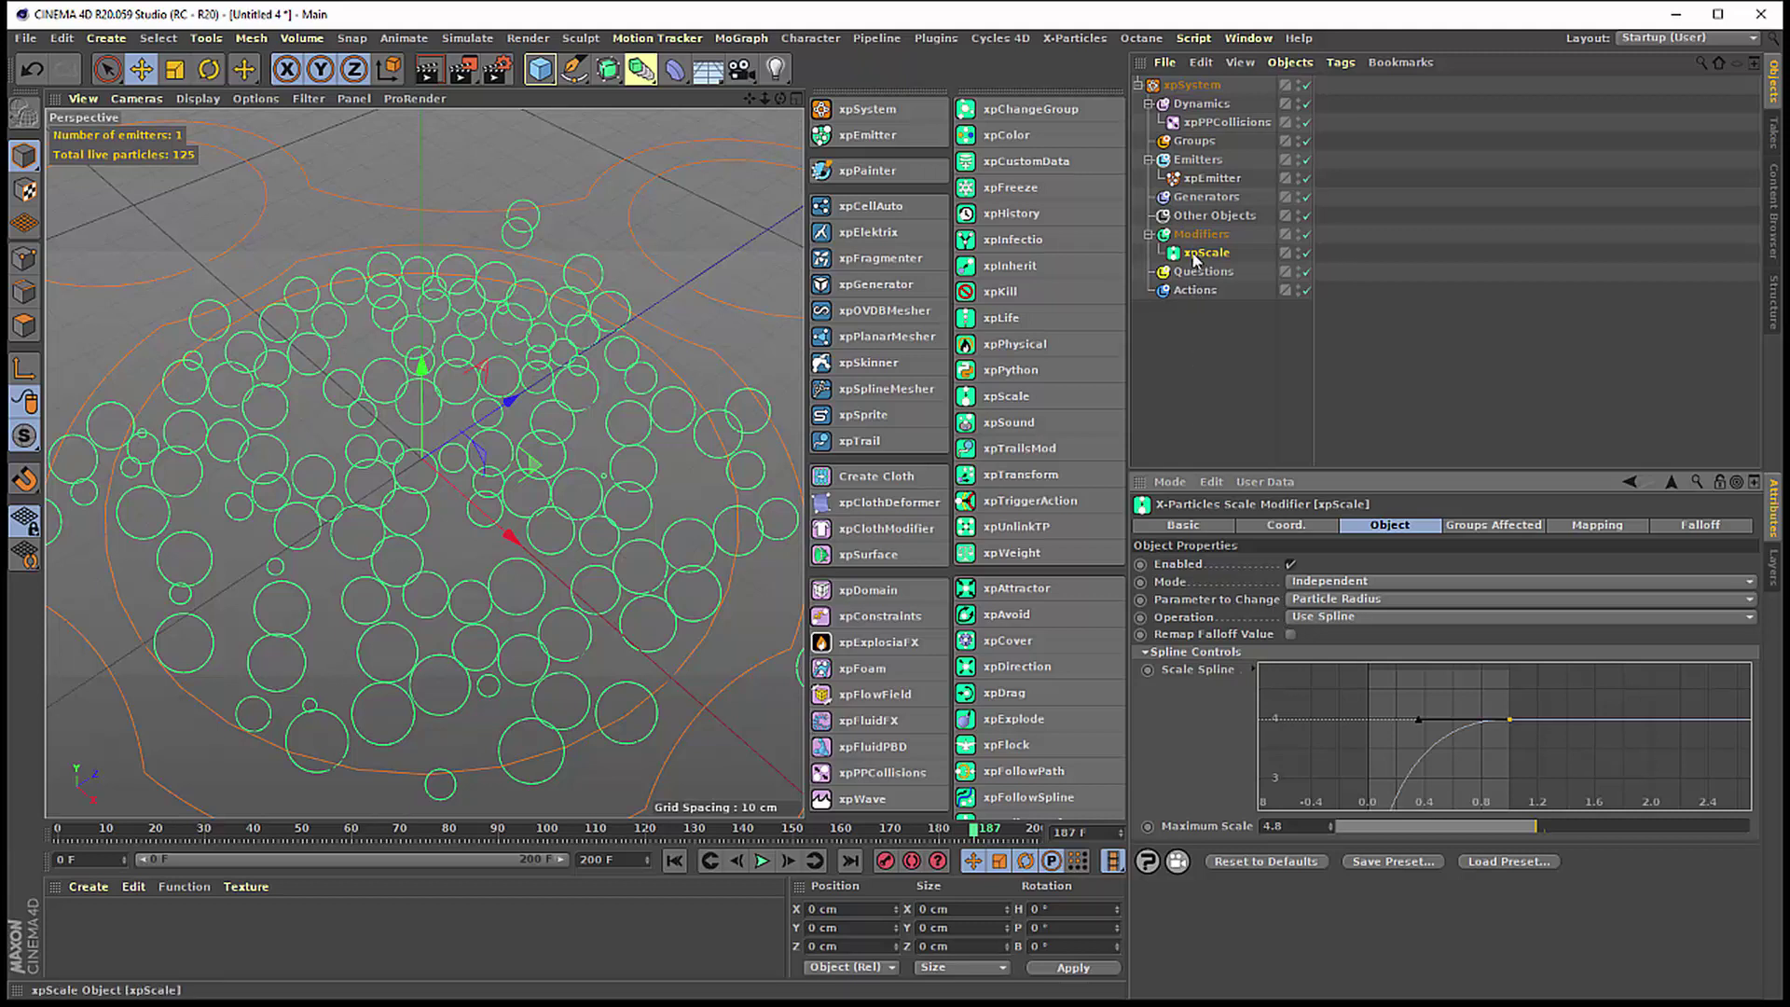
pyautogui.click(1212, 178)
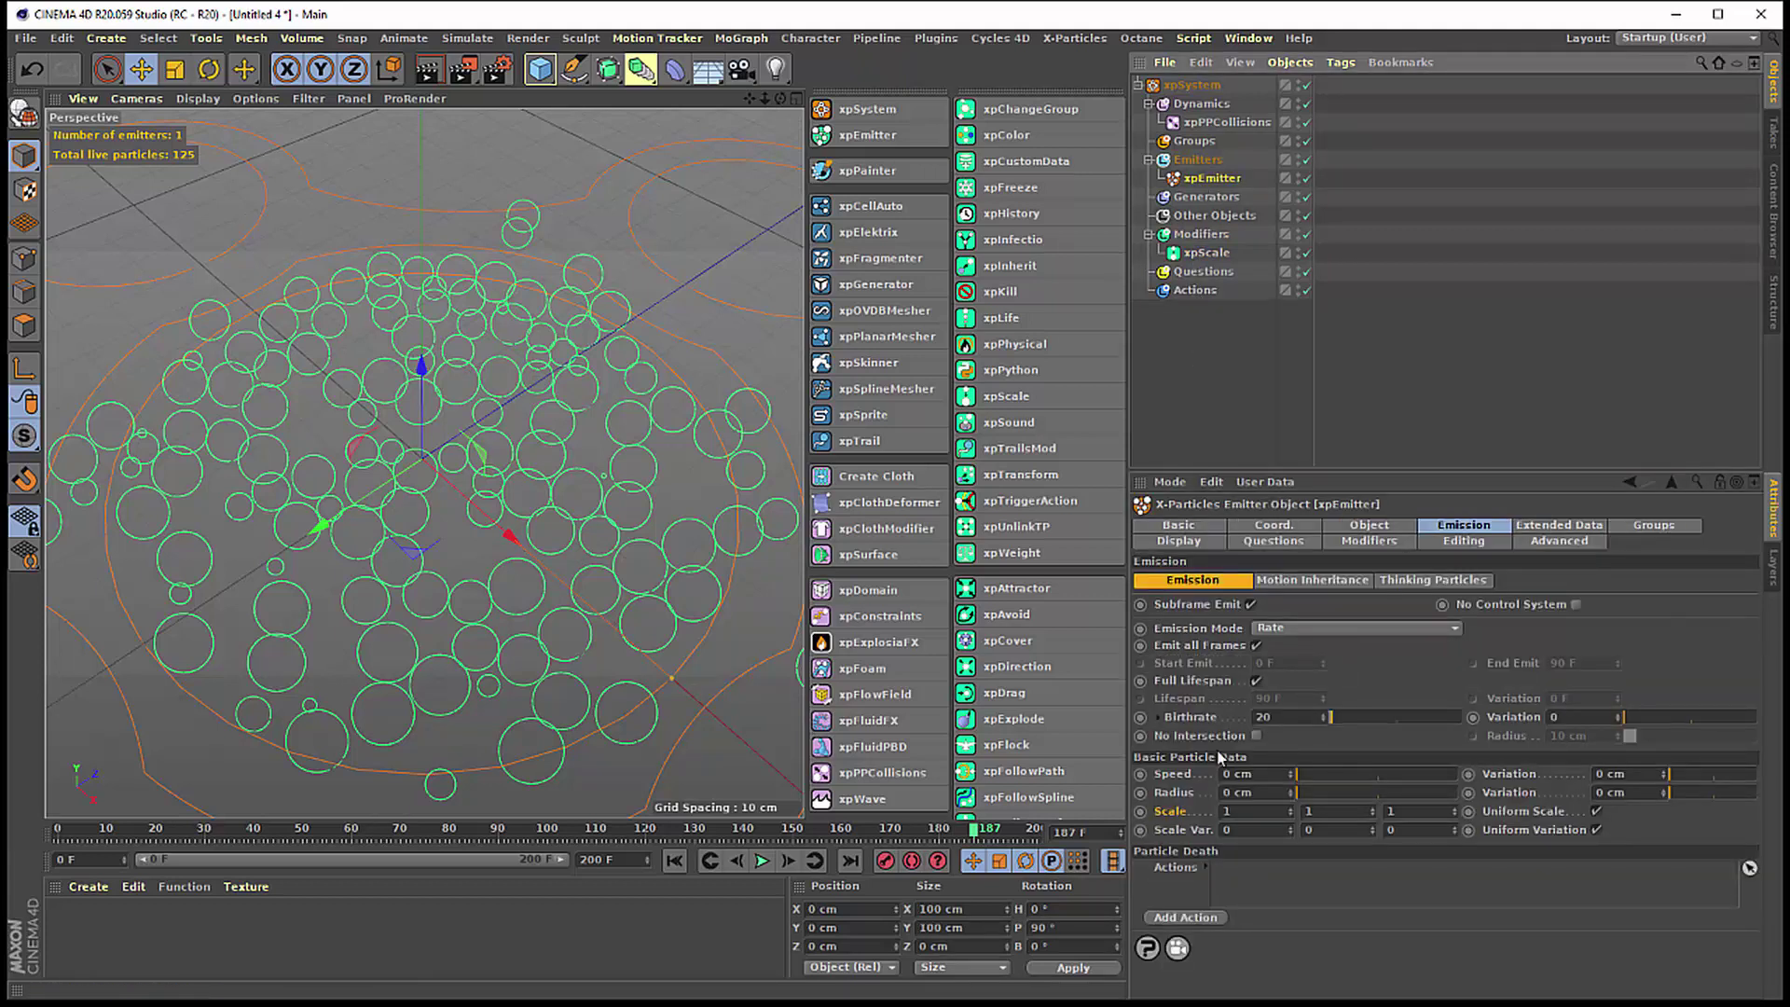
pyautogui.click(1197, 795)
pyautogui.click(1271, 793)
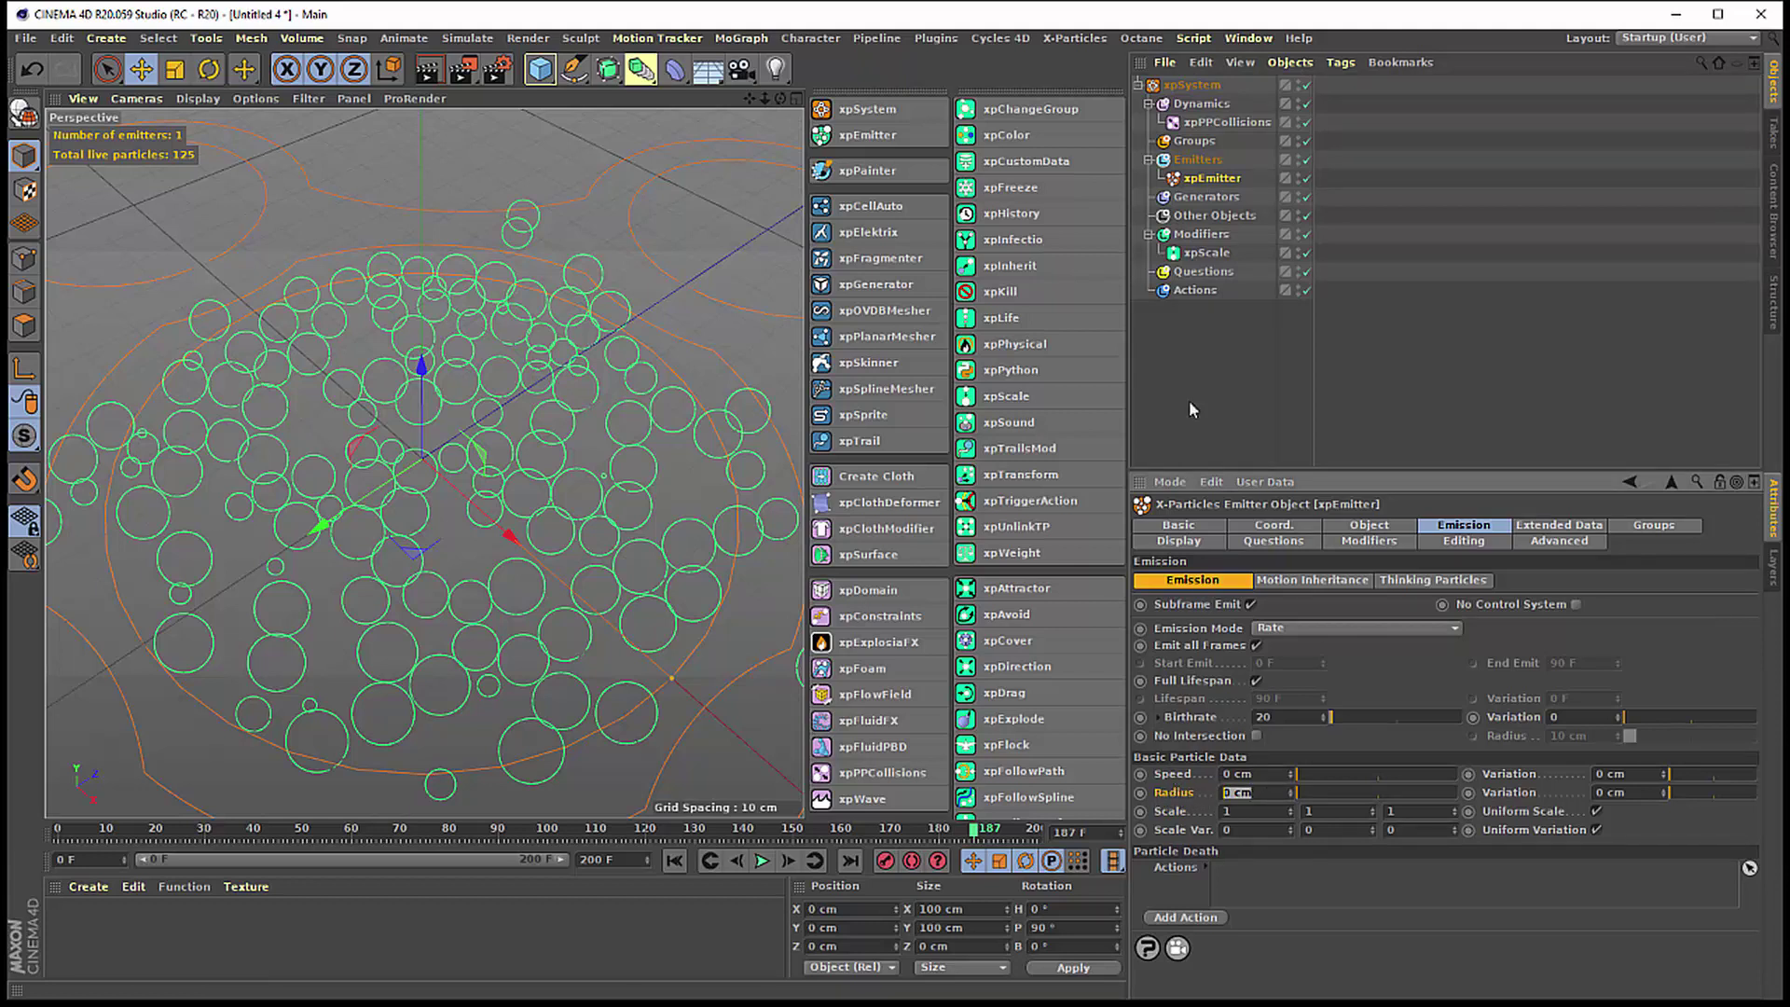
# - Keep xpScale's Parameter as Particle Radius and open the scale Operation list
pyautogui.click(1207, 253)
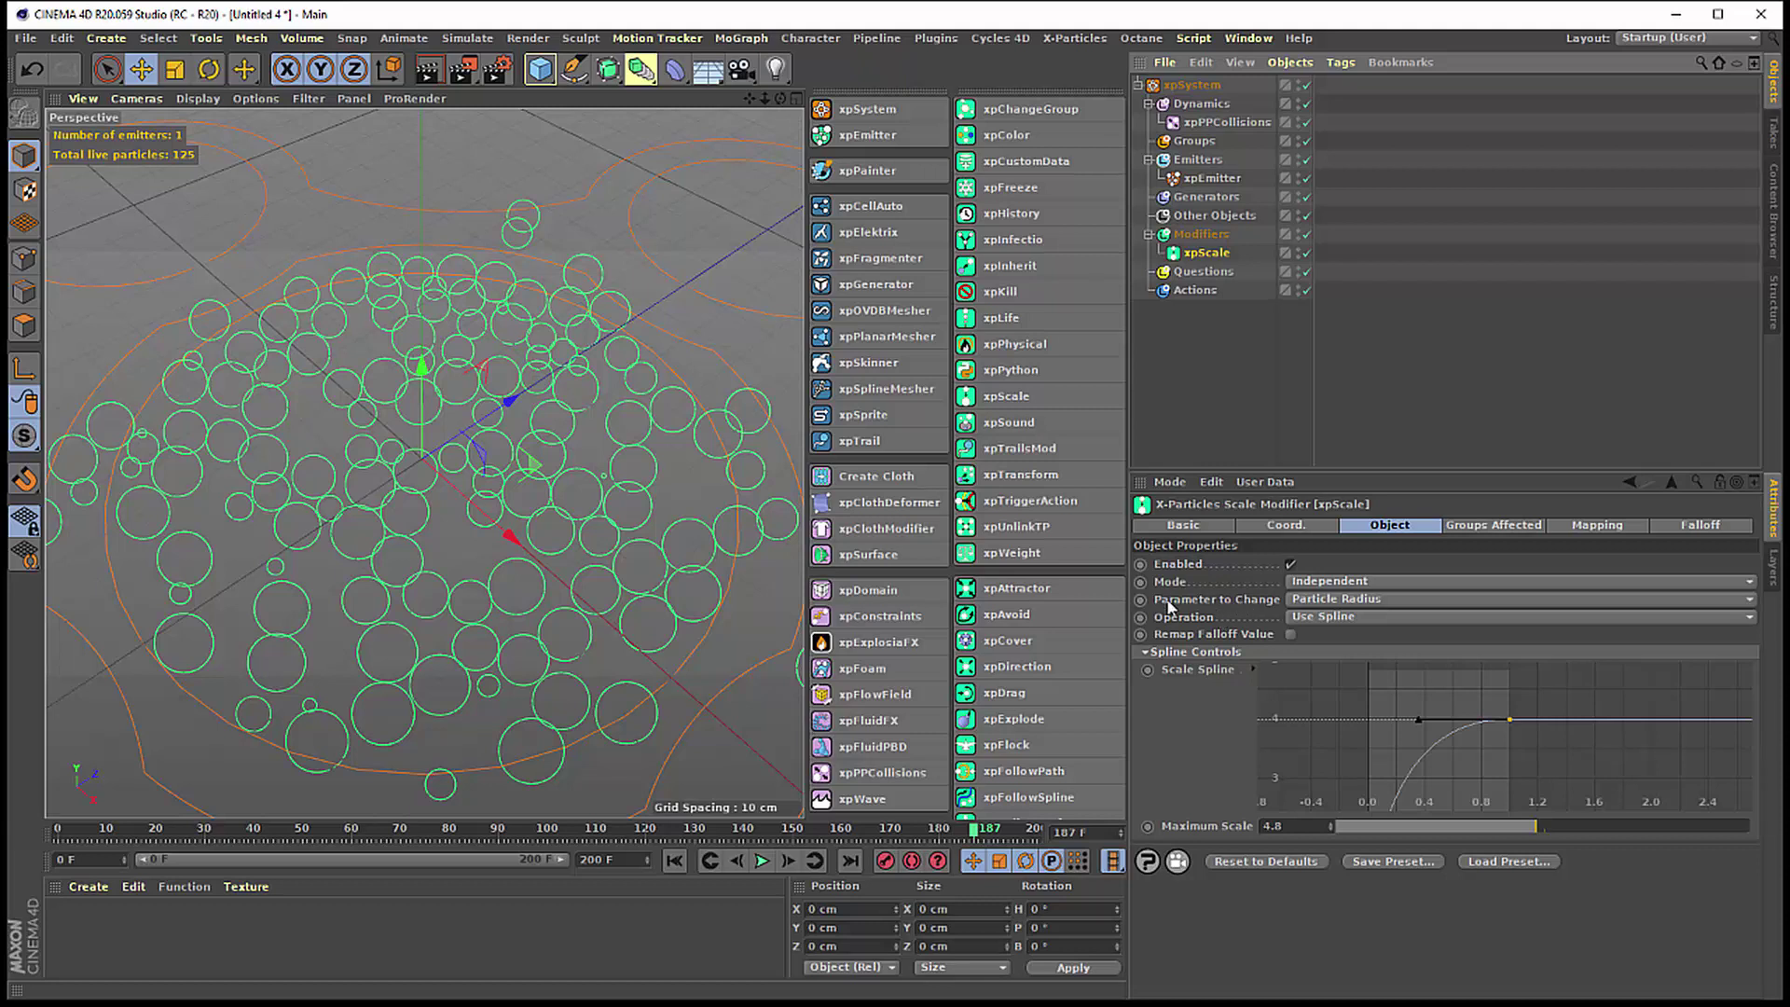
pyautogui.click(1198, 606)
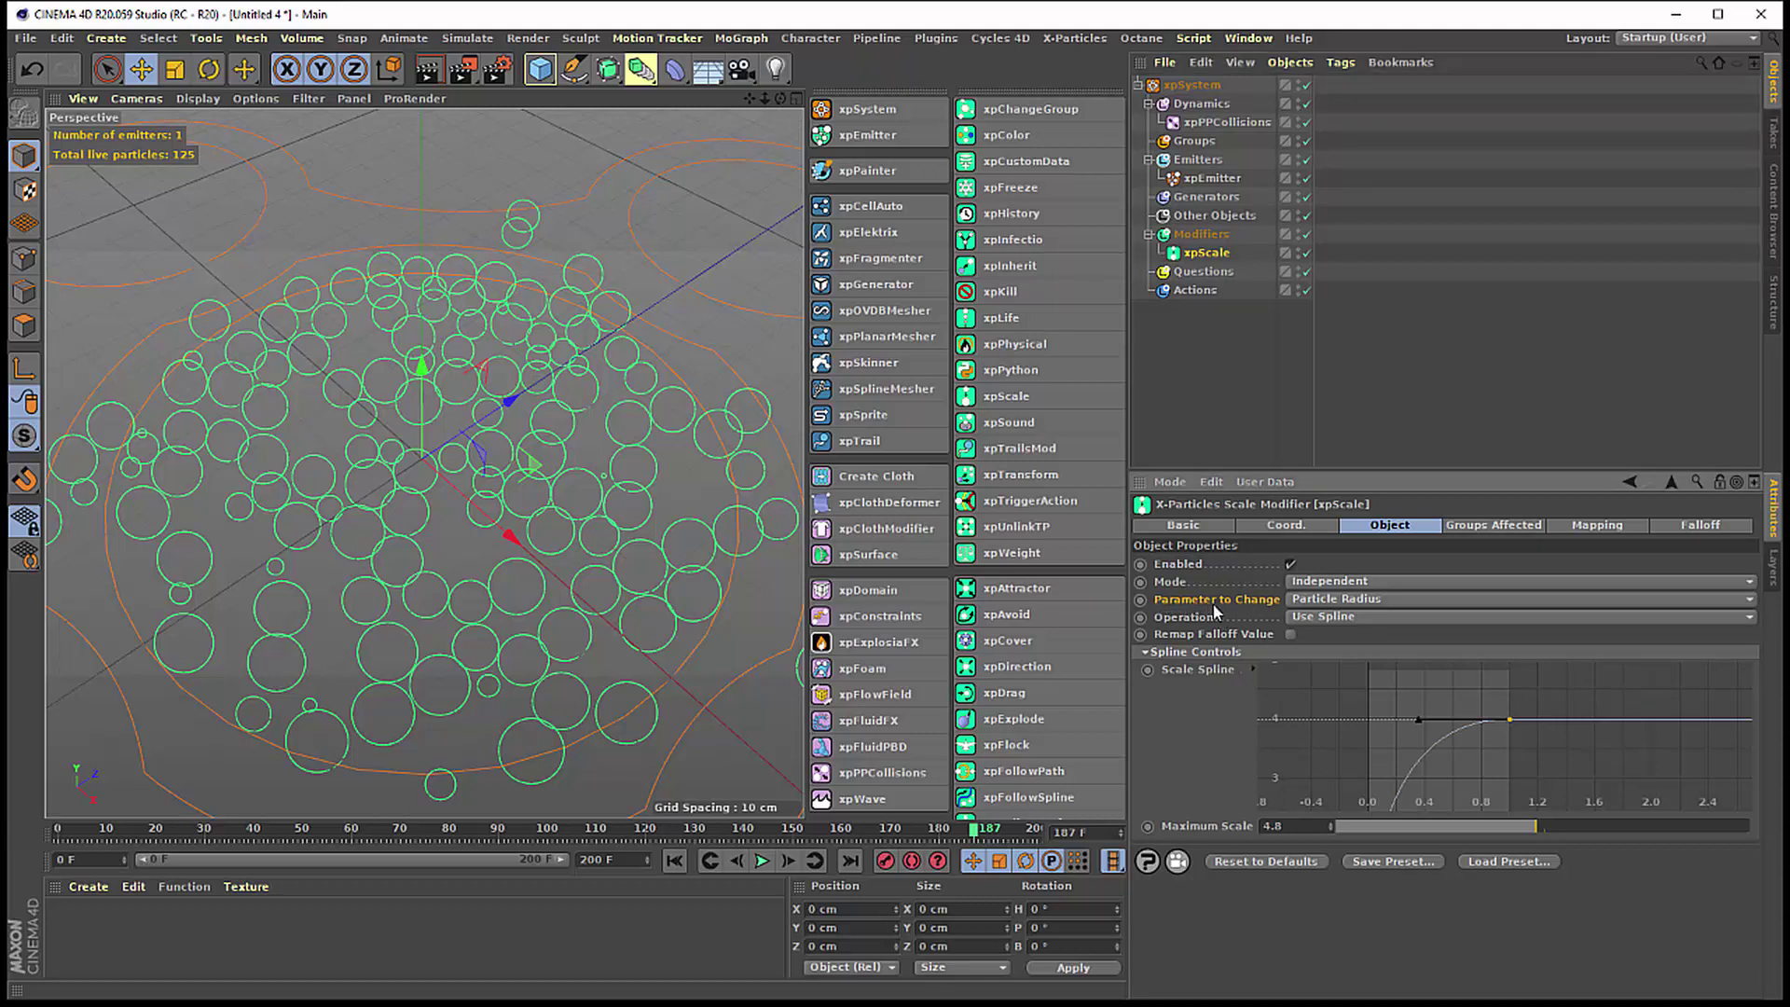
pyautogui.click(1318, 608)
pyautogui.click(1328, 644)
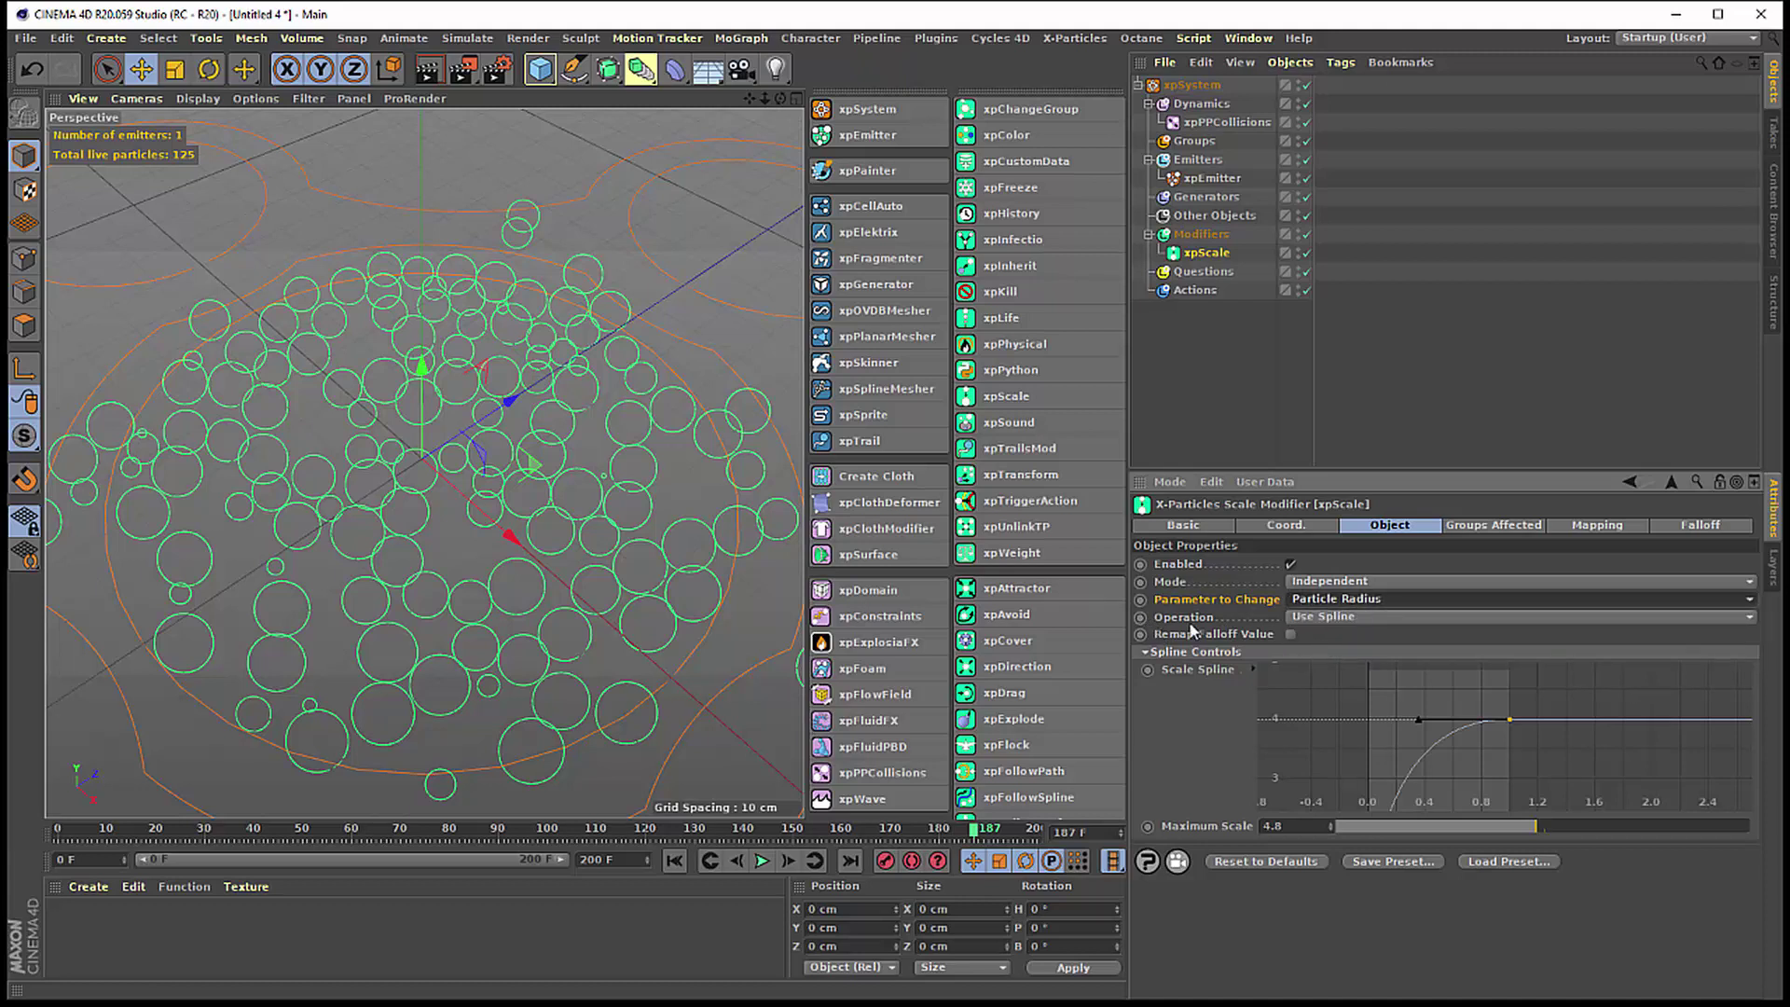
pyautogui.click(1191, 620)
pyautogui.click(1303, 619)
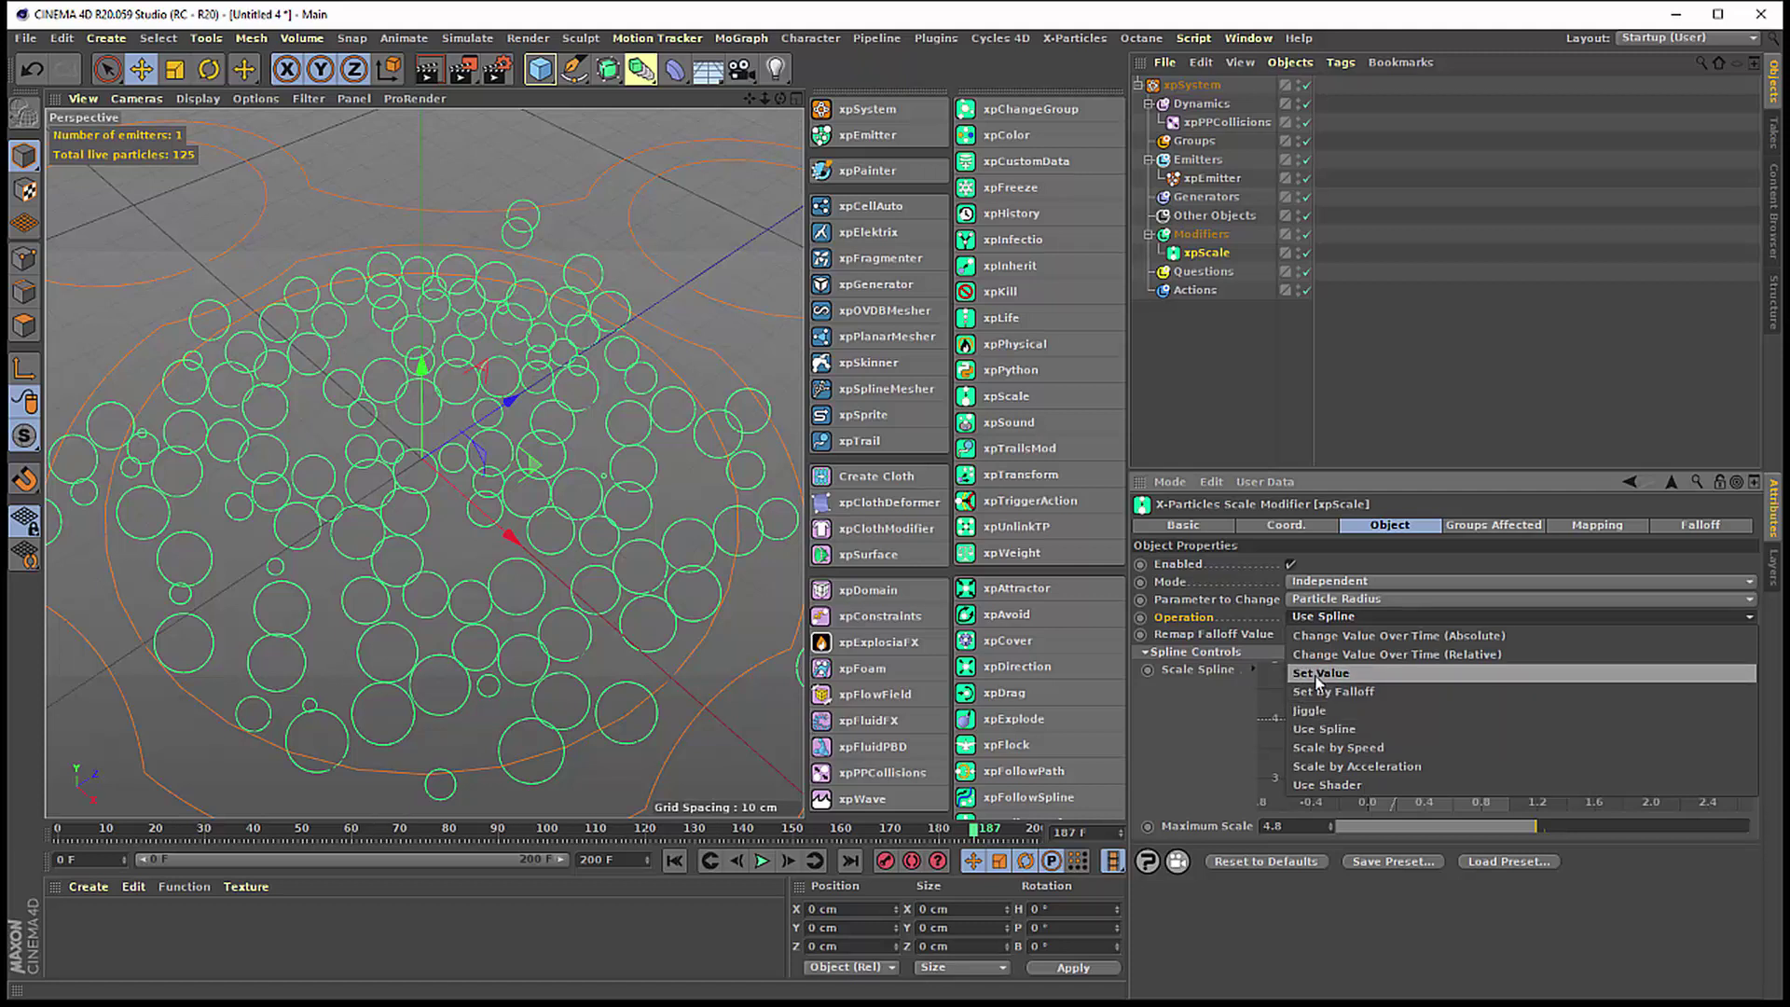
# - Switch xpScale's Operation to Set Value with a 2 cm Radius Value and replay
pyautogui.click(1317, 677)
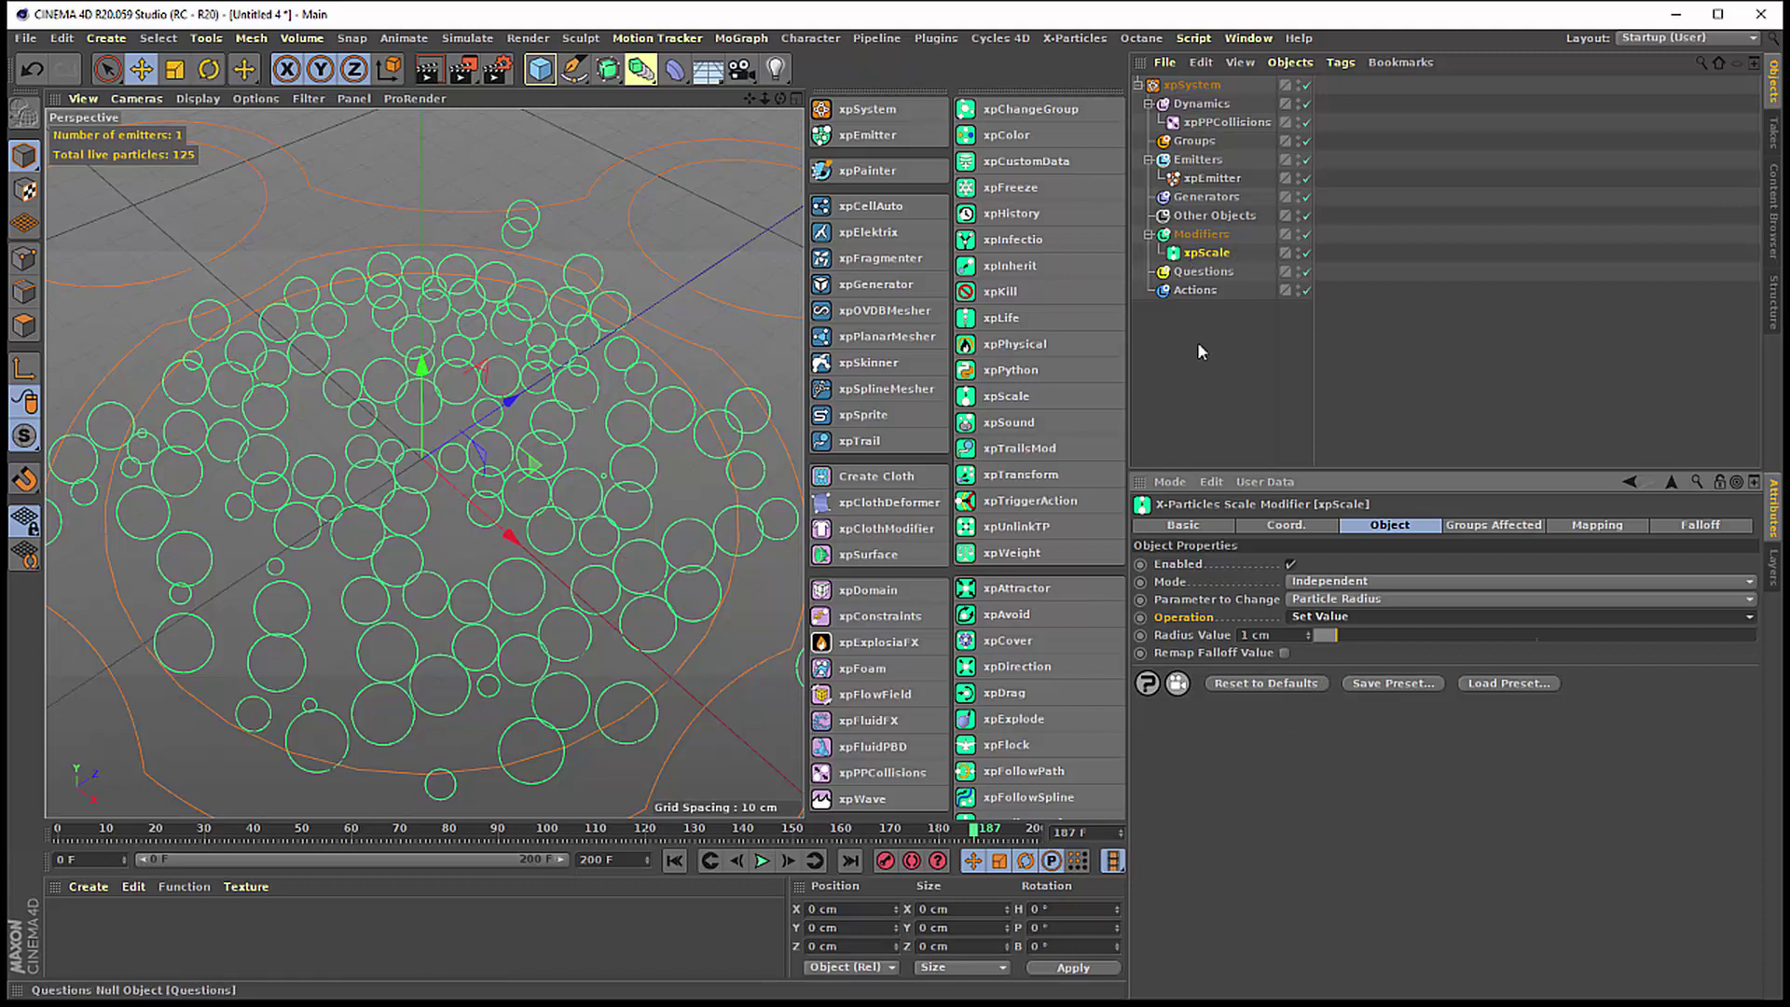
pyautogui.click(1285, 635)
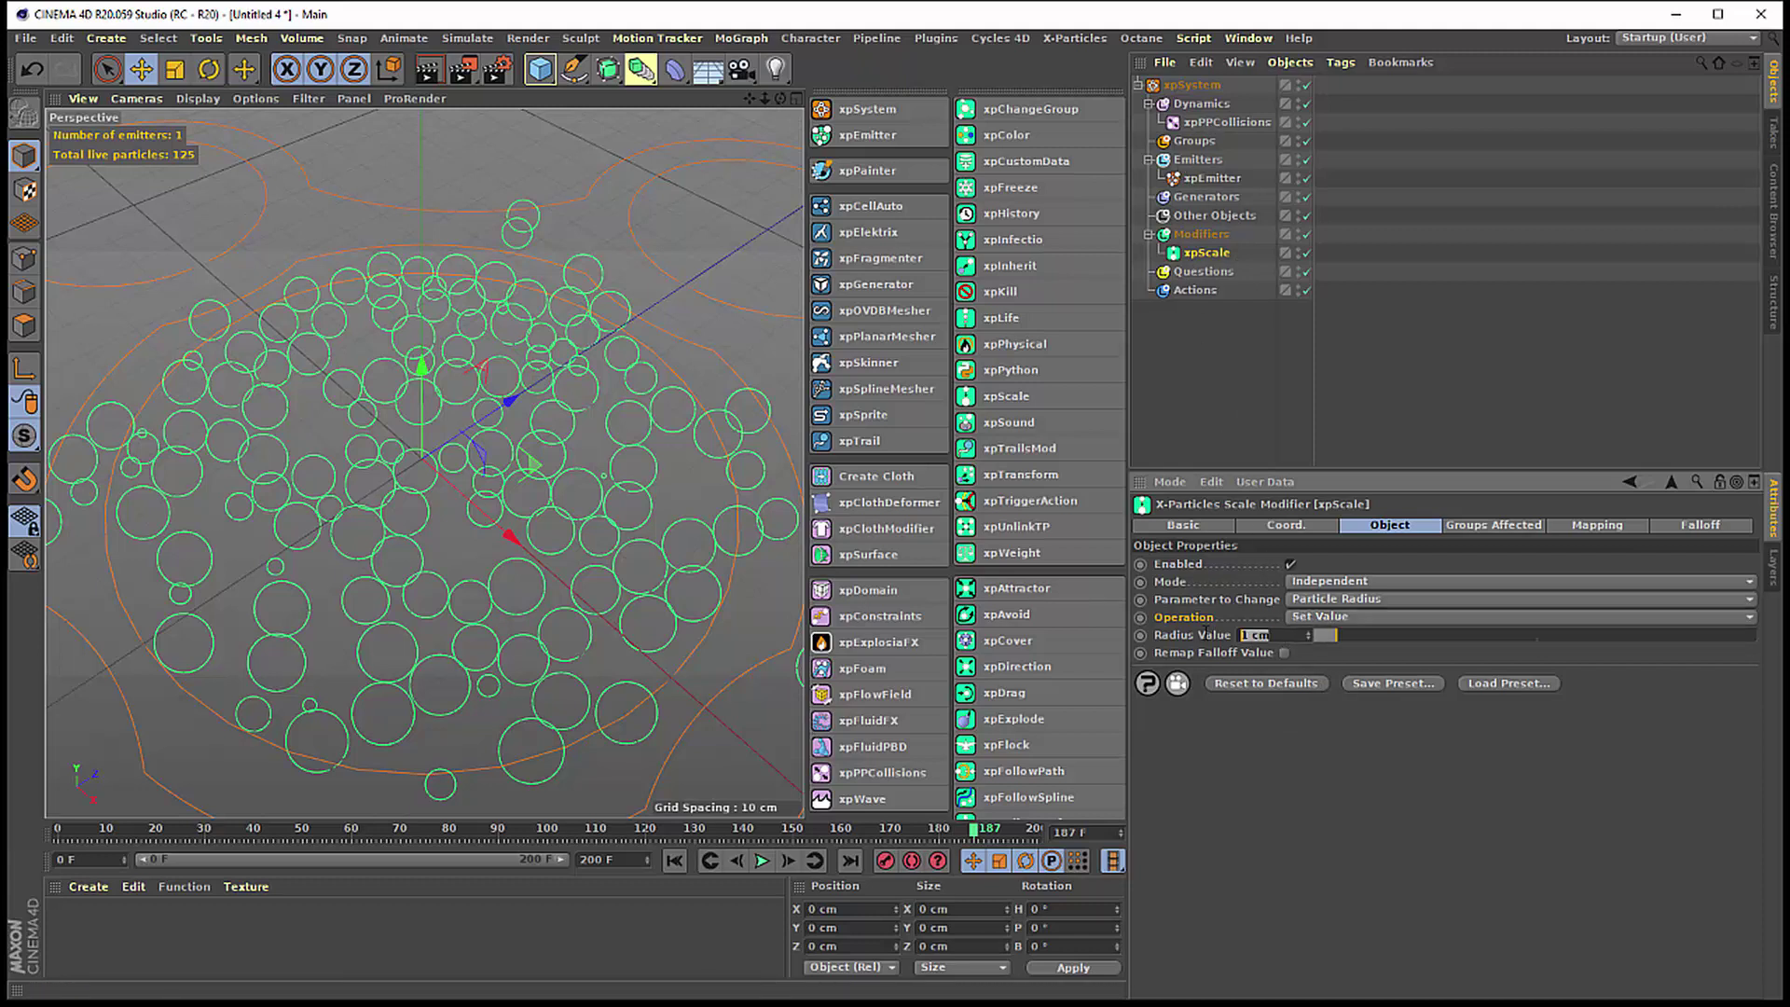
pyautogui.write('2')
pyautogui.press('Return')
pyautogui.click(675, 861)
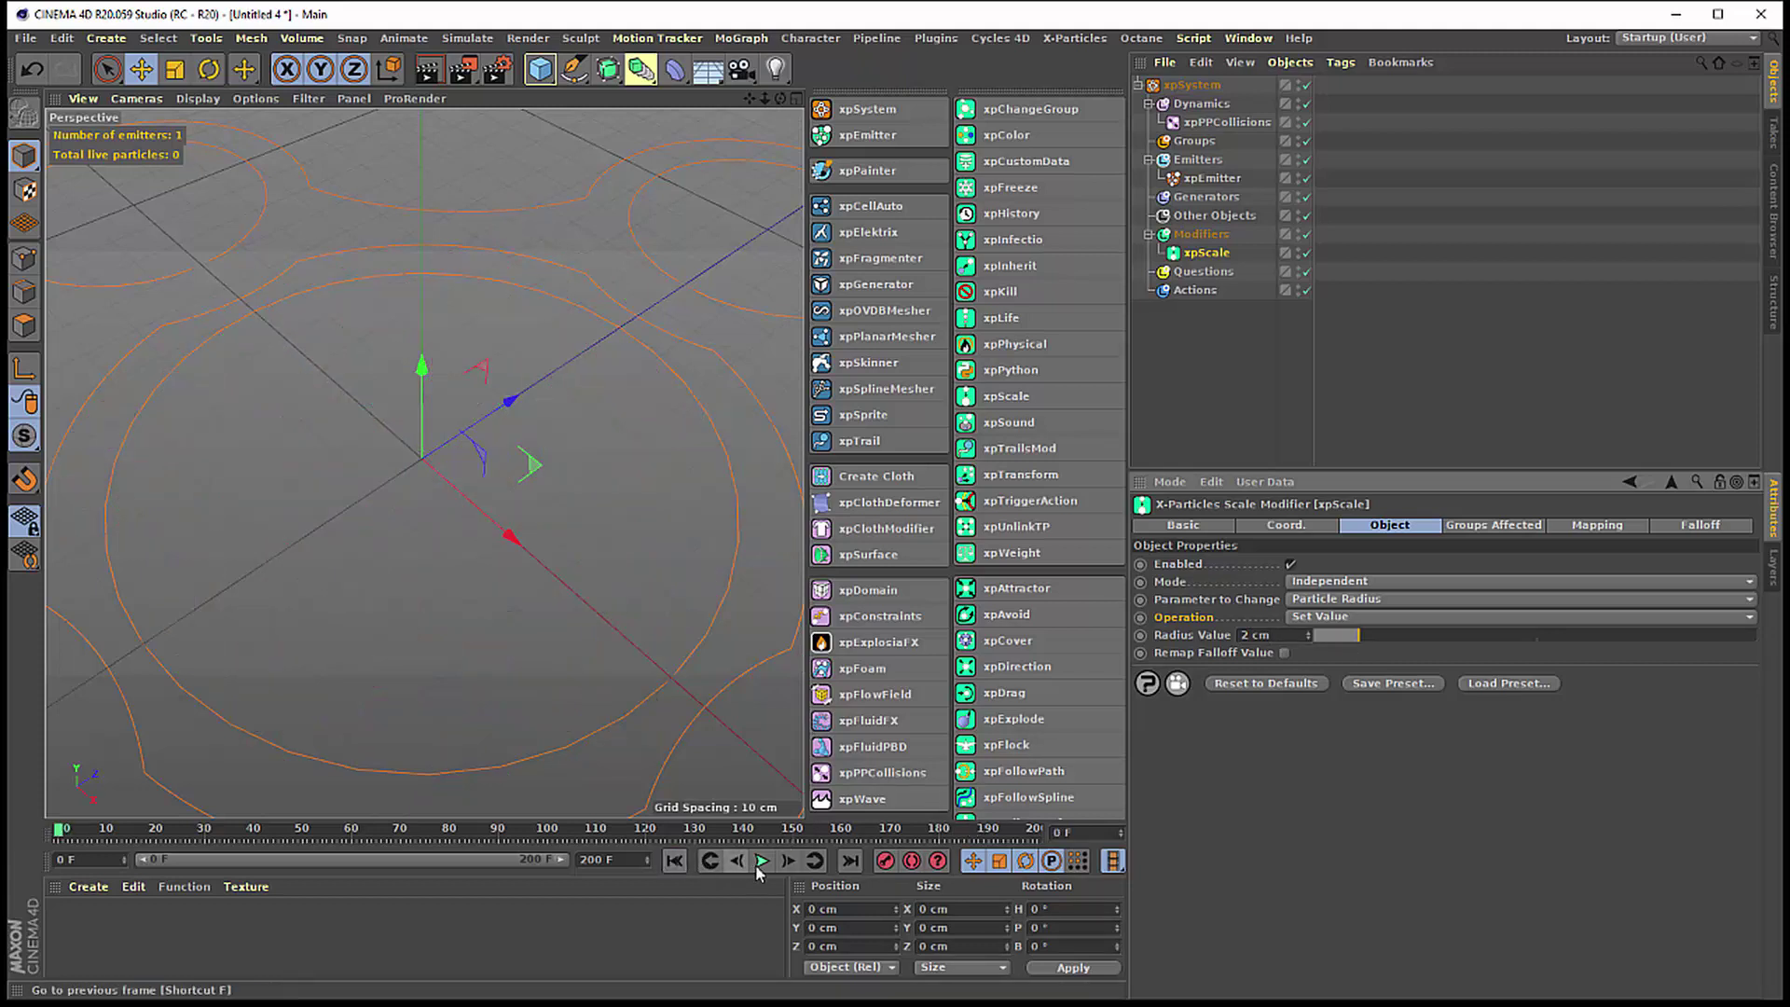
pyautogui.click(761, 862)
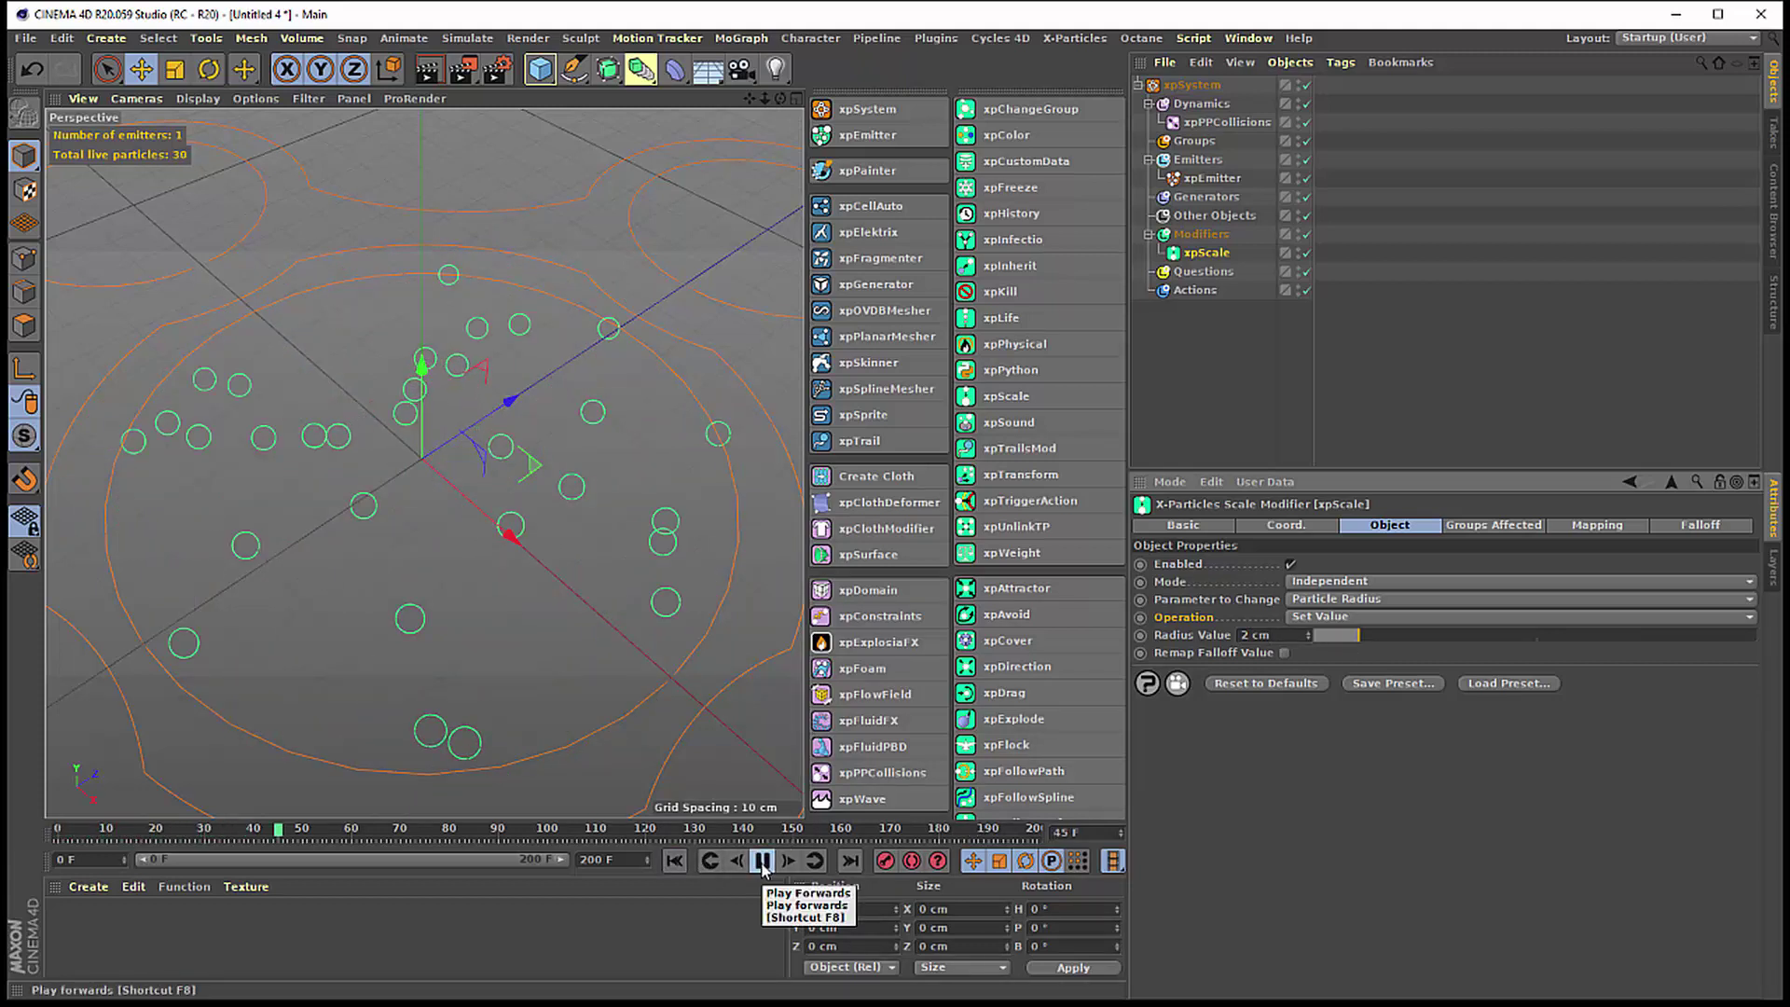
pyautogui.click(761, 861)
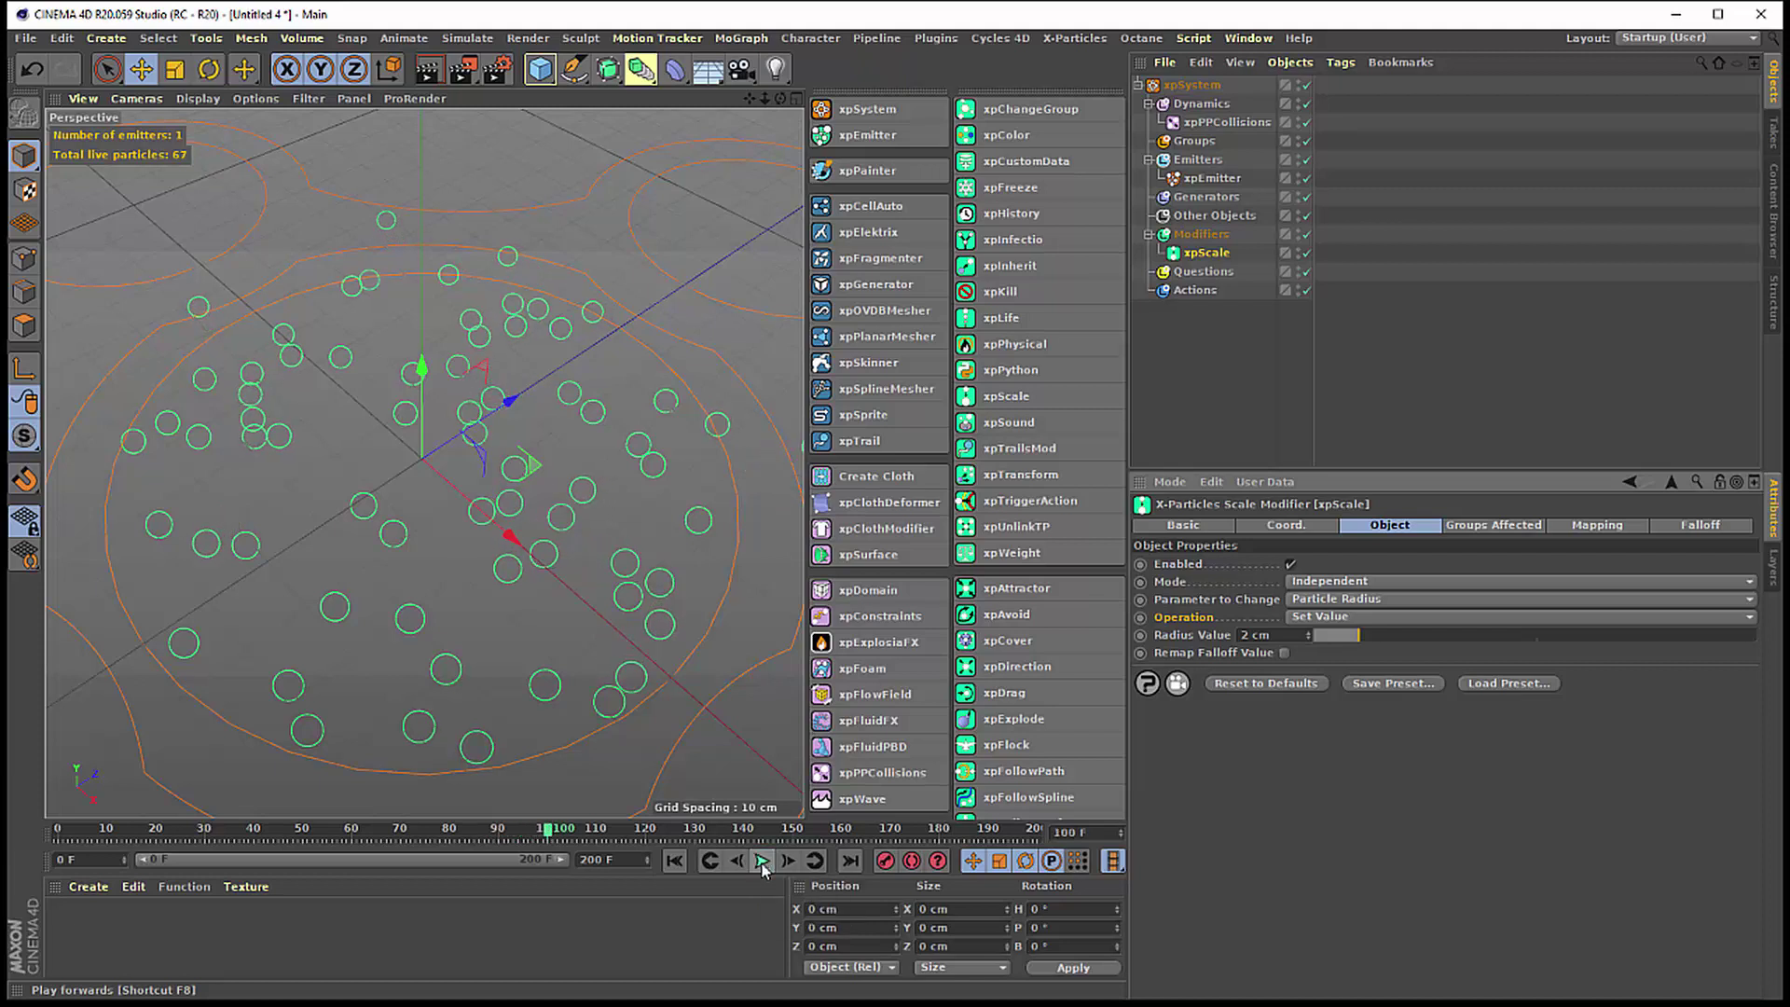
# - Disable xpPPCollisions, replay to frame 50, and review the emitter and xpScale settings
pyautogui.click(1305, 124)
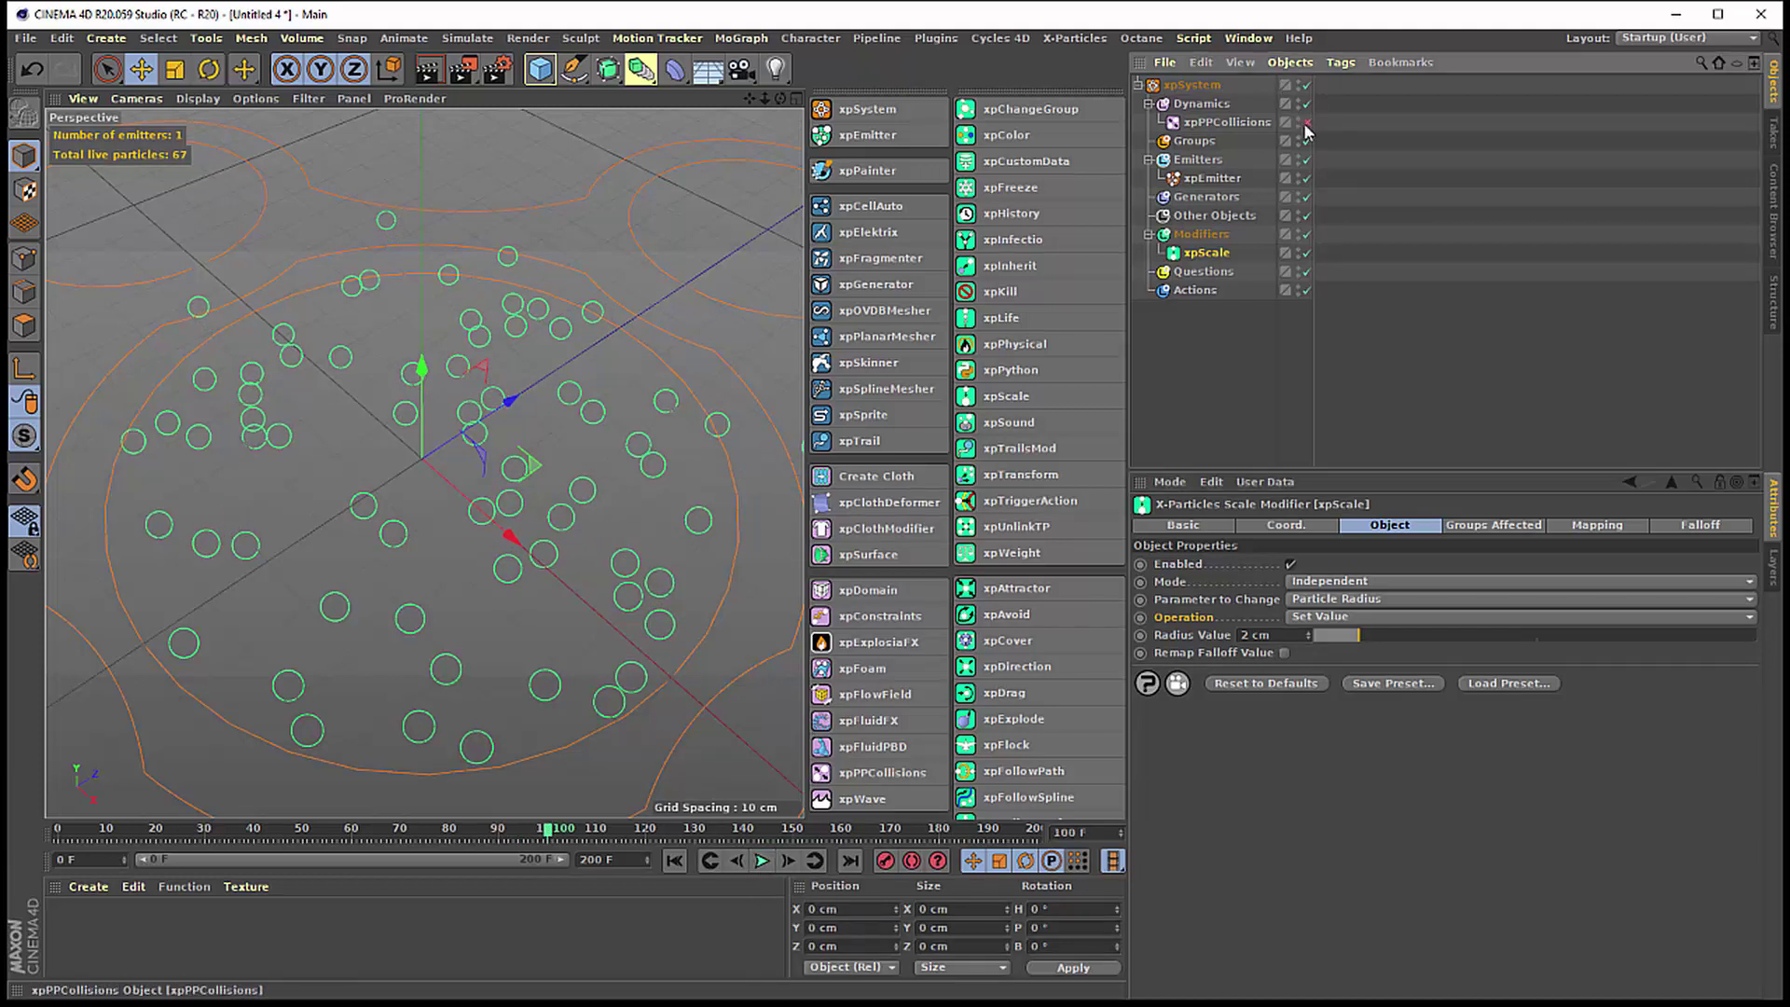
pyautogui.click(674, 860)
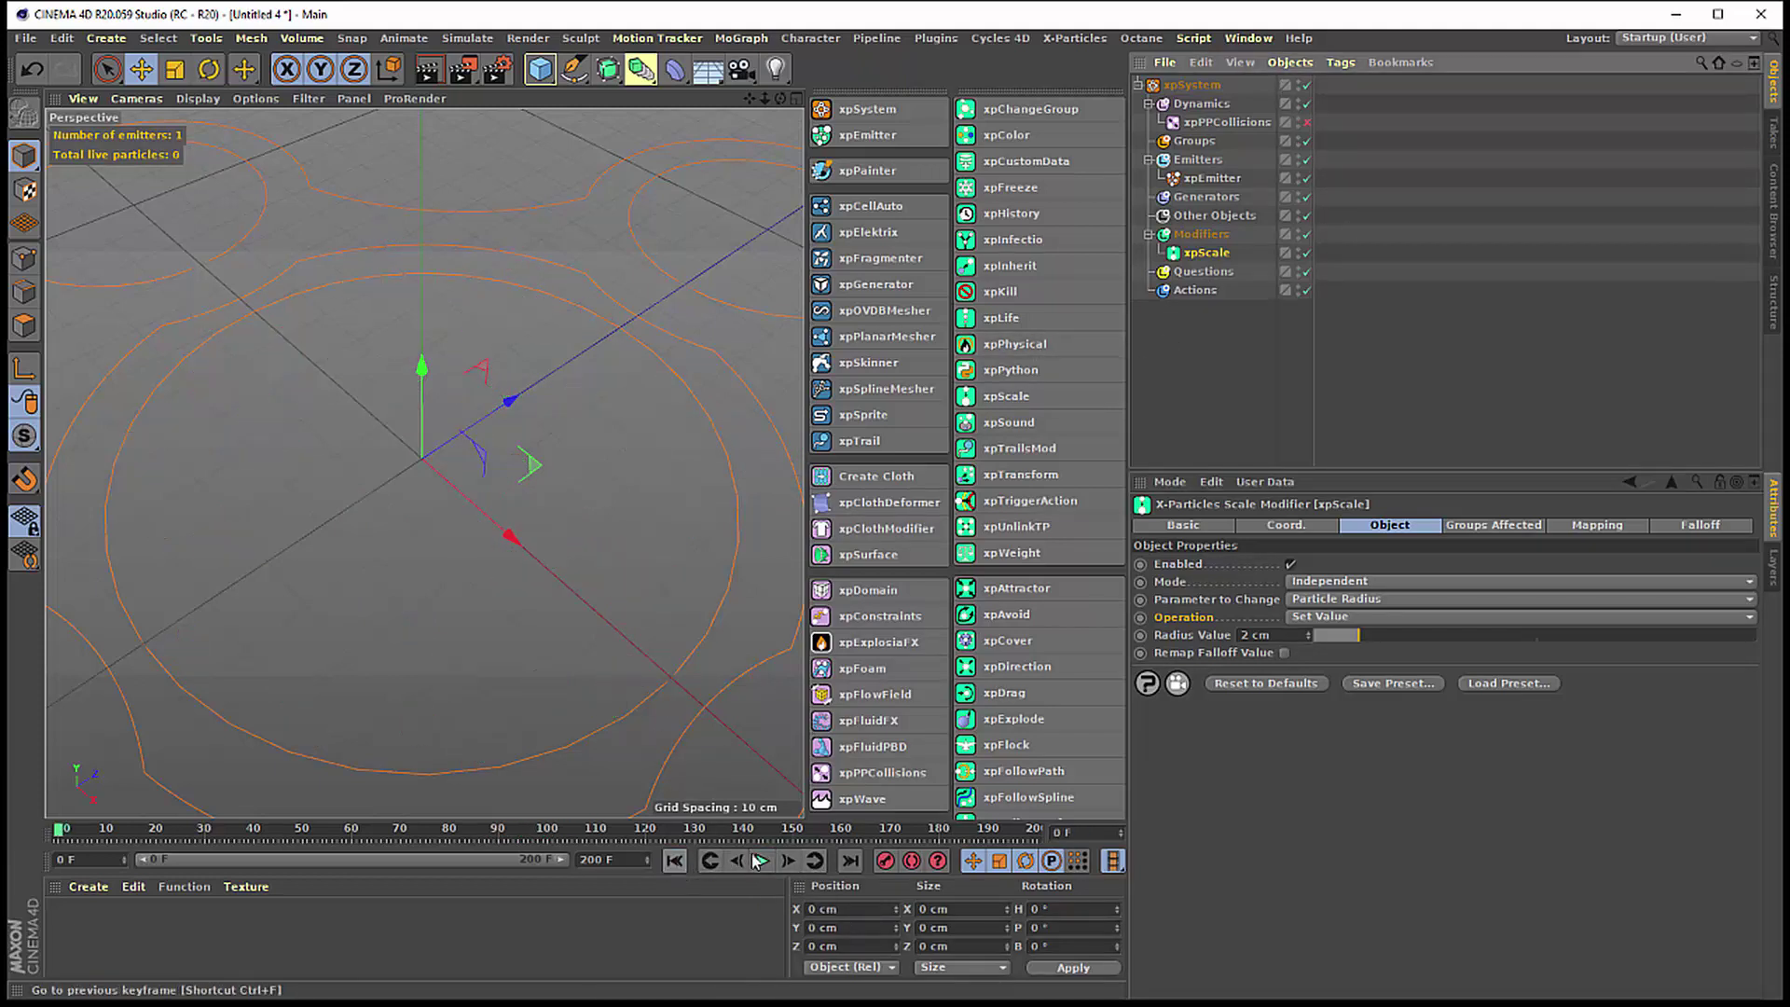
pyautogui.click(761, 861)
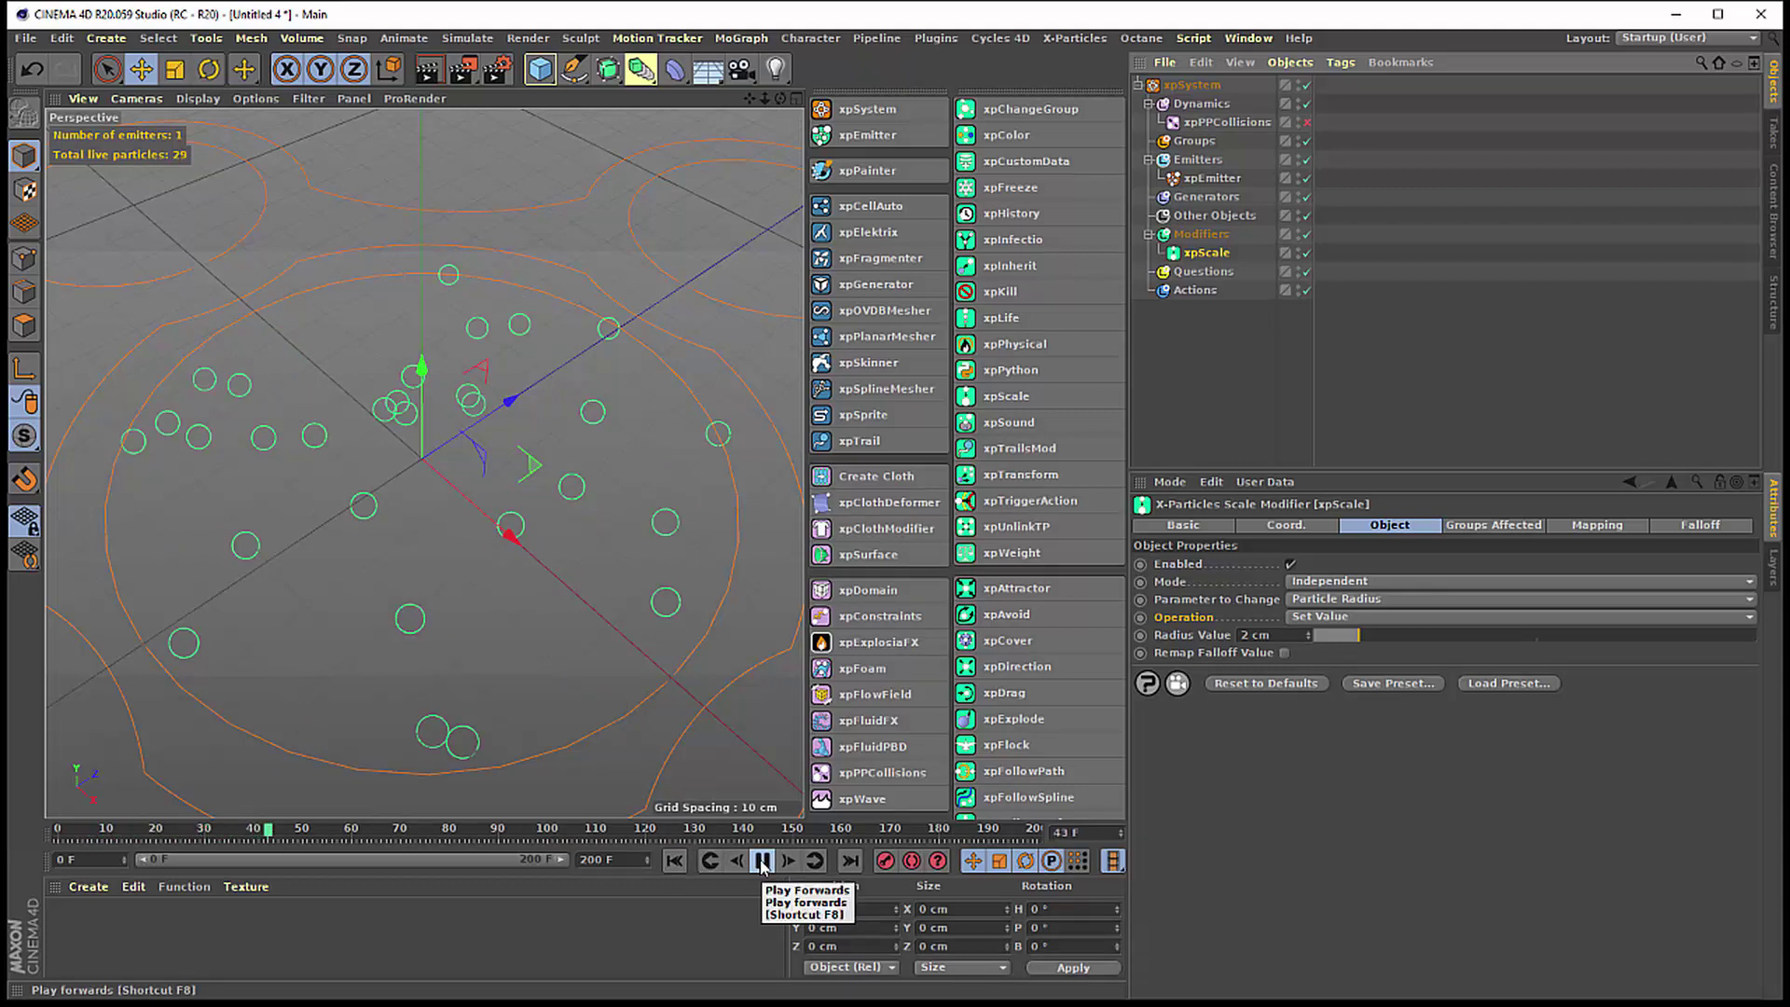
pyautogui.click(761, 862)
pyautogui.click(1208, 179)
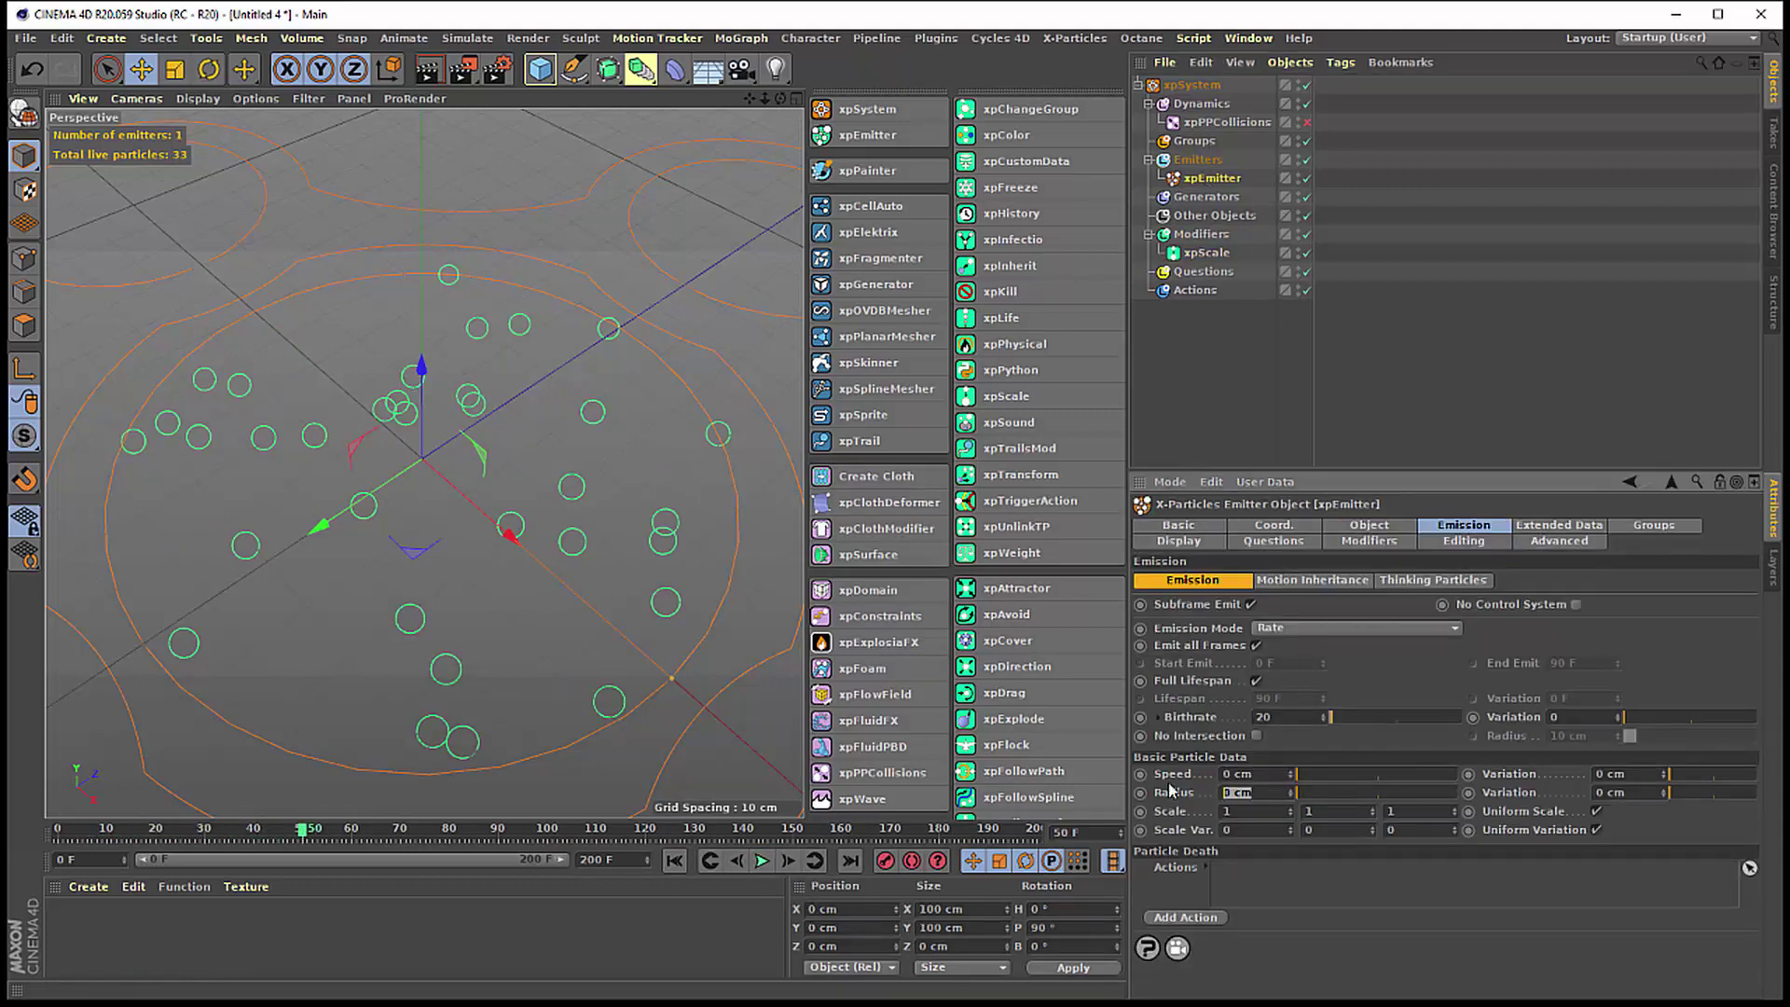
pyautogui.click(1210, 253)
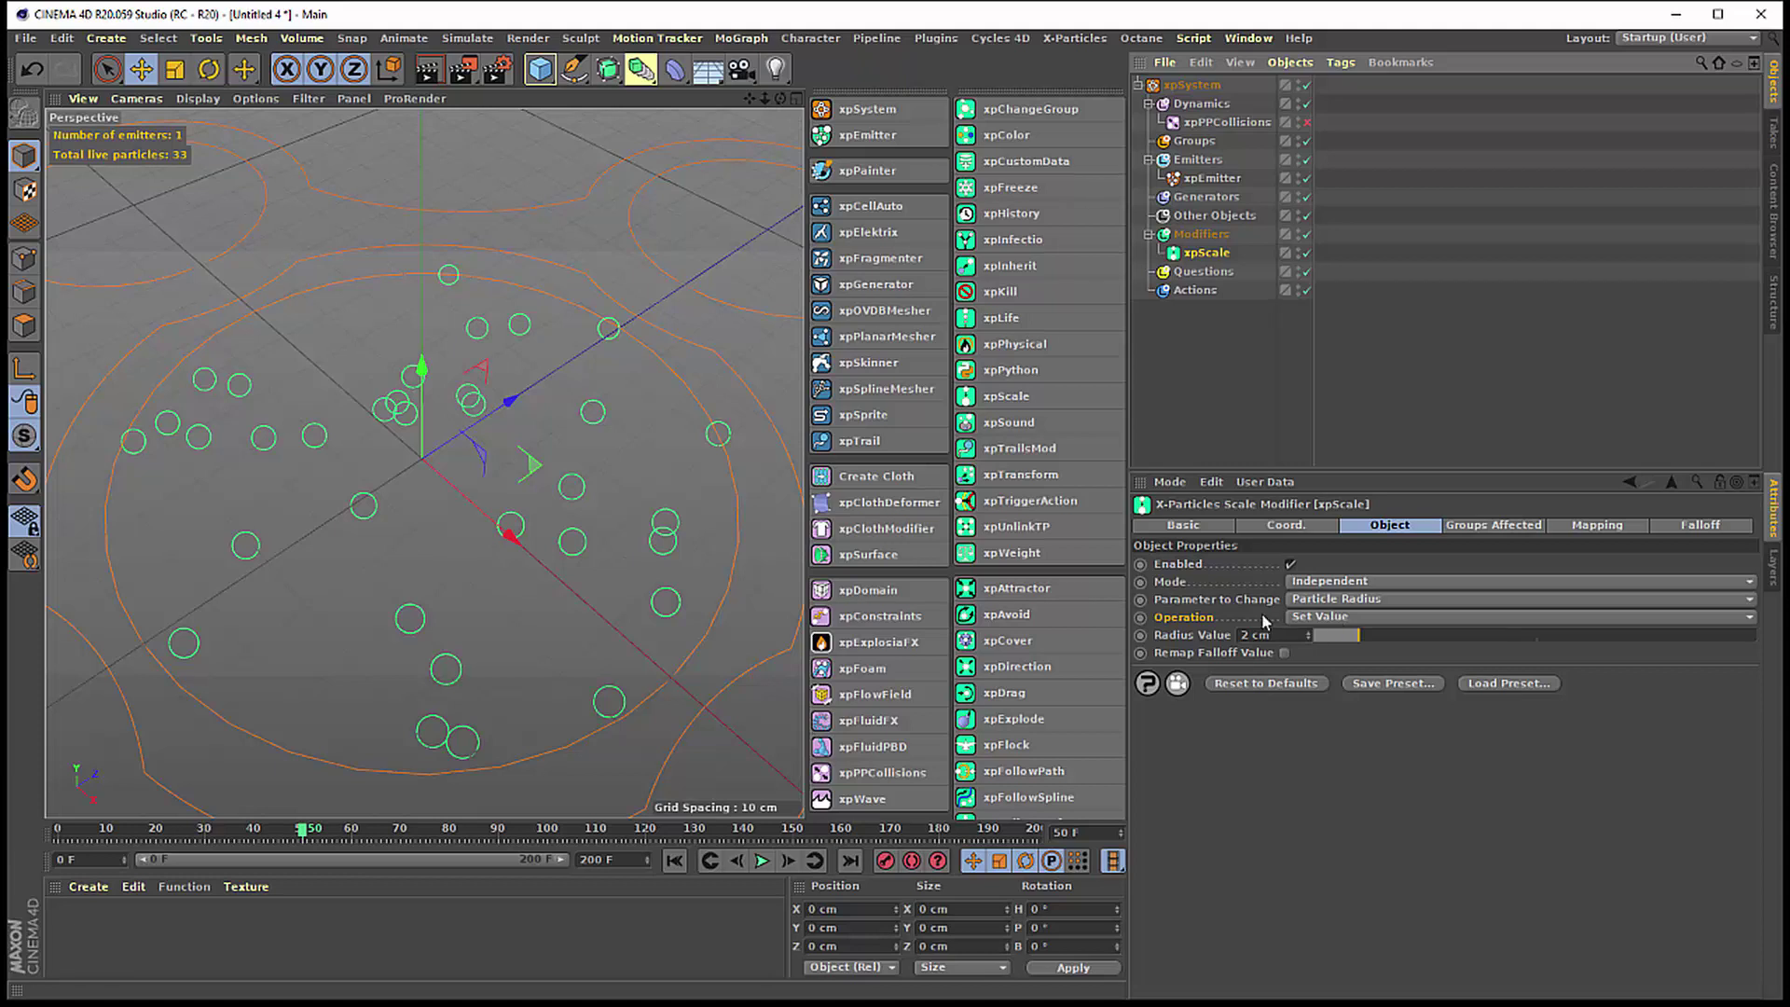
# - Keep Particle Radius, raise the Radius Value to 4.7 cm, and replay the simulation
pyautogui.click(1386, 600)
pyautogui.click(1377, 637)
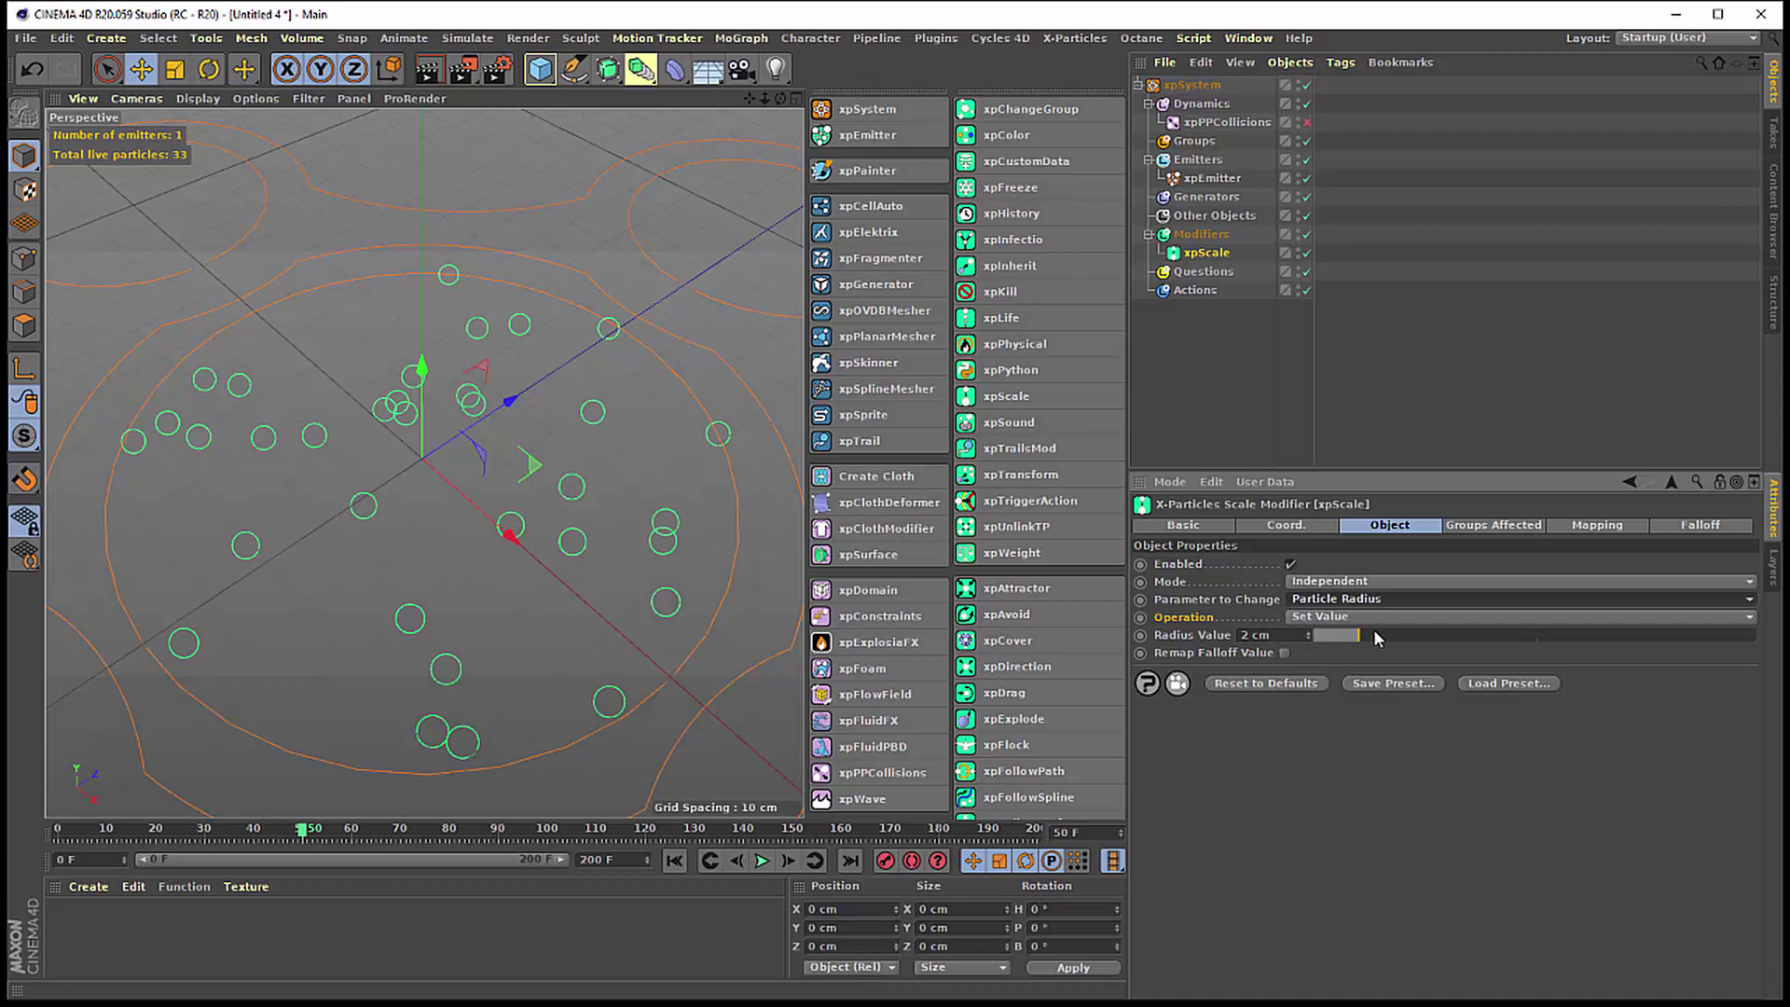
pyautogui.moveTo(1374, 638); pyautogui.dragTo(1418, 638)
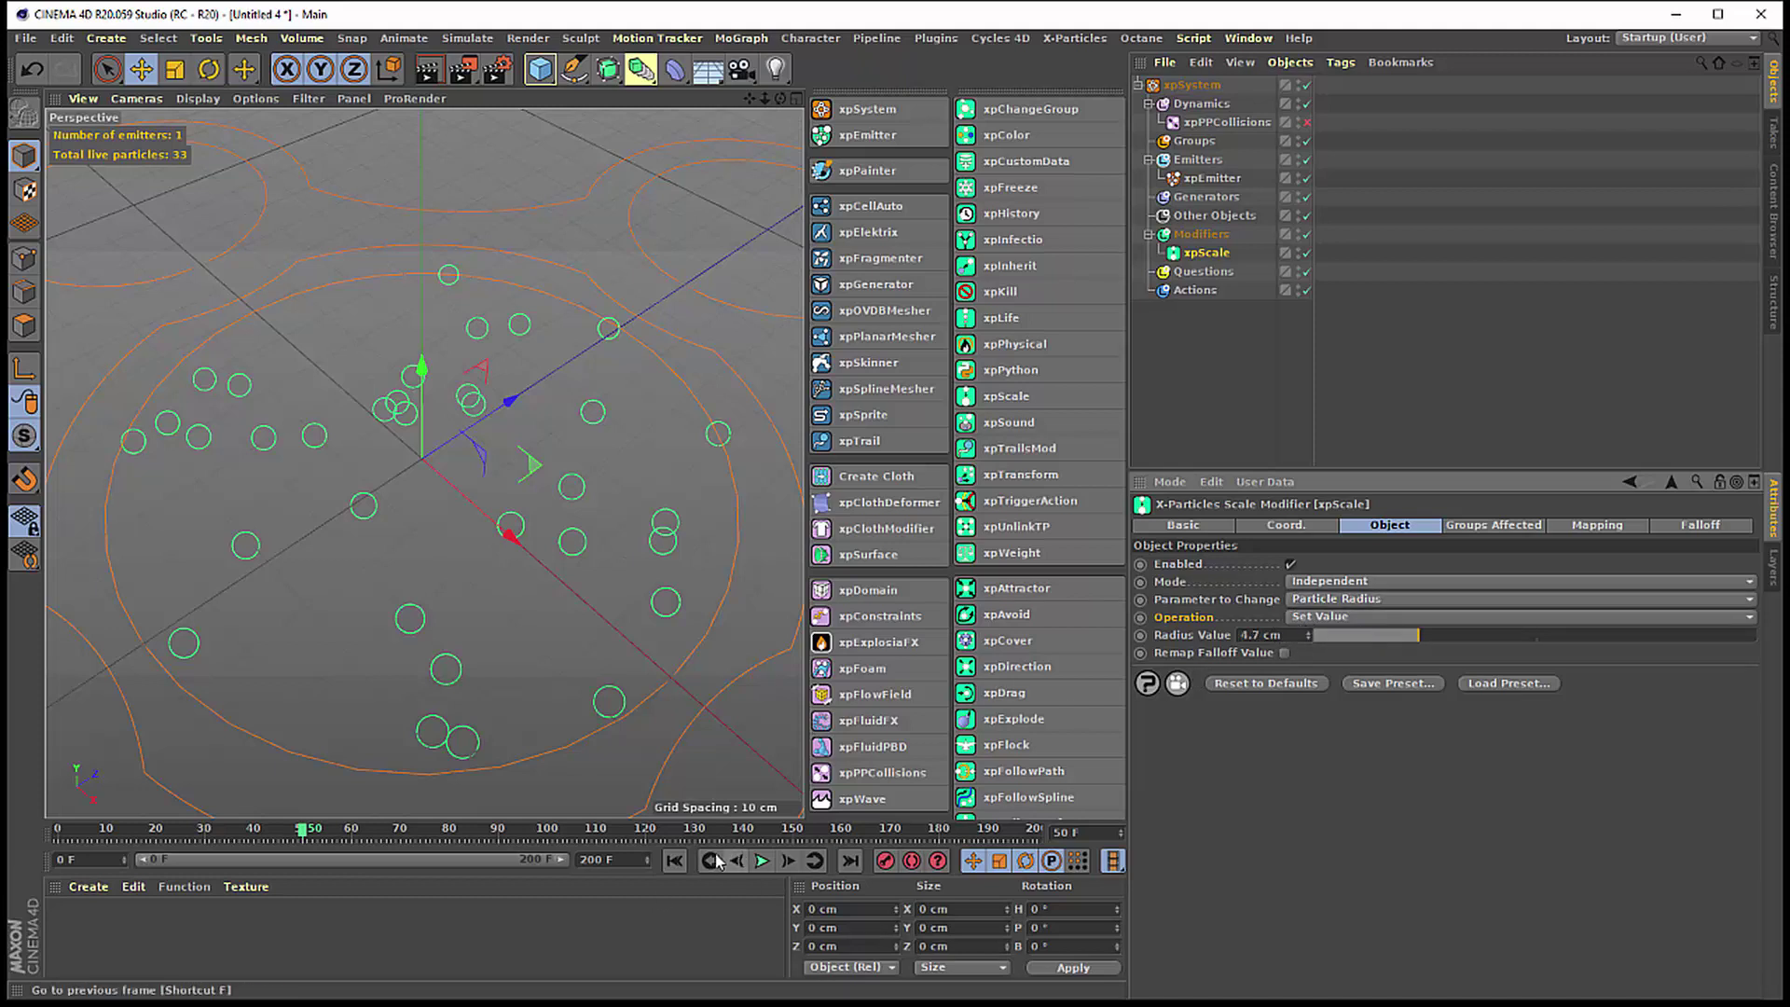
pyautogui.click(674, 860)
pyautogui.click(761, 860)
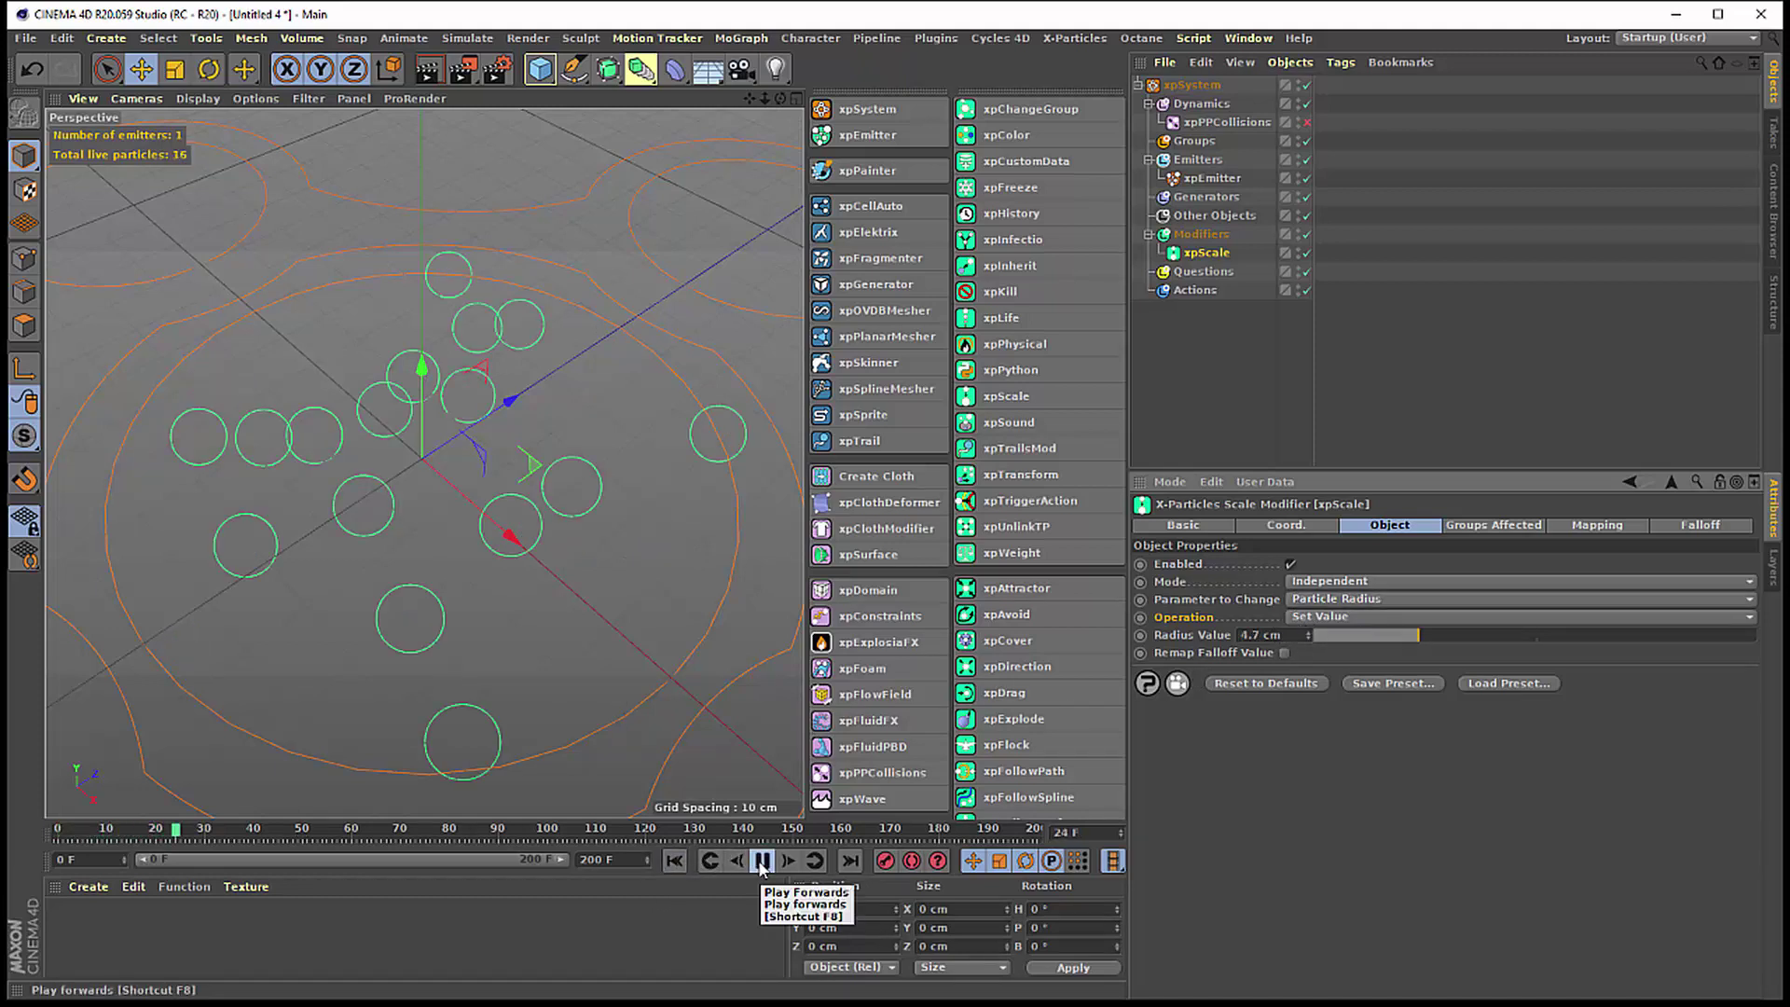
pyautogui.click(761, 860)
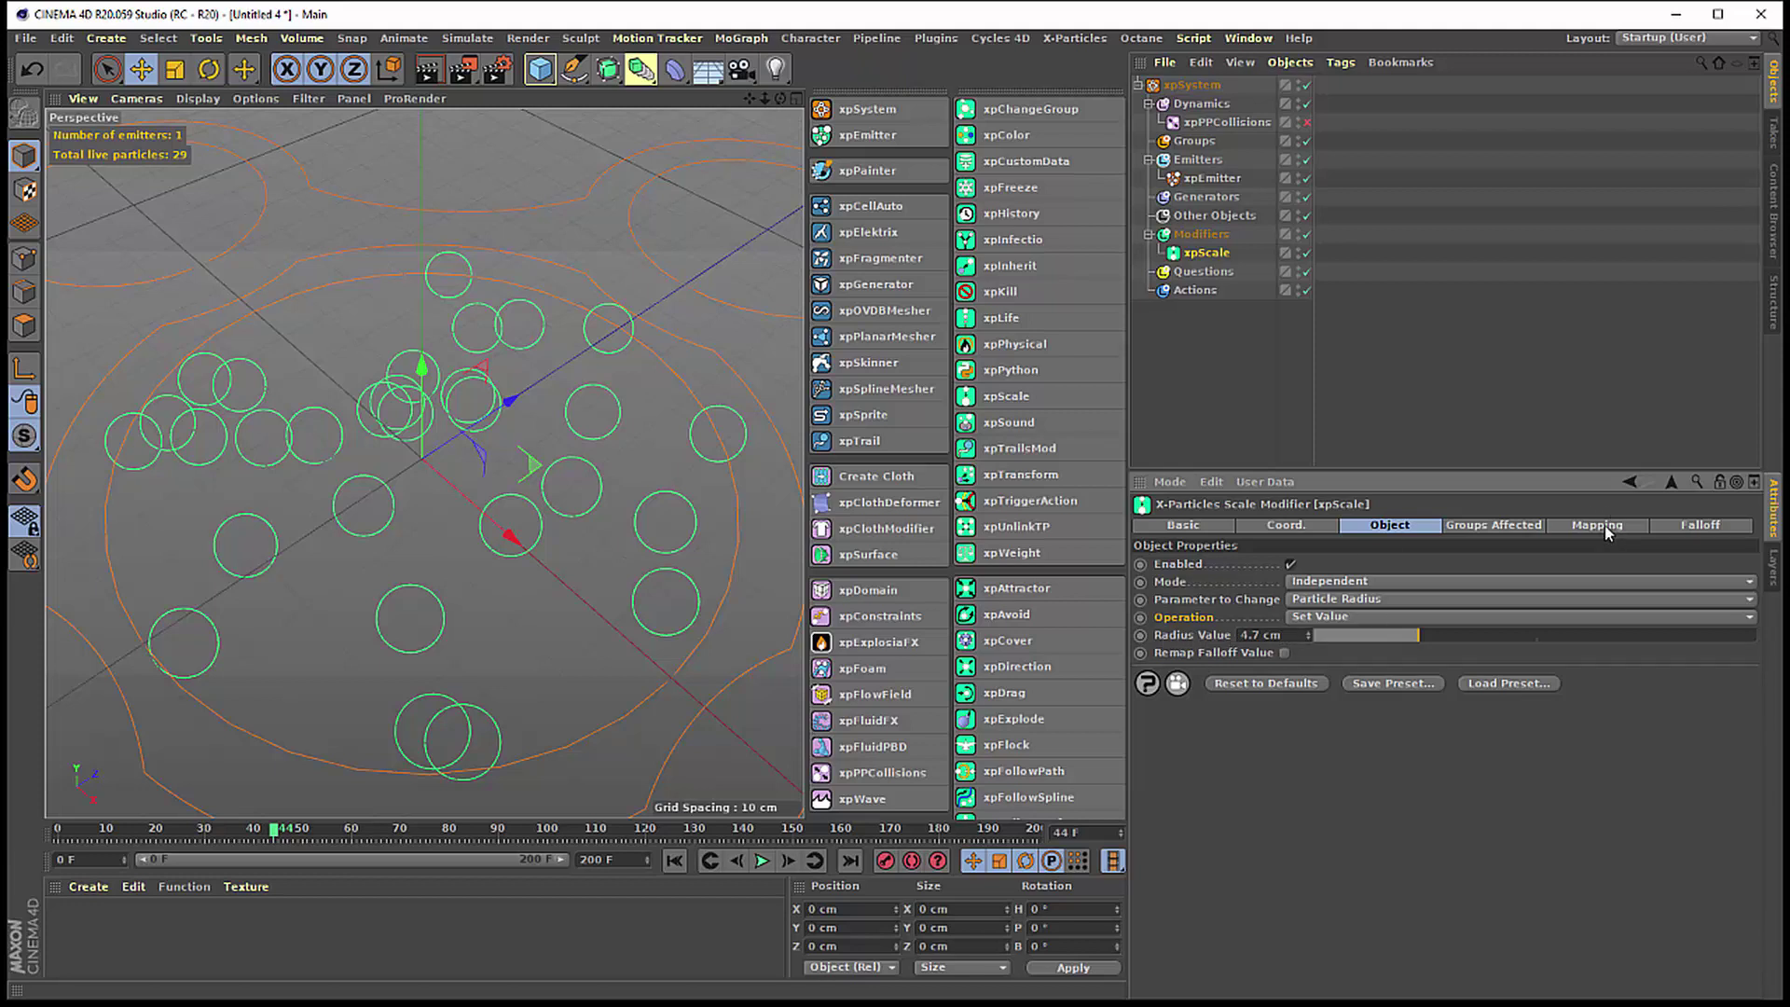
# - Edit the Radius Value field, then add a Map 1 entry on xpScale's Mapping tab
pyautogui.doubleClick(1263, 635)
pyautogui.write('1')
pyautogui.write('4')
pyautogui.write('1')
pyautogui.click(1598, 524)
pyautogui.click(1294, 566)
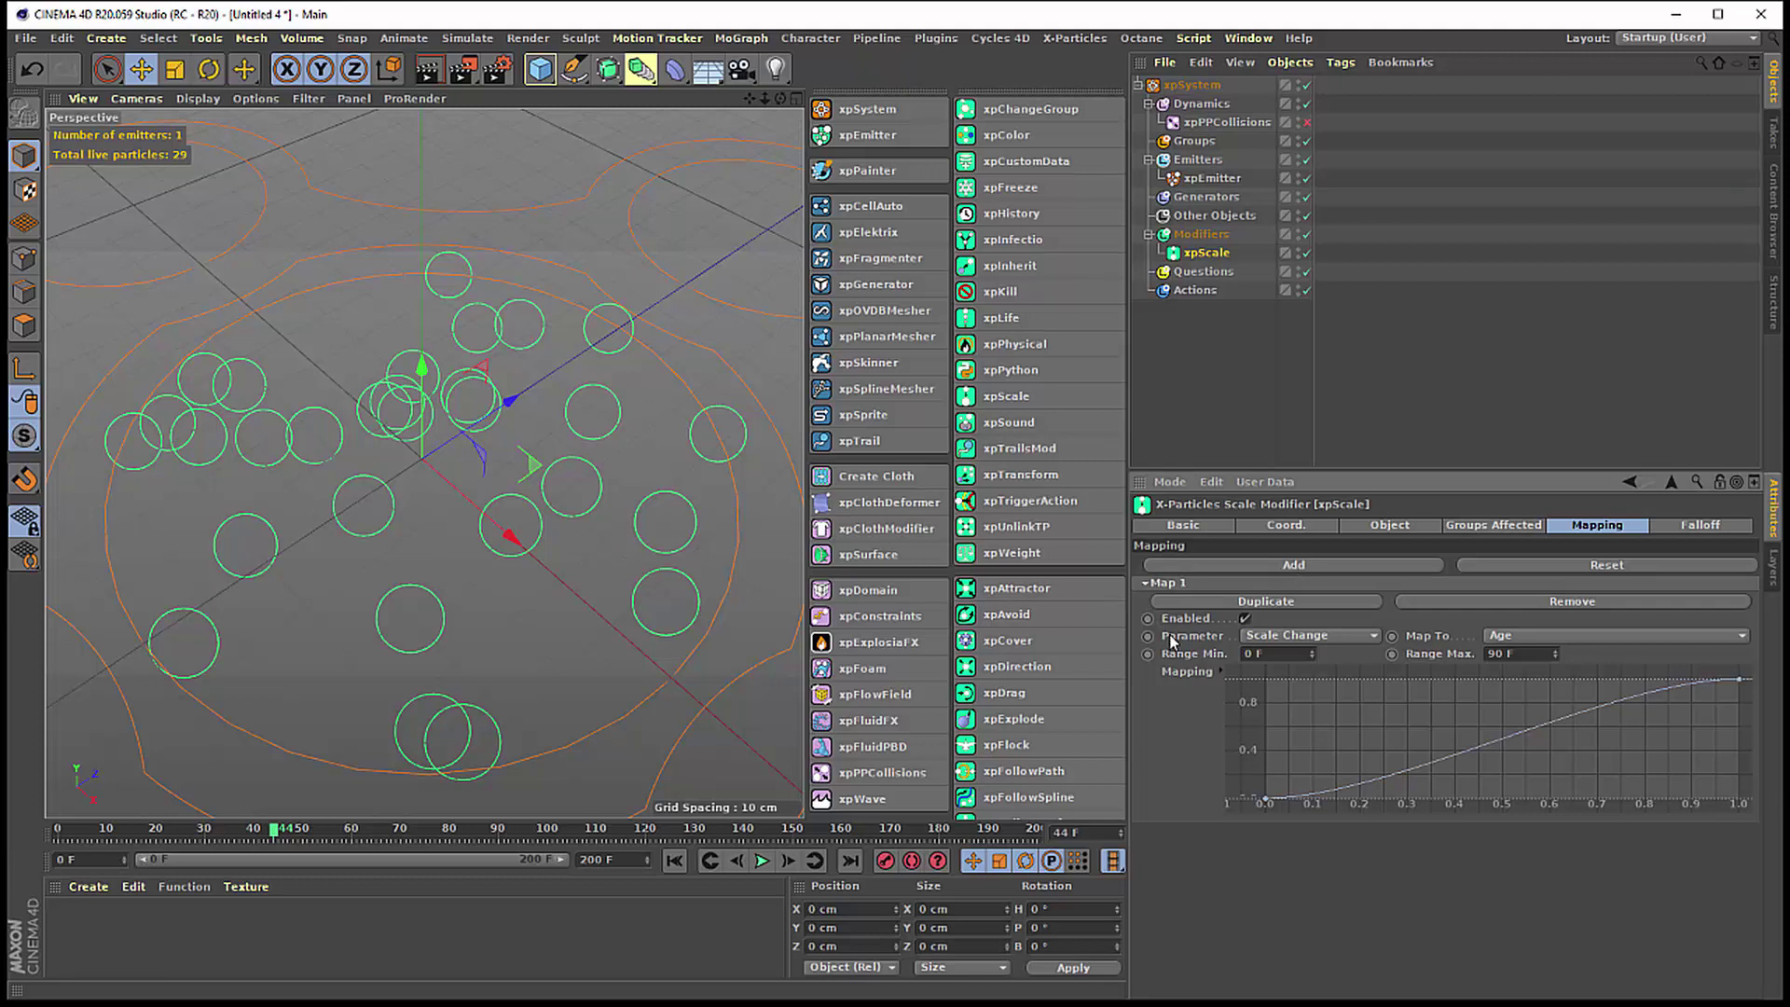
# - Make the map drive Radius Value and set the Radius Value to 5 cm
pyautogui.click(1282, 636)
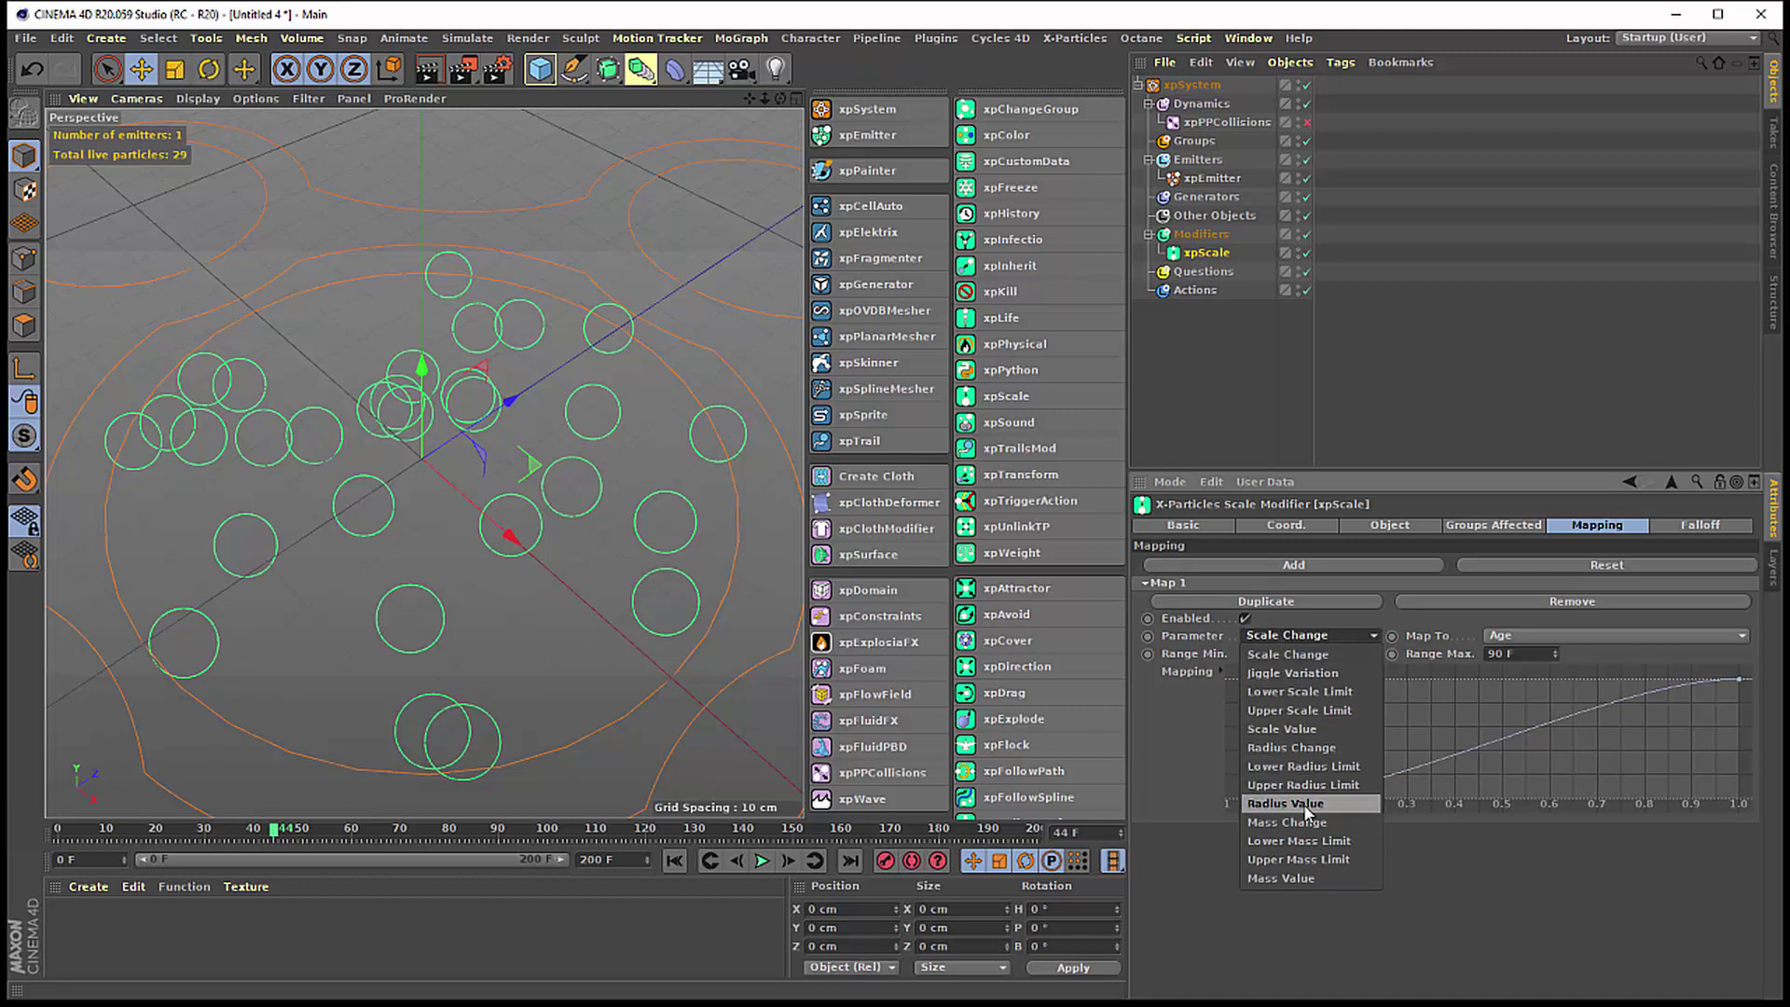
pyautogui.press('Escape')
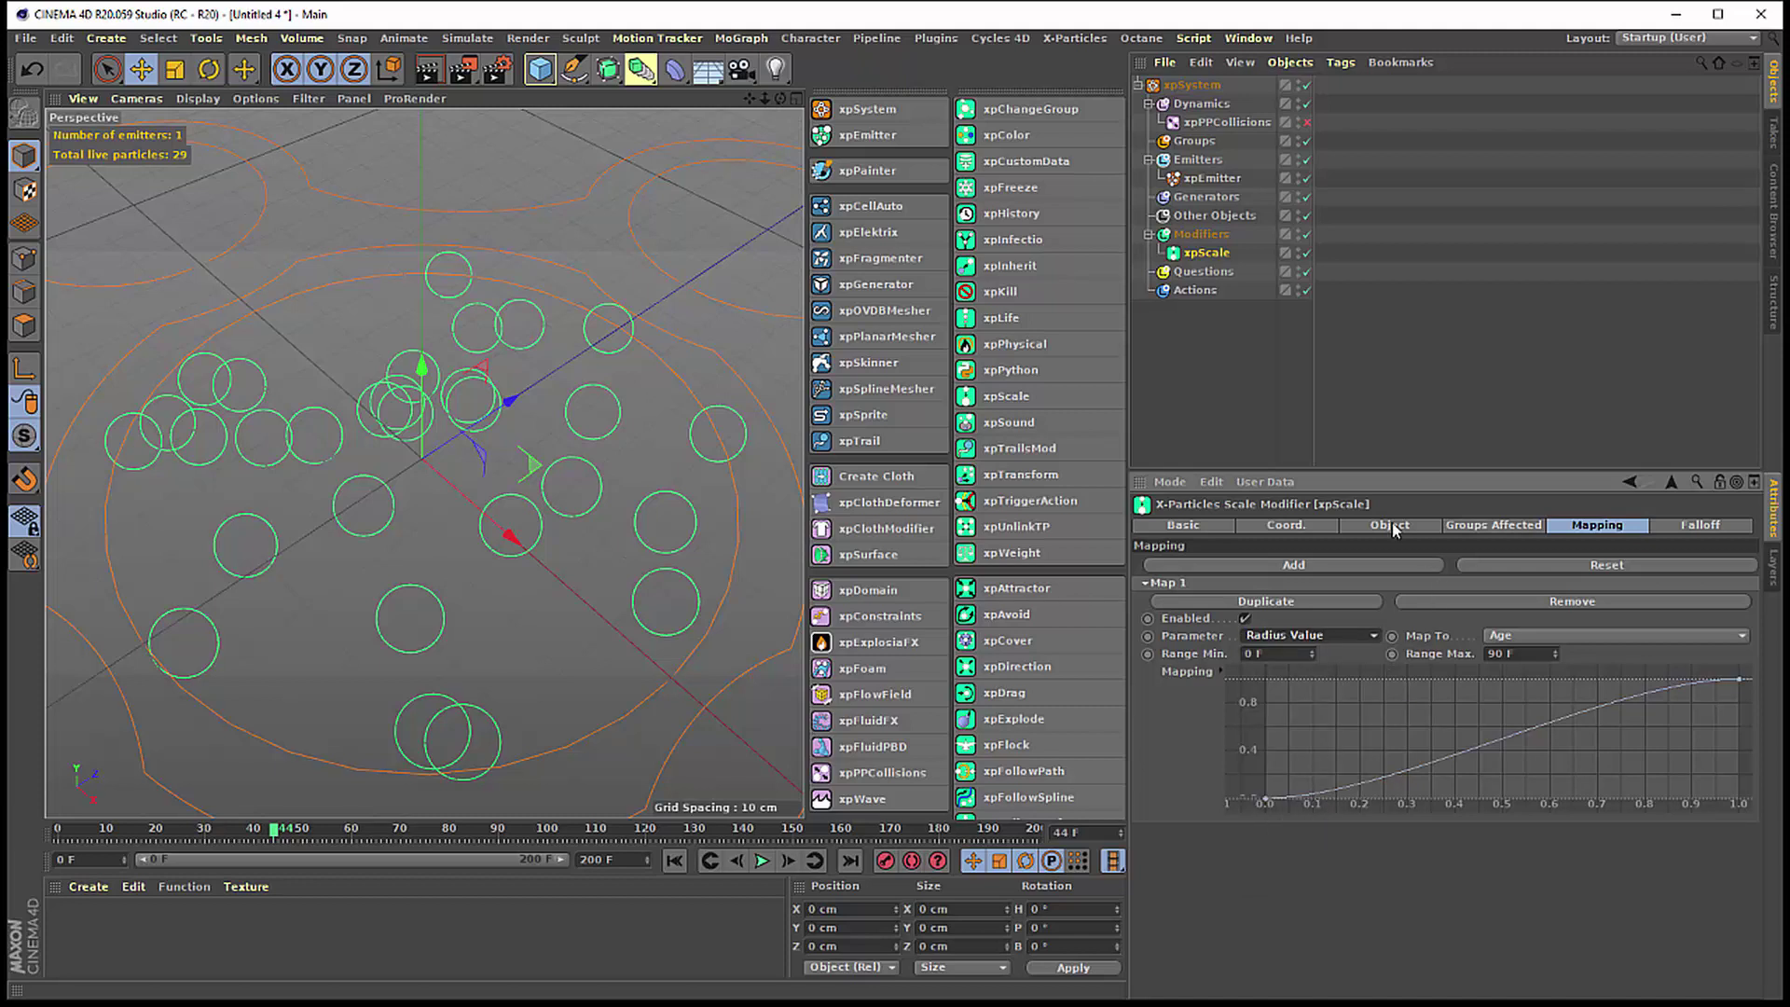
pyautogui.click(1392, 526)
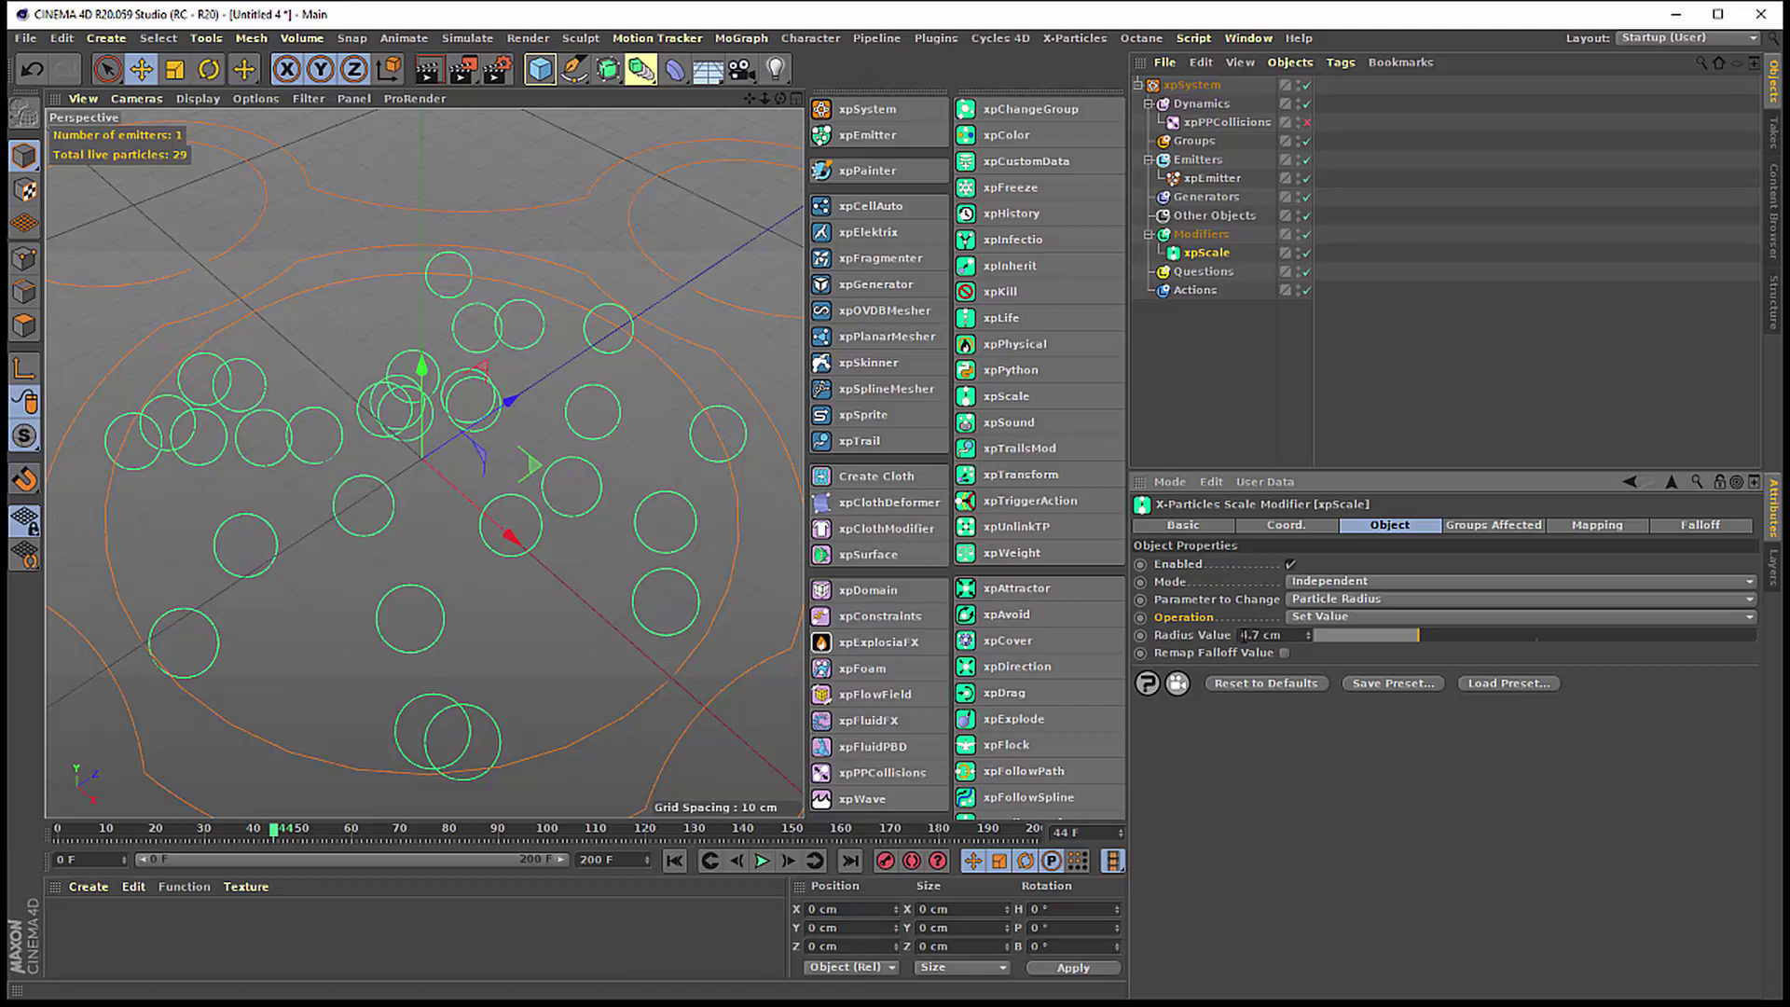
pyautogui.moveTo(1242, 635); pyautogui.dragTo(1282, 635)
pyautogui.write('5')
pyautogui.press('Return')
pyautogui.click(1592, 525)
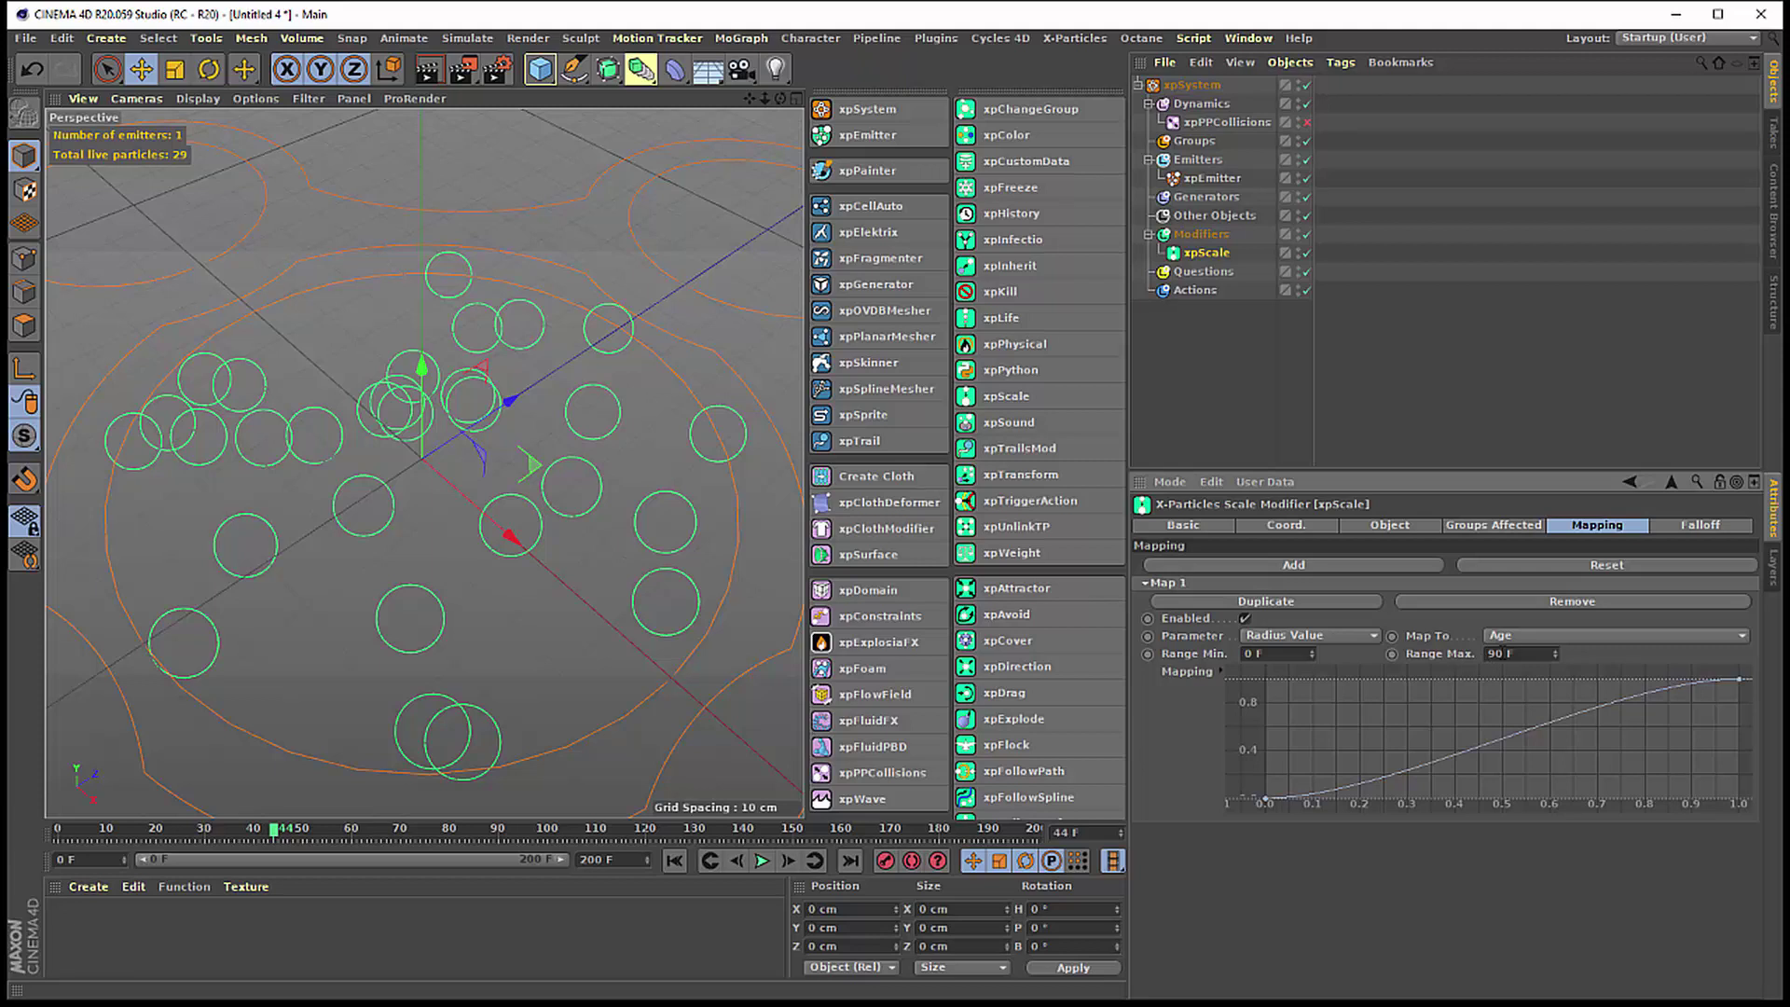
# - Set the map's age range to 0–50 F with Map To kept on Age
pyautogui.click(1259, 654)
pyautogui.press('Tab')
pyautogui.write('50')
pyautogui.click(1532, 629)
pyautogui.click(1525, 644)
pyautogui.click(1374, 527)
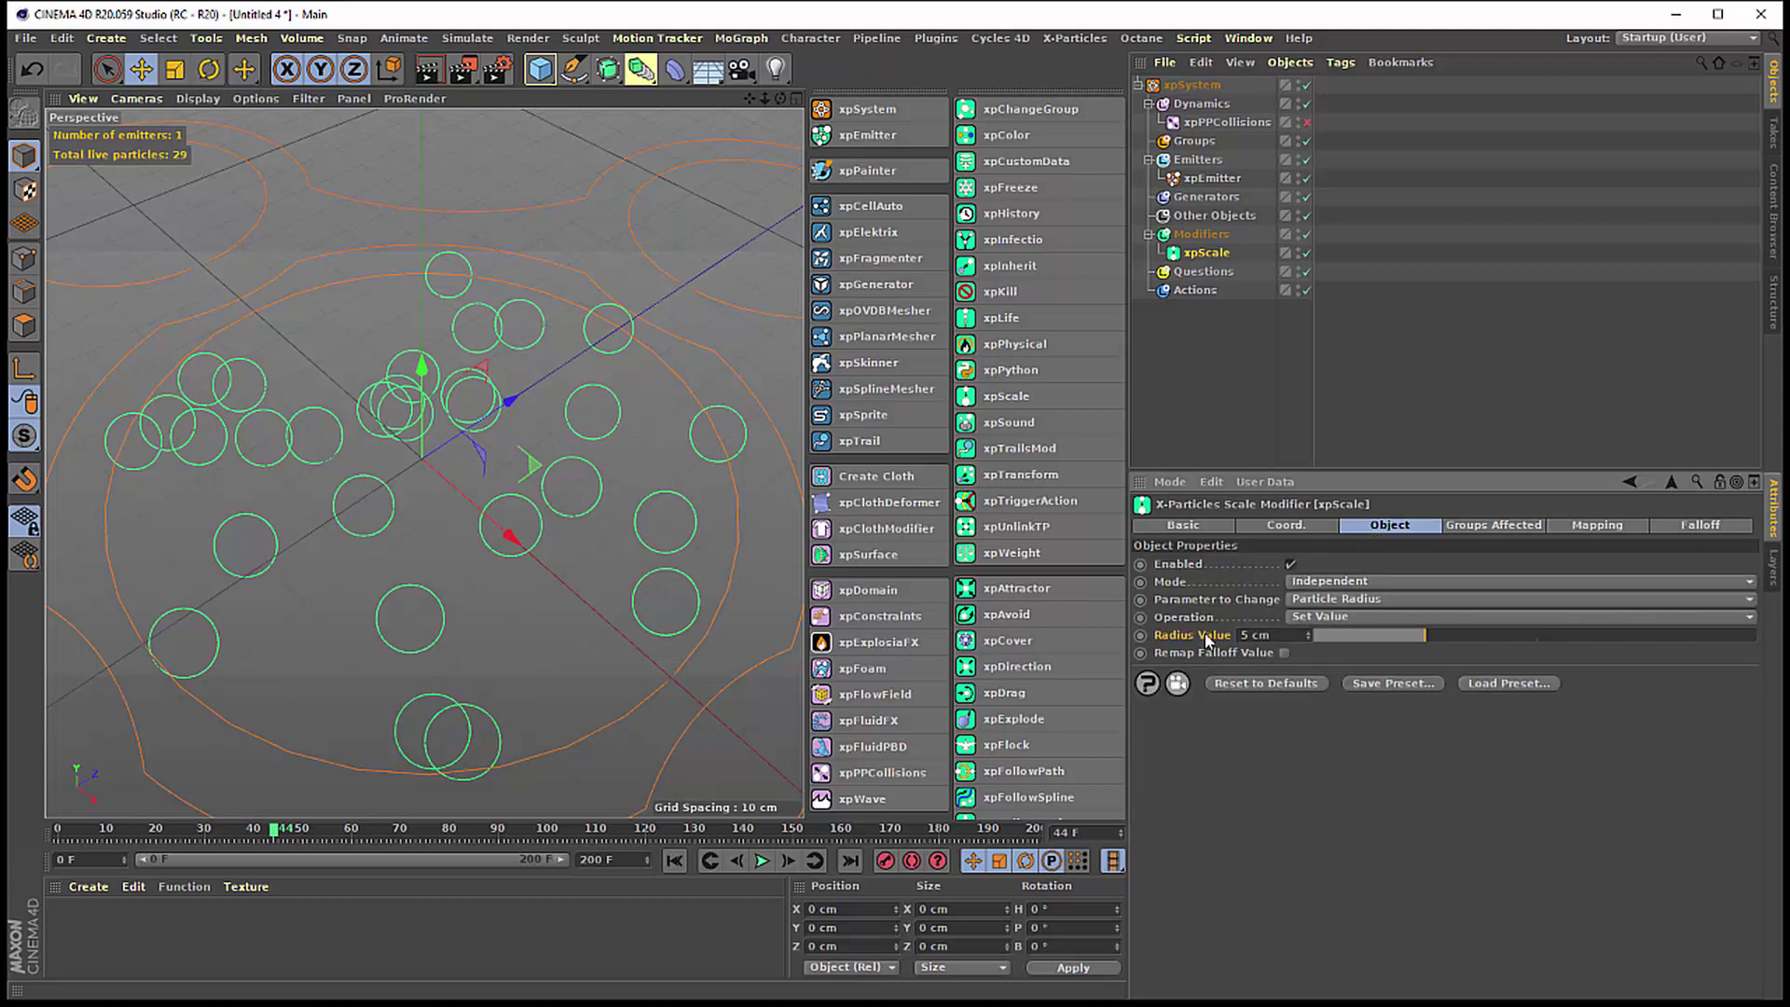
# - Inspect the mapping curve's end points and replay the simulation to check particle growth
pyautogui.click(1587, 525)
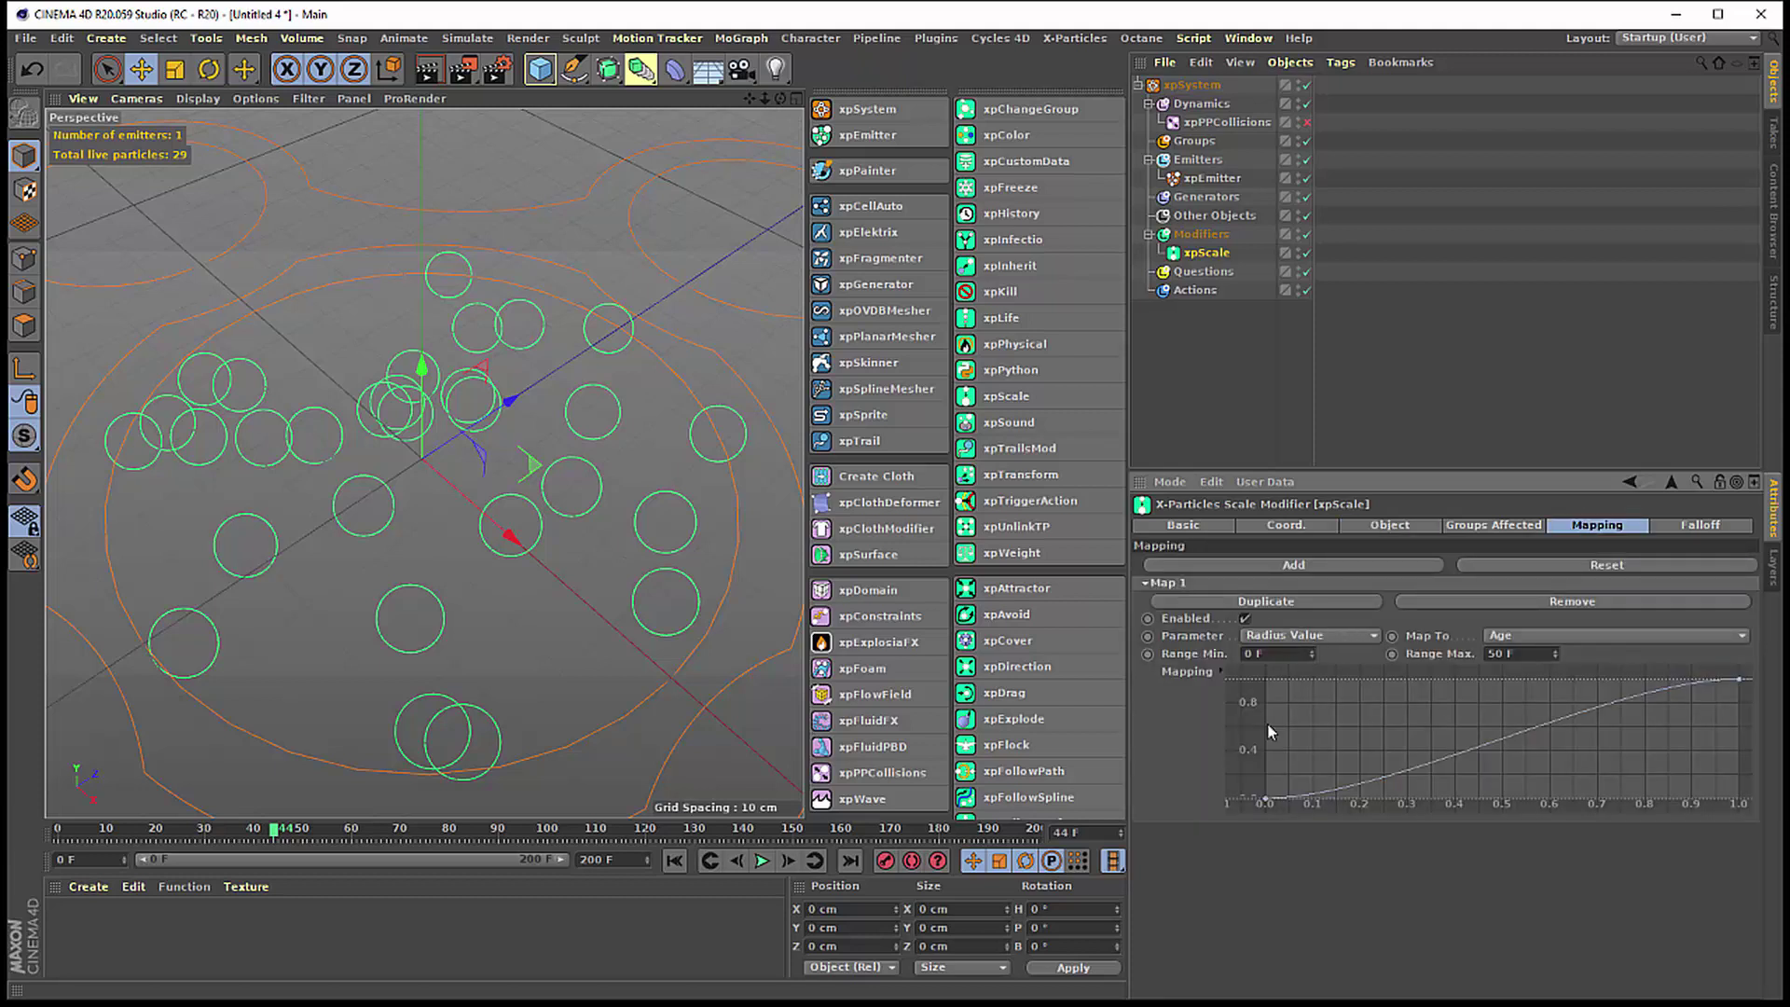
pyautogui.click(1266, 797)
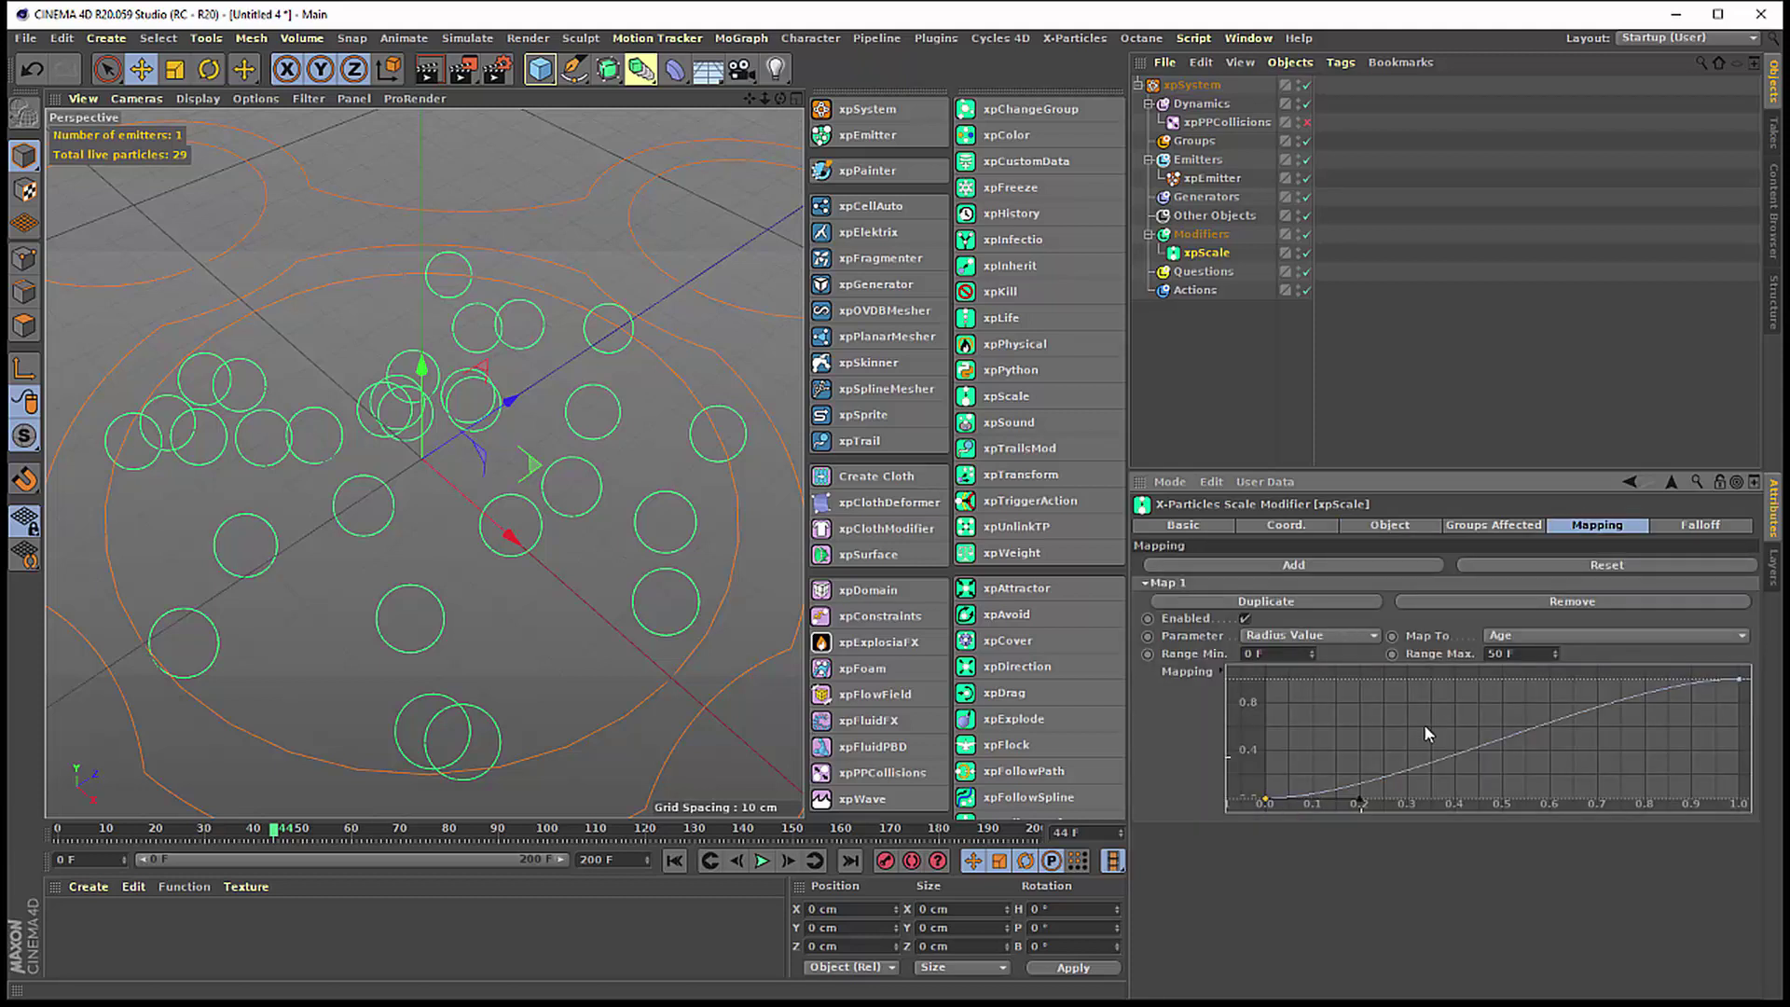
pyautogui.click(1738, 681)
pyautogui.click(674, 861)
pyautogui.click(763, 860)
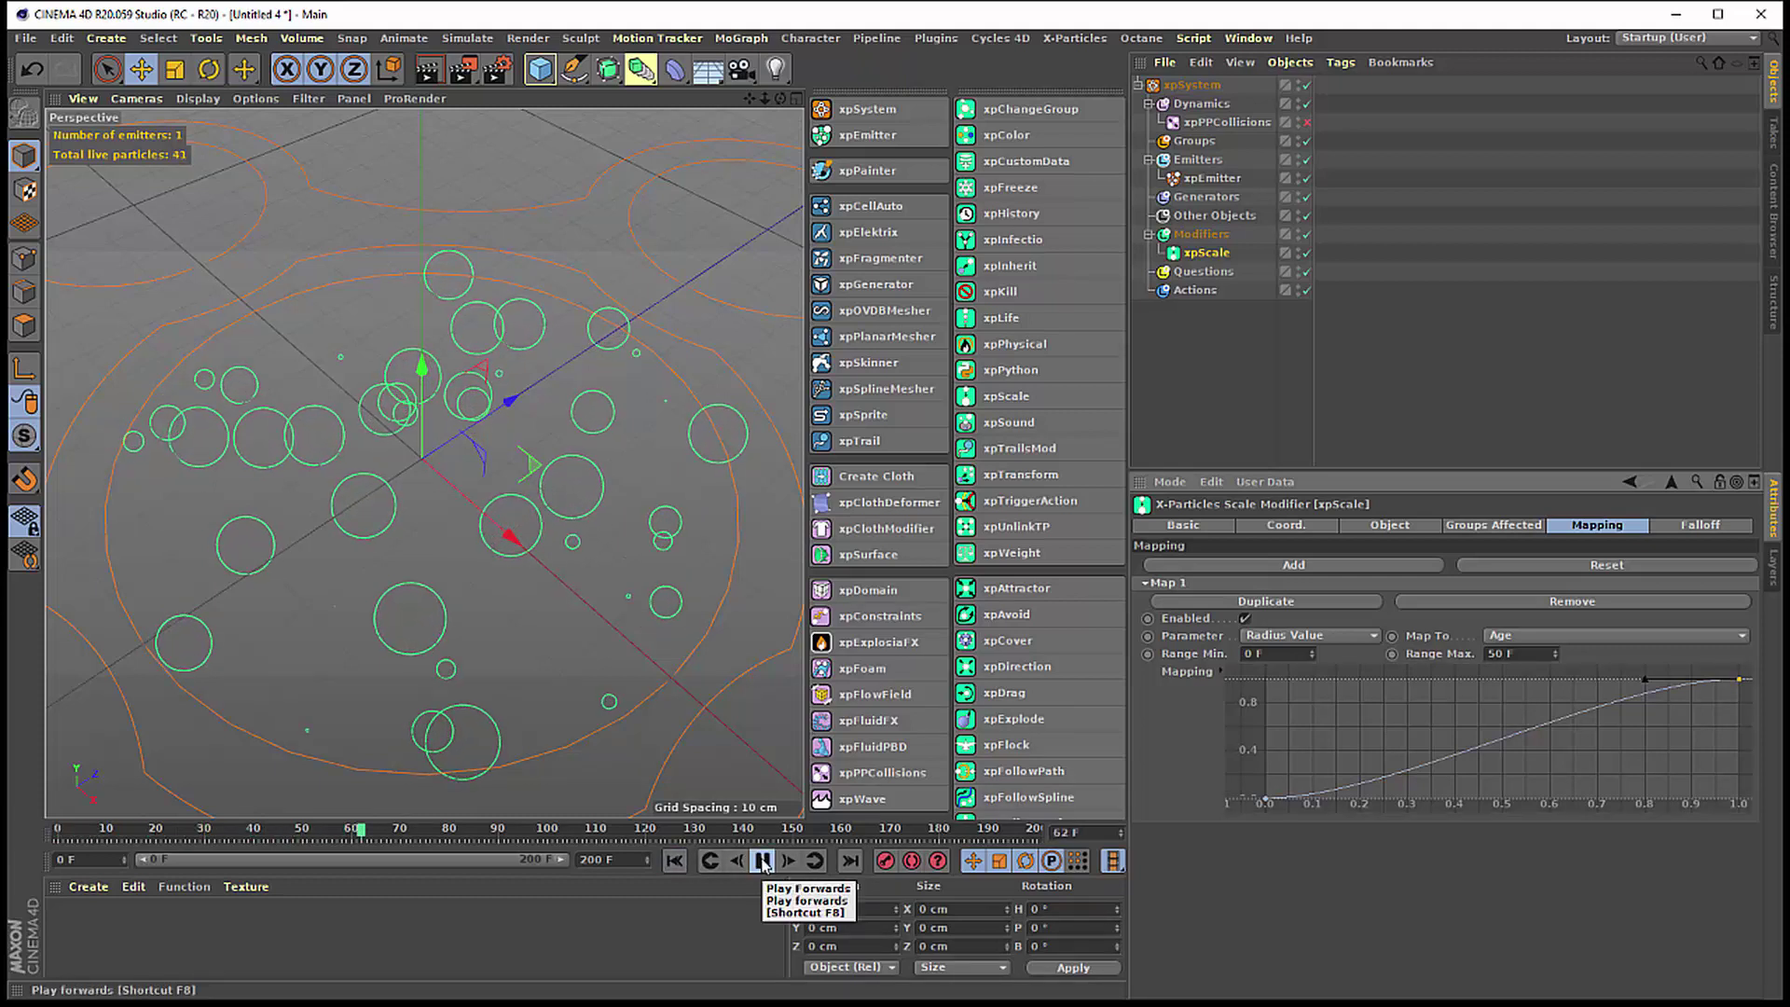
pyautogui.click(762, 860)
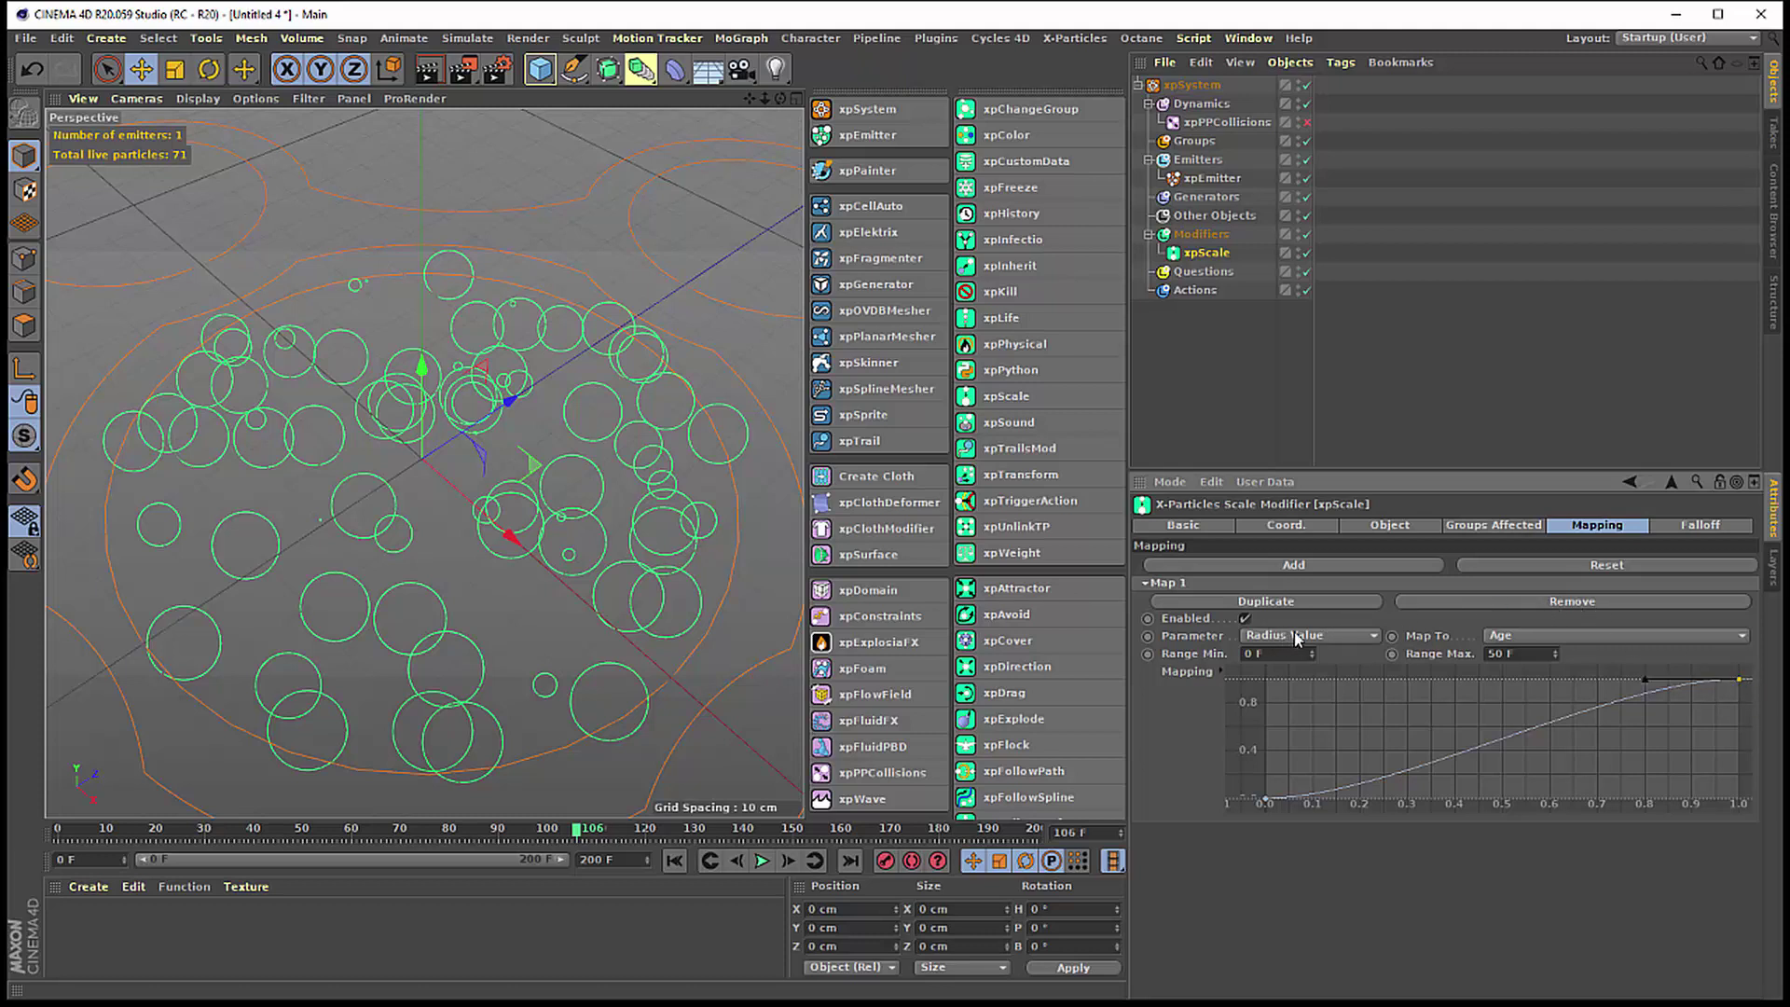
# - Lower xpScale's Radius Value to 2 cm and replay to frame 118
pyautogui.click(1390, 525)
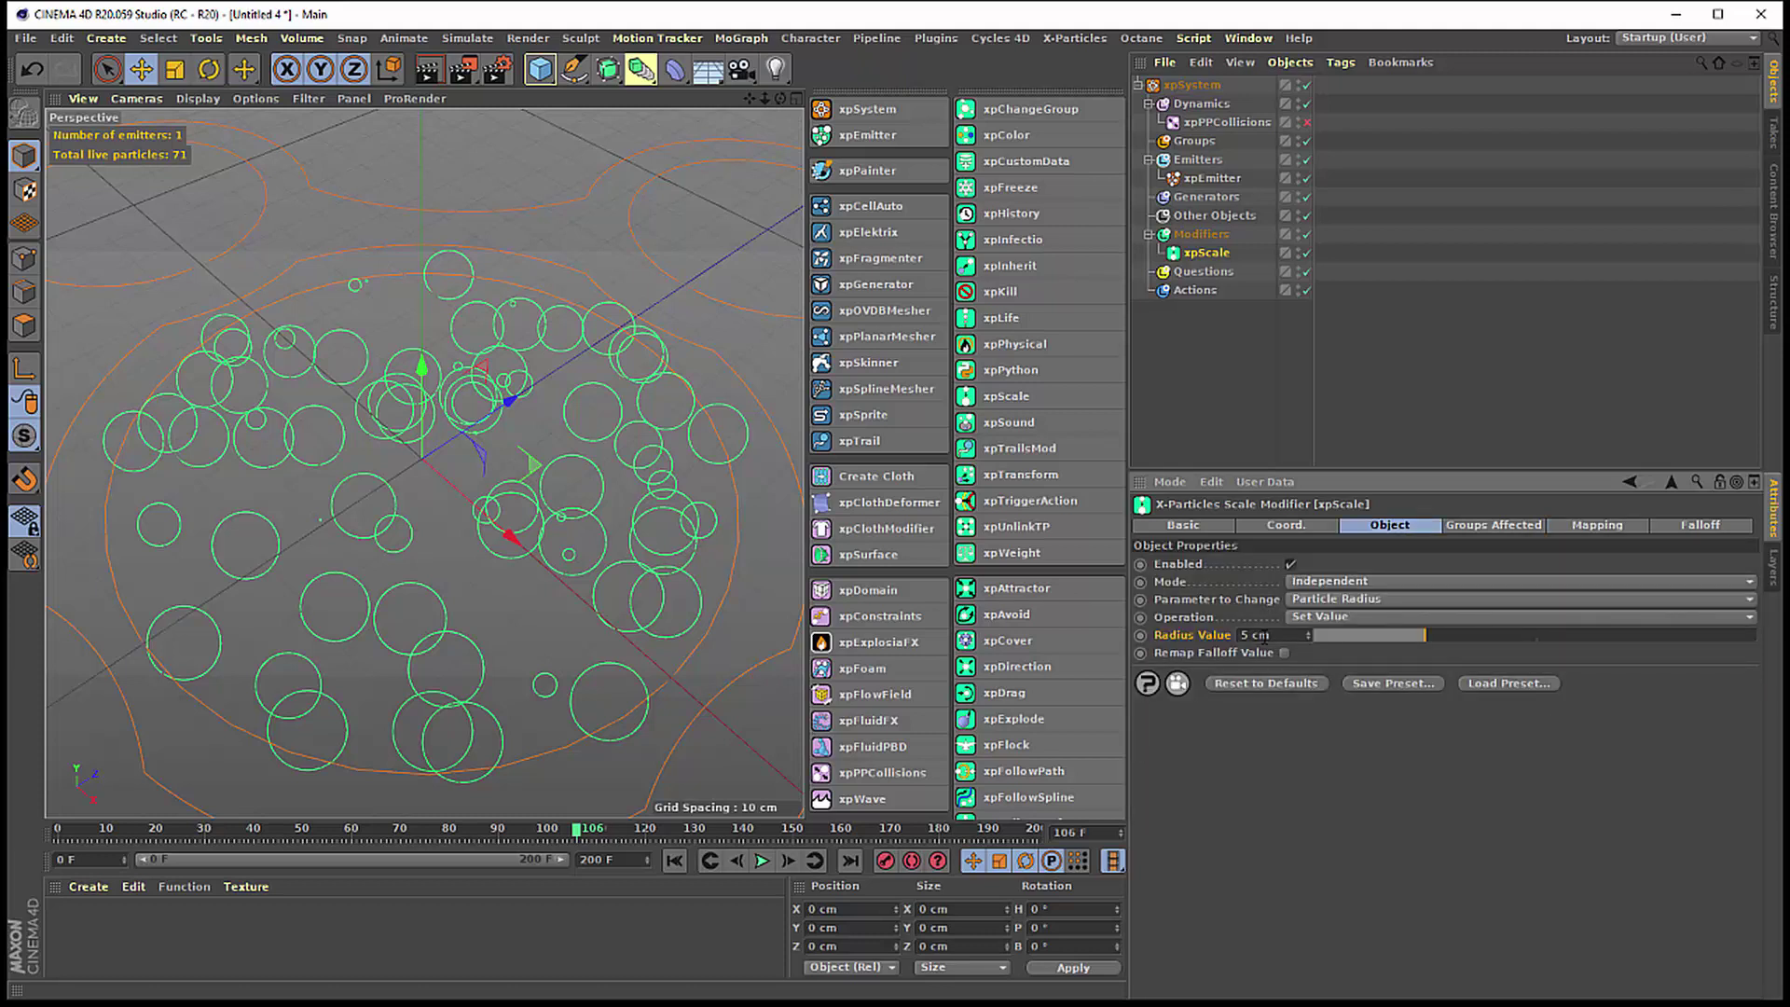
pyautogui.moveTo(1278, 634); pyautogui.dragTo(1214, 635)
pyautogui.write('2')
pyautogui.press('Return')
pyautogui.click(679, 856)
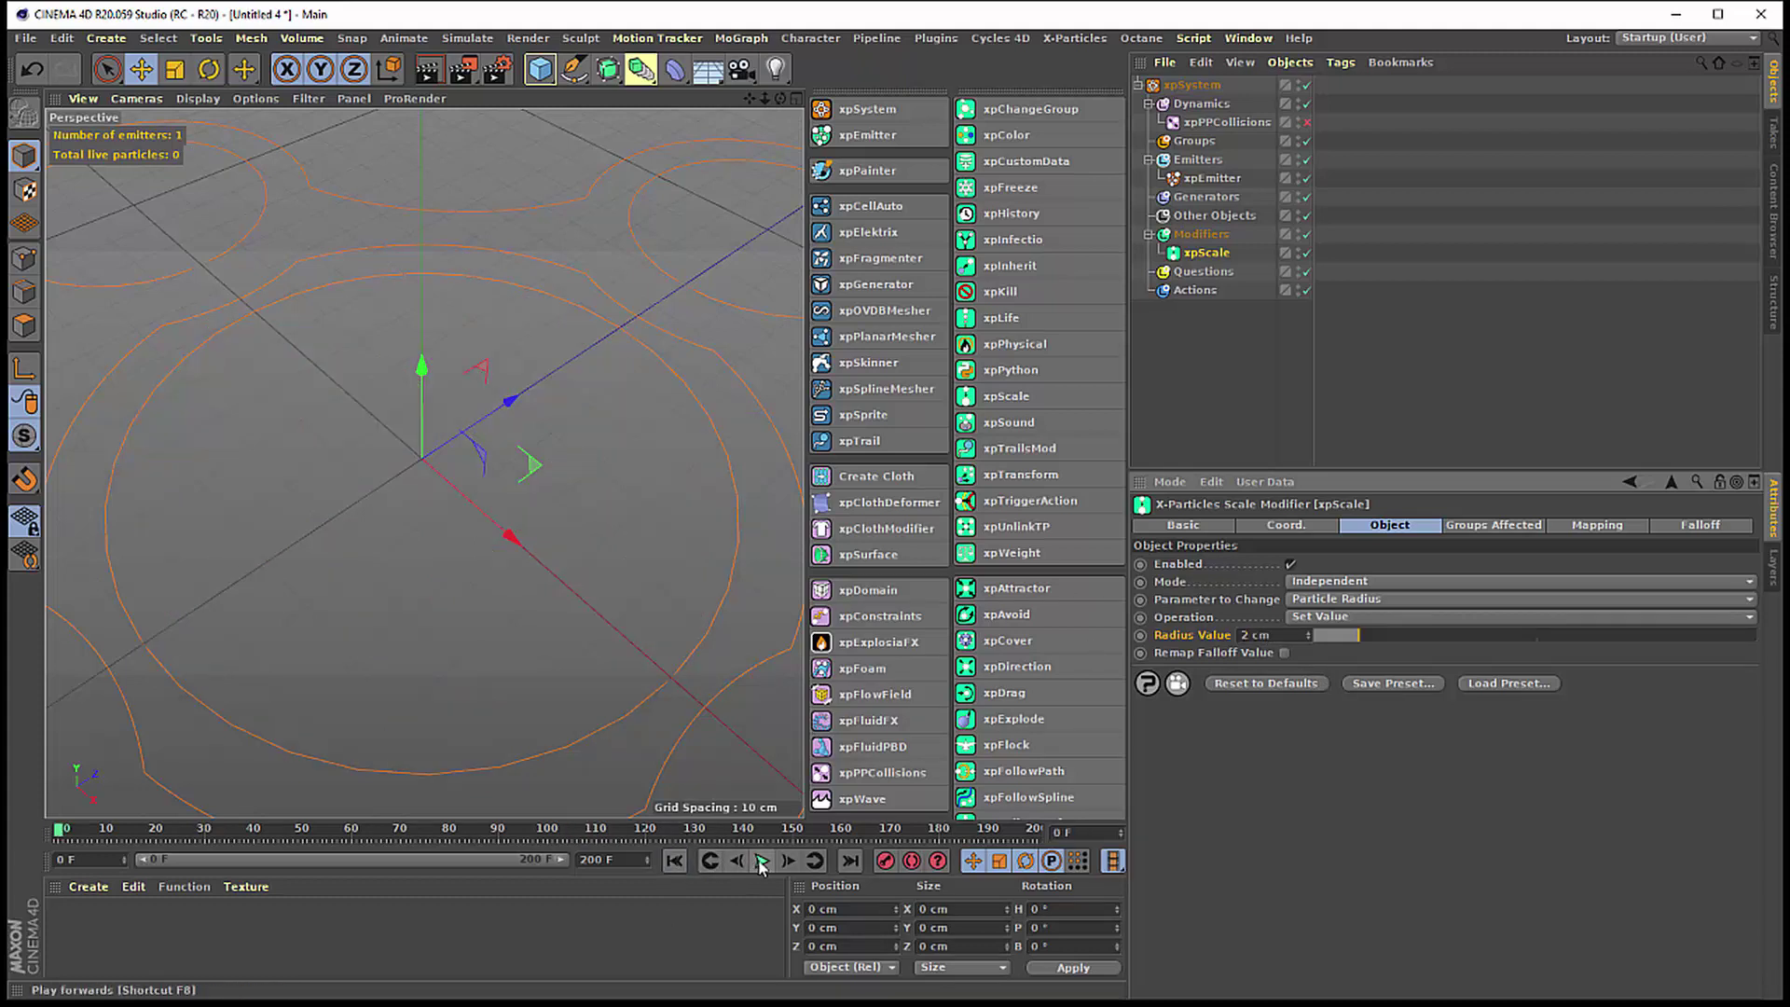
pyautogui.click(762, 861)
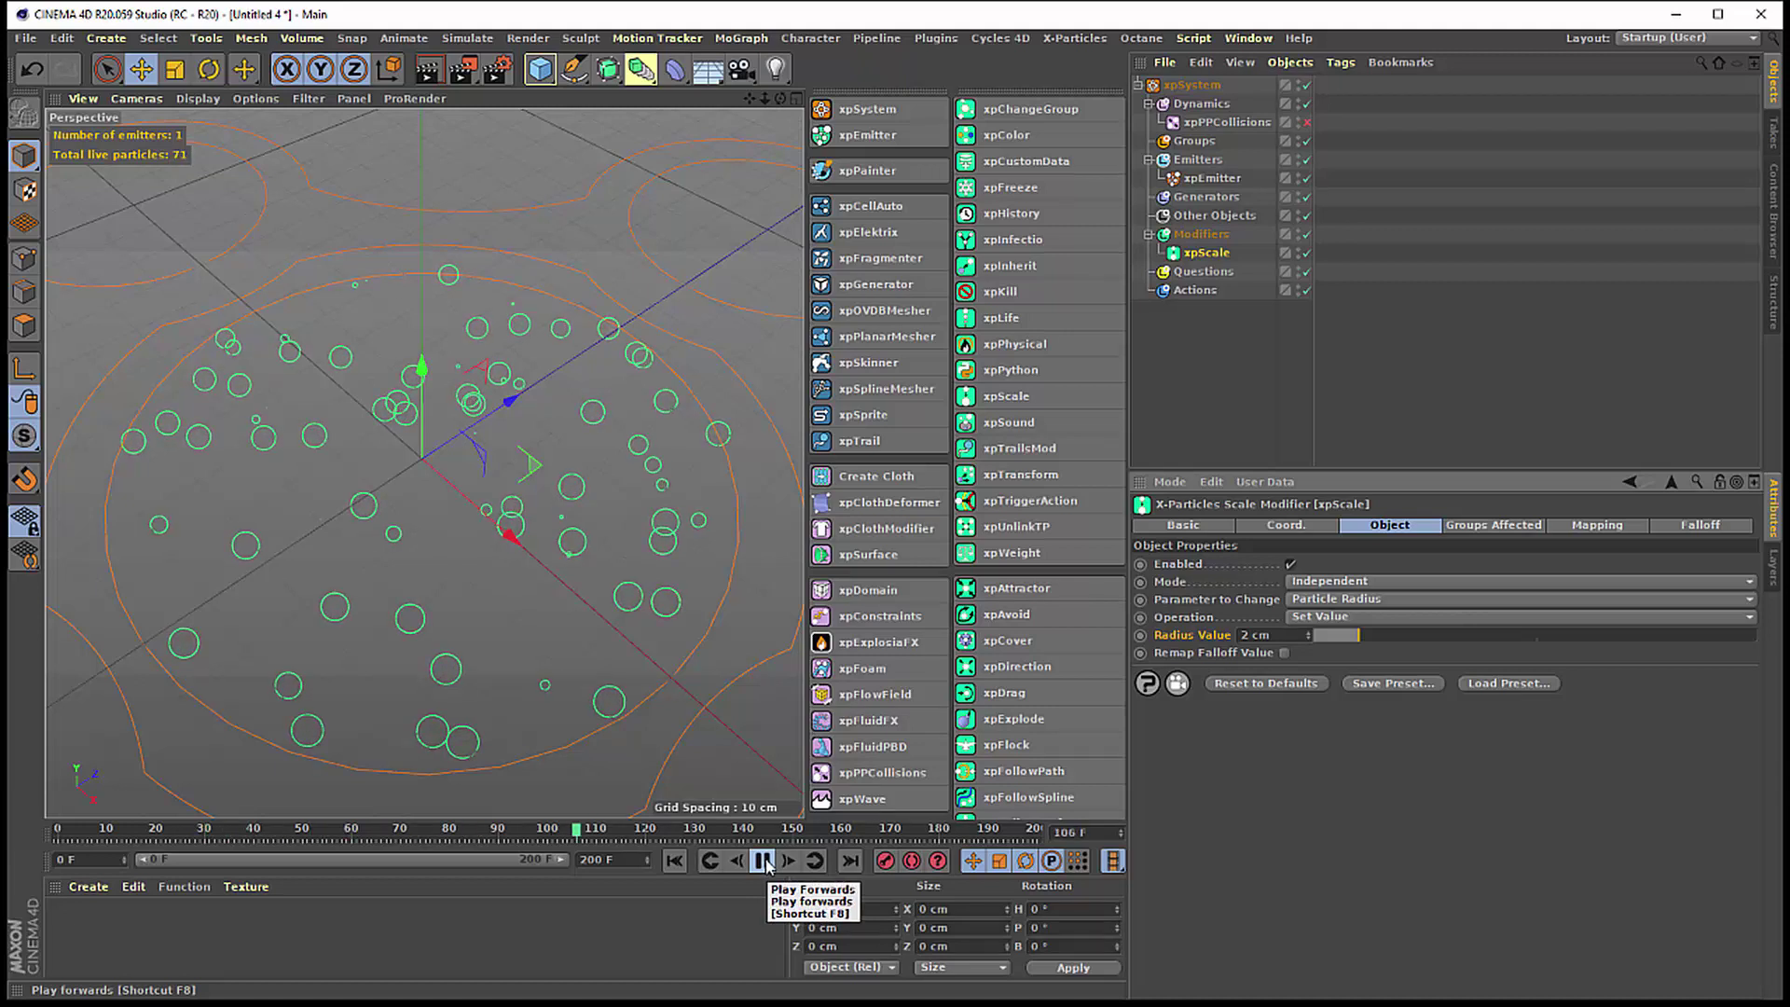
pyautogui.click(763, 861)
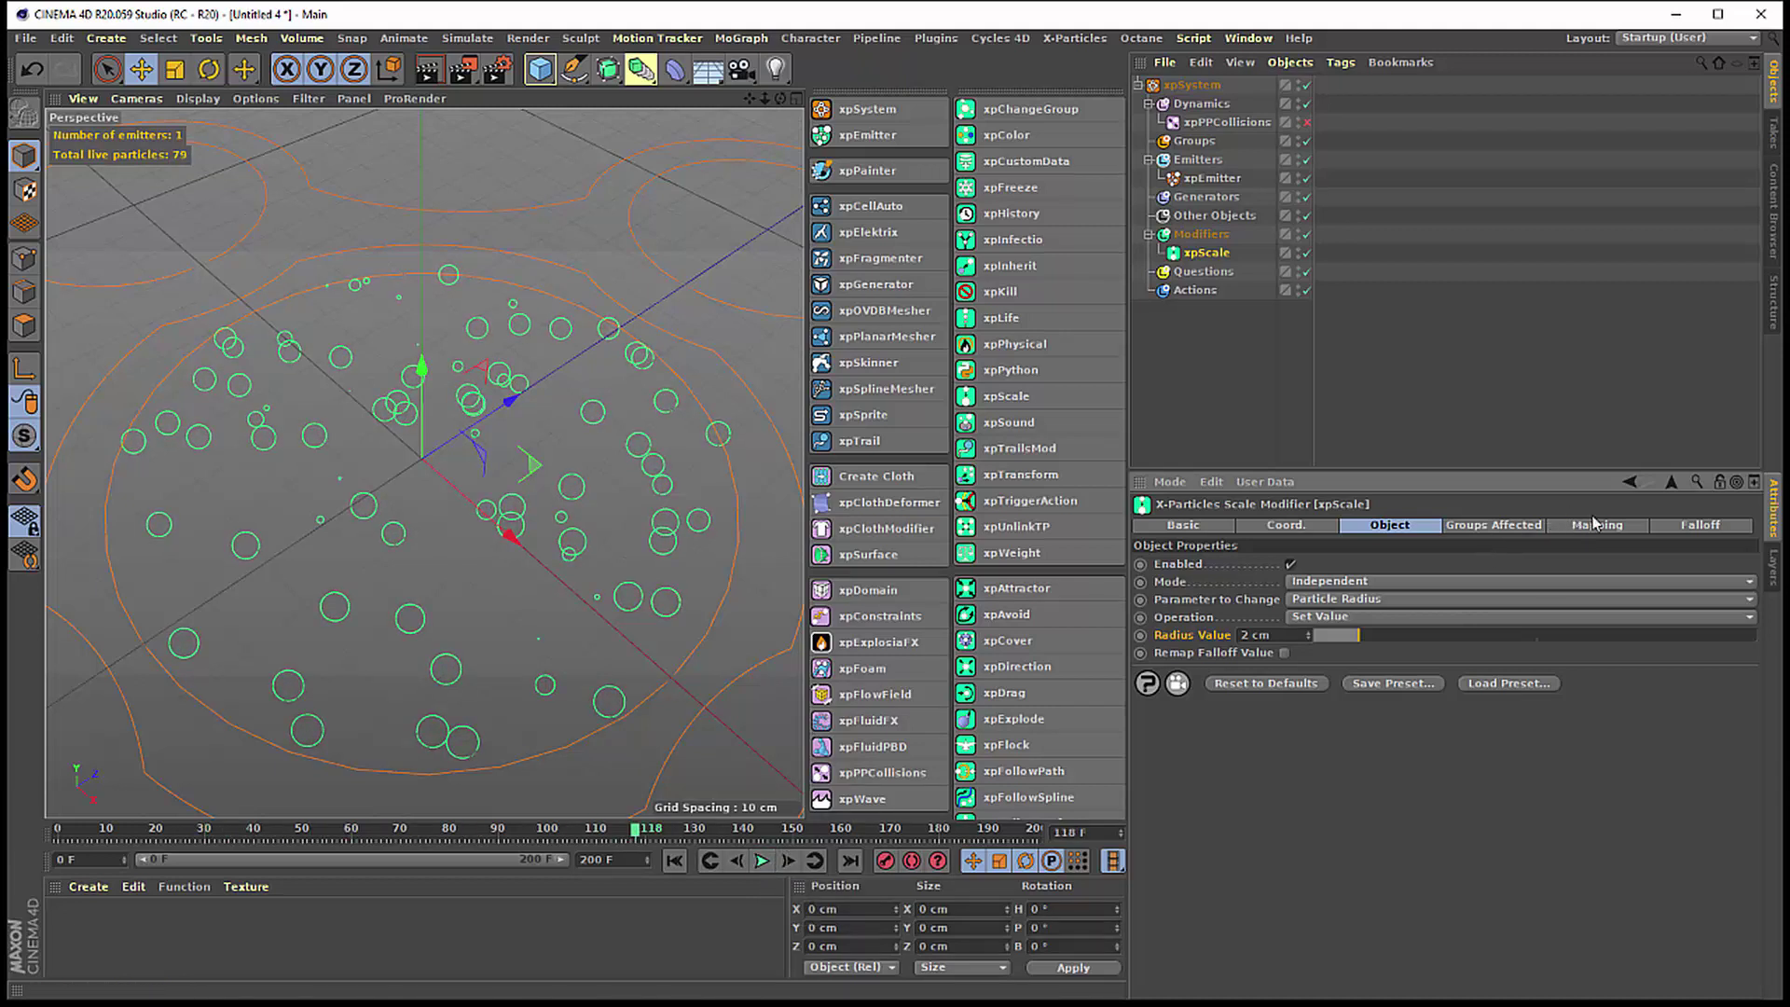
# - Review the map's Range Min/Max and keep Age as the Map To driver
pyautogui.click(1596, 525)
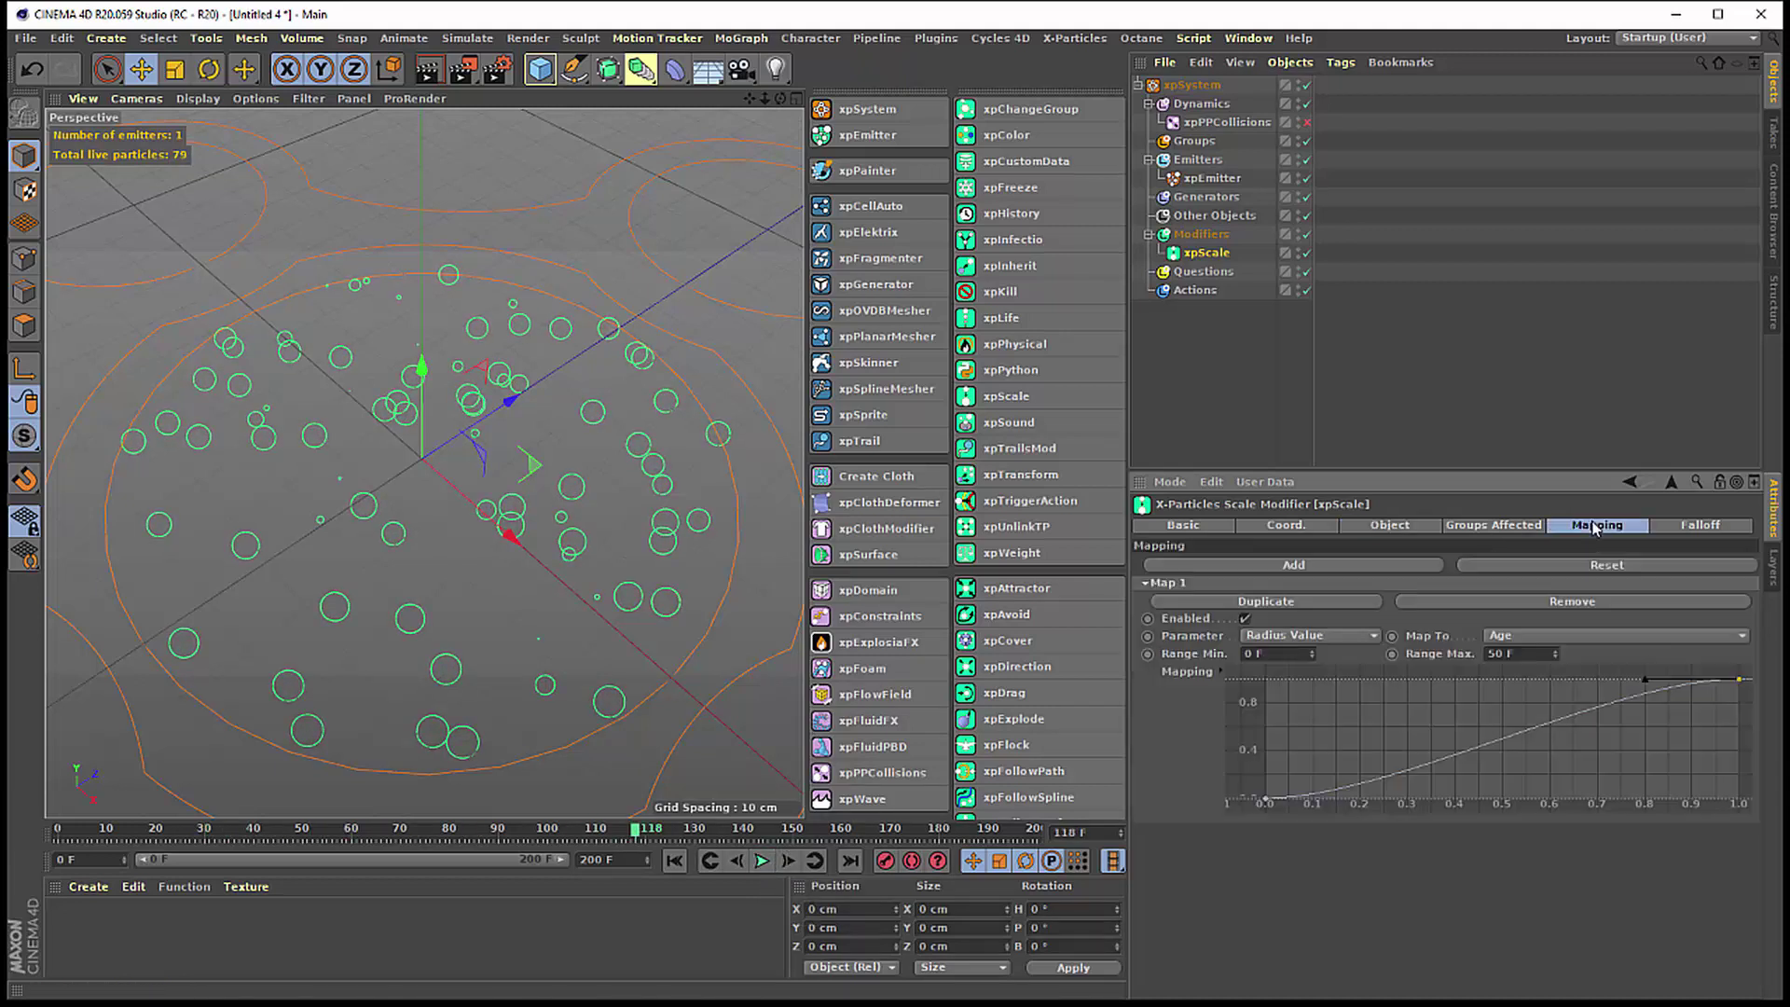
pyautogui.click(1266, 653)
pyautogui.click(1520, 654)
pyautogui.click(1512, 638)
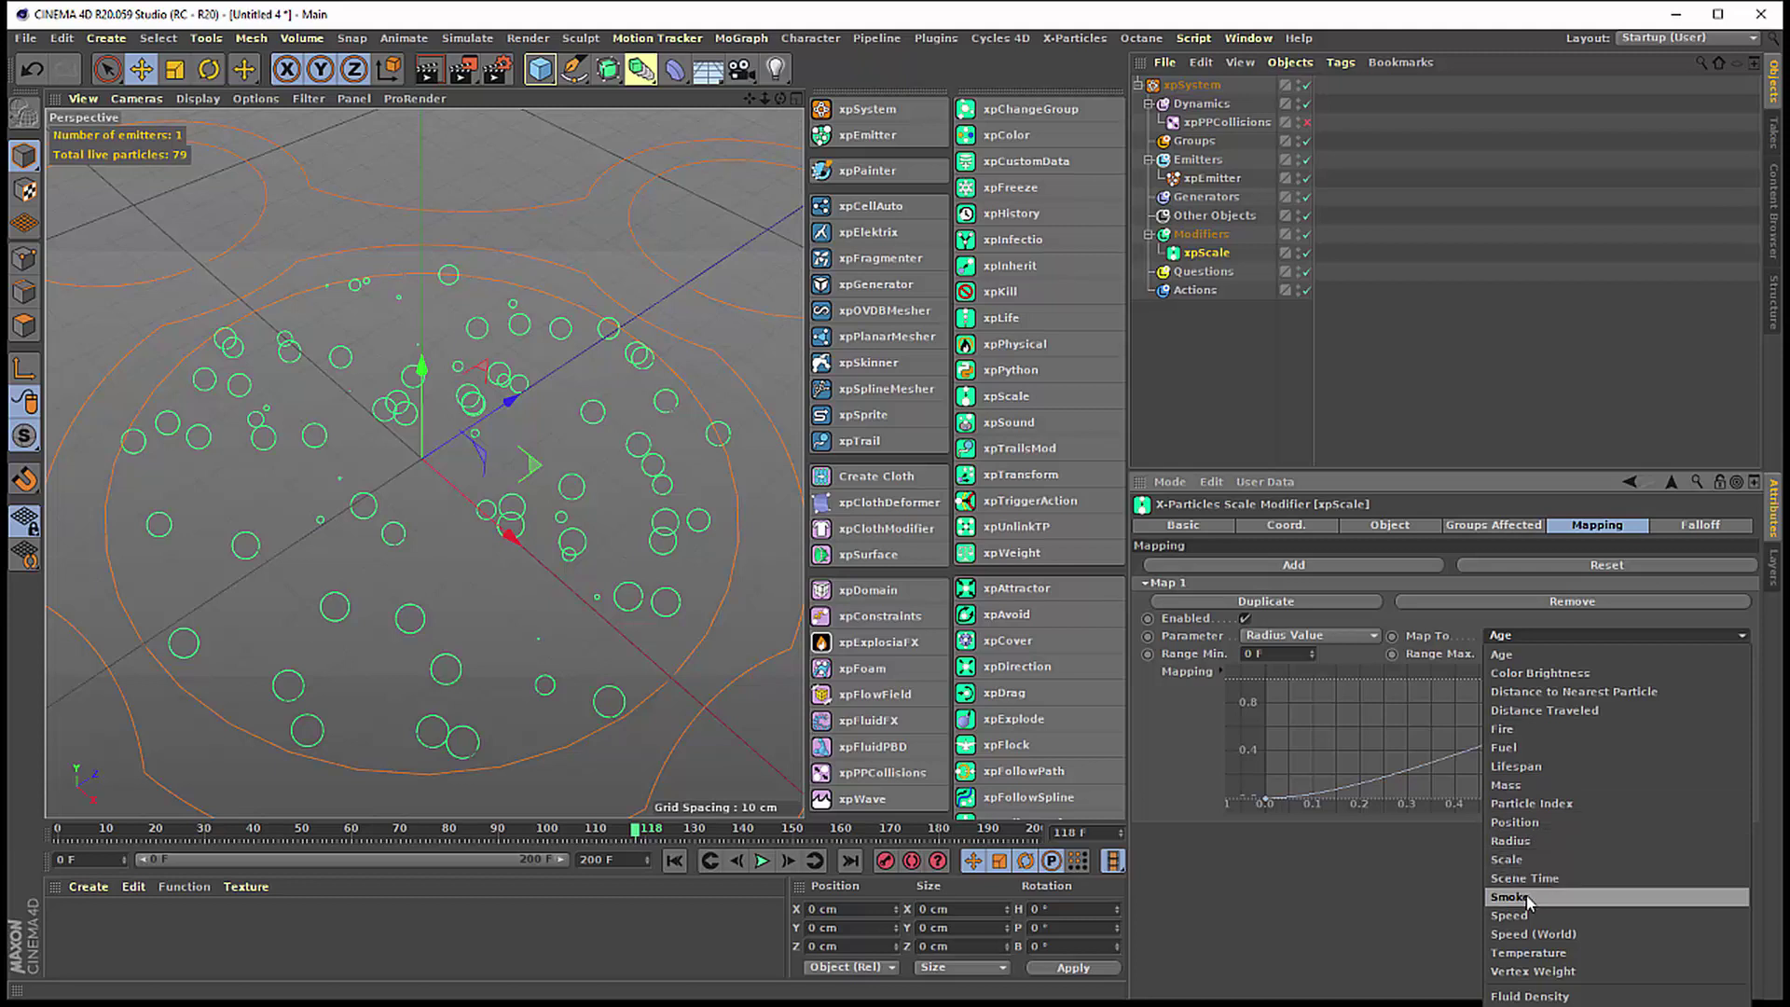
pyautogui.click(1295, 899)
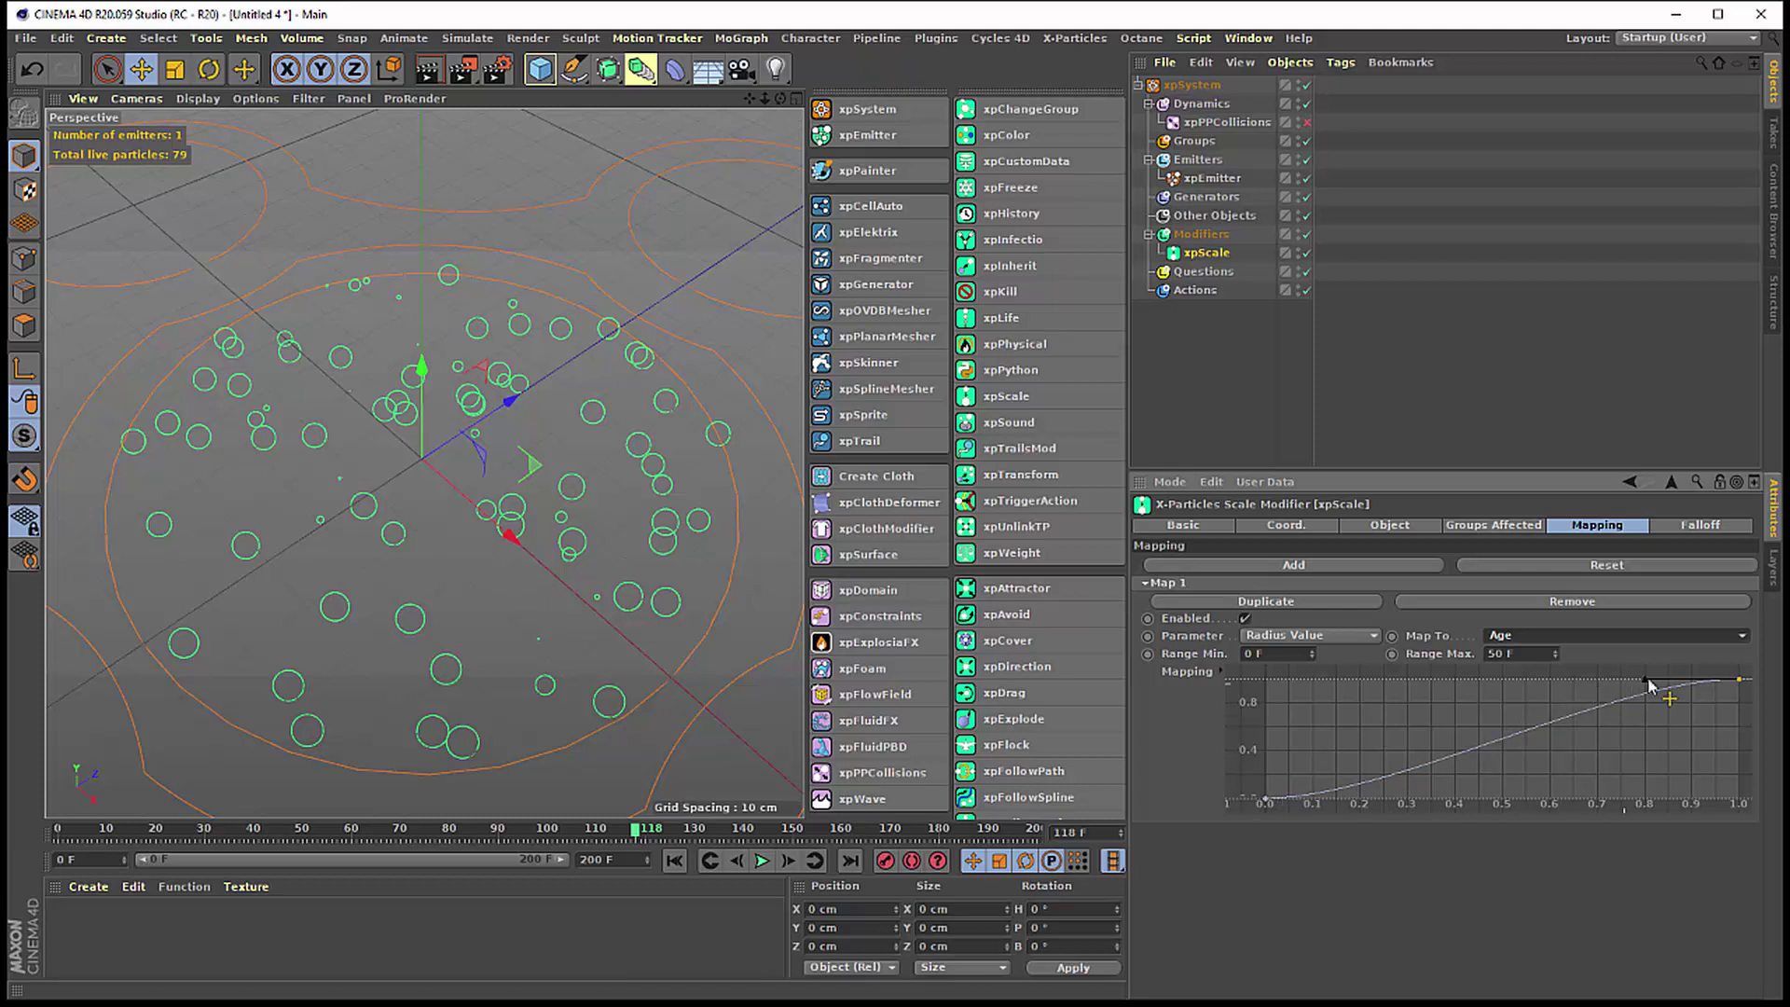
pyautogui.click(1265, 657)
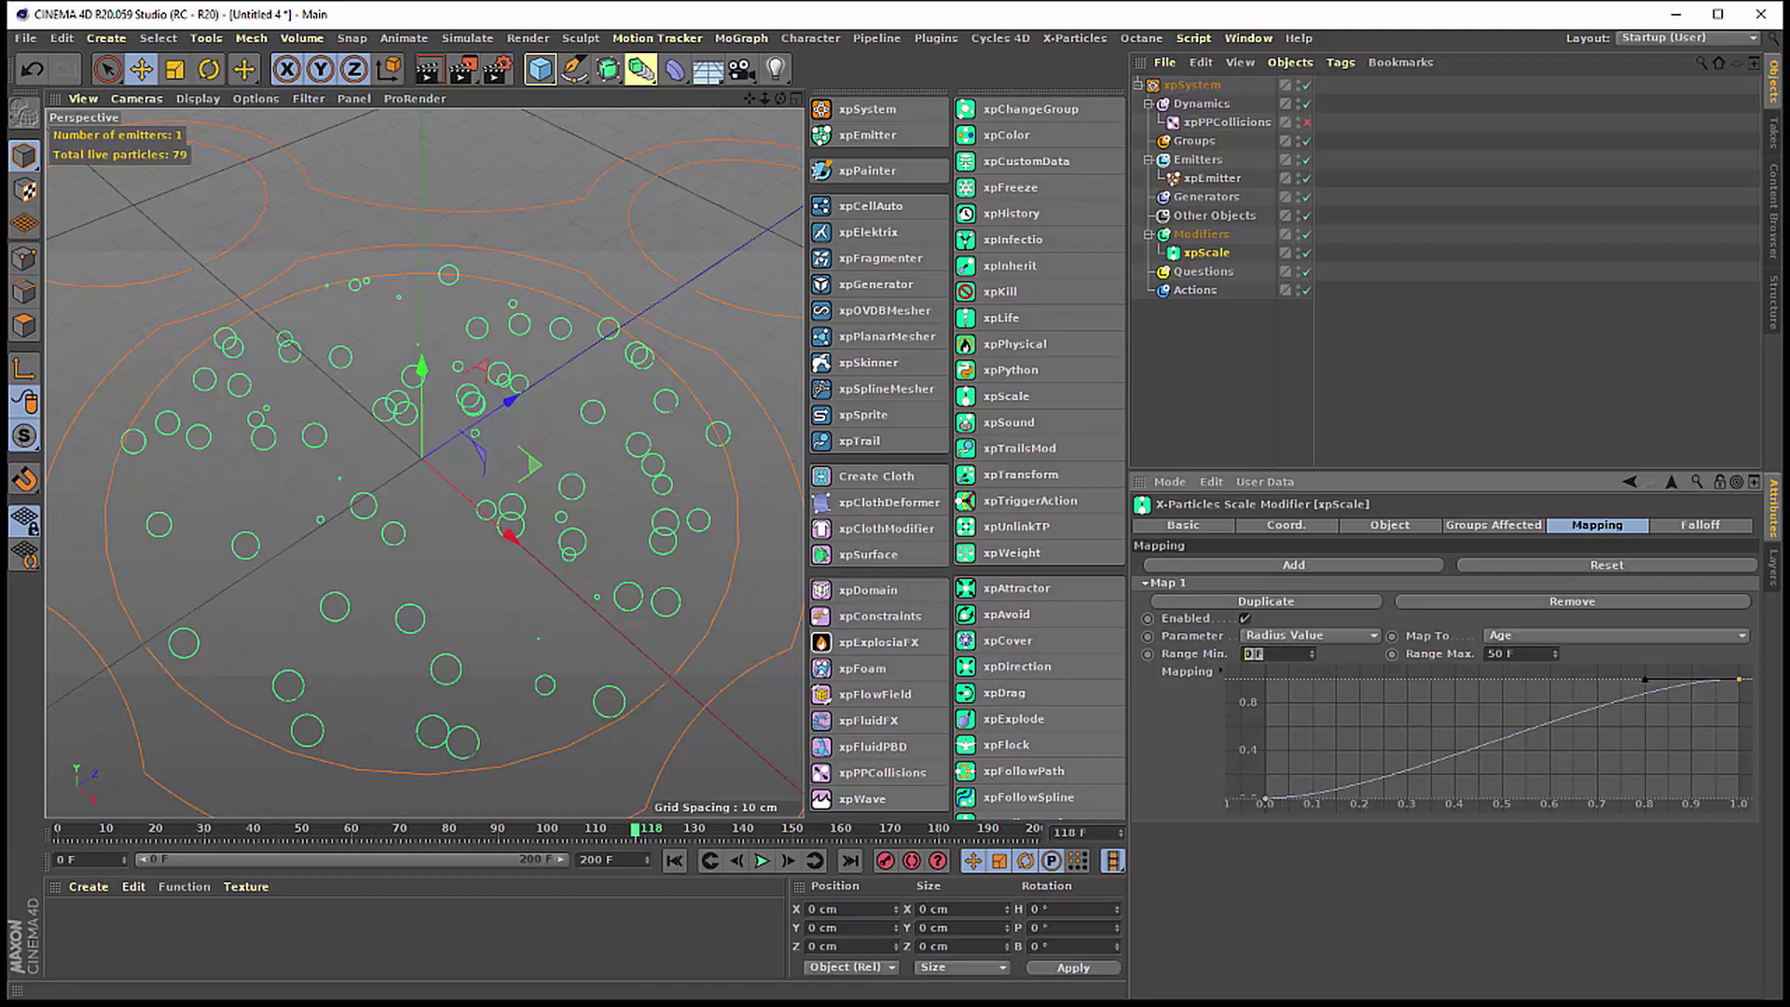
pyautogui.click(1520, 654)
pyautogui.click(1403, 527)
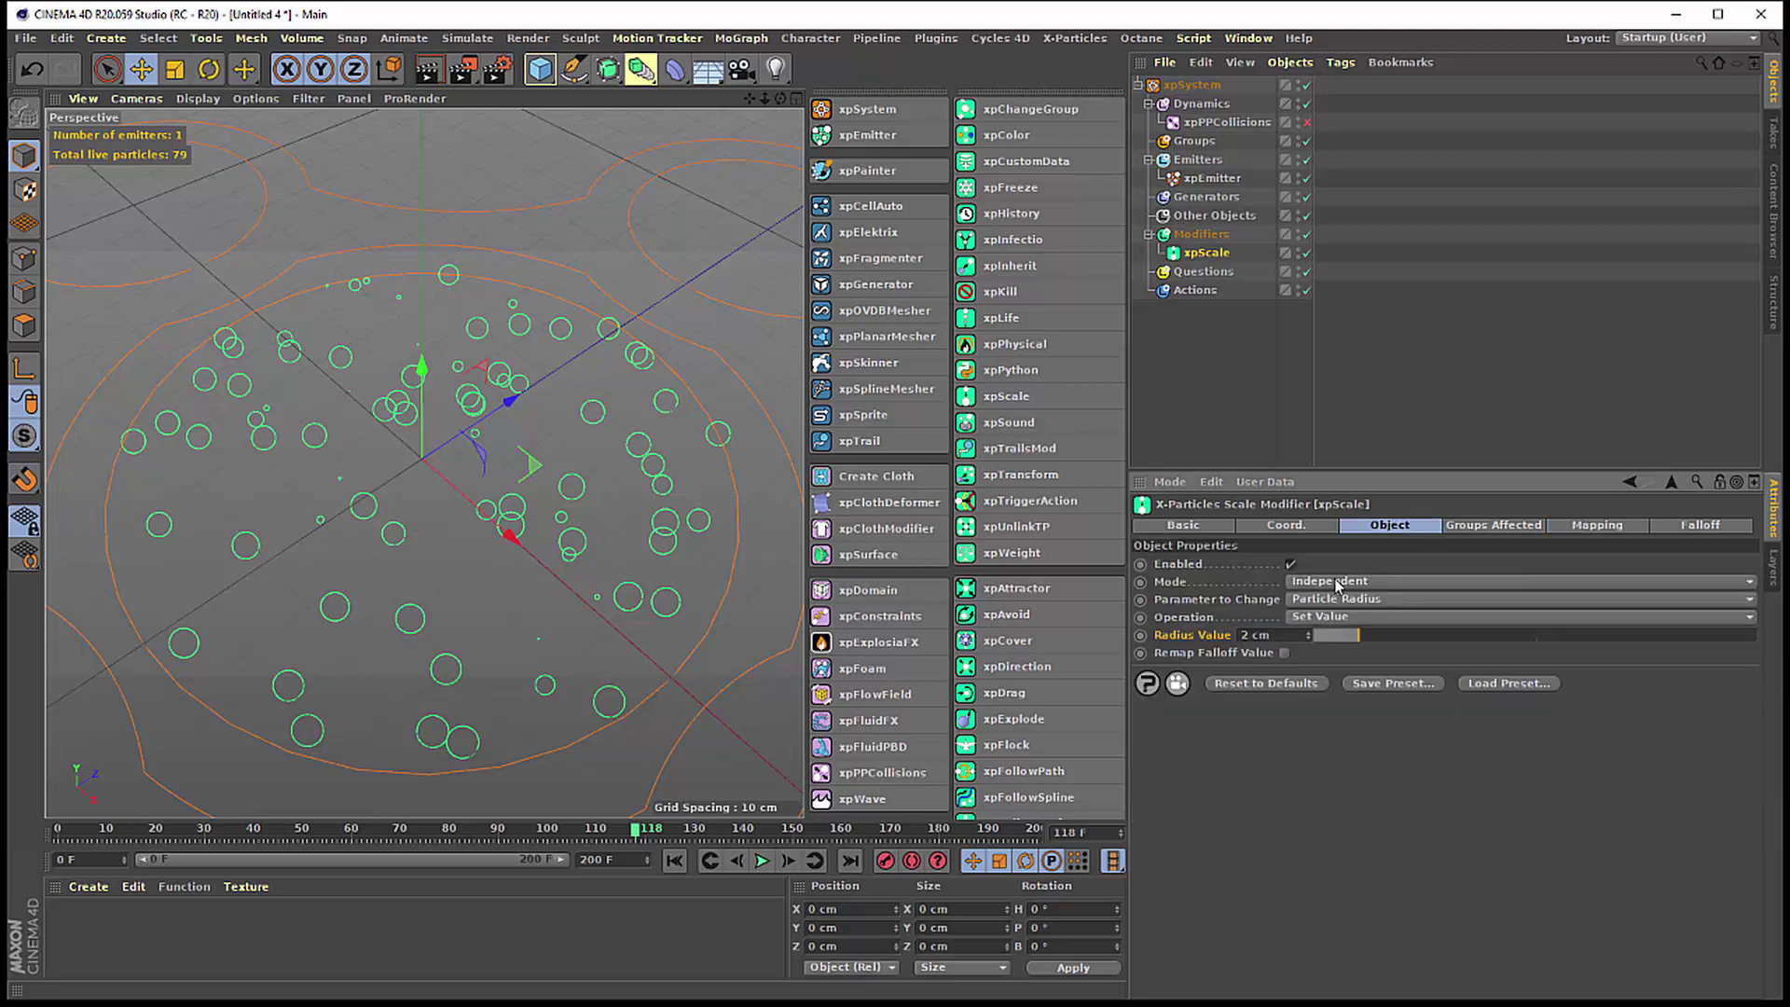
# - Set the xpScale Radius Value to 6 cm
pyautogui.click(1293, 632)
pyautogui.write('6')
pyautogui.press('Return')
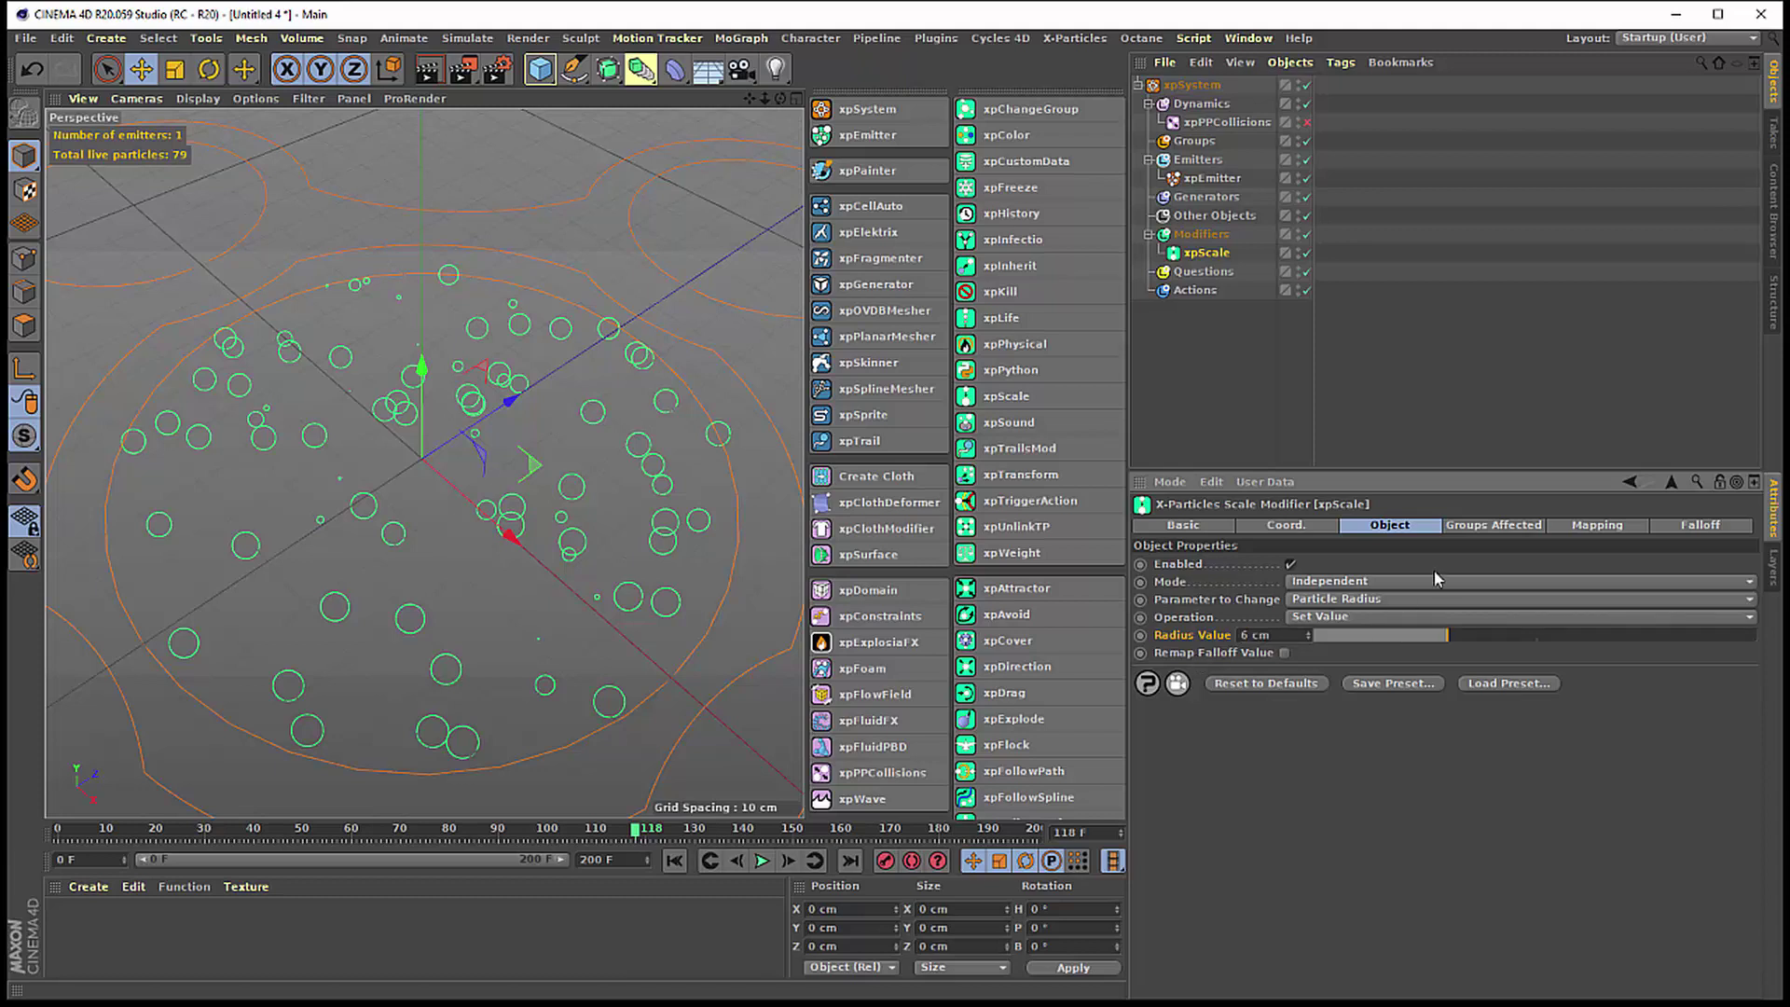
# - Replay the simulation from frame 0, then list the xpScale Operation options
pyautogui.click(677, 863)
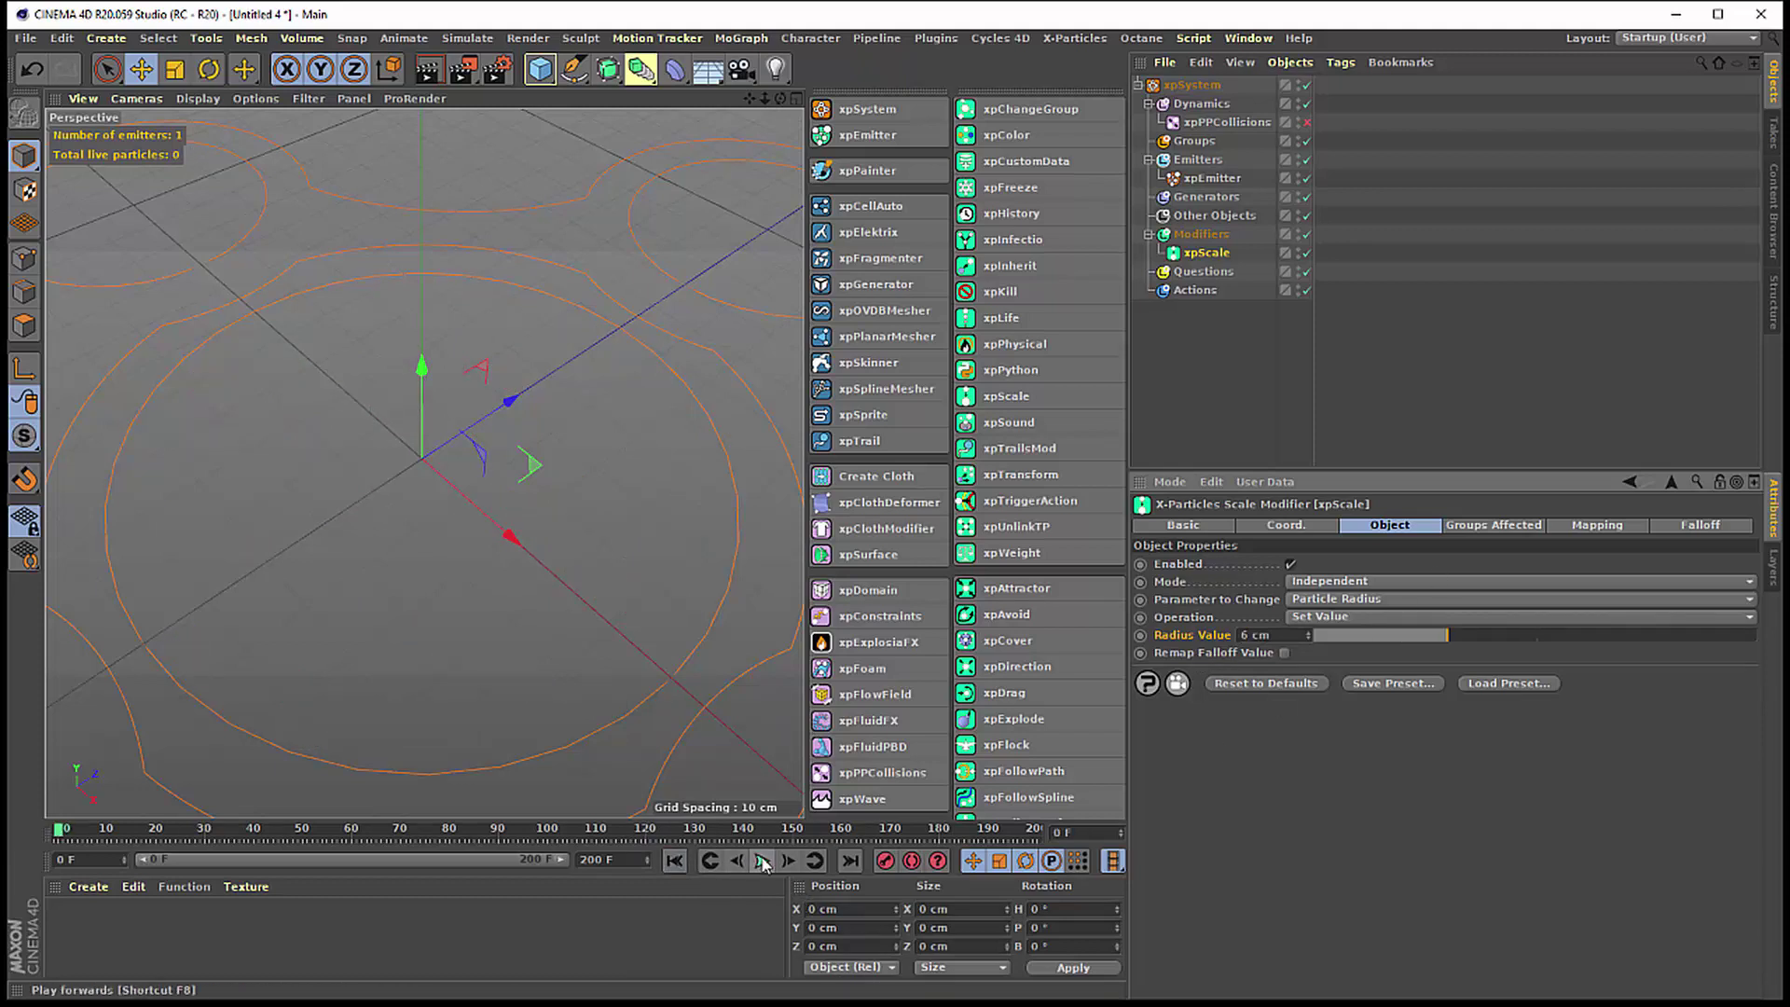
pyautogui.click(762, 861)
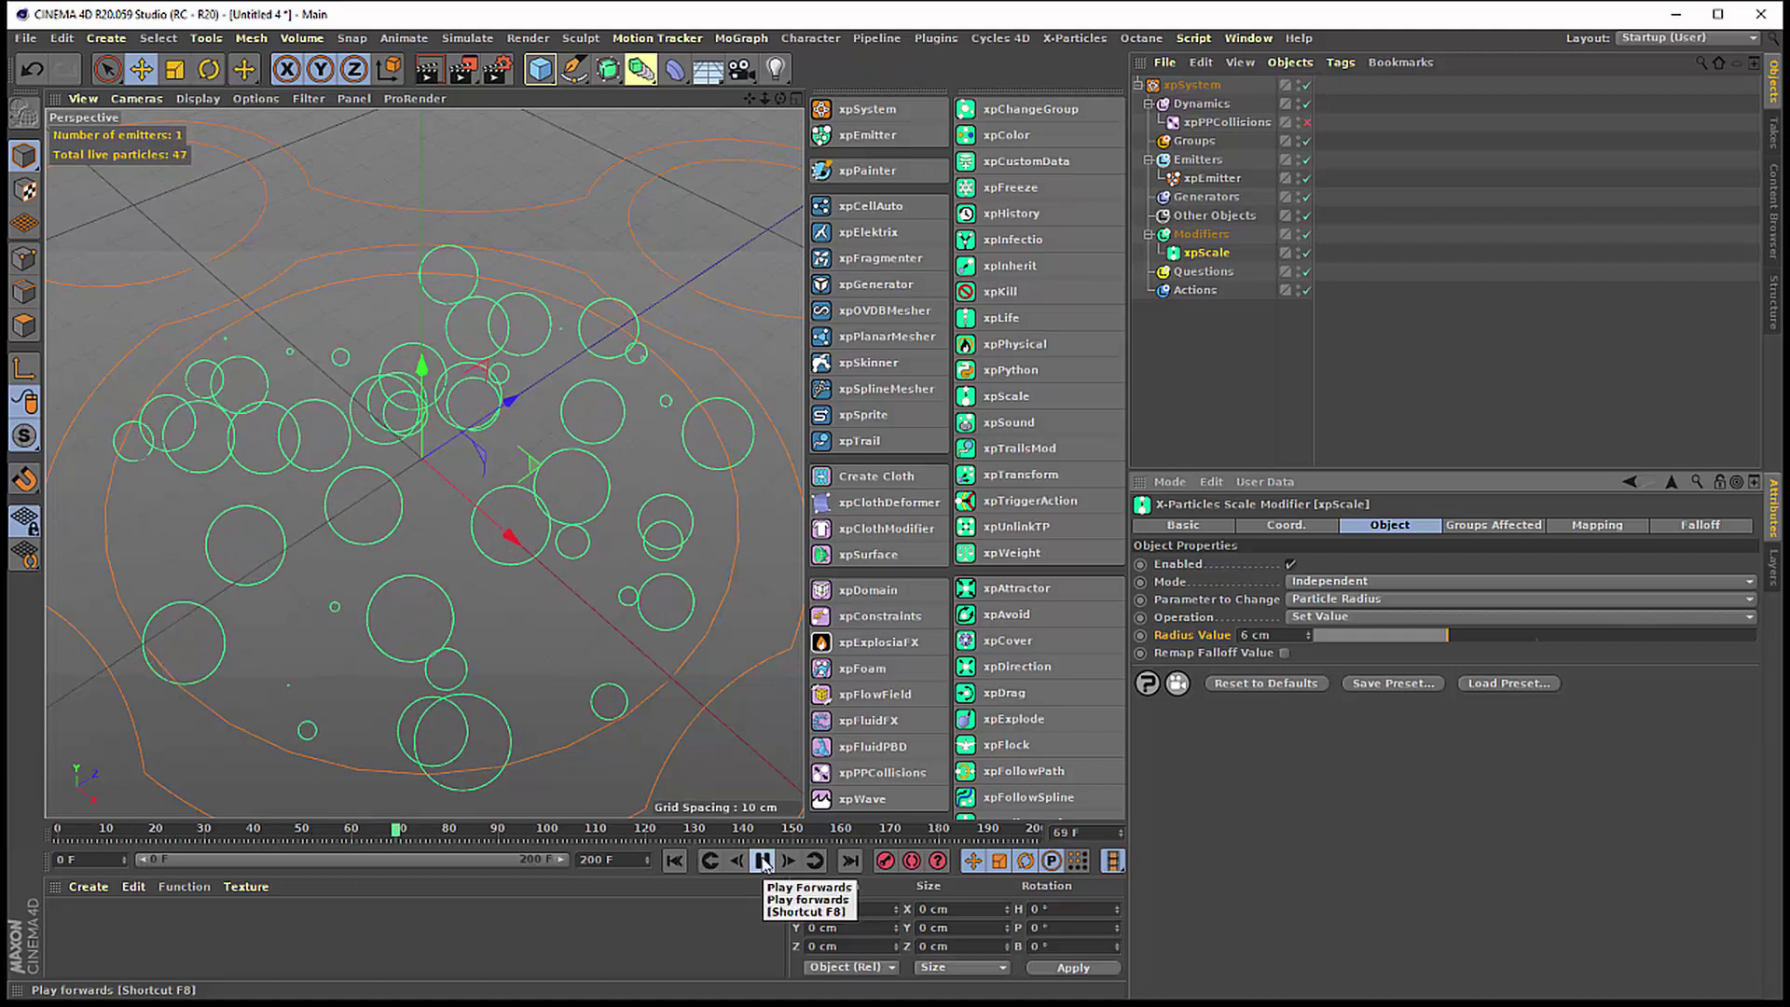
pyautogui.click(761, 862)
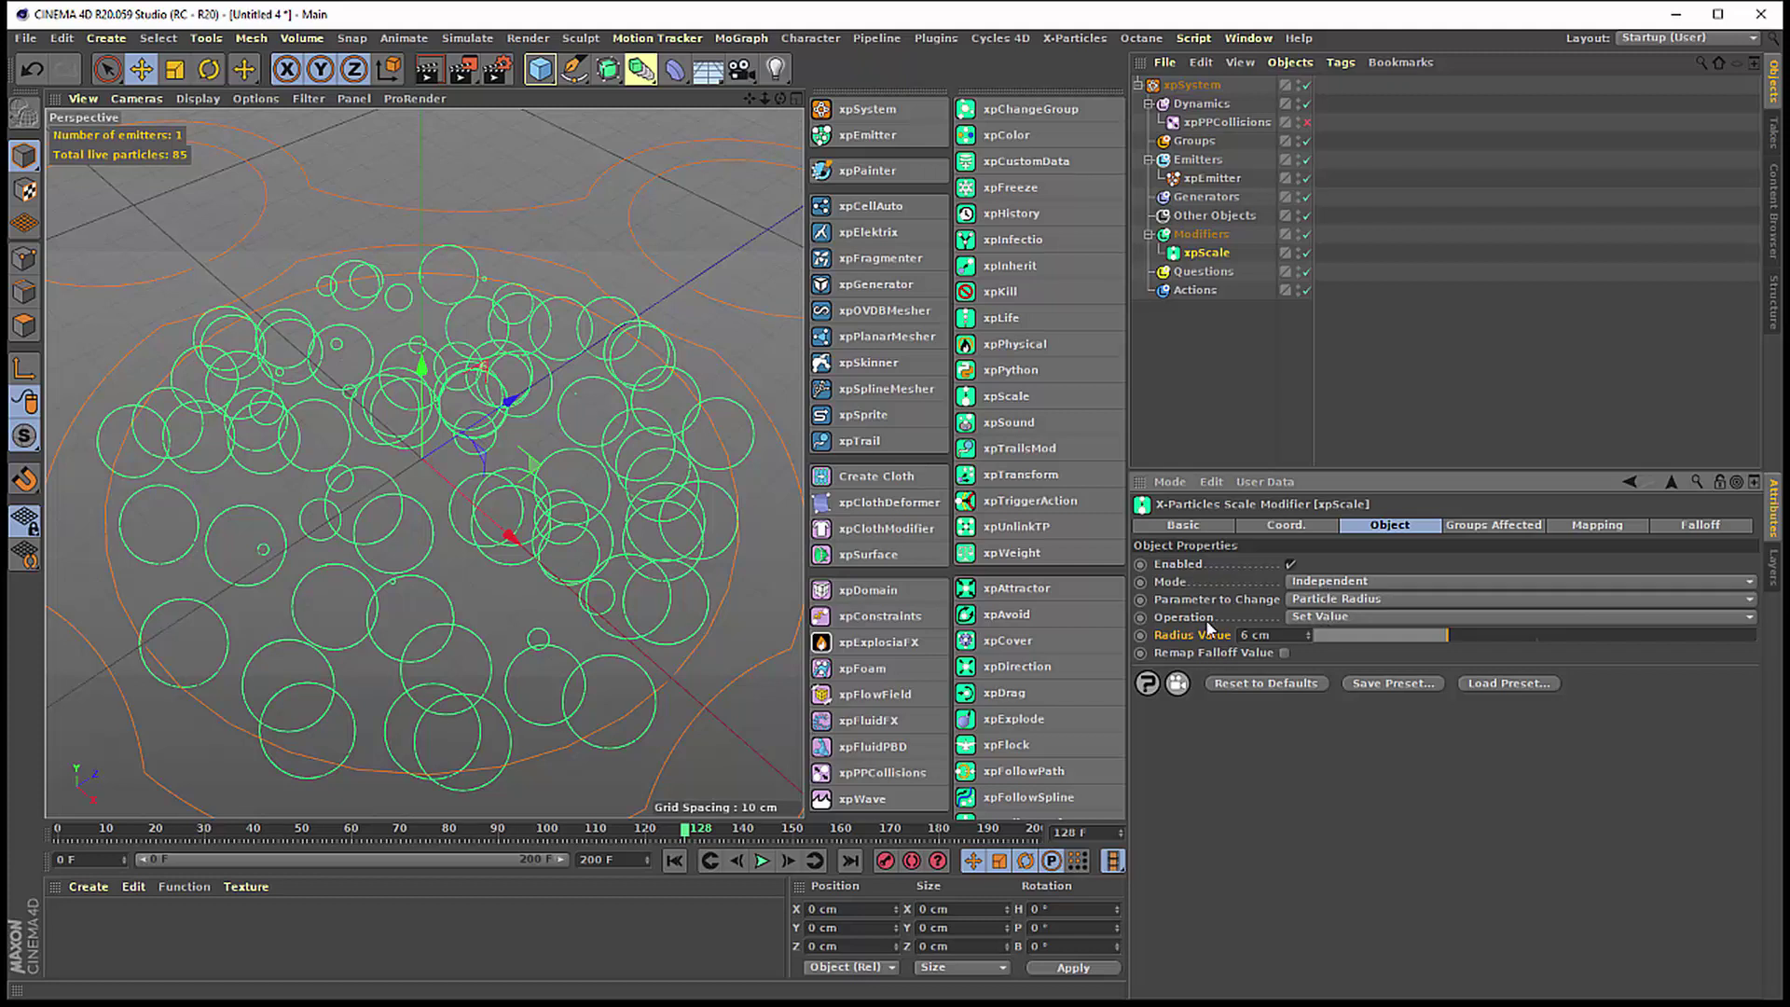
pyautogui.click(1168, 619)
pyautogui.click(1346, 616)
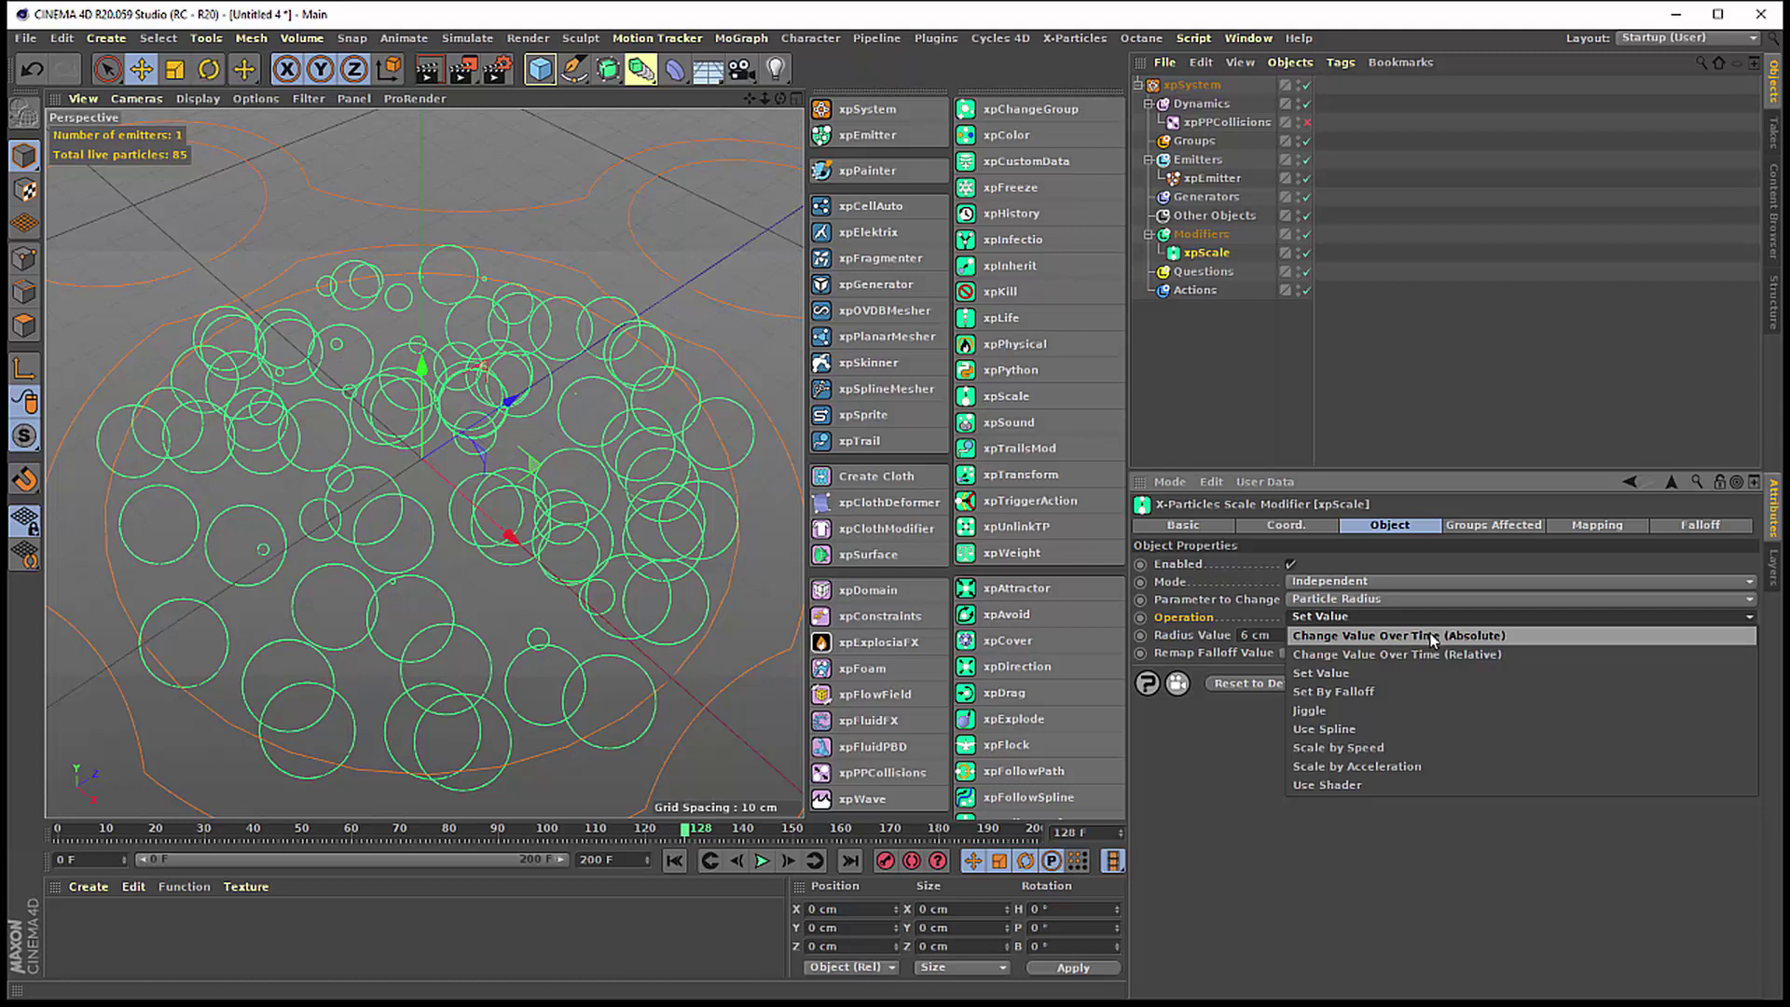
# - Set Operation to Change Value Over Time (Absolute), then view and close the X-Particles Online Updater
pyautogui.click(1433, 639)
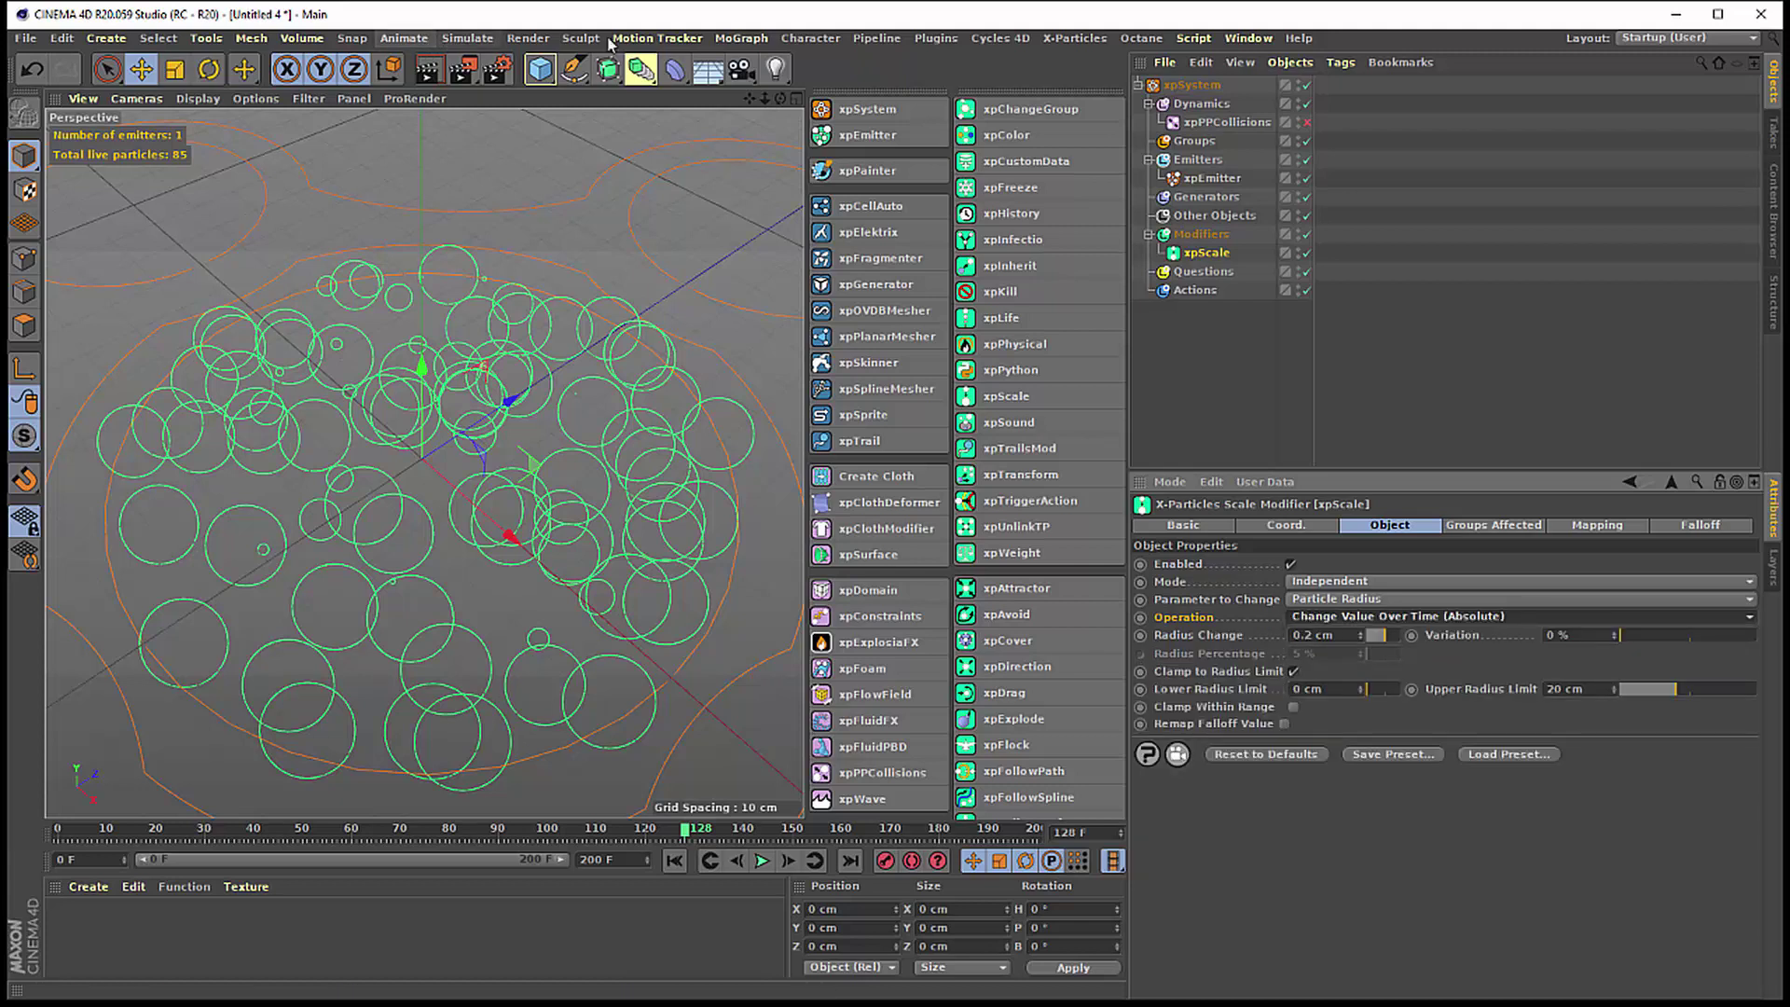
pyautogui.click(1074, 39)
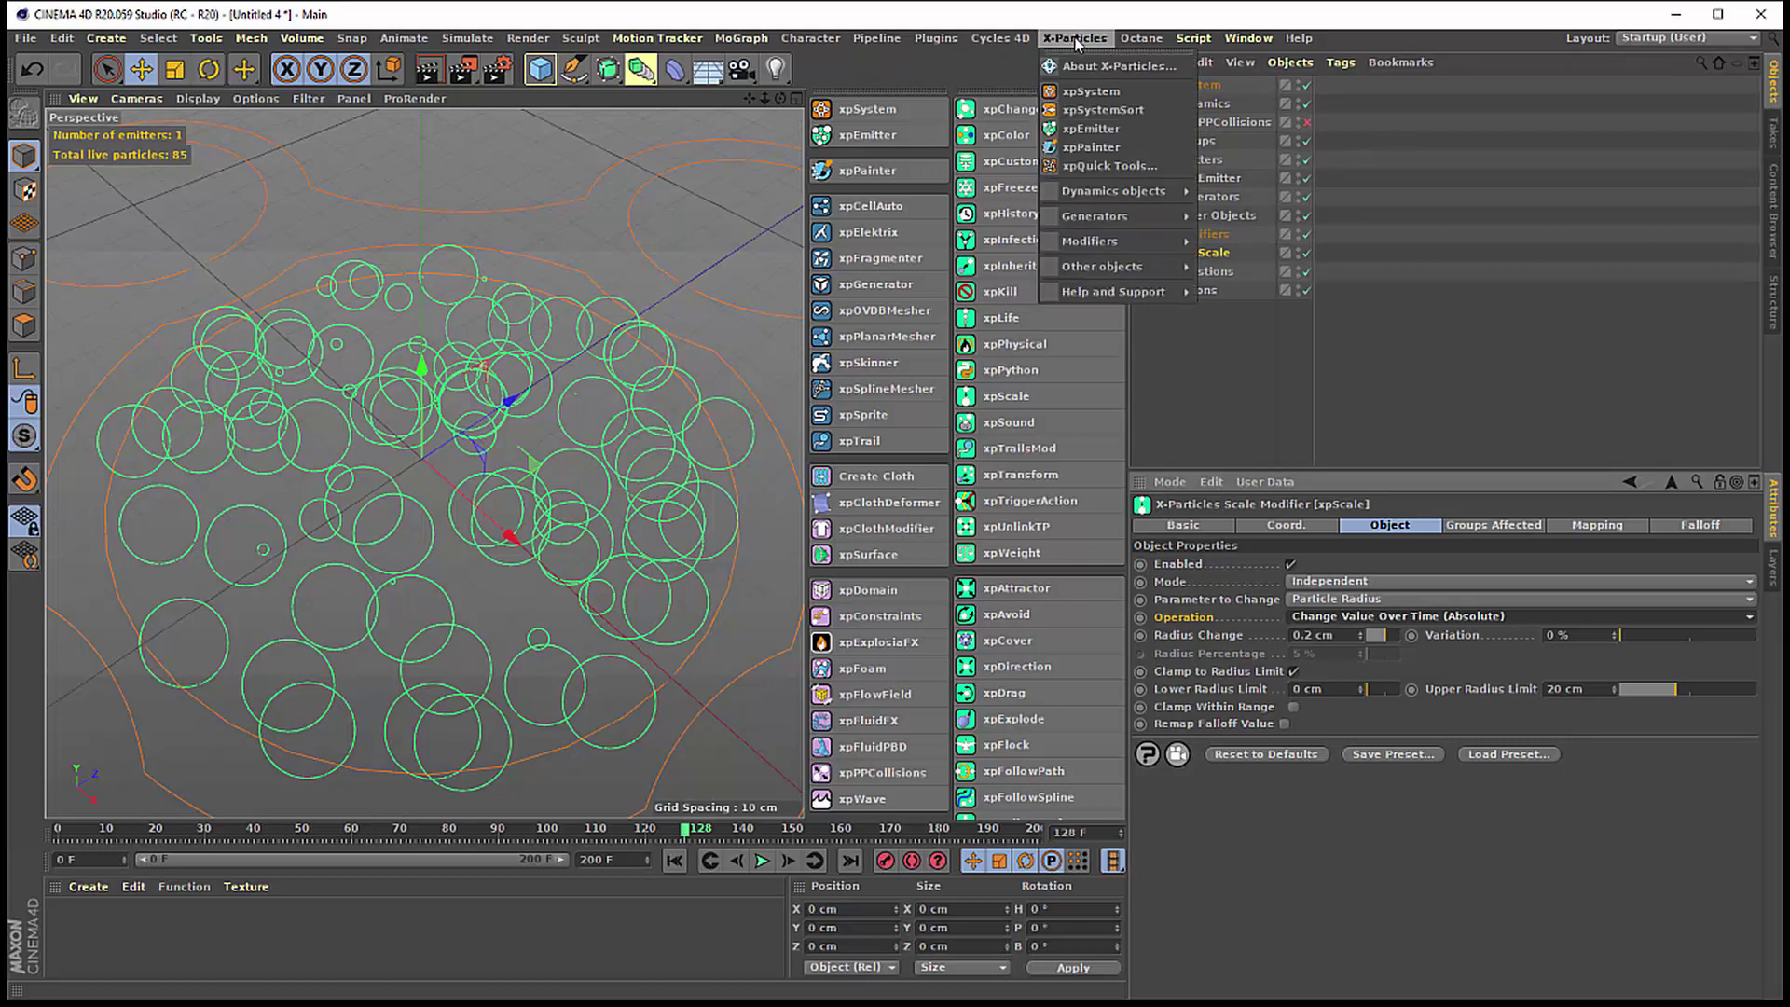
pyautogui.moveTo(1113, 291)
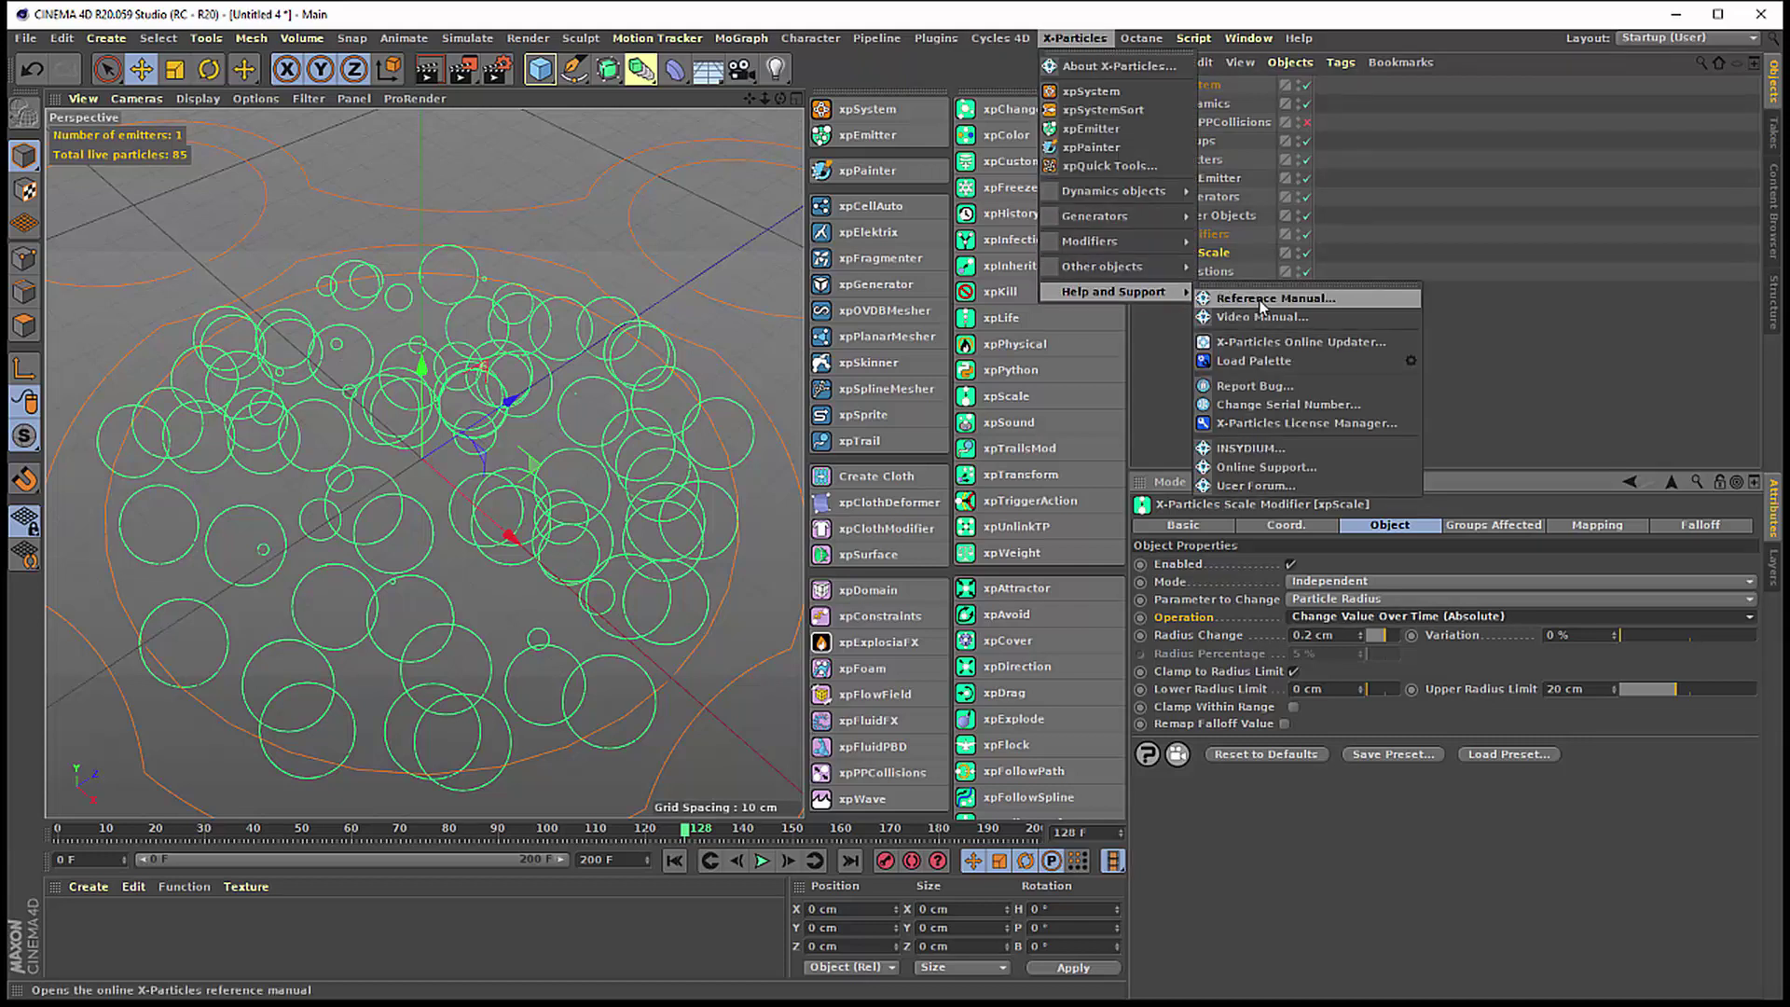
pyautogui.click(1317, 343)
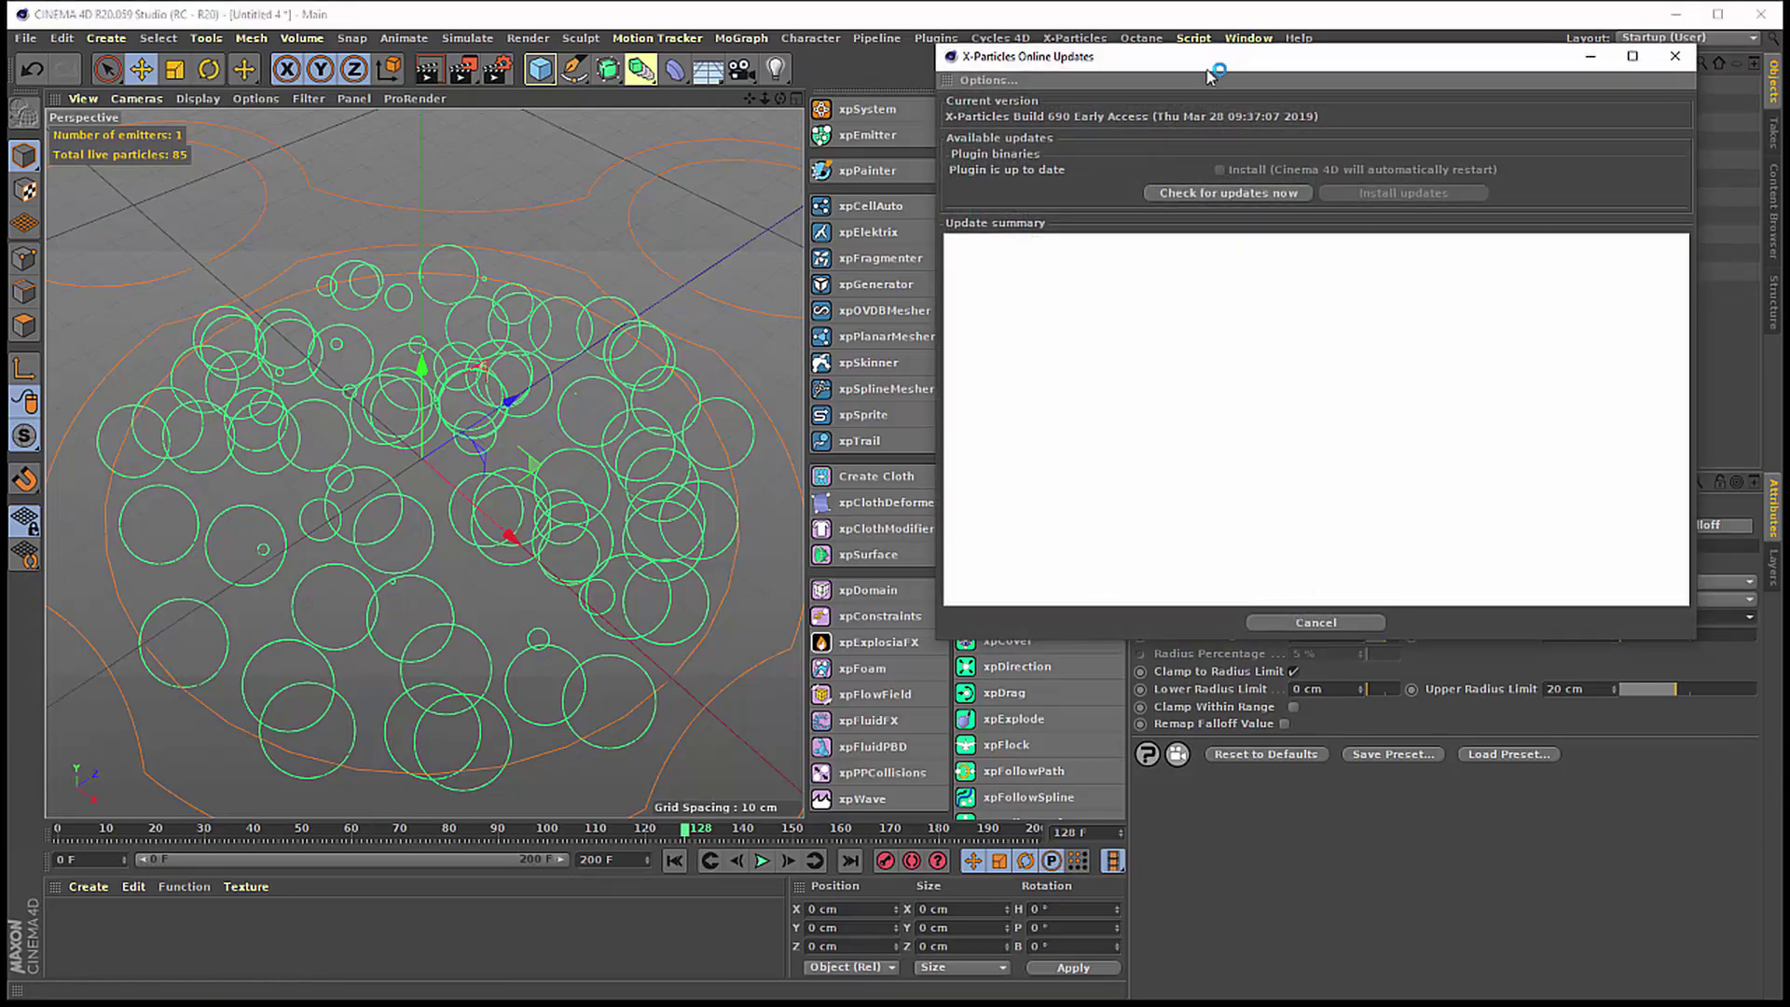
pyautogui.moveTo(1209, 75); pyautogui.dragTo(900, 154)
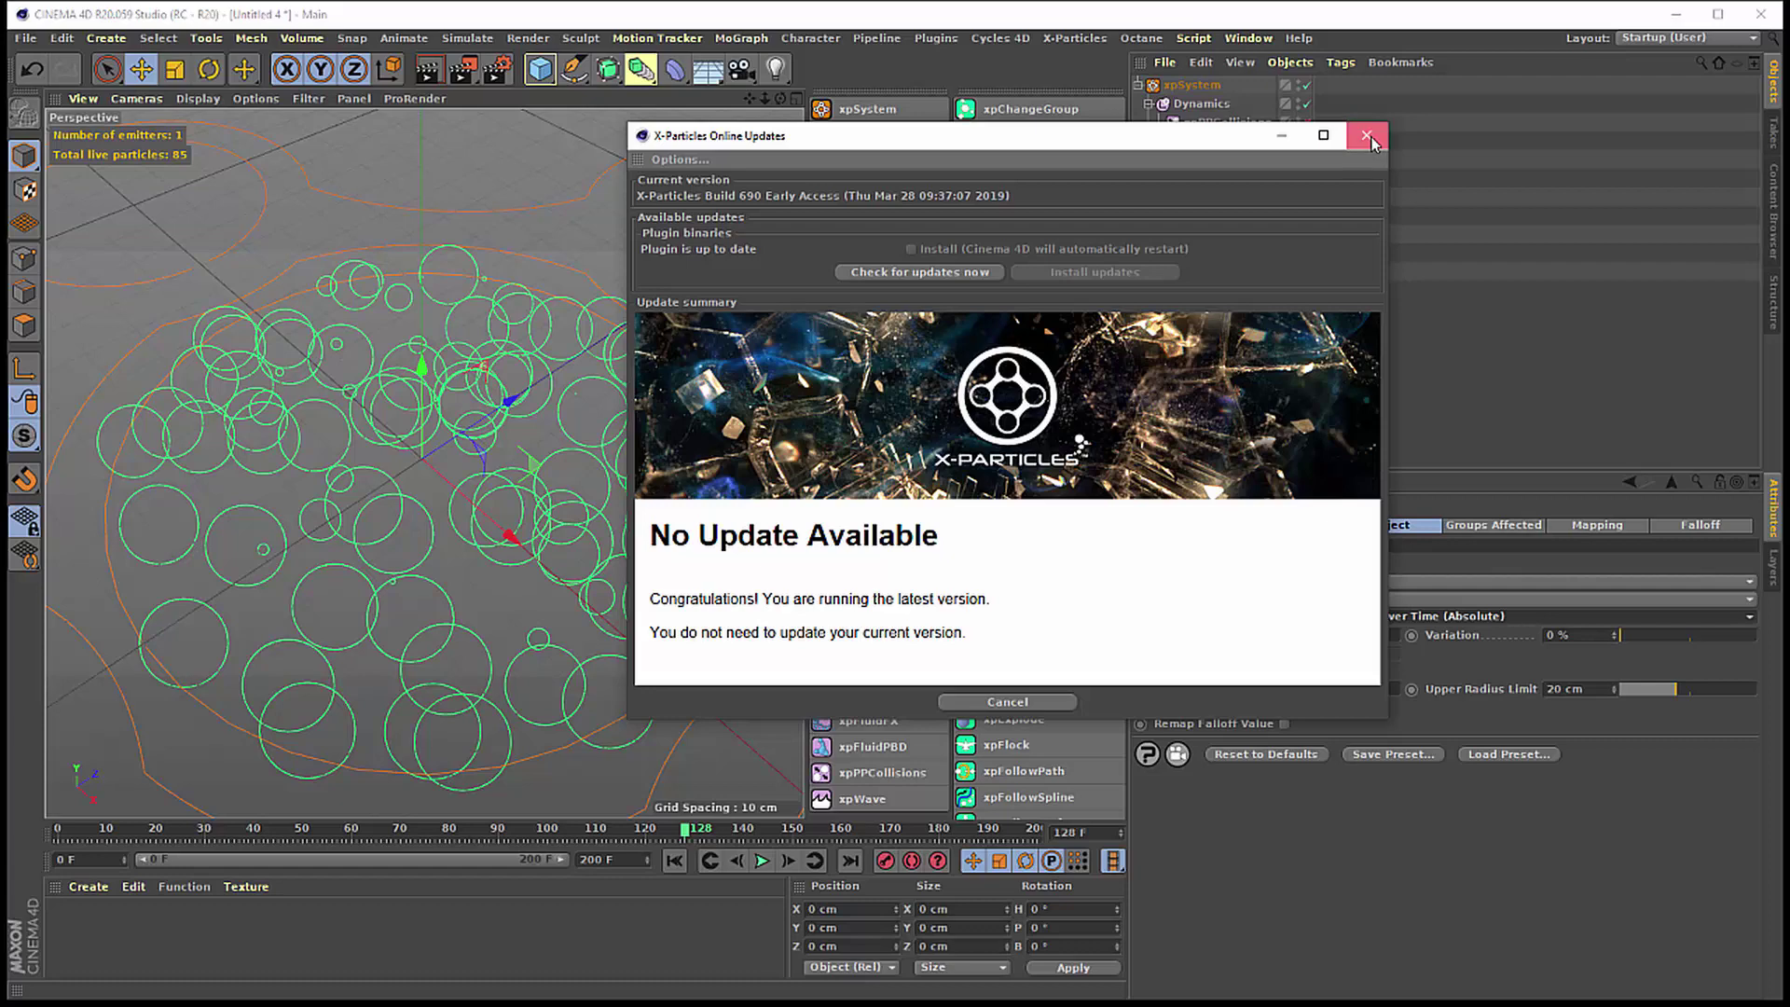
pyautogui.click(1375, 138)
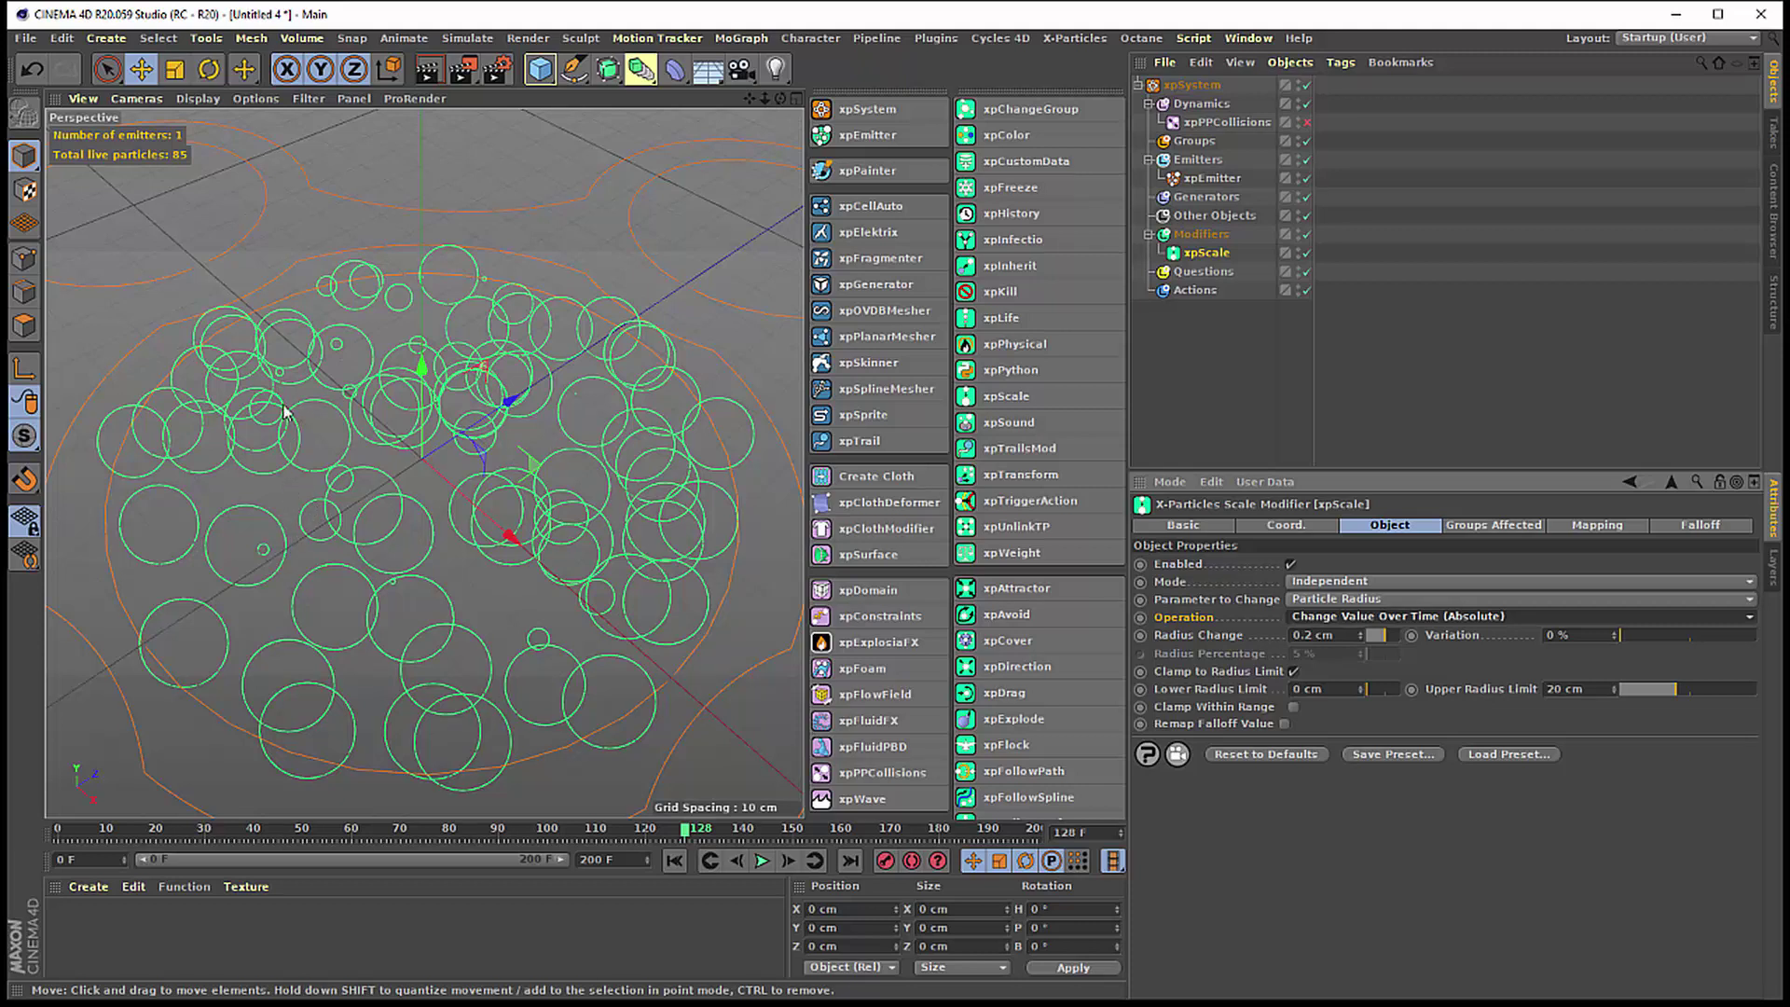
pyautogui.click(65, 40)
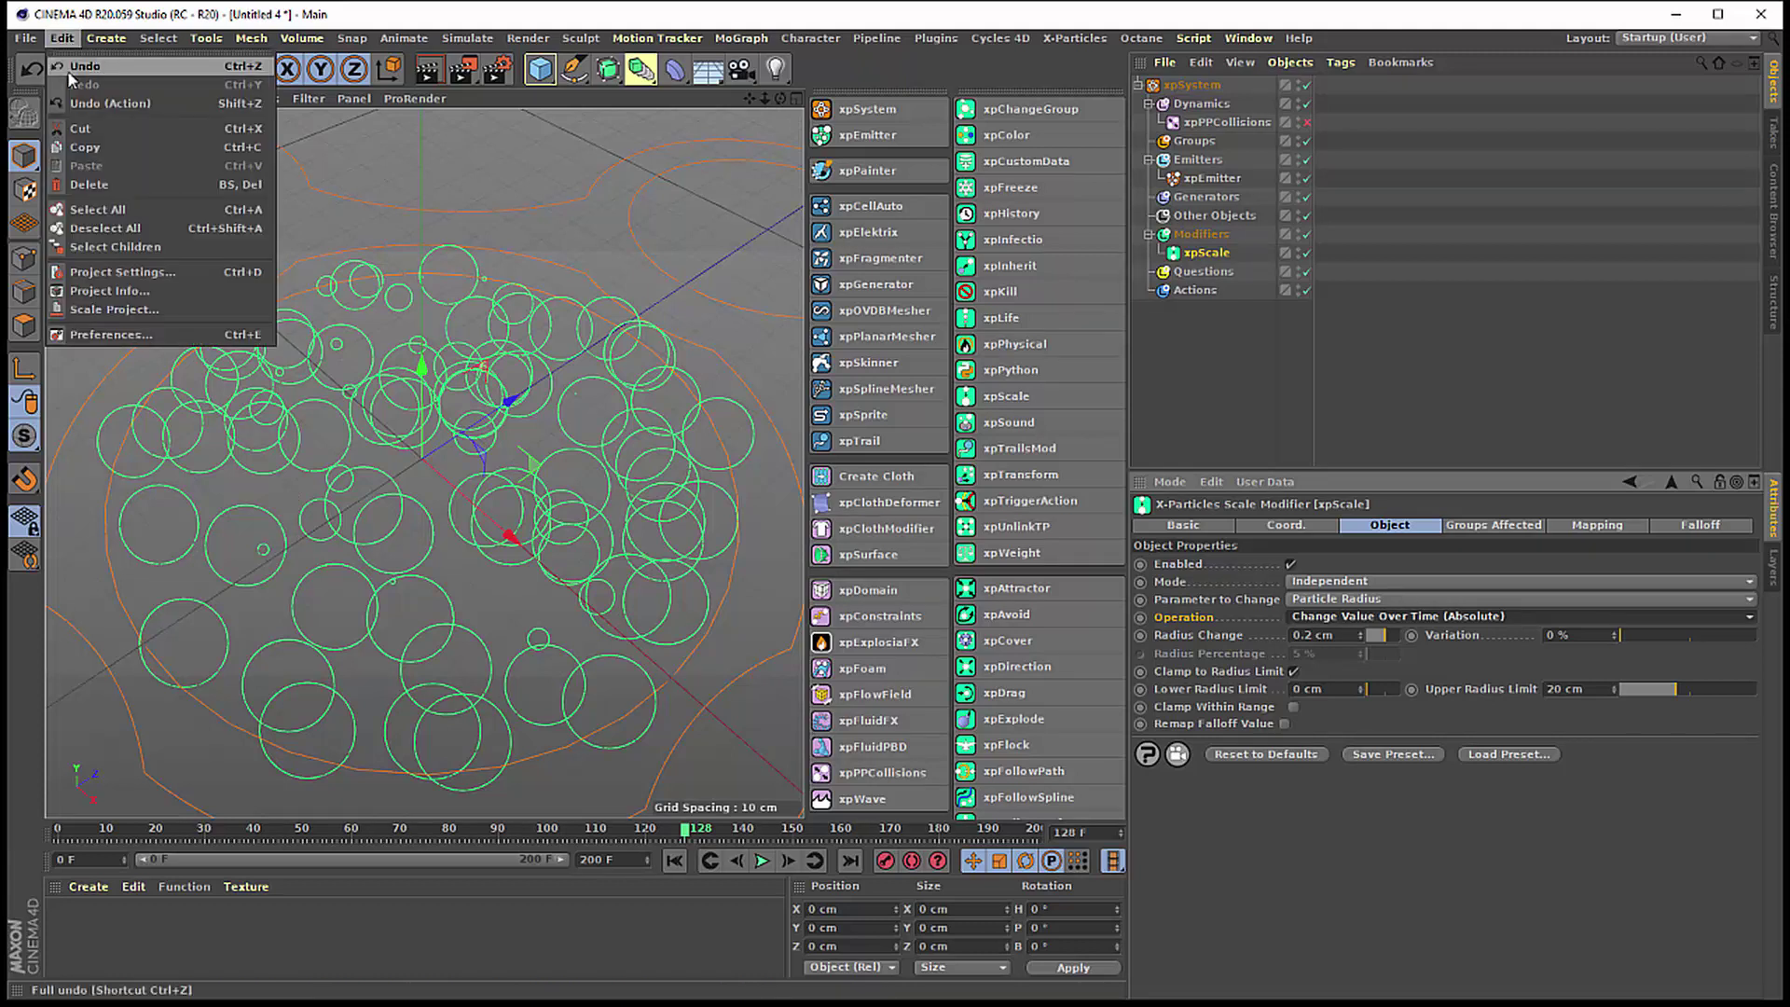
pyautogui.click(103, 338)
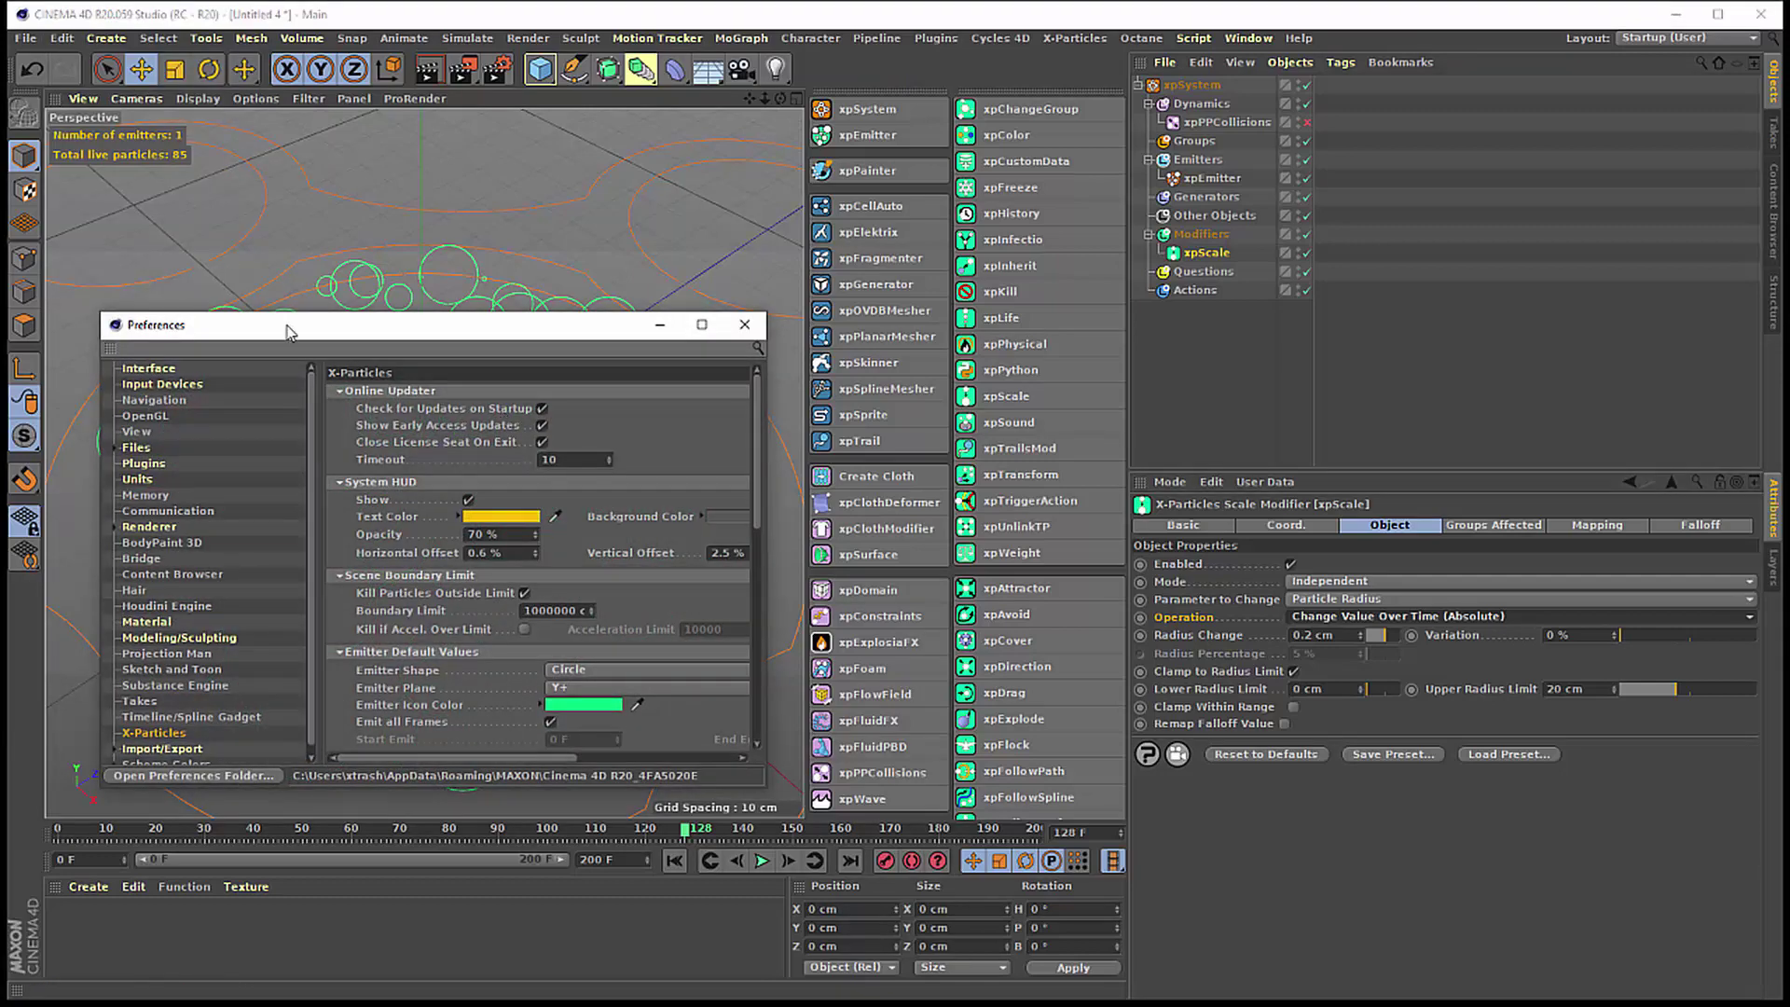
pyautogui.moveTo(300, 323); pyautogui.dragTo(344, 229)
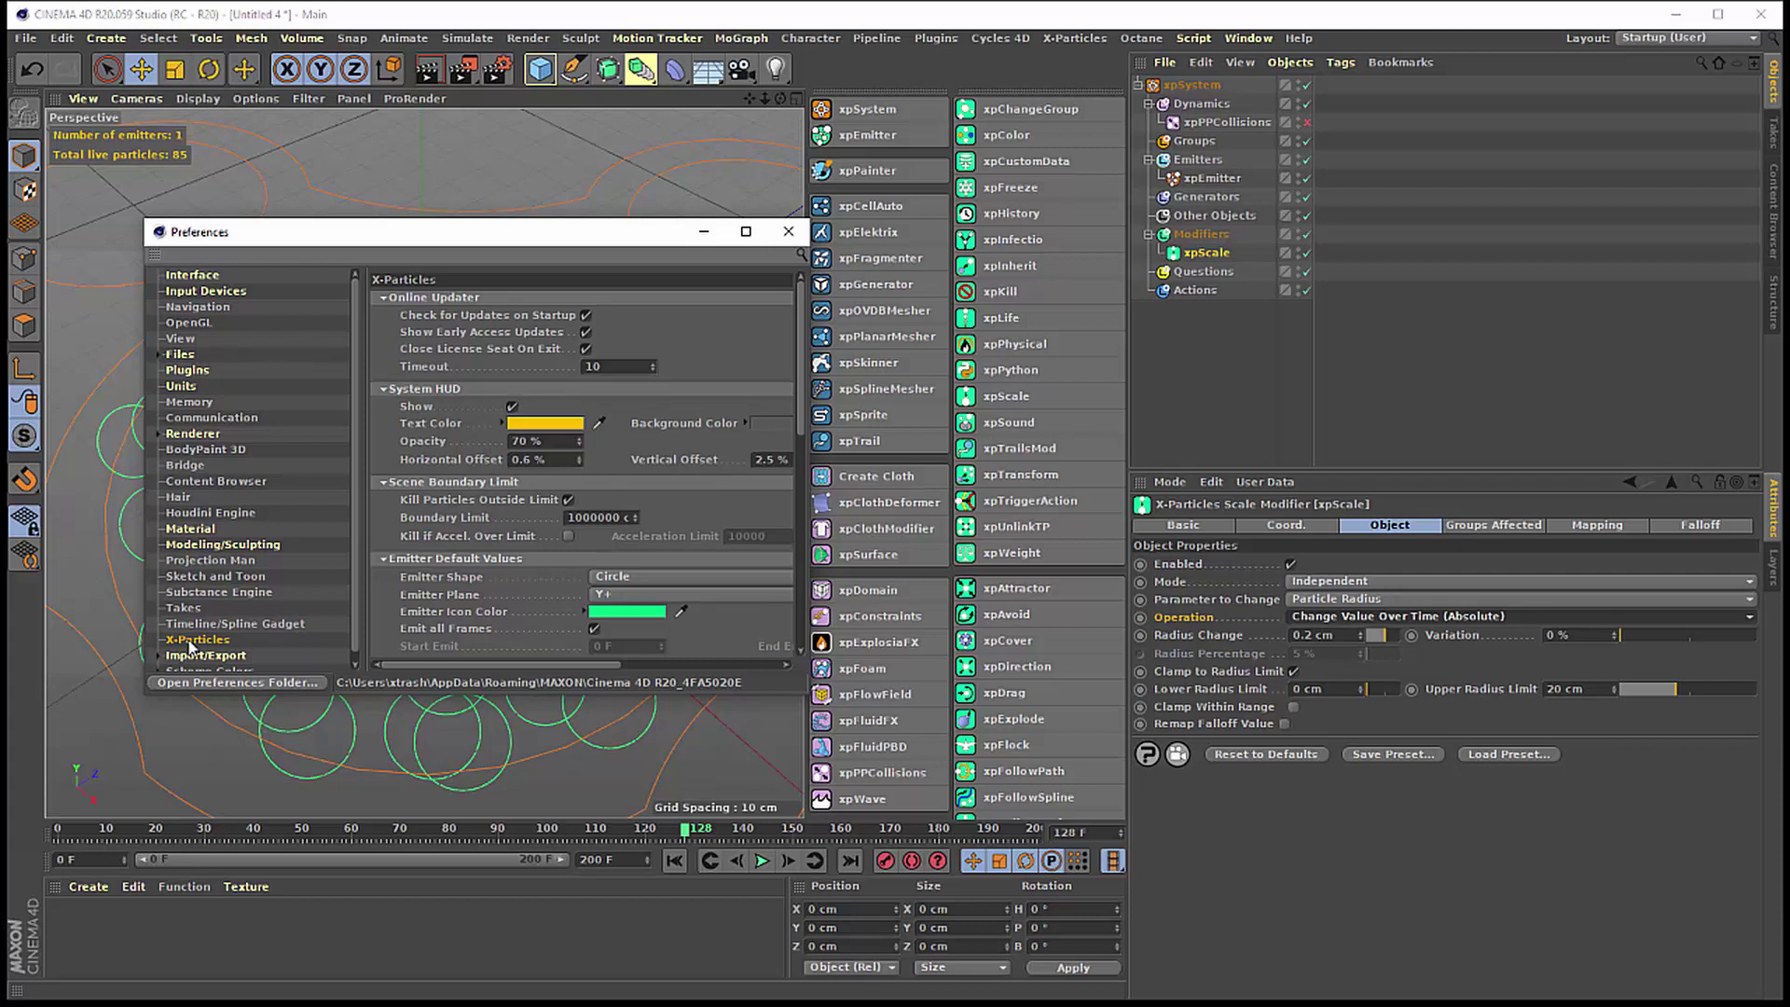
pyautogui.press('Up')
pyautogui.click(193, 640)
pyautogui.click(788, 232)
pyautogui.click(1002, 38)
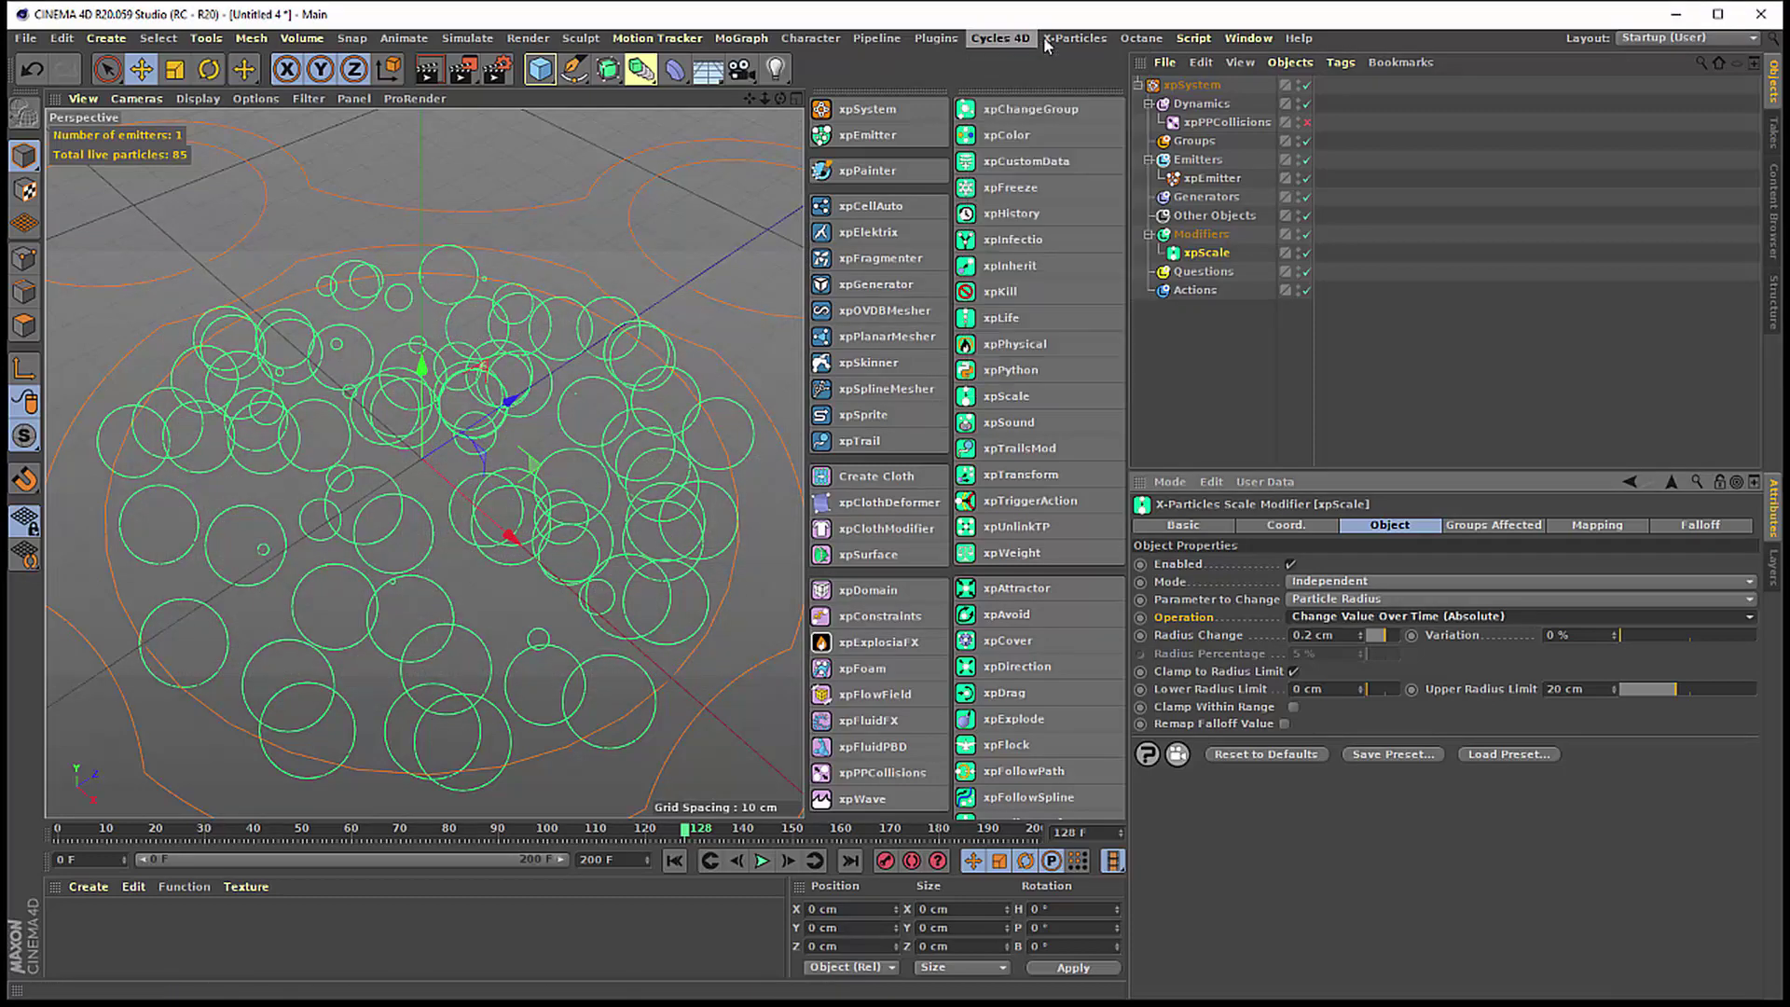
pyautogui.click(1073, 38)
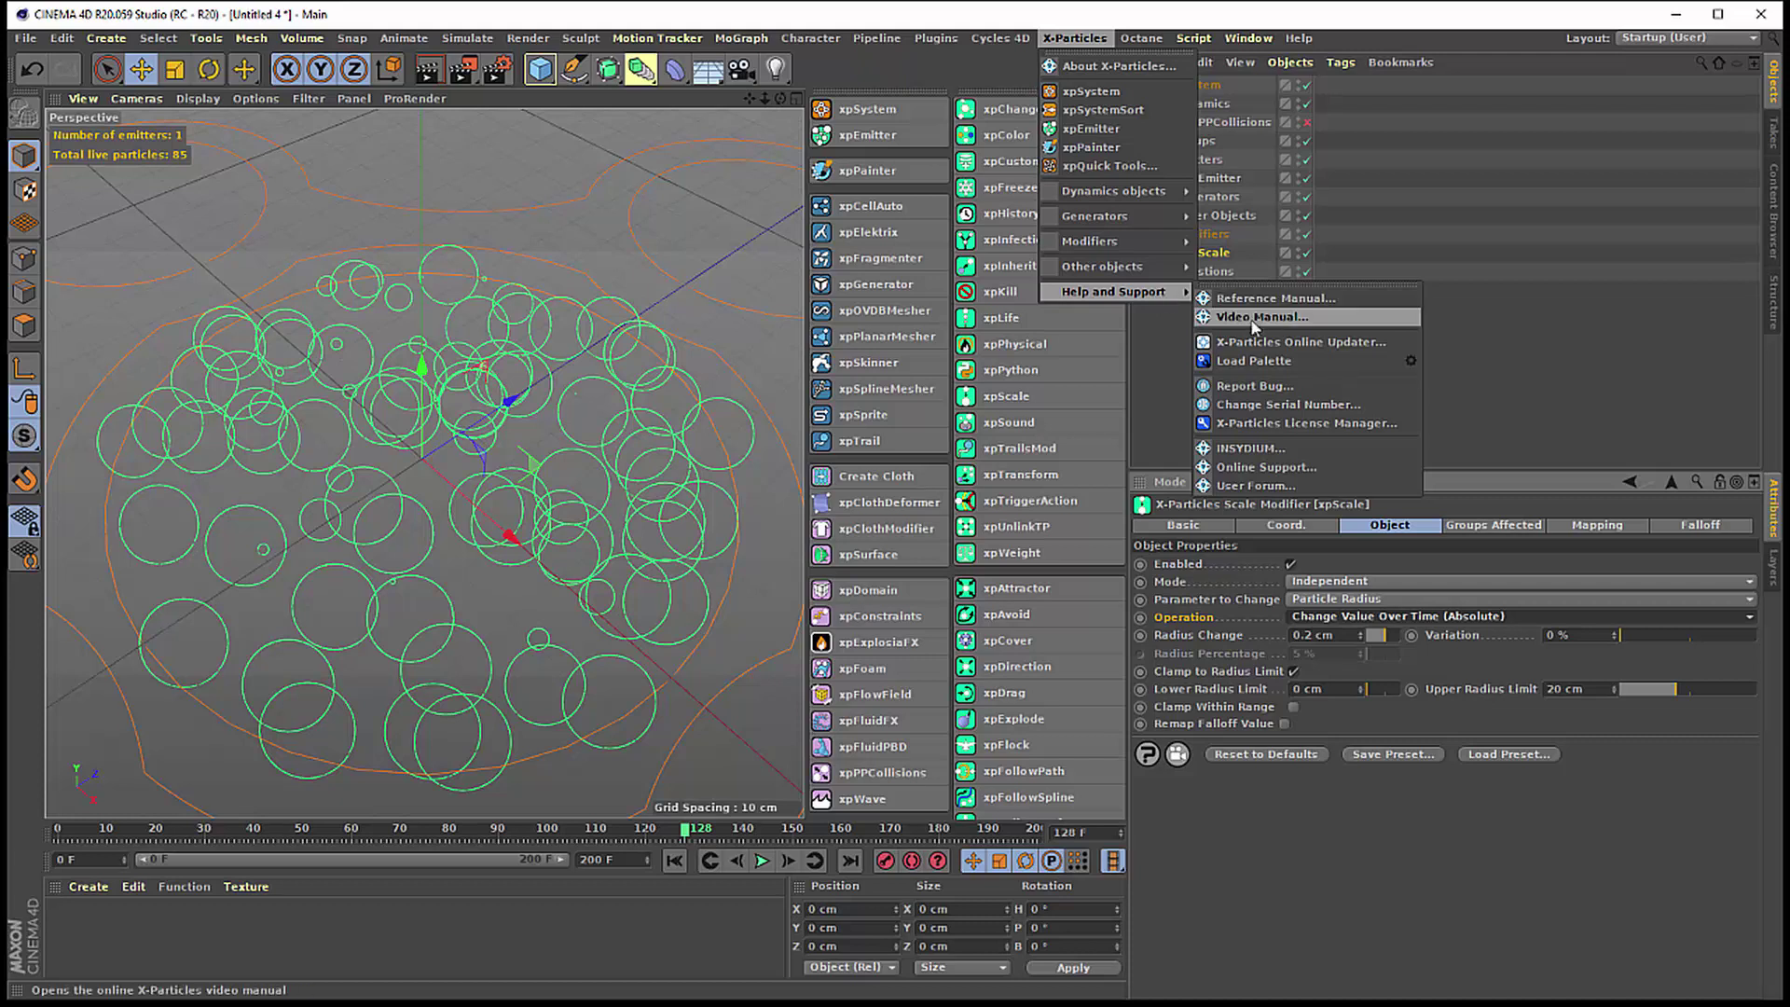
pyautogui.moveTo(1113, 290)
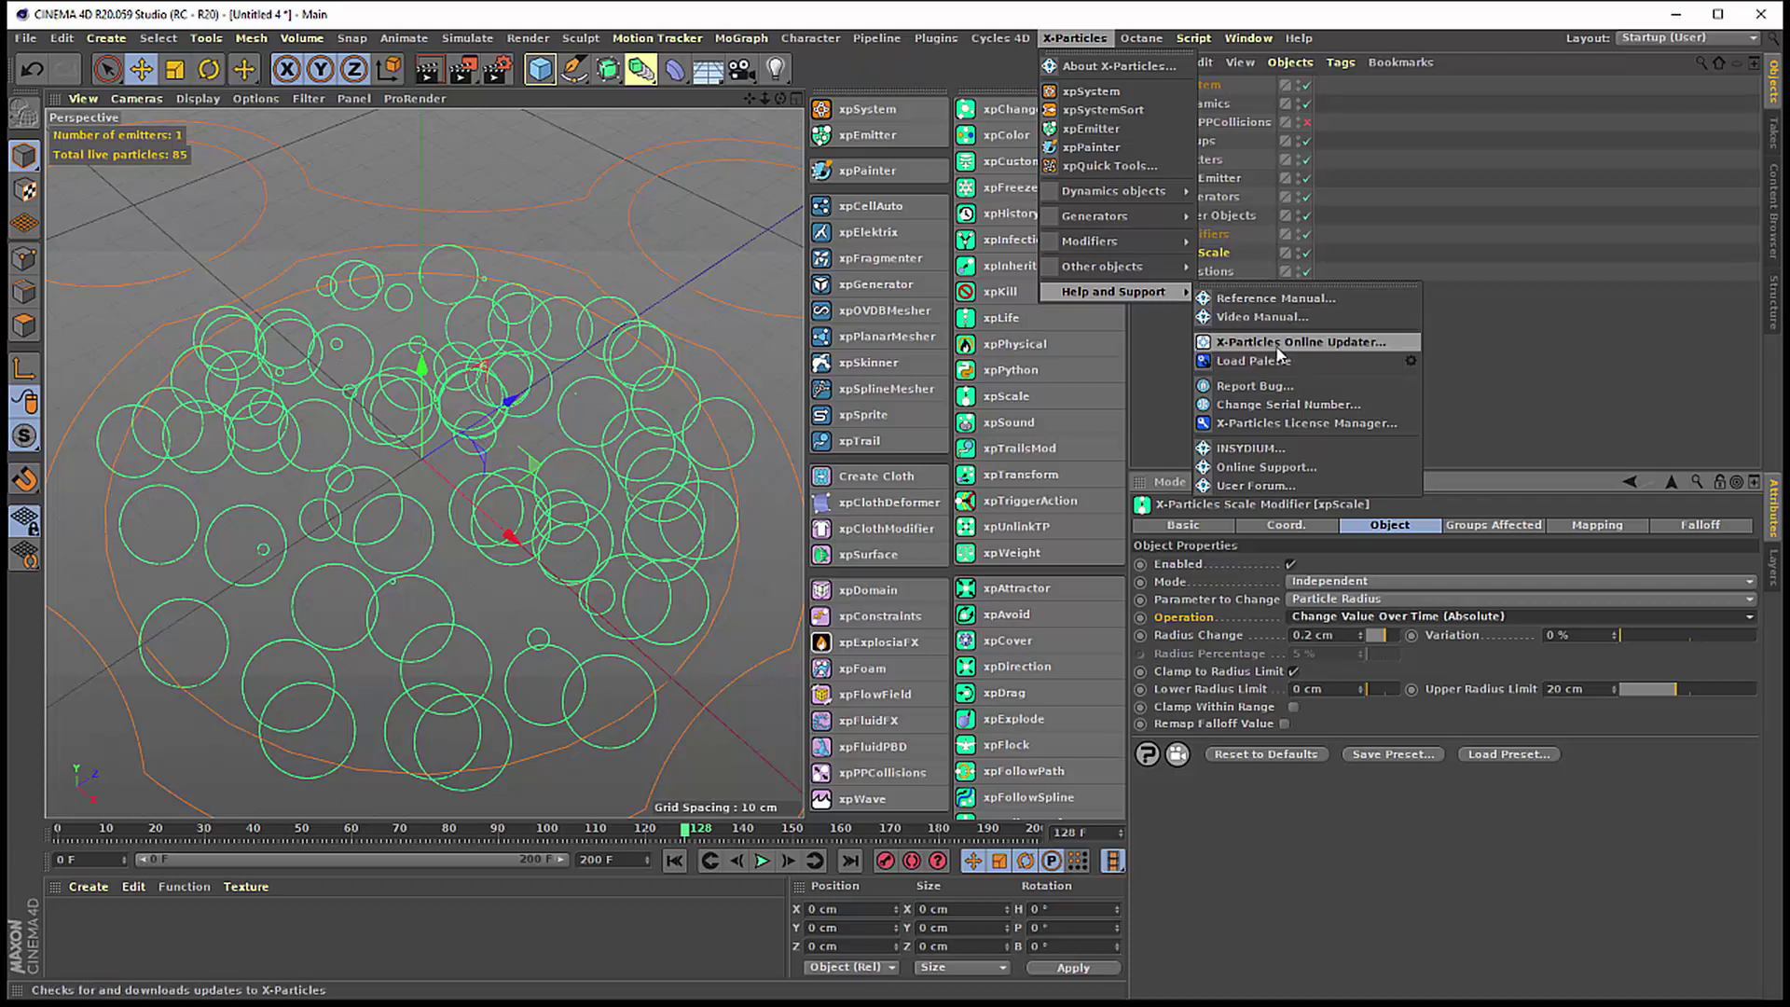
pyautogui.click(1265, 351)
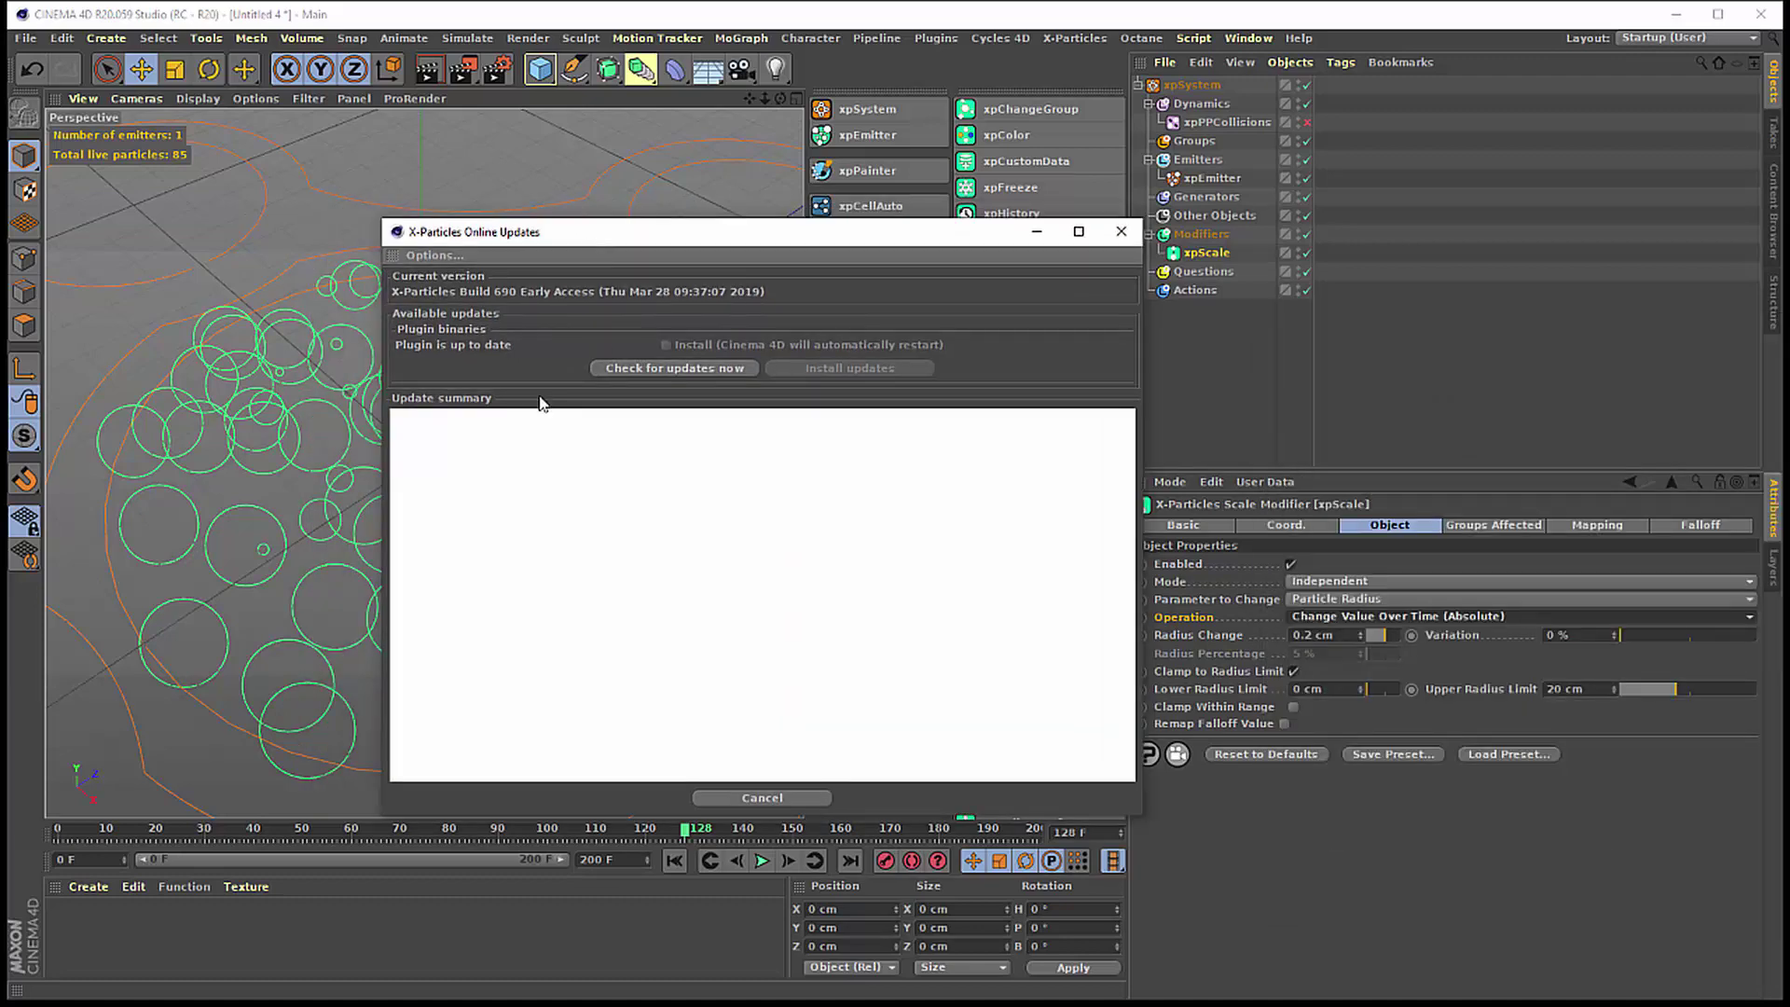
pyautogui.click(636, 371)
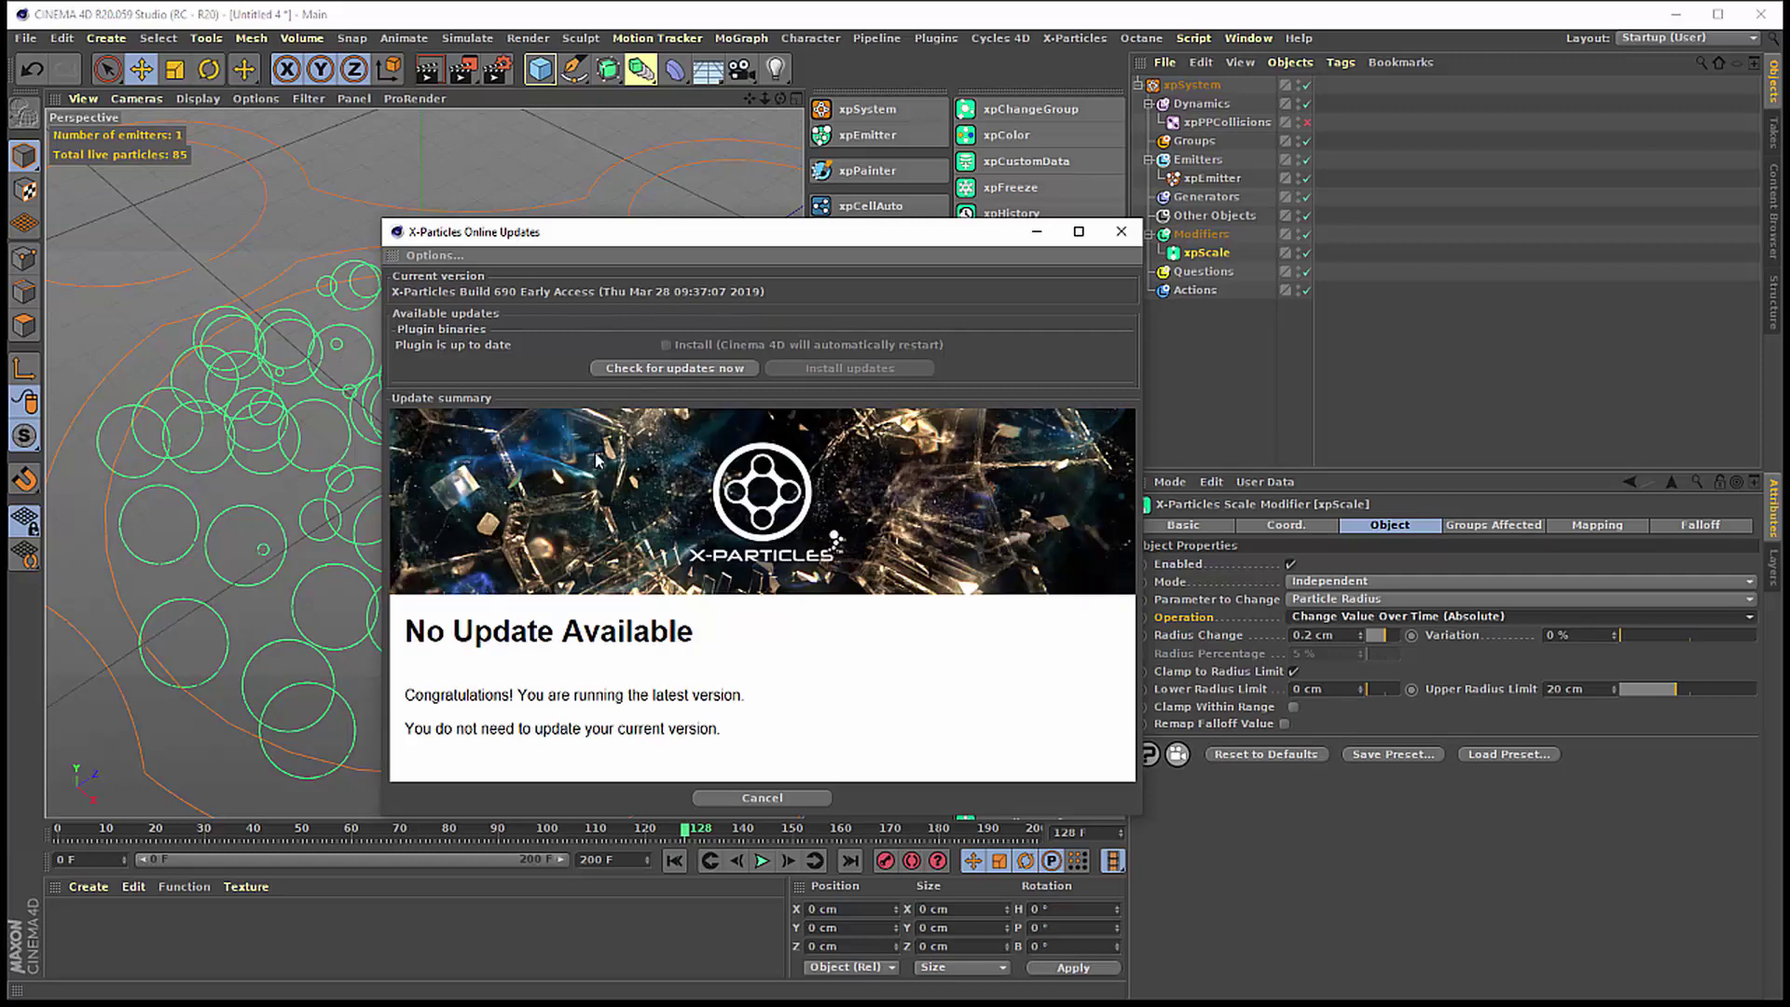
pyautogui.click(791, 799)
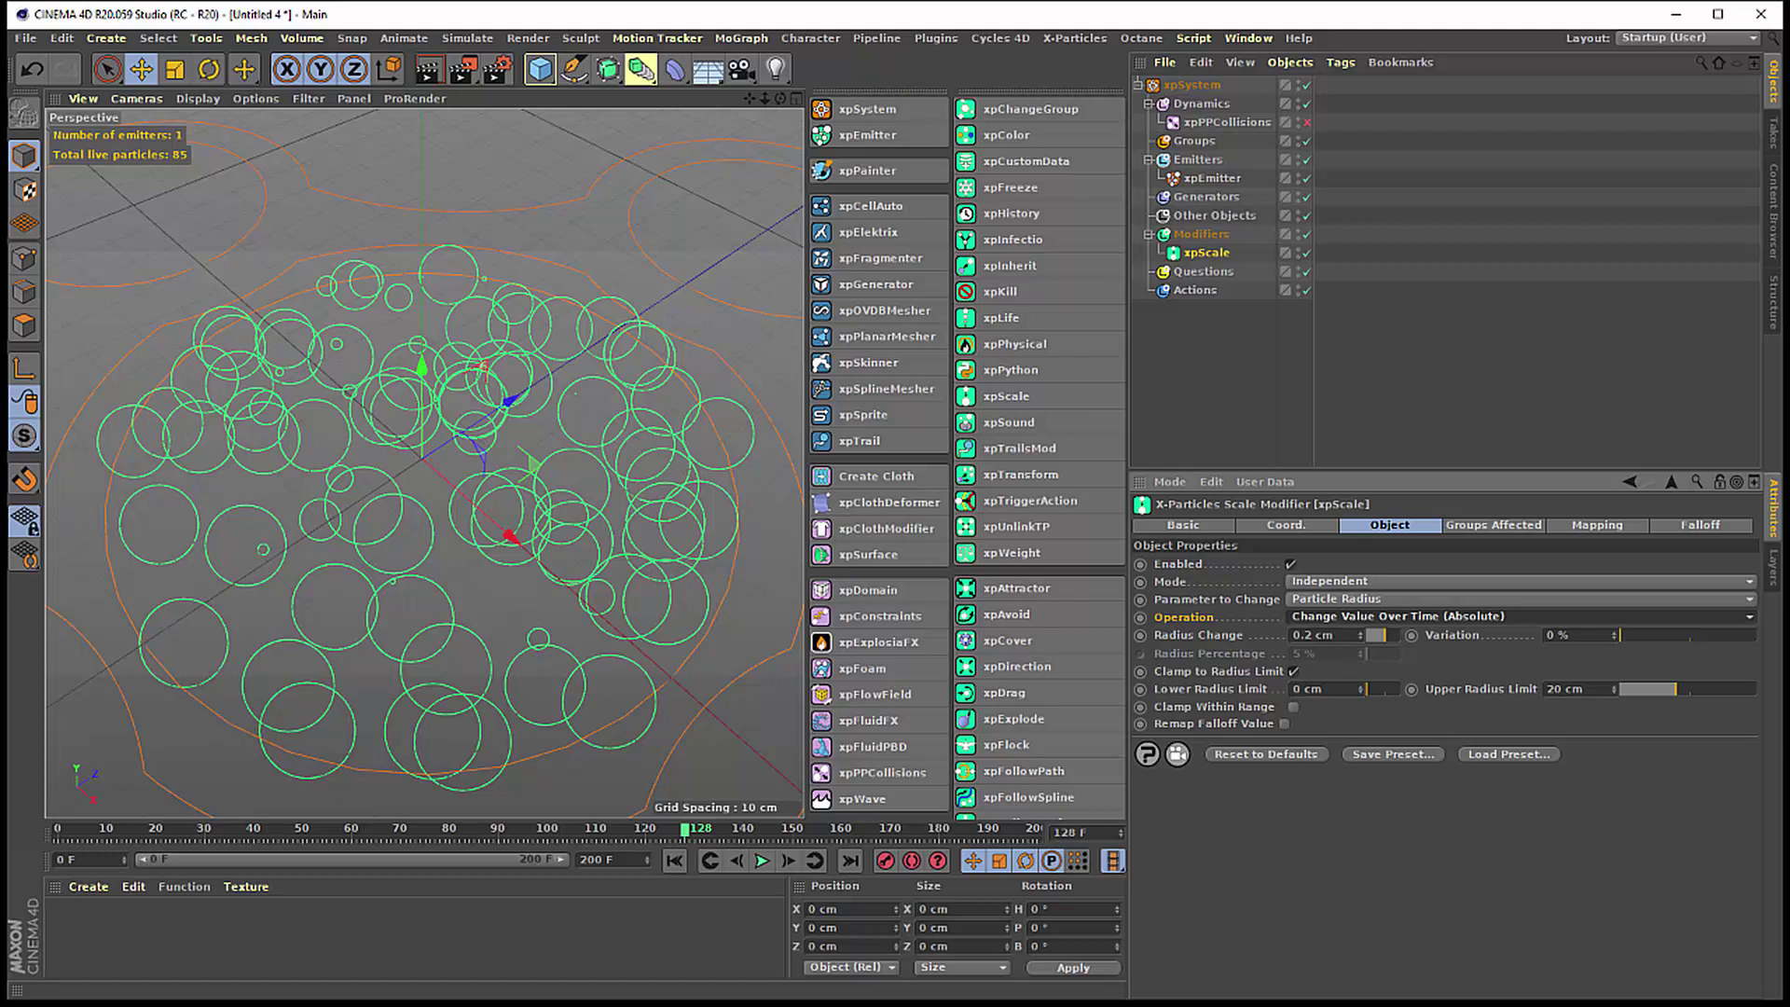
# - Keep Change Value Over Time (Absolute) and turn off Clamp to Radius Limit for the 0.2 cm Radius Change
pyautogui.click(1395, 619)
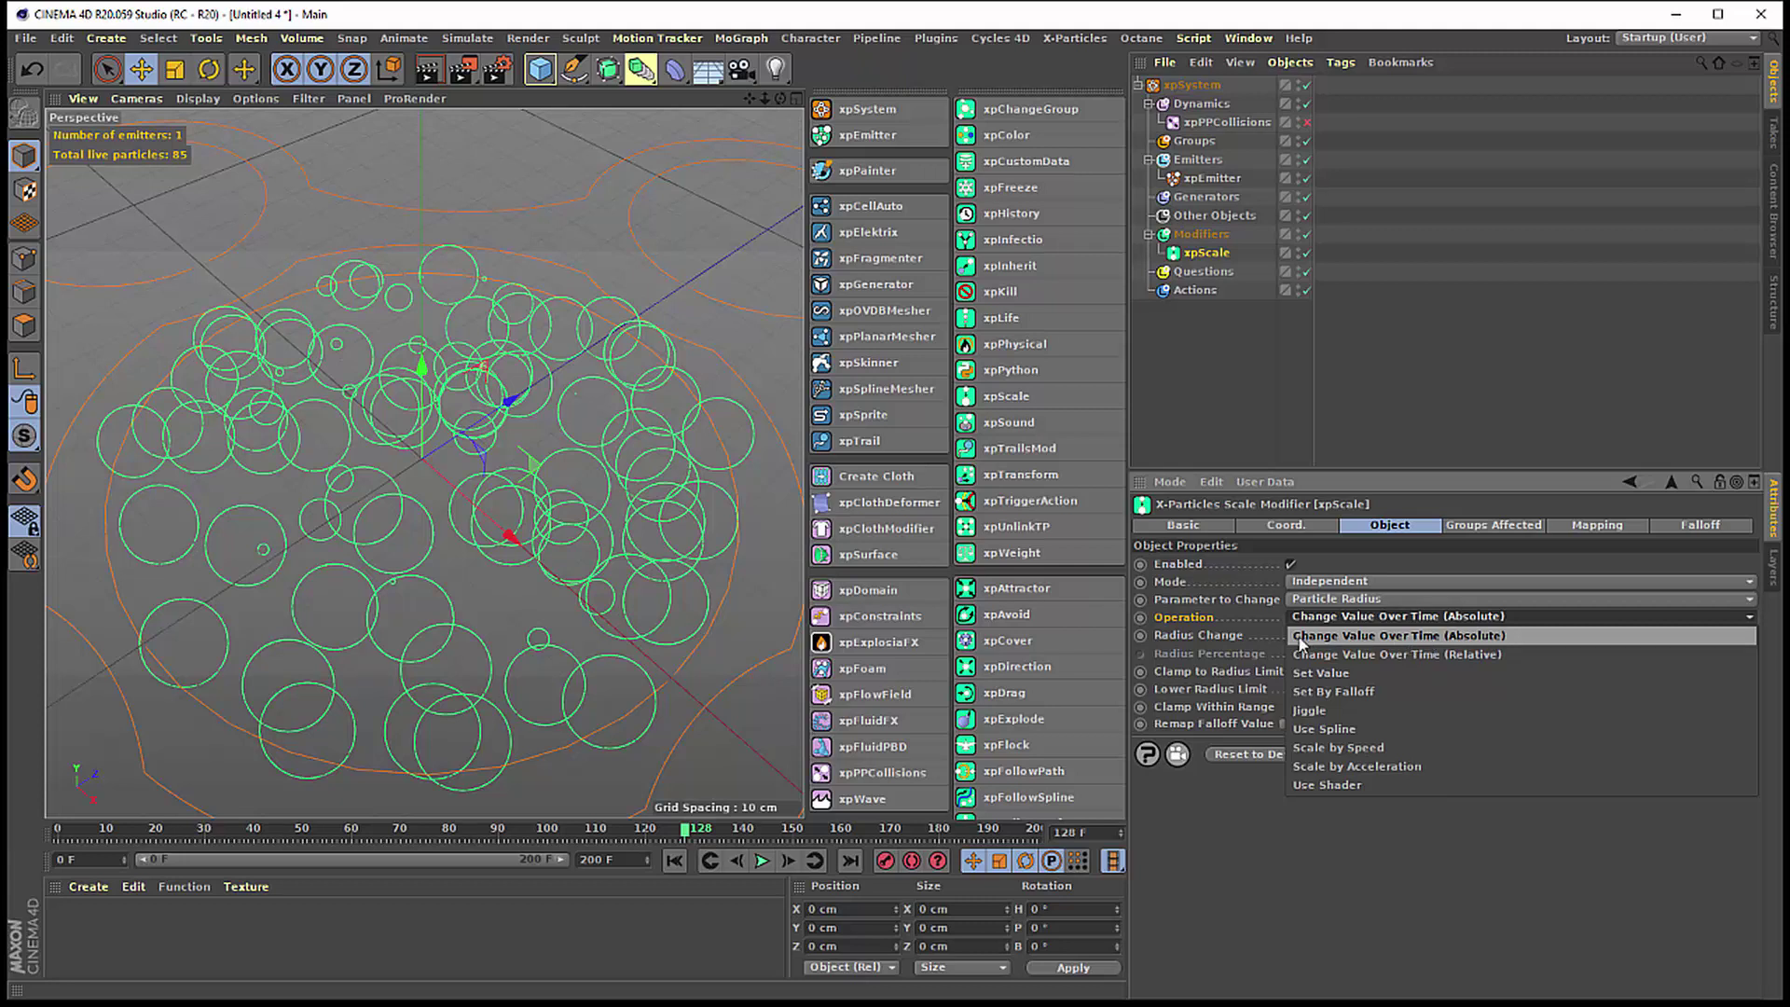
pyautogui.click(1419, 637)
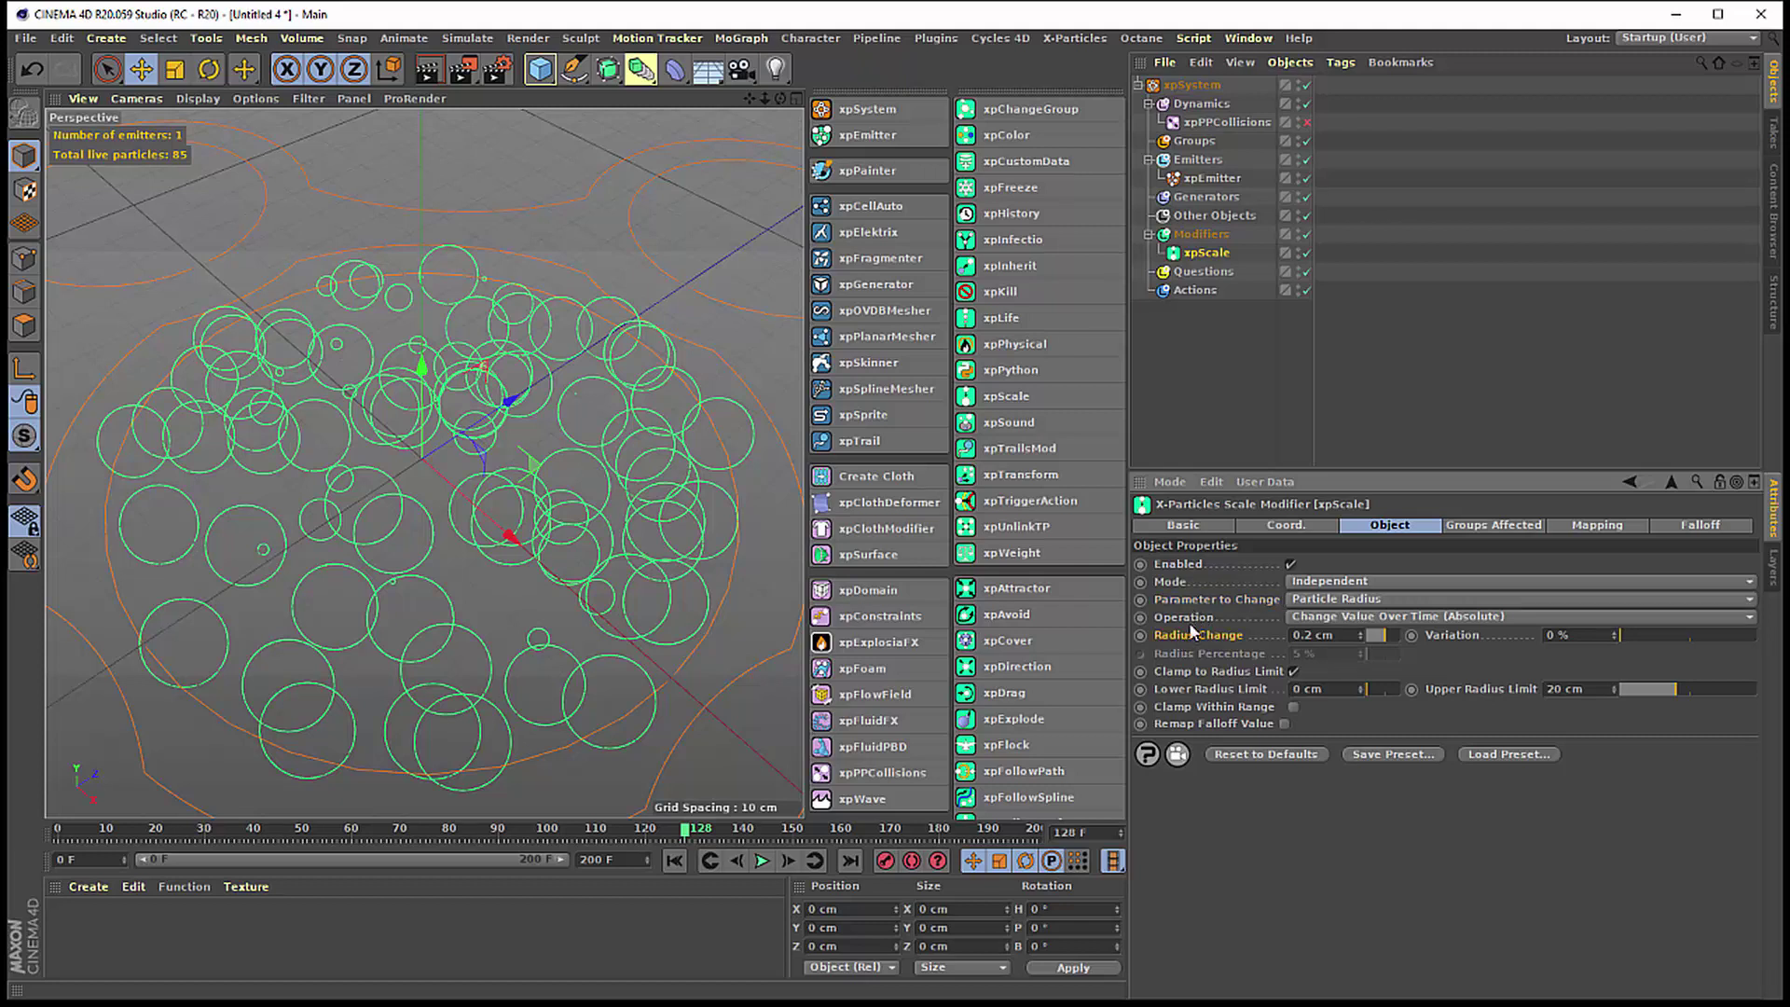
pyautogui.doubleClick(1336, 639)
pyautogui.click(1293, 672)
pyautogui.doubleClick(1309, 637)
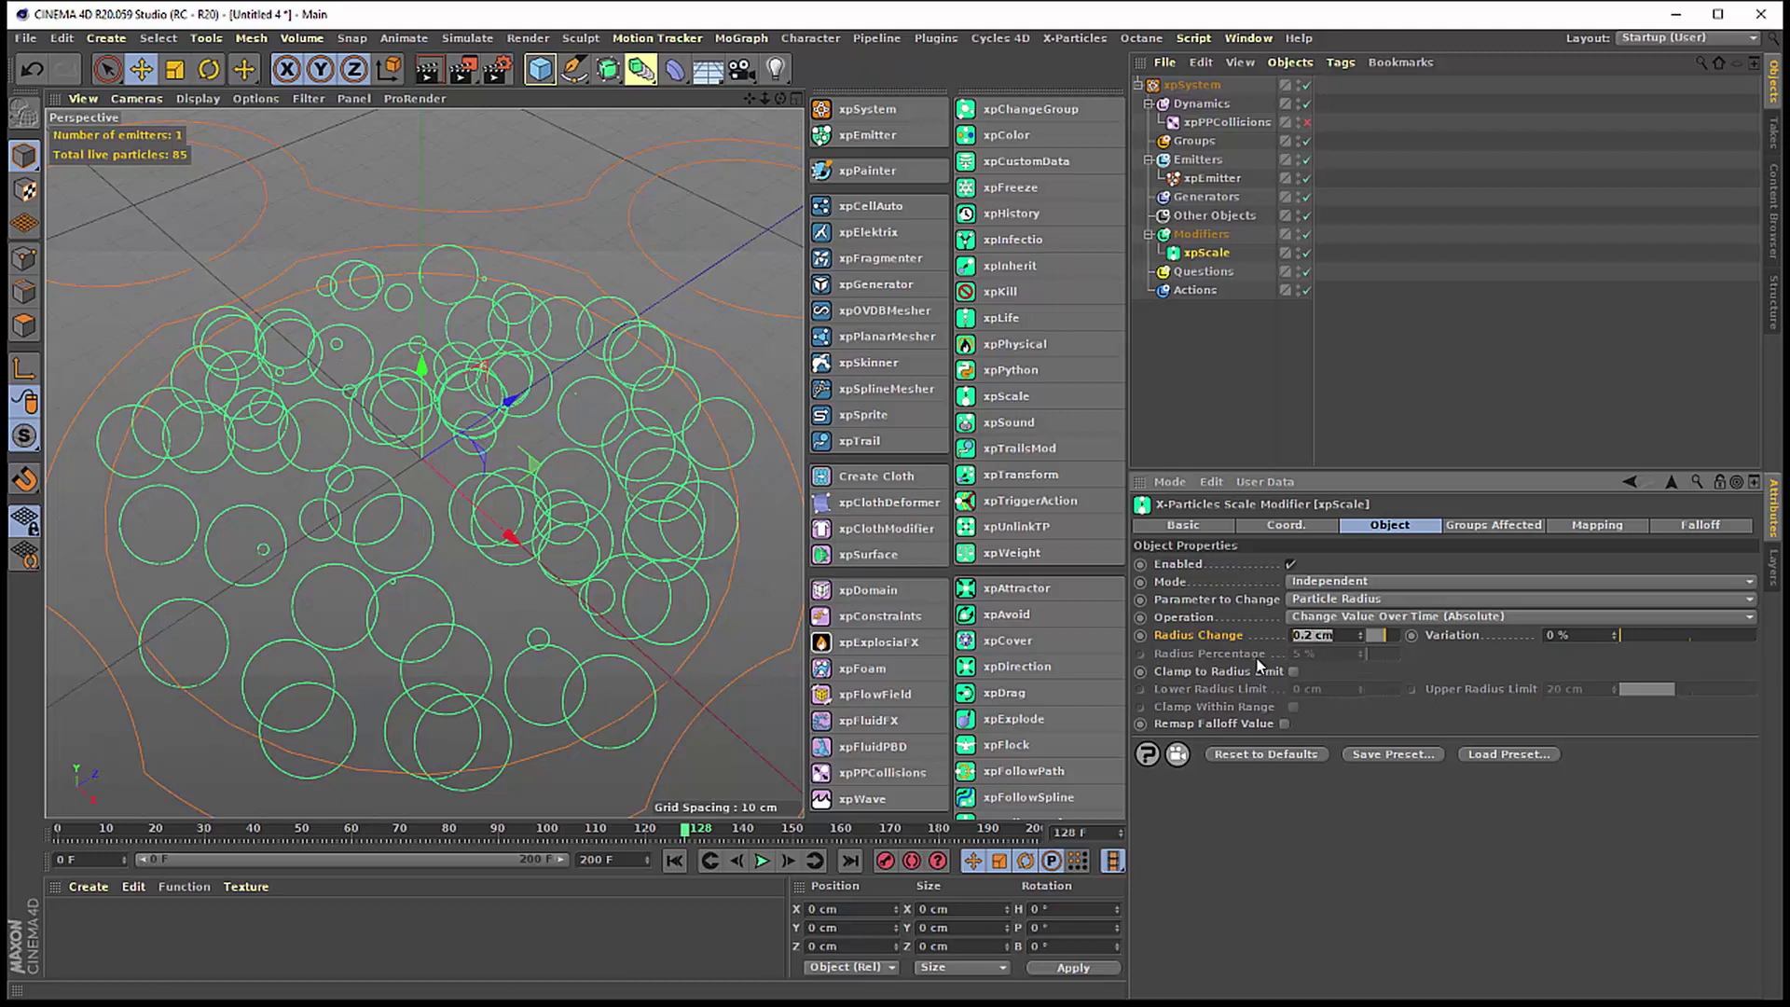
# - Play the simulation from the start, then inspect the emitter's starting particle Radius
pyautogui.click(673, 861)
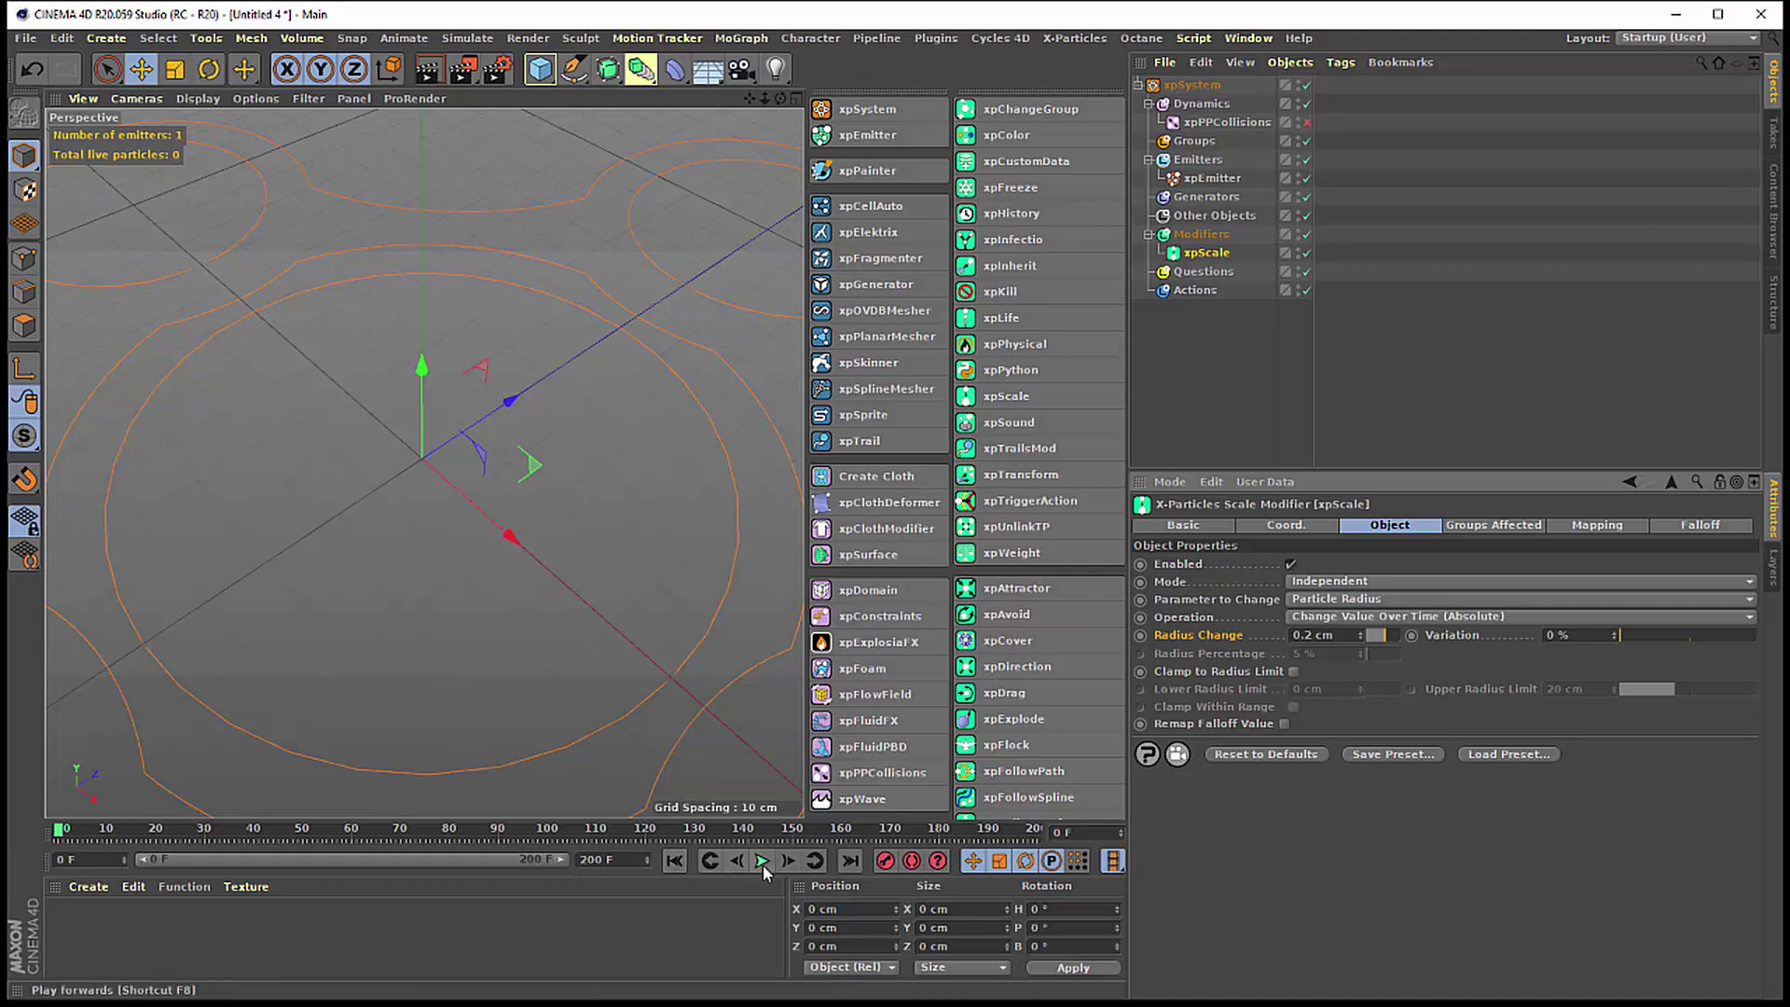
pyautogui.click(762, 862)
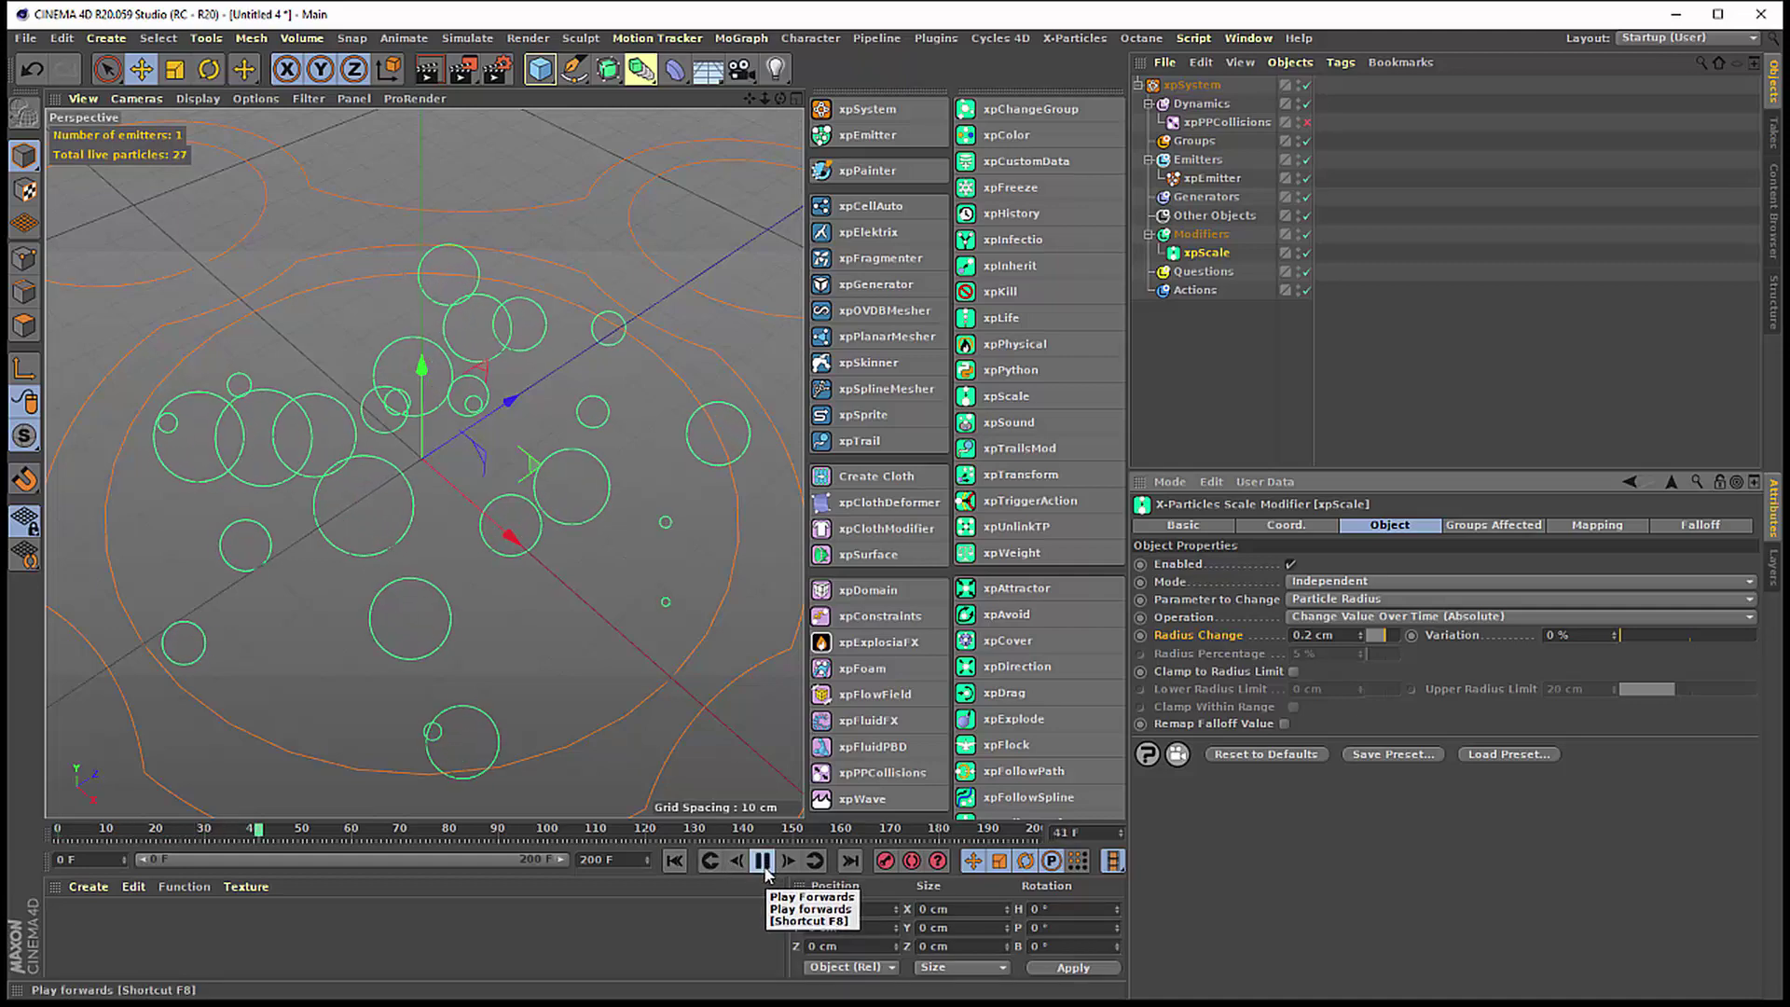
pyautogui.click(763, 865)
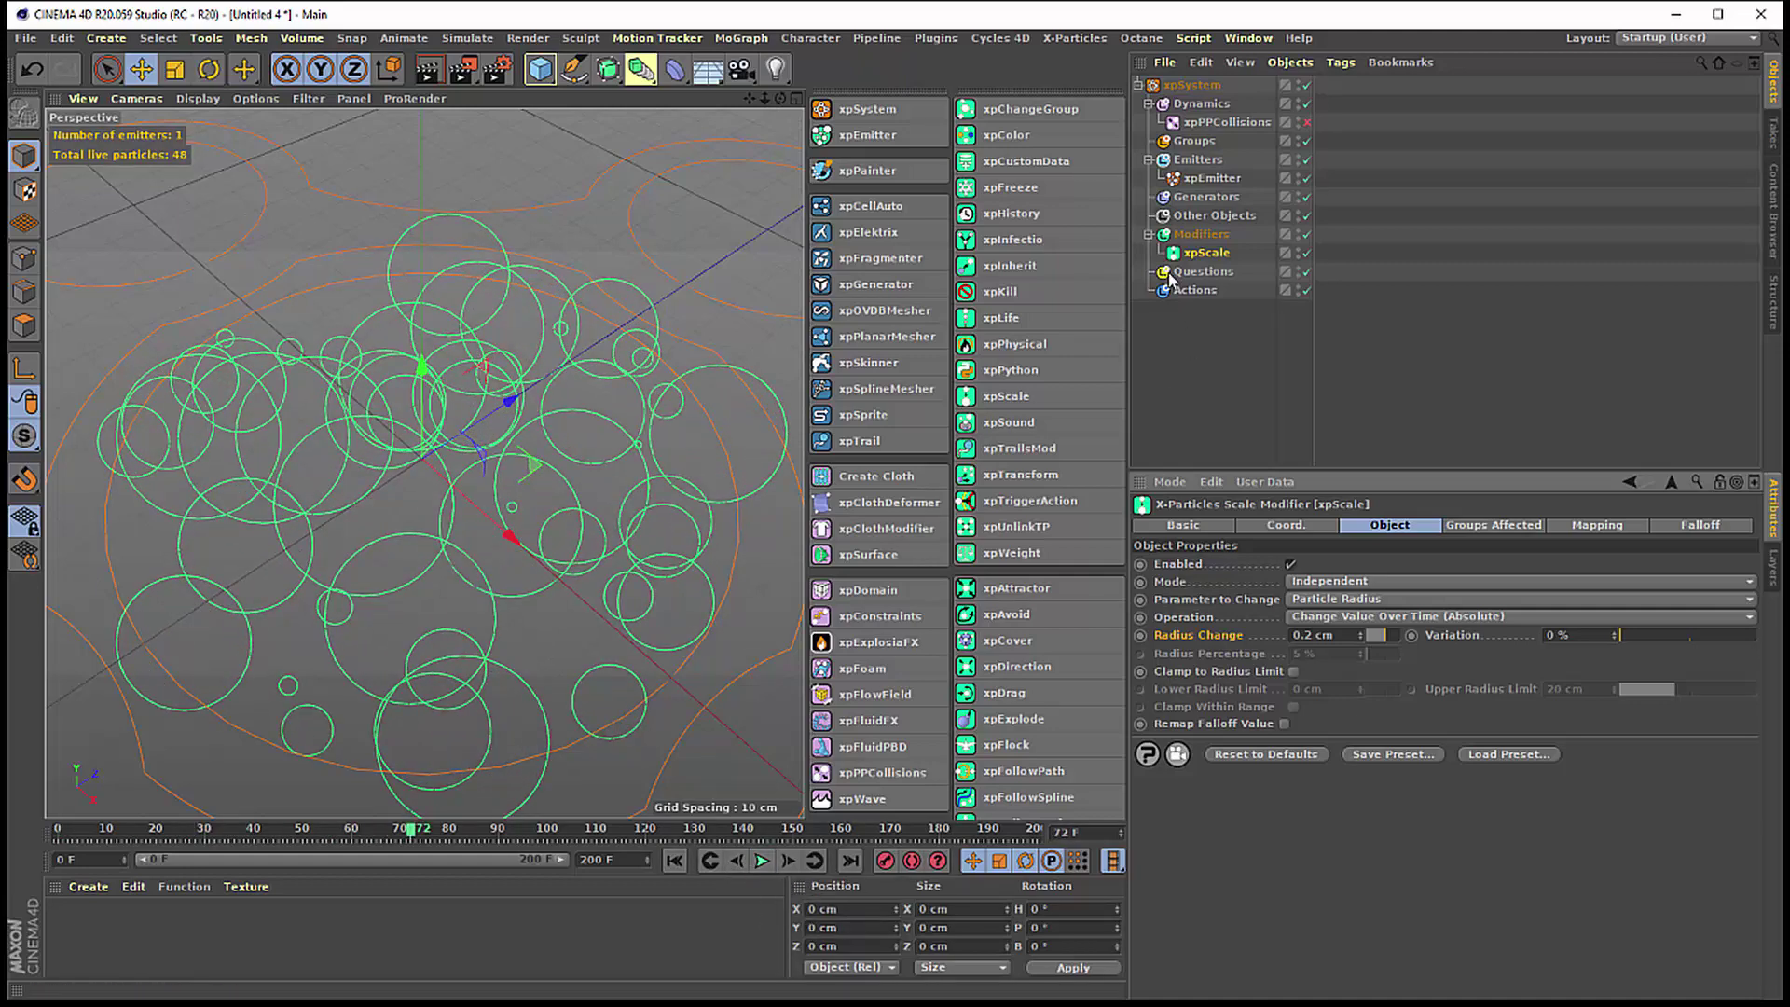
pyautogui.click(1213, 178)
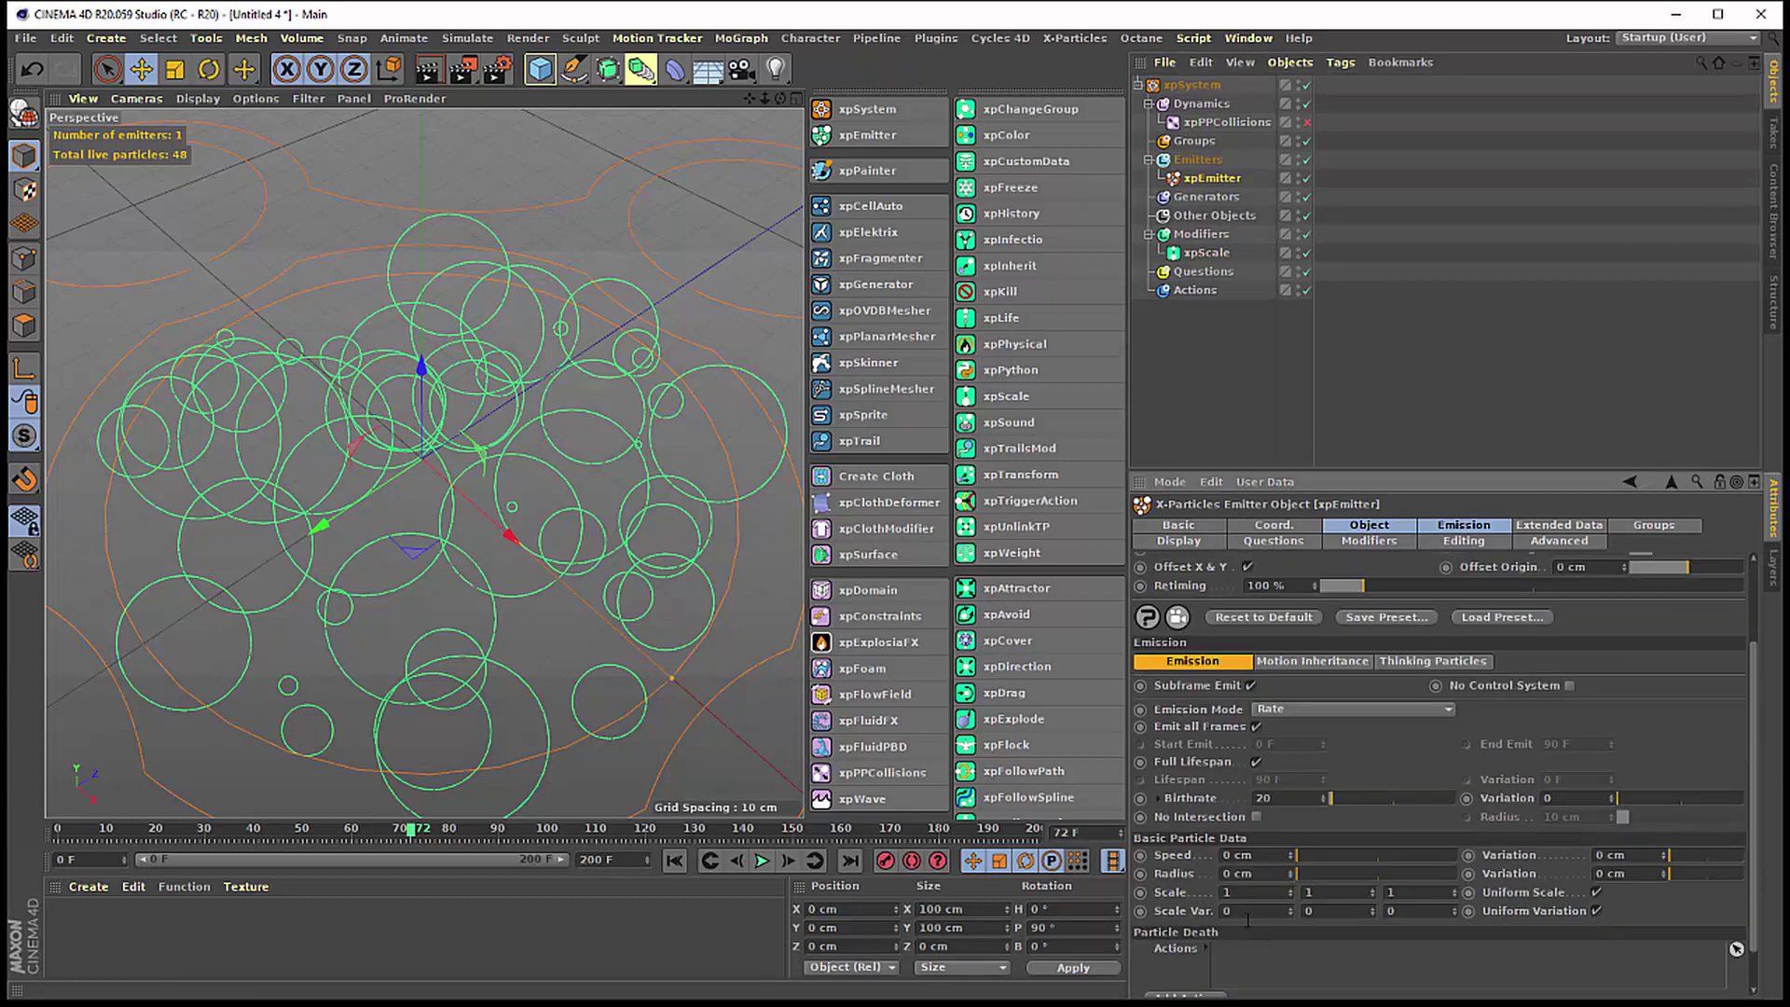
pyautogui.scroll(-3, 1265, 941)
pyautogui.click(1249, 874)
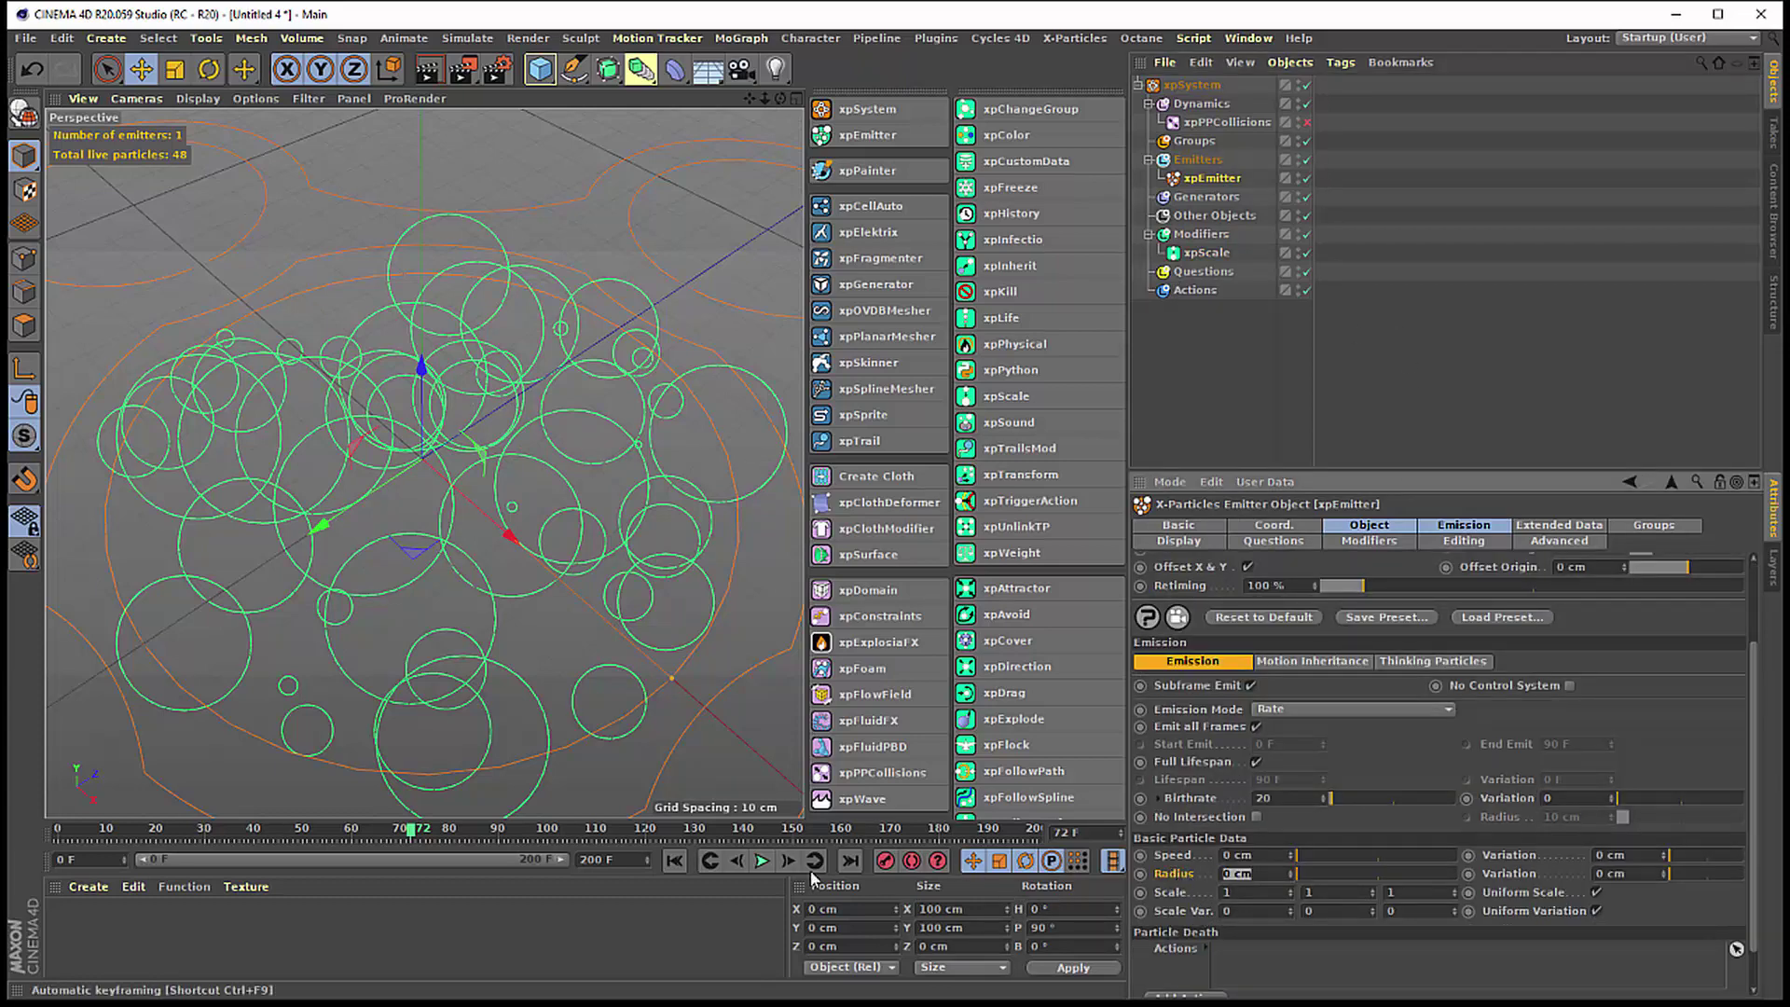
# - Step nine frames and play until particles grow oversized, then return to frame 0
pyautogui.click(674, 860)
pyautogui.click(1207, 253)
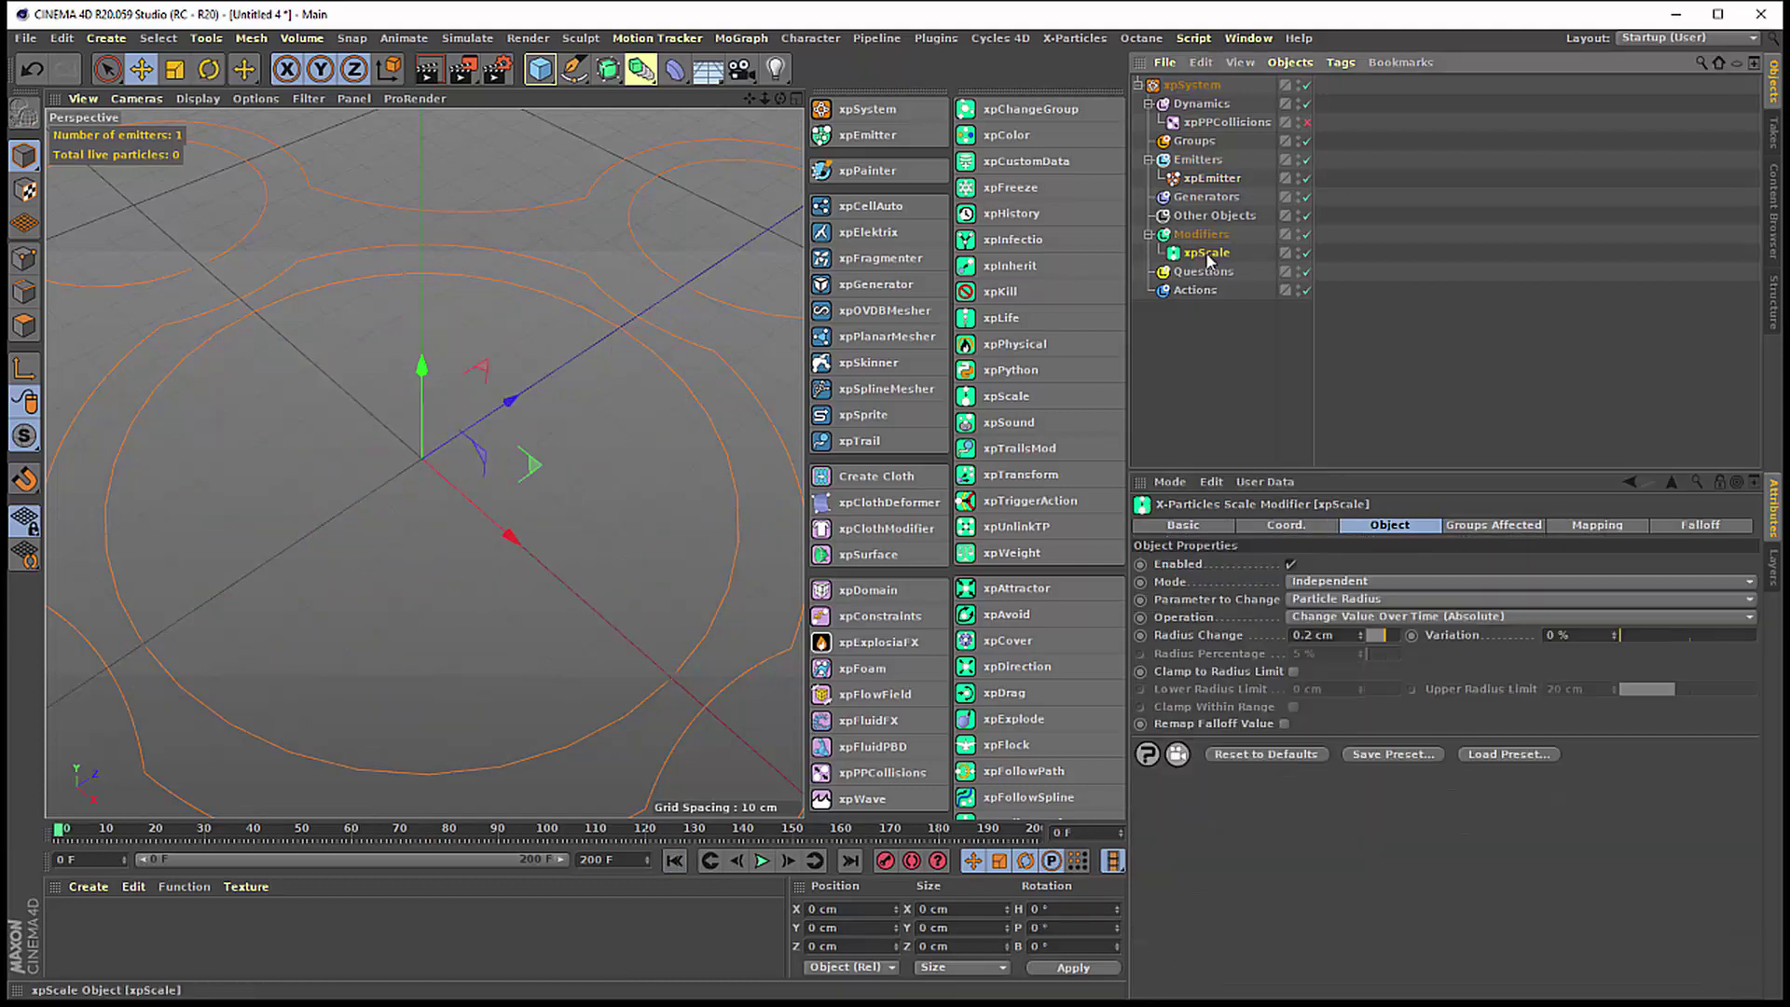
pyautogui.click(788, 862)
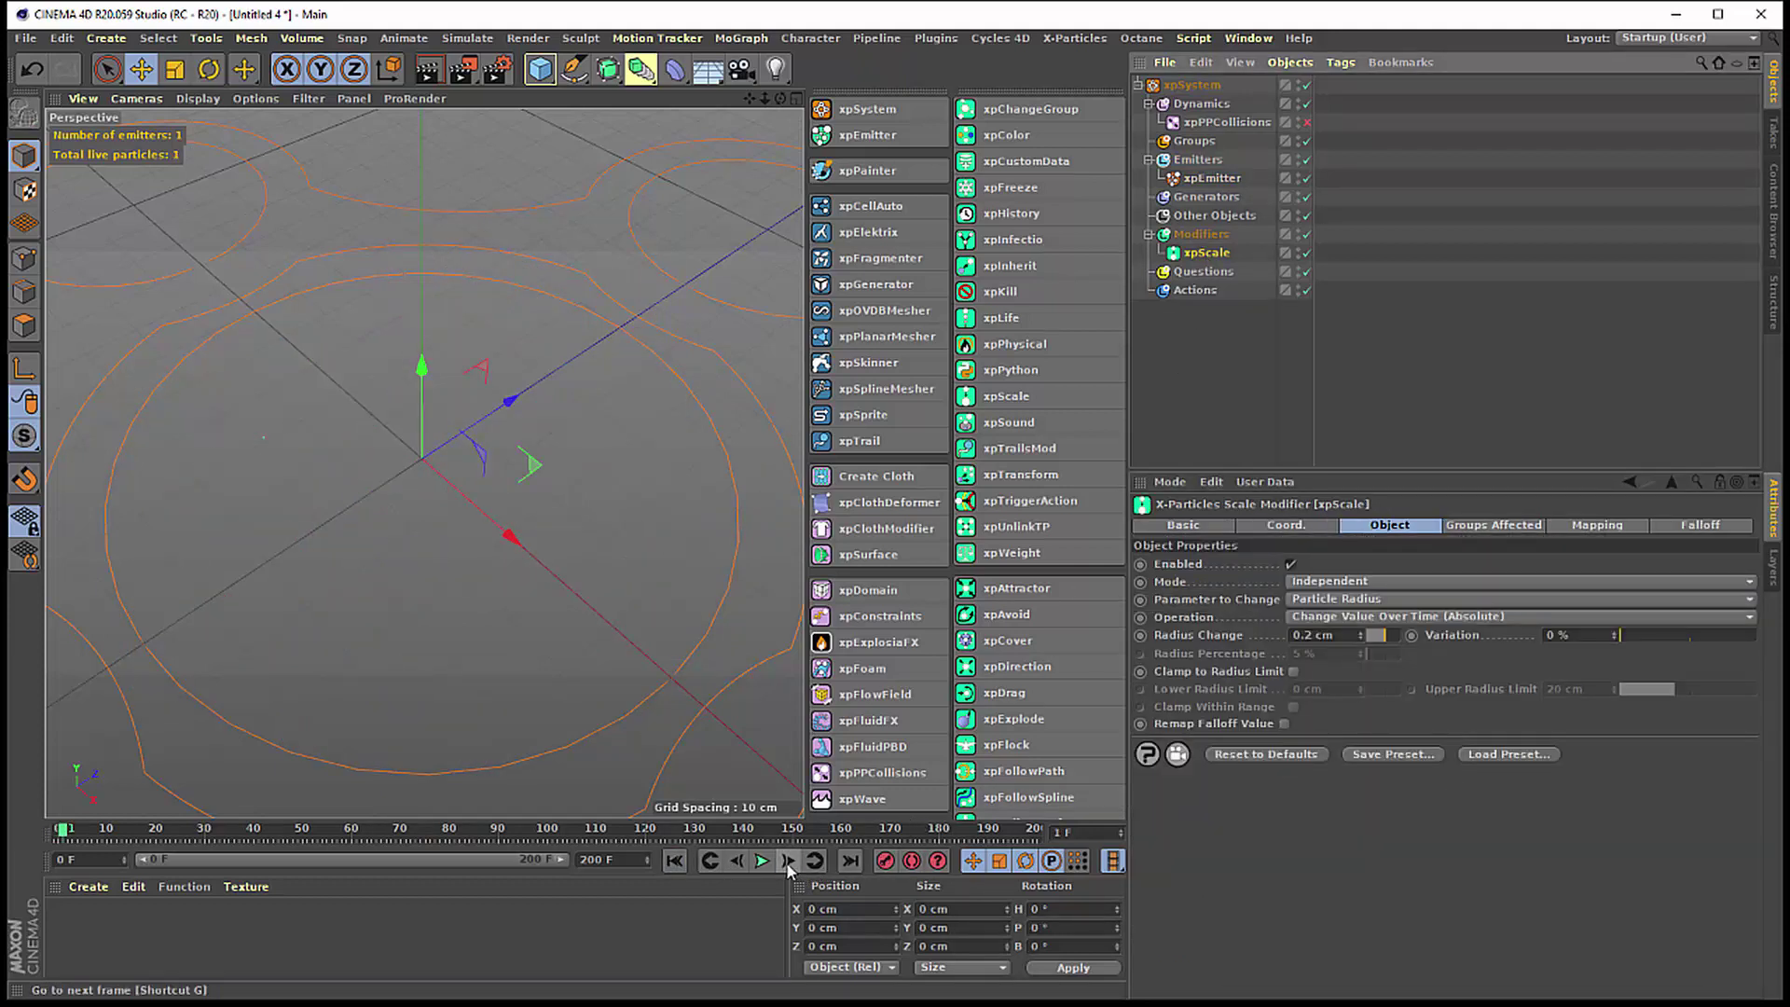
pyautogui.click(788, 861)
pyautogui.click(788, 861)
pyautogui.click(787, 861)
pyautogui.click(788, 861)
pyautogui.click(788, 861)
pyautogui.click(787, 861)
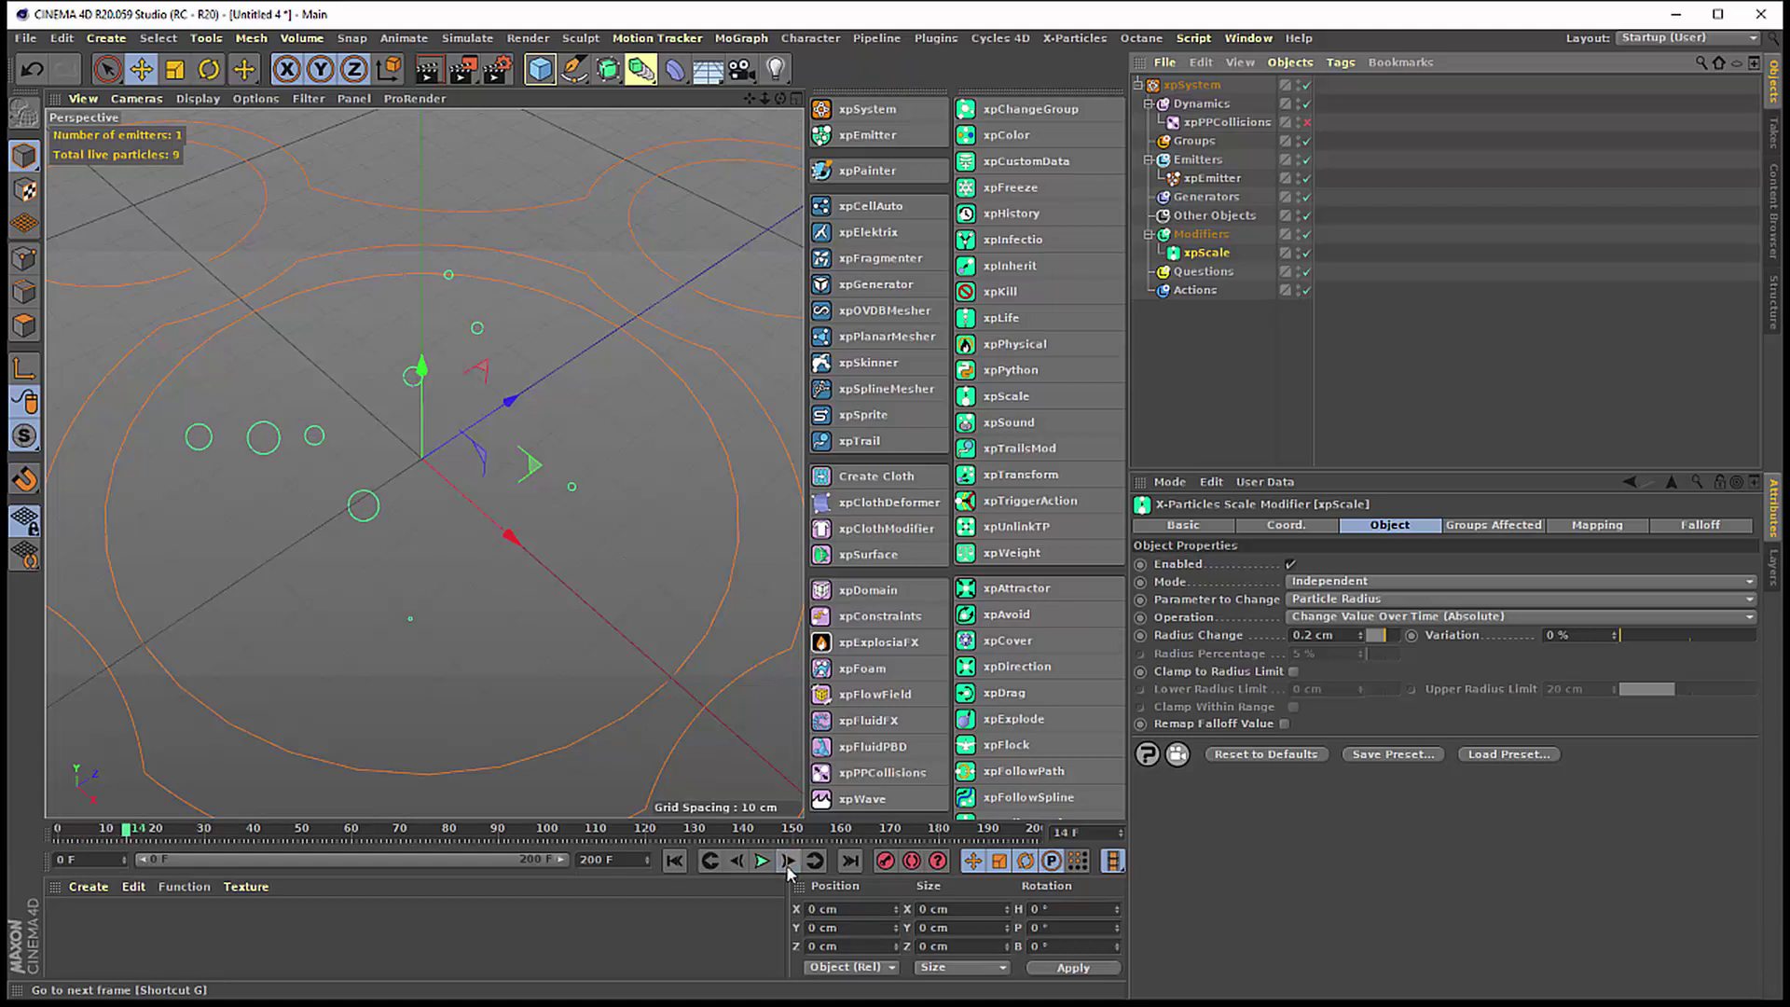
pyautogui.click(788, 862)
pyautogui.click(788, 861)
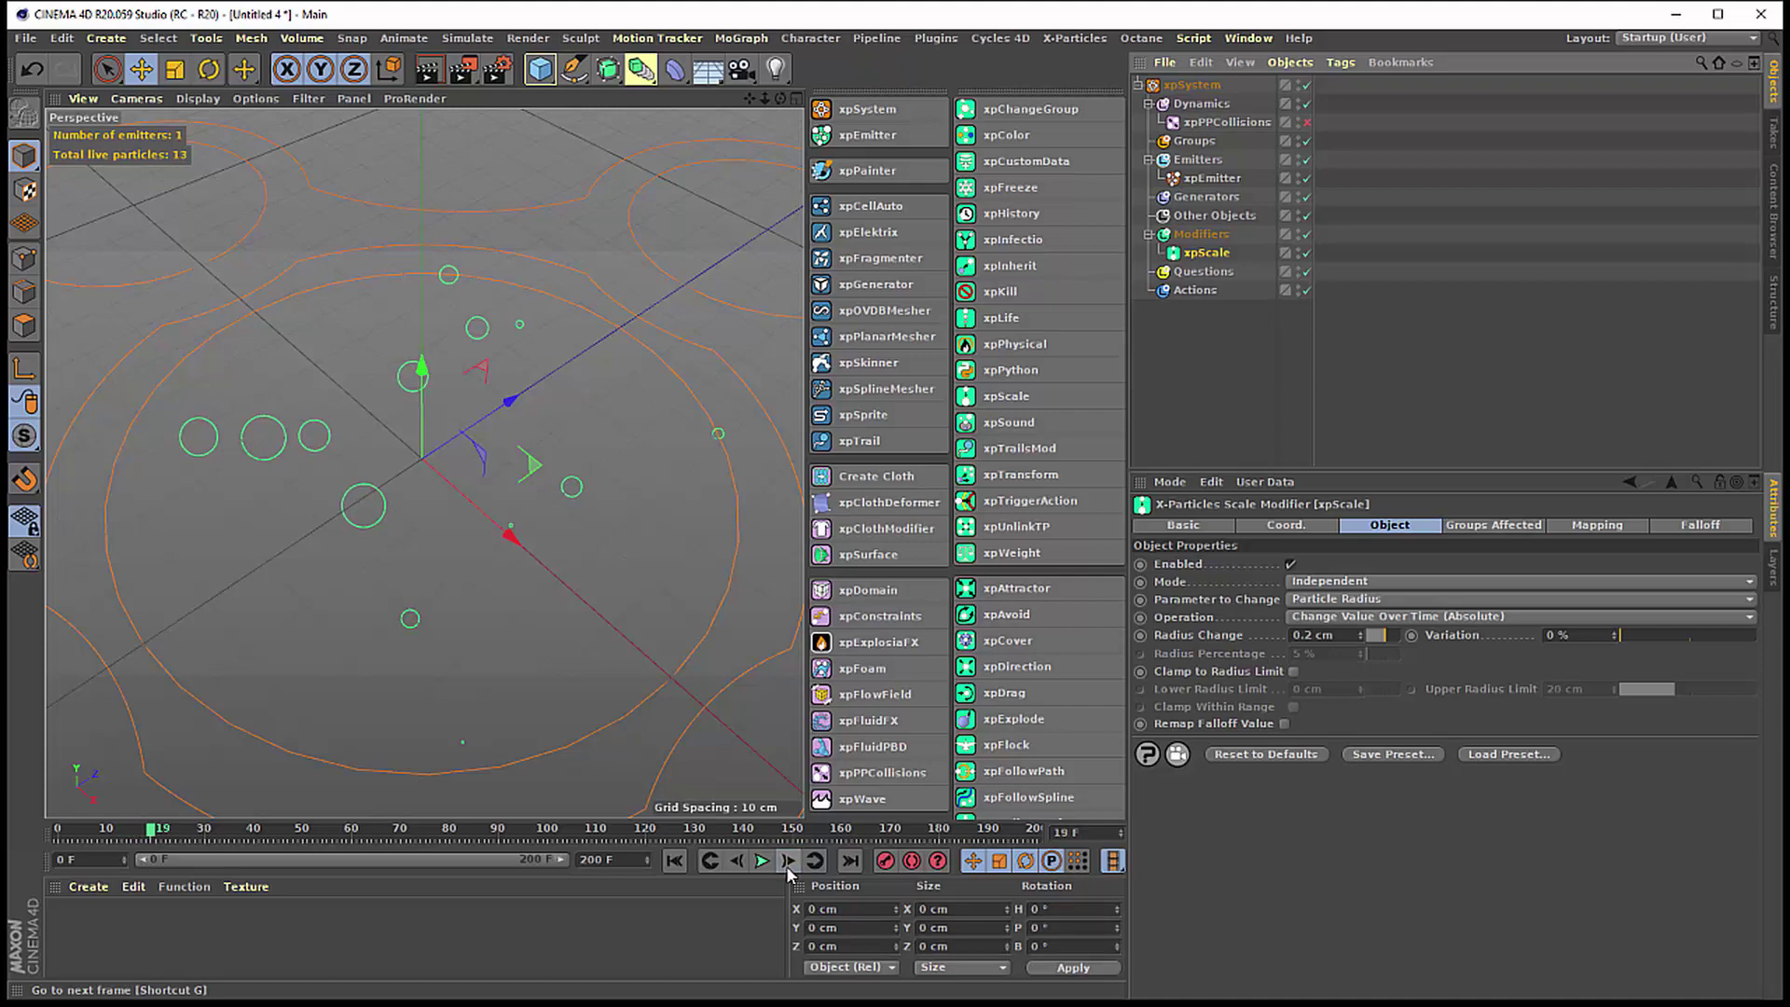
pyautogui.click(761, 861)
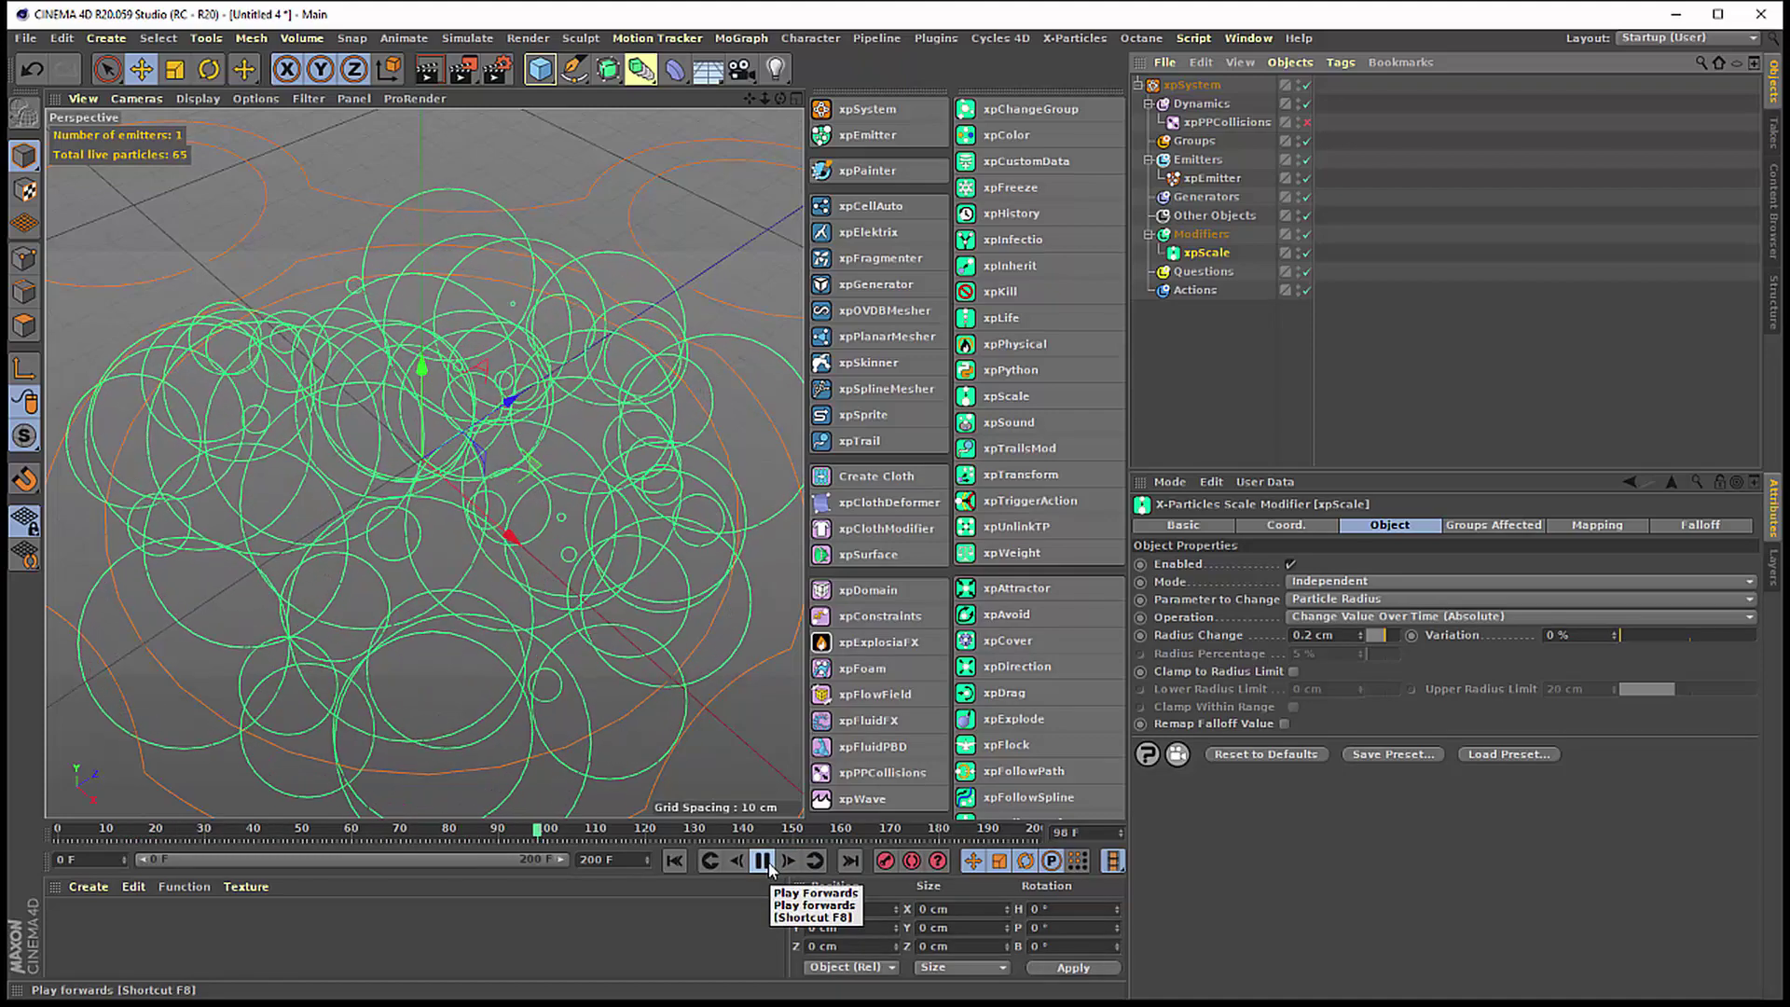
pyautogui.click(765, 862)
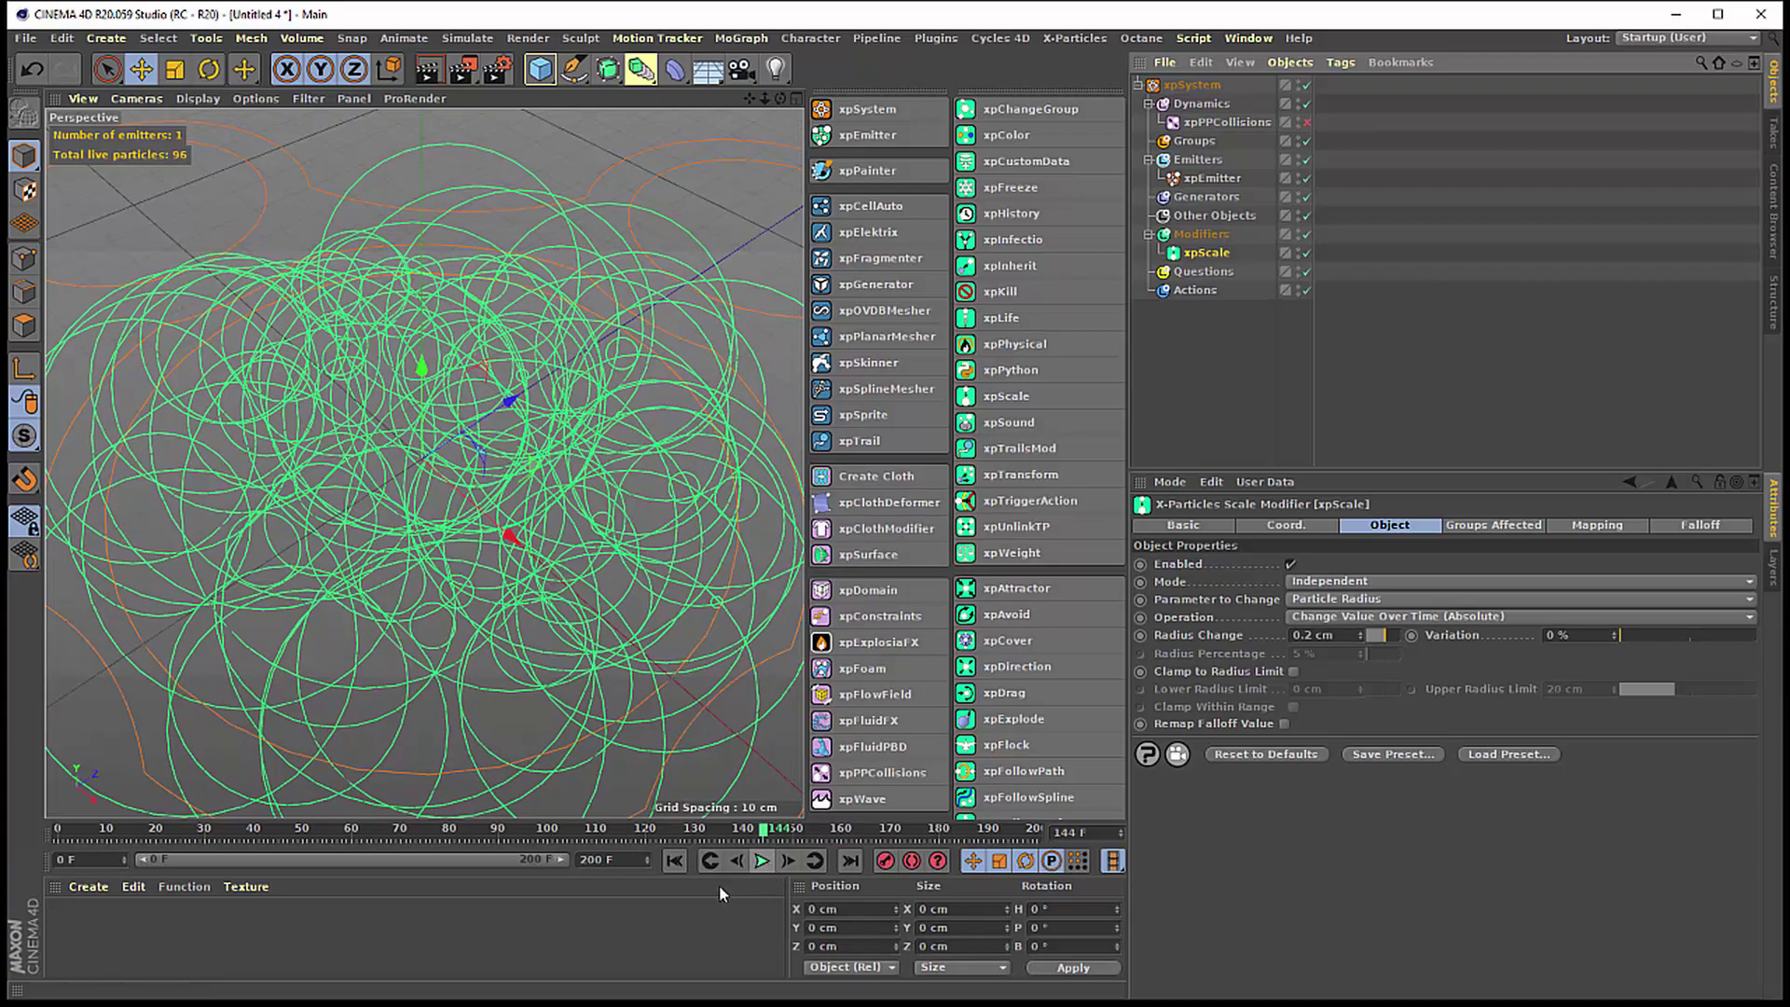
pyautogui.click(684, 864)
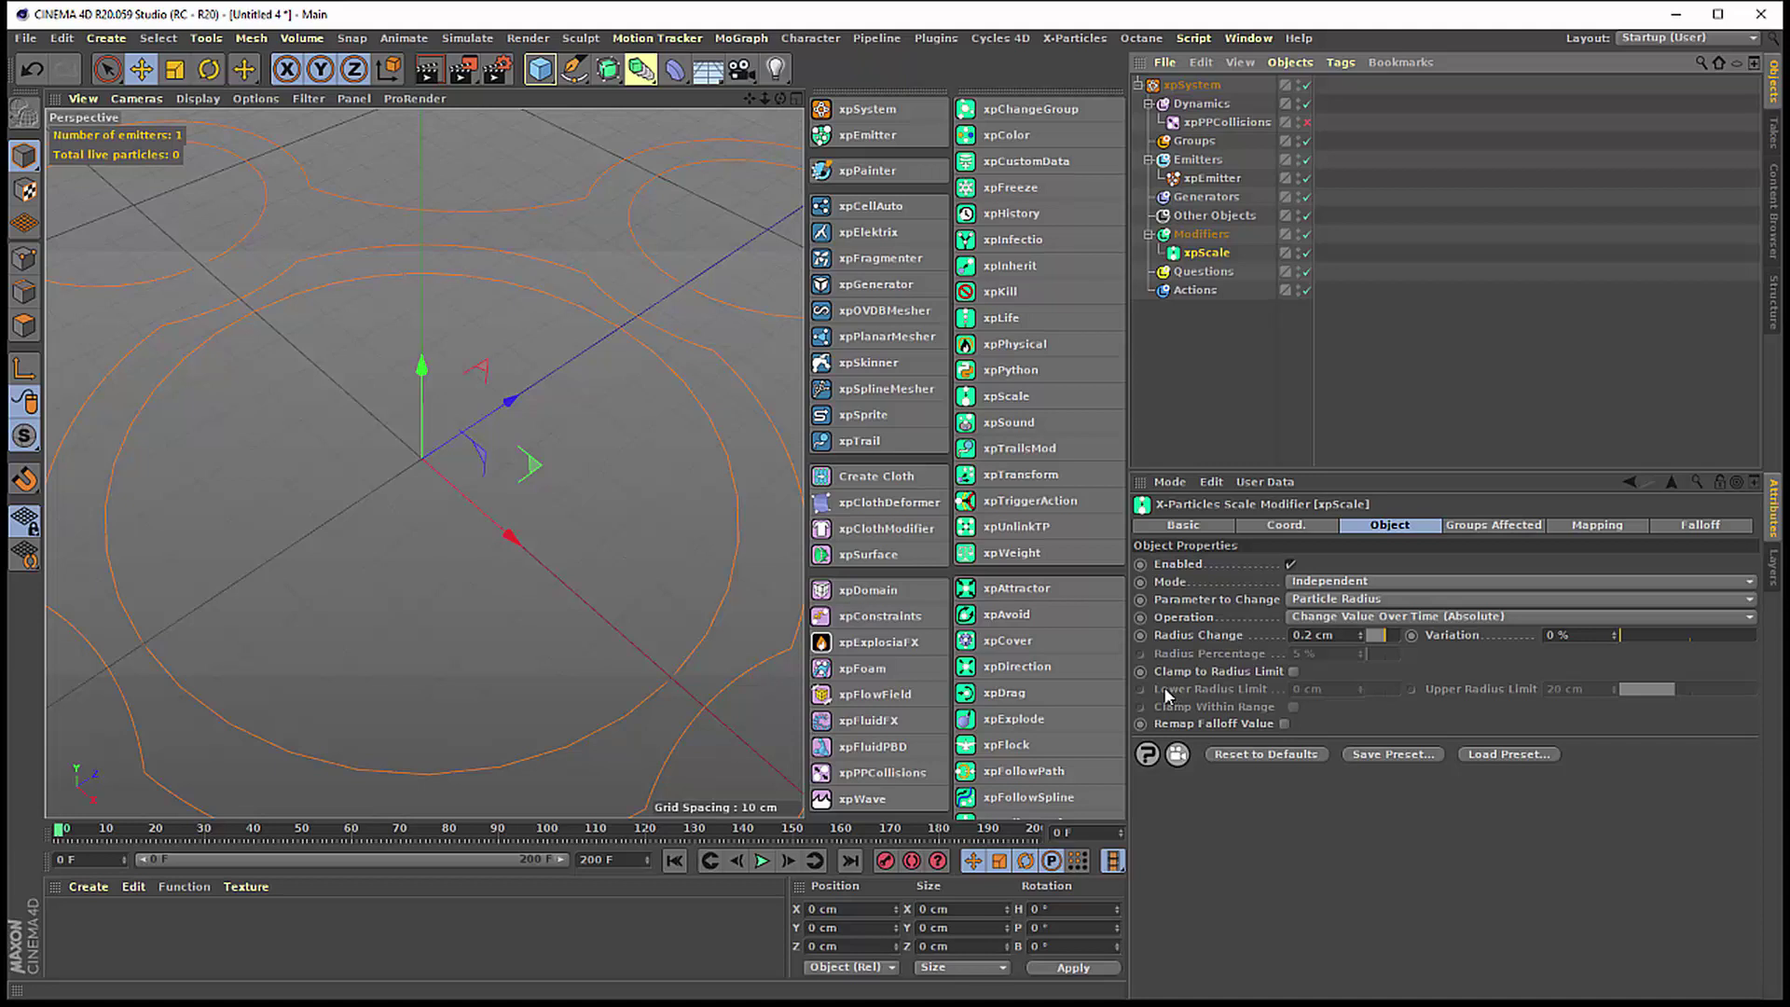
# - Re-enable Clamp to Radius Limit with Lower Radius Limit 1 cm and Upper Radius Limit 5 cm
pyautogui.click(1293, 673)
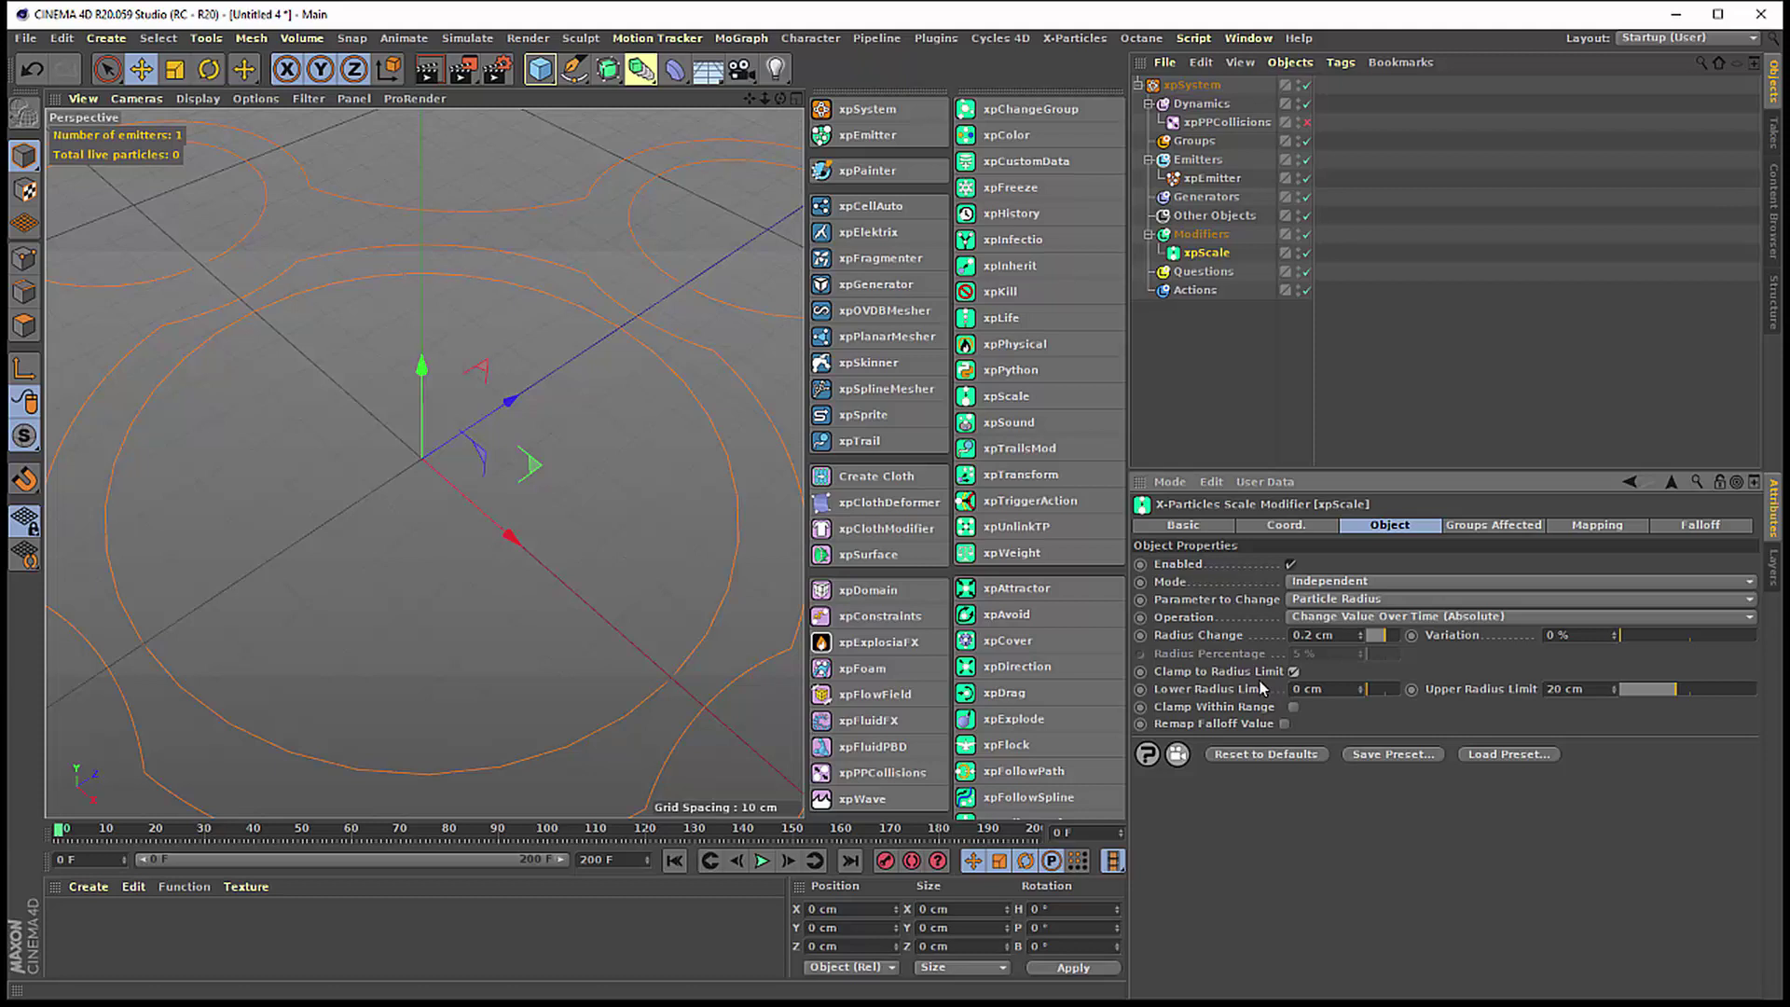
pyautogui.click(1183, 694)
pyautogui.click(1449, 691)
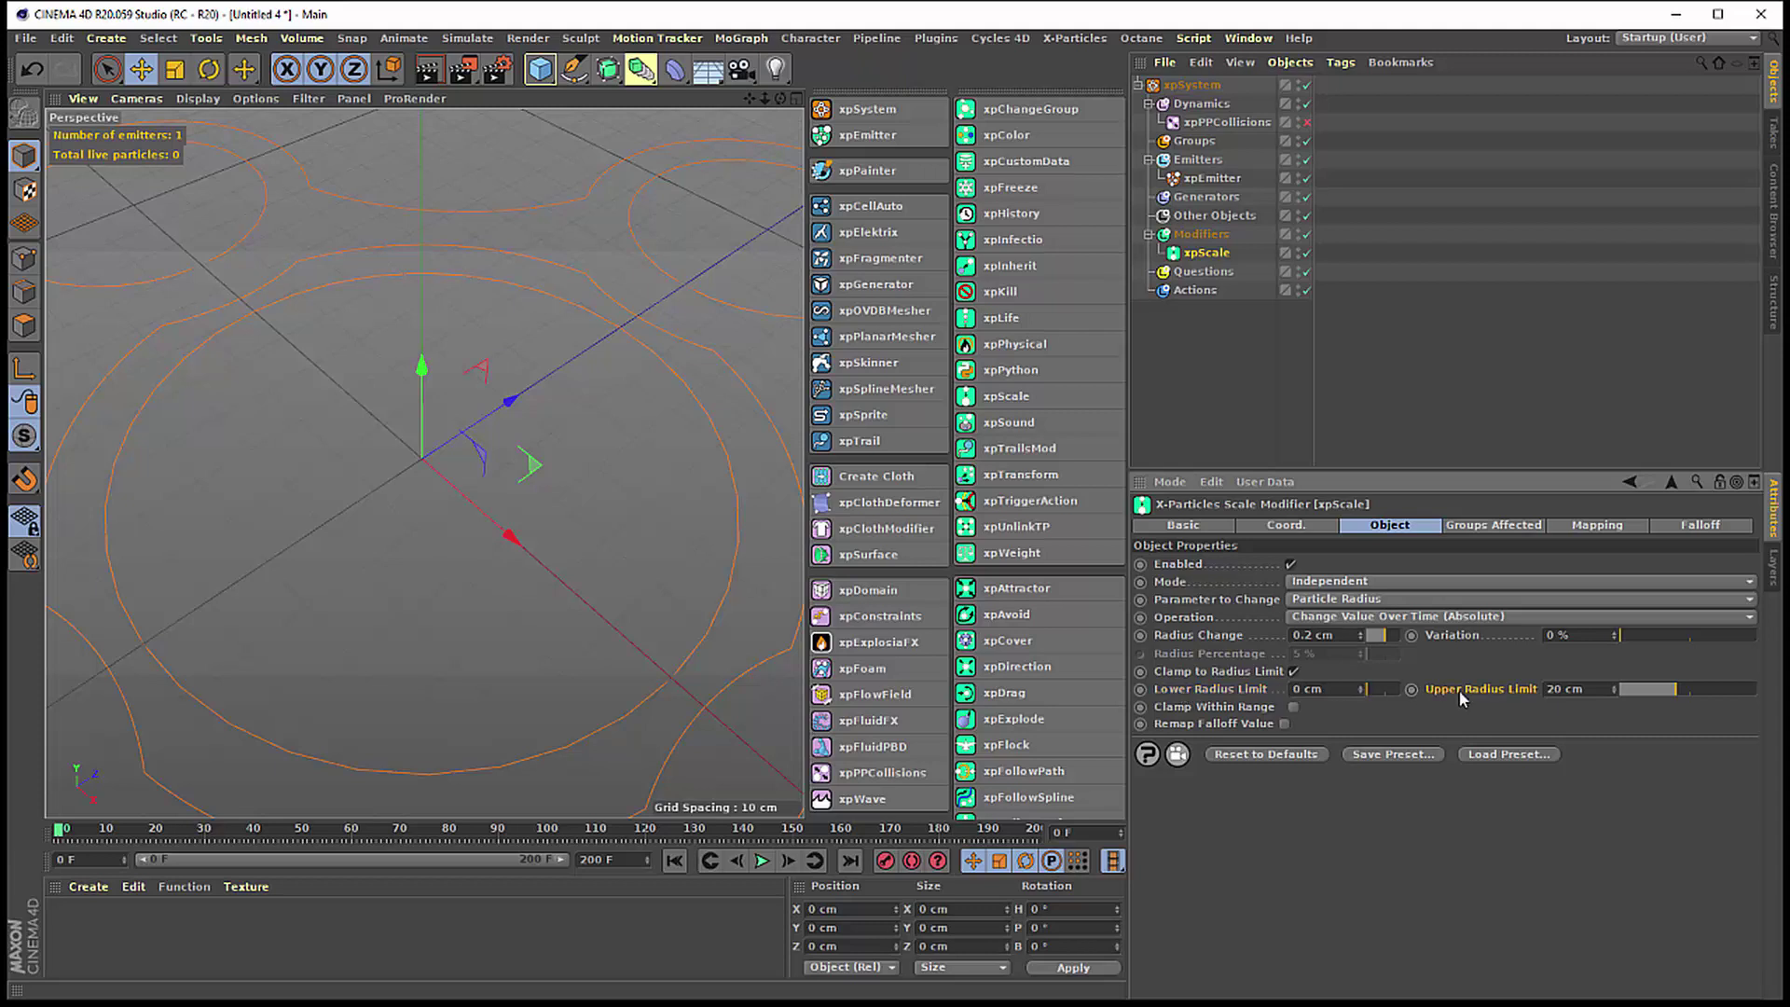
pyautogui.click(1332, 691)
pyautogui.write('1')
pyautogui.click(1598, 688)
pyautogui.write('5')
pyautogui.press('Return')
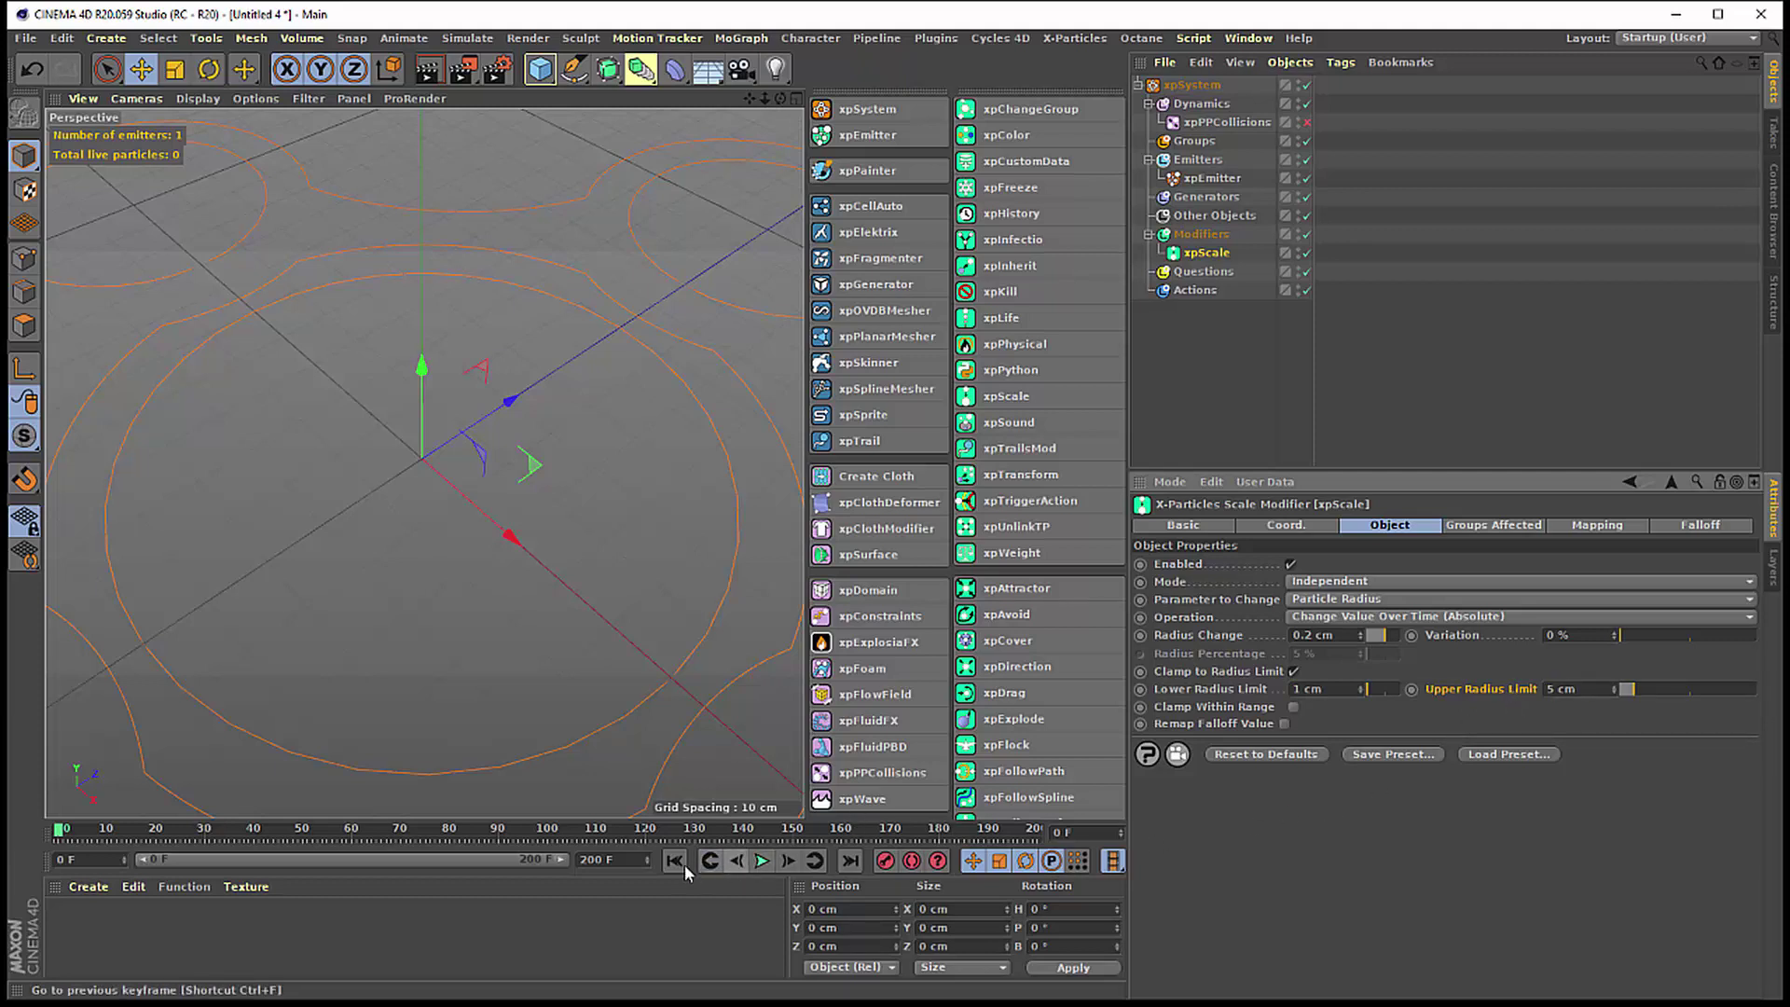
# - Step the simulation forward to frame 14 to watch the first particles appear
pyautogui.click(787, 862)
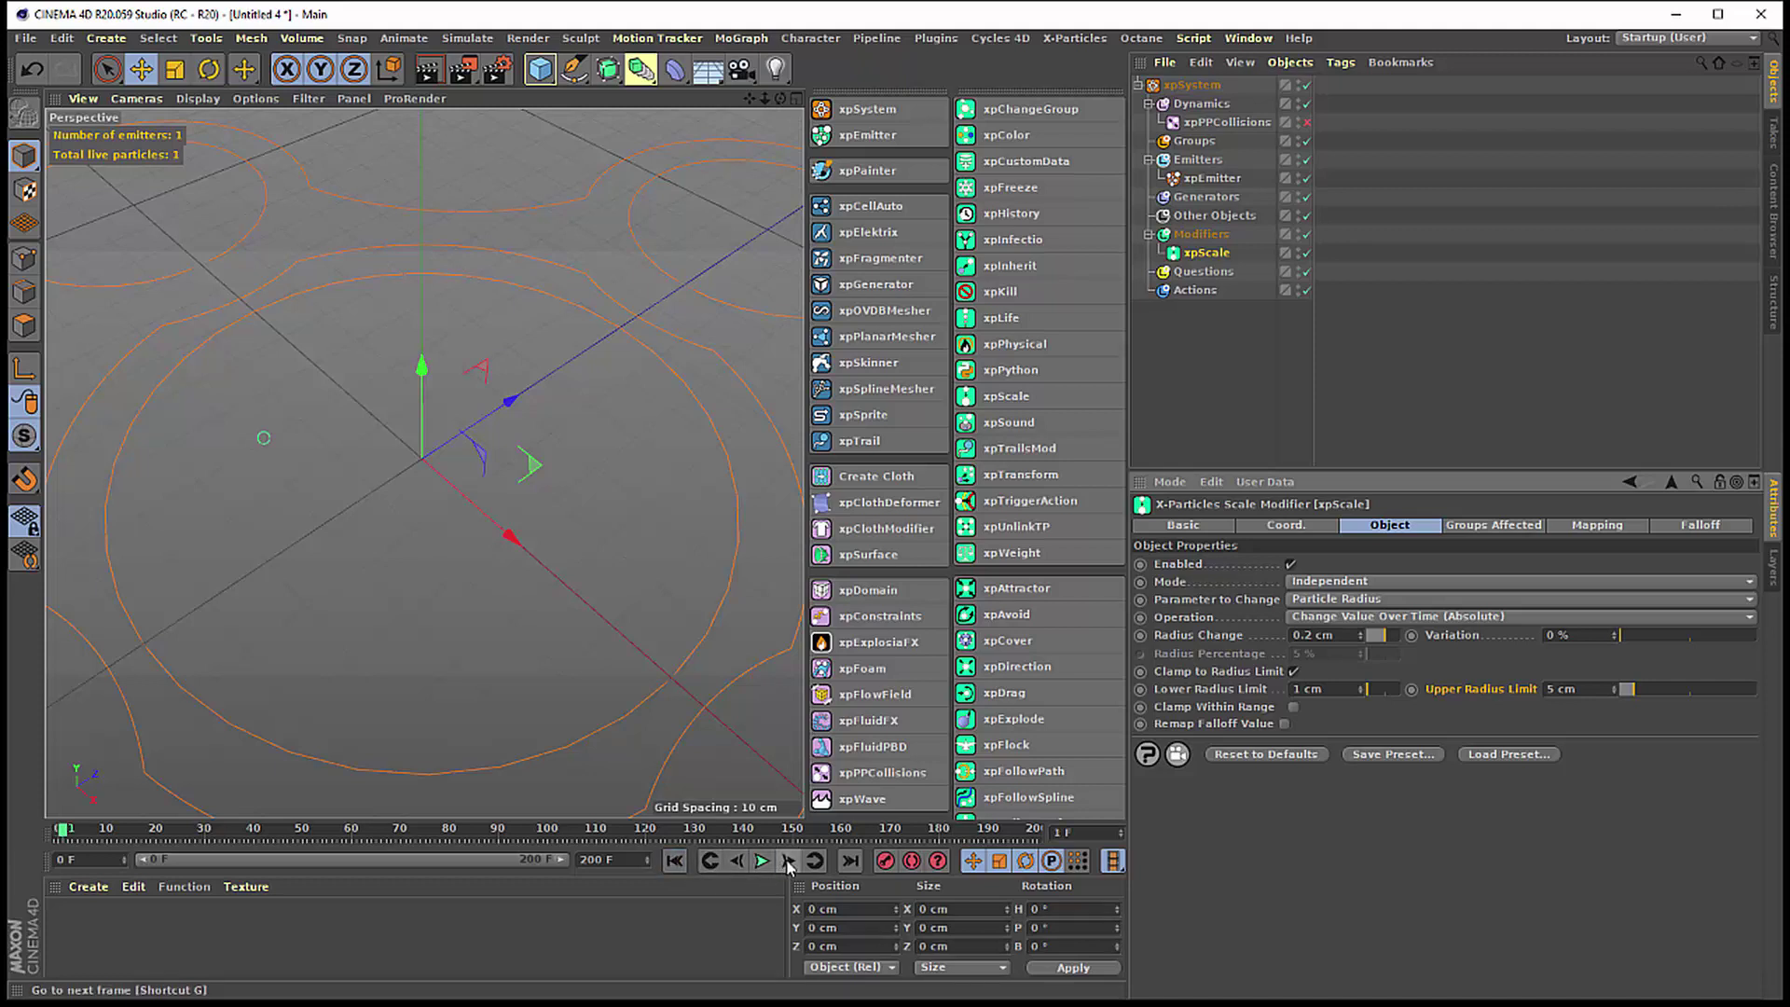
pyautogui.click(788, 862)
pyautogui.click(787, 862)
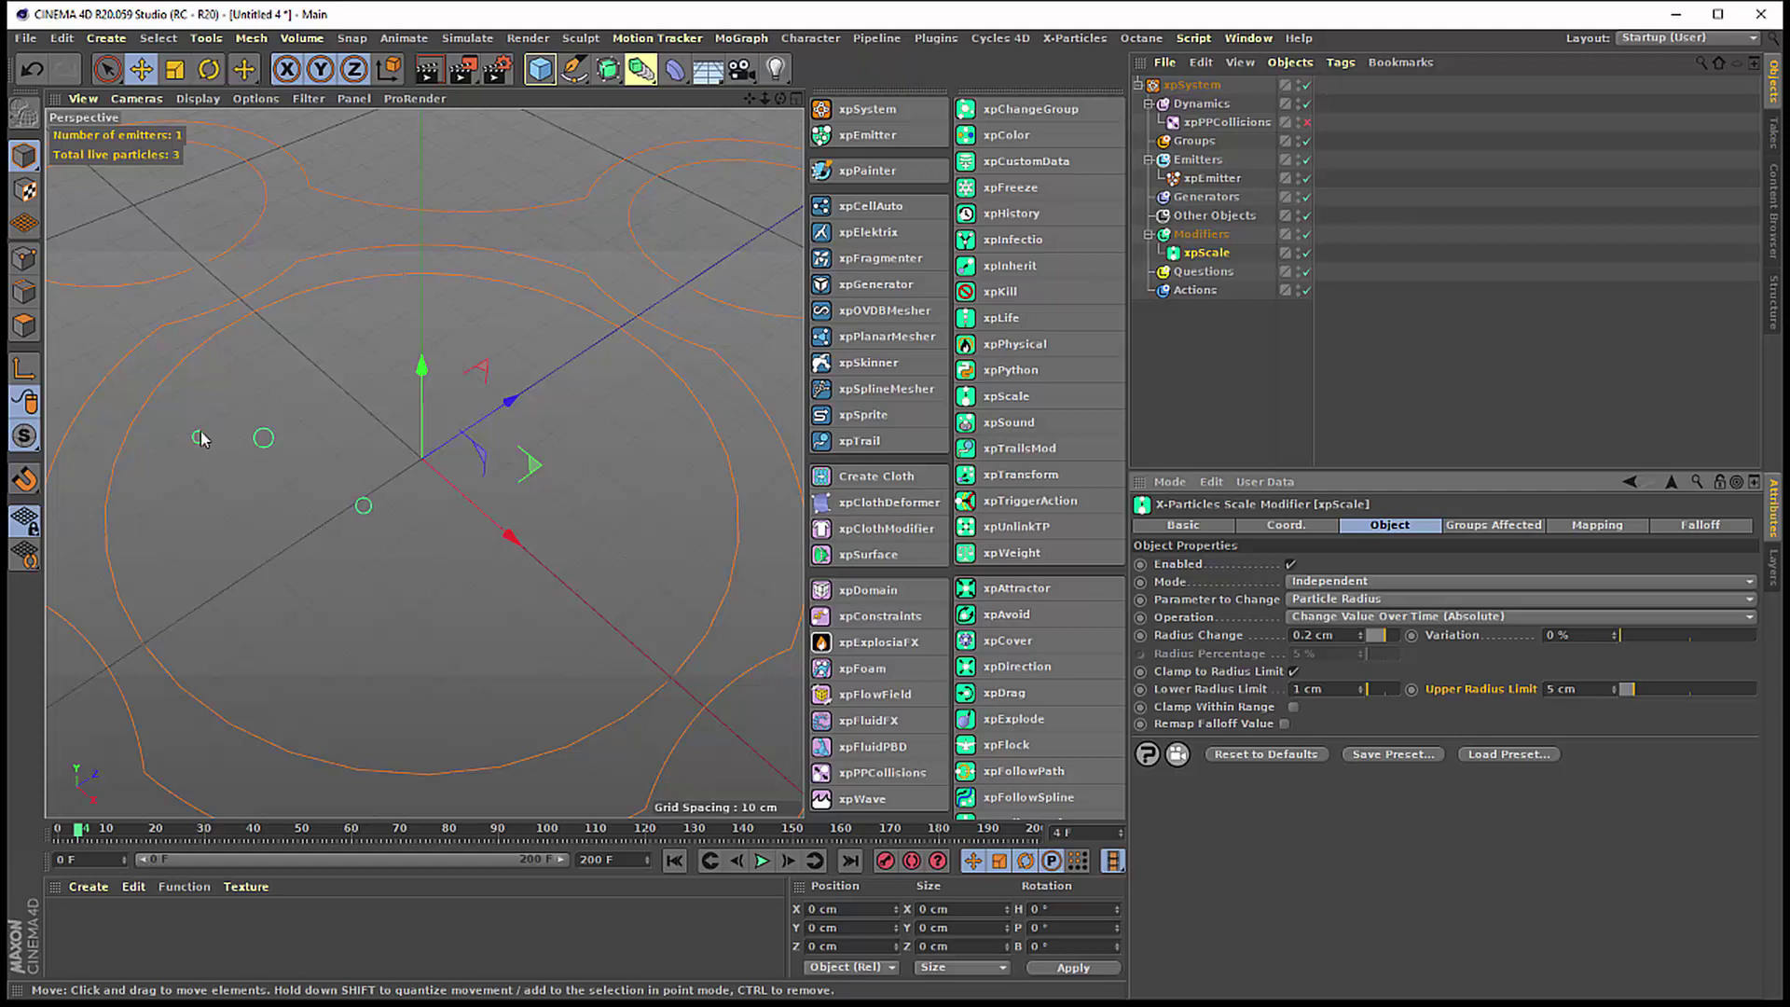
pyautogui.click(788, 863)
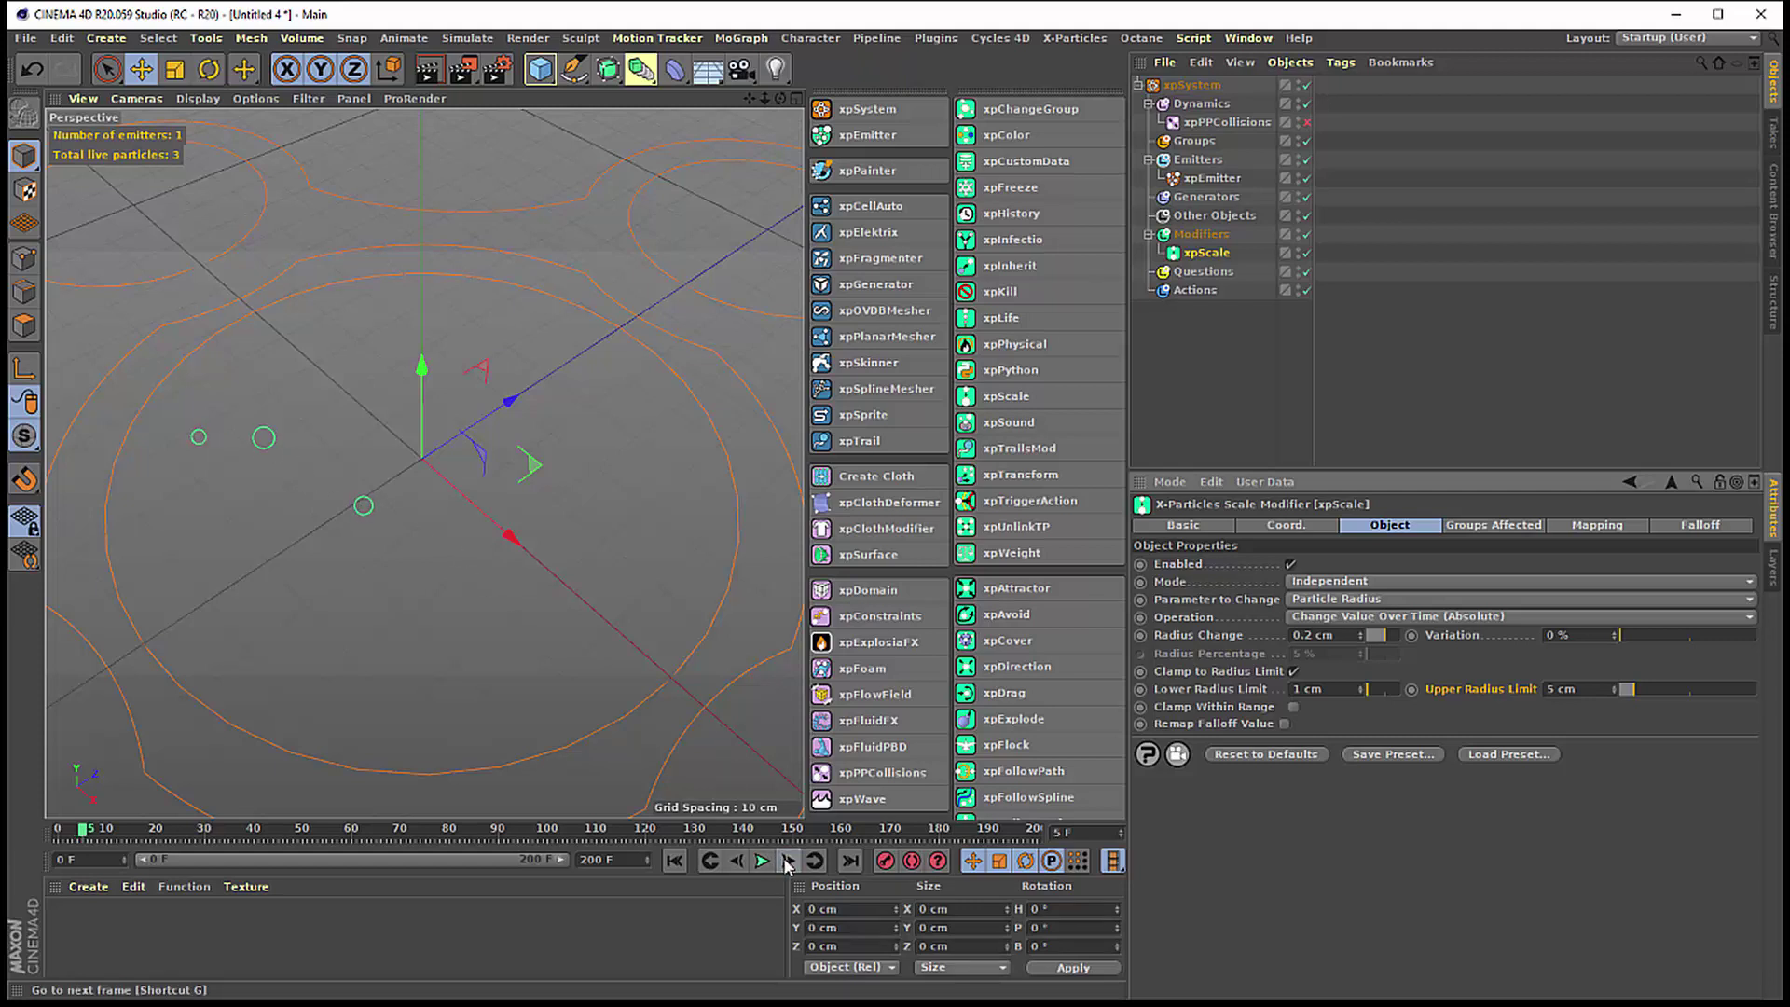
pyautogui.click(788, 862)
pyautogui.click(788, 862)
pyautogui.click(788, 862)
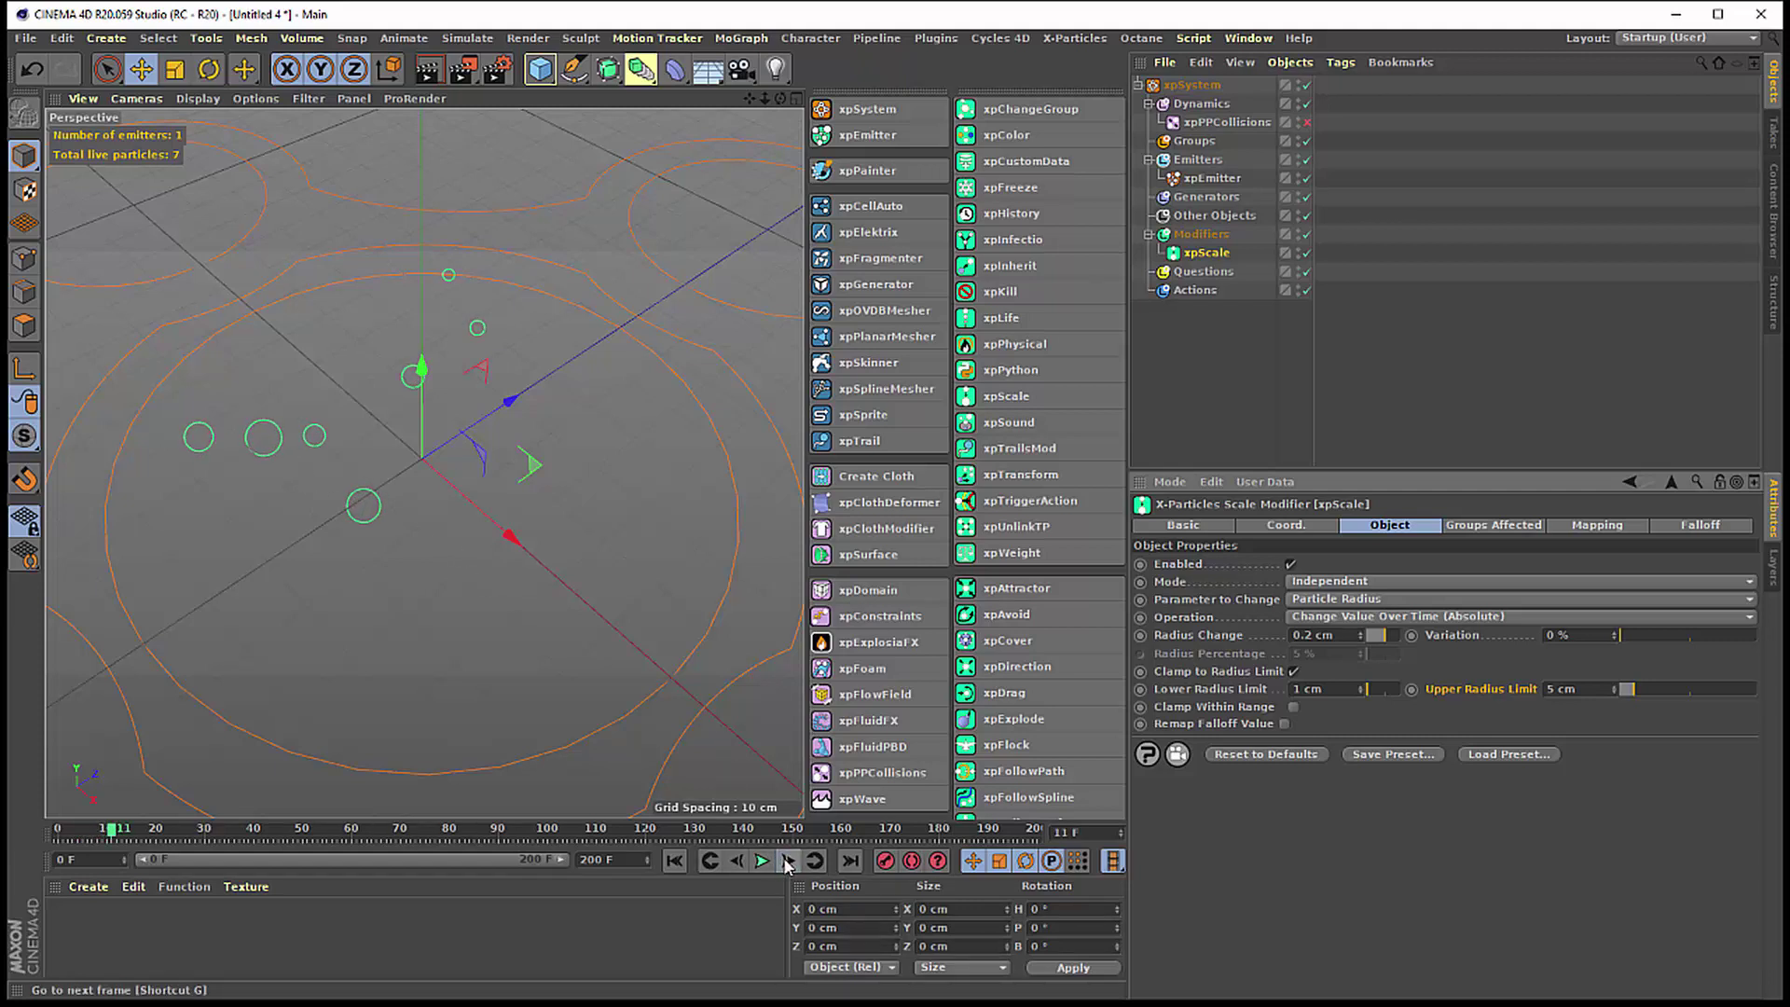
pyautogui.click(788, 862)
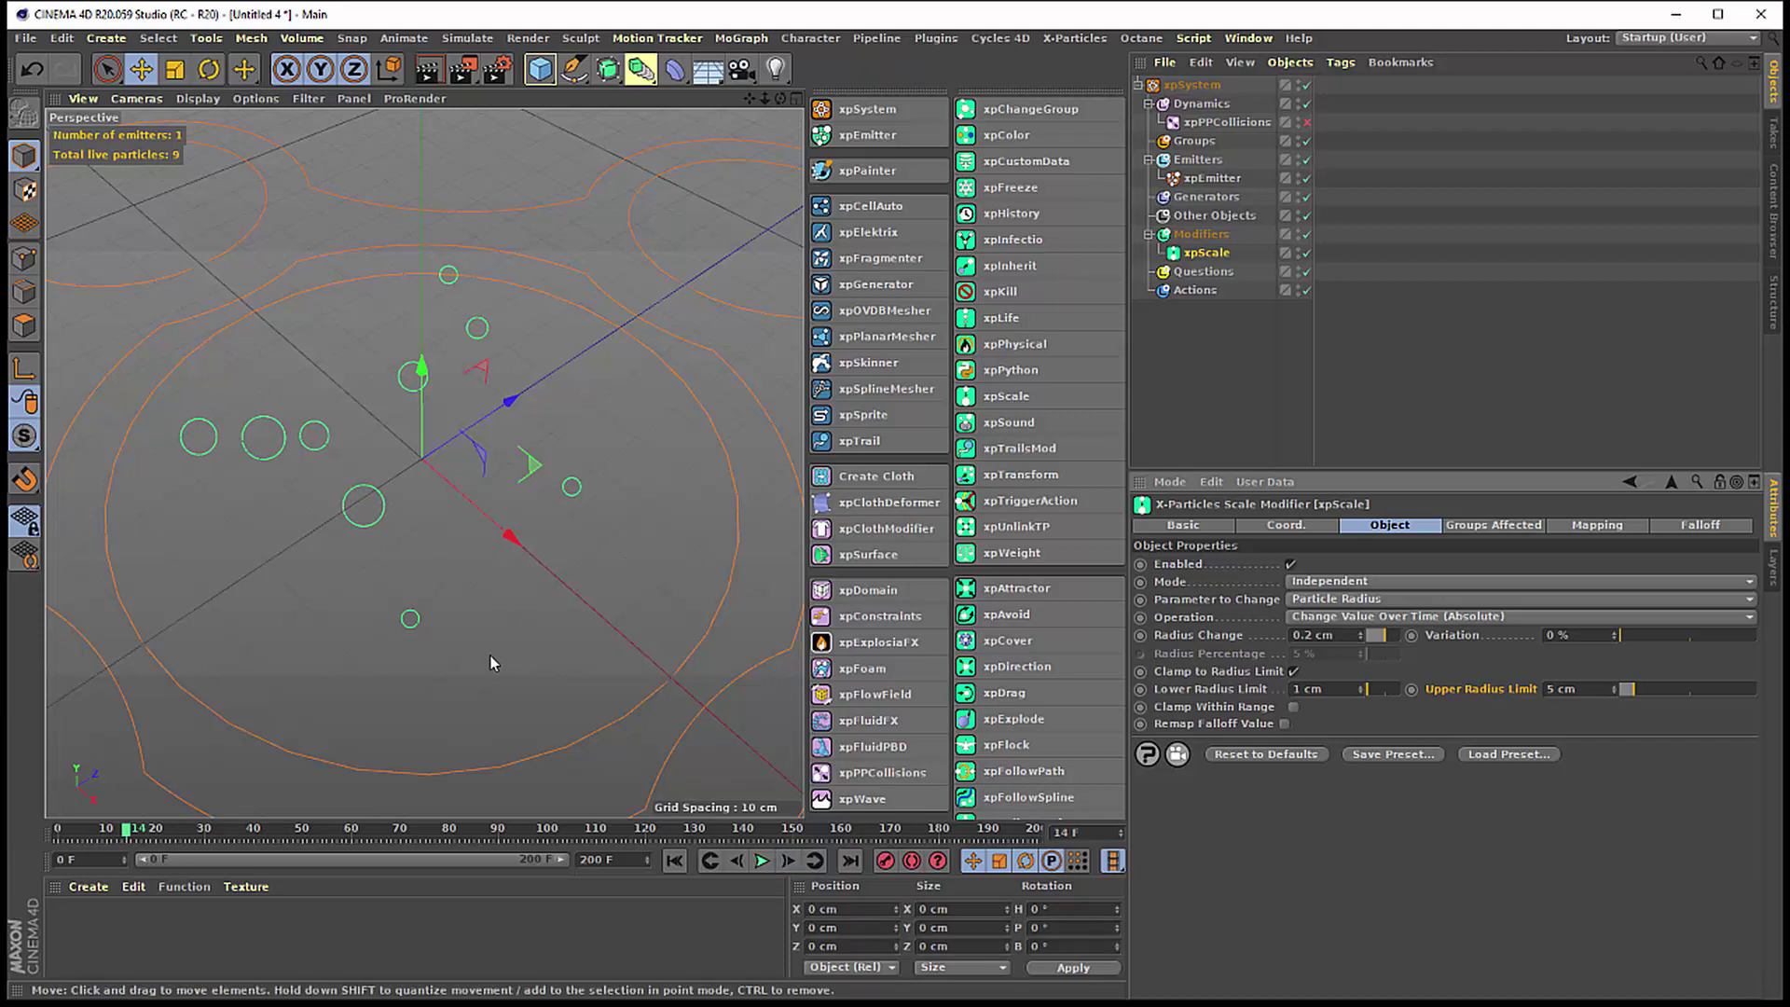
# - Review Radius Change and the 1 cm / 5 cm limits, then play the simulation to frame 120
pyautogui.click(1307, 689)
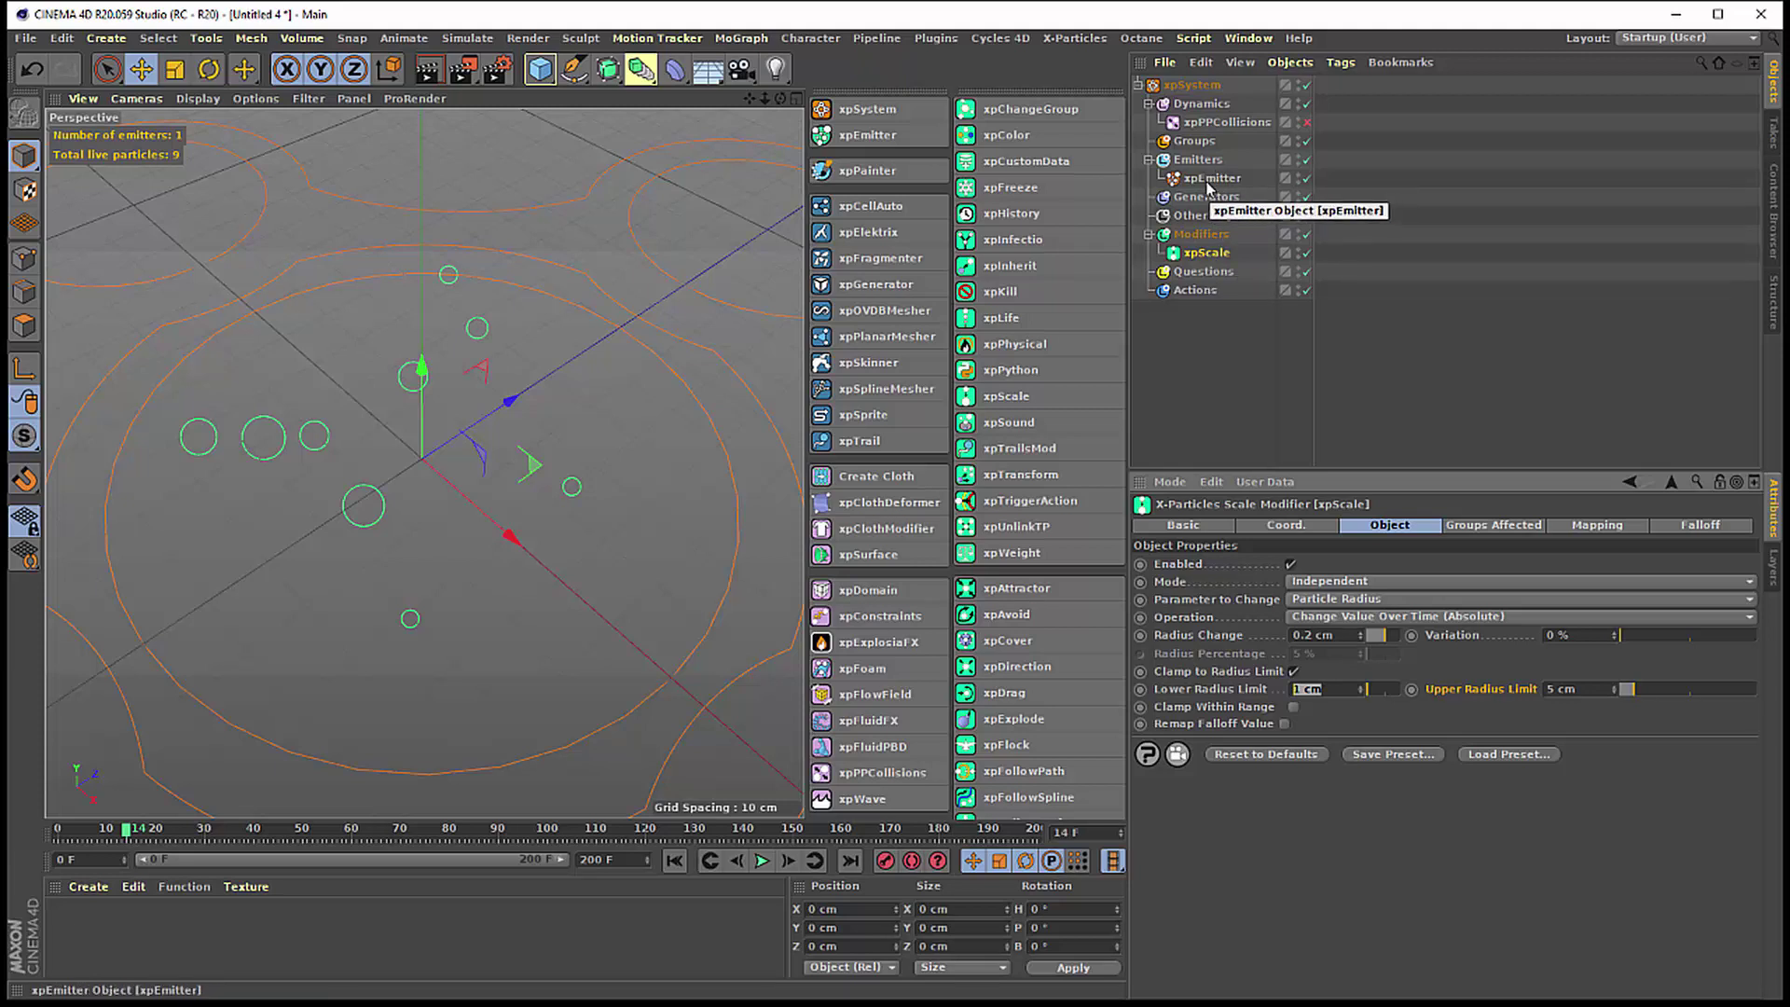
pyautogui.click(1345, 634)
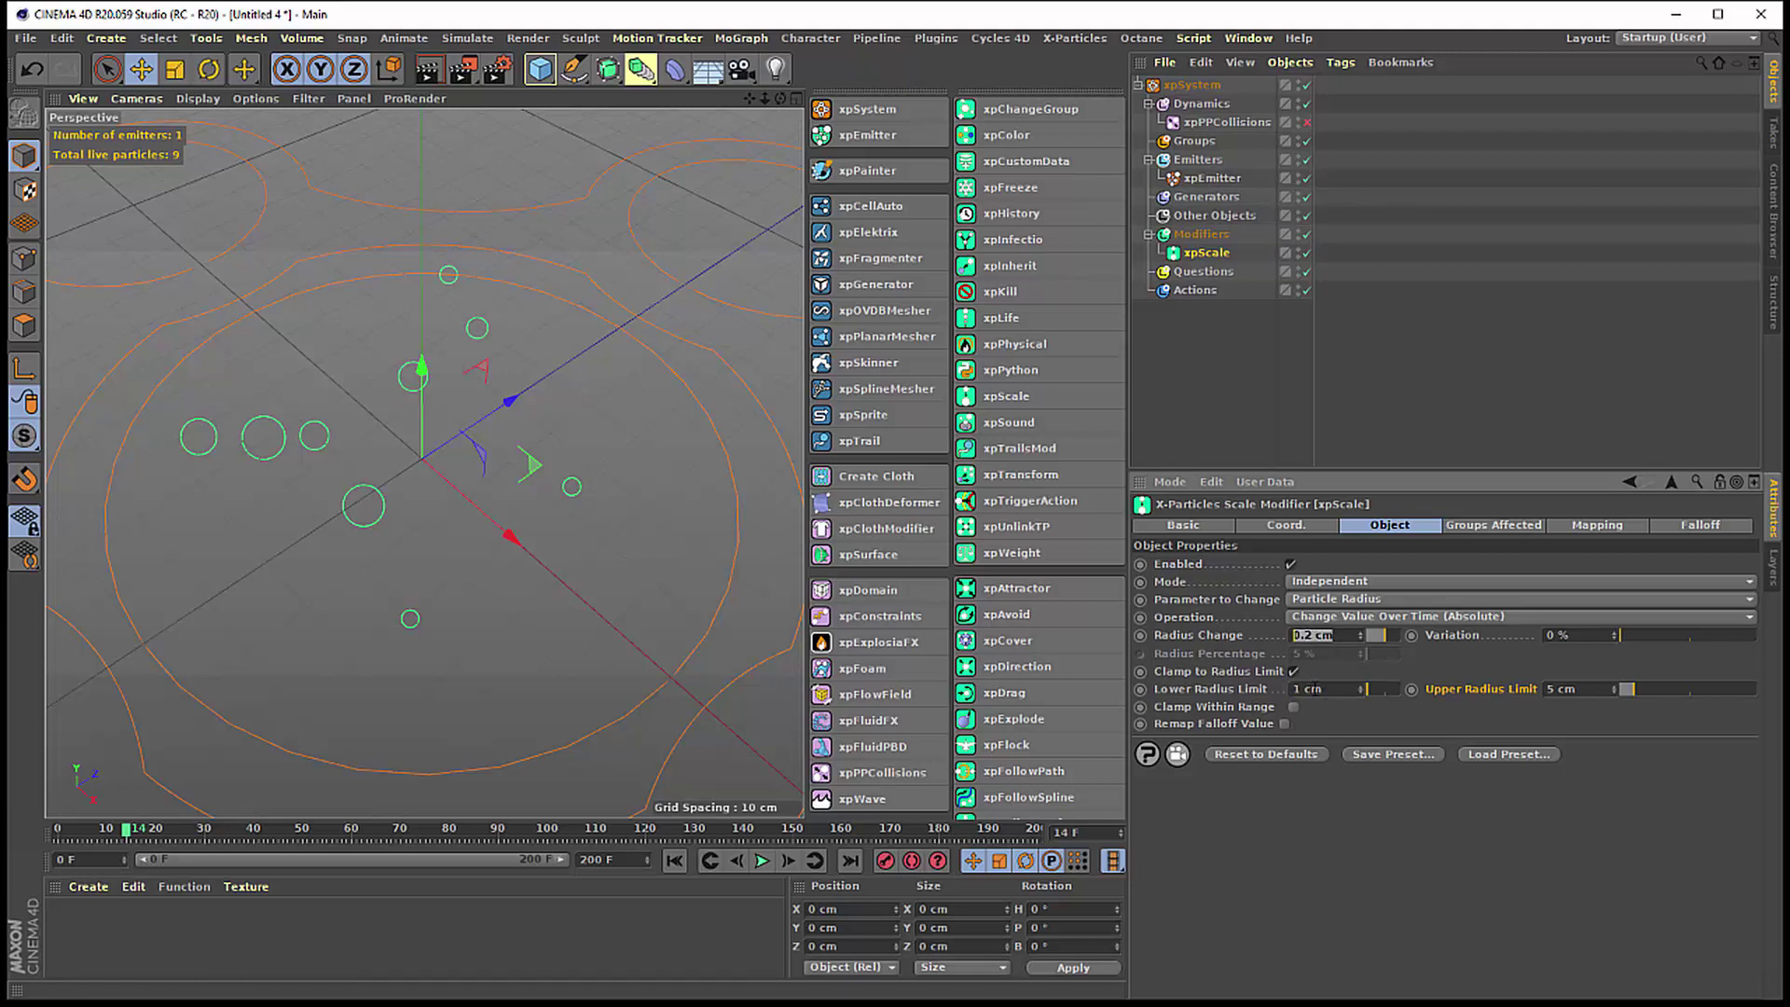
pyautogui.click(1315, 688)
pyautogui.hotkey('shift', 'Tab')
pyautogui.click(1579, 689)
pyautogui.click(763, 865)
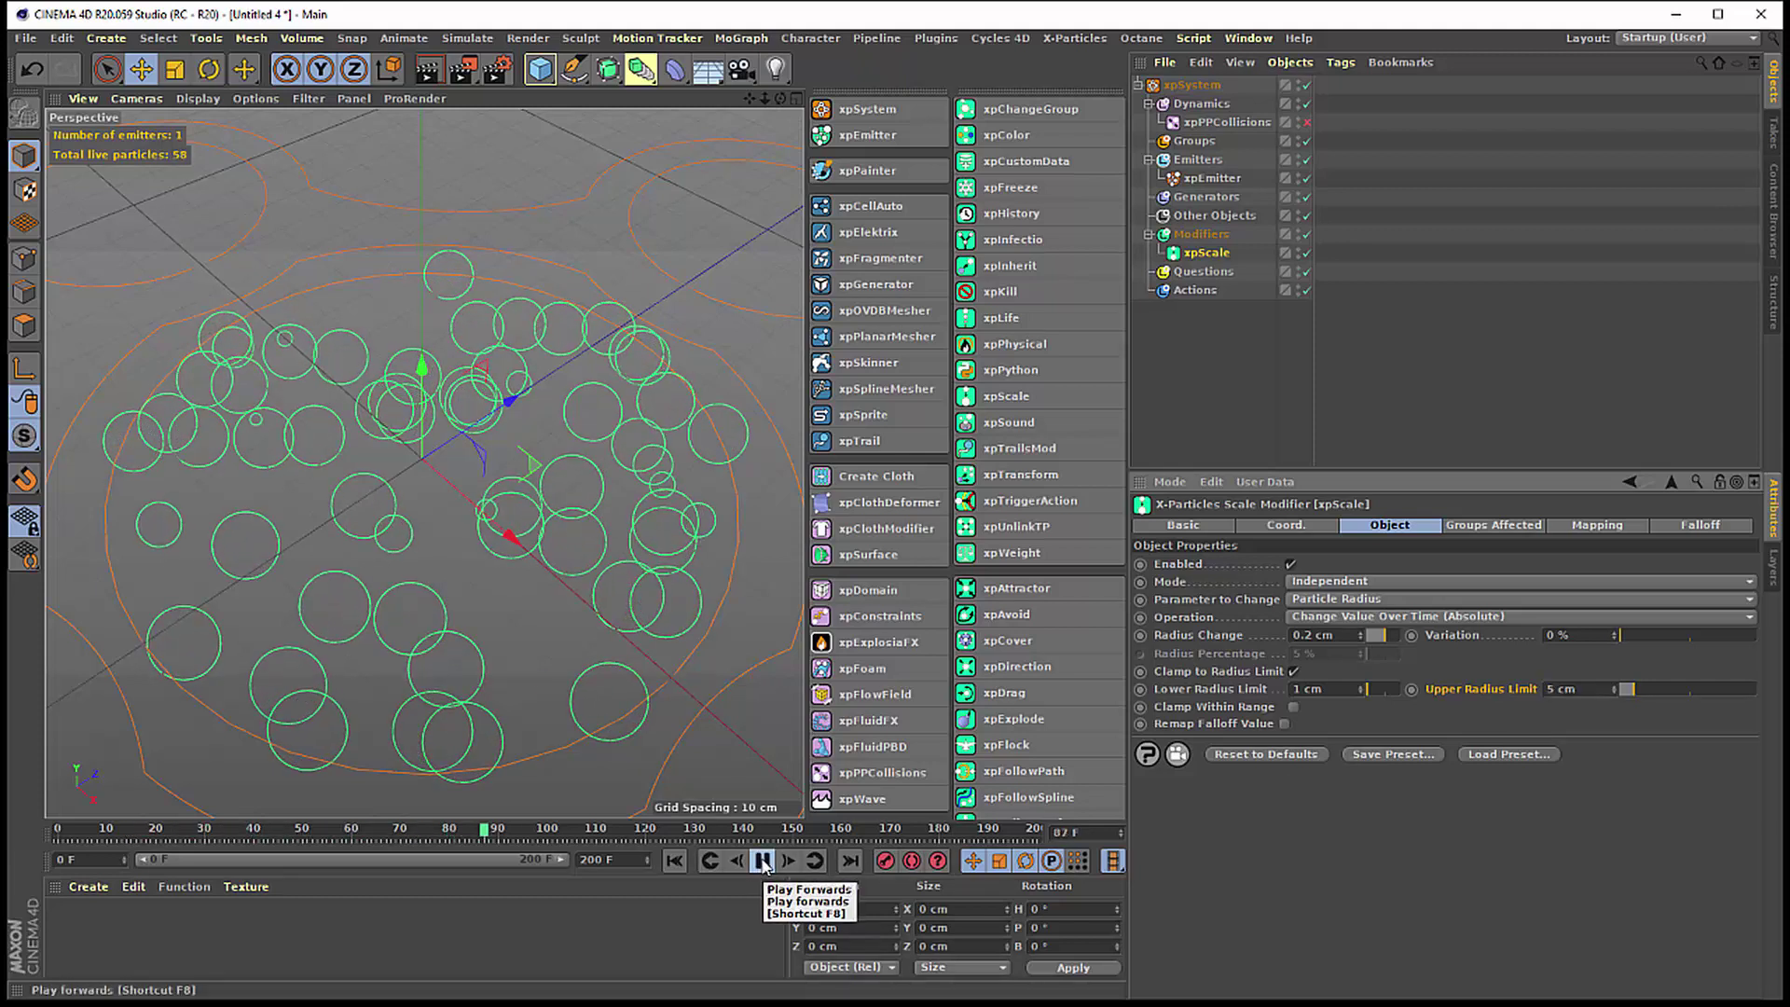
pyautogui.click(764, 862)
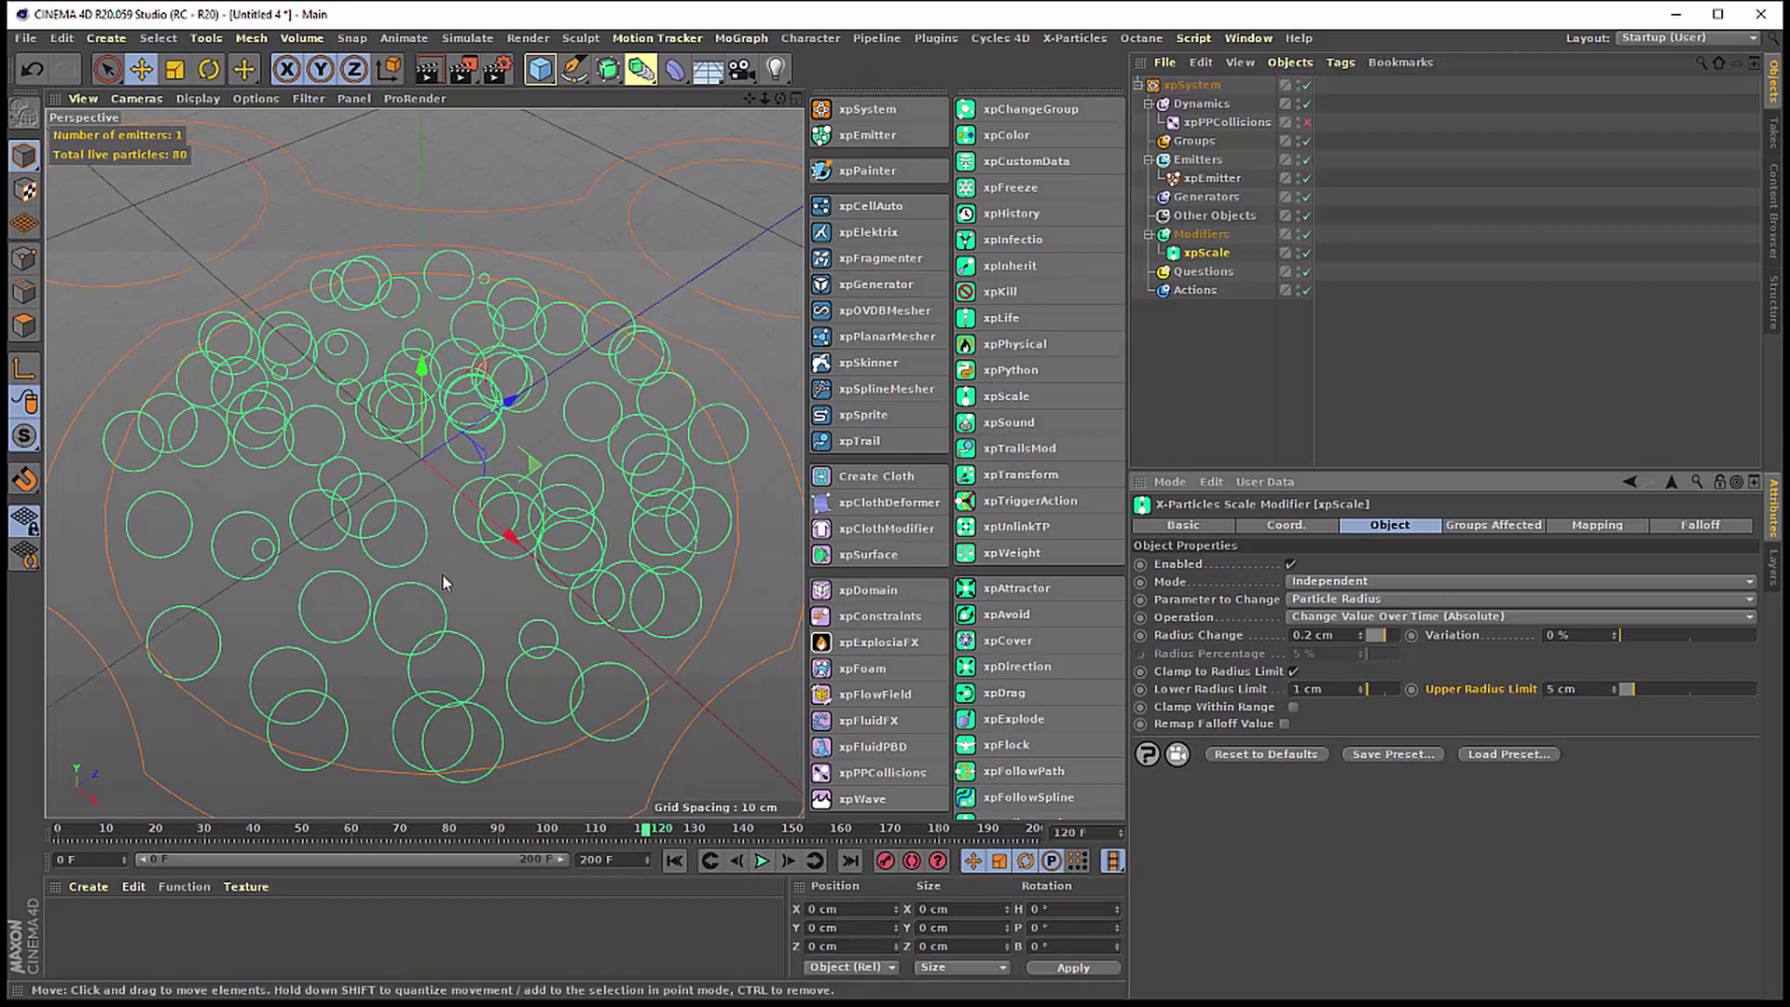
pyautogui.click(1307, 689)
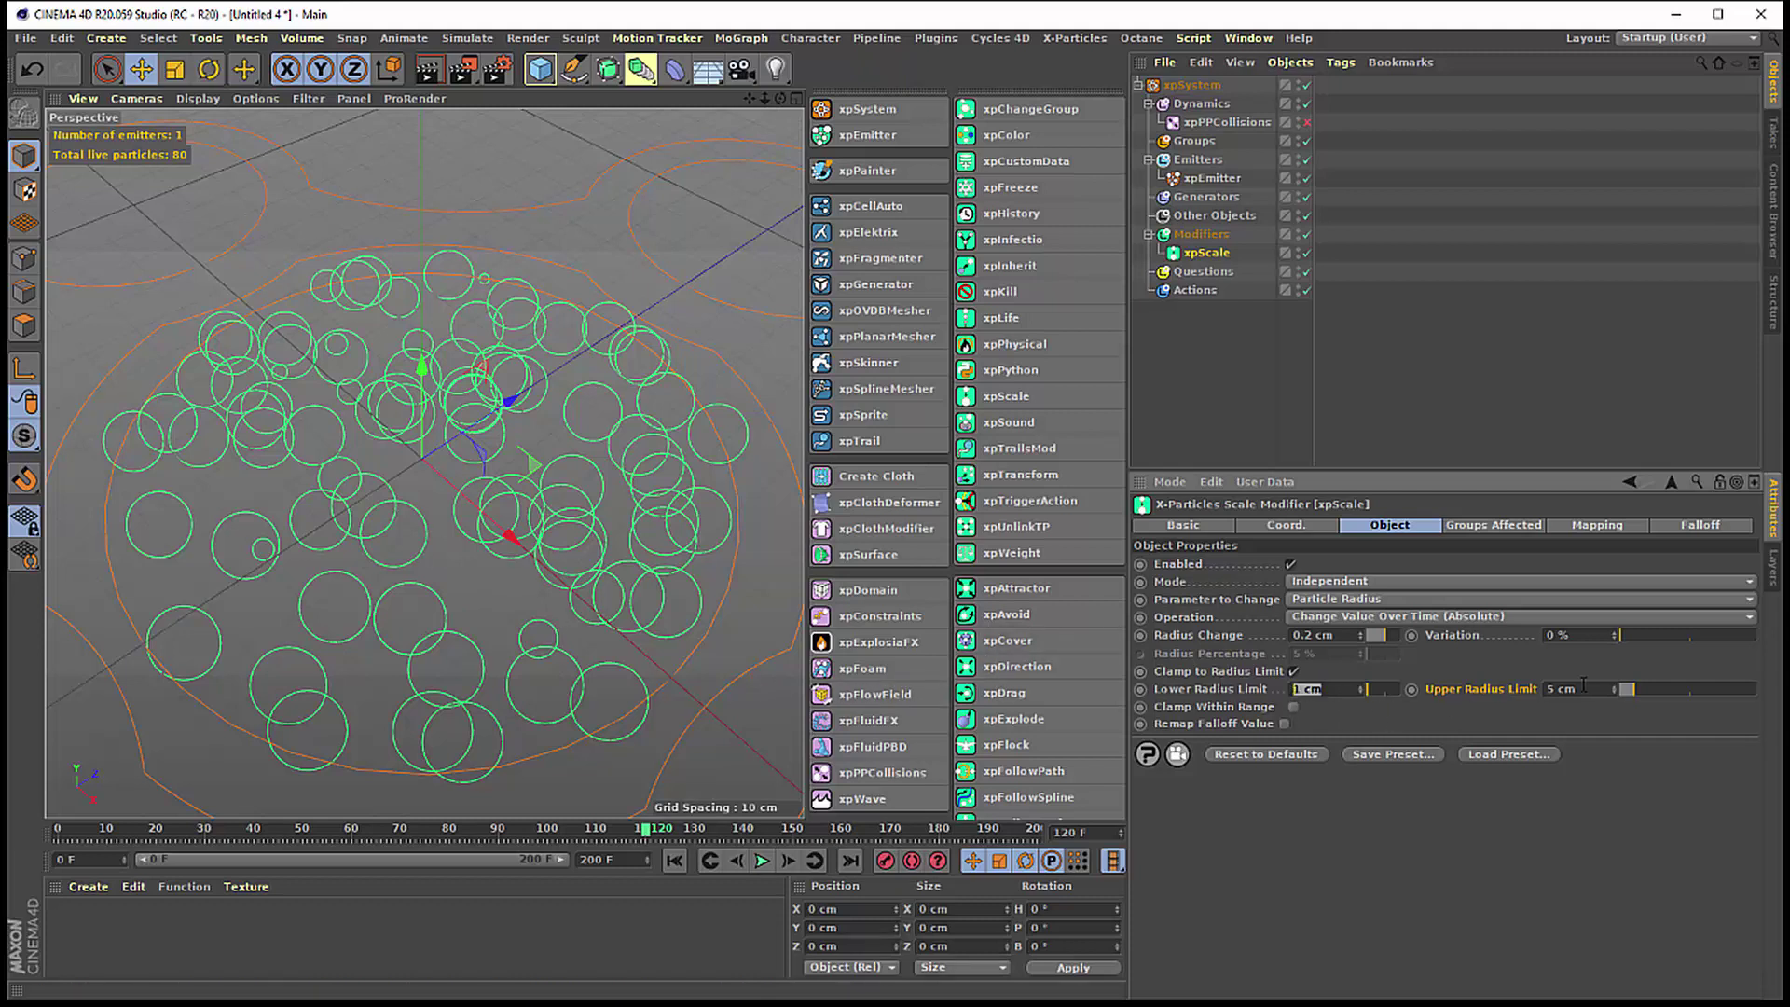
pyautogui.click(1579, 690)
# - Enable Clamp Within Range for the 1–5 cm radius limits and rewind to frame 0
pyautogui.click(1307, 690)
pyautogui.click(1584, 690)
pyautogui.click(1293, 708)
pyautogui.doubleClick(1334, 689)
pyautogui.click(674, 860)
pyautogui.click(762, 860)
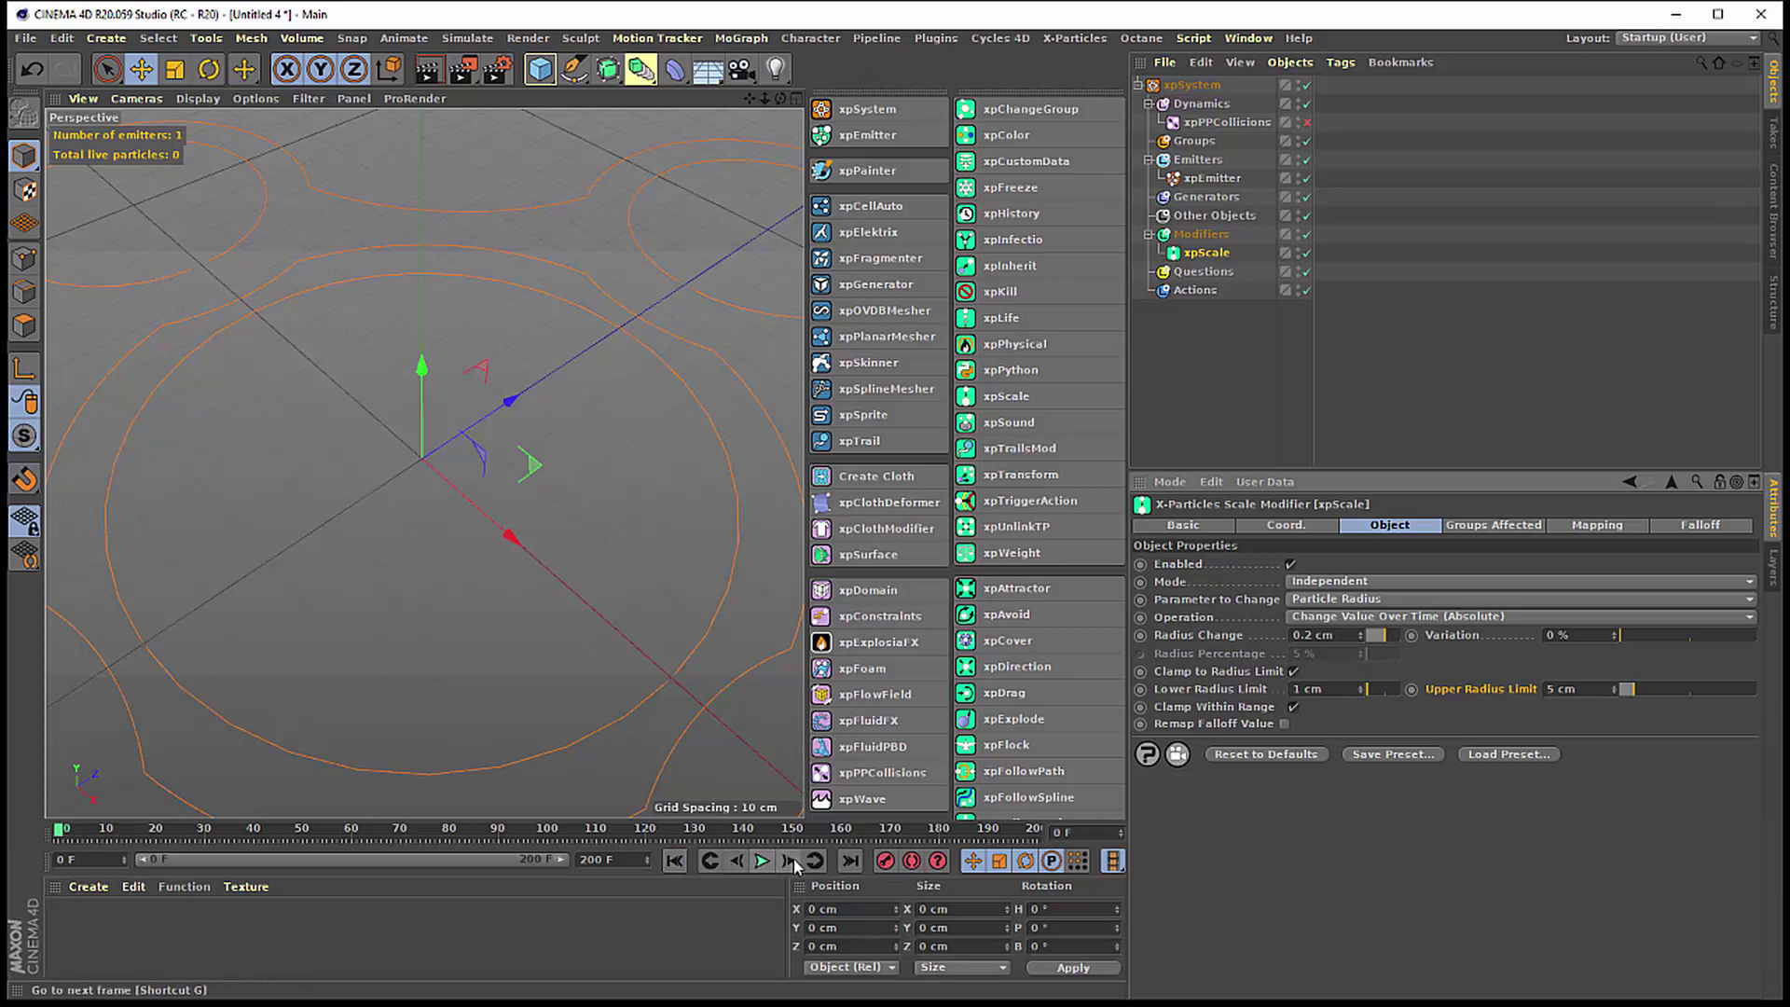
# - Step forward to the first particle, then play the clamped simulation to frame 141
pyautogui.click(792, 862)
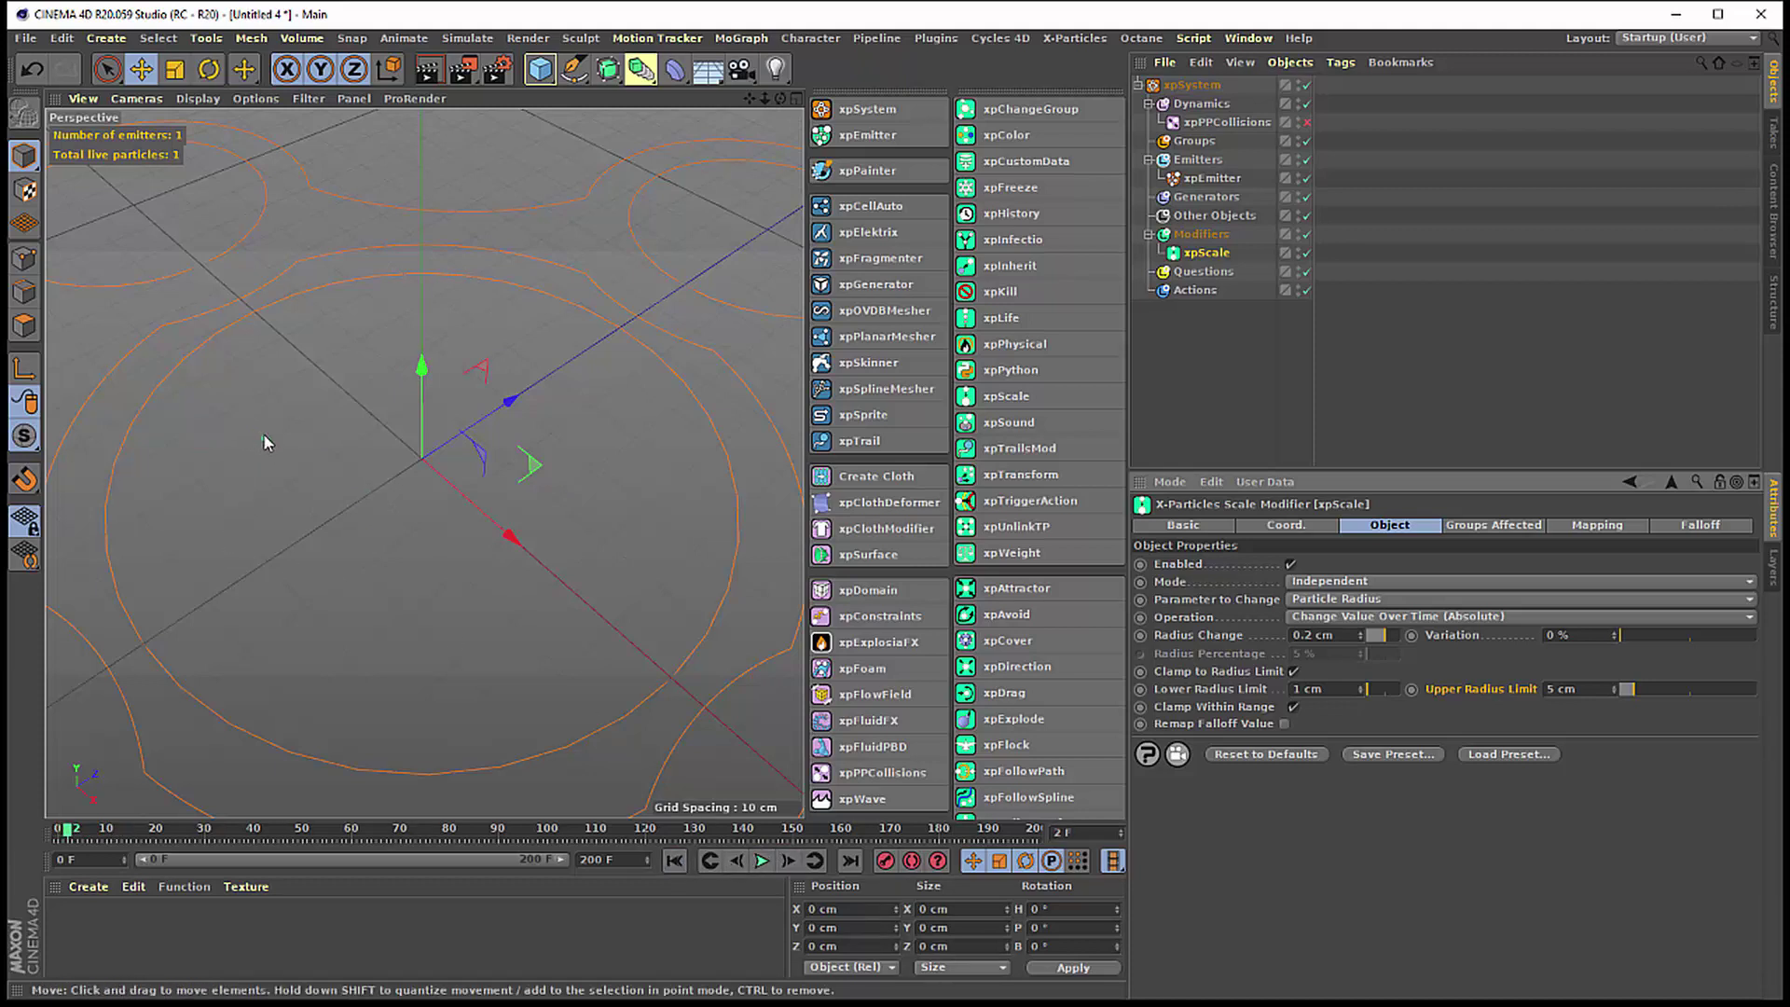
pyautogui.click(789, 862)
pyautogui.click(1324, 689)
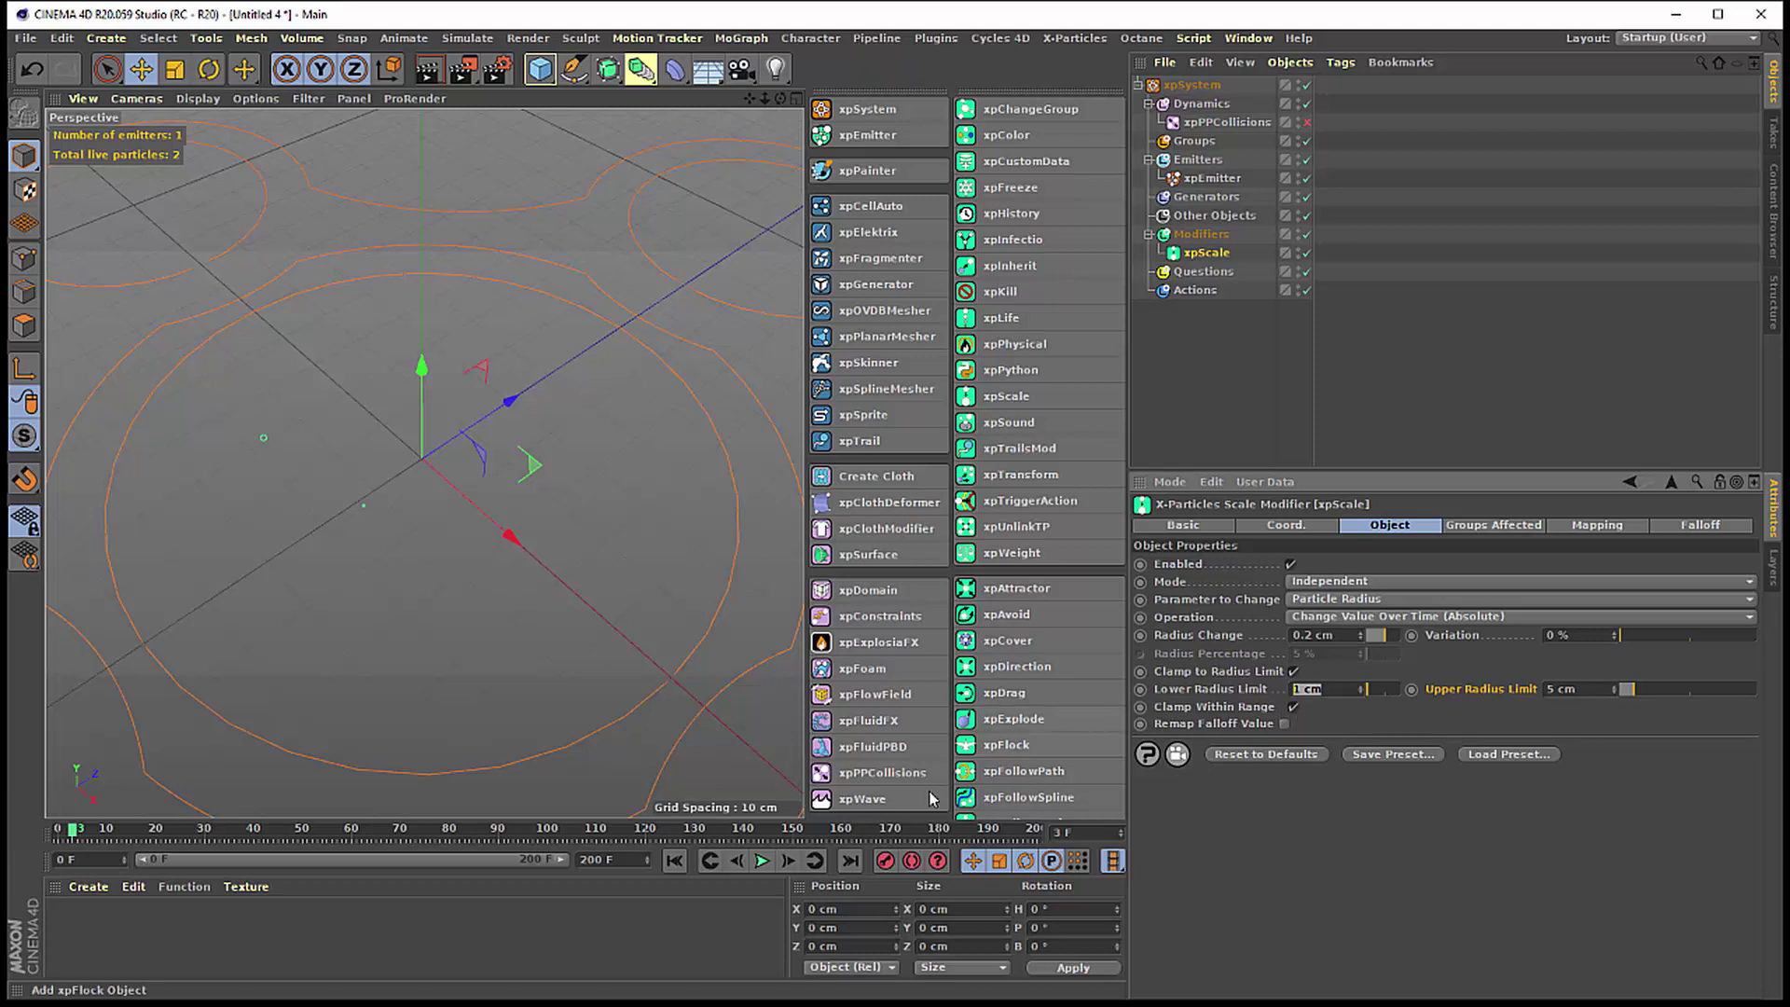
pyautogui.click(760, 862)
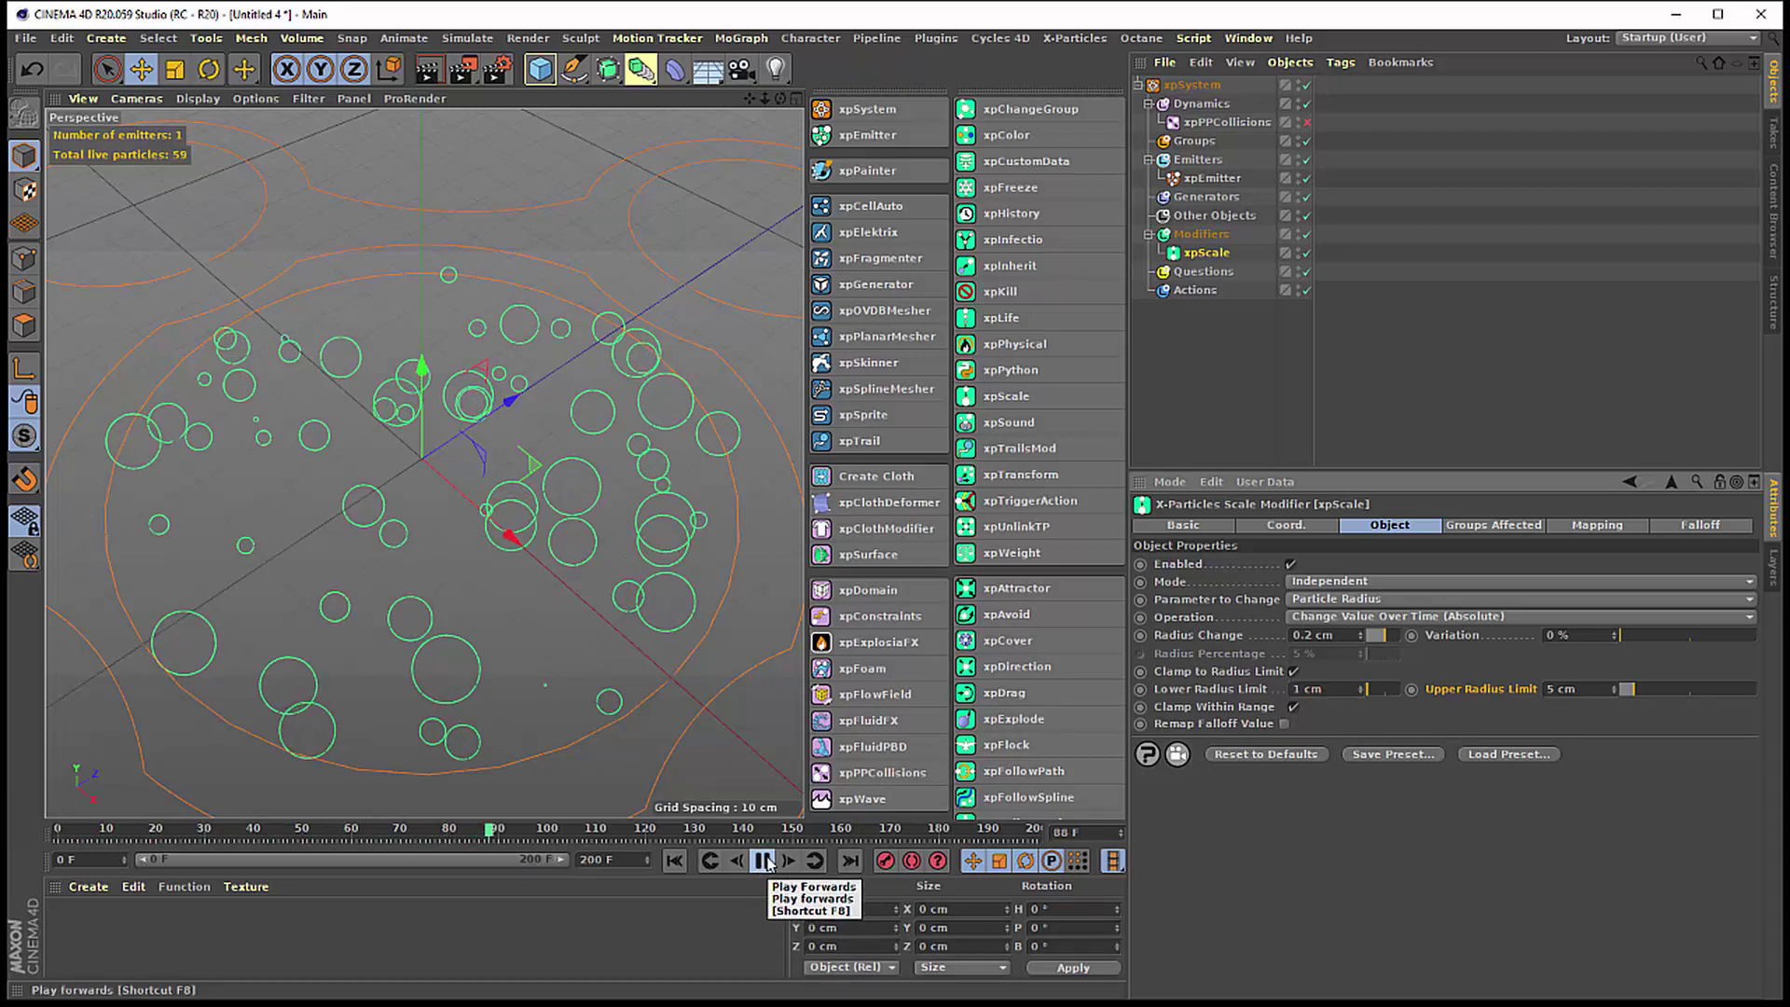
pyautogui.click(764, 862)
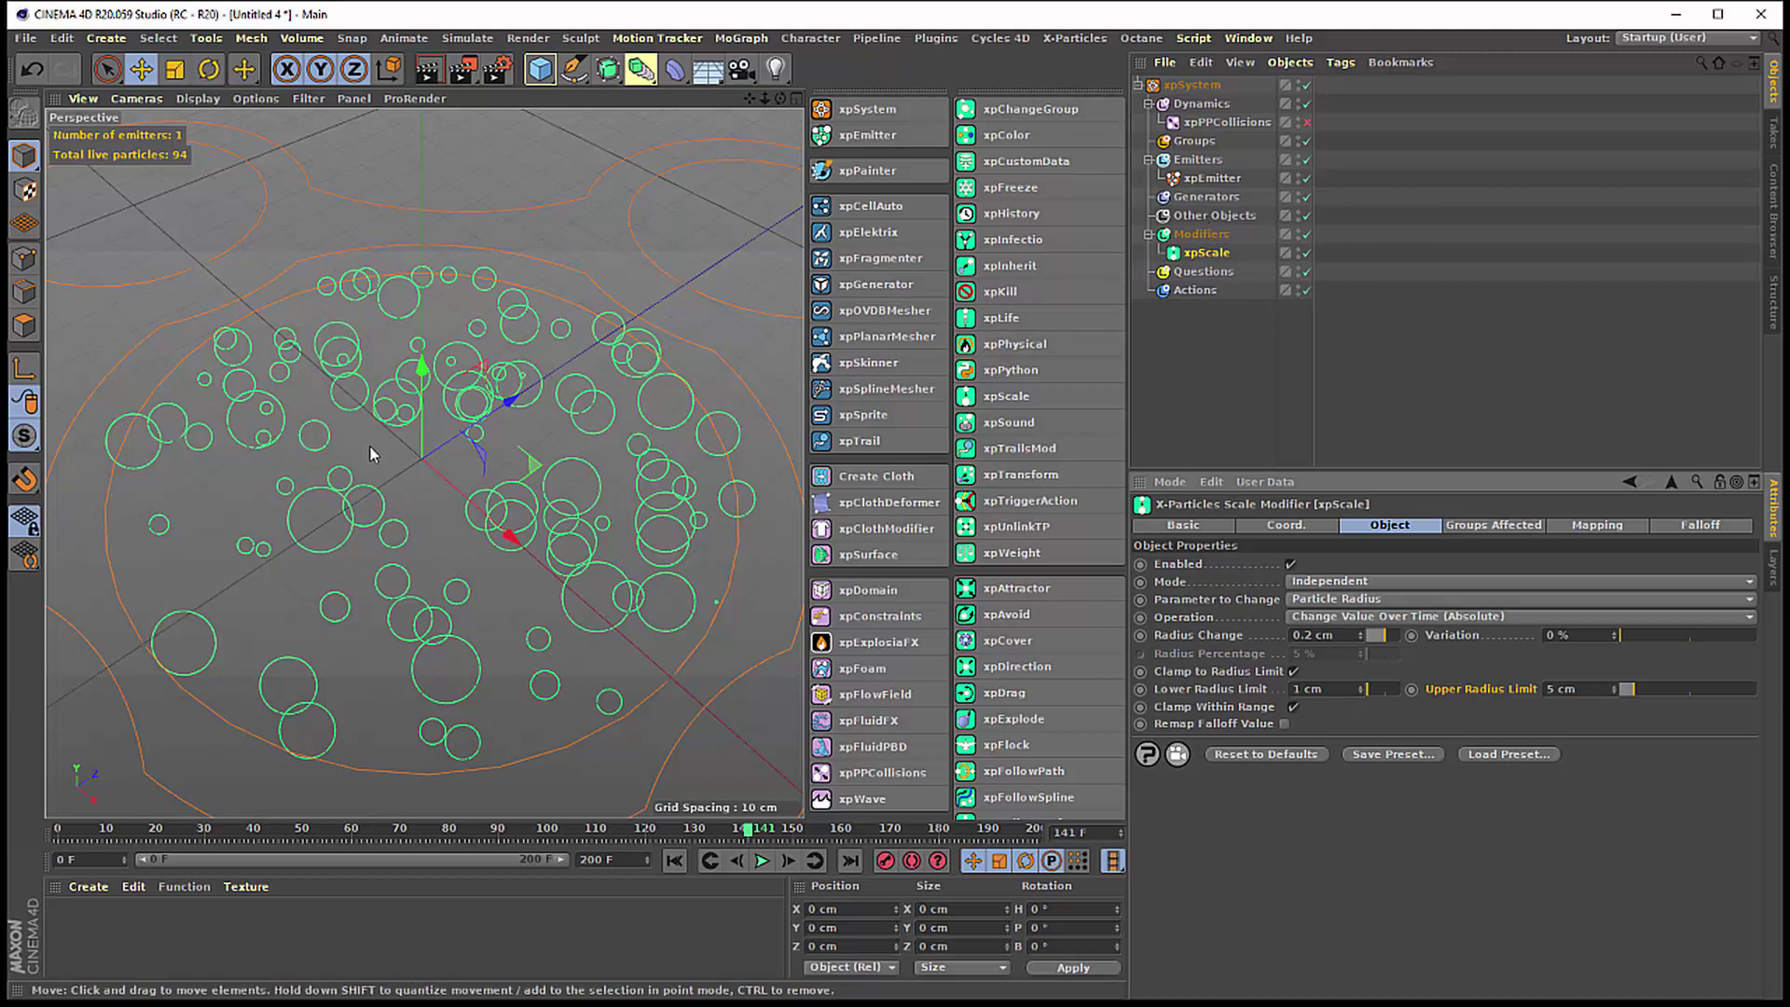
# - Resume playback to frame 181 and orbit to look down on the particles from above
pyautogui.click(1349, 687)
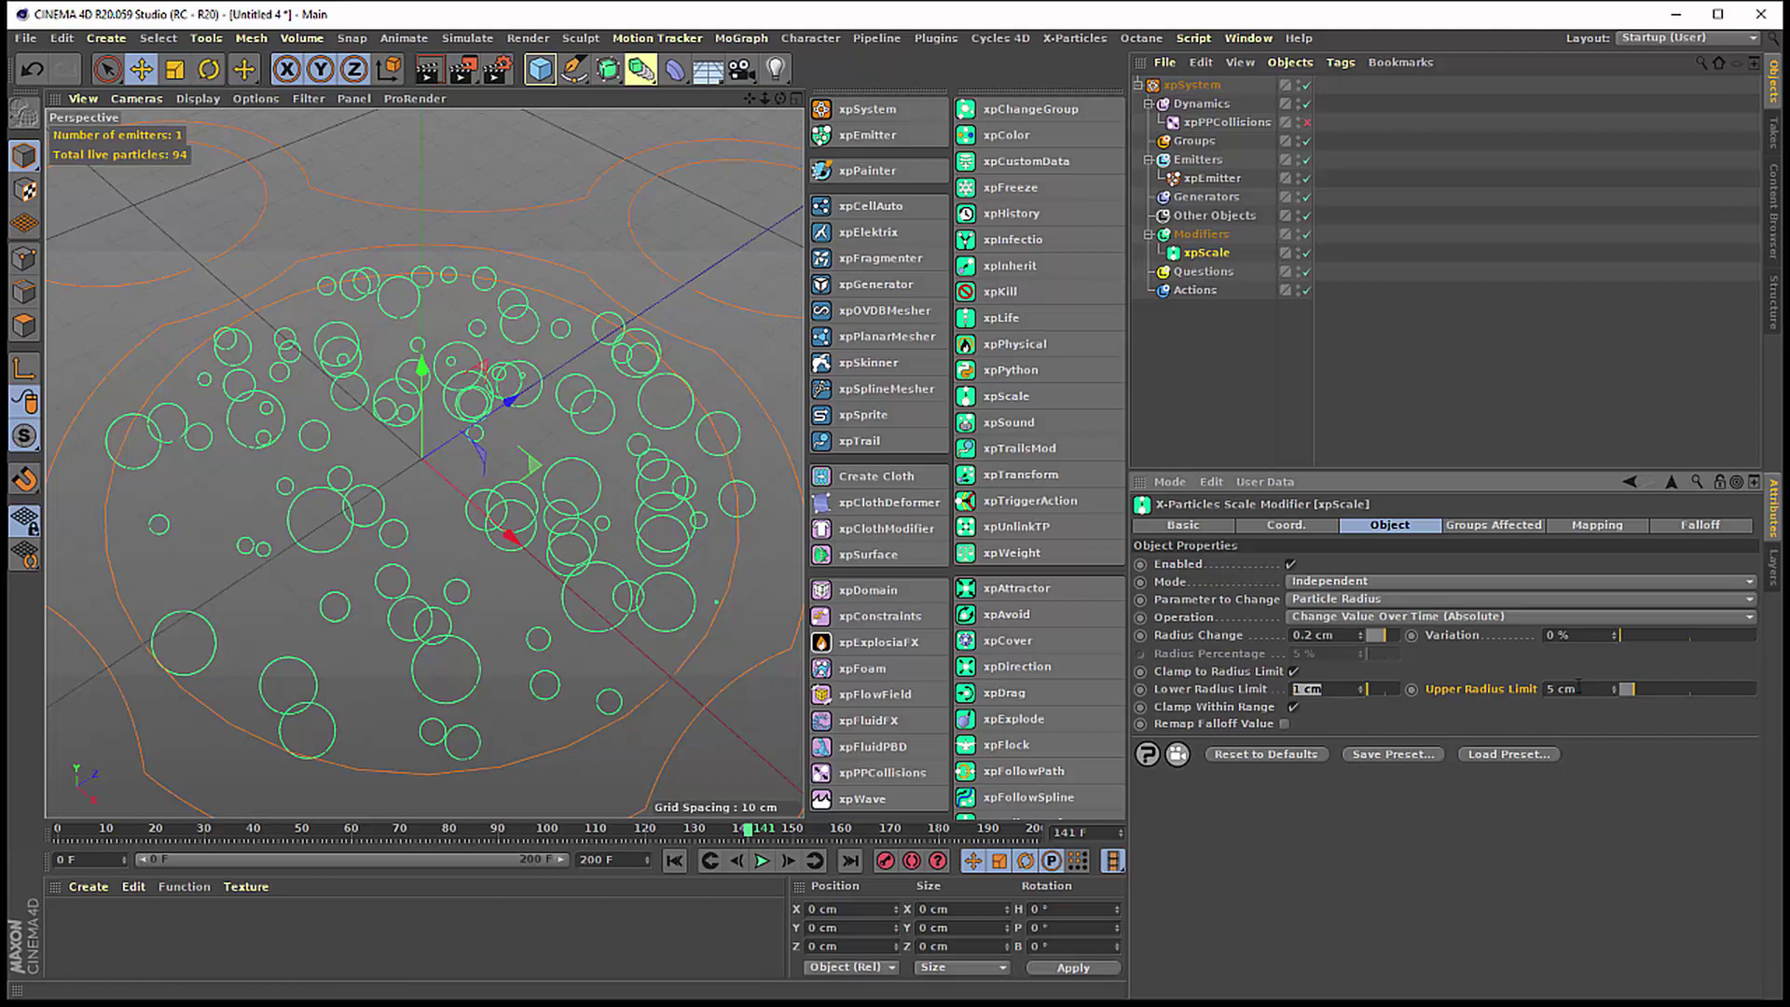
pyautogui.click(762, 861)
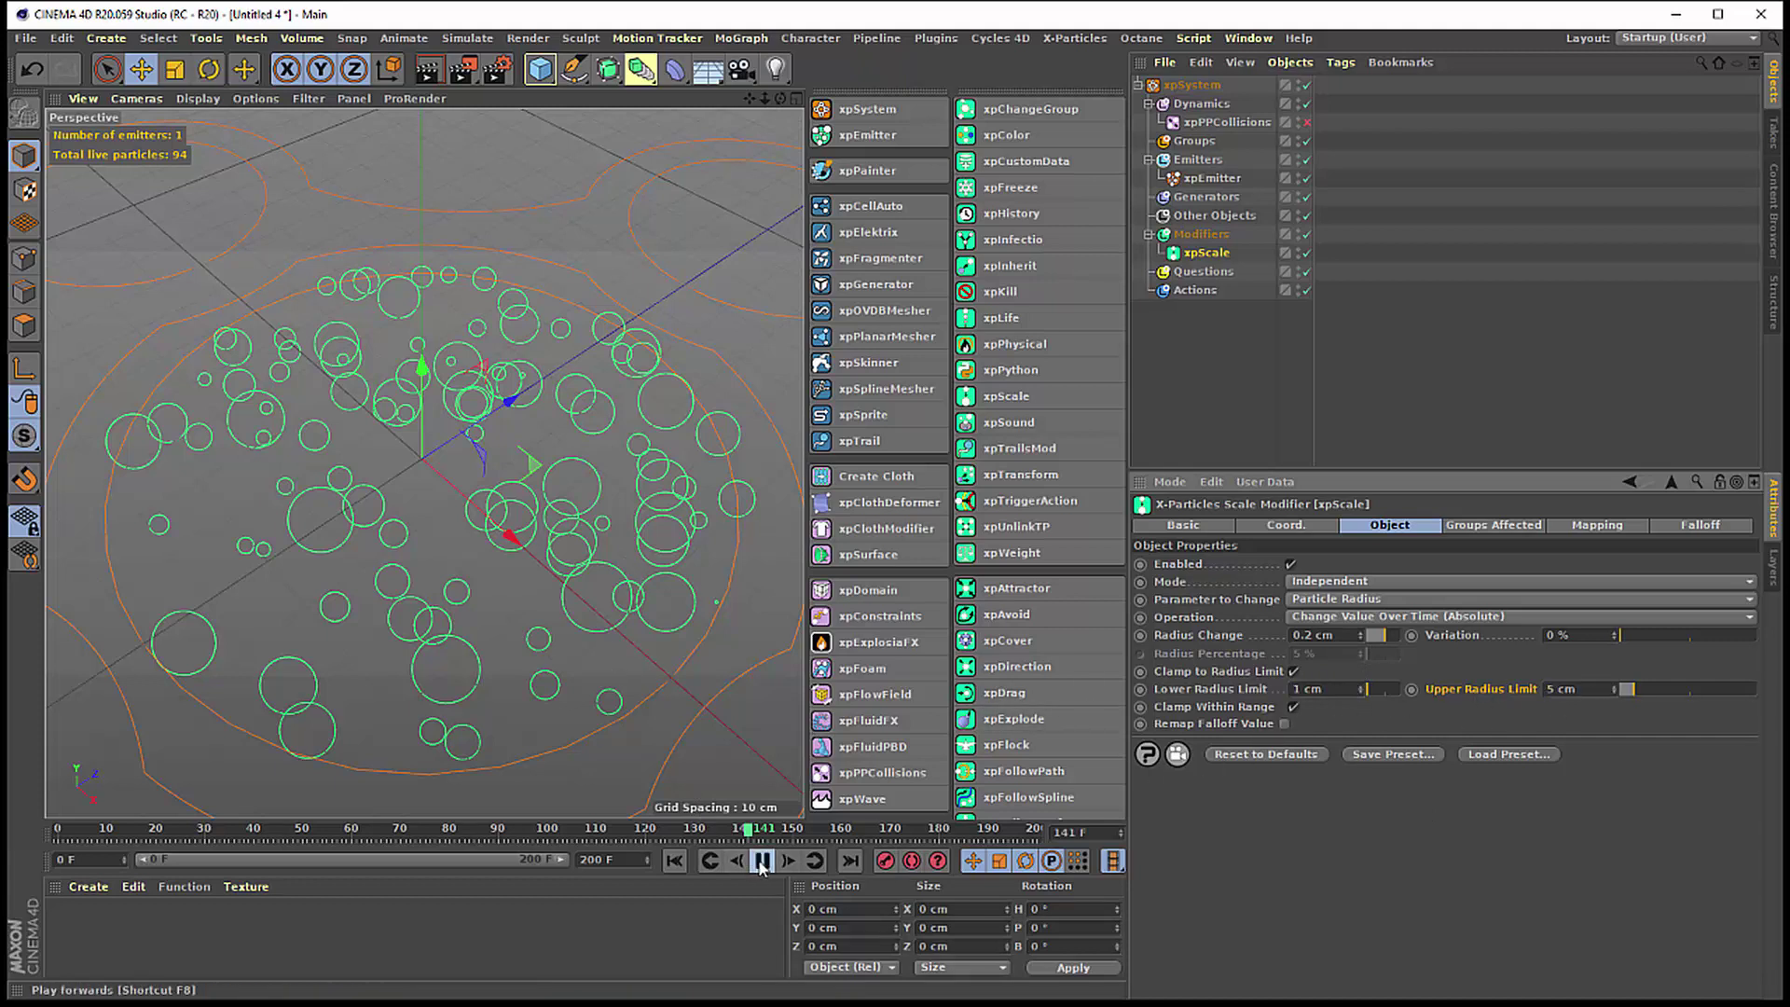
pyautogui.click(762, 861)
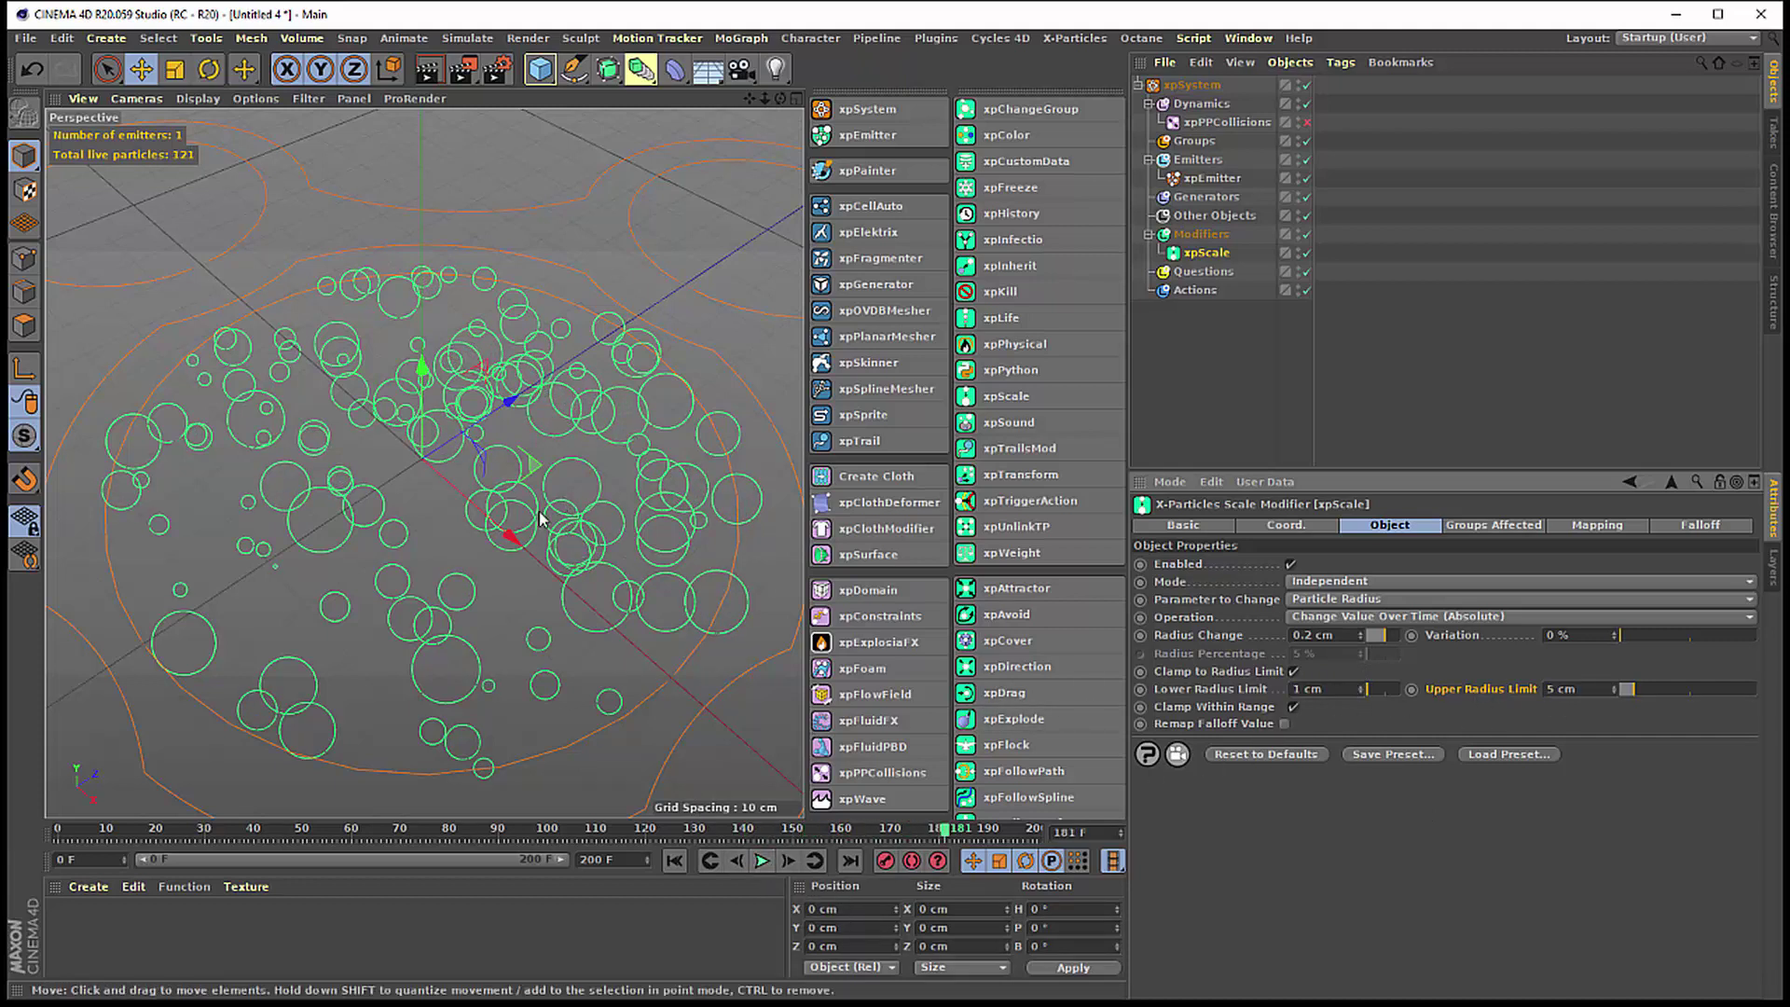
pyautogui.keyDown('alt'); pyautogui.moveTo(517, 459); pyautogui.dragTo(501, 596); pyautogui.keyUp('alt')
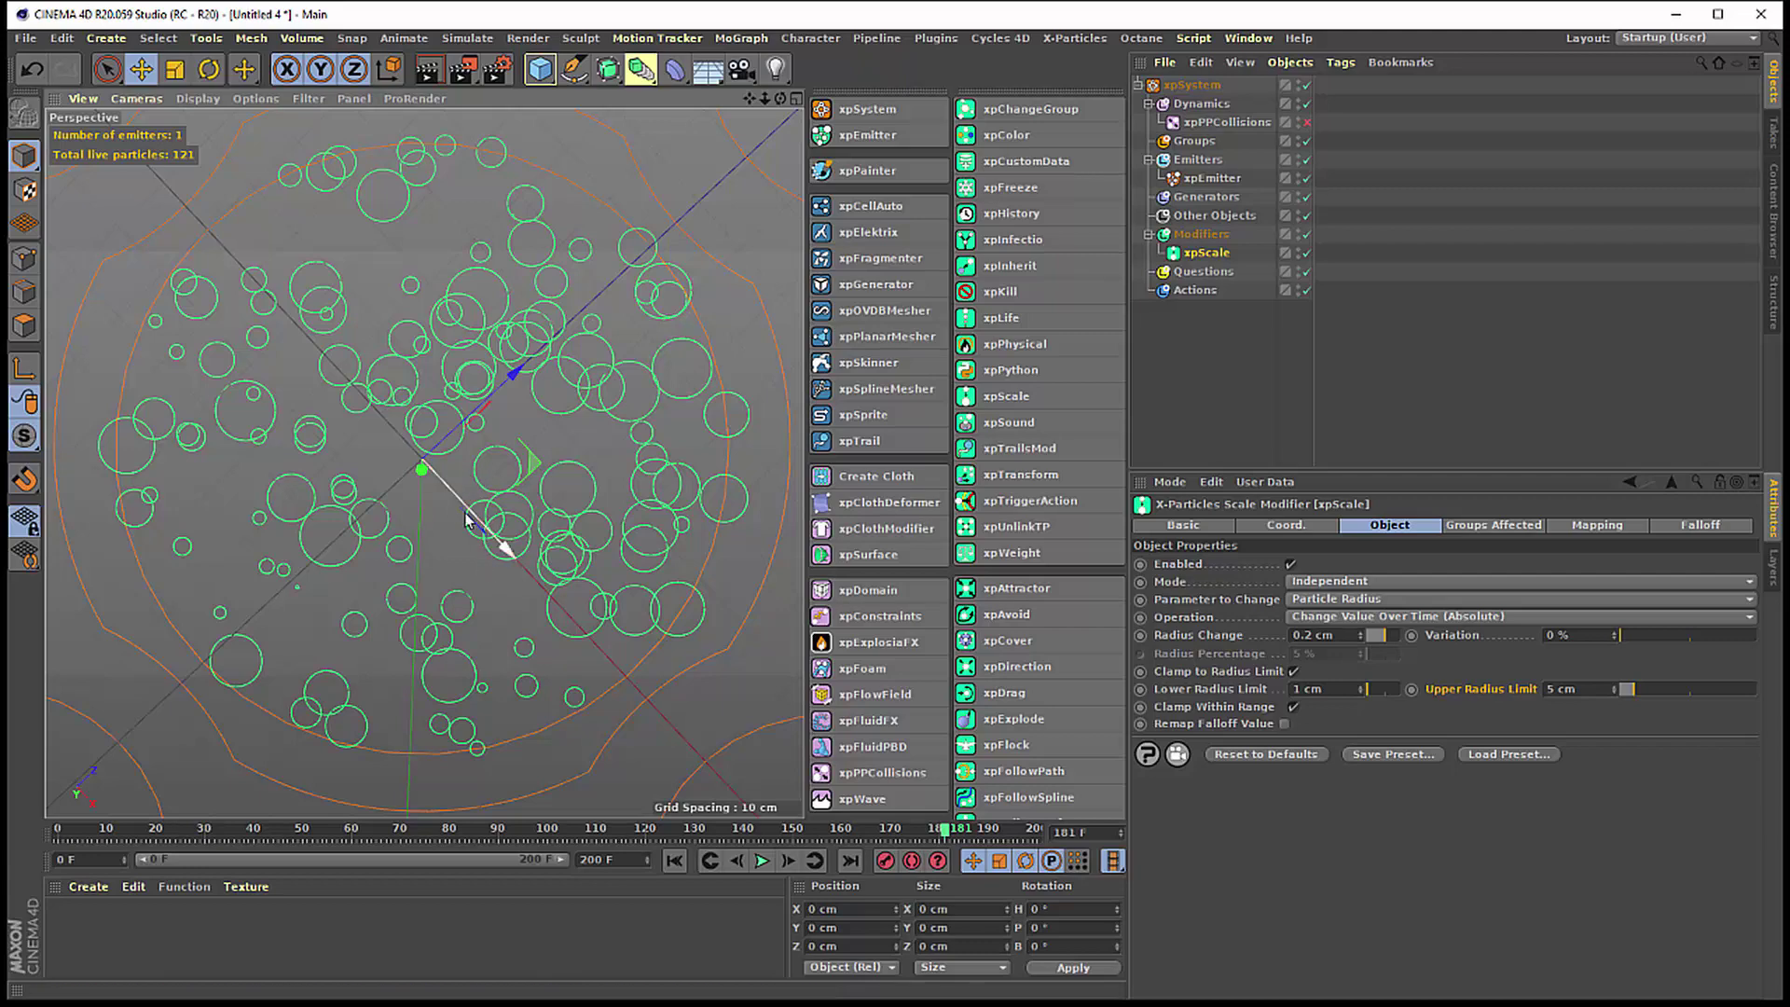
pyautogui.moveTo(466, 519)
pyautogui.keyDown('alt'); pyautogui.mouseDown()
pyautogui.moveTo(546, 459)
pyautogui.moveTo(613, 479)
pyautogui.mouseUp(); pyautogui.keyUp('alt')
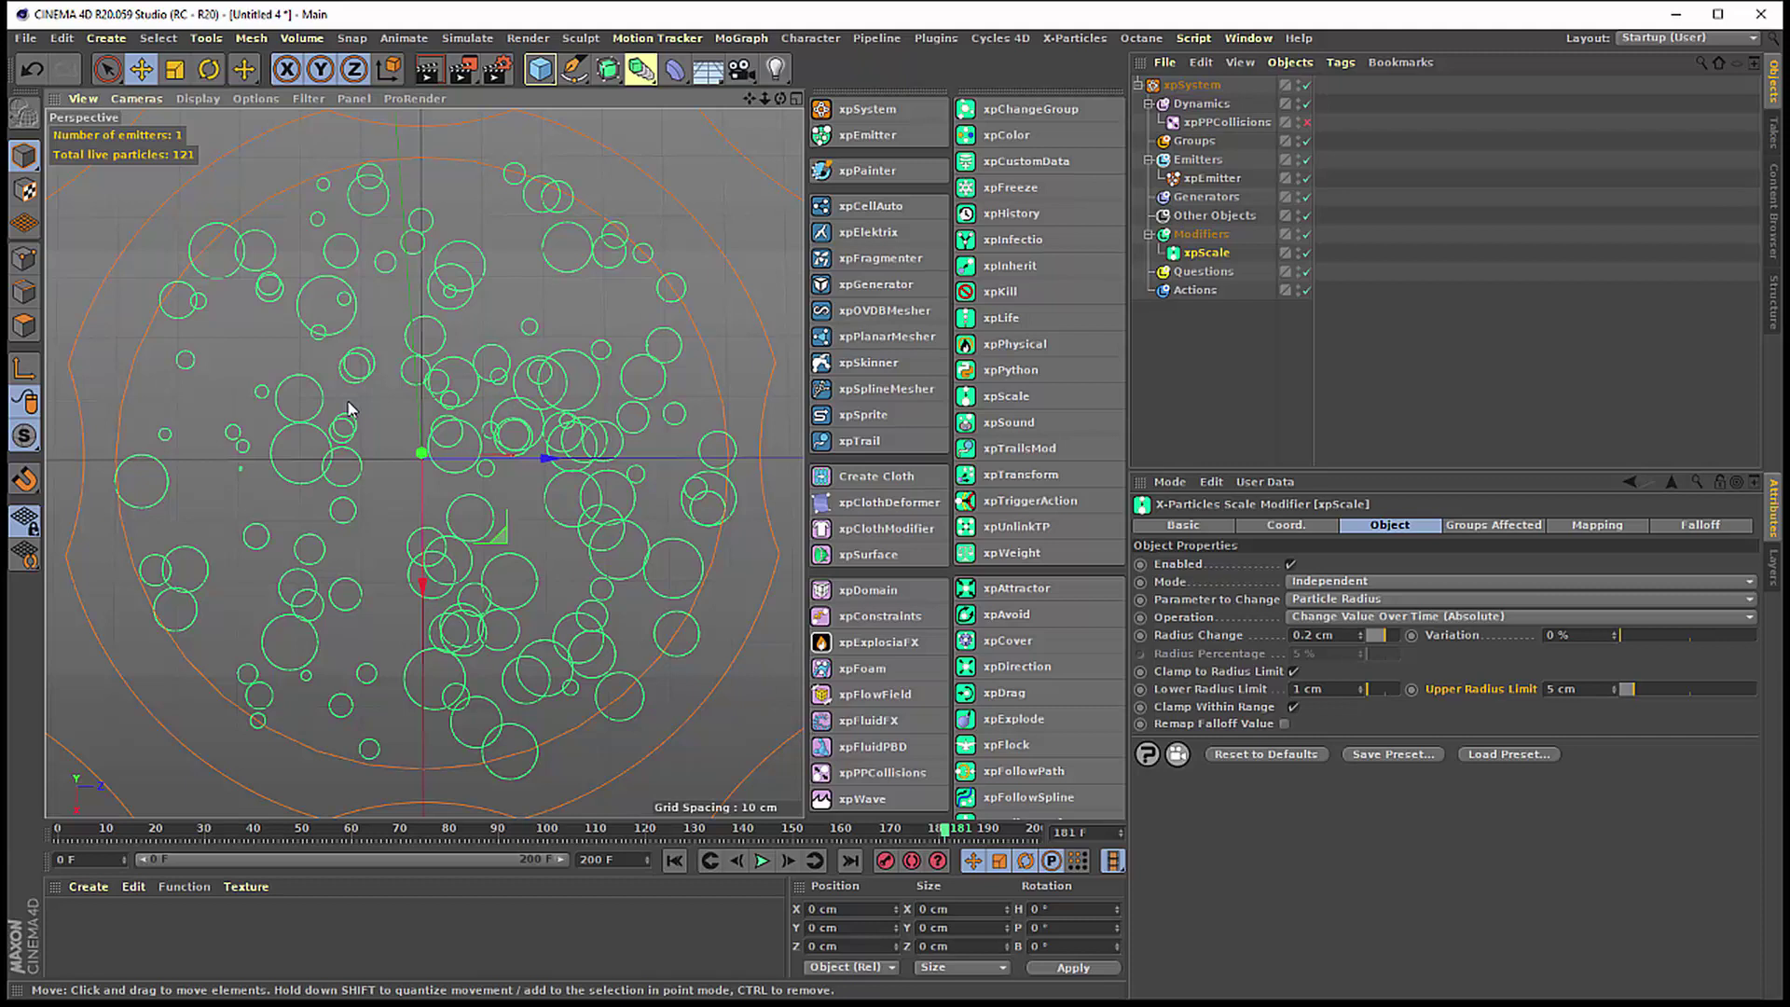
# - Add xpPPCollisions to the Dynamics folder with 0% bounce and 50% friction, then rewind to frame 0
pyautogui.click(1226, 123)
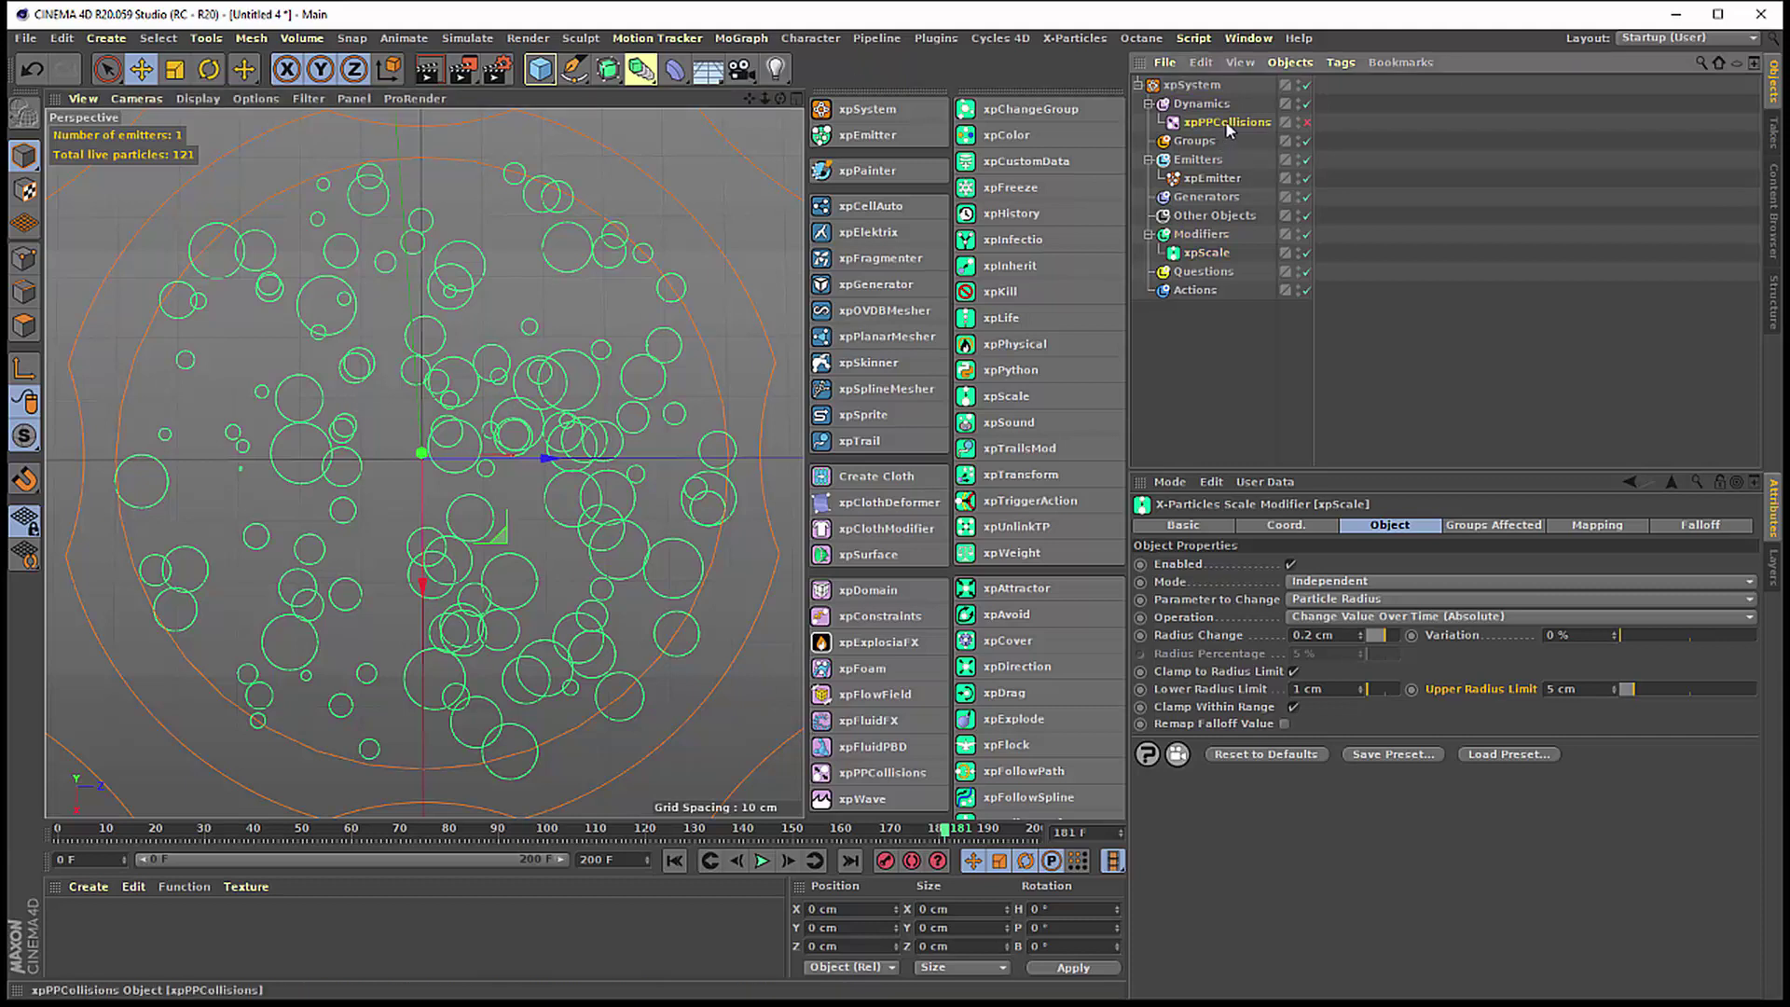
pyautogui.click(1201, 104)
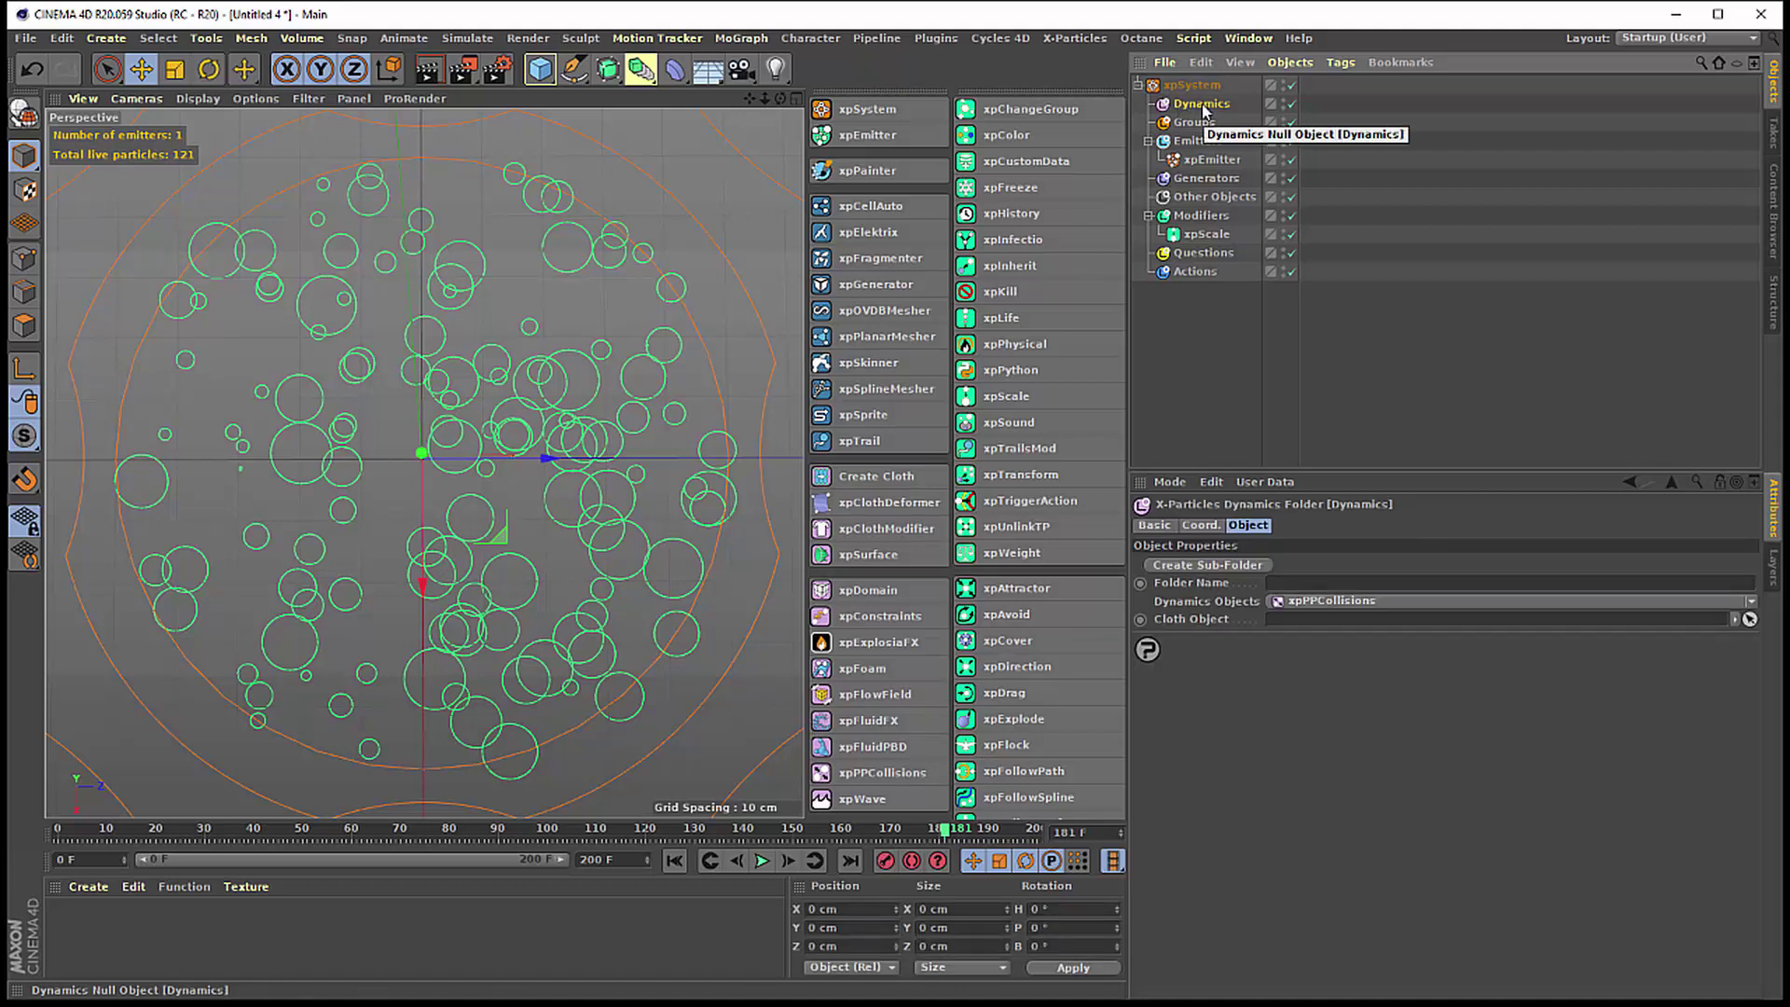
pyautogui.click(1311, 604)
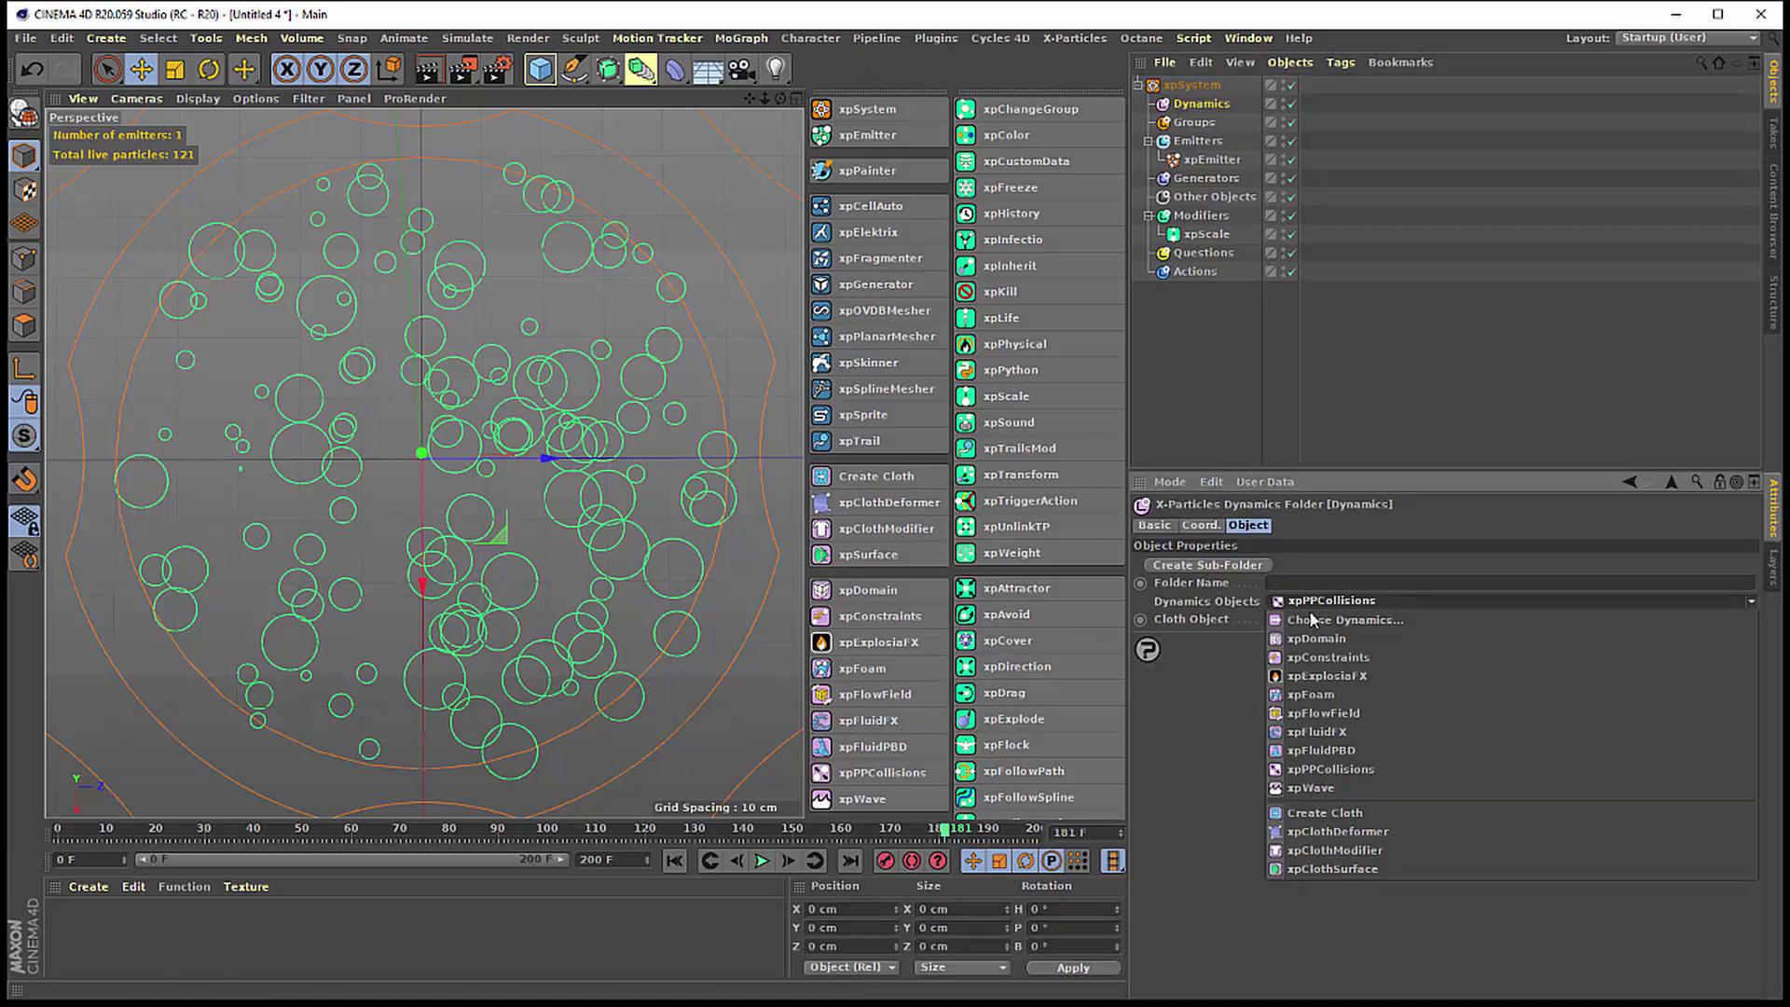
pyautogui.click(1323, 771)
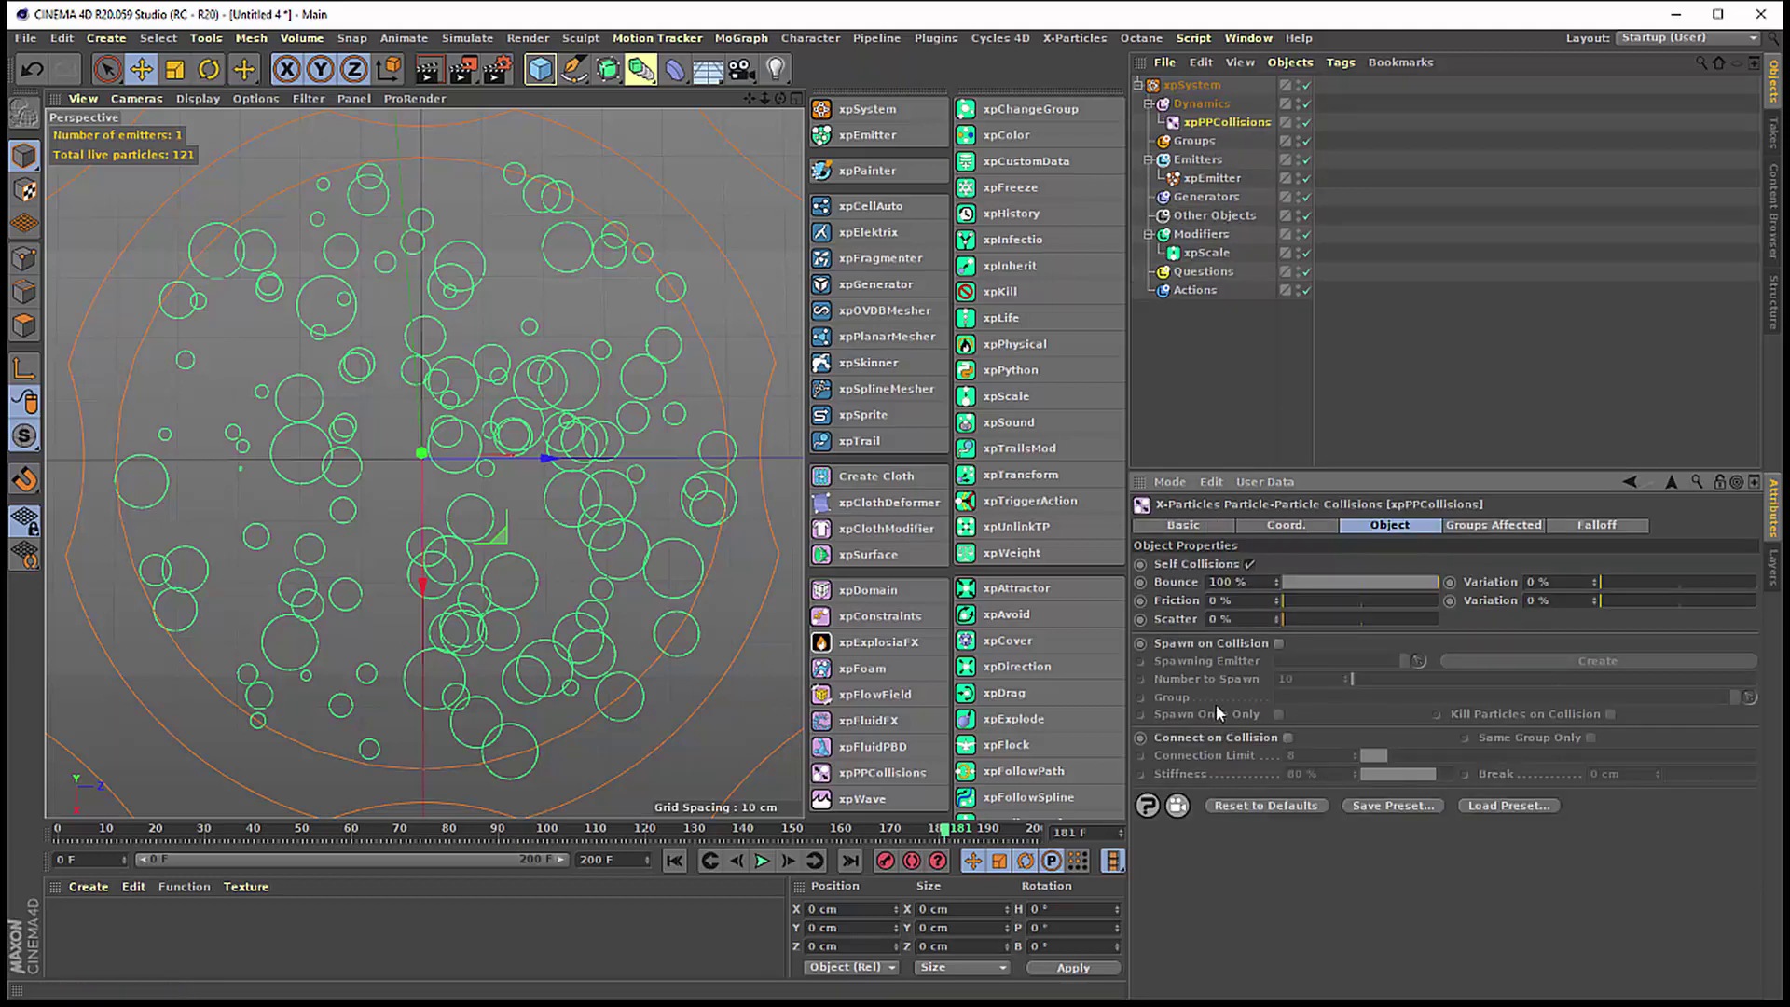
pyautogui.click(1238, 579)
pyautogui.moveTo(1328, 584)
pyautogui.mouseDown()
pyautogui.moveTo(1283, 584)
pyautogui.moveTo(1368, 601)
pyautogui.mouseUp()
pyautogui.write('0')
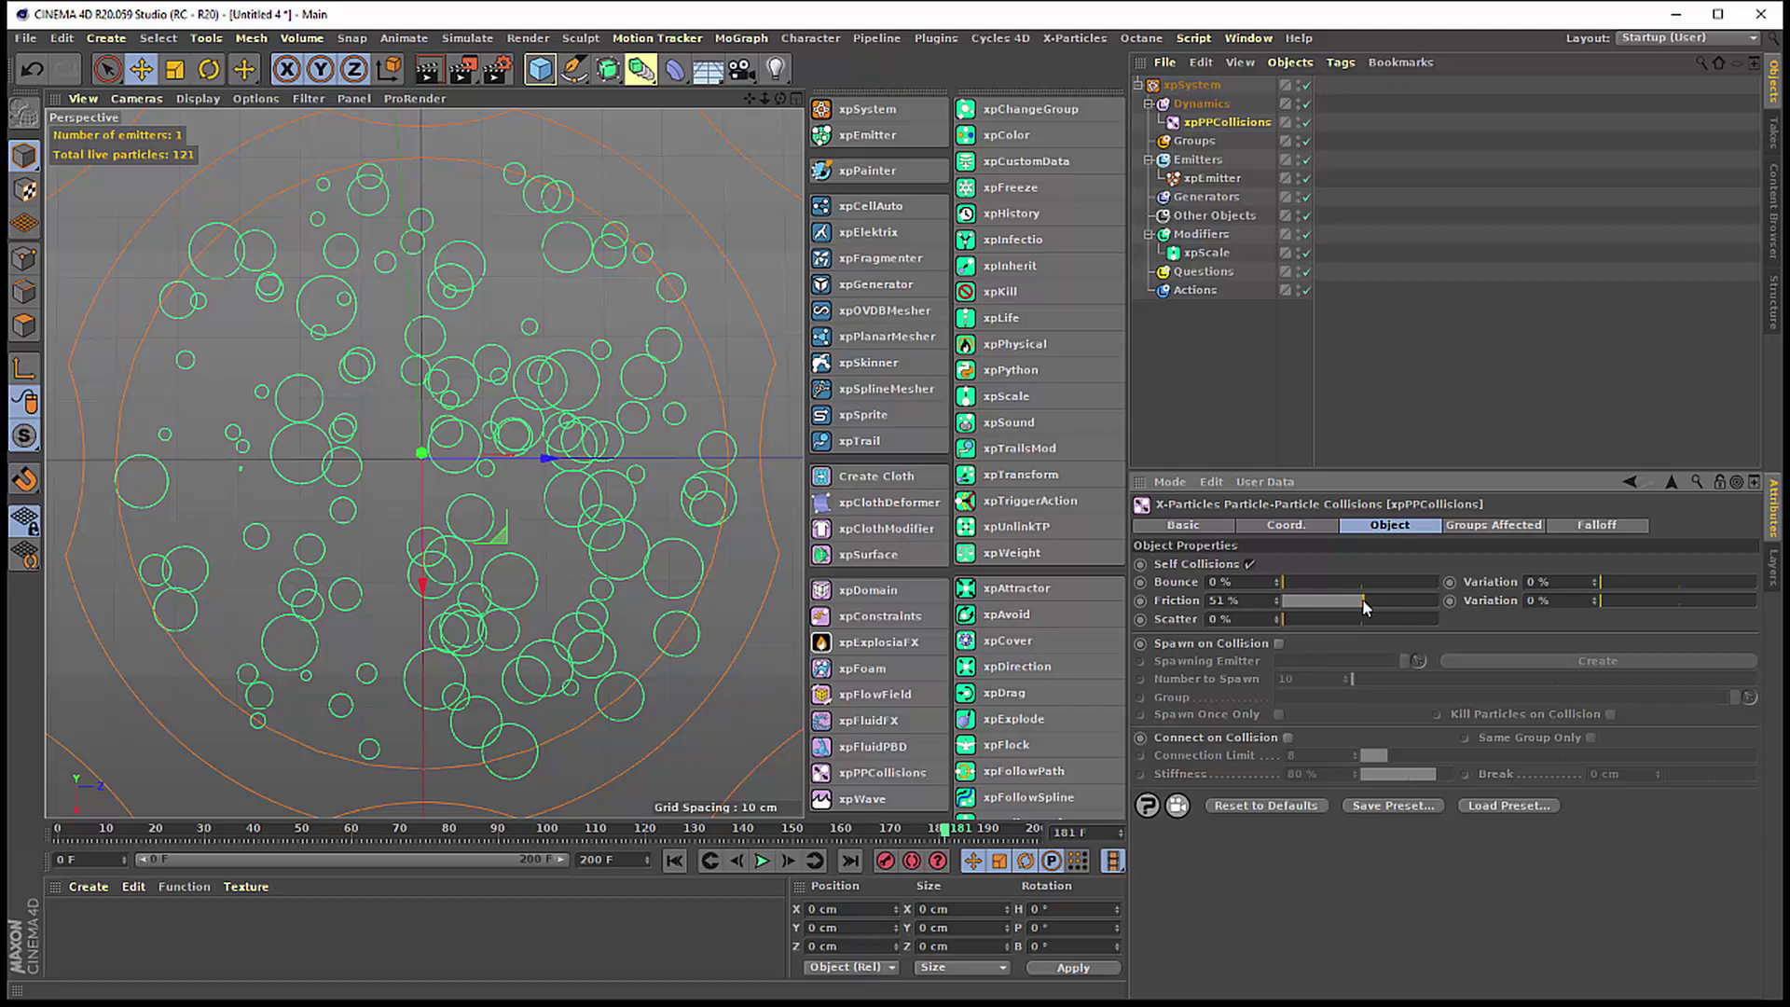
pyautogui.click(674, 859)
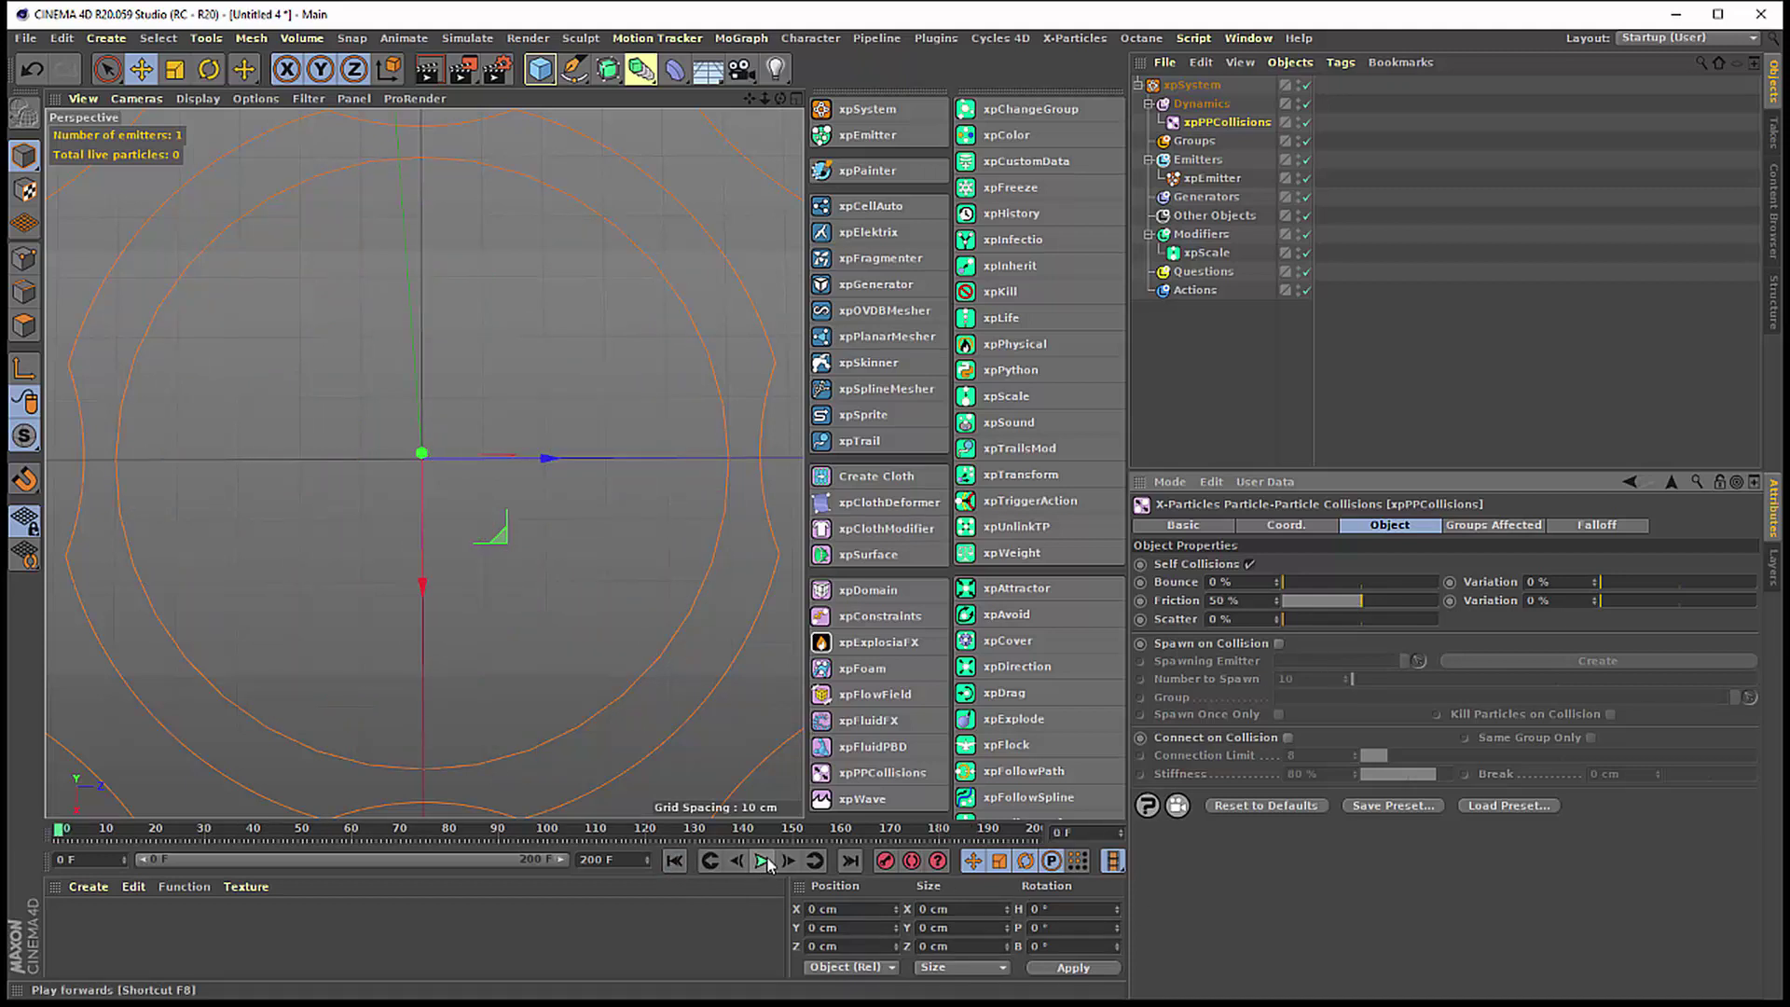
# - Replay the collision simulation to frame 175 from side and top views, then select xpScale
pyautogui.click(762, 859)
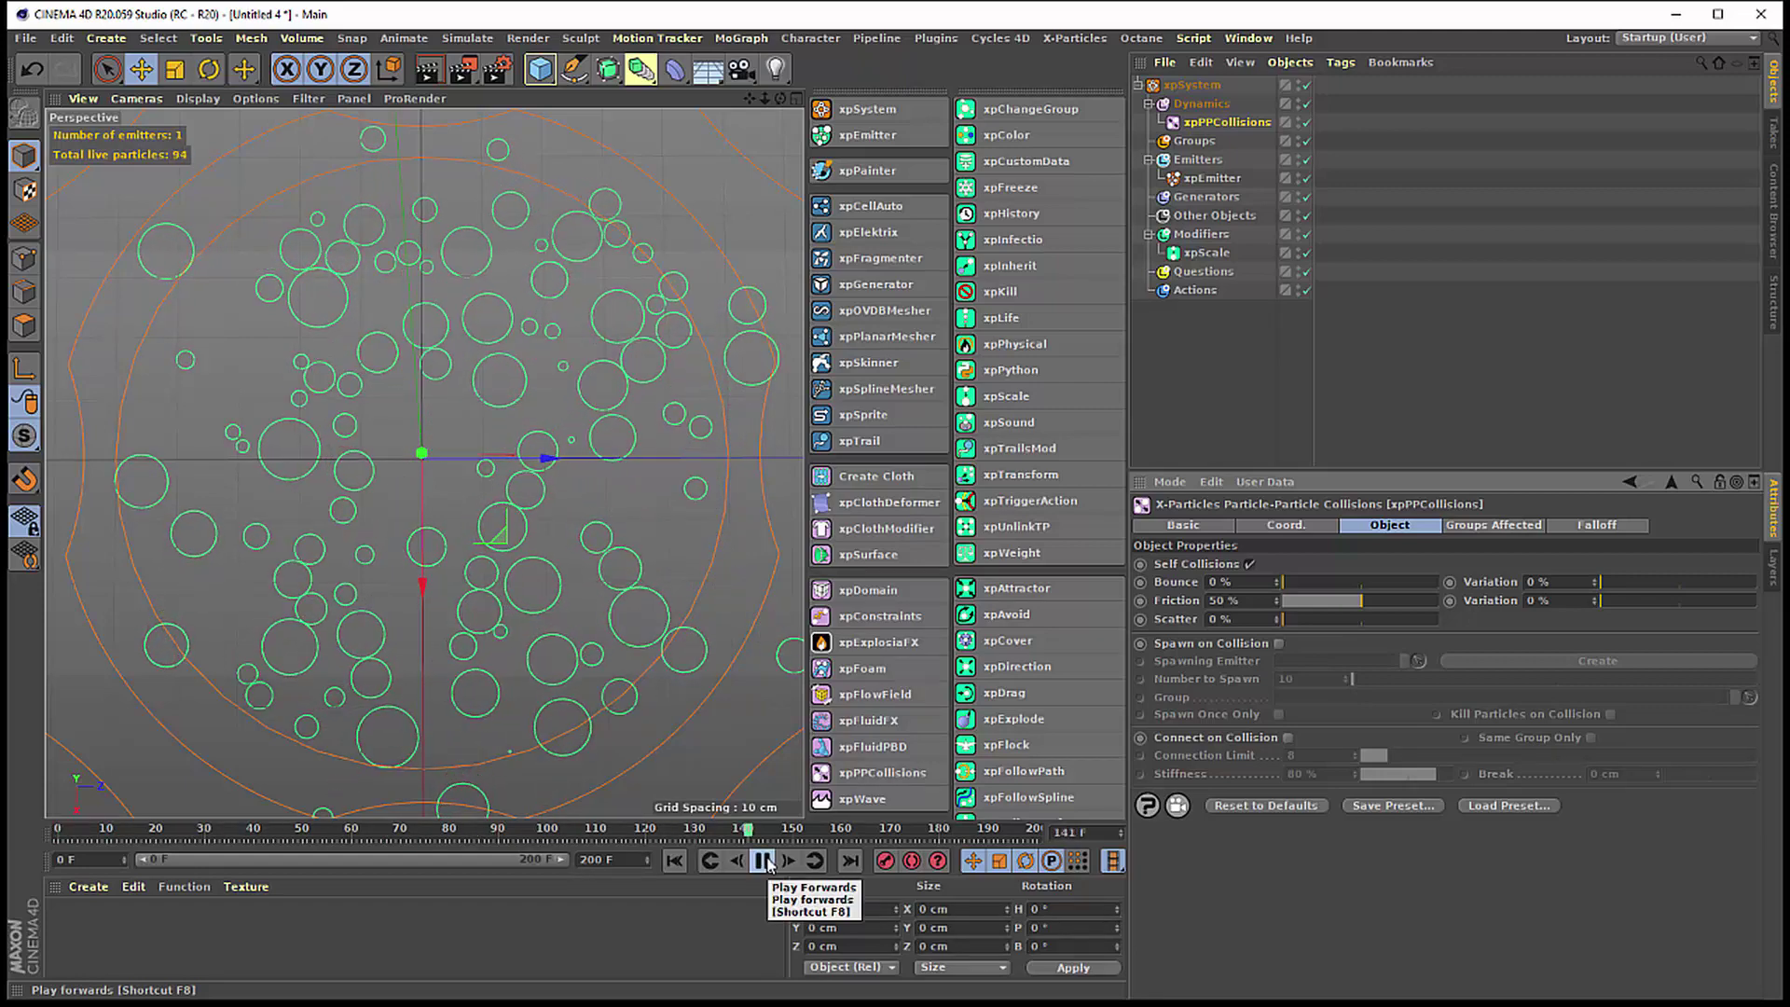
pyautogui.click(764, 859)
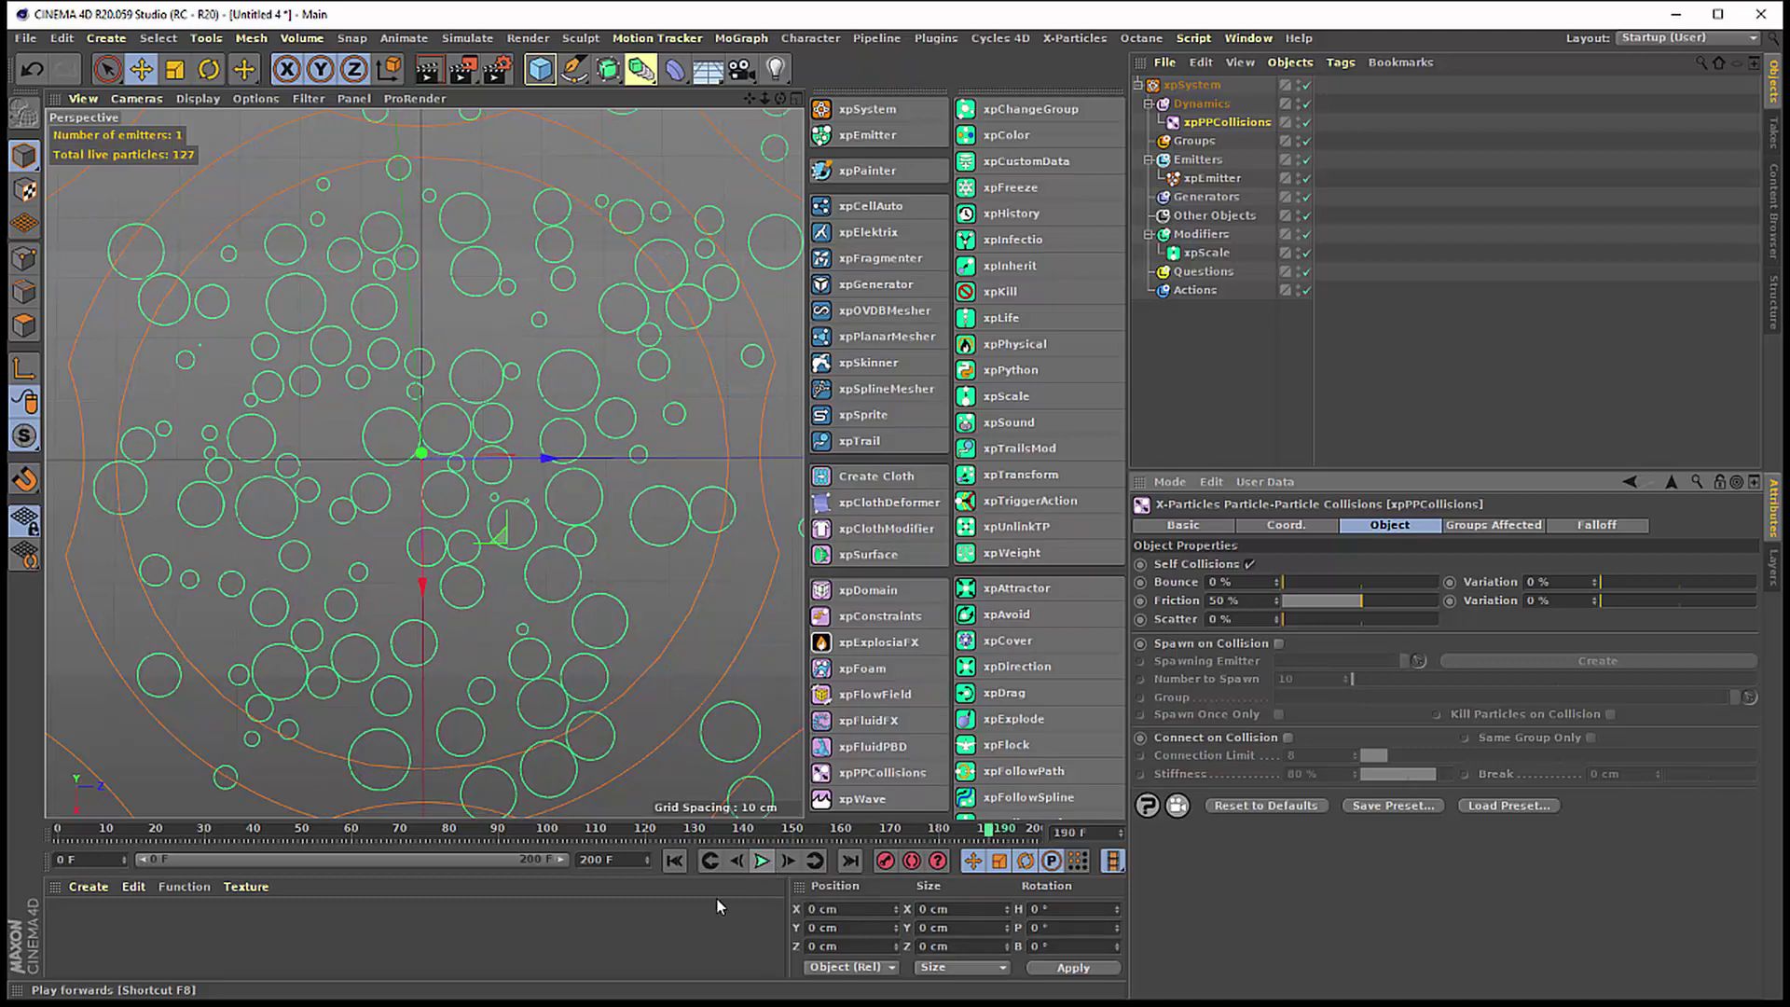
pyautogui.scroll(2, 263, 482)
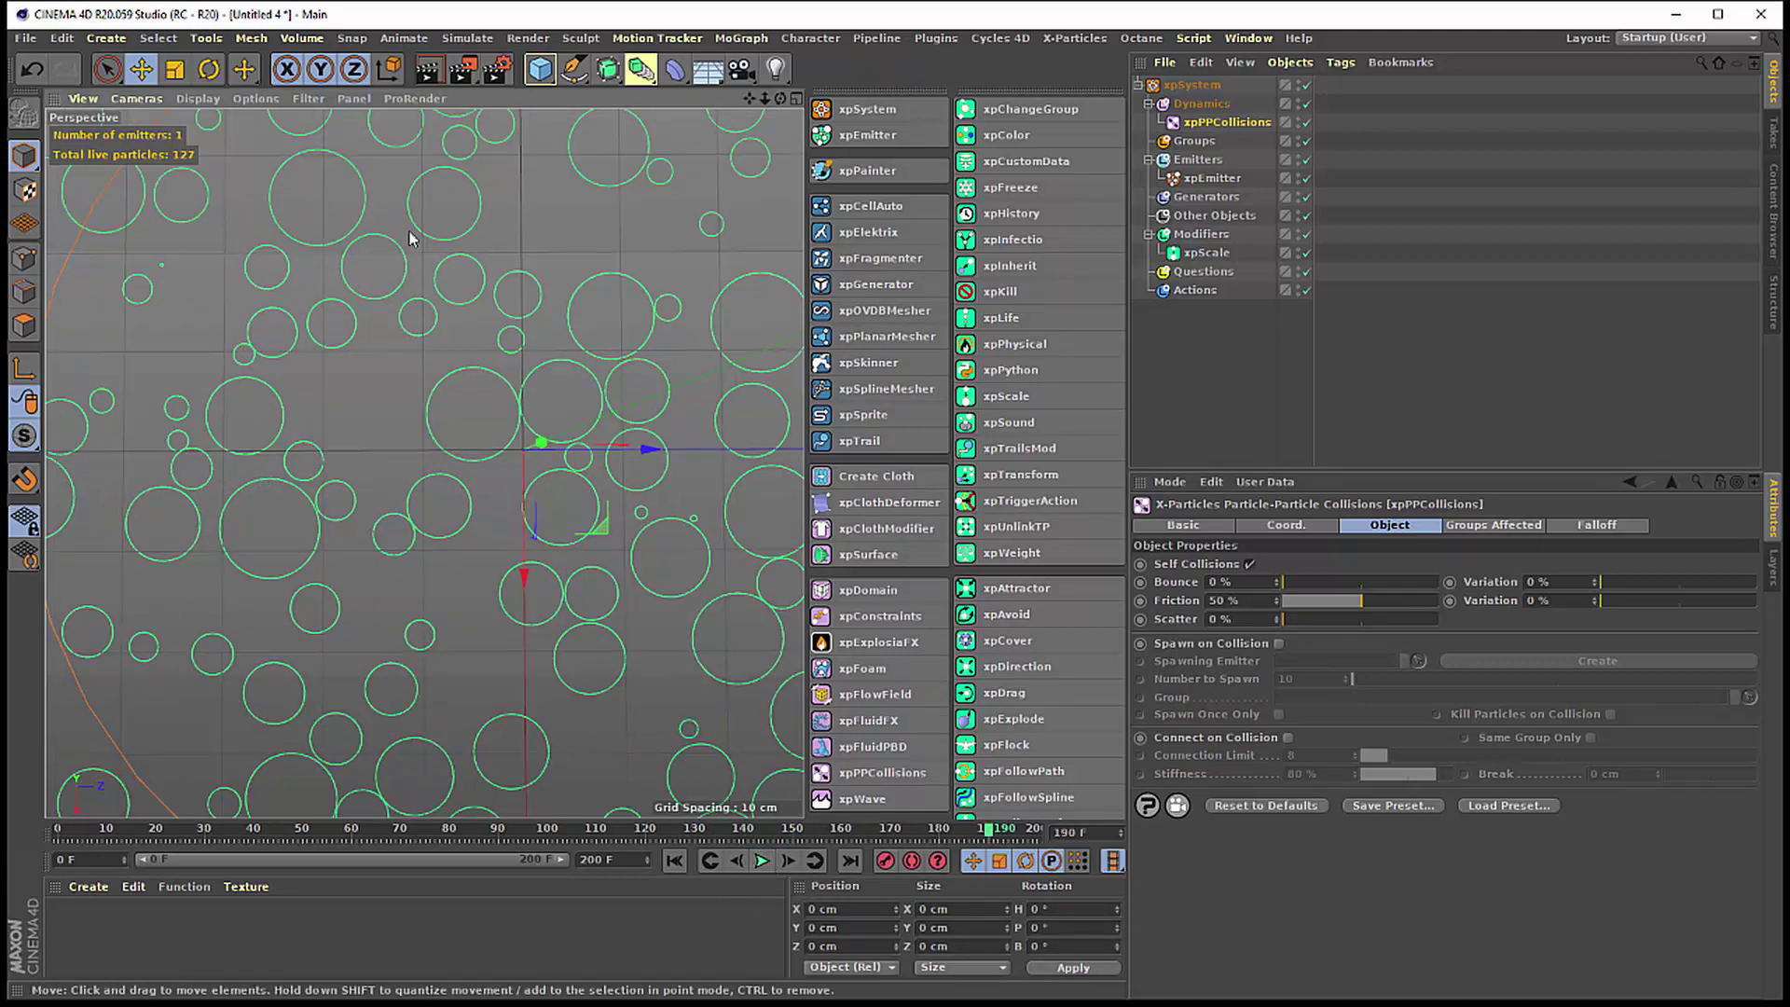
pyautogui.moveTo(459, 623)
pyautogui.keyDown('alt'); pyautogui.mouseDown()
pyautogui.moveTo(472, 328)
pyautogui.moveTo(481, 550)
pyautogui.mouseUp(); pyautogui.keyUp('alt')
pyautogui.click(765, 865)
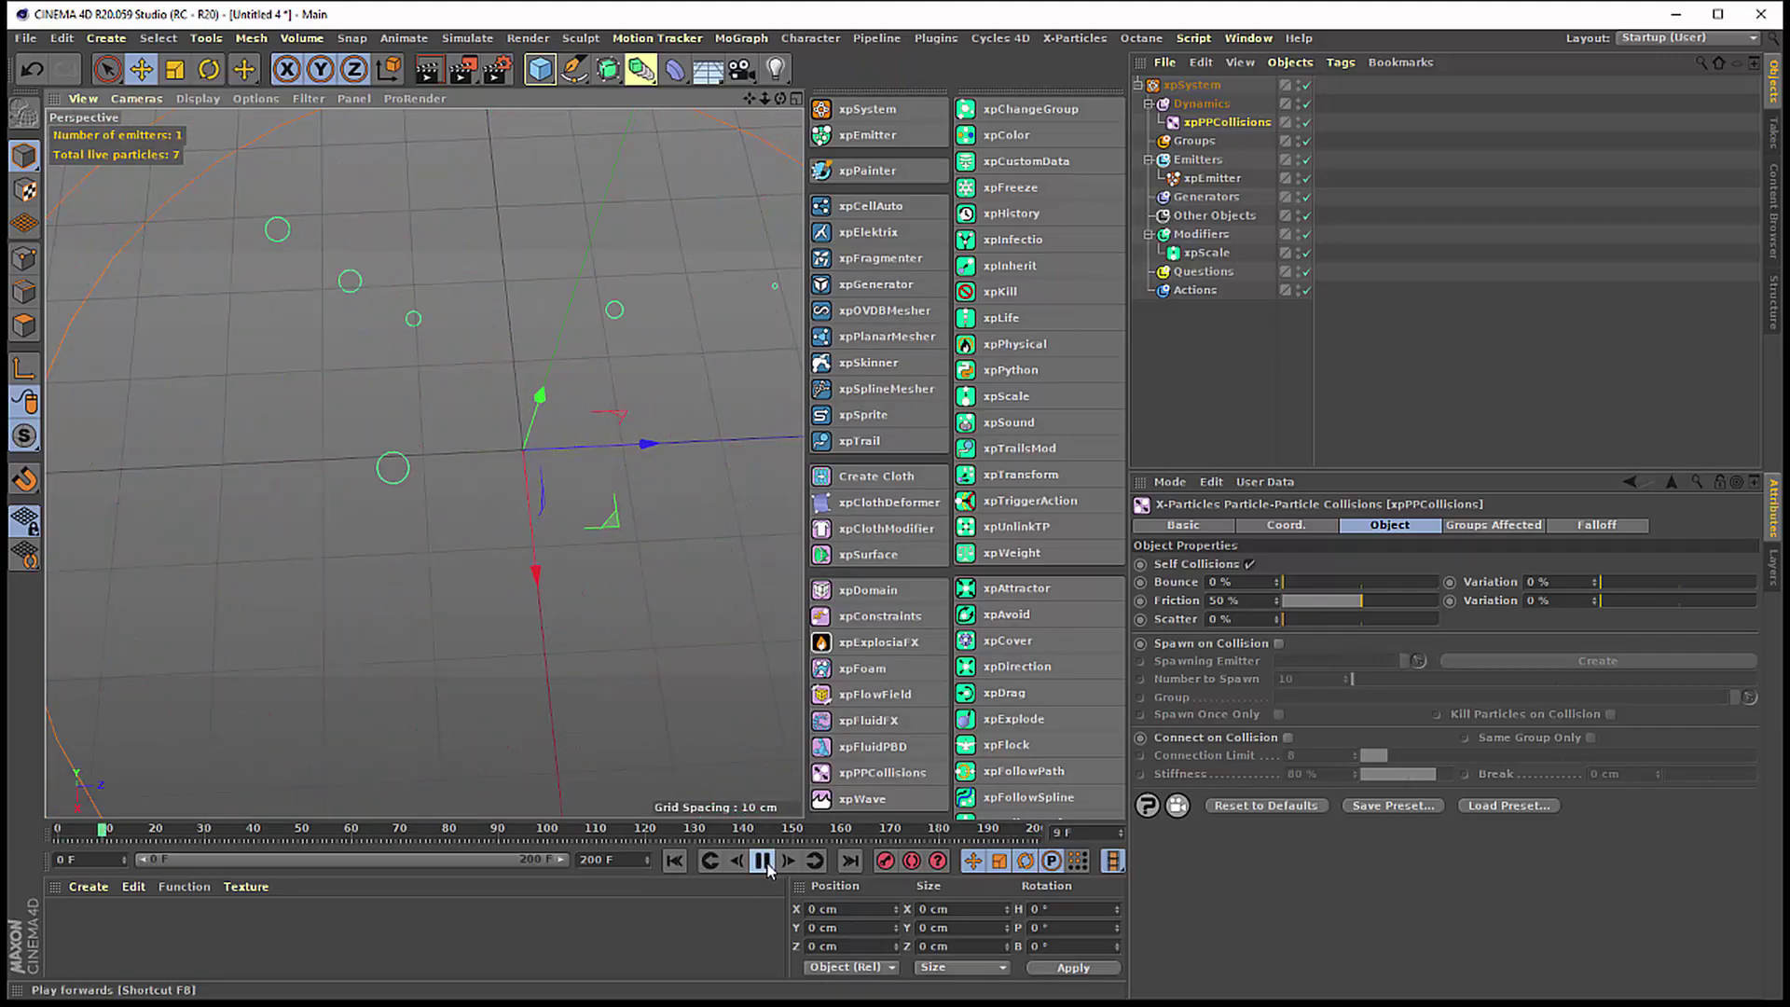
pyautogui.moveTo(379, 363)
pyautogui.keyDown('alt'); pyautogui.mouseDown()
pyautogui.moveTo(495, 488)
pyautogui.moveTo(488, 522)
pyautogui.mouseUp(); pyautogui.keyUp('alt')
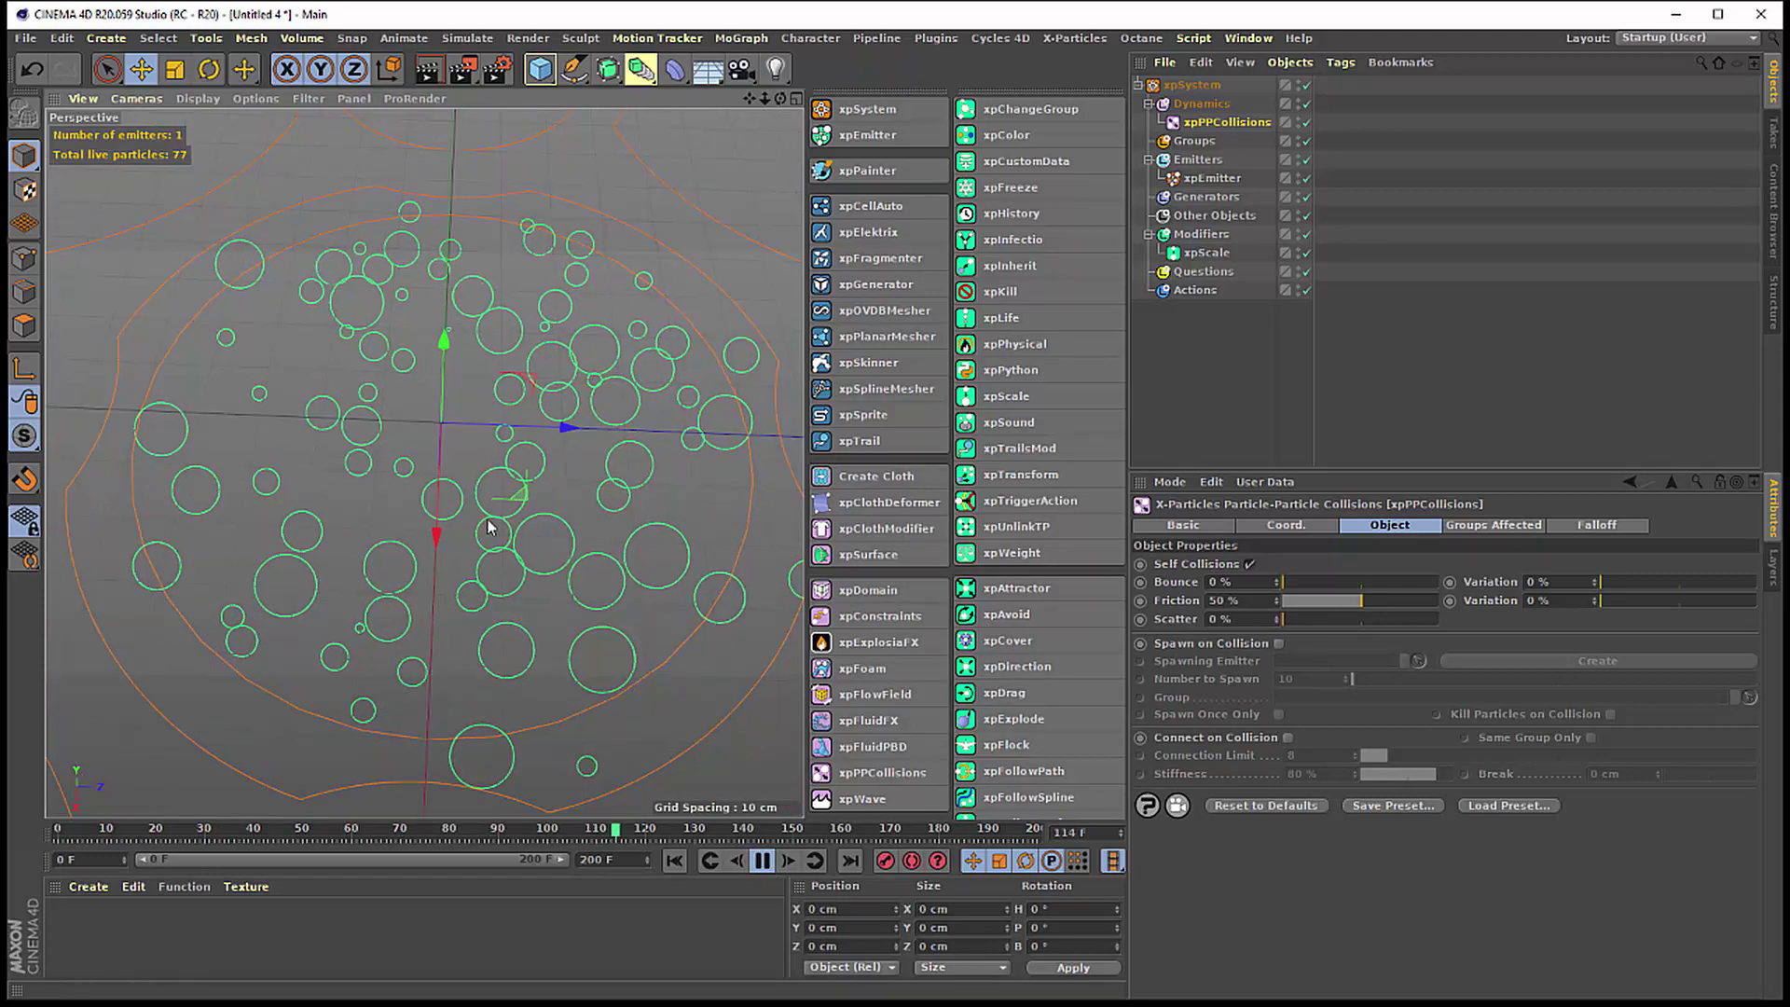
pyautogui.click(765, 861)
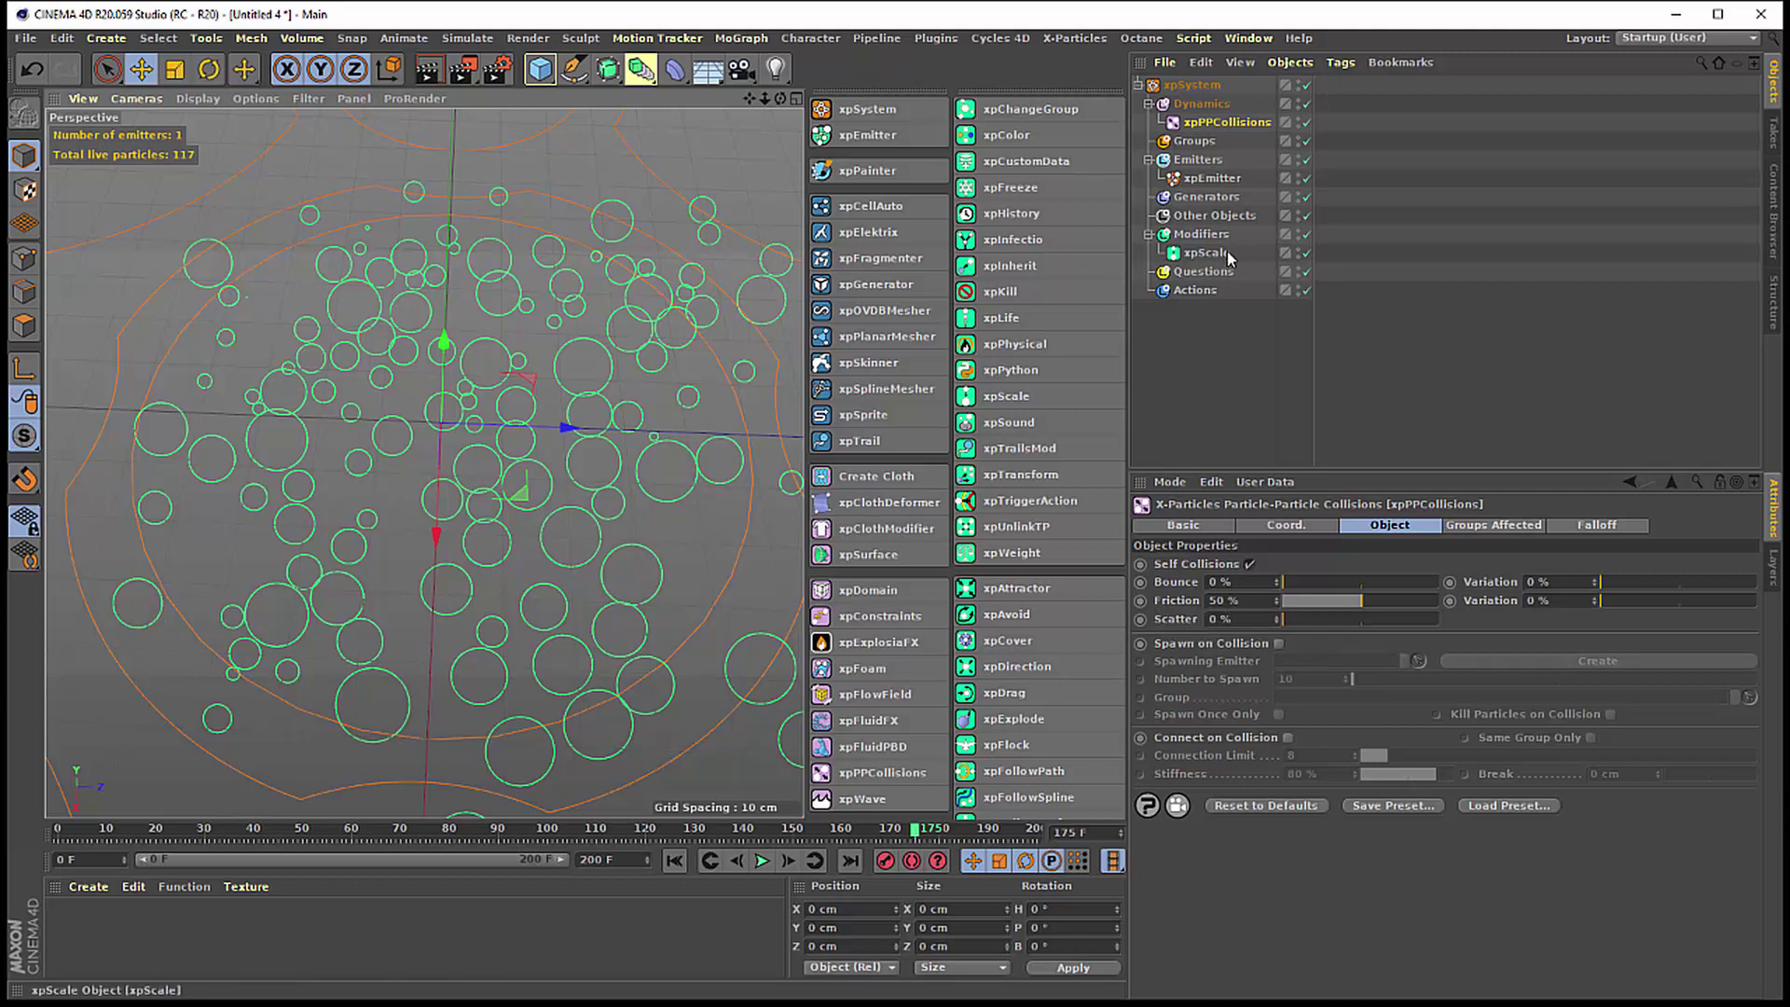
pyautogui.click(1214, 261)
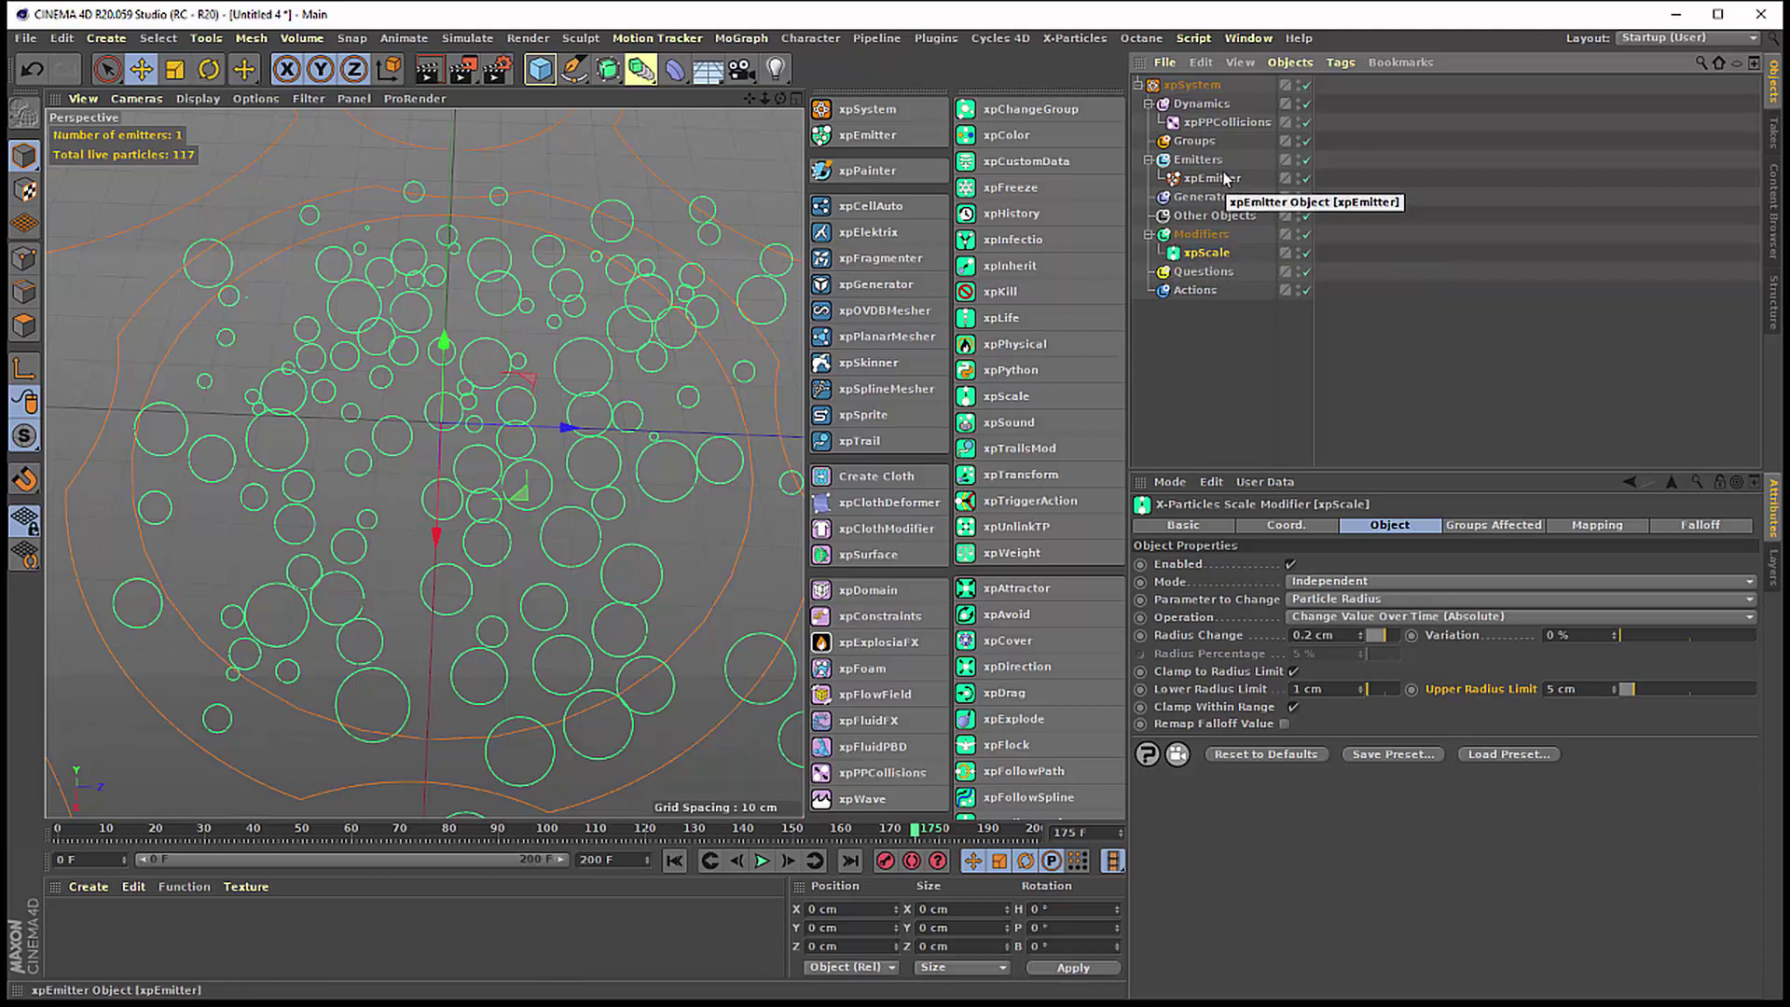
# - Add an emitter question of type Particle Data > Age, mode Is Greater Than, Age 100 F
pyautogui.click(1212, 178)
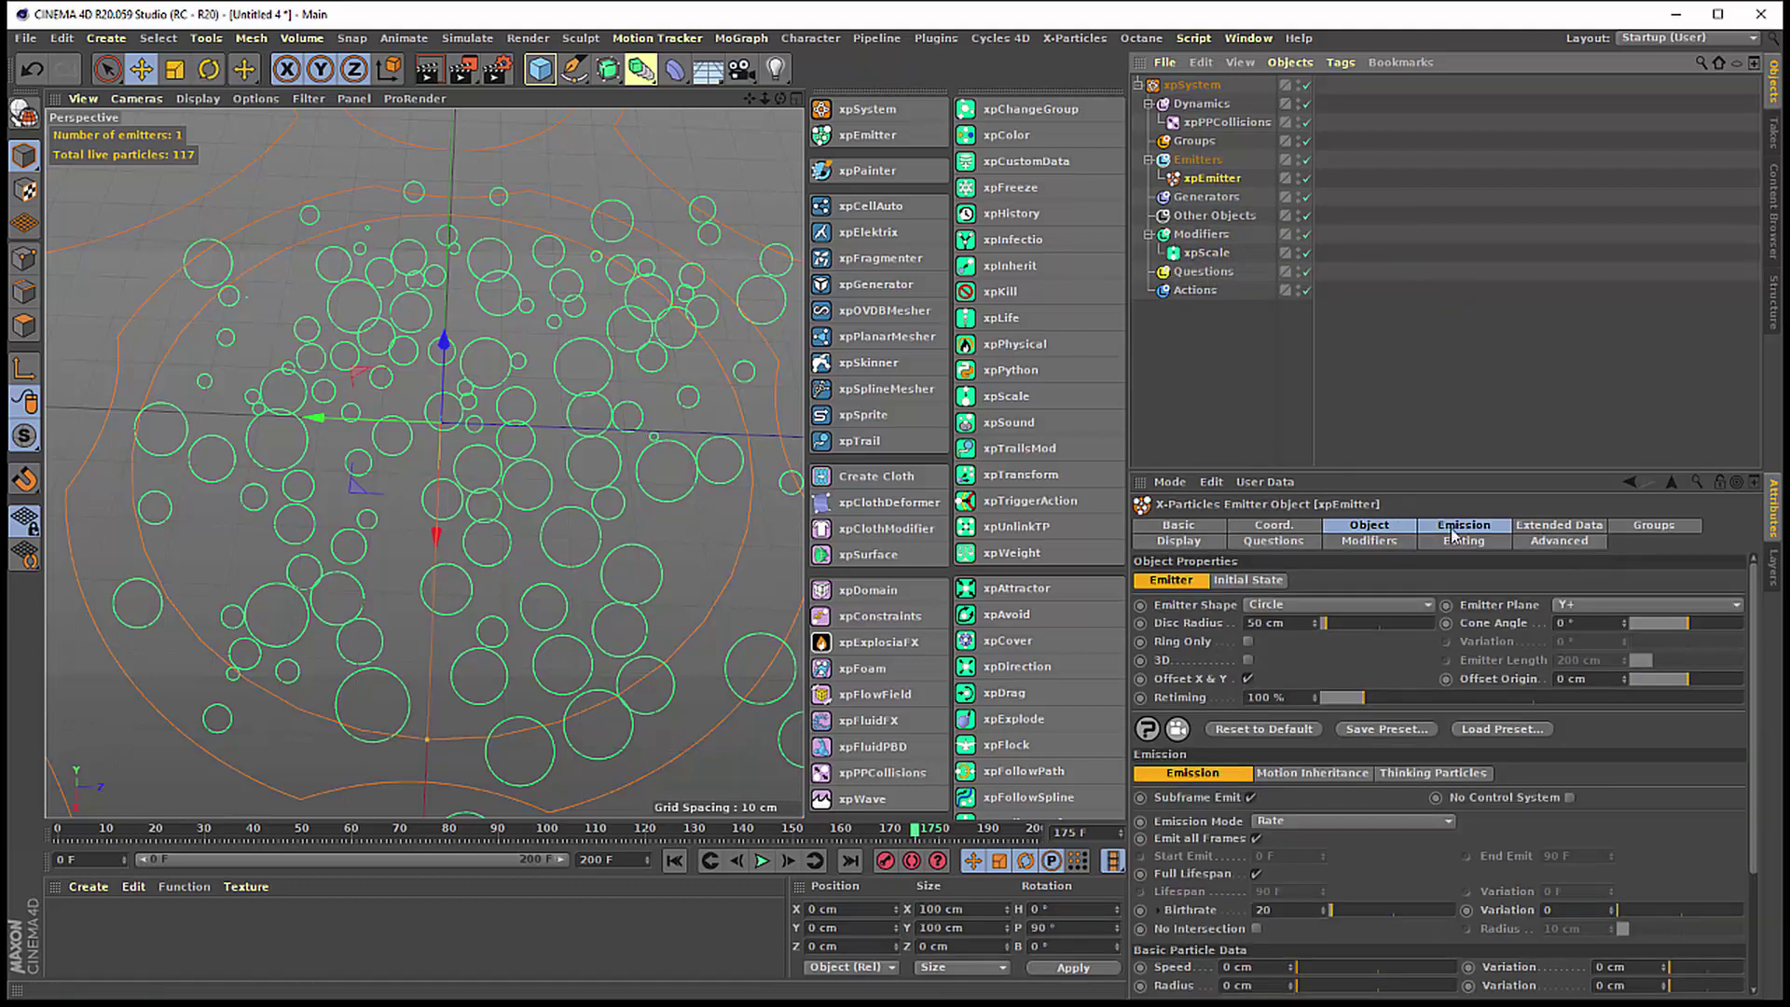
pyautogui.click(1290, 543)
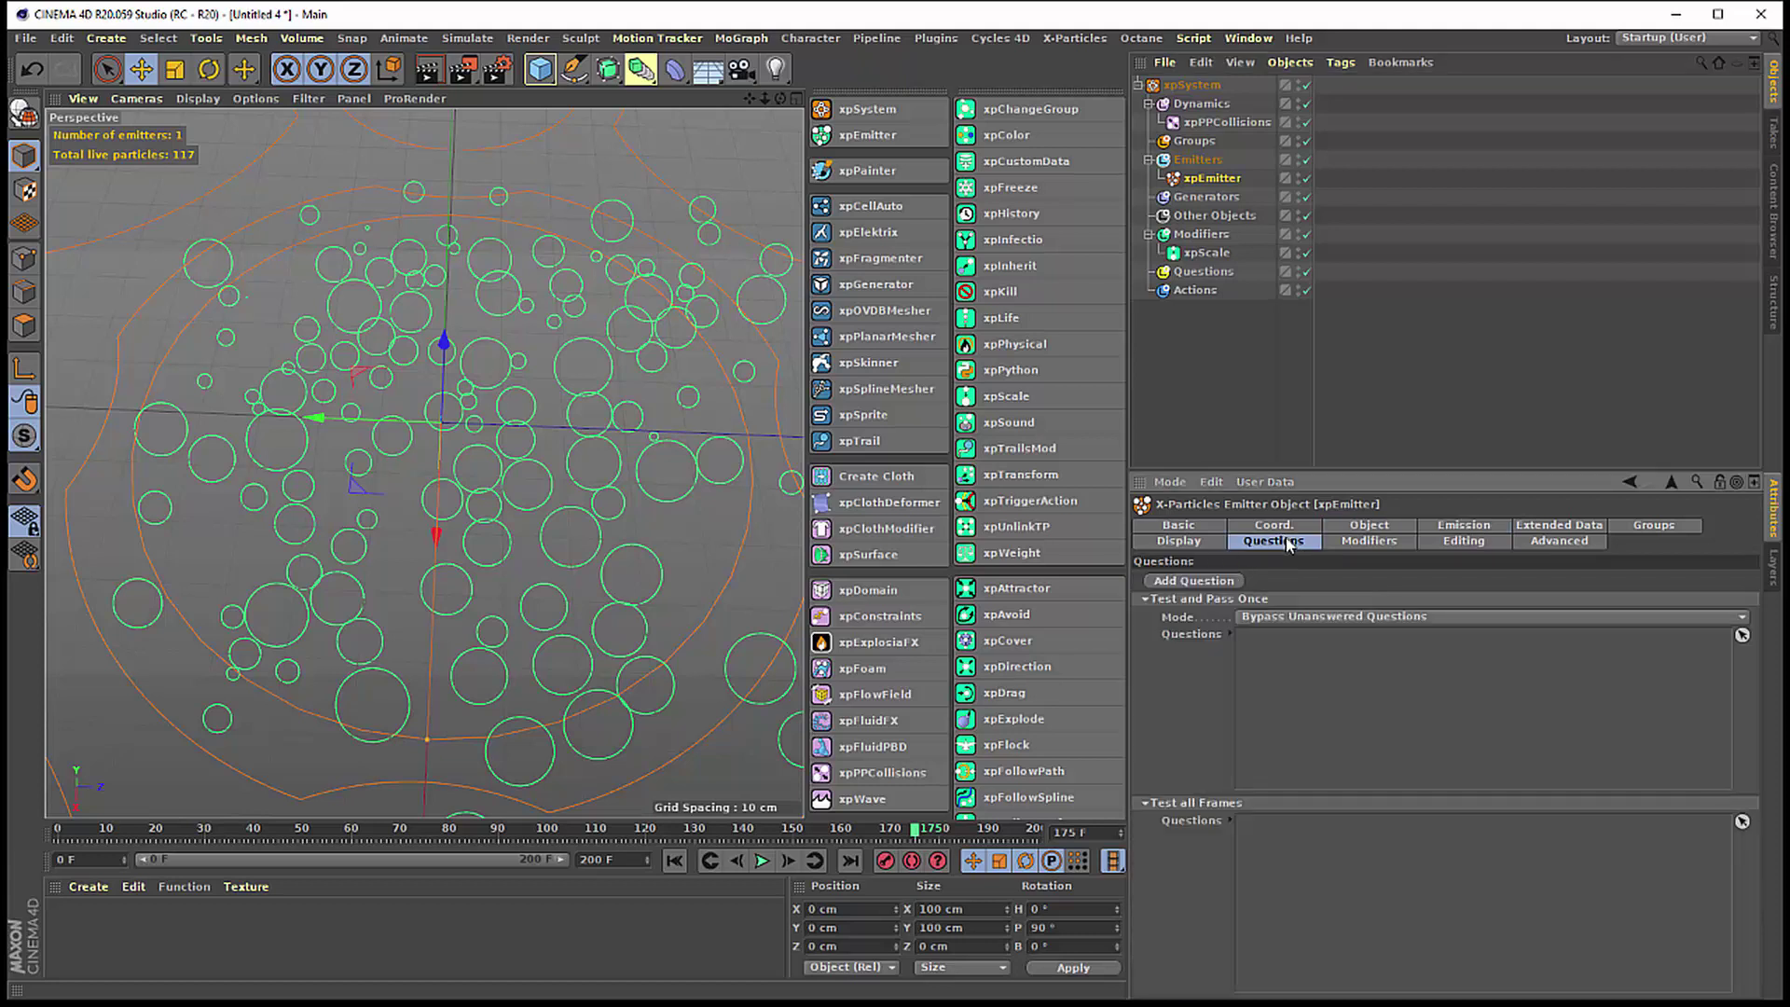
pyautogui.click(1194, 580)
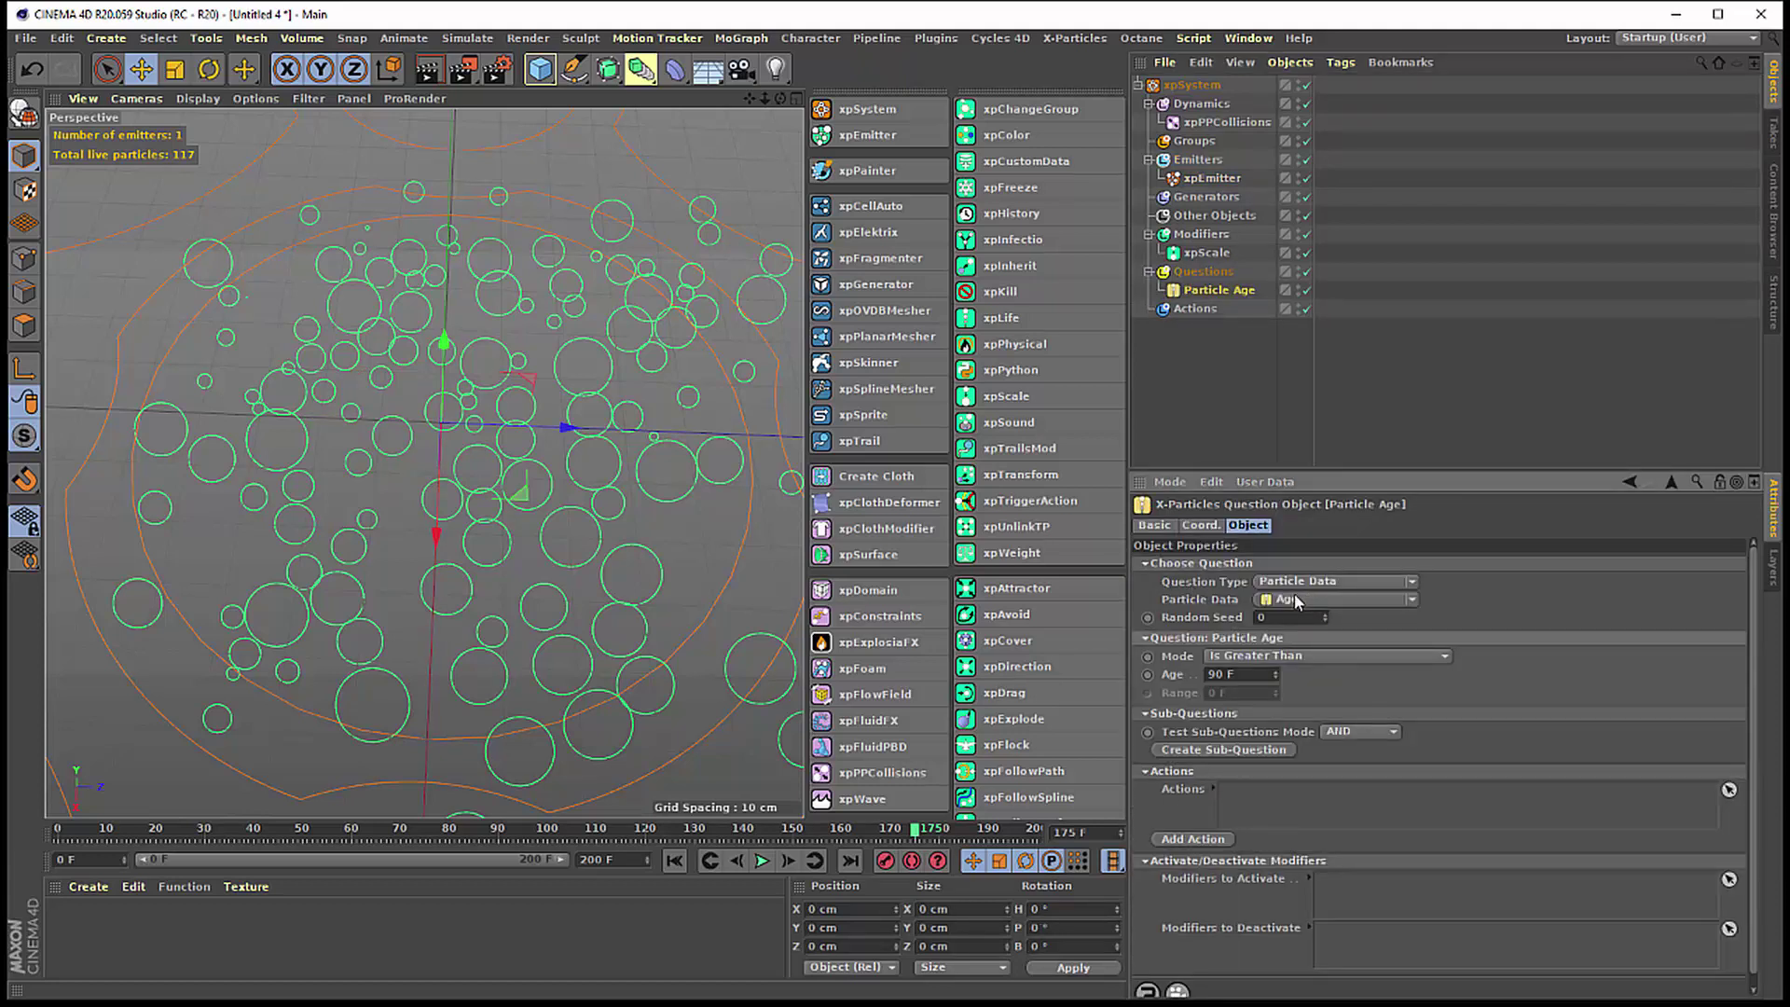
pyautogui.click(1297, 584)
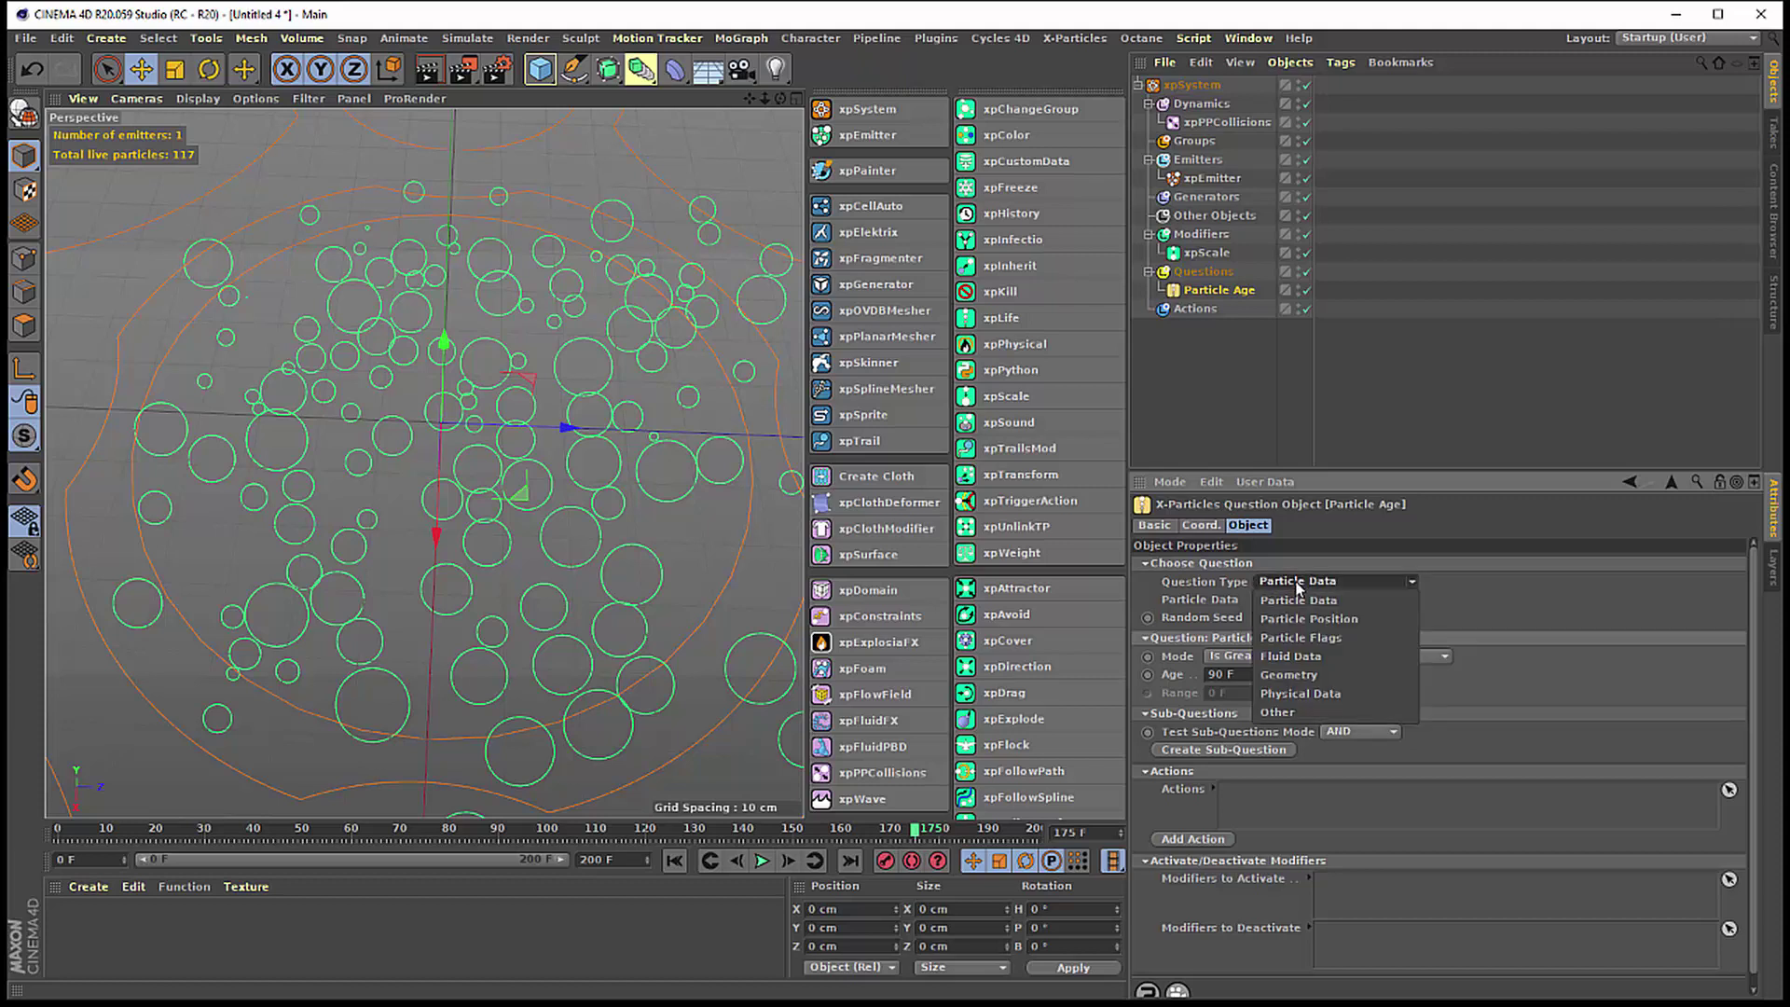
pyautogui.click(1297, 599)
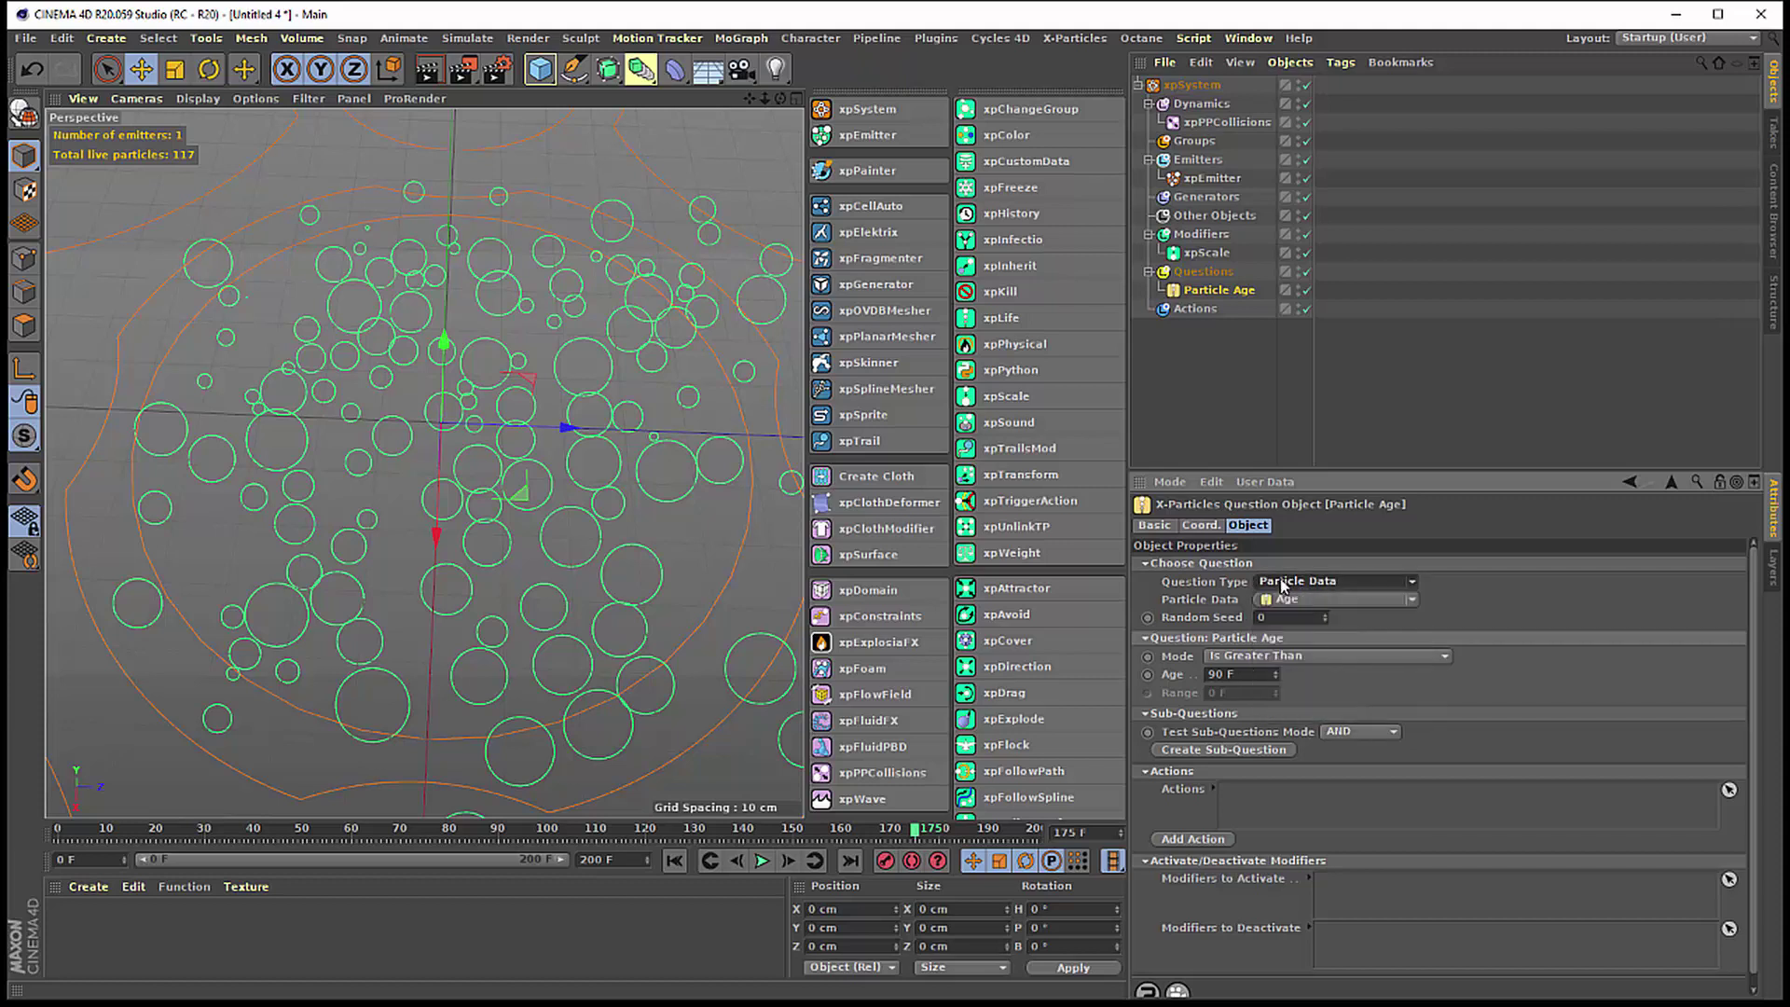
pyautogui.click(1289, 601)
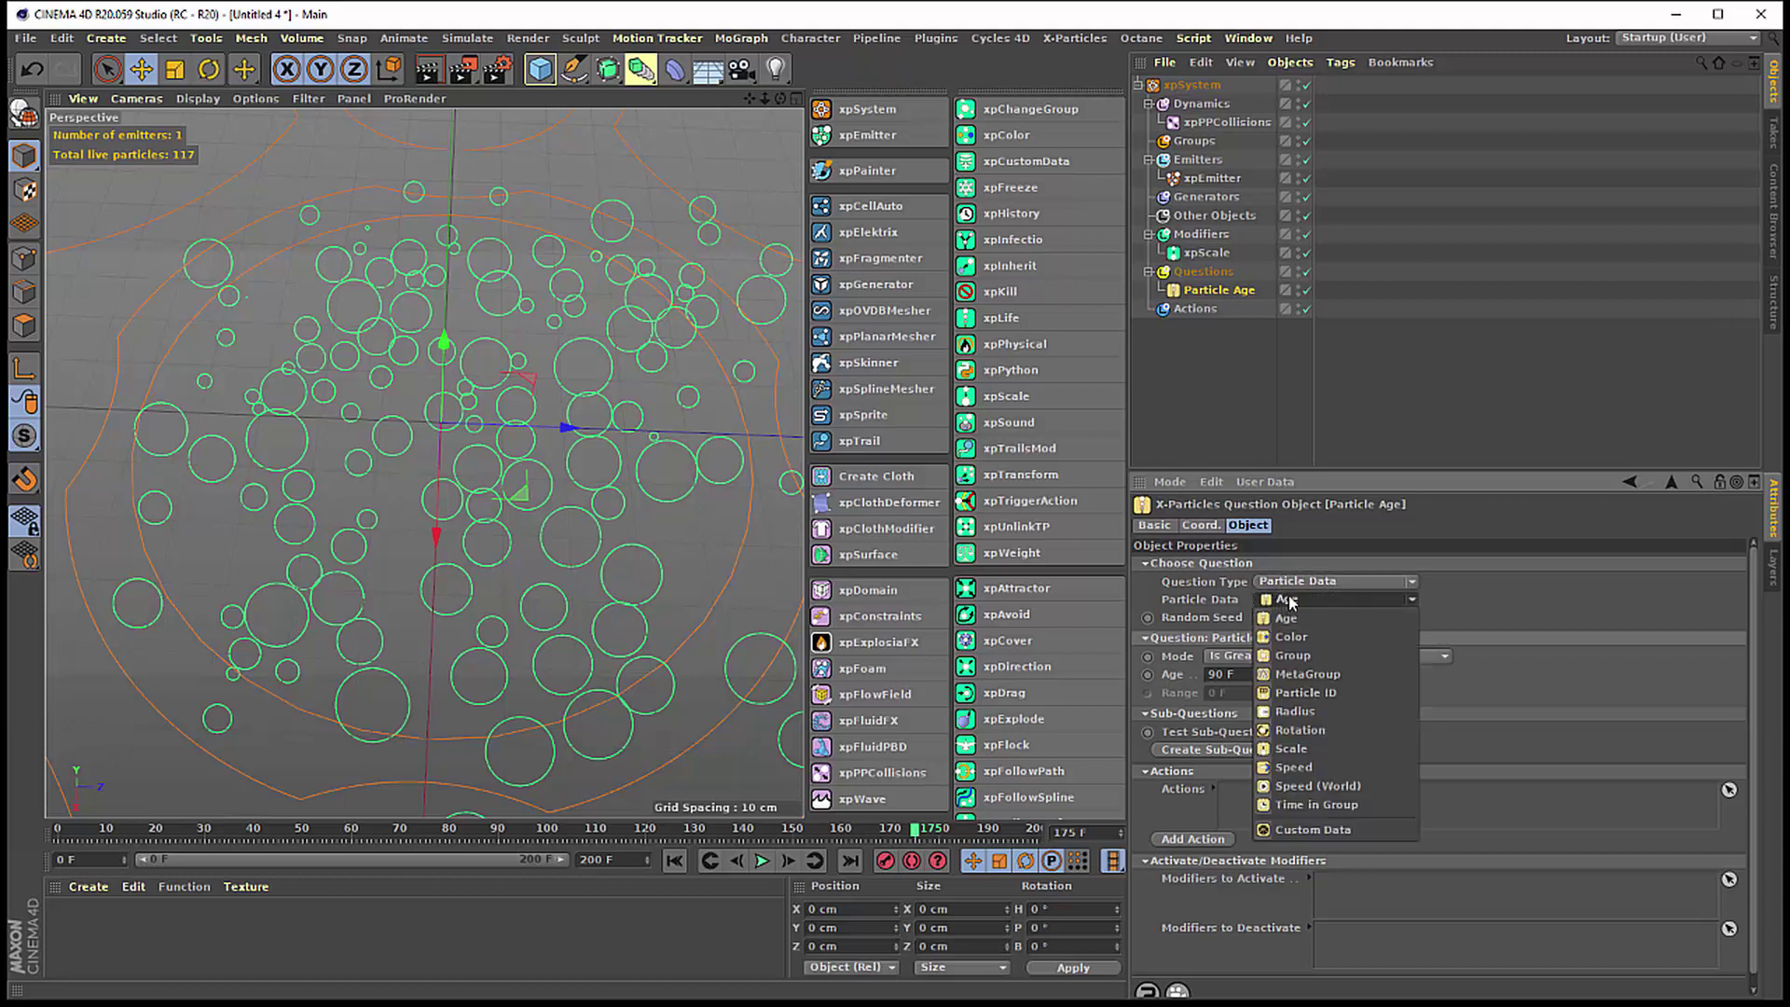
pyautogui.click(1217, 596)
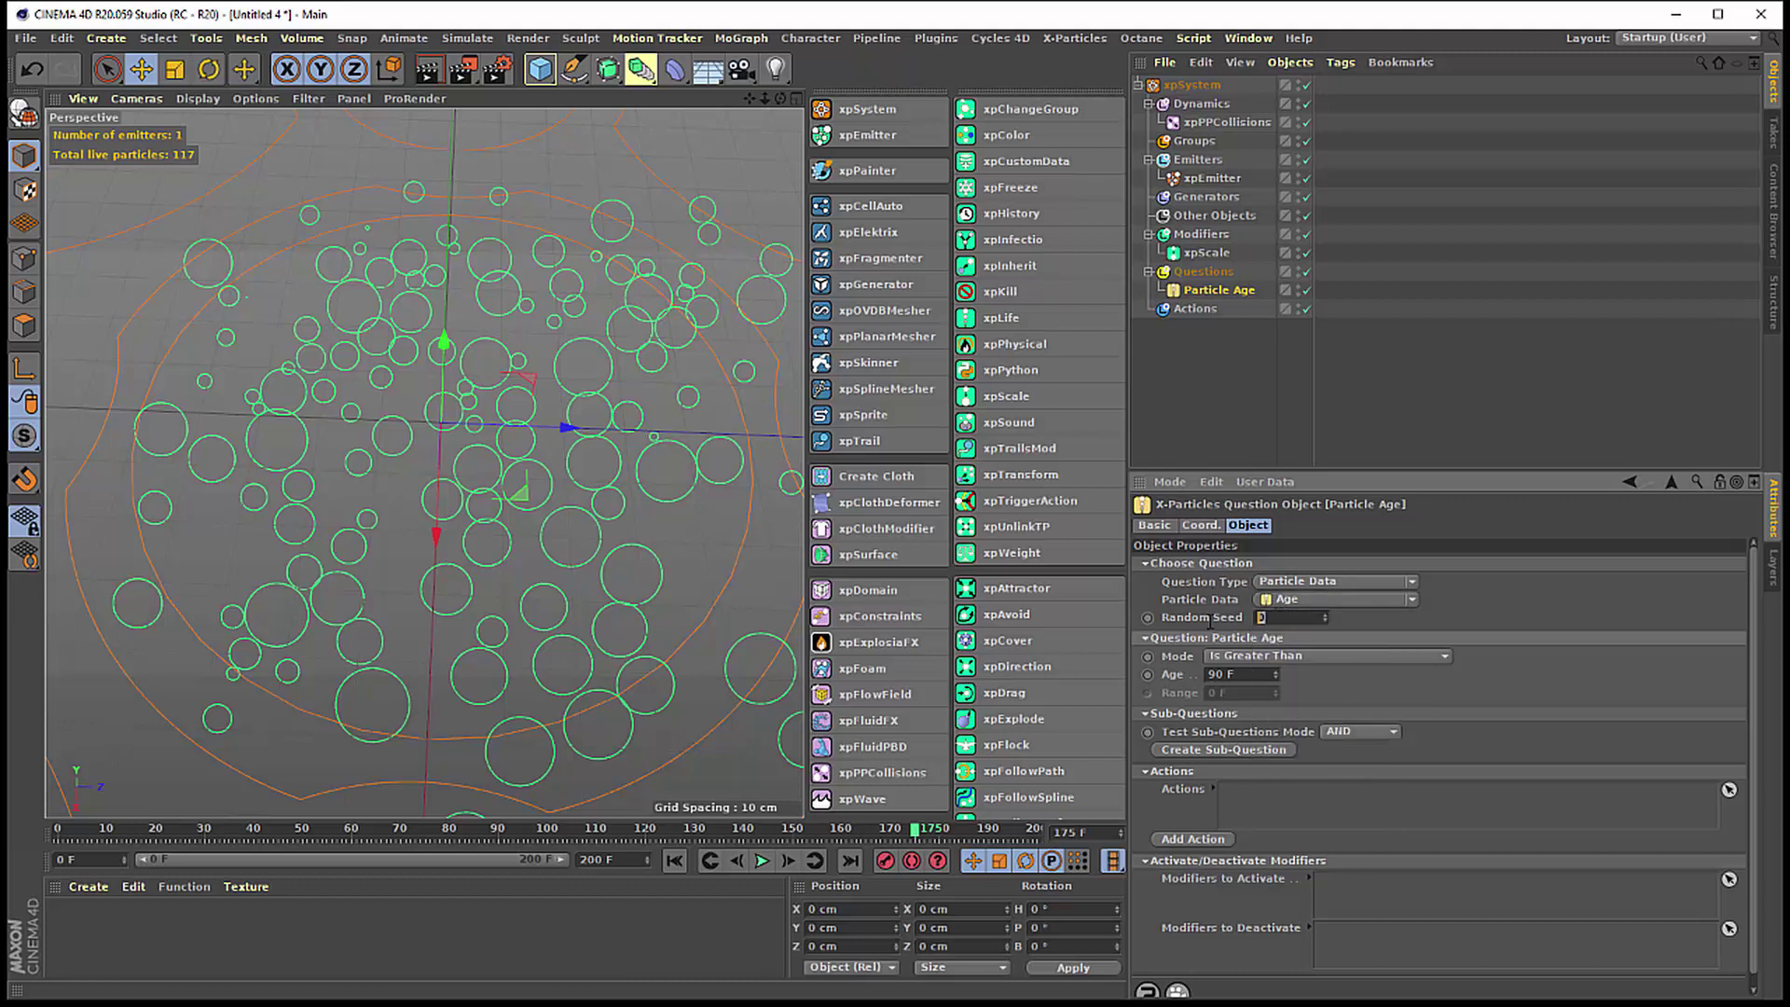
pyautogui.click(1245, 657)
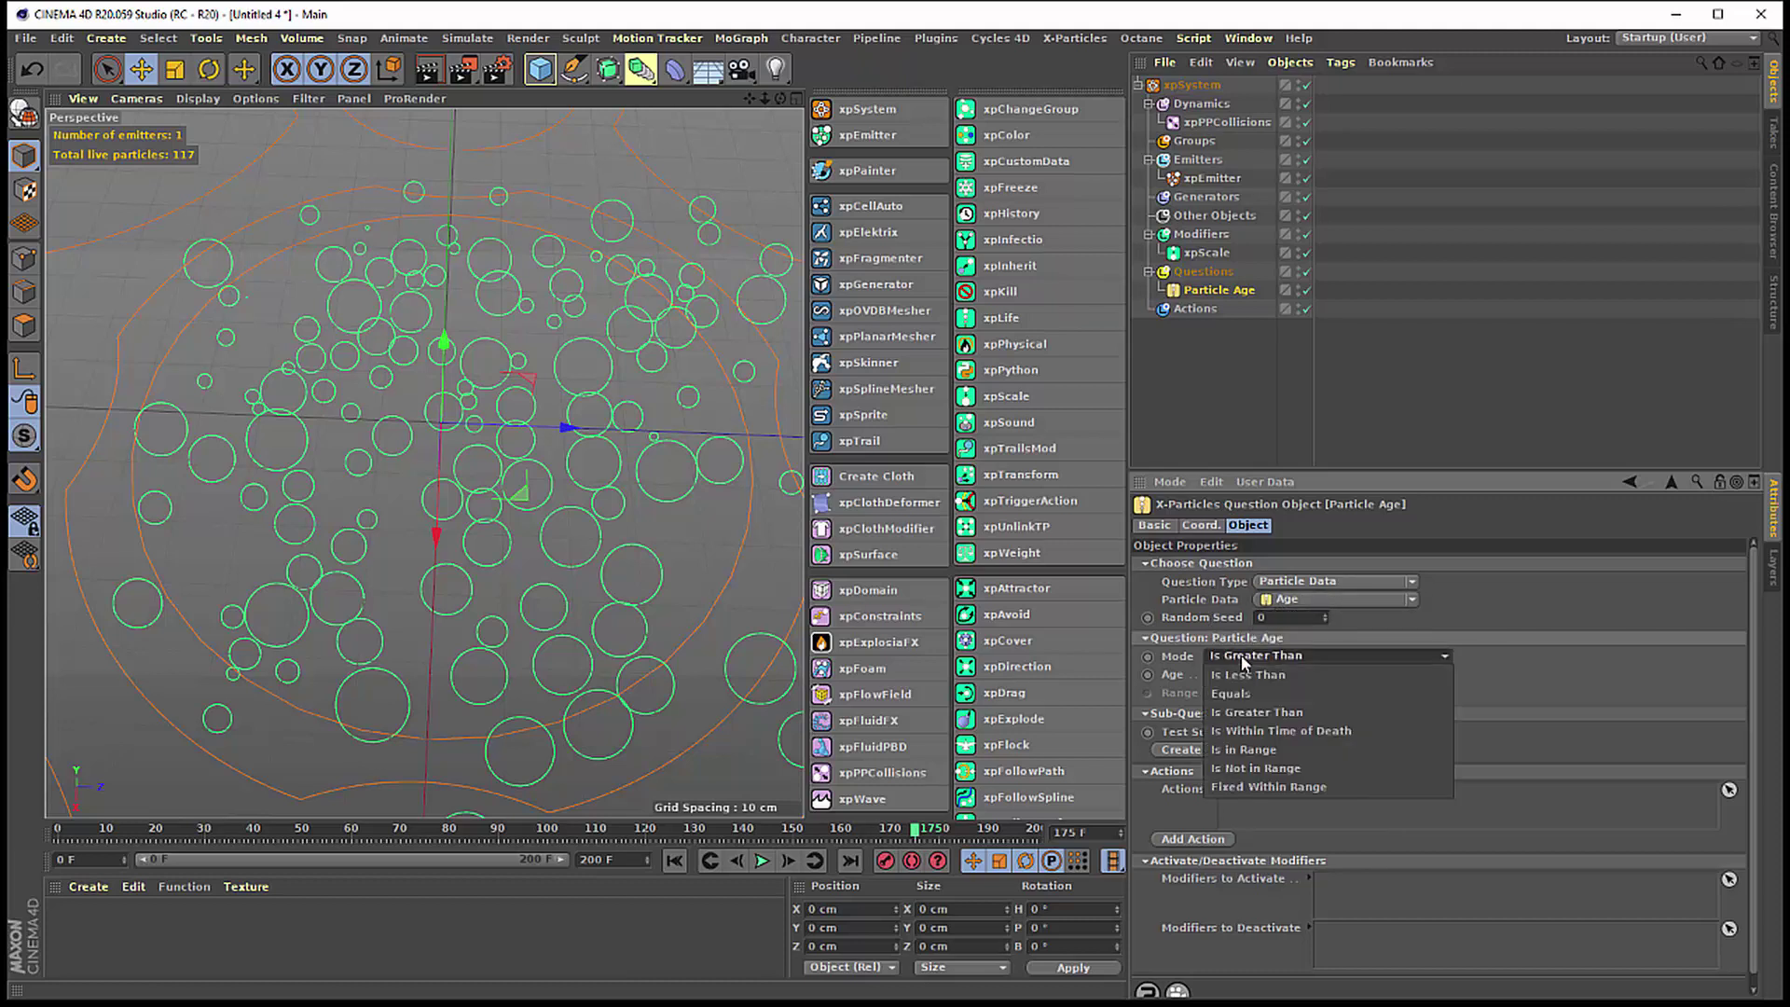
pyautogui.click(1252, 654)
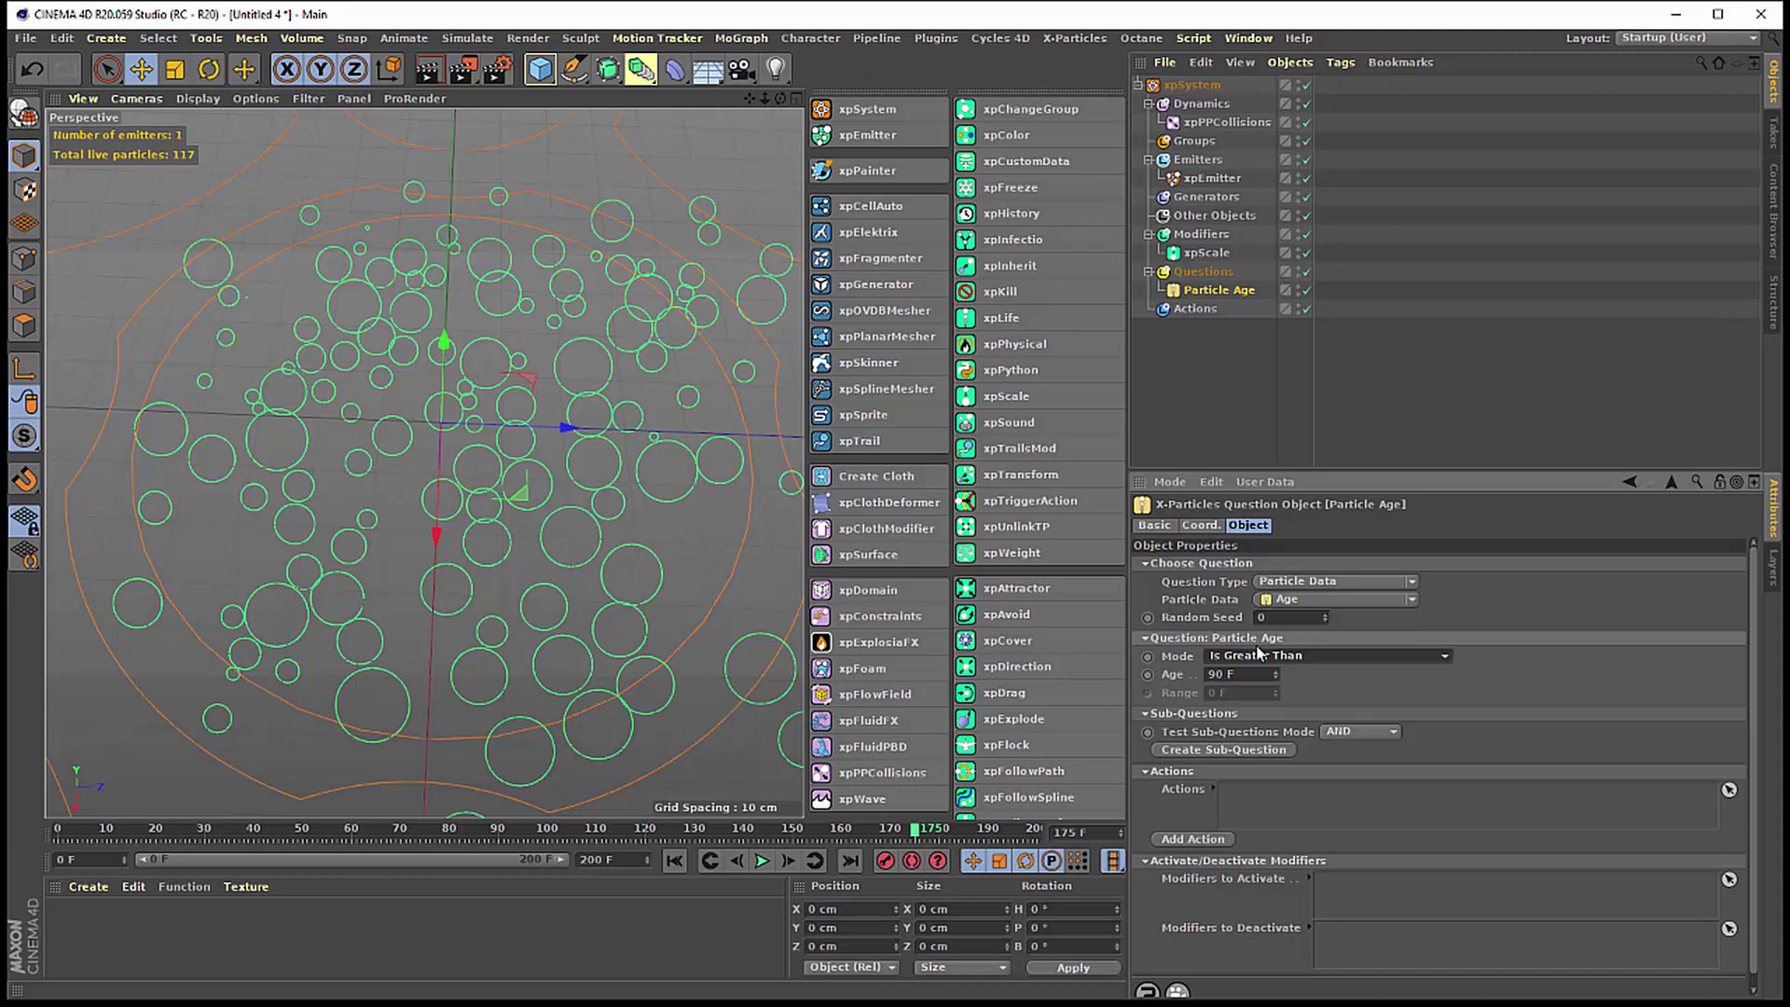
pyautogui.click(1212, 674)
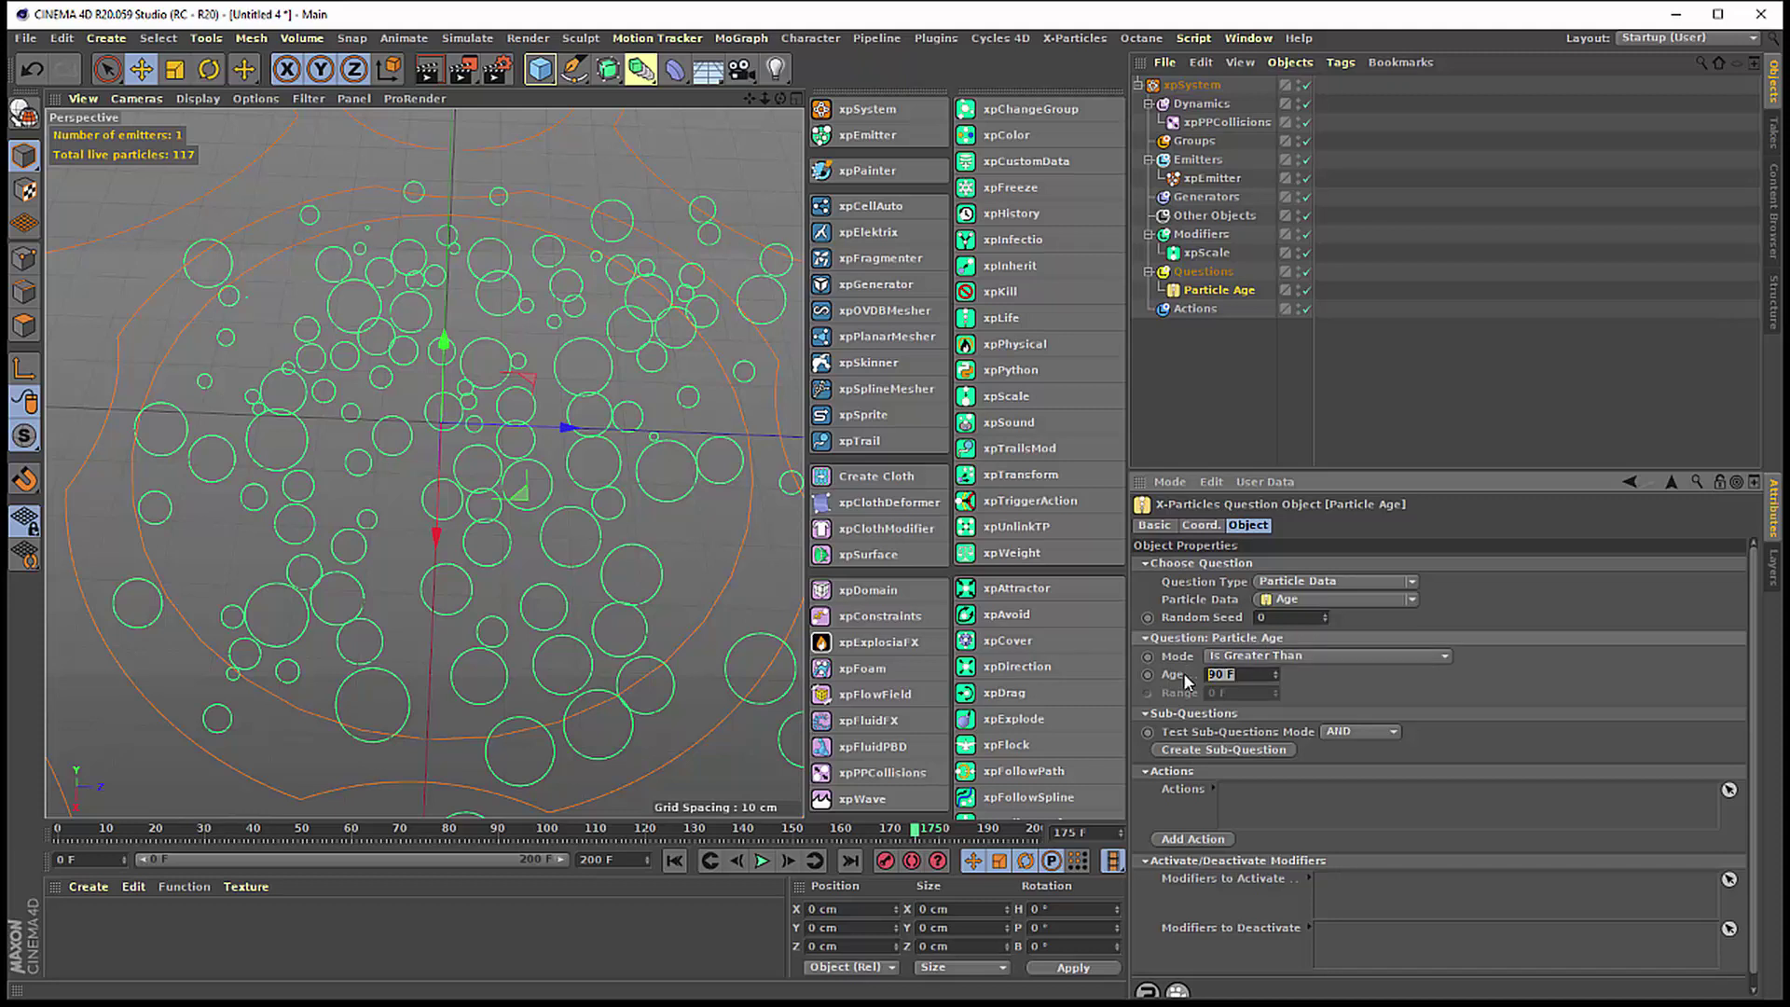
pyautogui.write('100')
pyautogui.press('Return')
# - Add an action to the age question and make it a Direct Actions > Change Scale action
pyautogui.click(1194, 838)
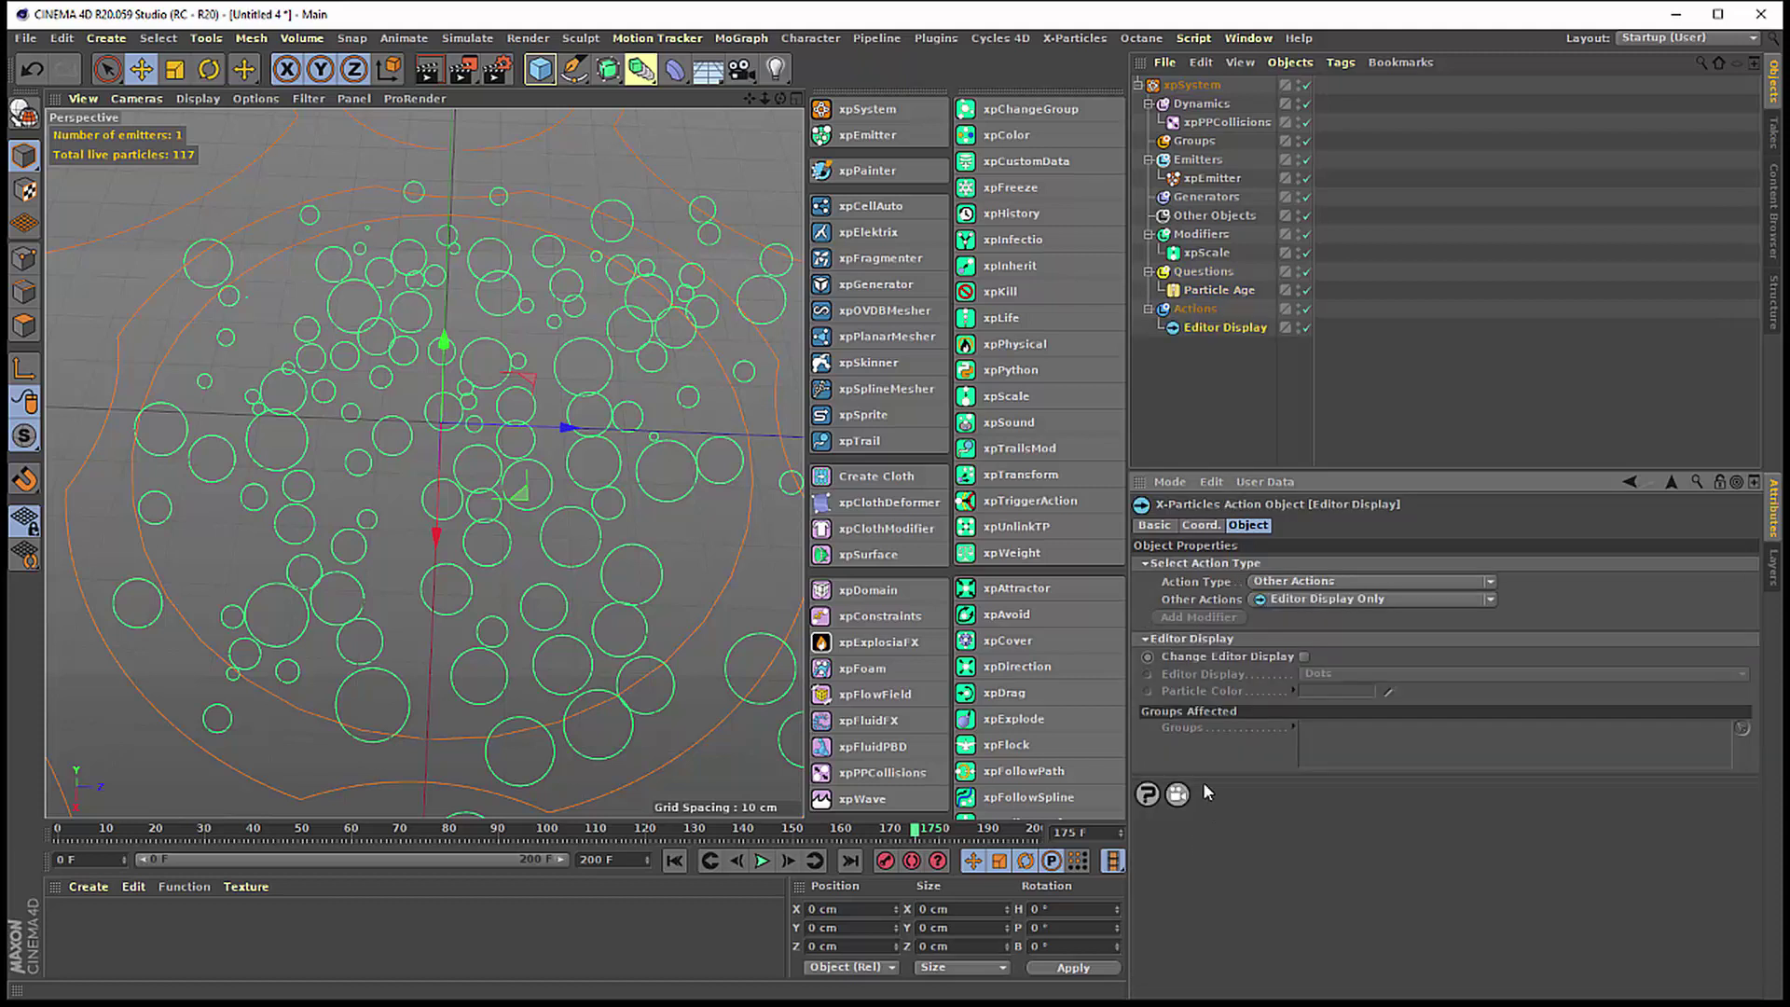
pyautogui.click(1324, 584)
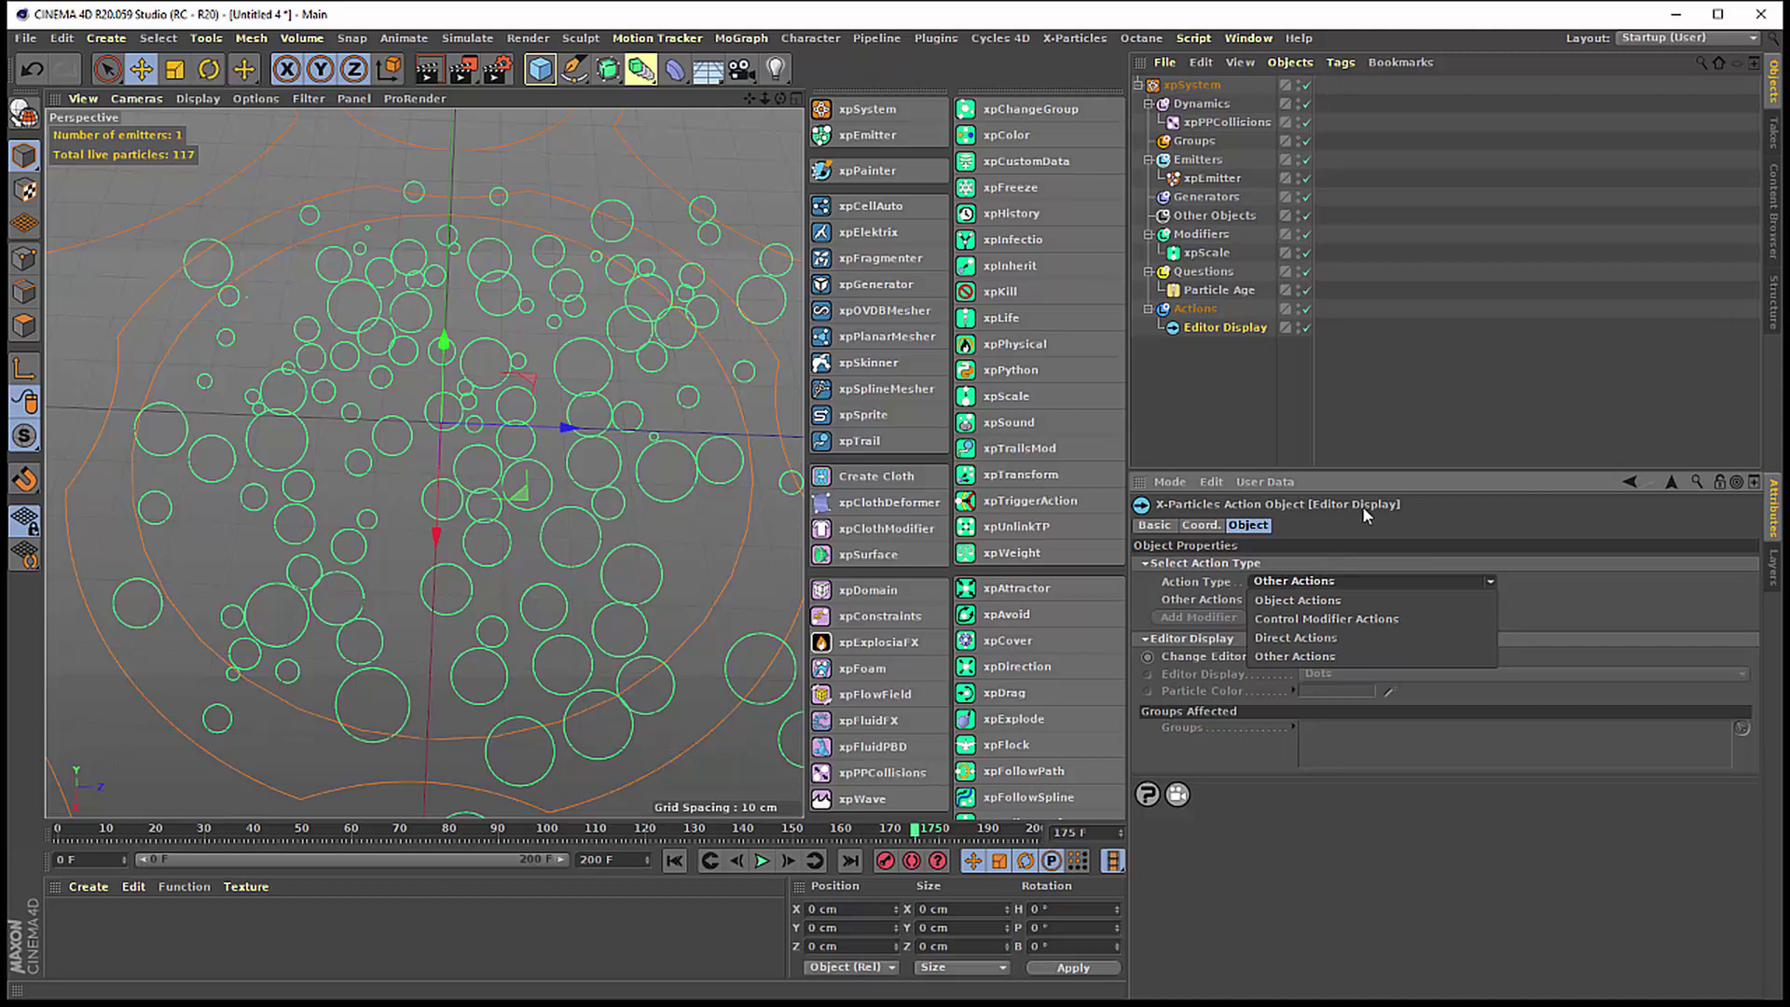
pyautogui.click(1373, 545)
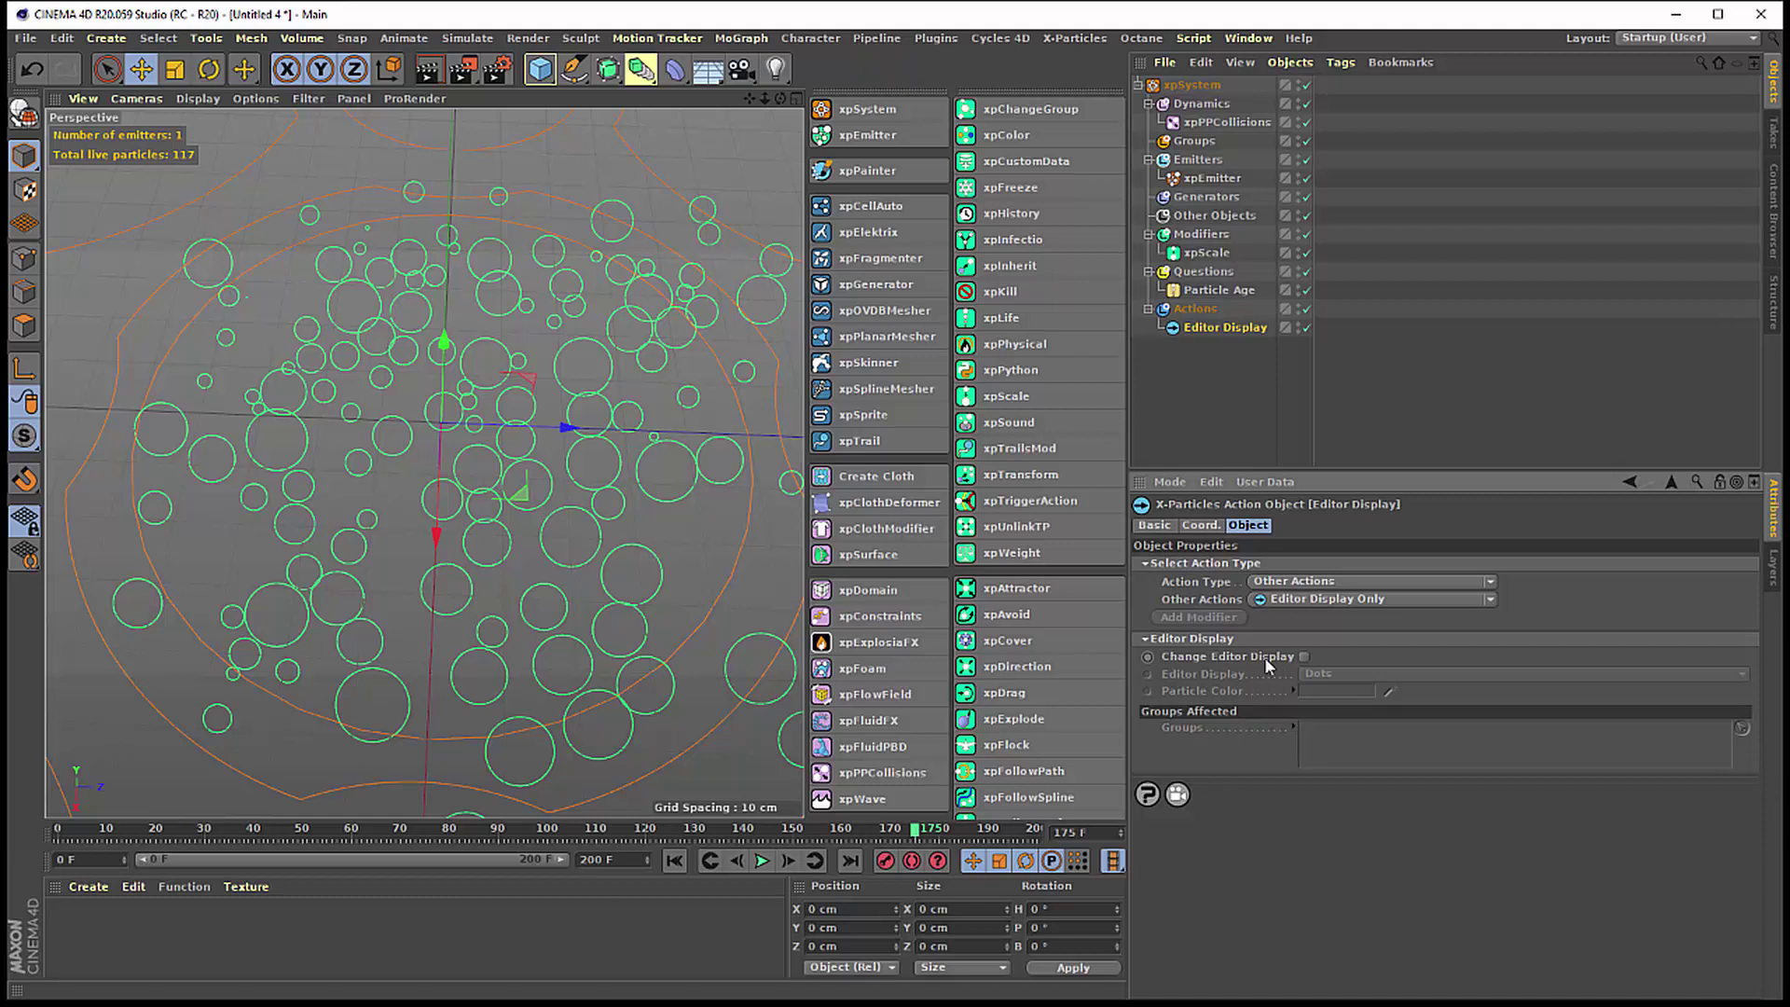
pyautogui.click(1318, 582)
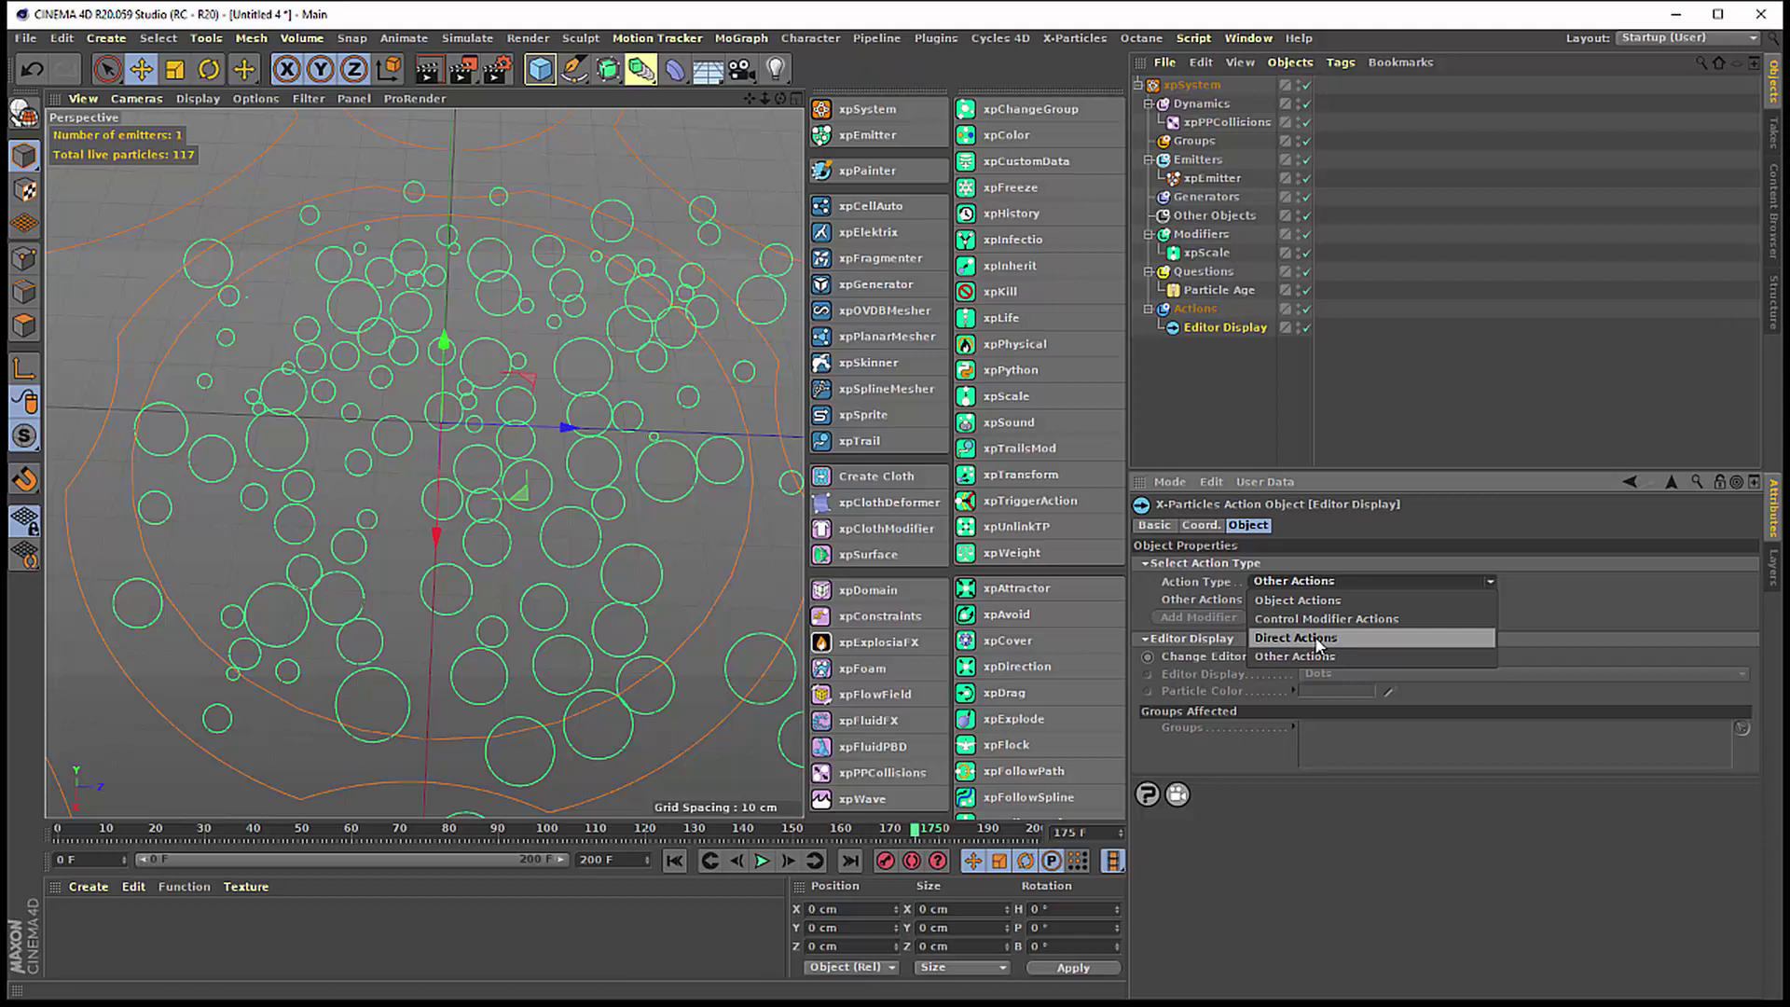
pyautogui.click(1318, 640)
pyautogui.click(1317, 598)
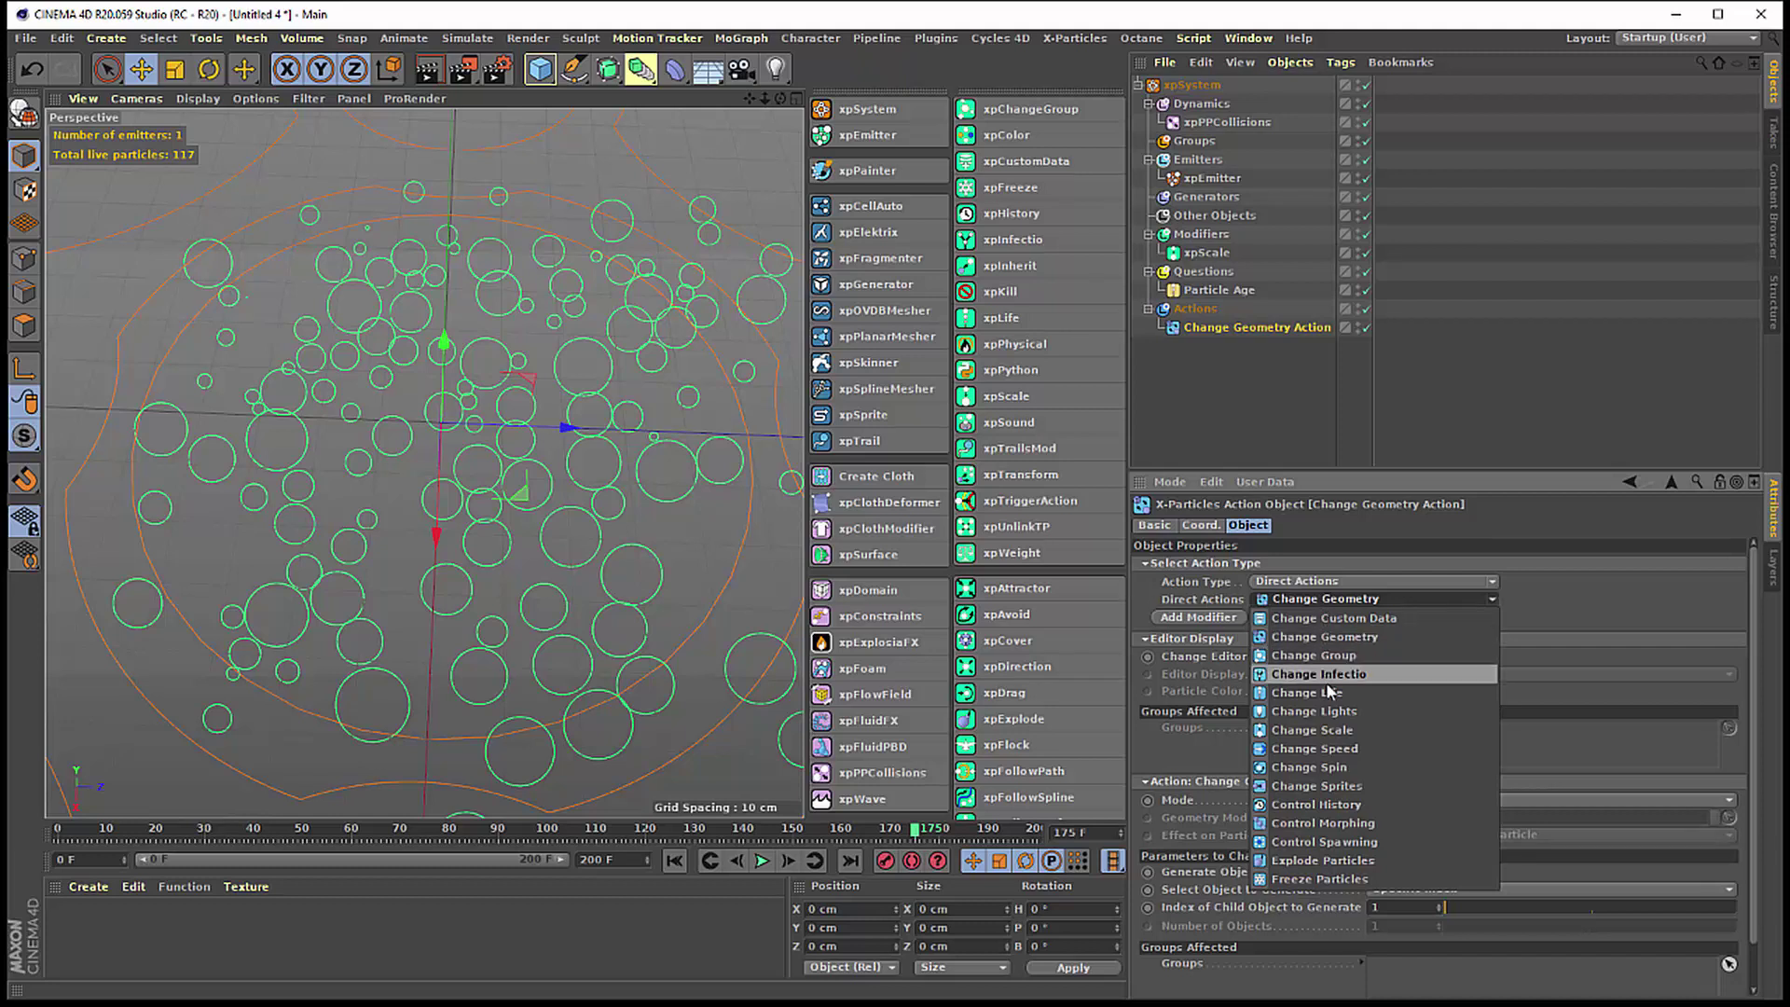
pyautogui.click(1320, 732)
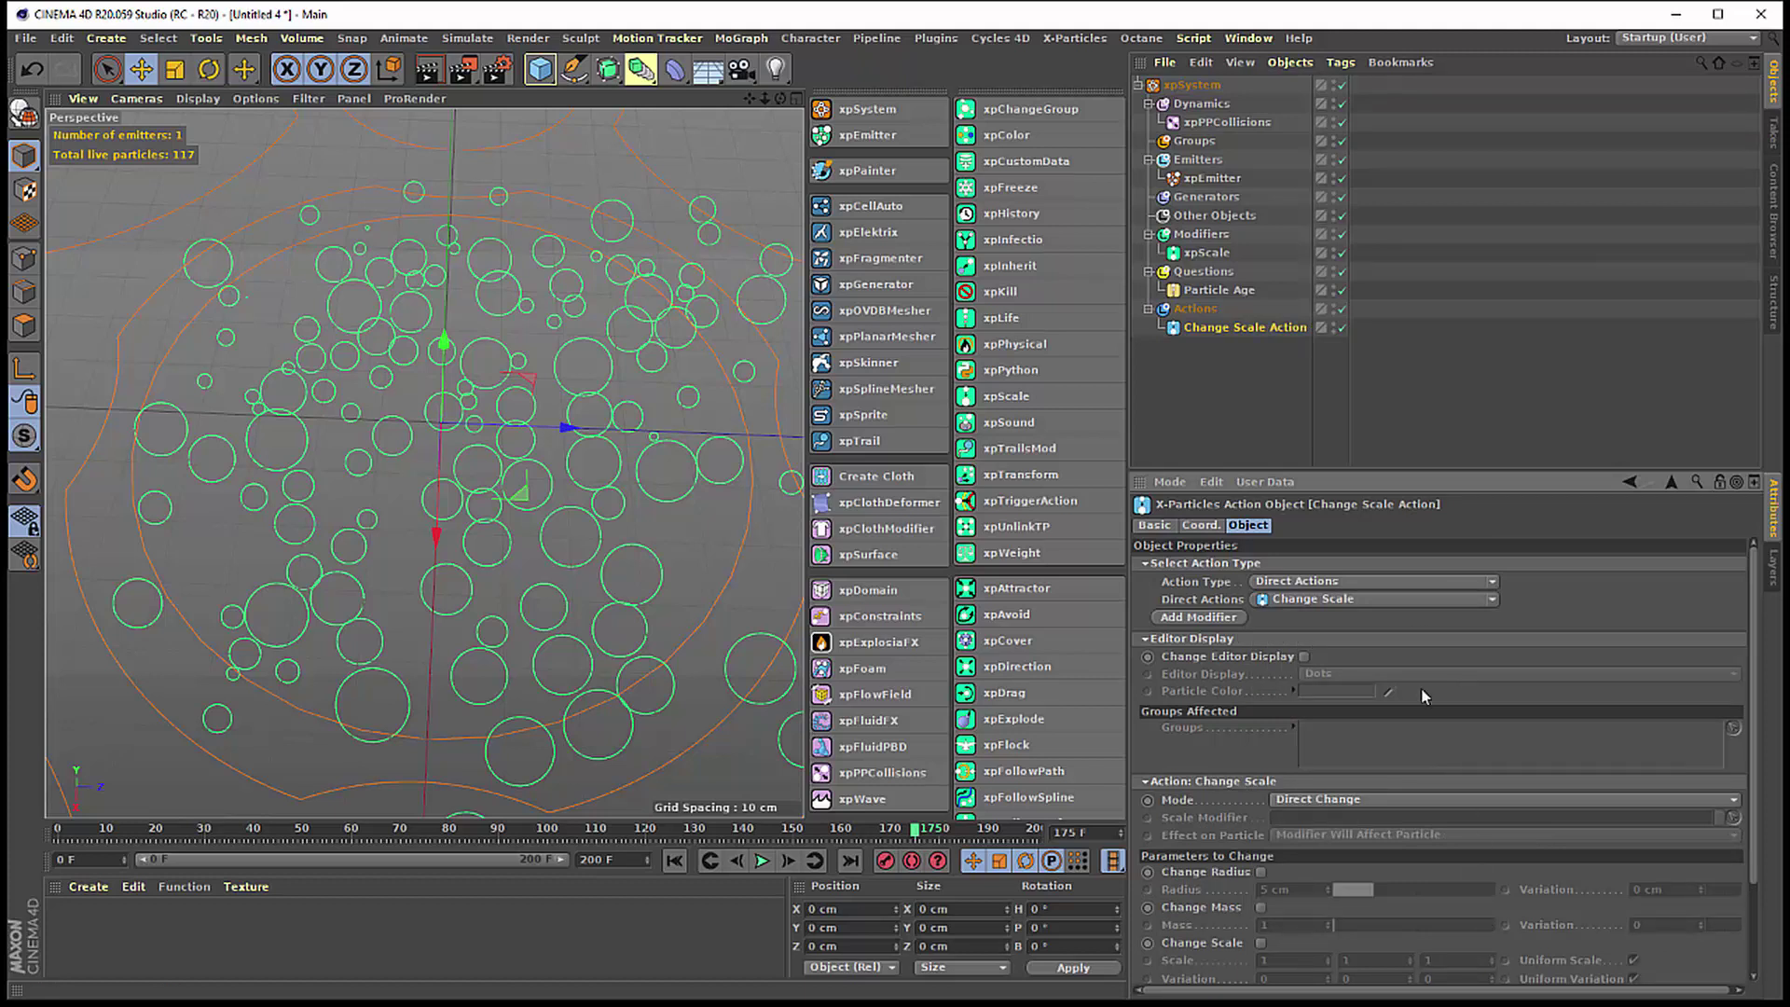
# - Enable Change Radius on the Change Scale action and set Radius to 1 cm
pyautogui.moveTo(1398, 472); pyautogui.dragTo(1389, 363)
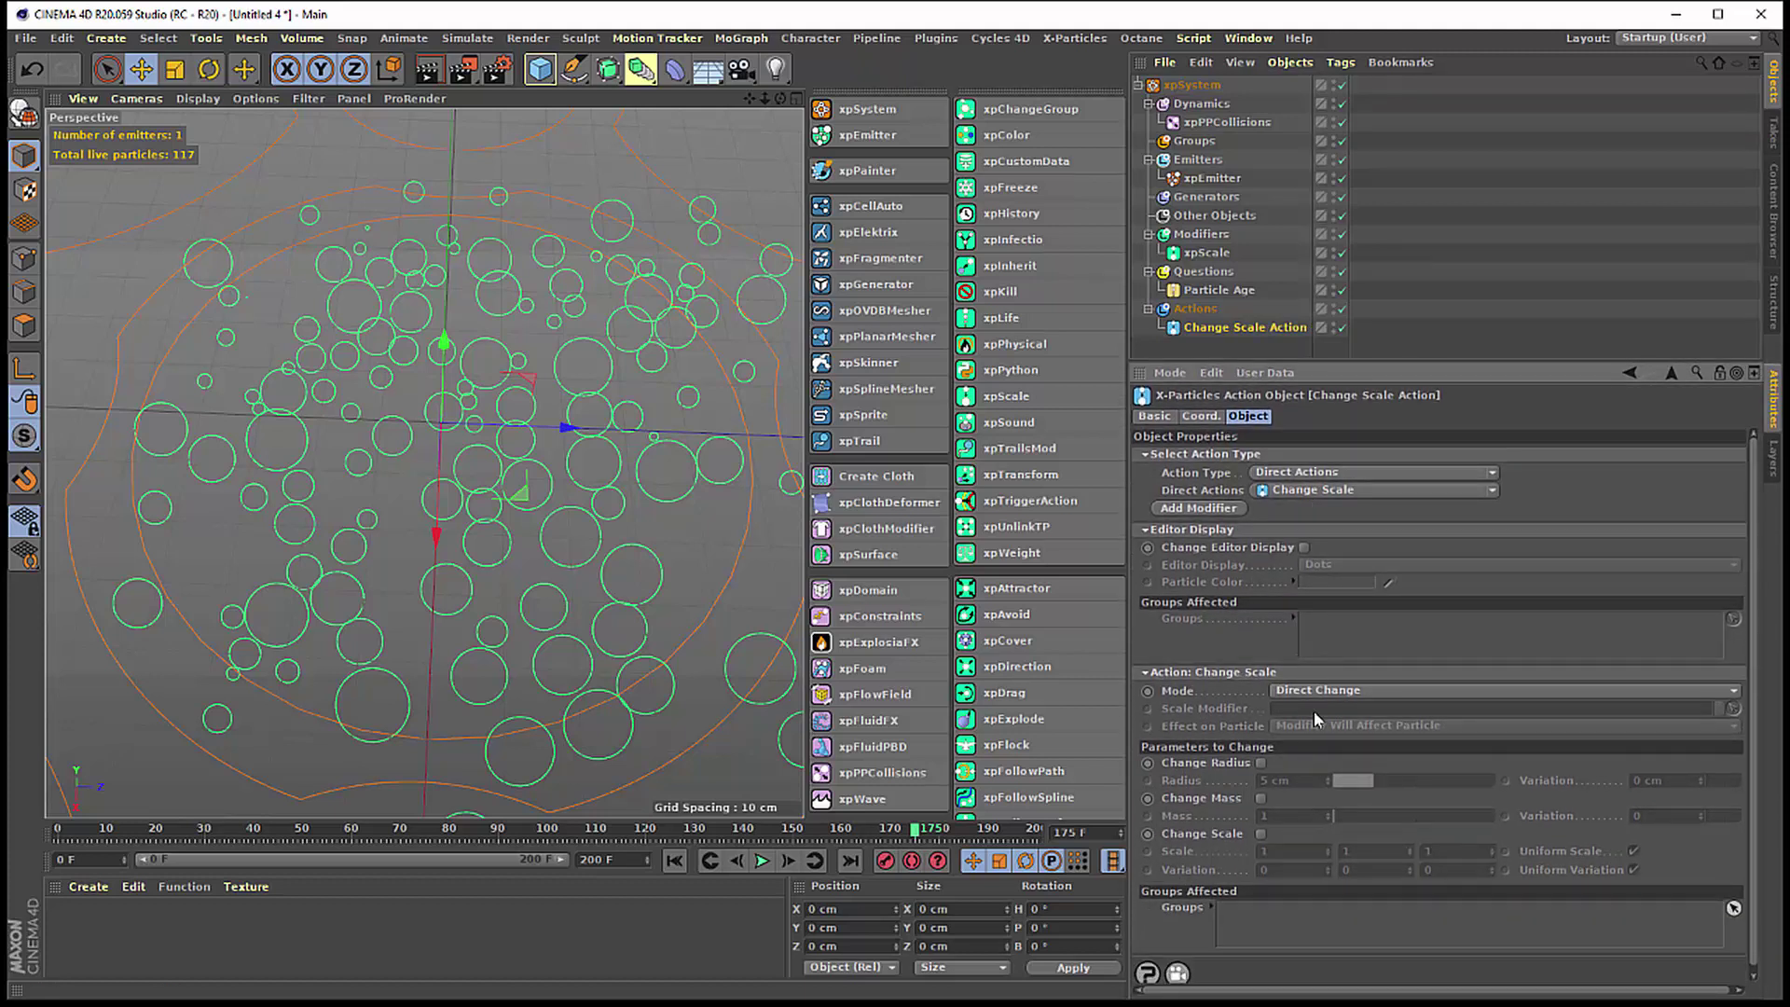
pyautogui.click(1353, 690)
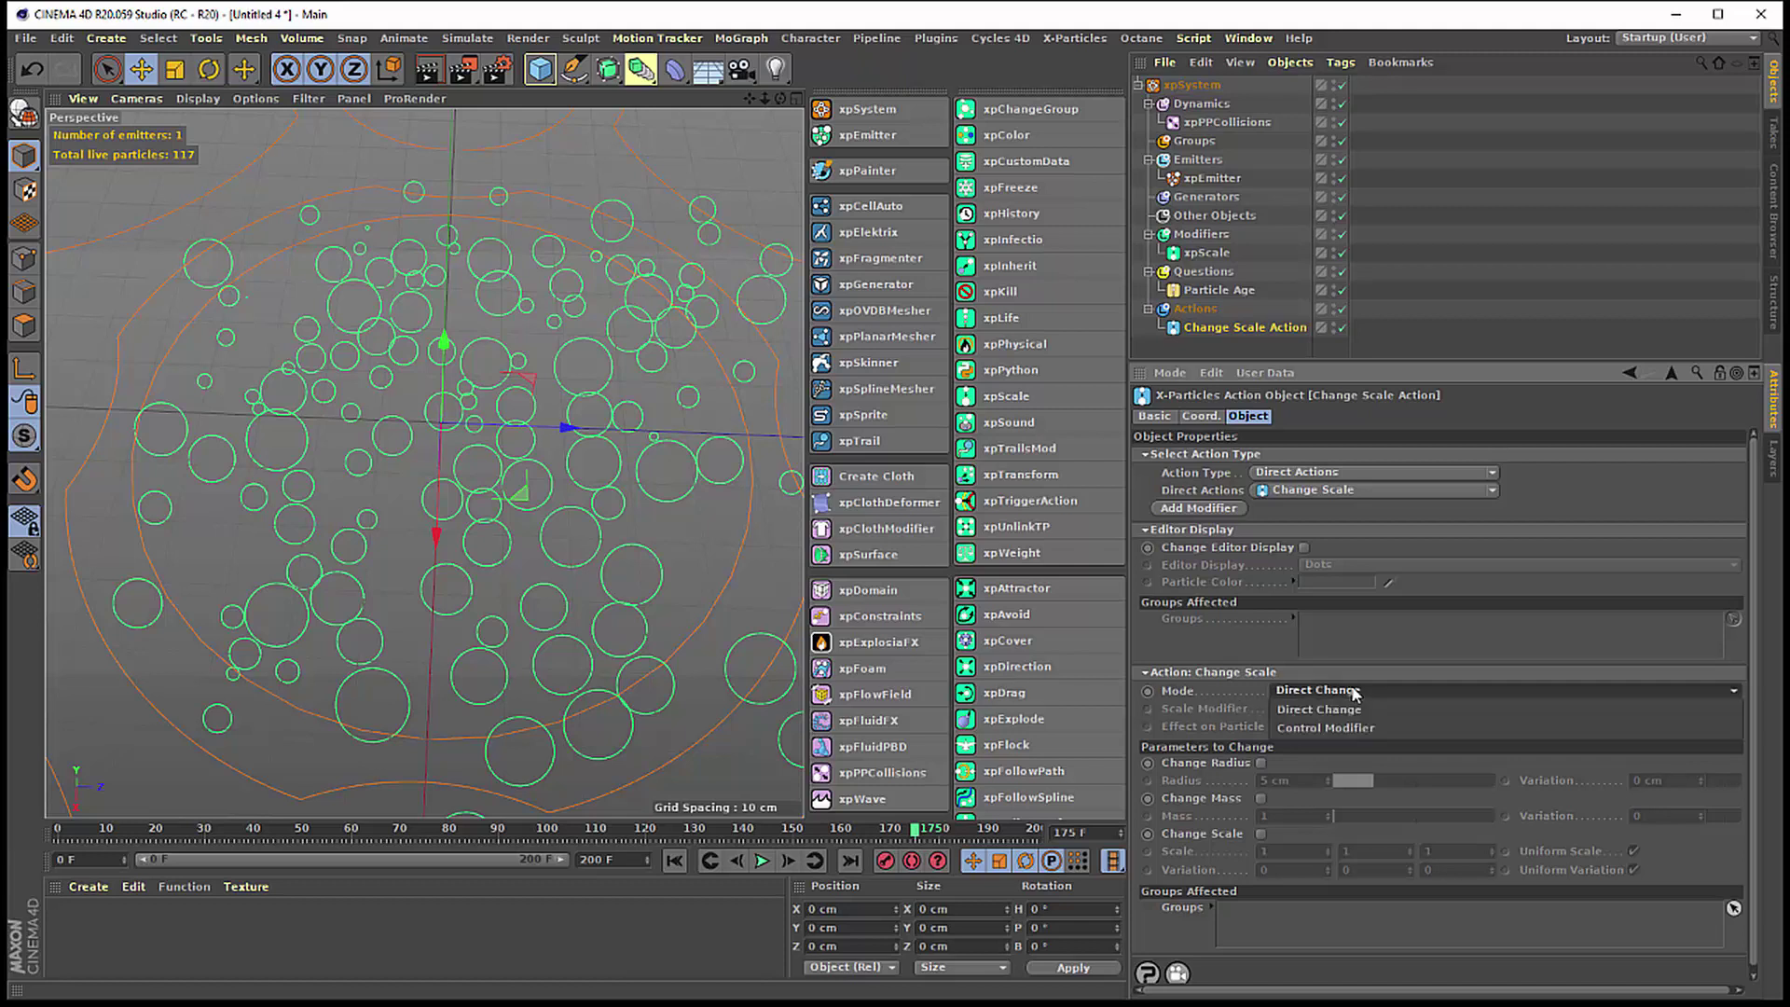
pyautogui.click(1261, 763)
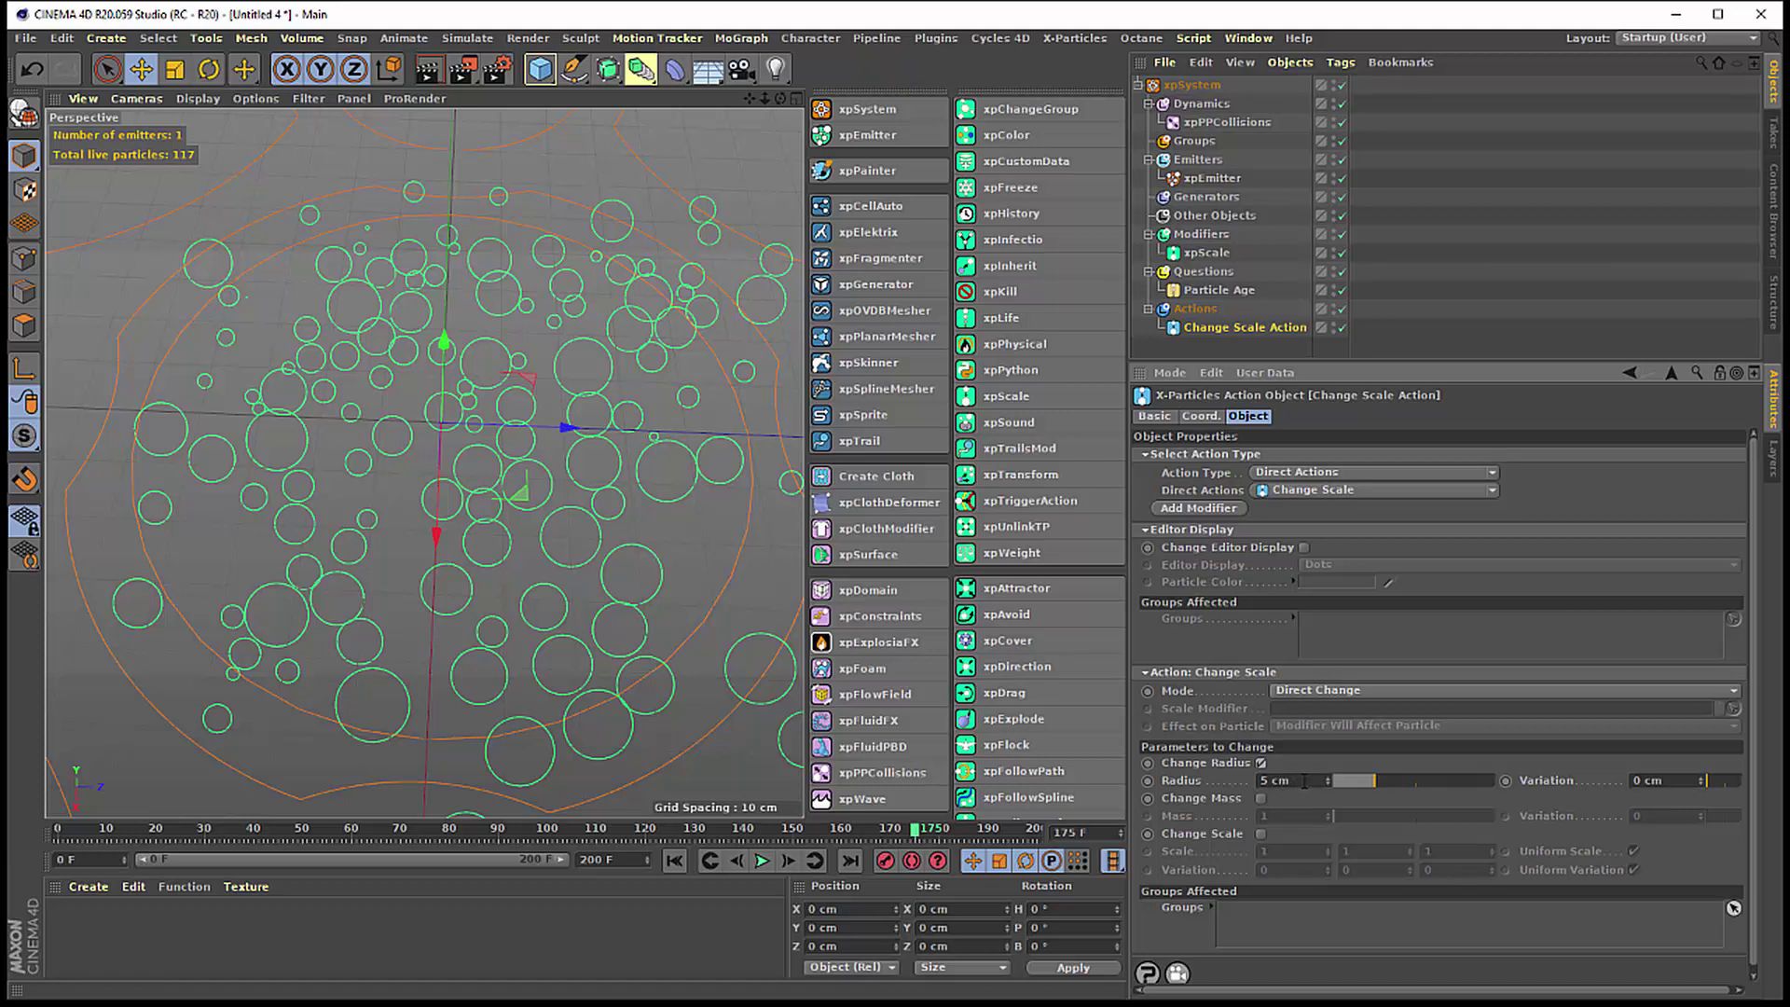
pyautogui.doubleClick(1303, 781)
pyautogui.write('1')
pyautogui.press('Return')
# - Replay the simulation from frame 0 to 142, then scrub back through frames 68 and 115
pyautogui.click(705, 862)
pyautogui.click(763, 861)
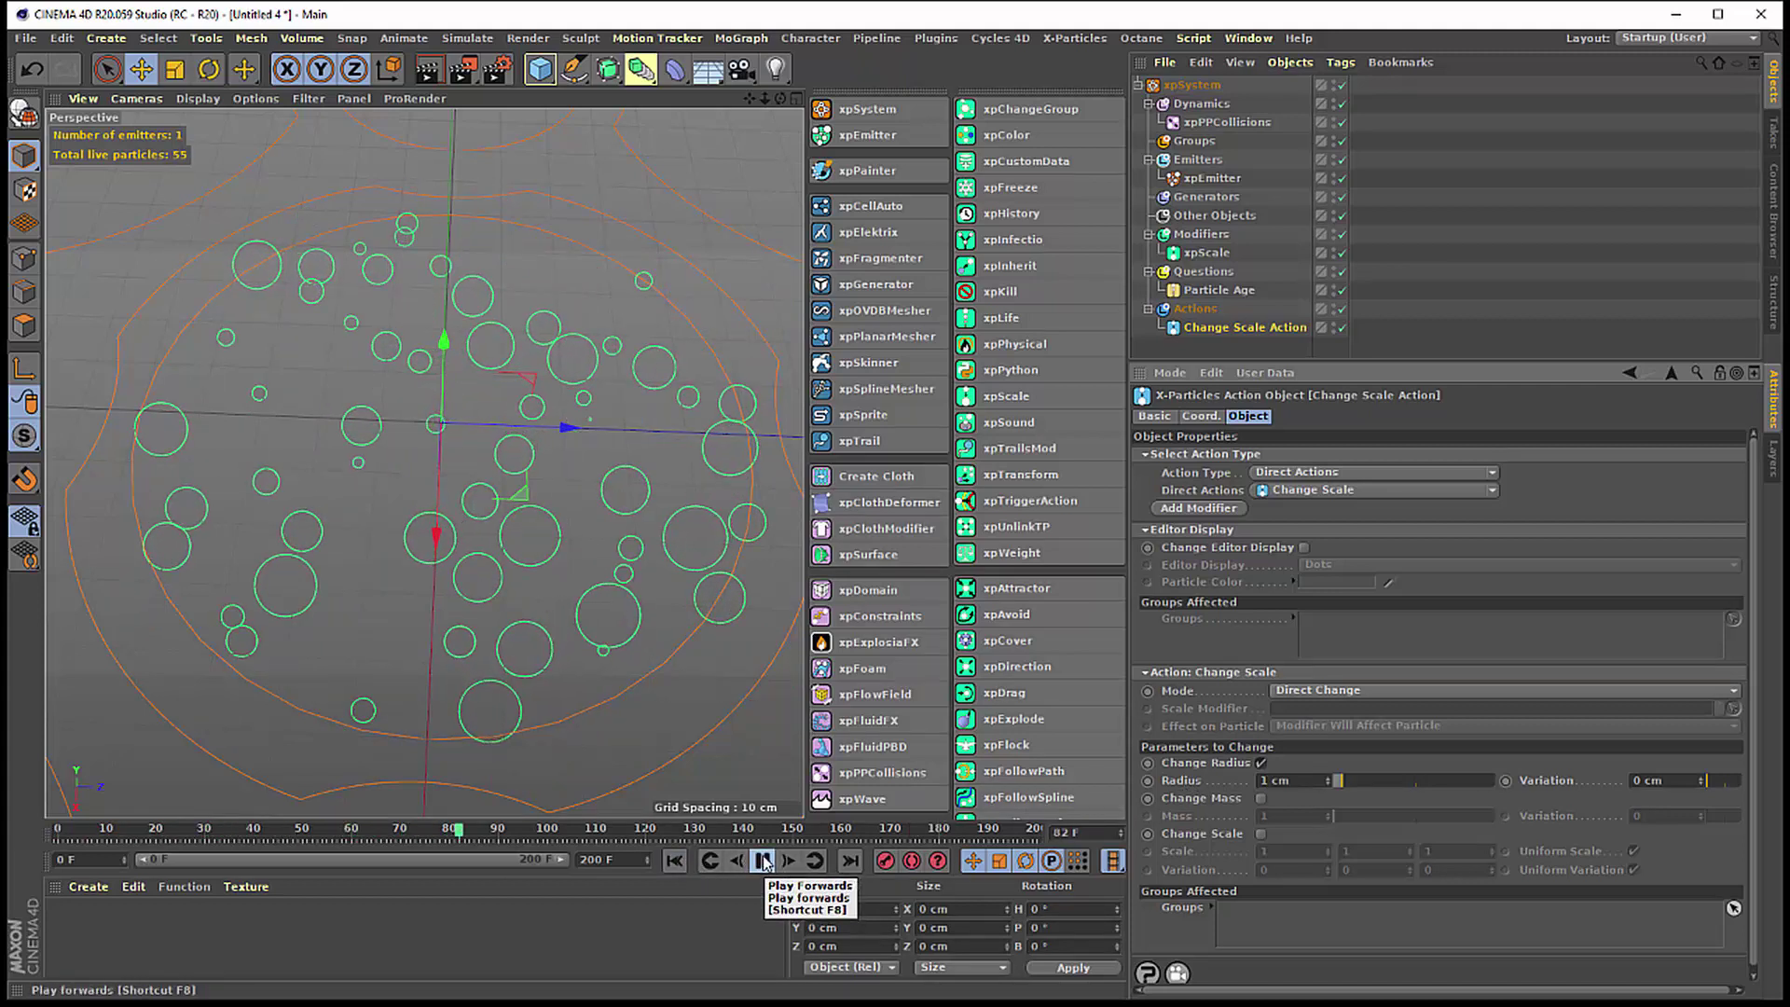
pyautogui.click(763, 860)
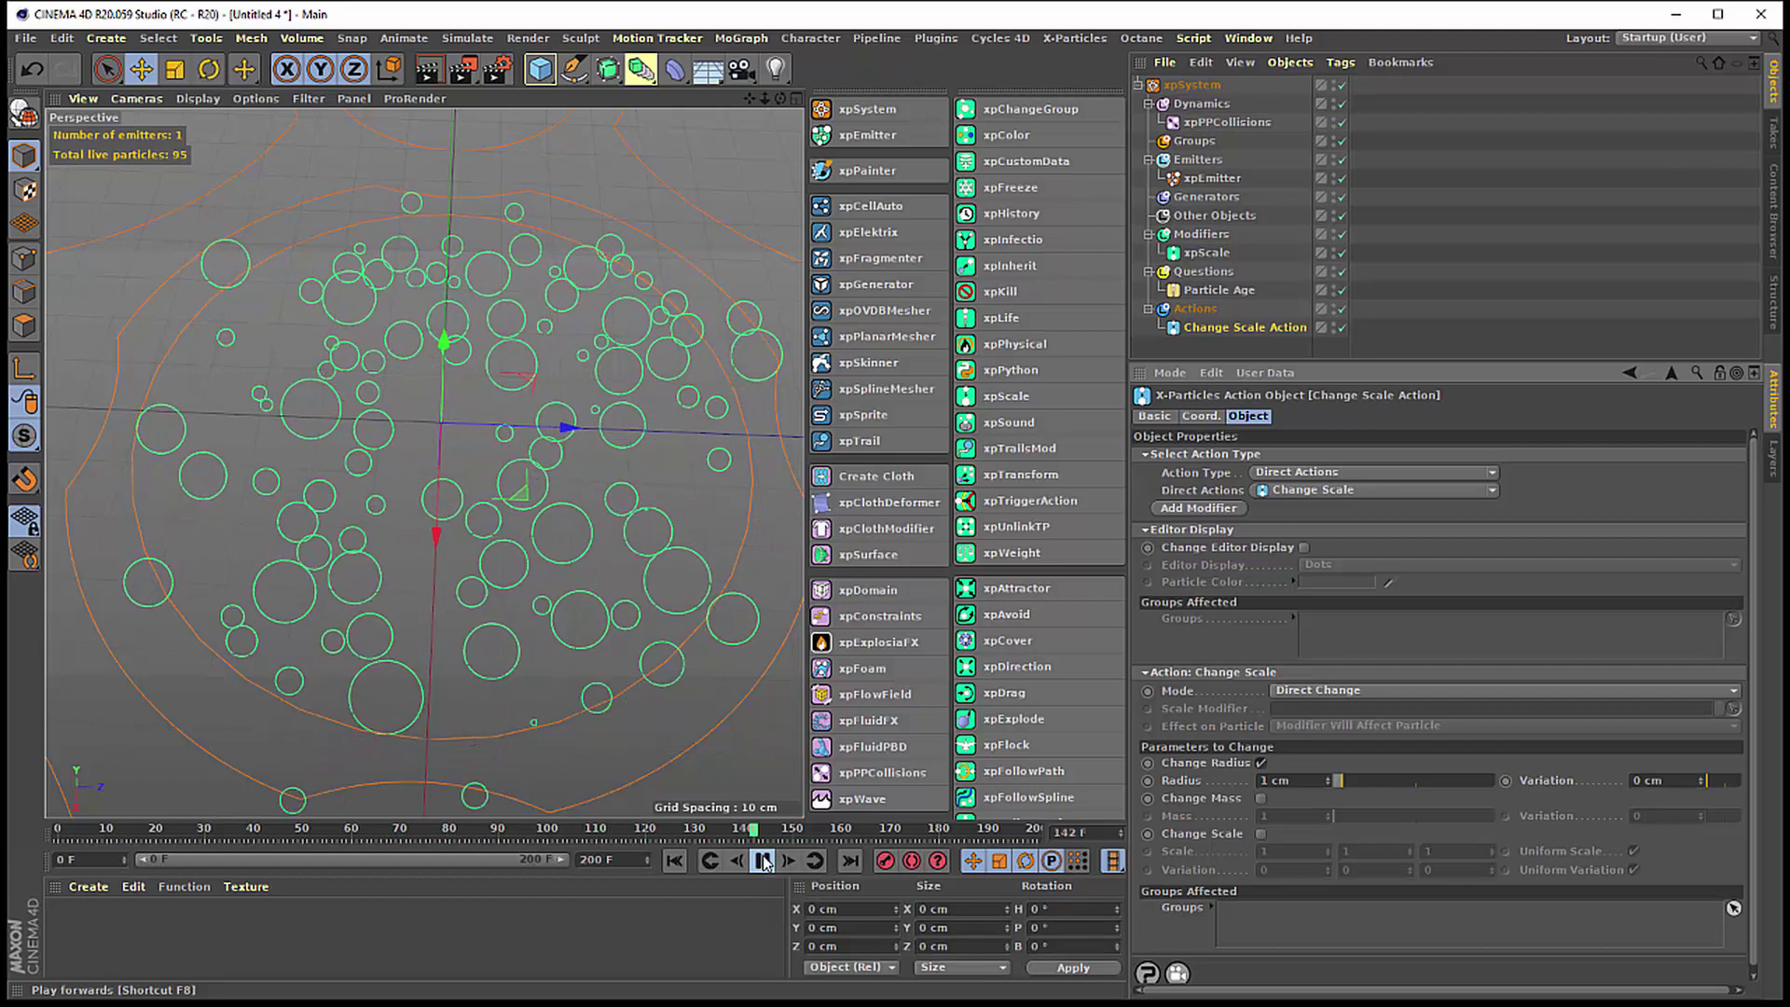
pyautogui.moveTo(401, 832)
pyautogui.mouseDown()
pyautogui.moveTo(149, 829)
pyautogui.moveTo(308, 832)
pyautogui.mouseUp()
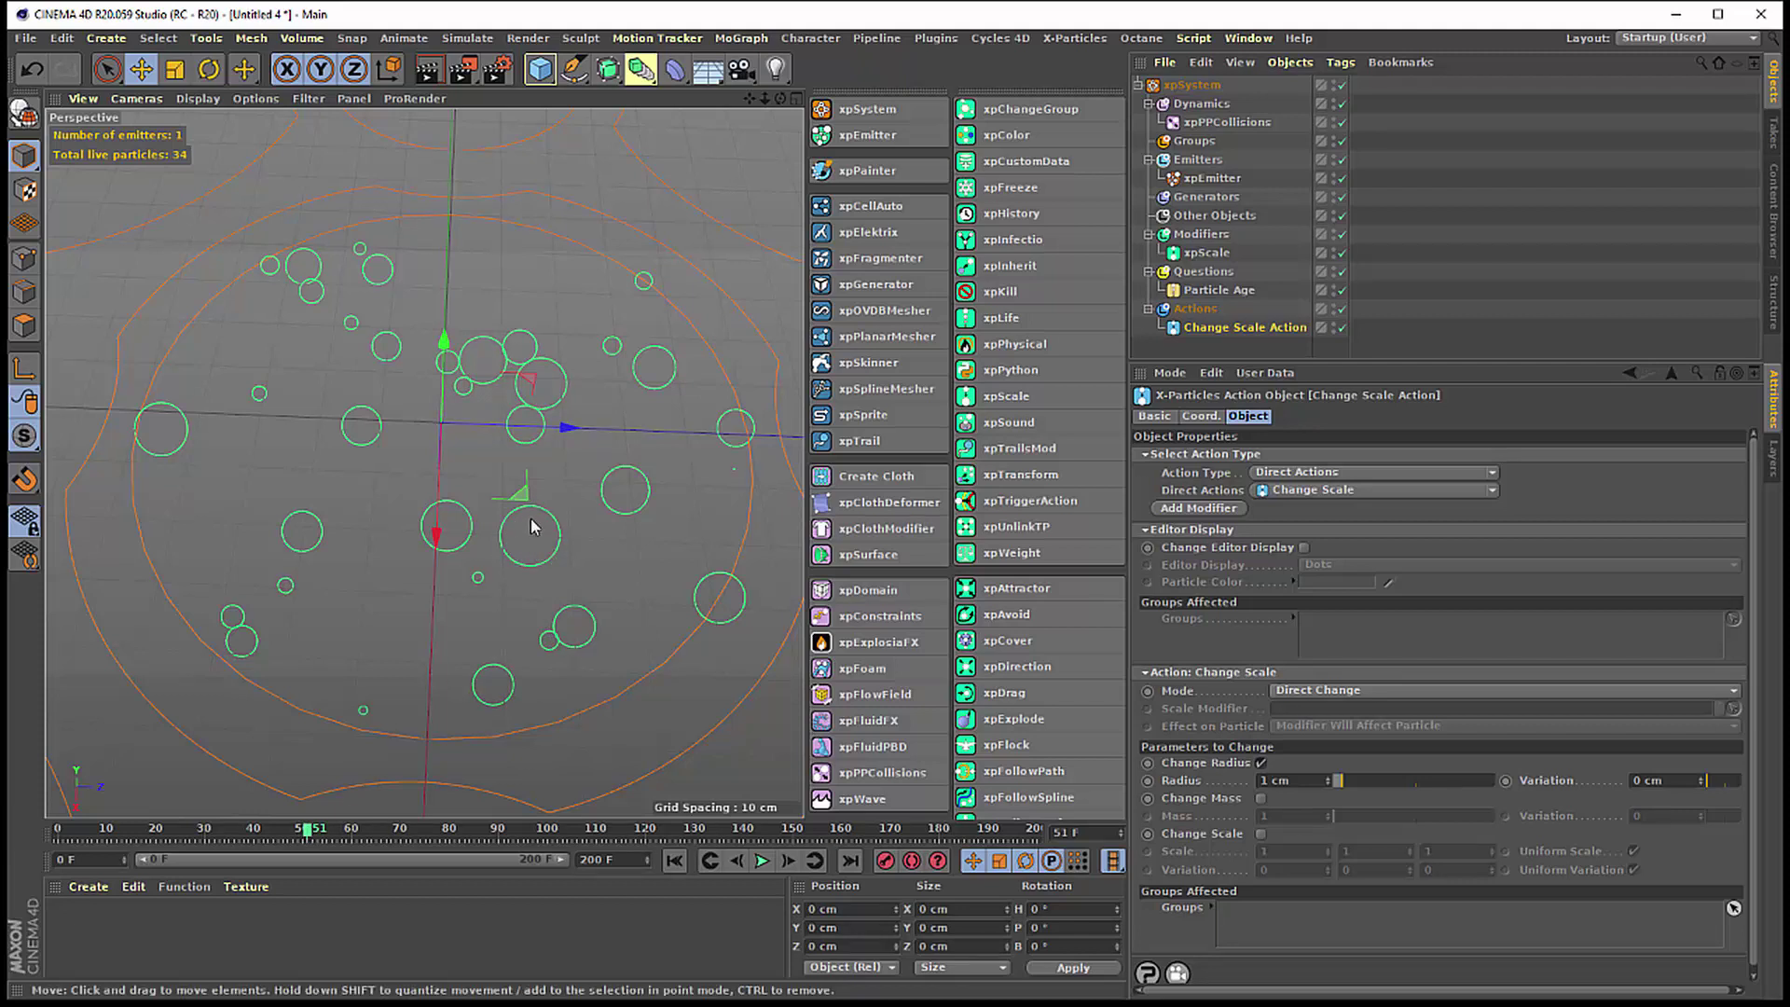
pyautogui.moveTo(308, 832); pyautogui.dragTo(554, 829)
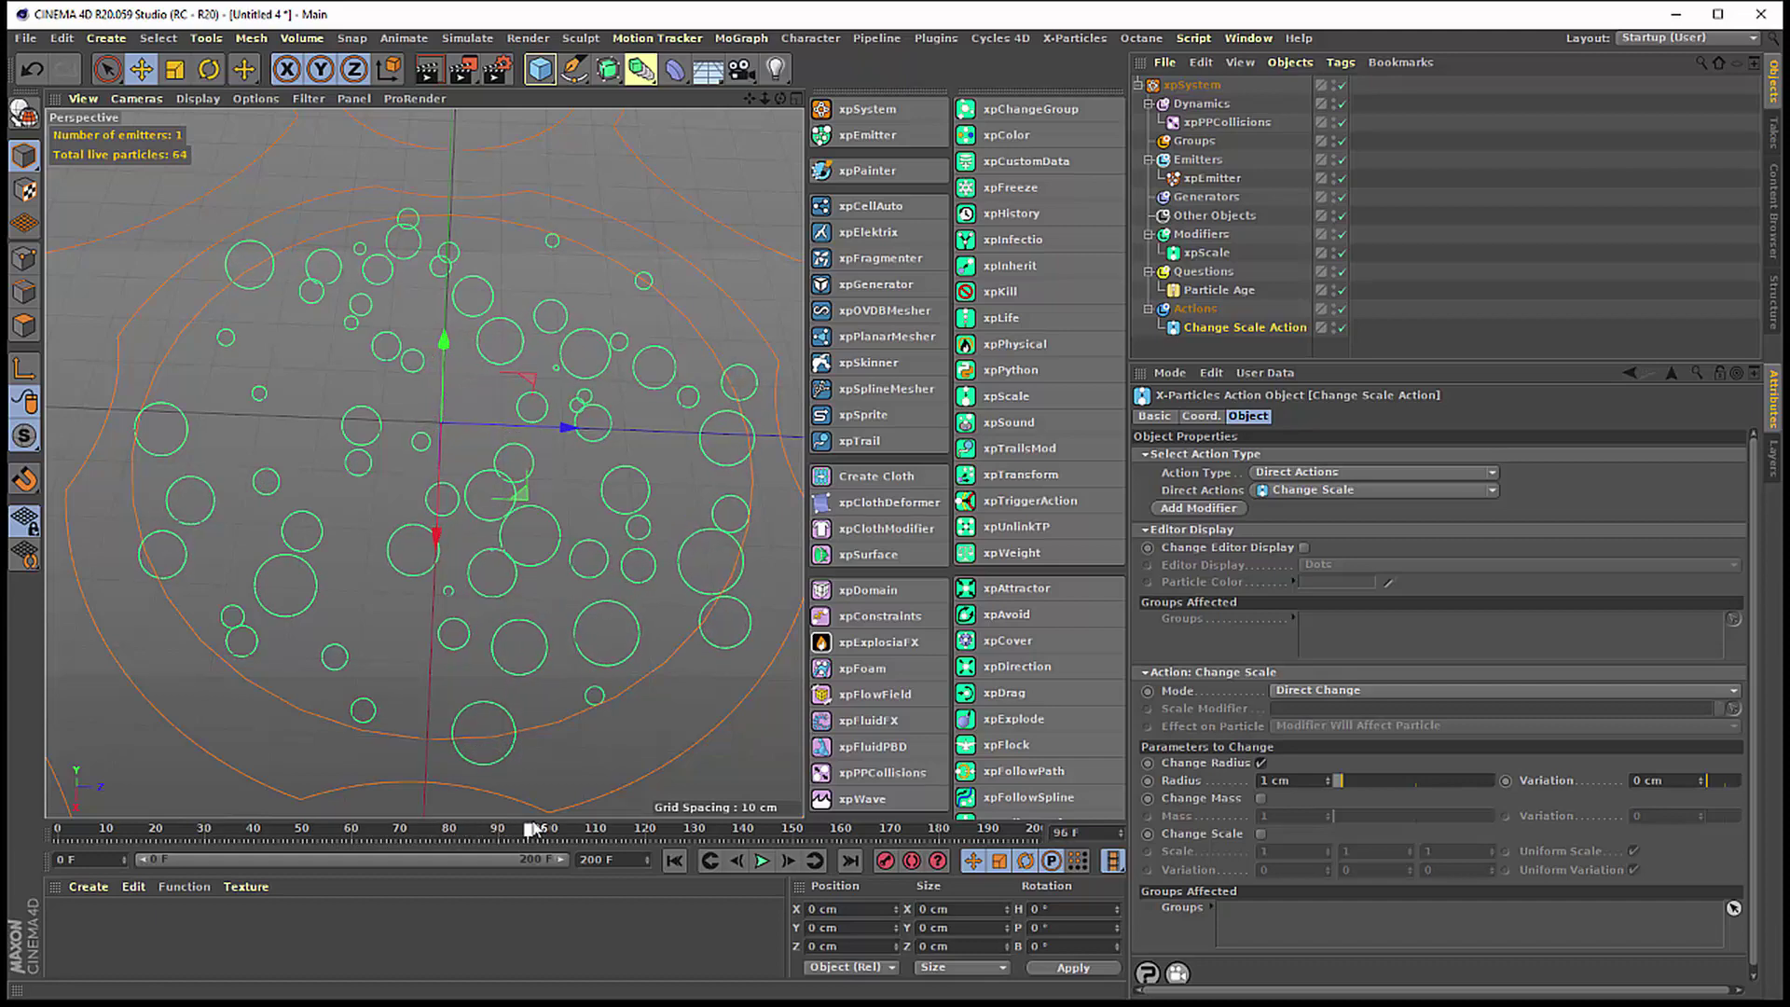
pyautogui.moveTo(555, 830); pyautogui.dragTo(623, 830)
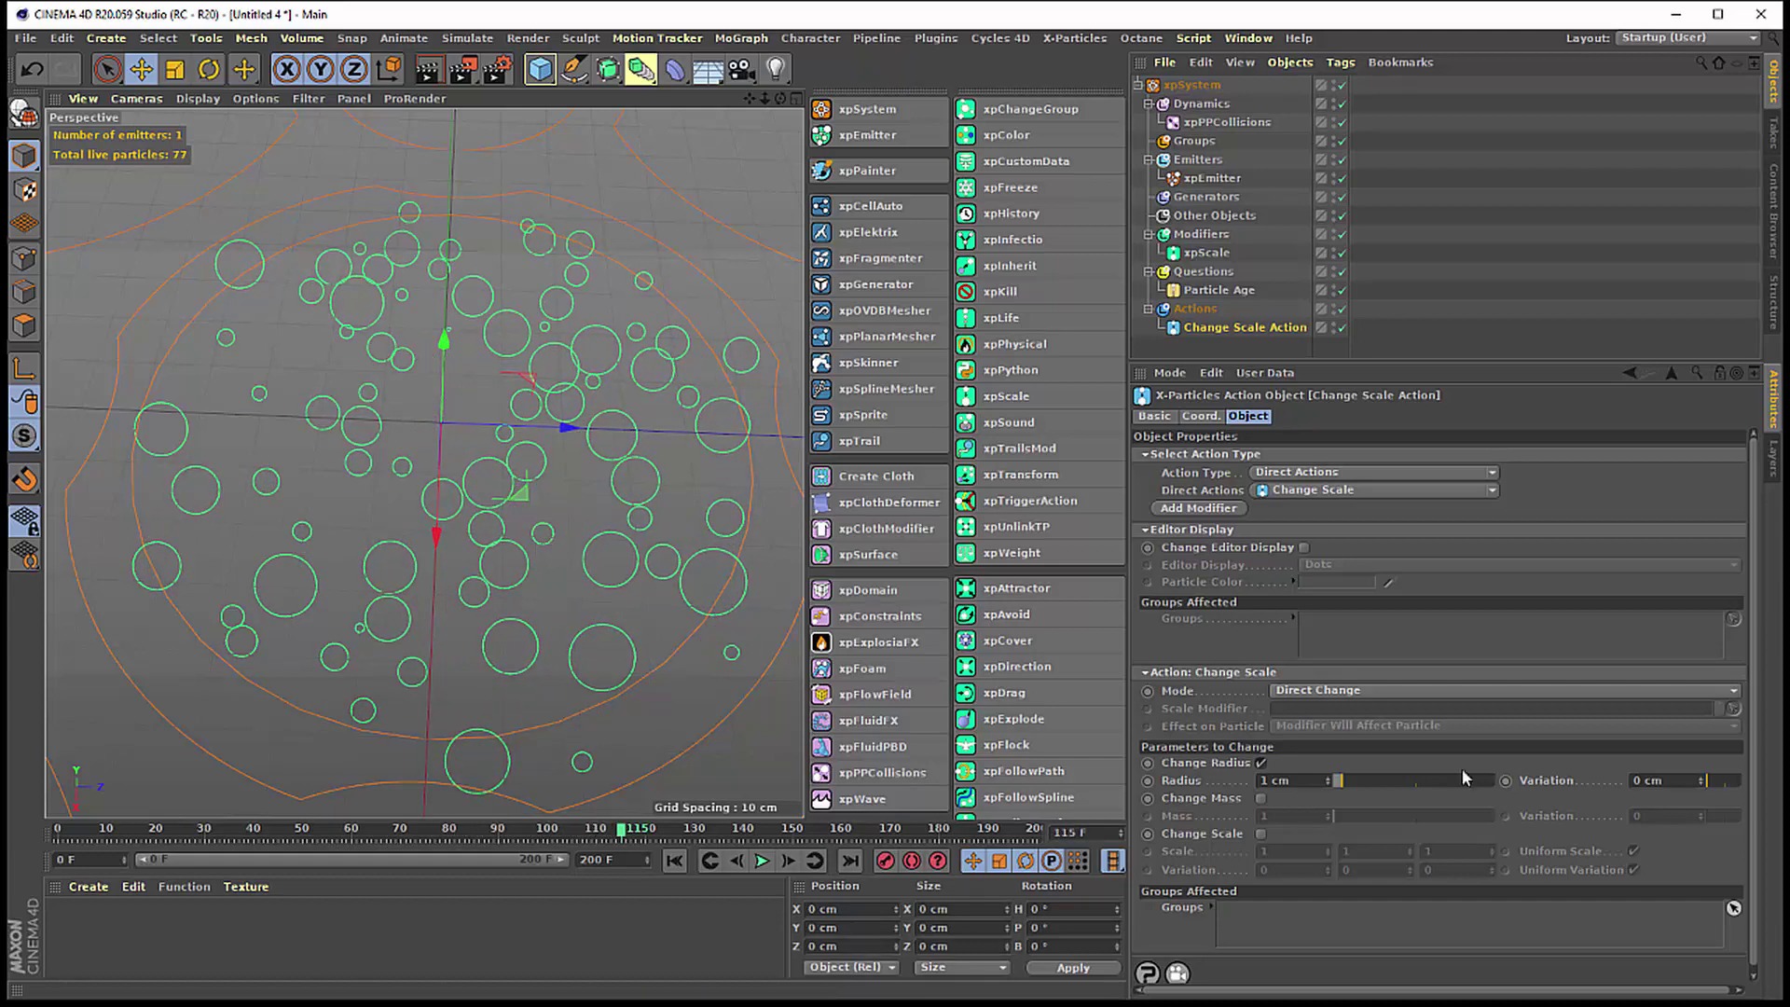
# - Resume playback and stop the simulation at frame 186
pyautogui.click(1273, 781)
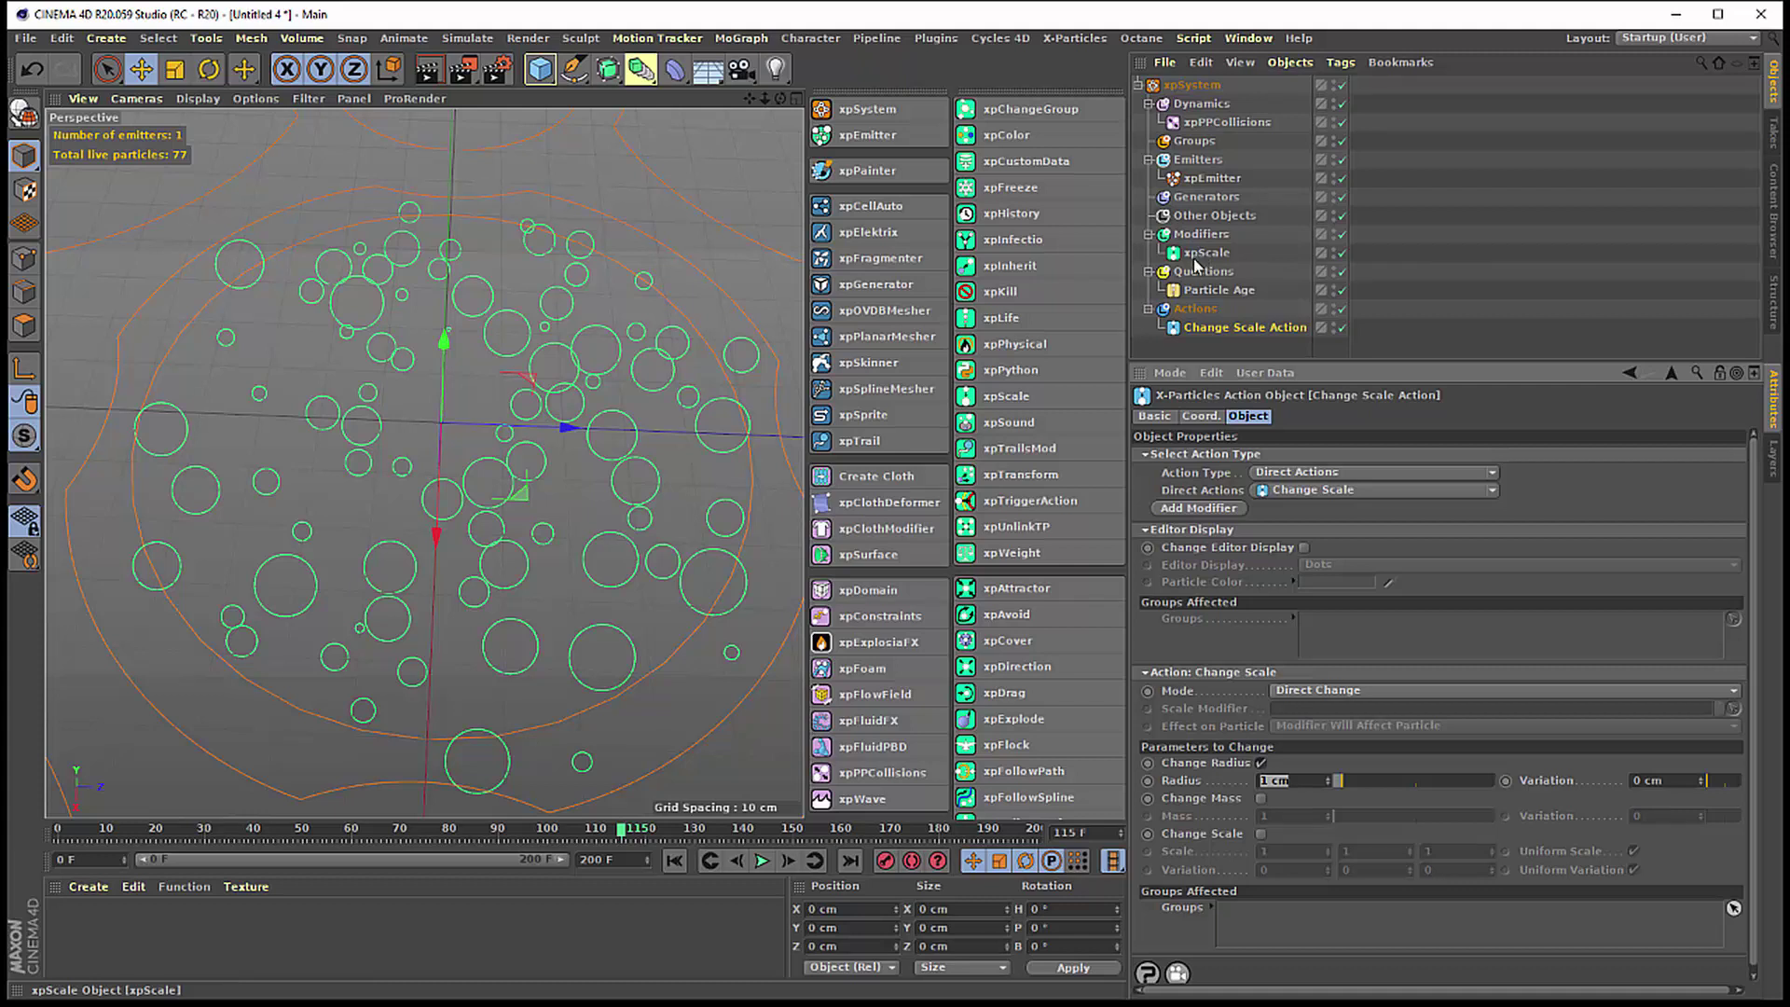
pyautogui.click(791, 862)
pyautogui.click(791, 862)
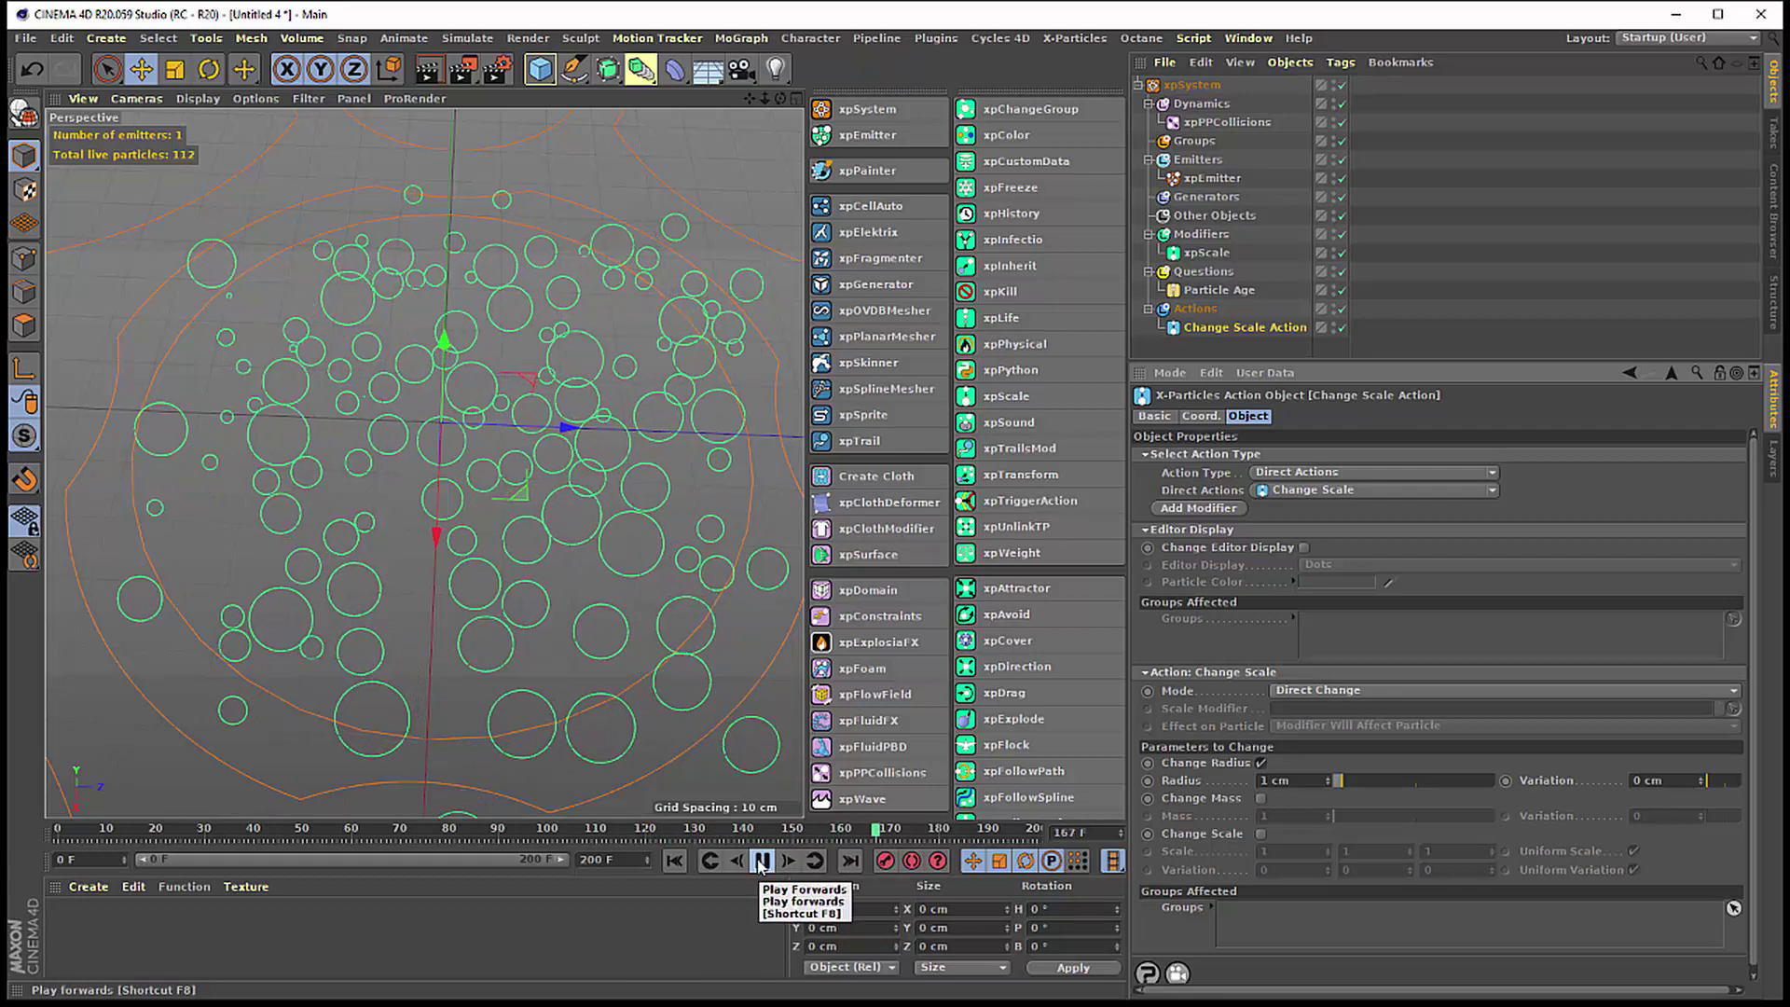
pyautogui.click(762, 861)
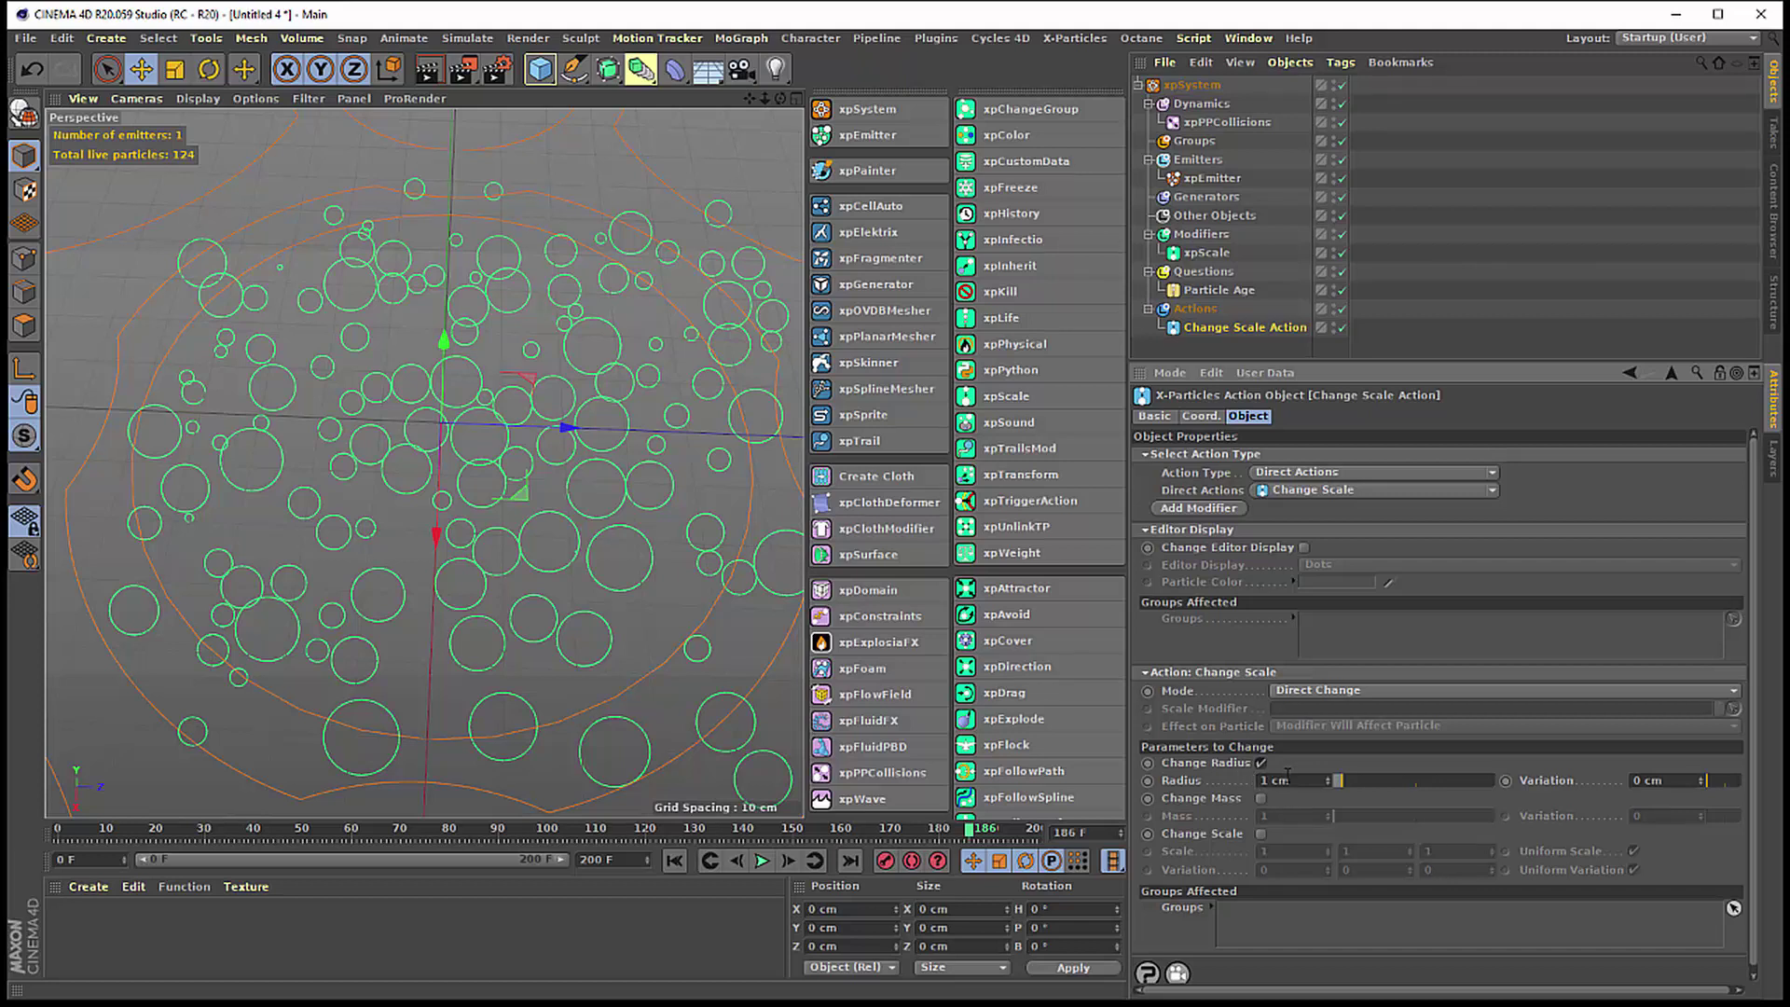
# - Delete the Change Scale Action from the particle system's Actions group
pyautogui.press('Return')
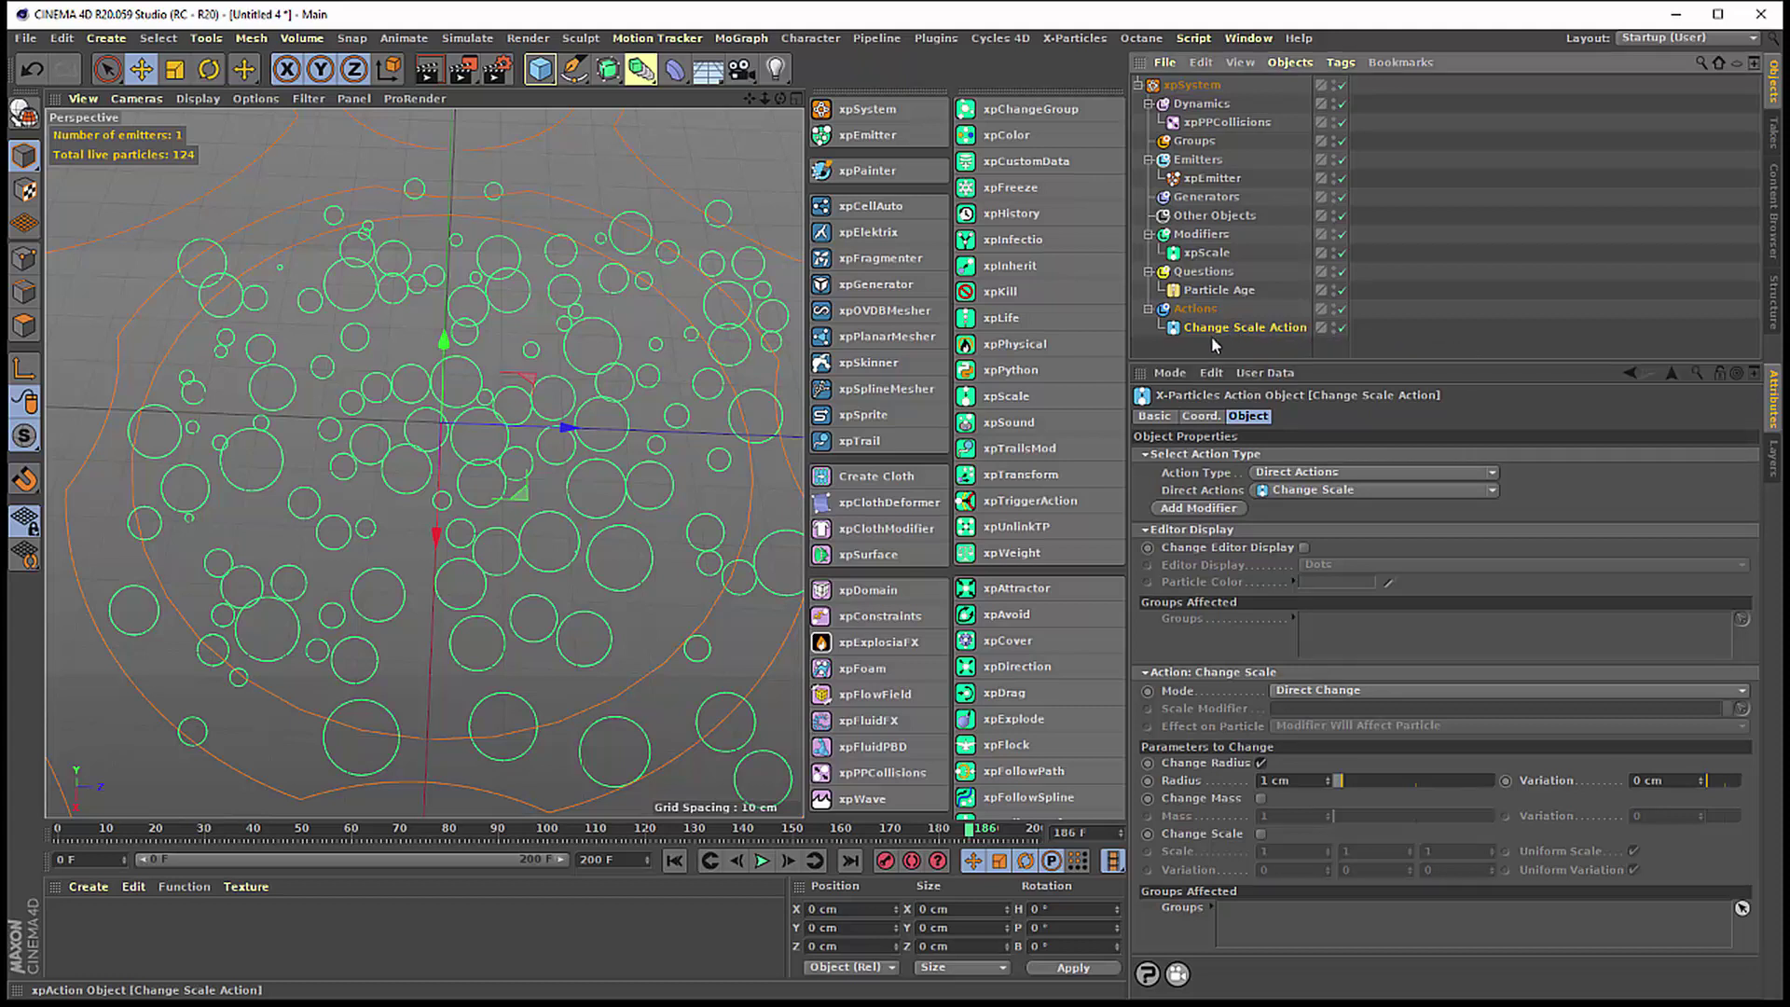
pyautogui.press('Delete')
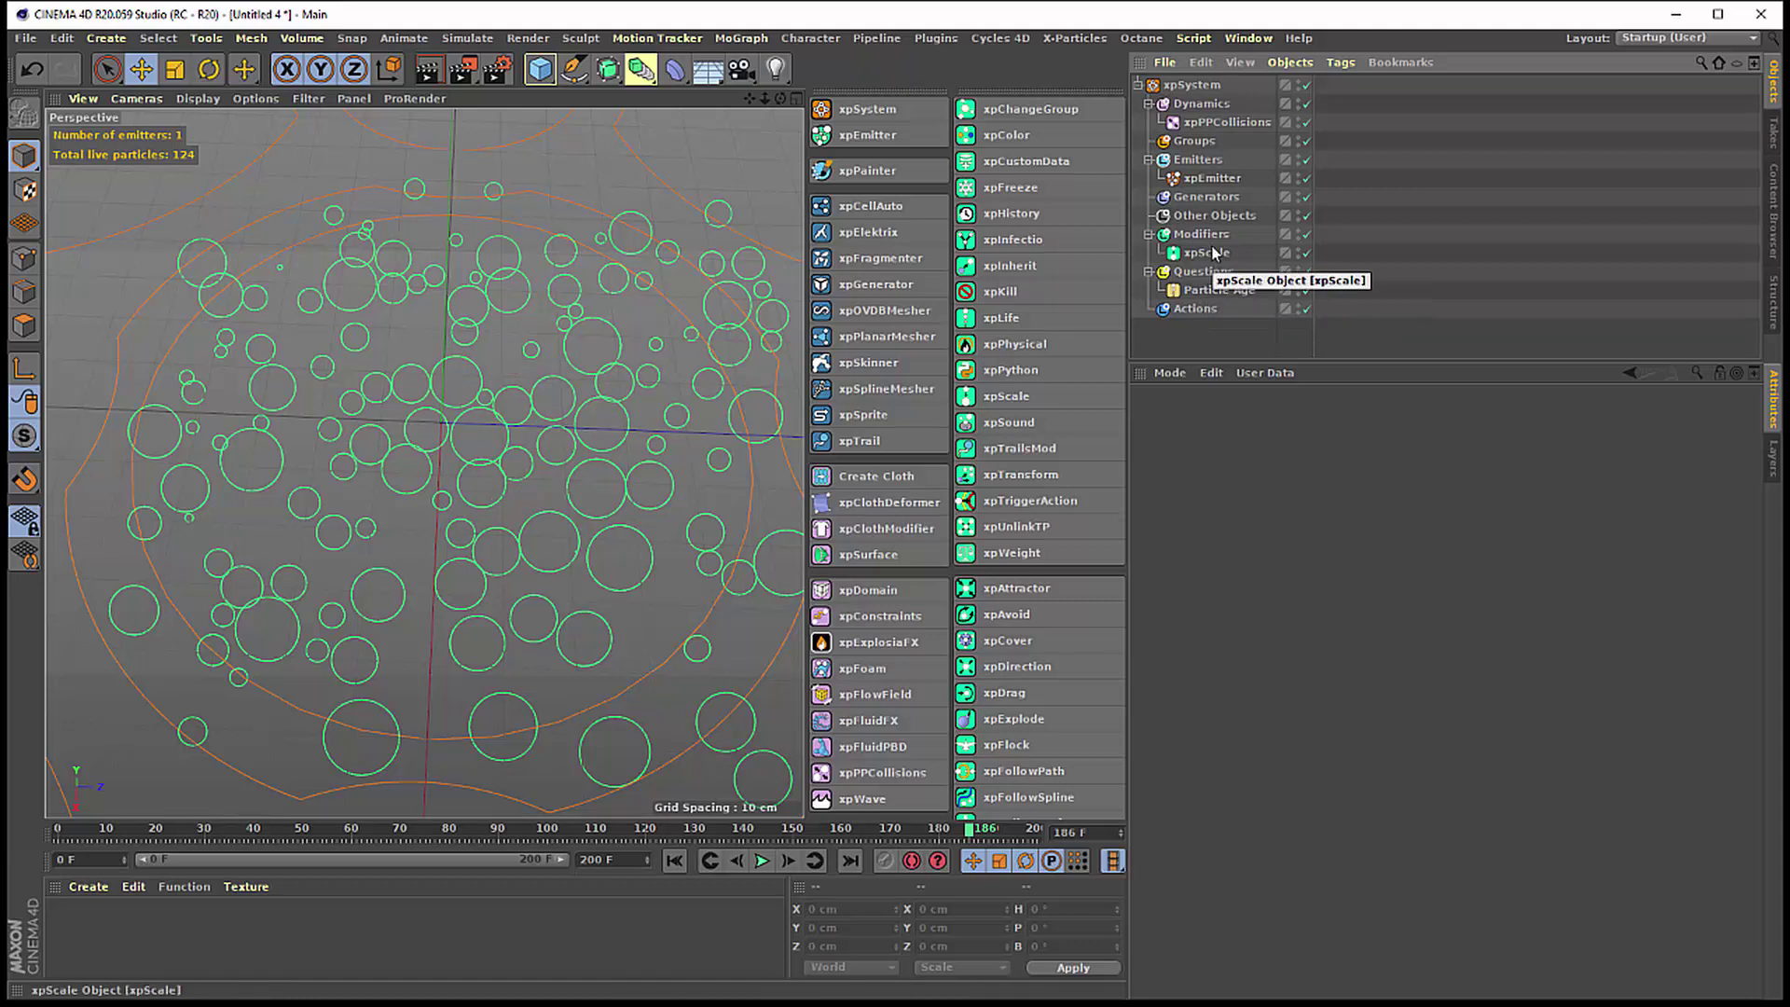
# - Set the Particle Age question's mode to Is Less Than with an age of 50 frames
pyautogui.click(1212, 290)
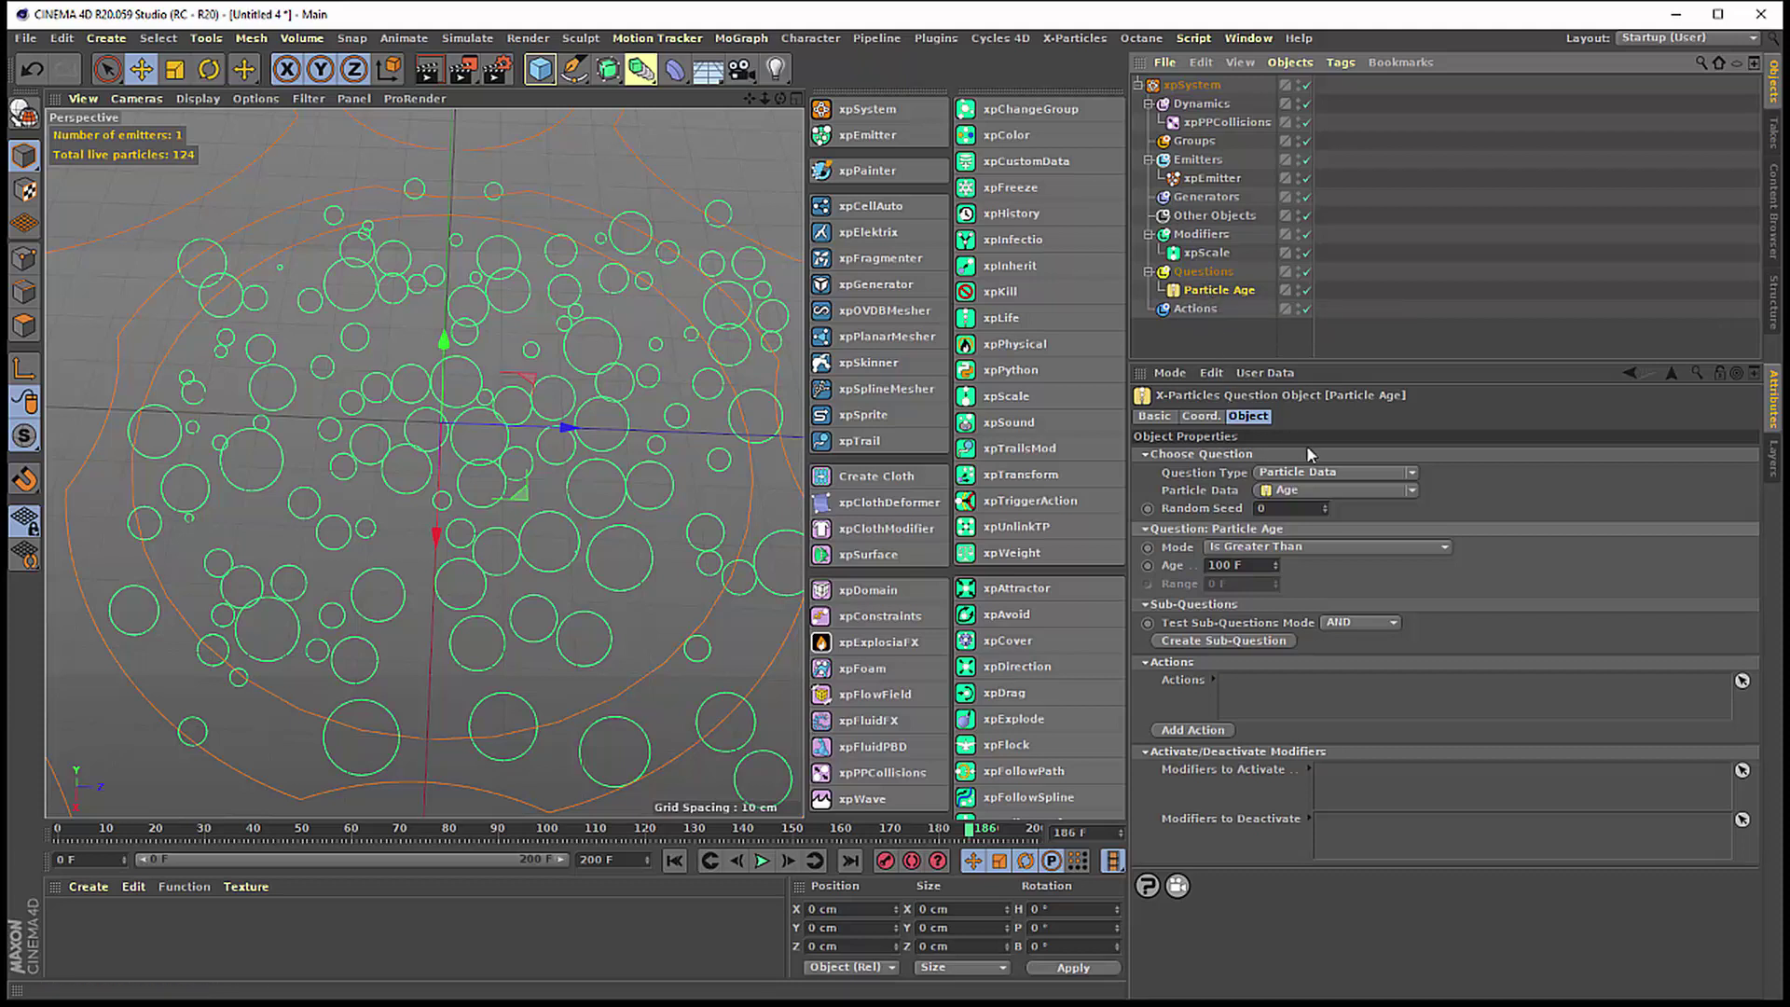
pyautogui.click(1260, 548)
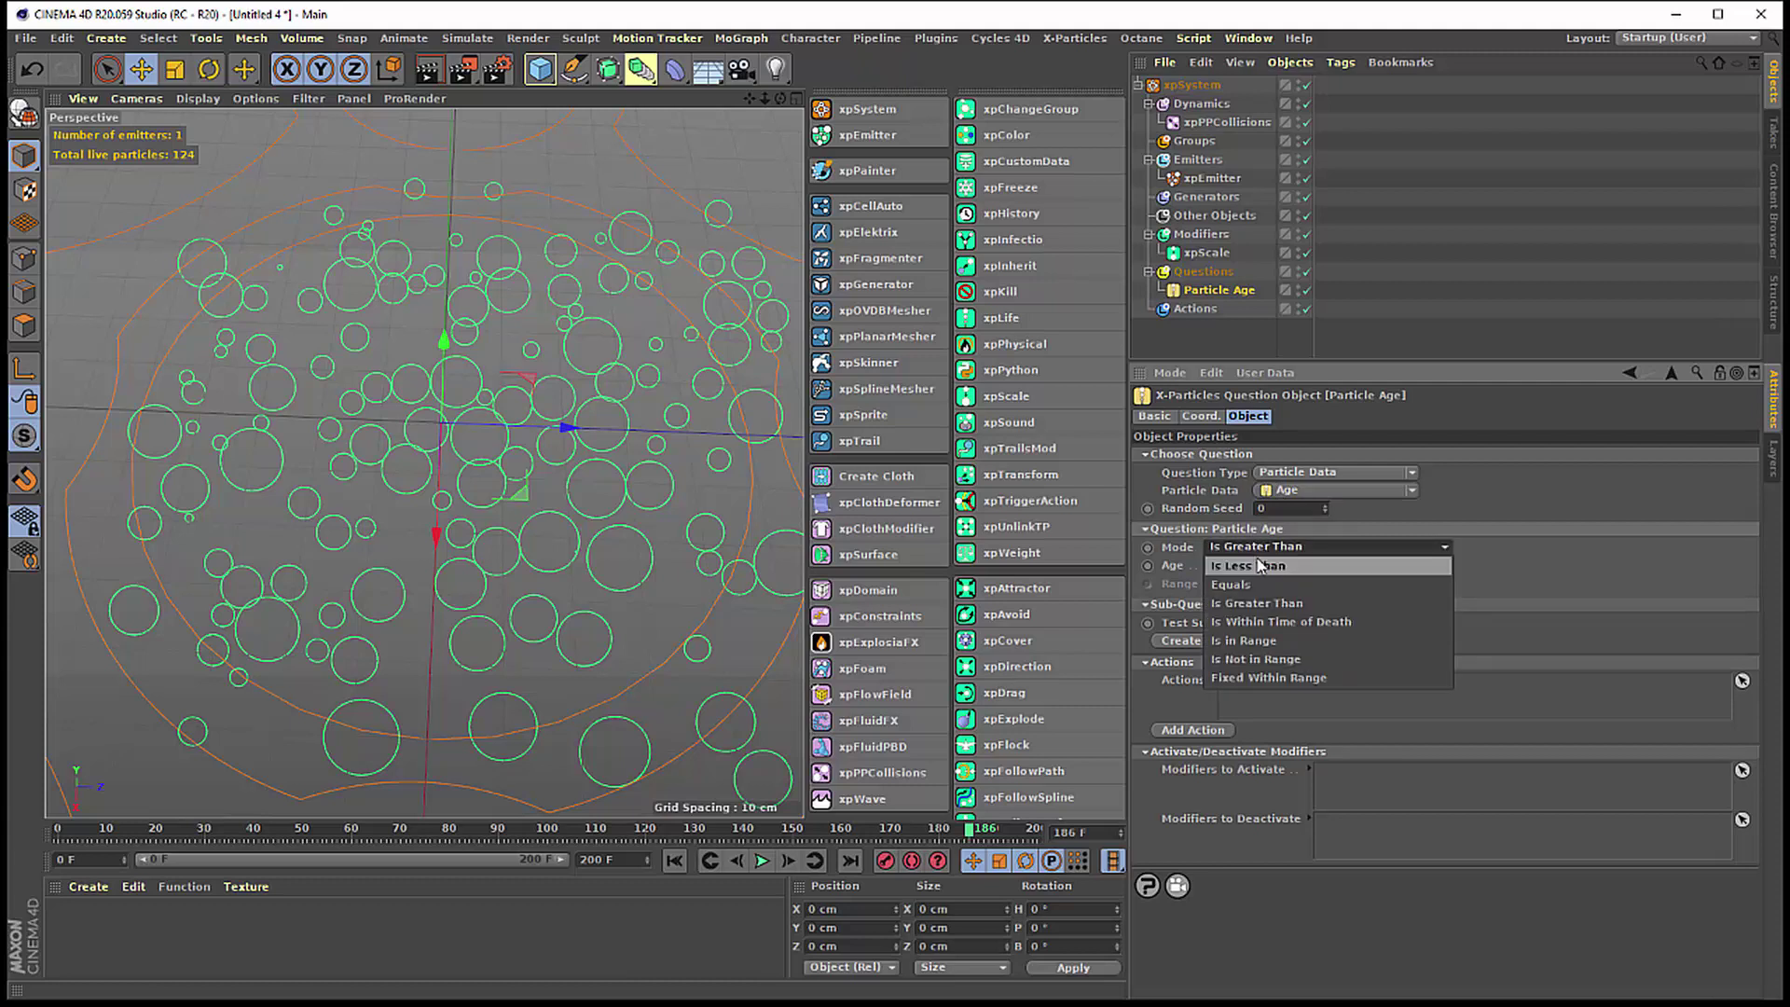
pyautogui.click(1264, 566)
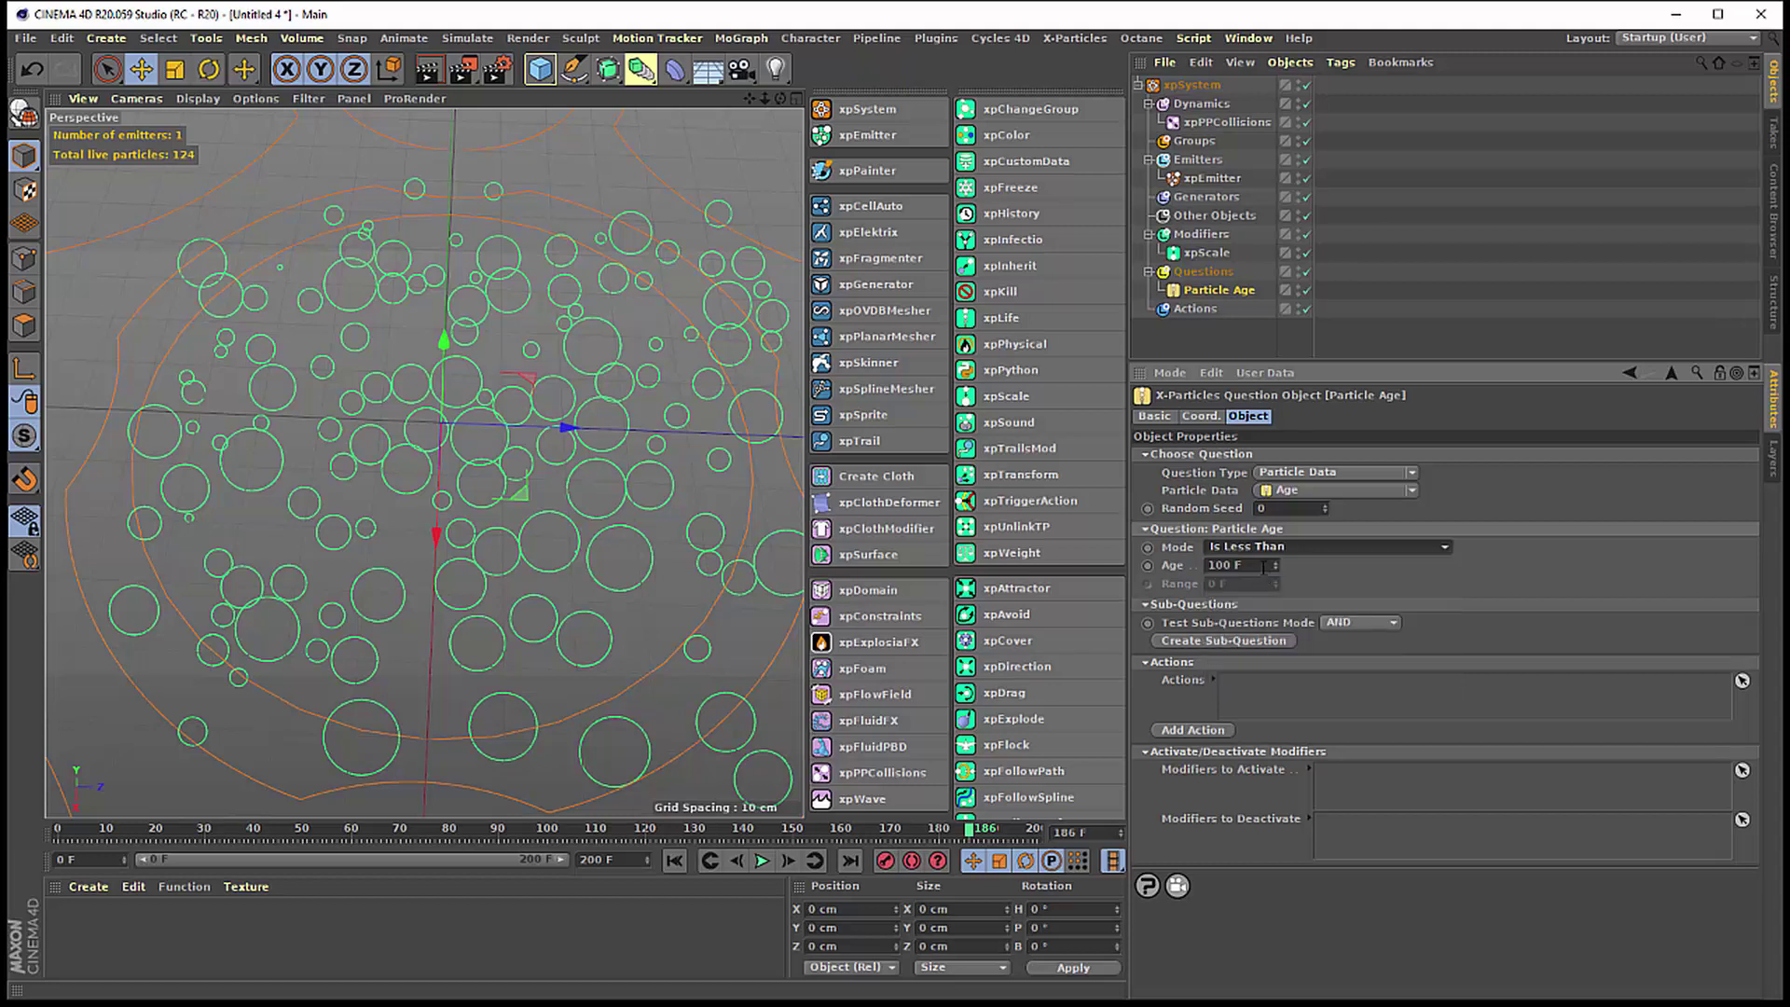
pyautogui.click(1230, 565)
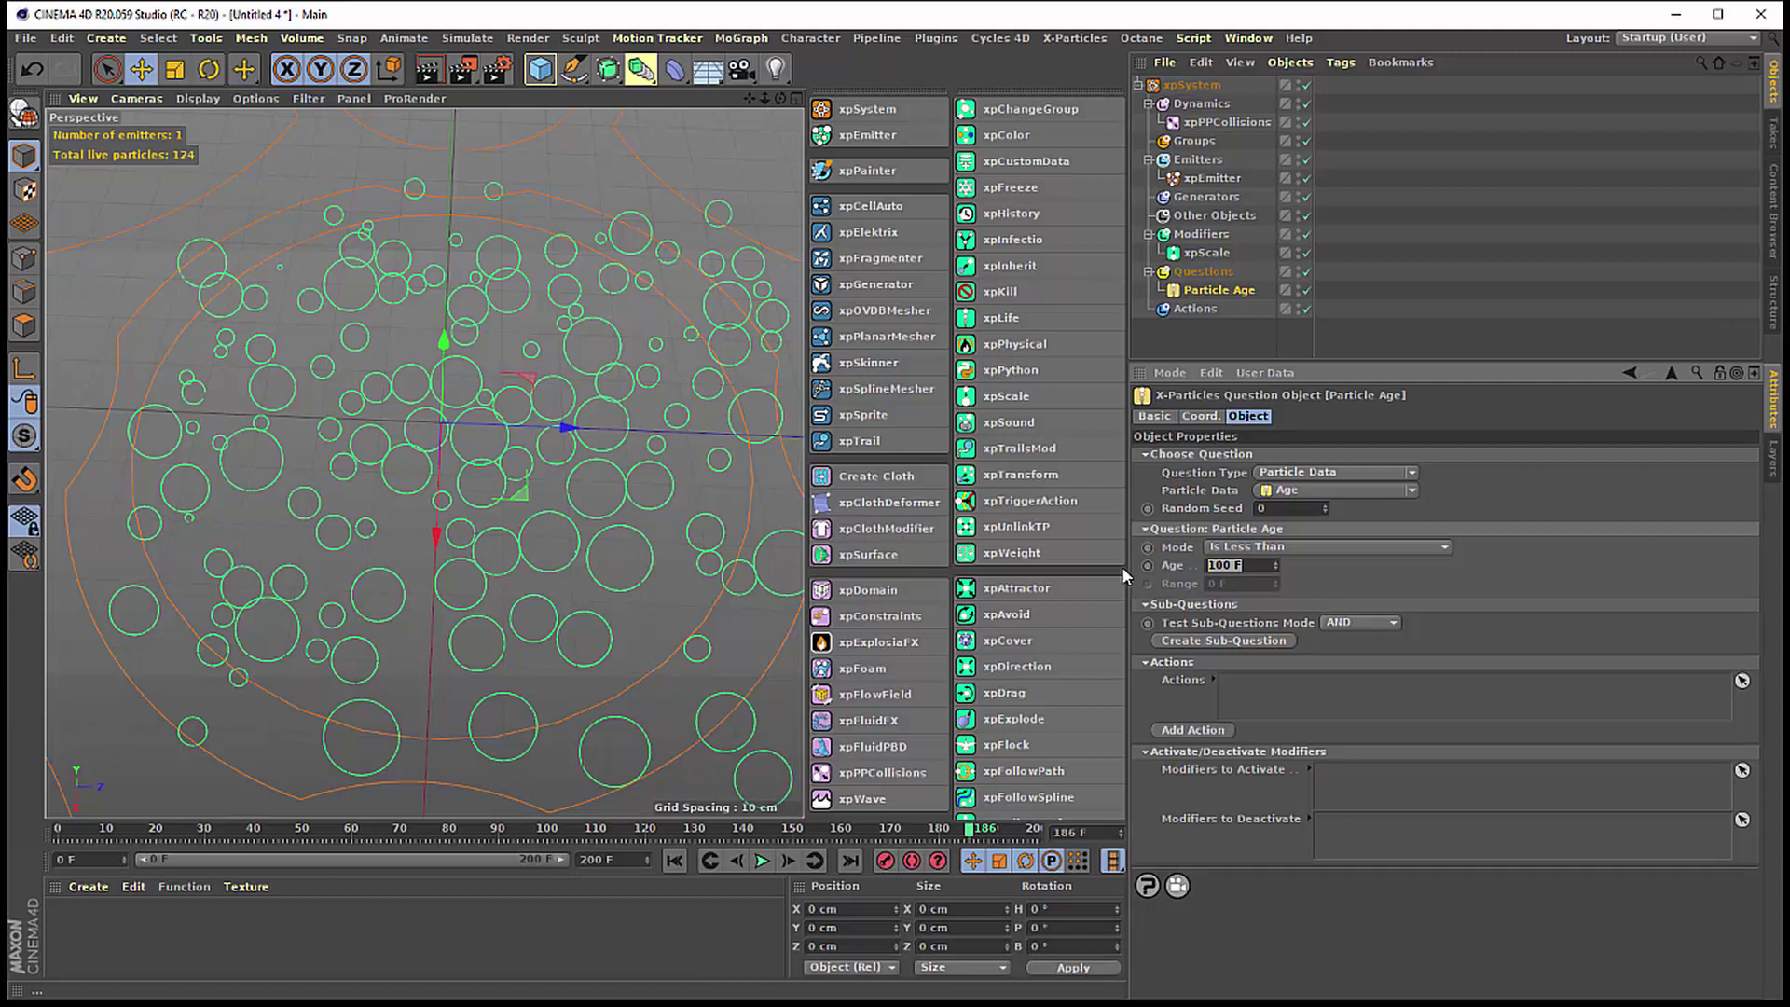
pyautogui.write('50')
# - Make Particle Age activate the xpScale modifier, renamed xpScale_Grow
pyautogui.moveTo(1208, 252)
pyautogui.mouseDown()
pyautogui.moveTo(1349, 513)
pyautogui.moveTo(1348, 784)
pyautogui.mouseUp()
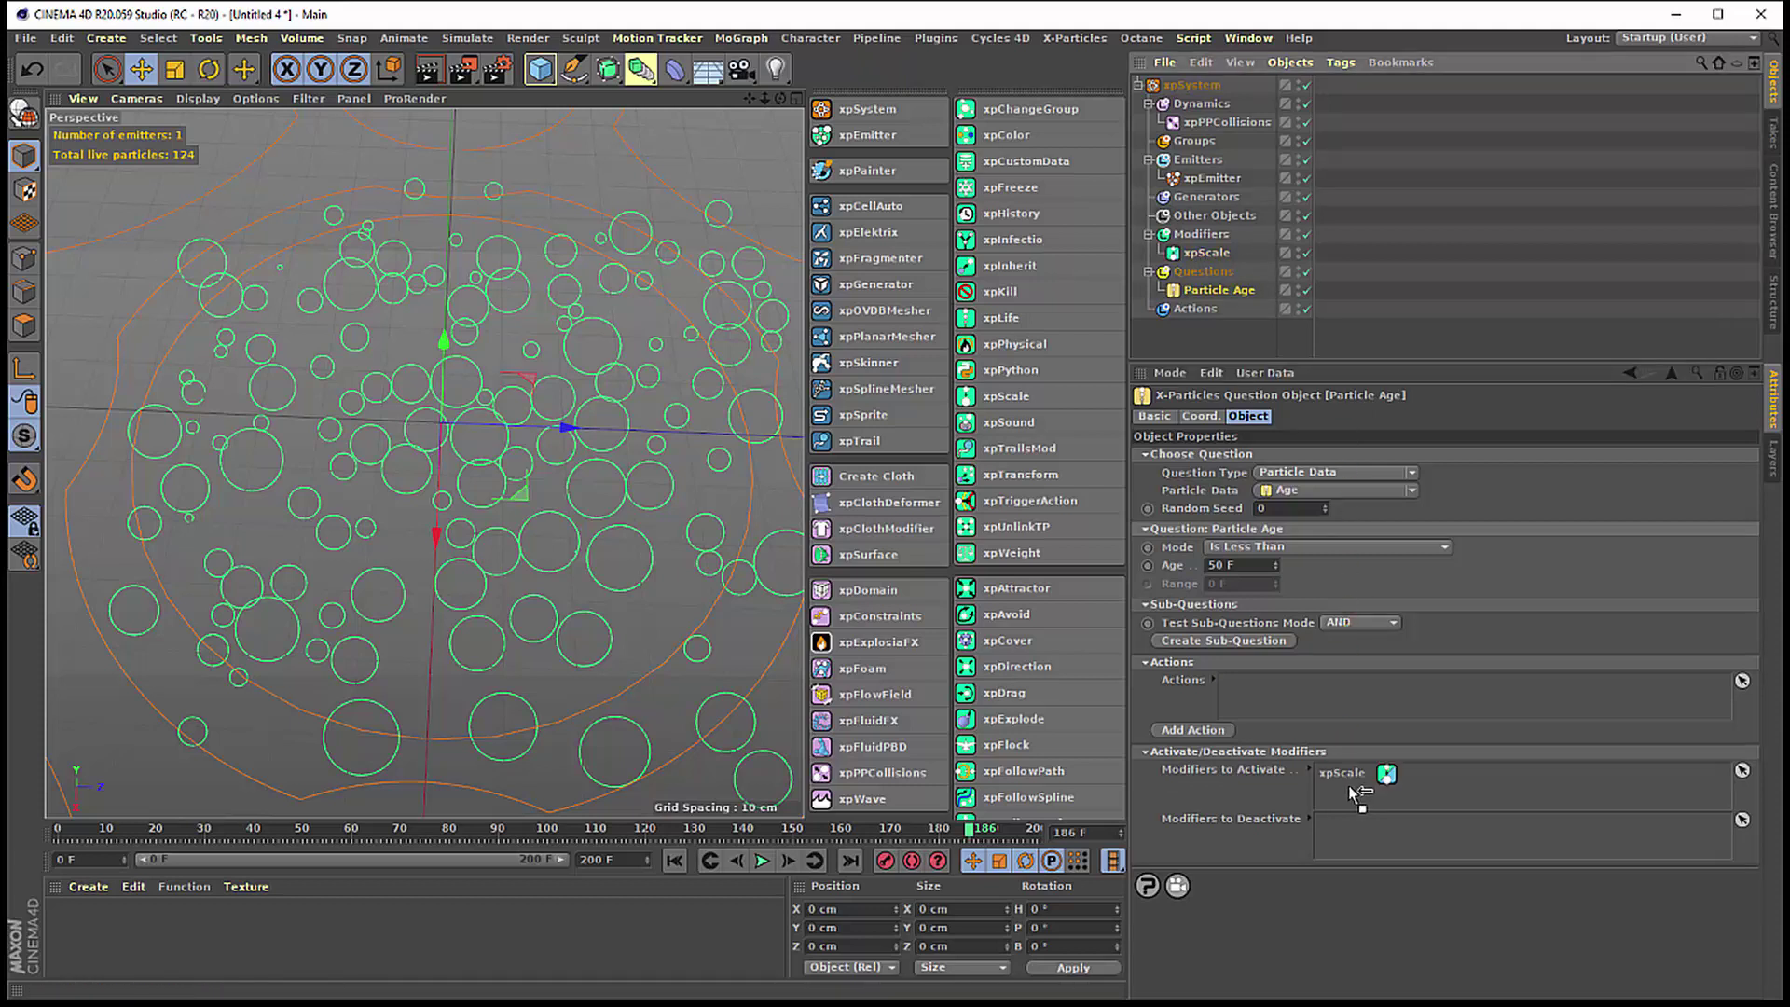
pyautogui.doubleClick(1209, 254)
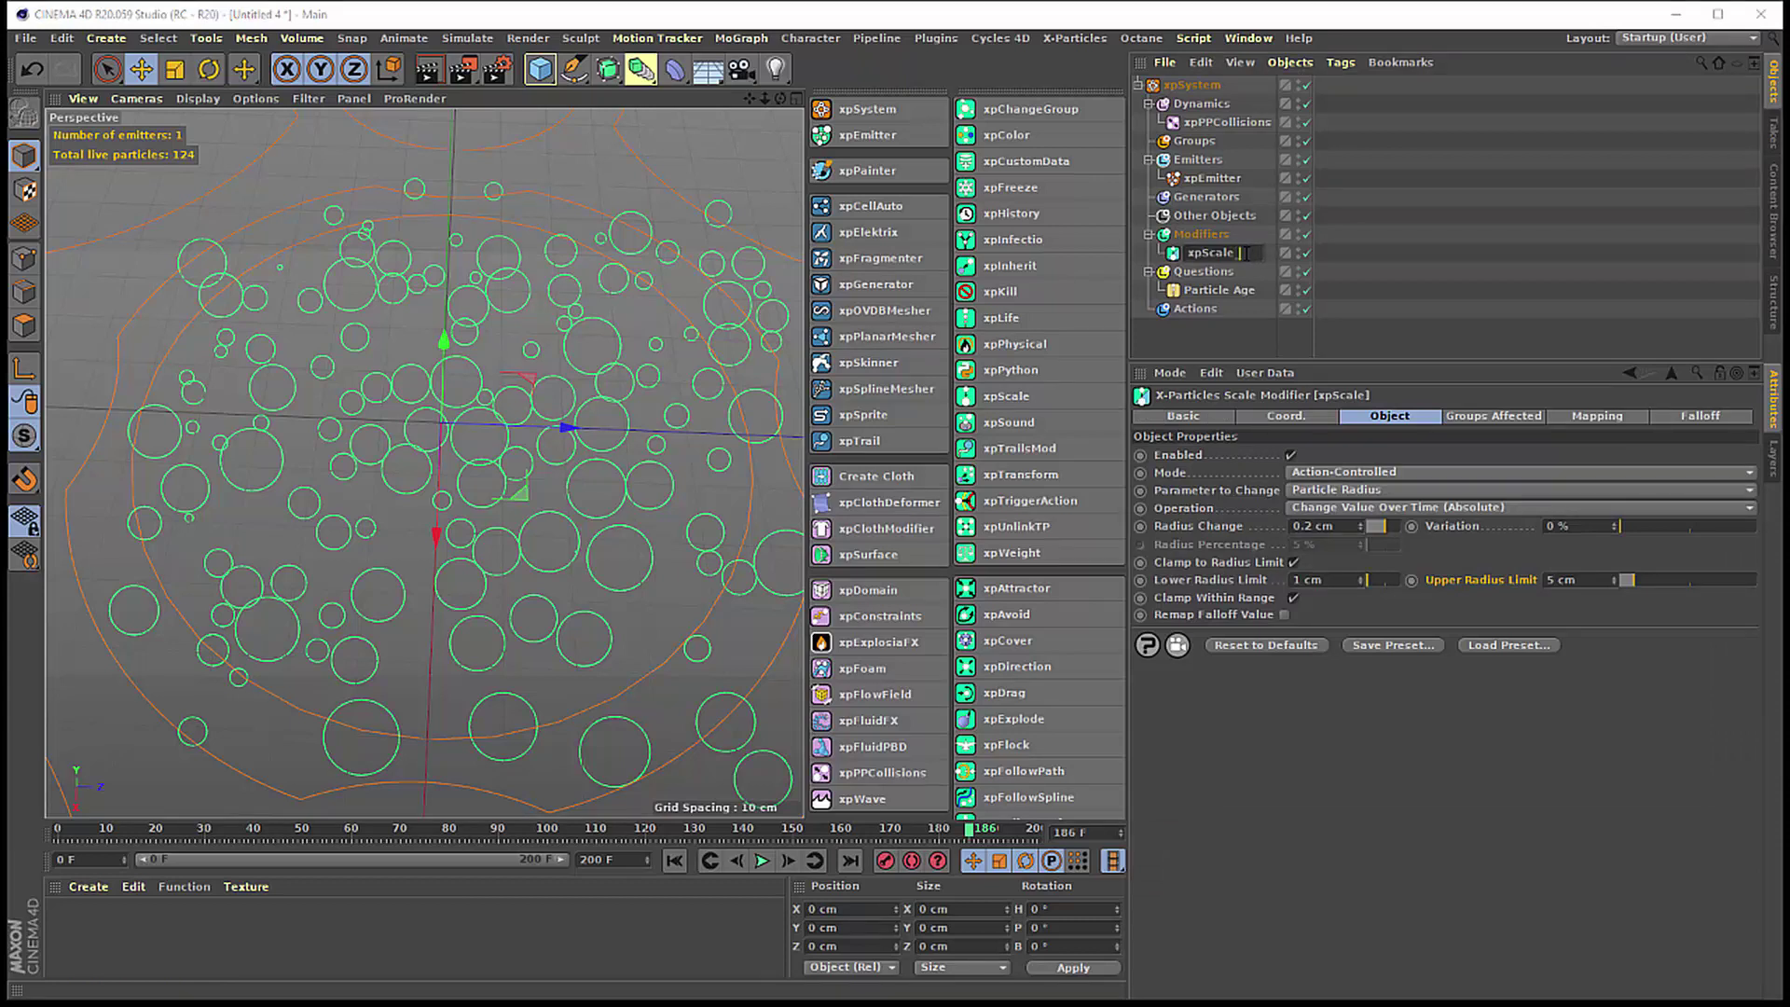
pyautogui.write('_Crow')
pyautogui.press('Return')
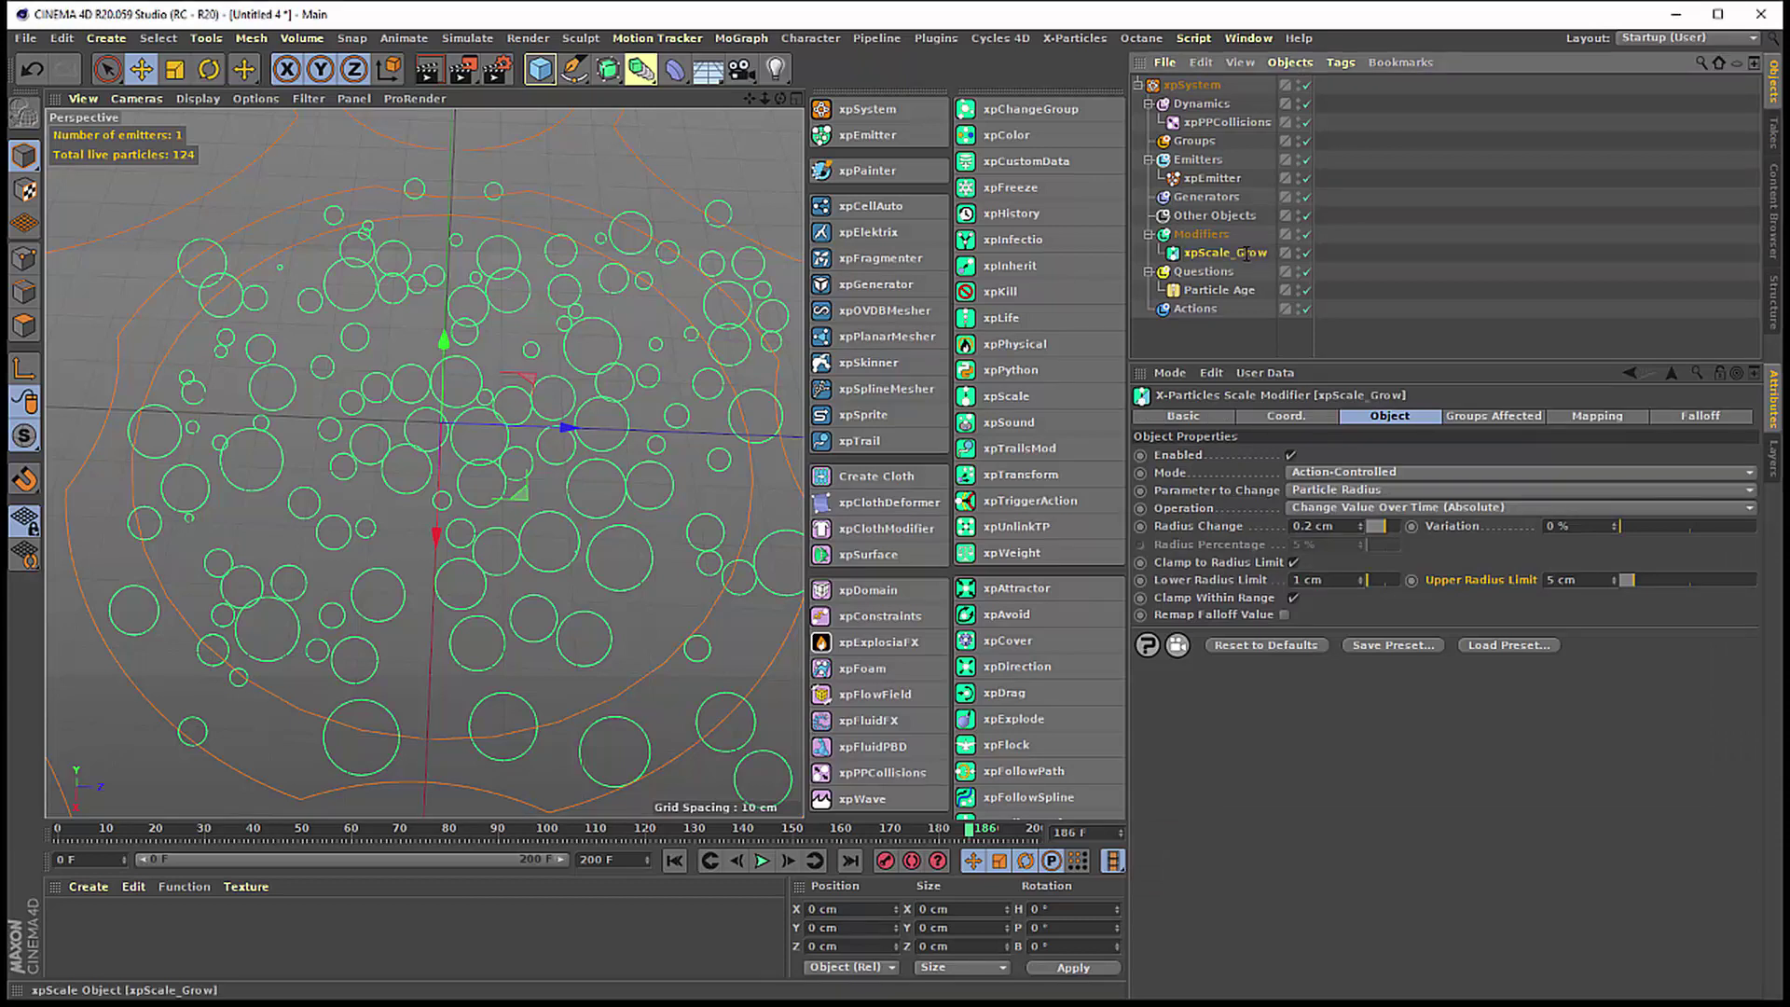
# - Confirm the 50 F age threshold and replay the simulation from frame 0
pyautogui.click(1209, 294)
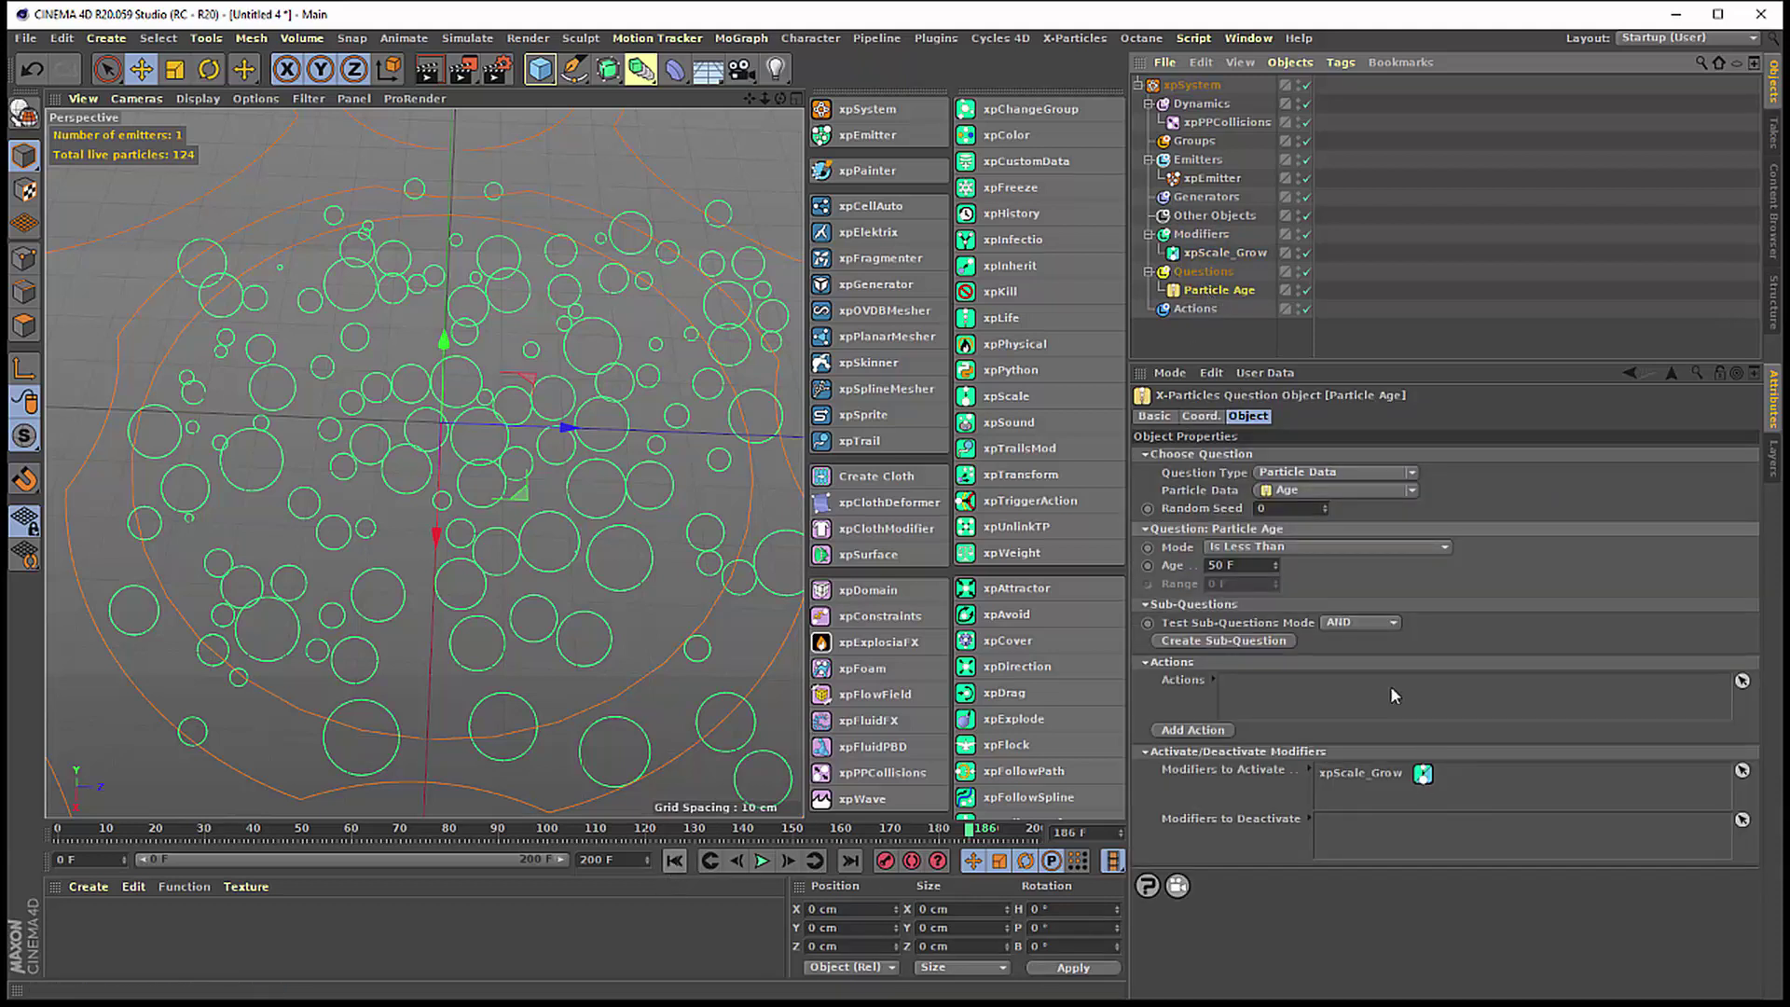
pyautogui.click(1243, 564)
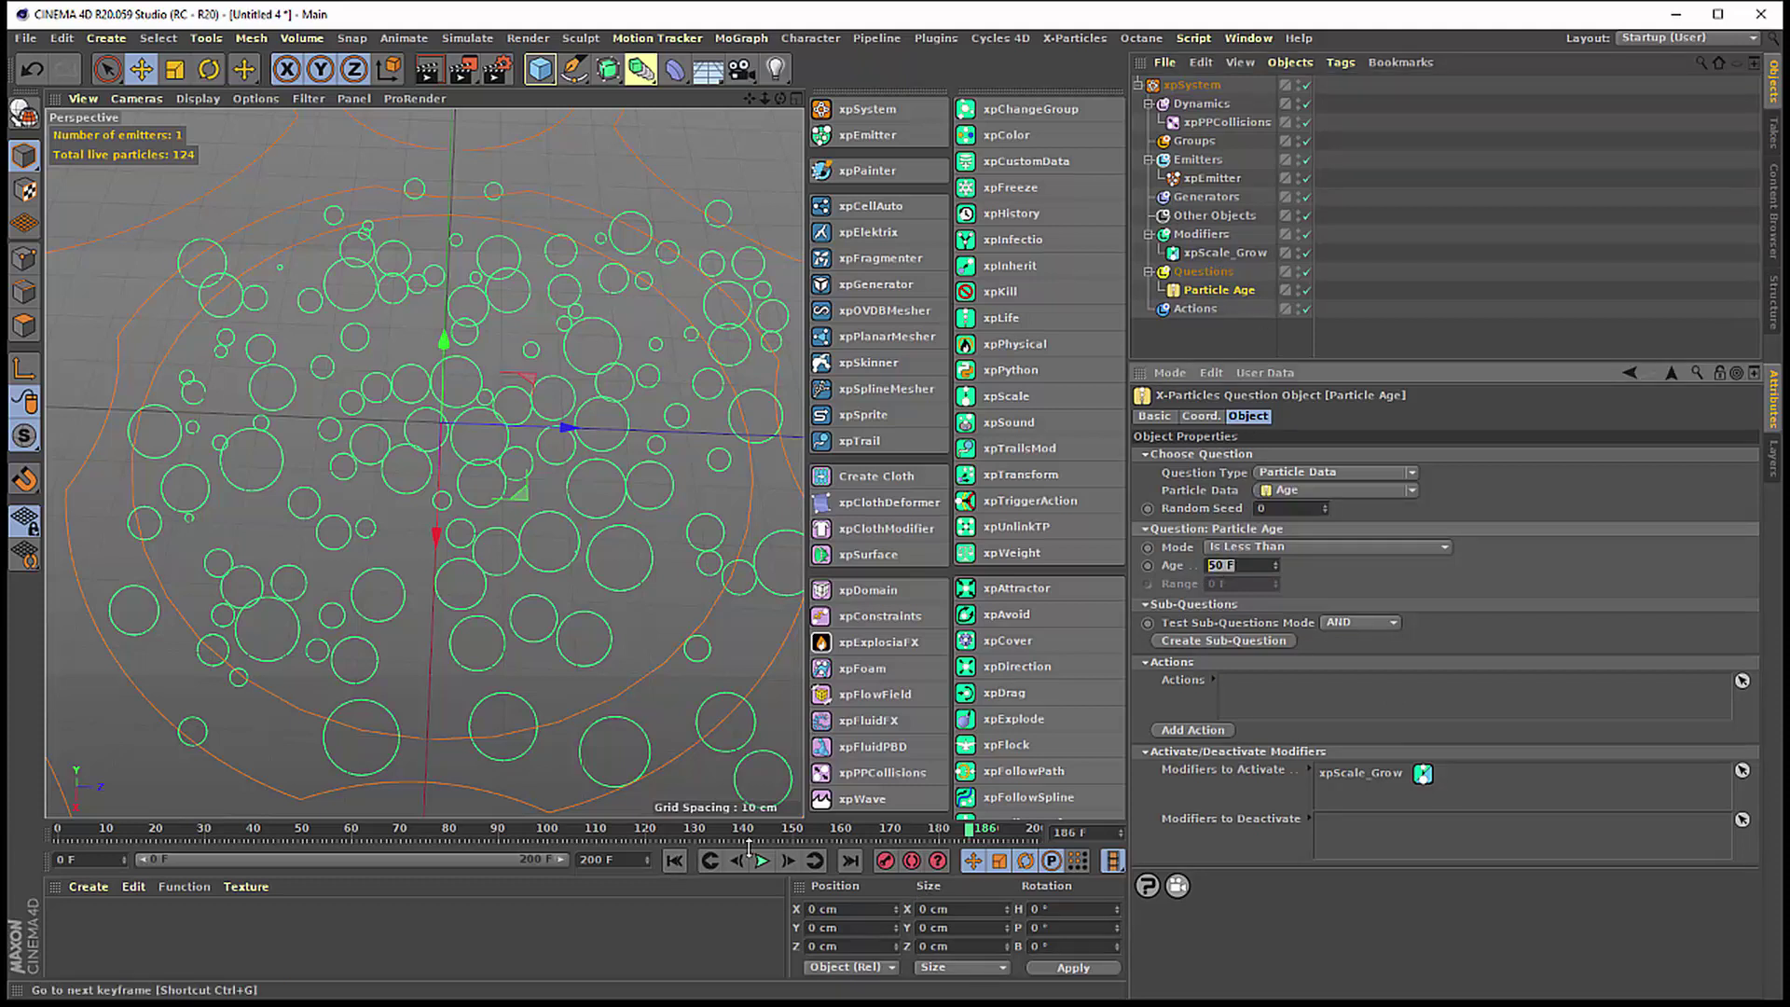
pyautogui.click(674, 859)
pyautogui.click(760, 860)
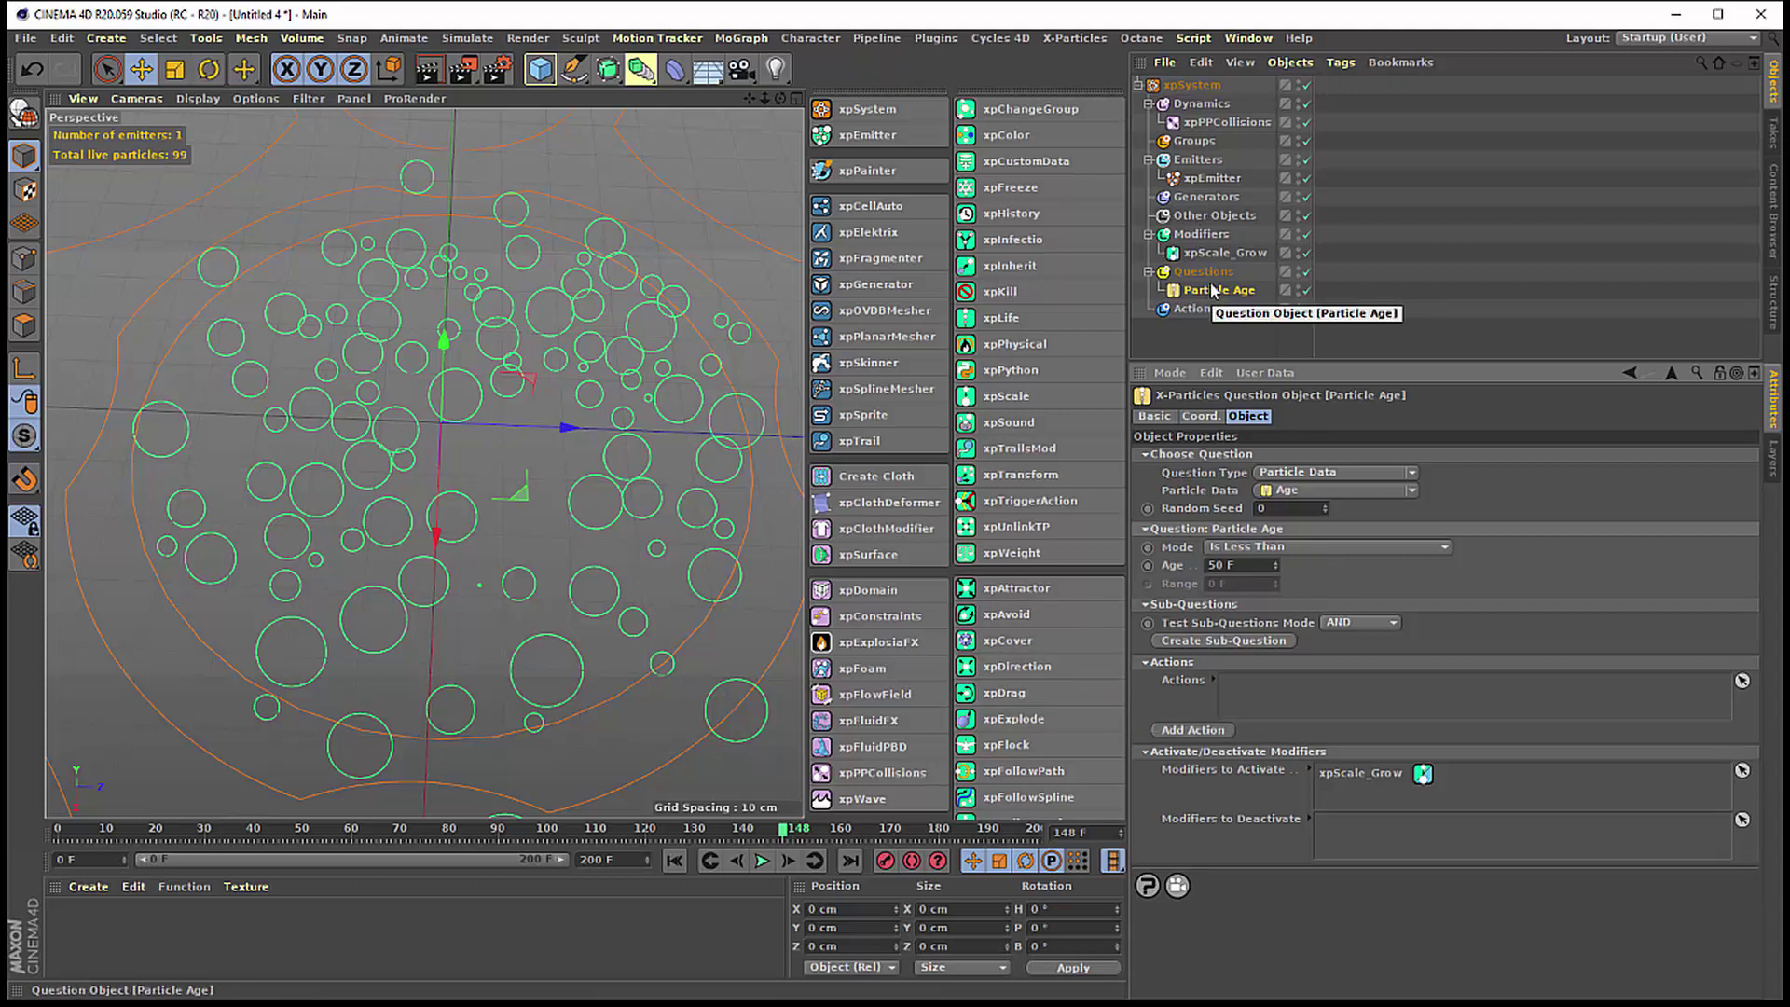
# - Add a new xpScale control modifier to the Modifiers folder and name it xpScale_die
pyautogui.click(1202, 235)
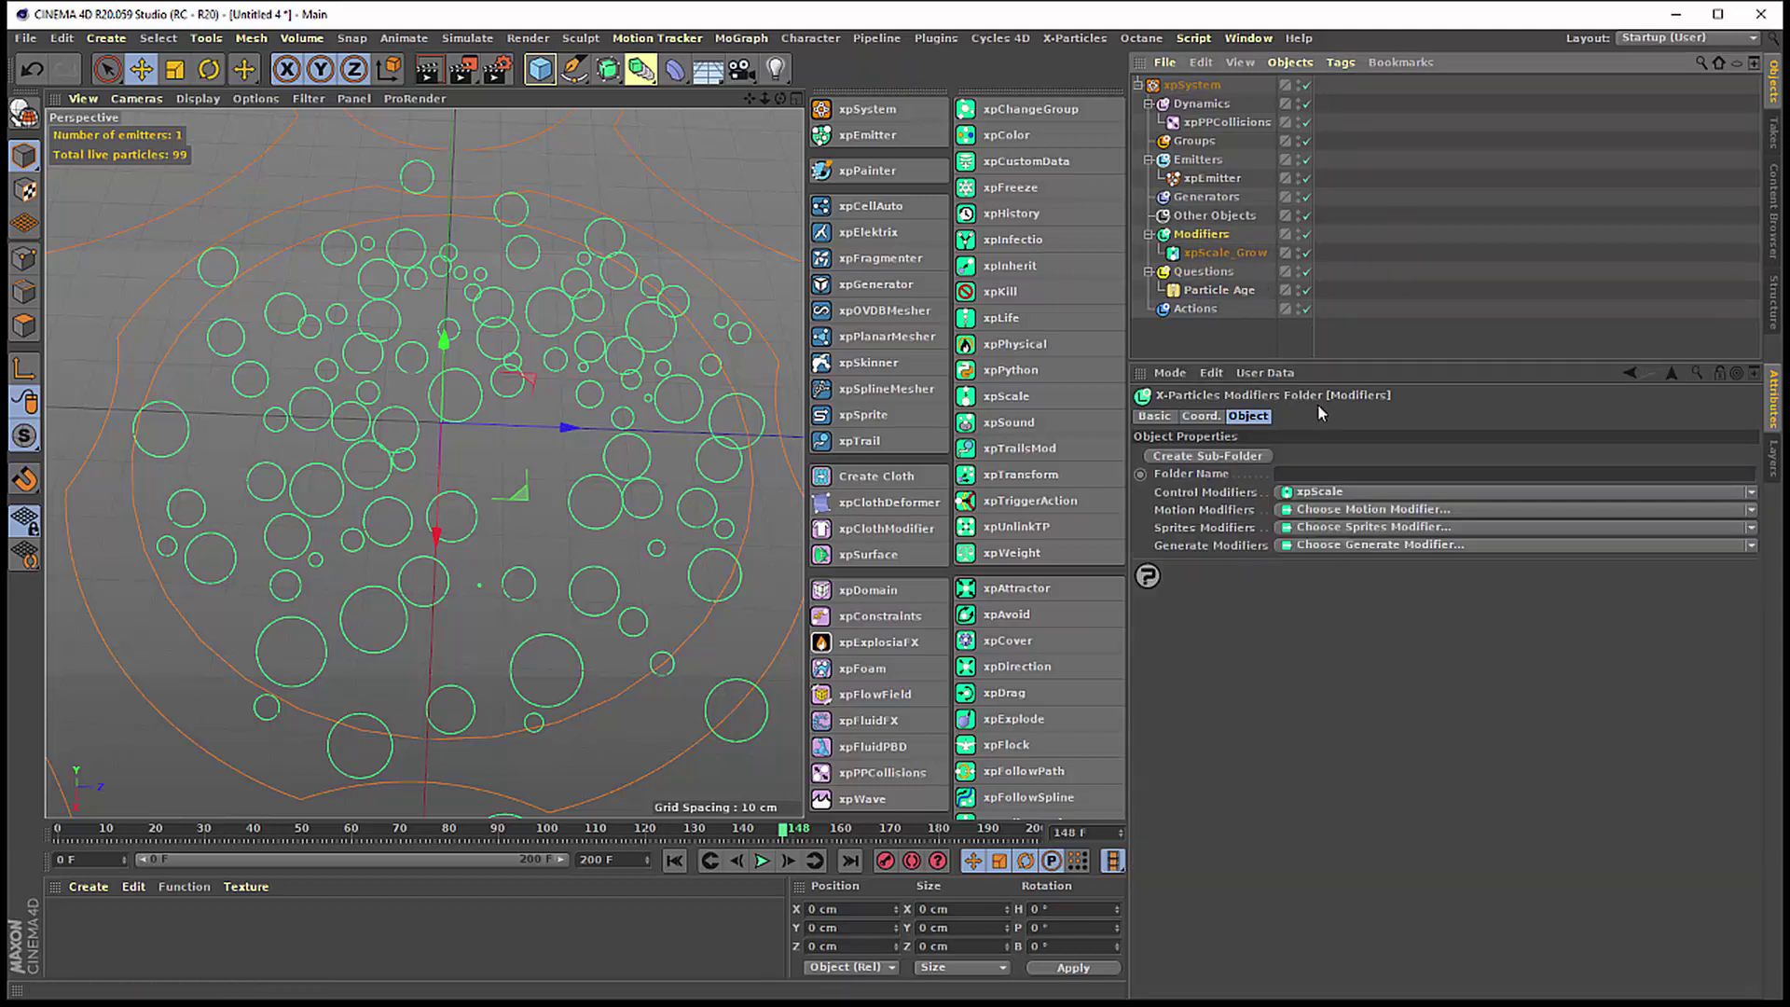
pyautogui.click(1320, 494)
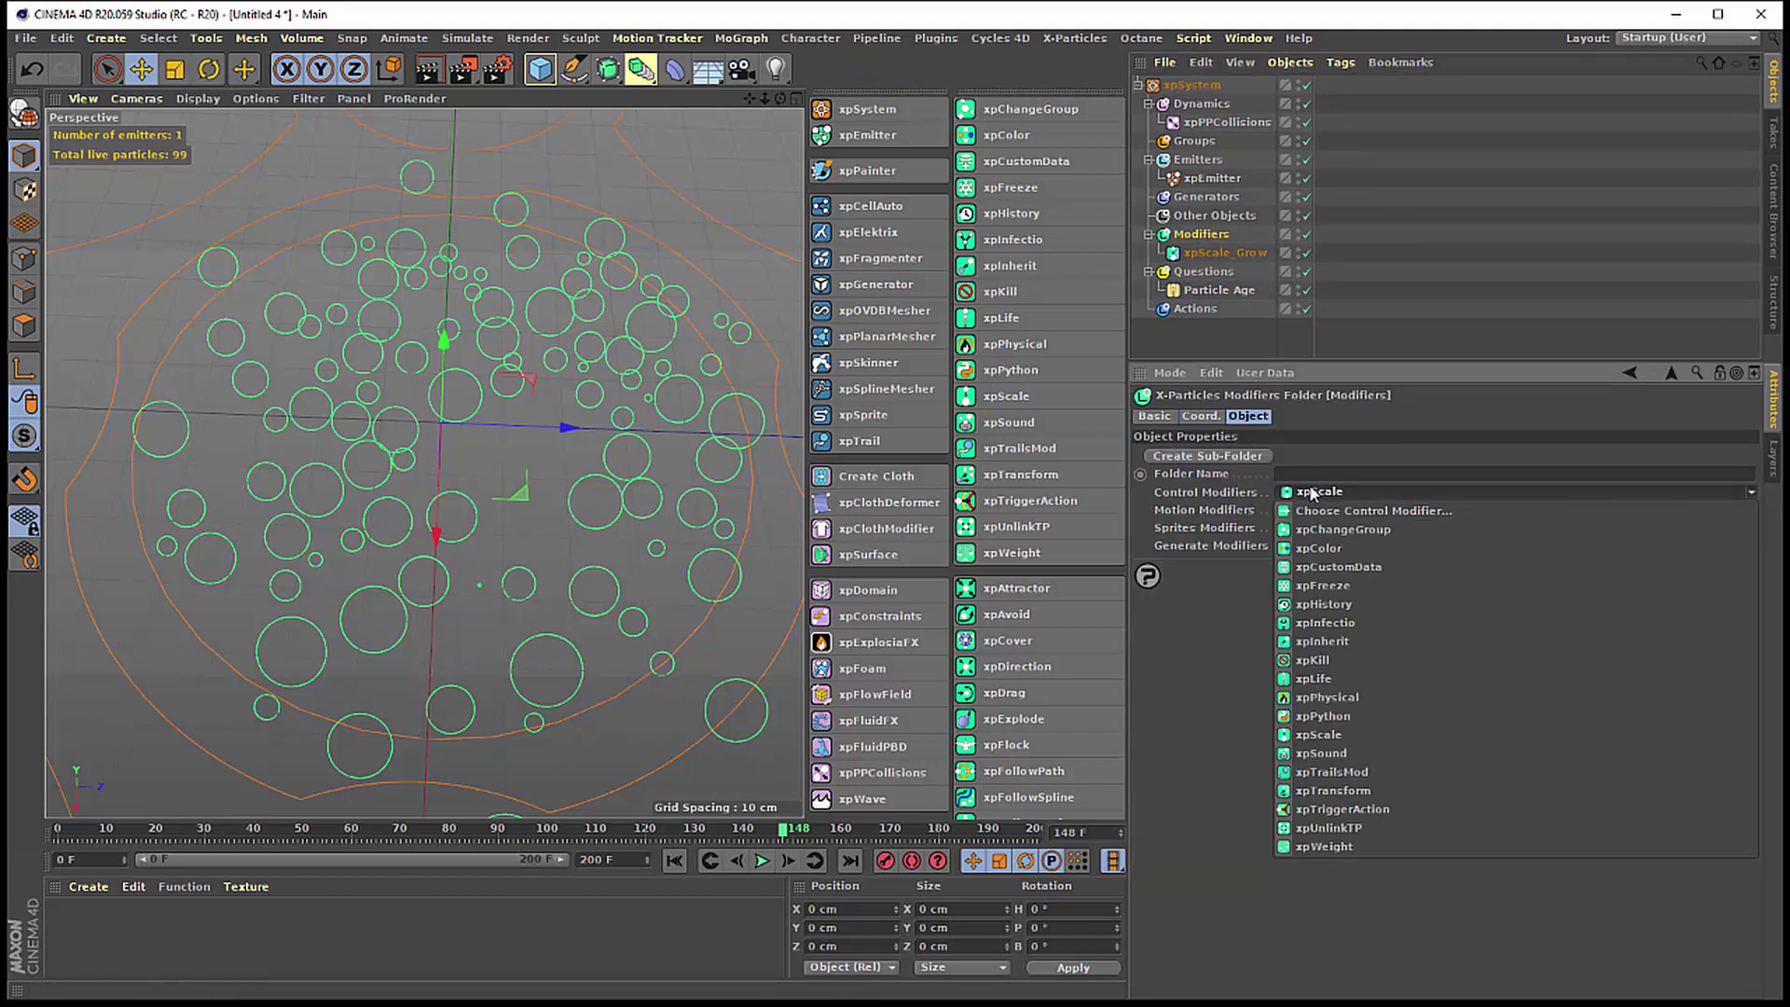
pyautogui.click(1316, 734)
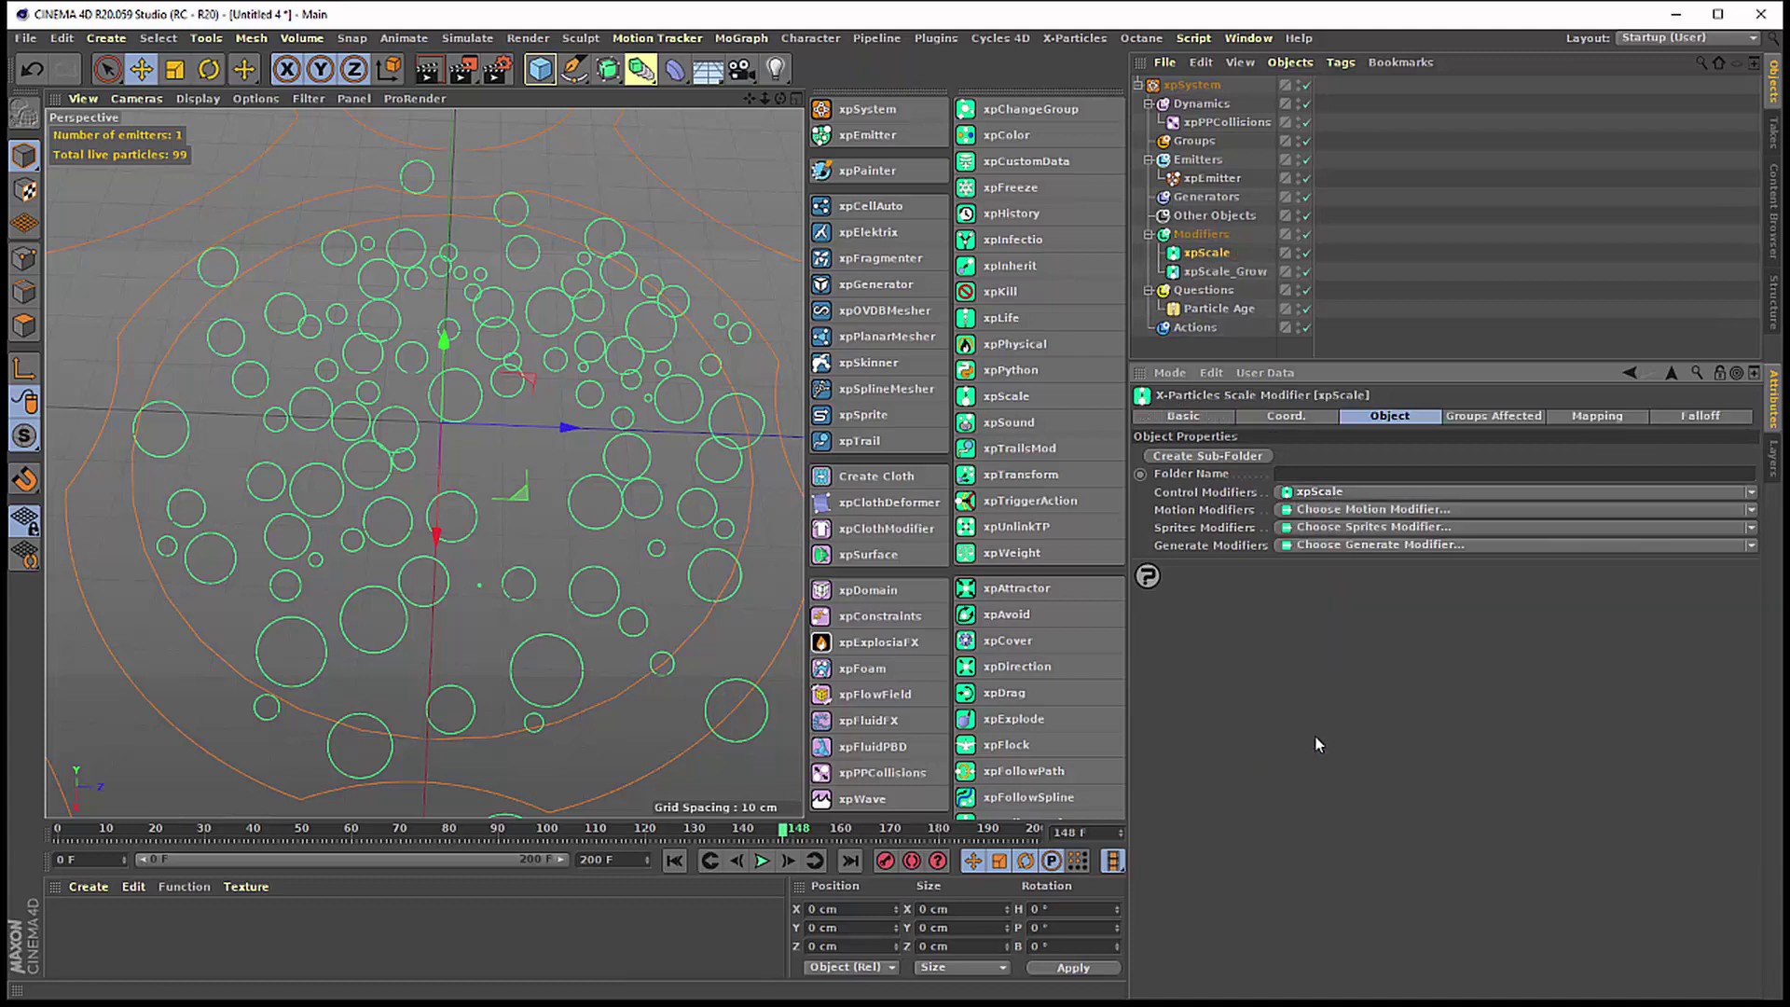
pyautogui.doubleClick(1219, 255)
pyautogui.press('Return')
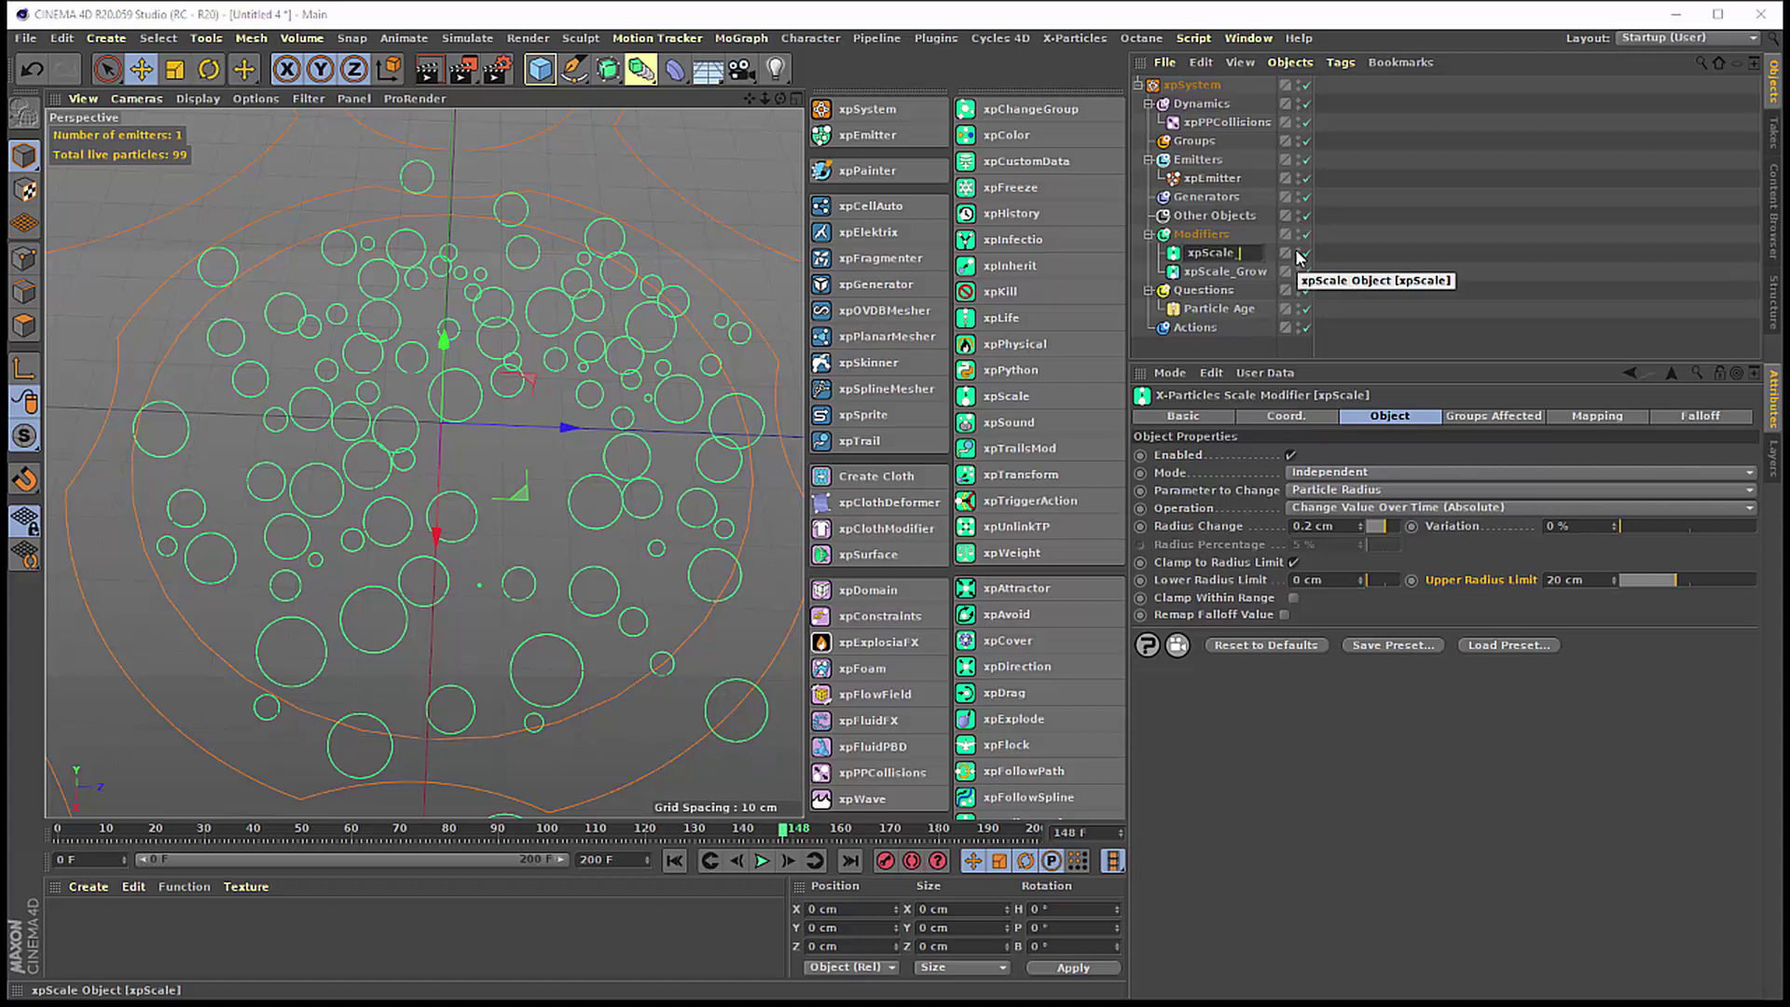
pyautogui.write('die')
pyautogui.press('Return')
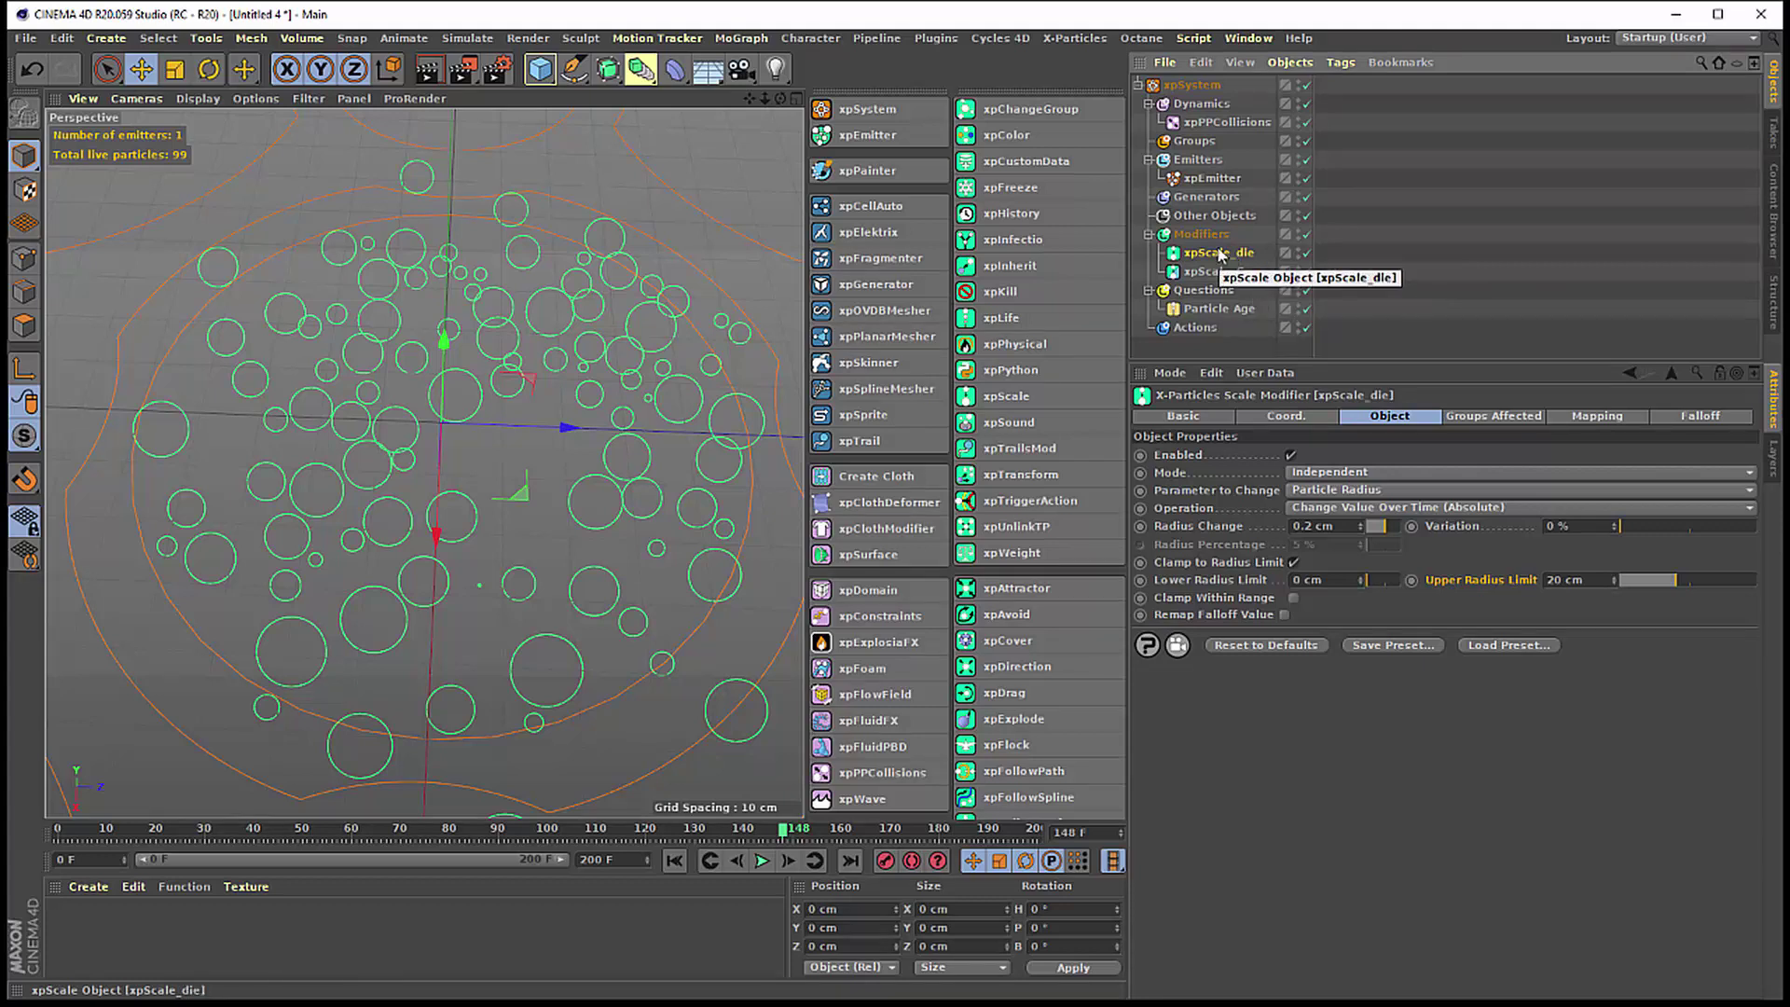
pyautogui.click(1212, 178)
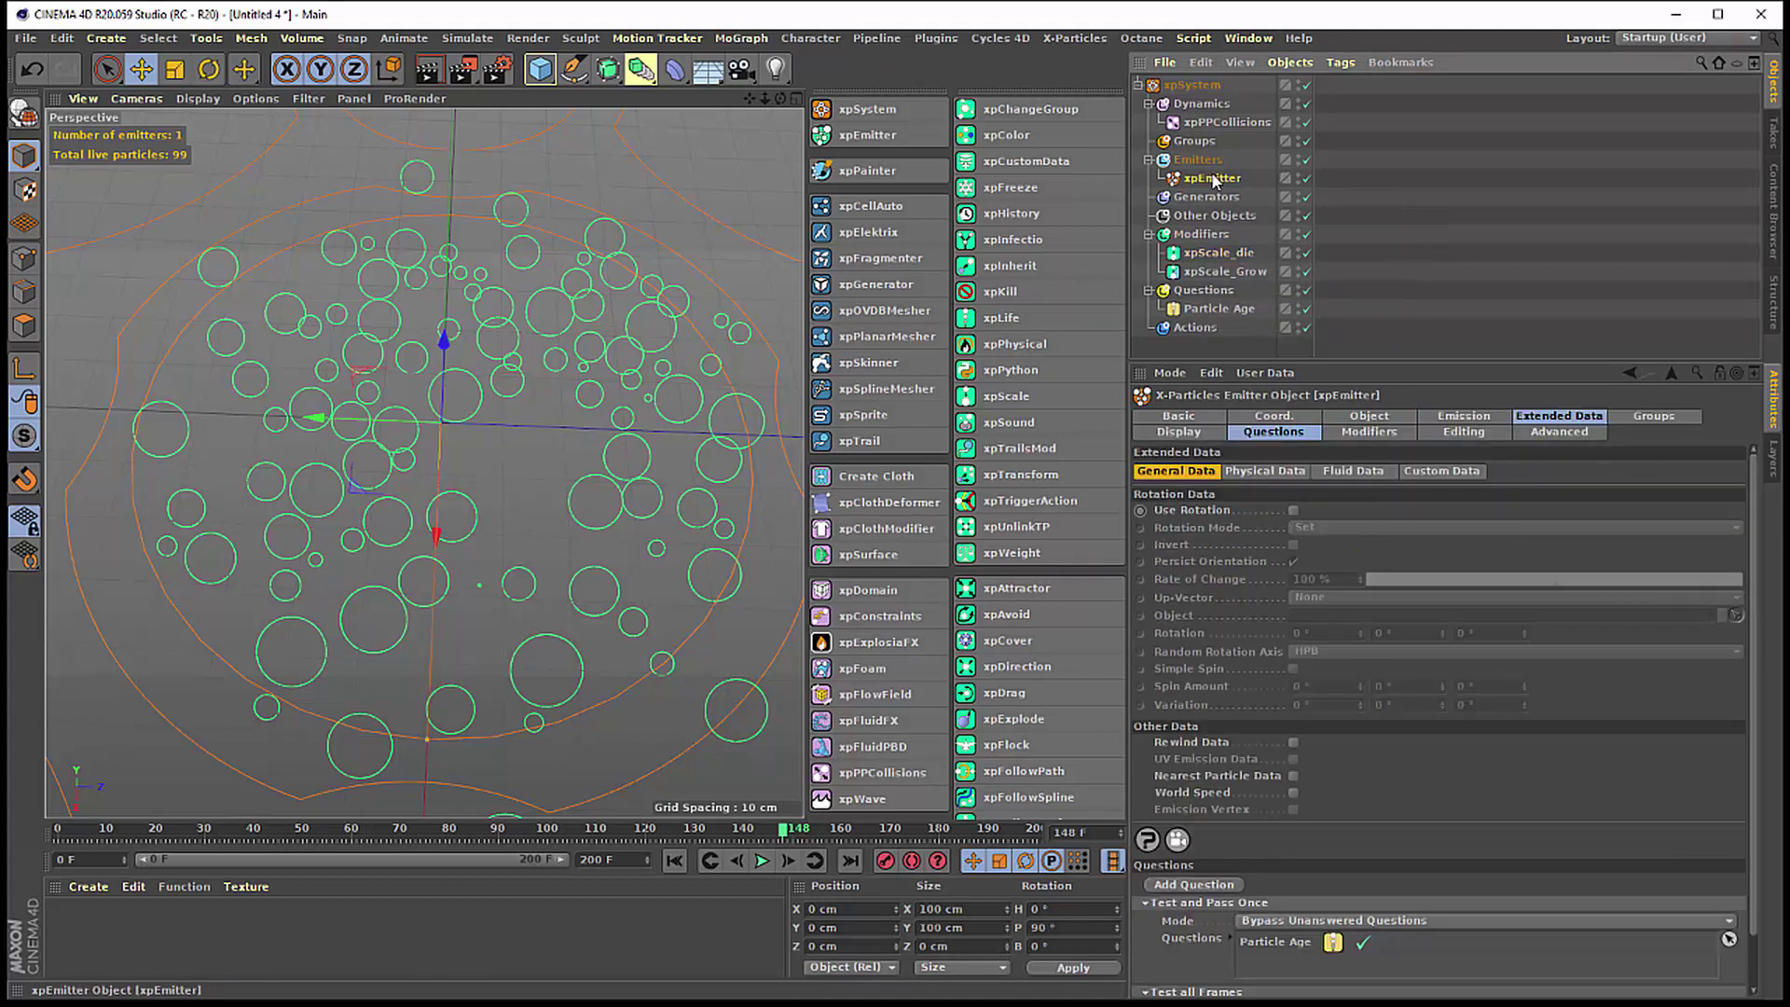
# - Add a Particle Age question for ages over 120 frames that activates xpScale_die
pyautogui.click(1254, 432)
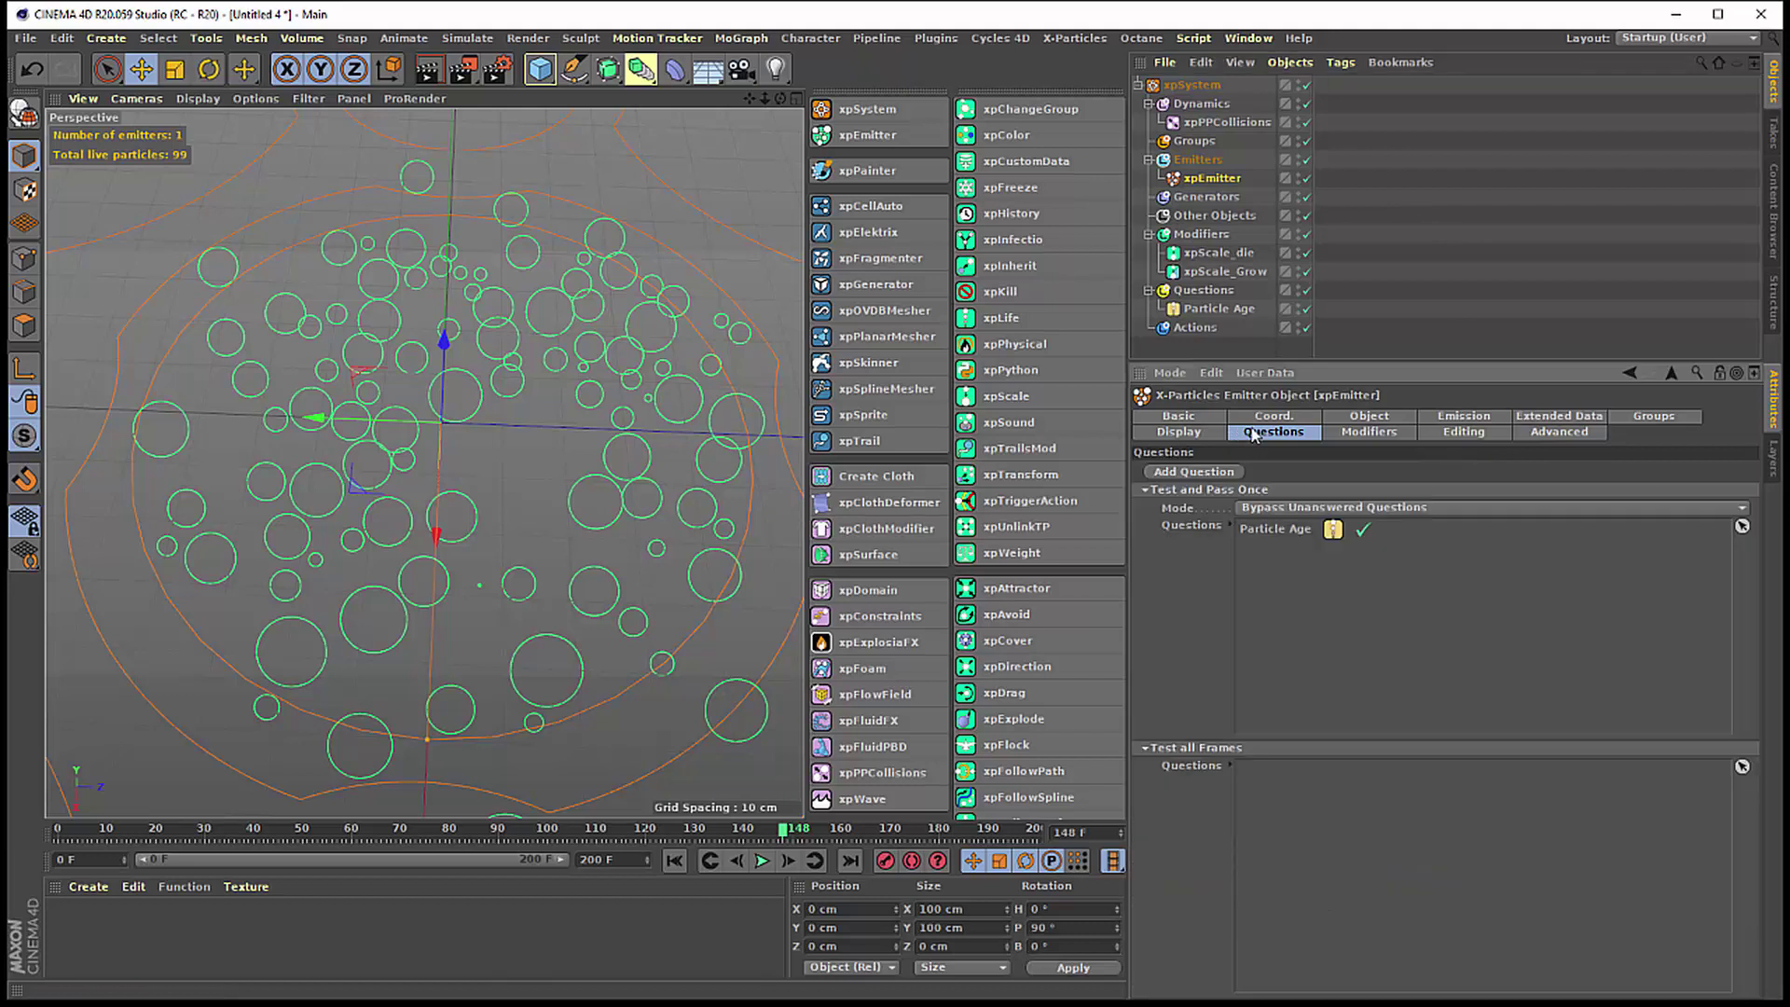
pyautogui.click(1188, 472)
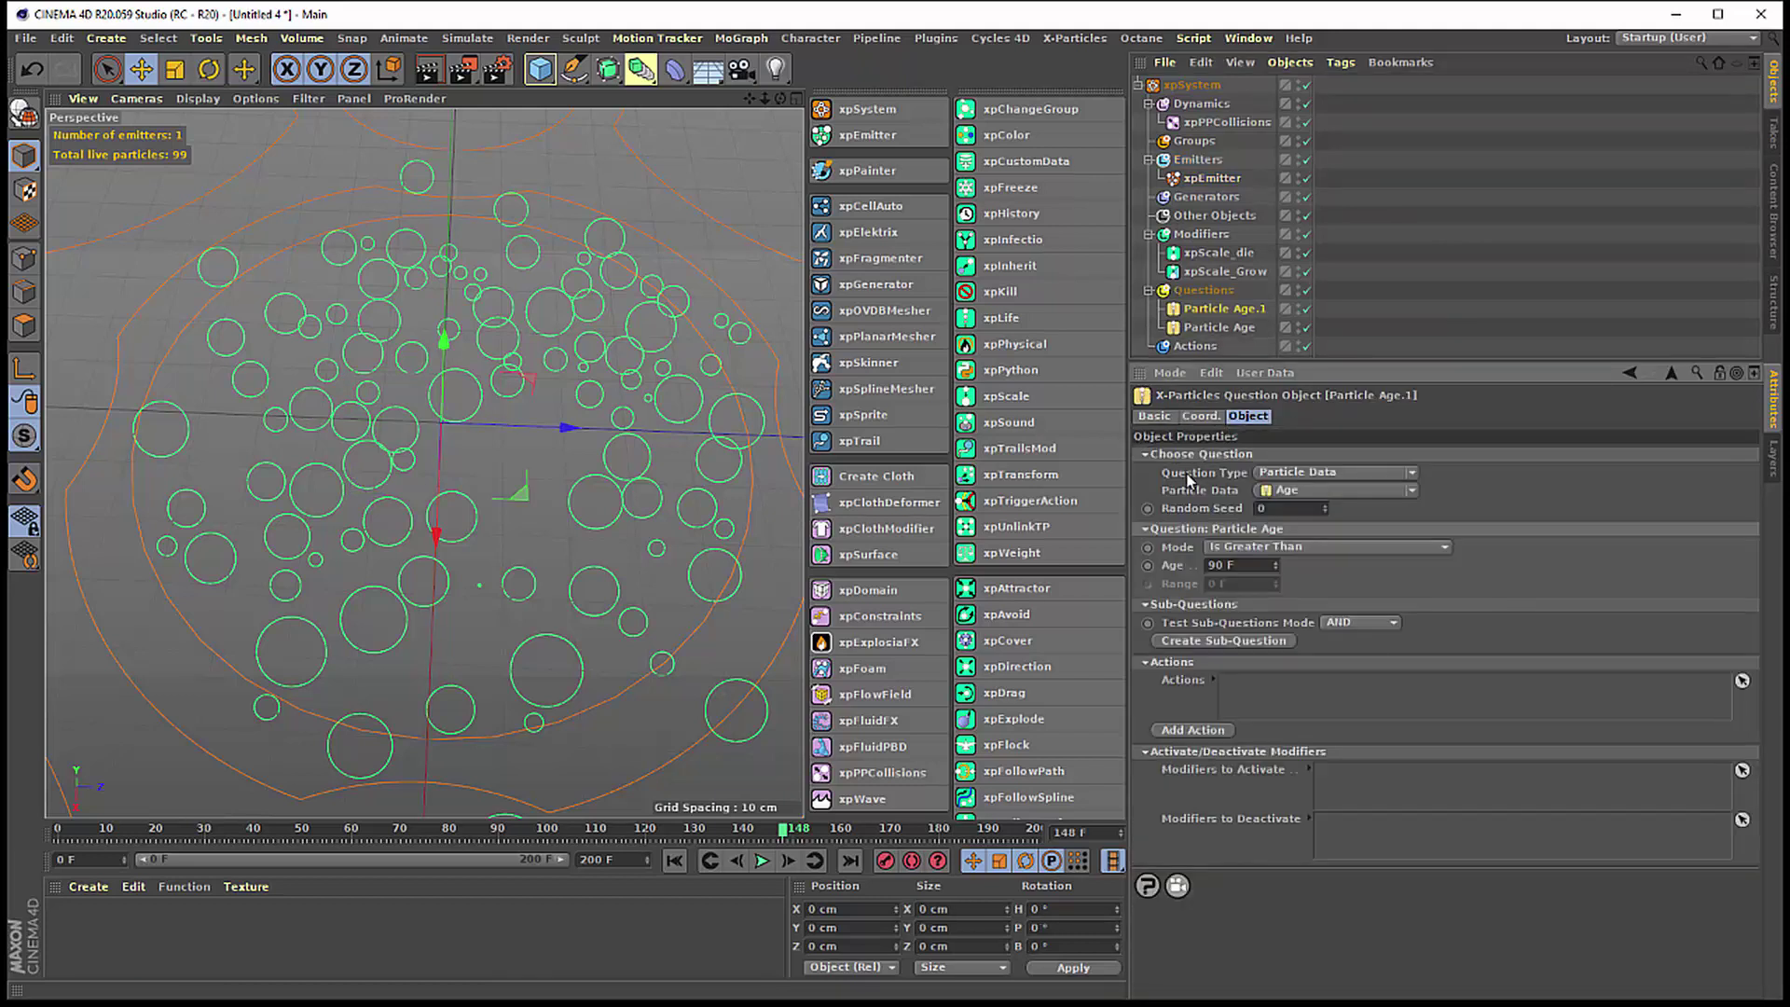
pyautogui.click(1281, 494)
pyautogui.click(1268, 504)
pyautogui.doubleClick(1219, 563)
pyautogui.write('120')
pyautogui.press('Return')
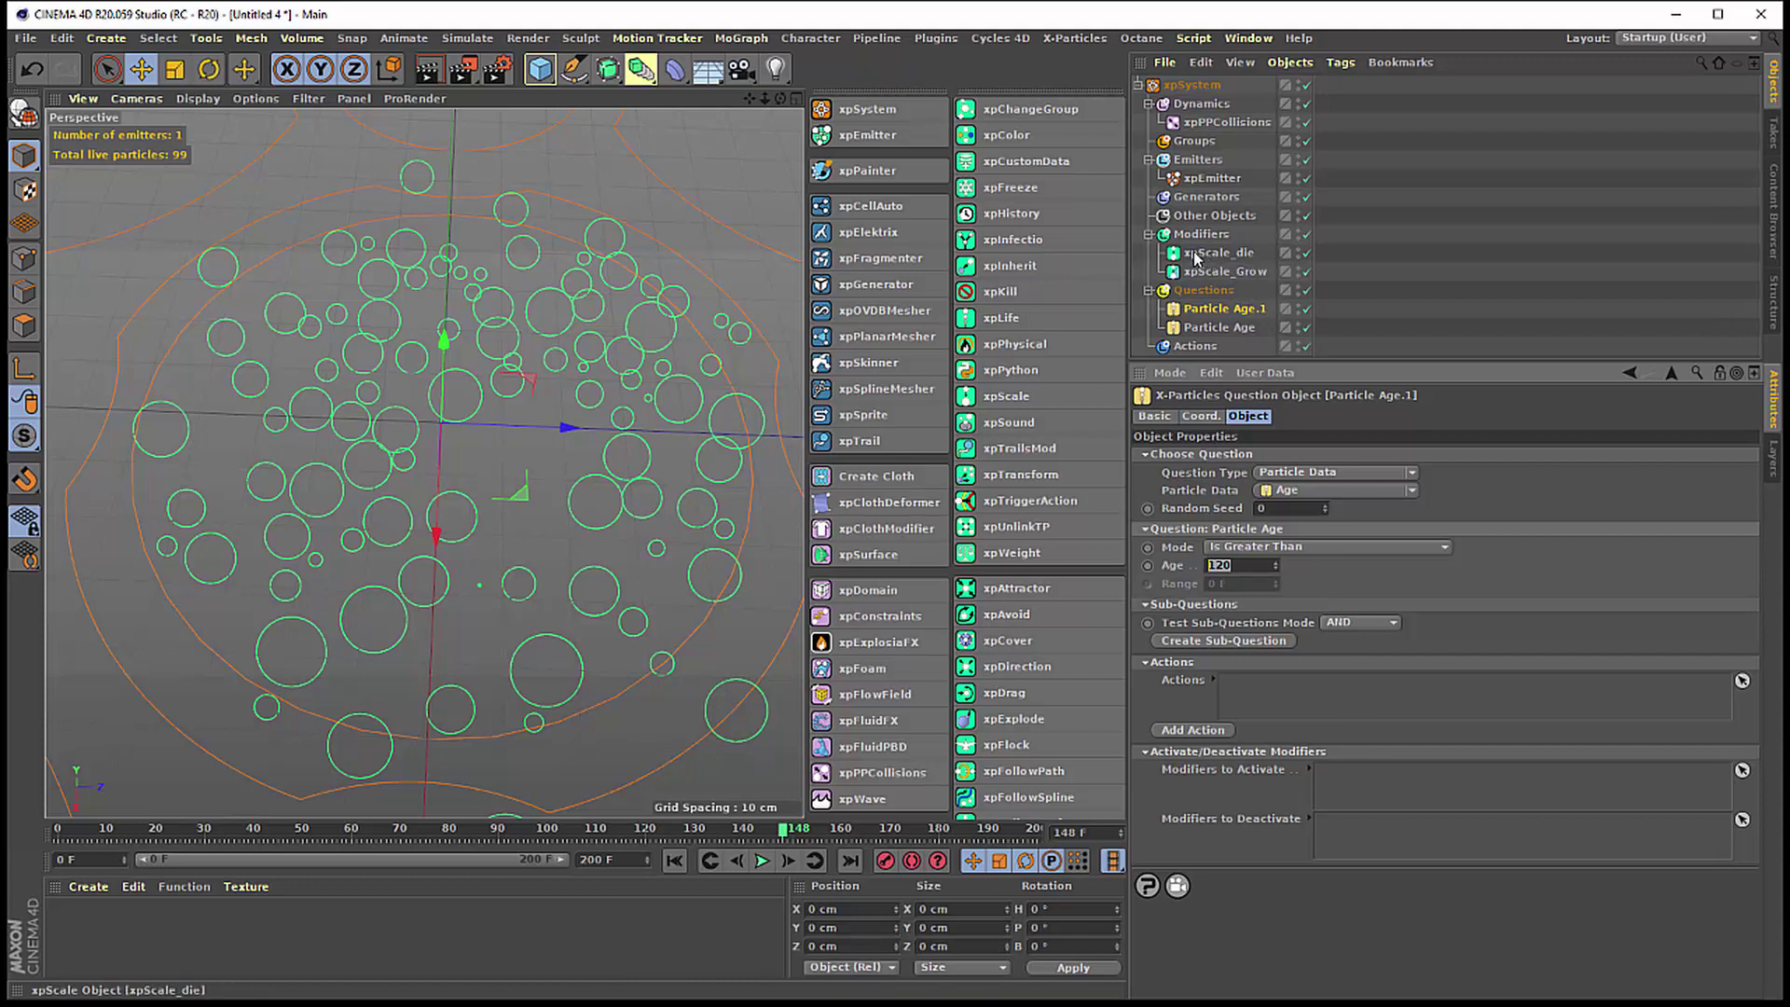
pyautogui.moveTo(1196, 258); pyautogui.dragTo(1346, 792)
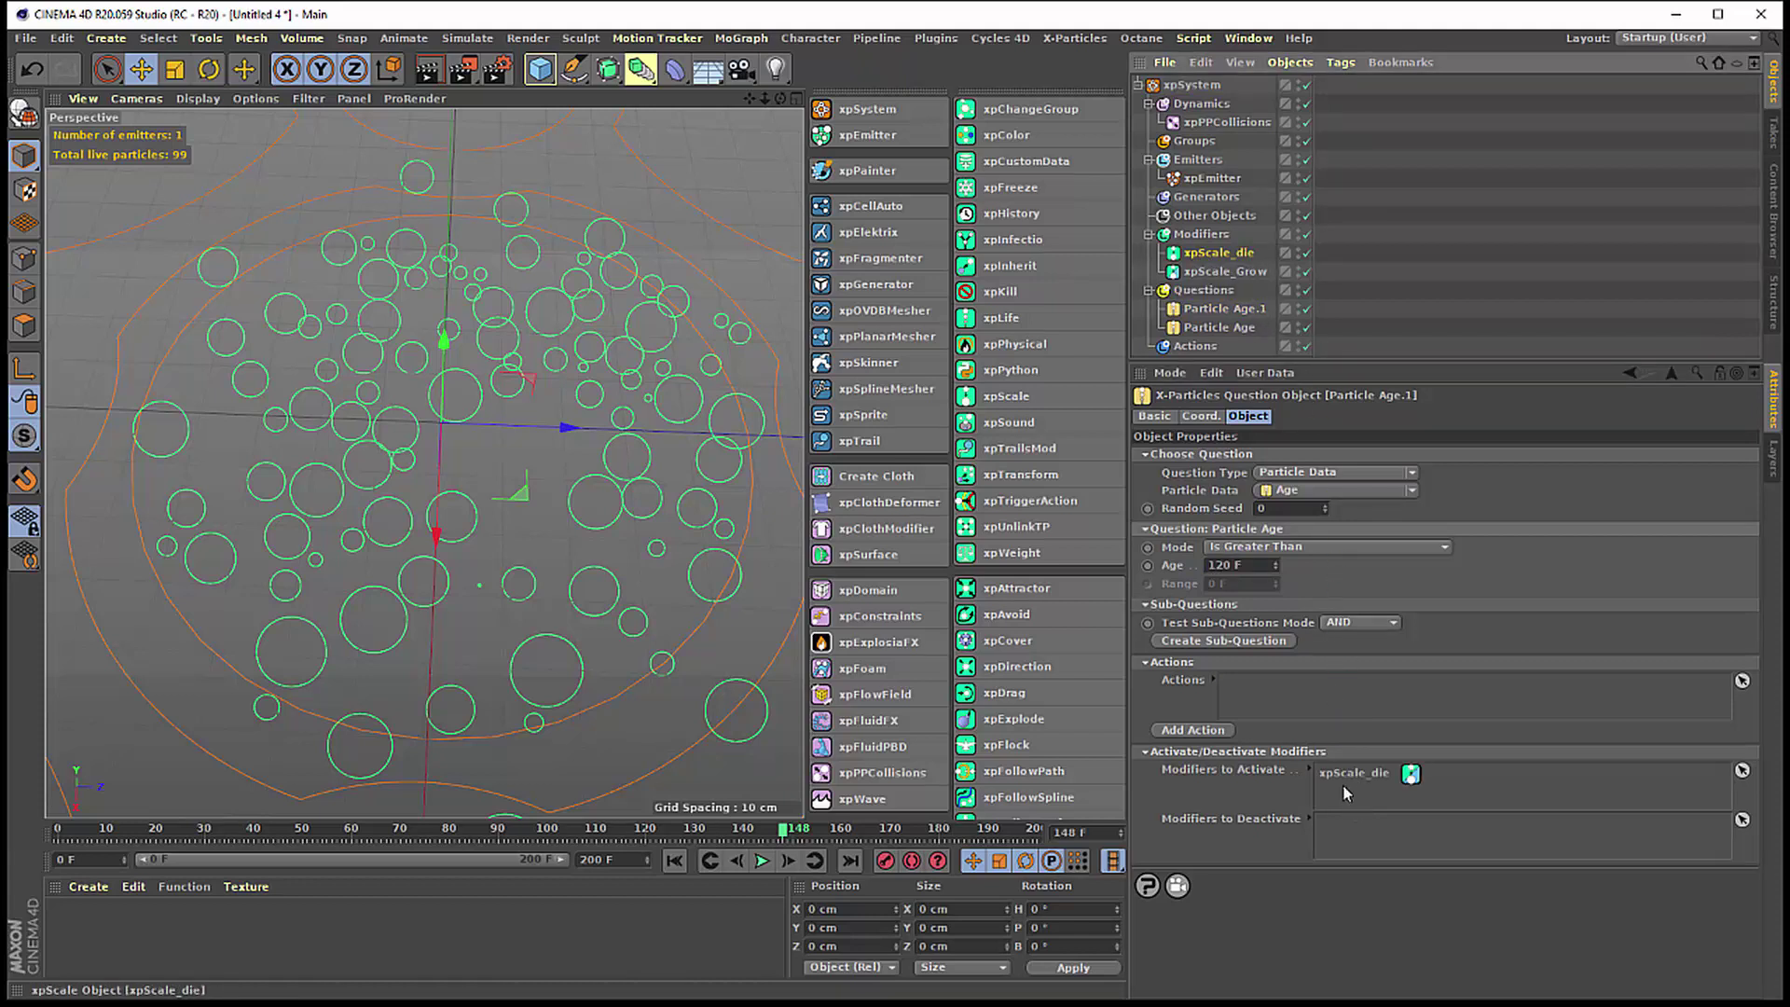
pyautogui.click(1211, 255)
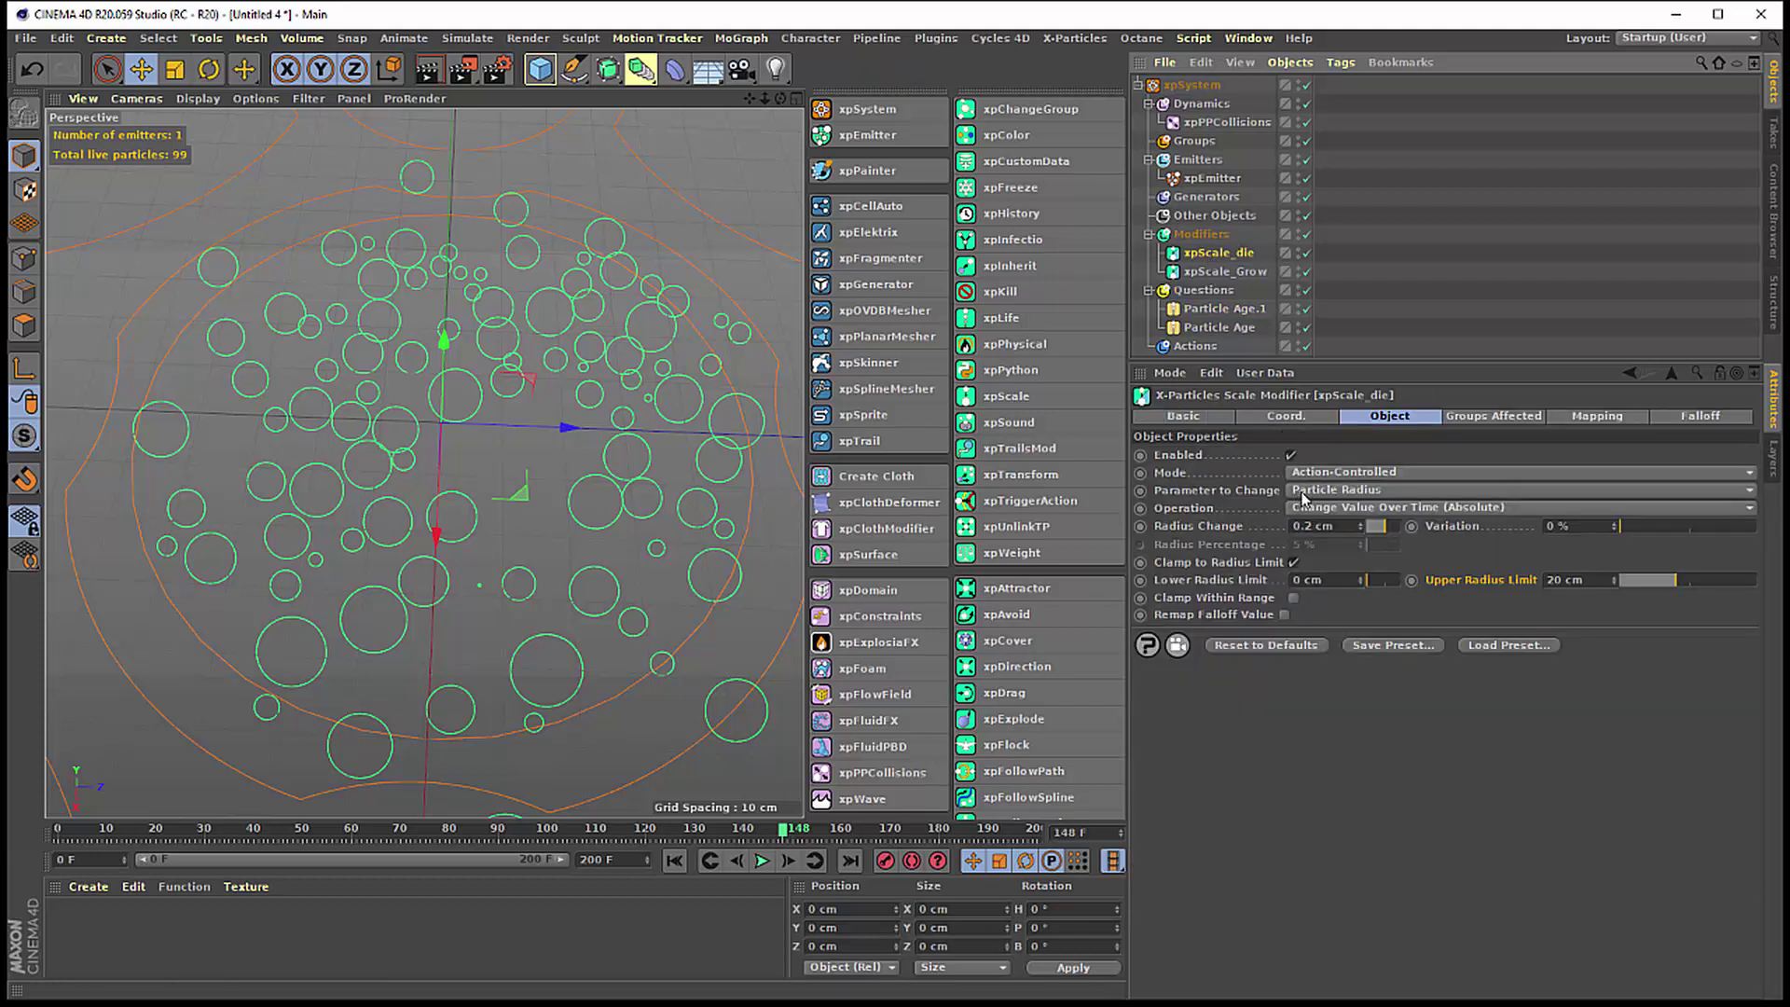
# - Set xpScale_die to change Particle Radius over time unclamped, then replay from frame 0
pyautogui.click(1342, 494)
pyautogui.click(1351, 527)
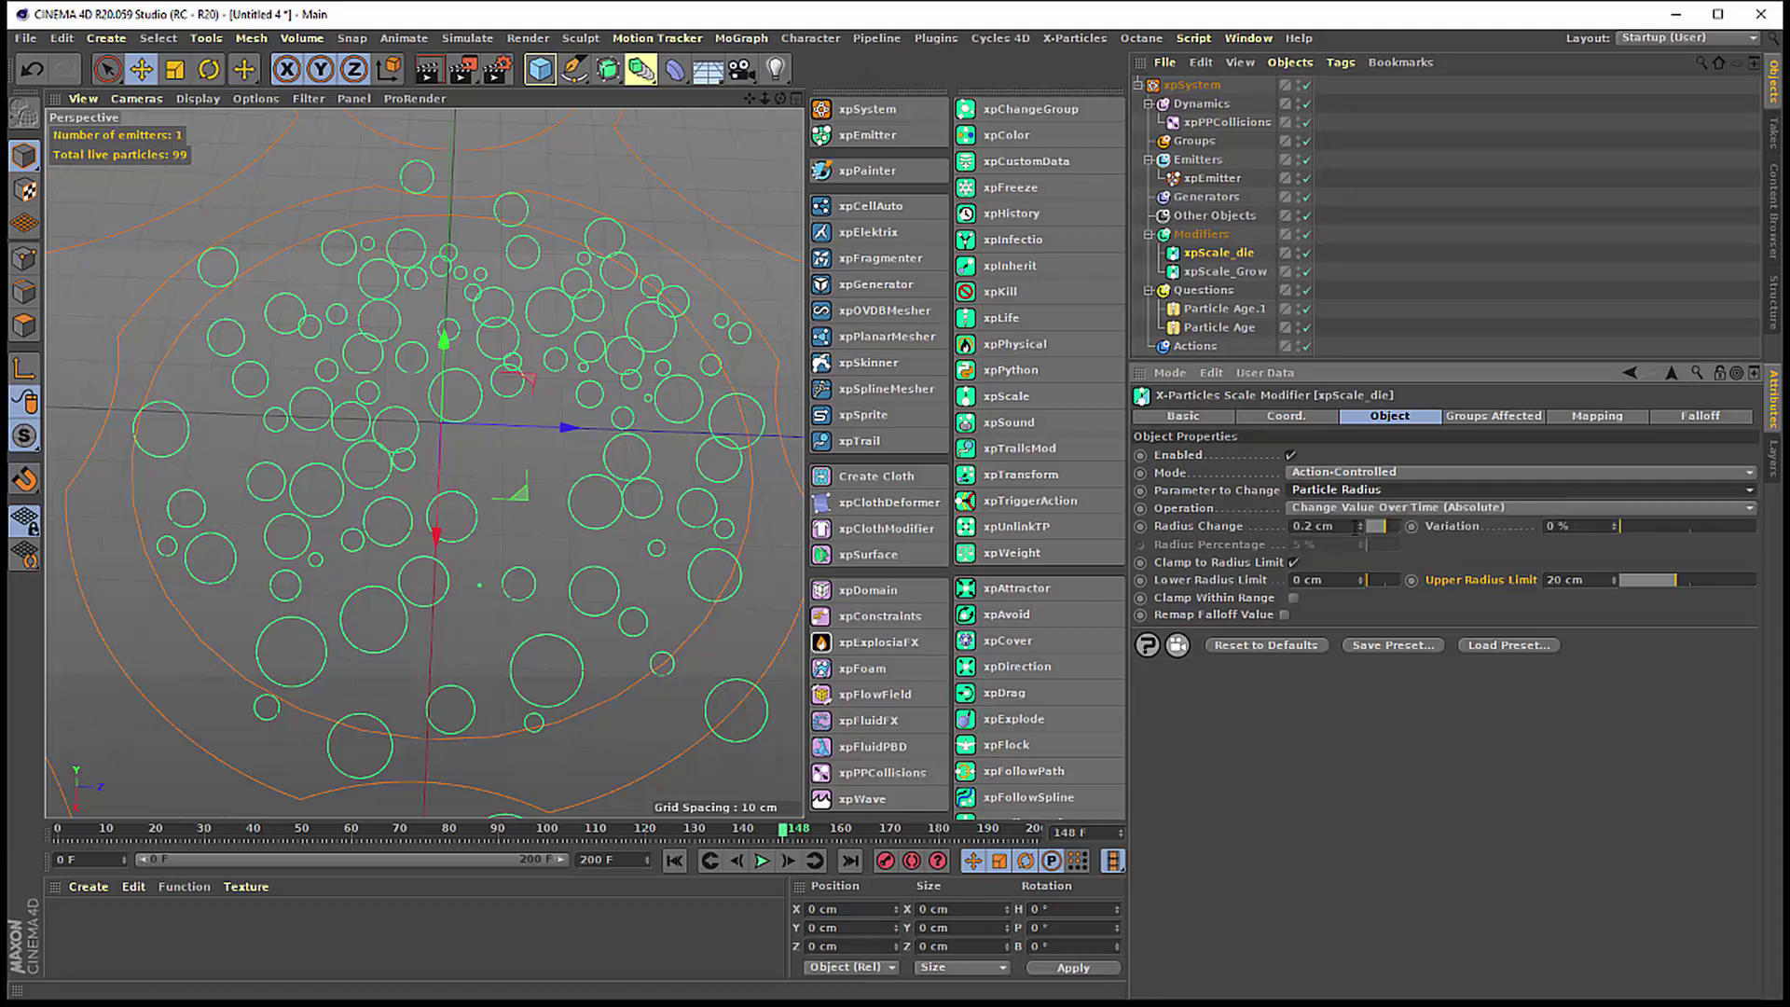
pyautogui.click(1348, 508)
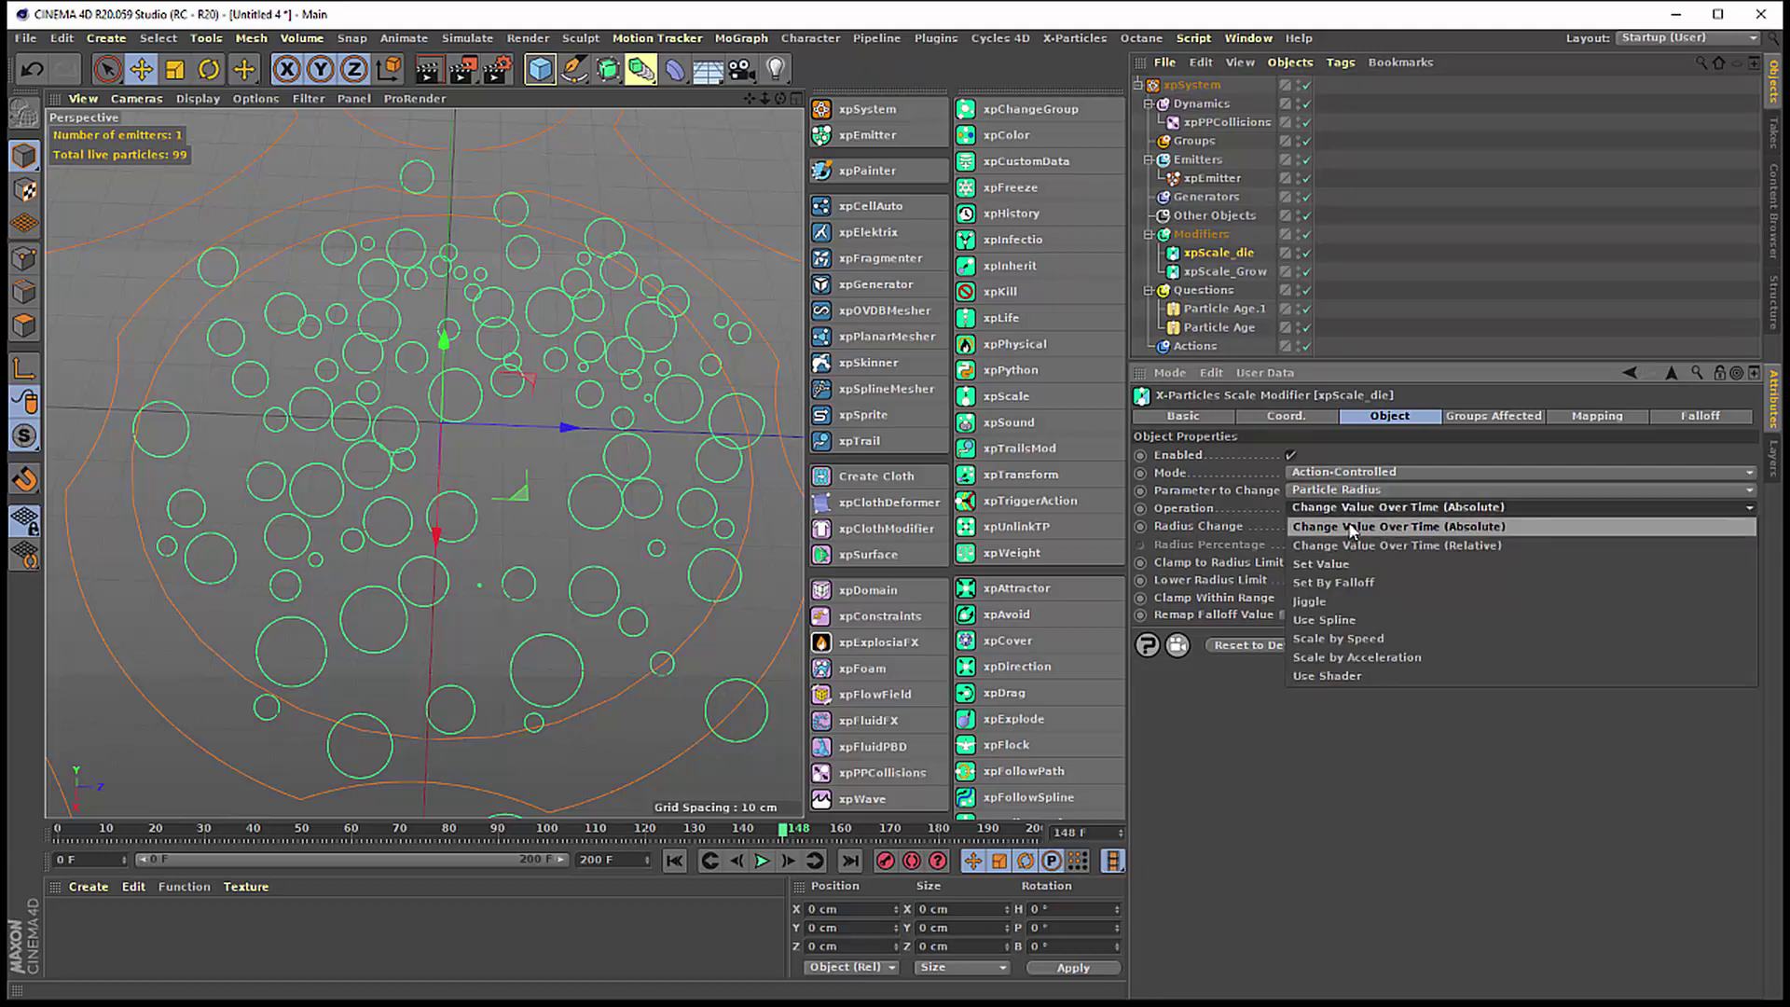
pyautogui.click(1354, 527)
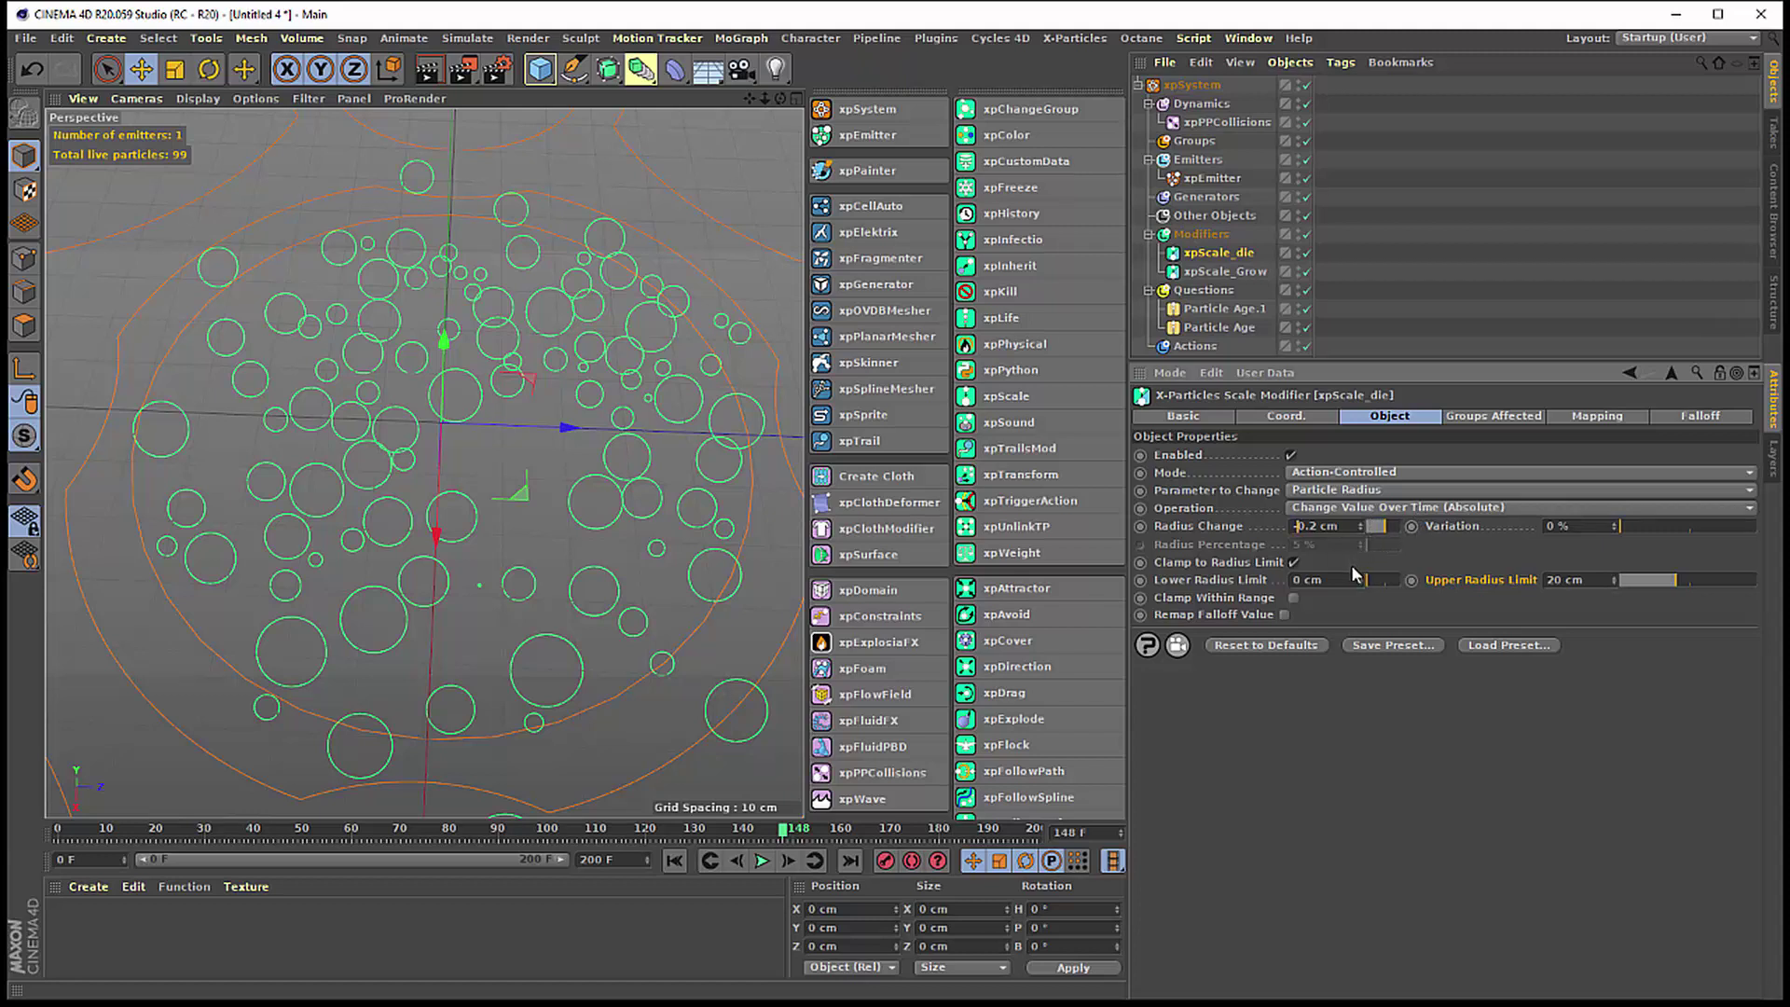
pyautogui.click(1293, 562)
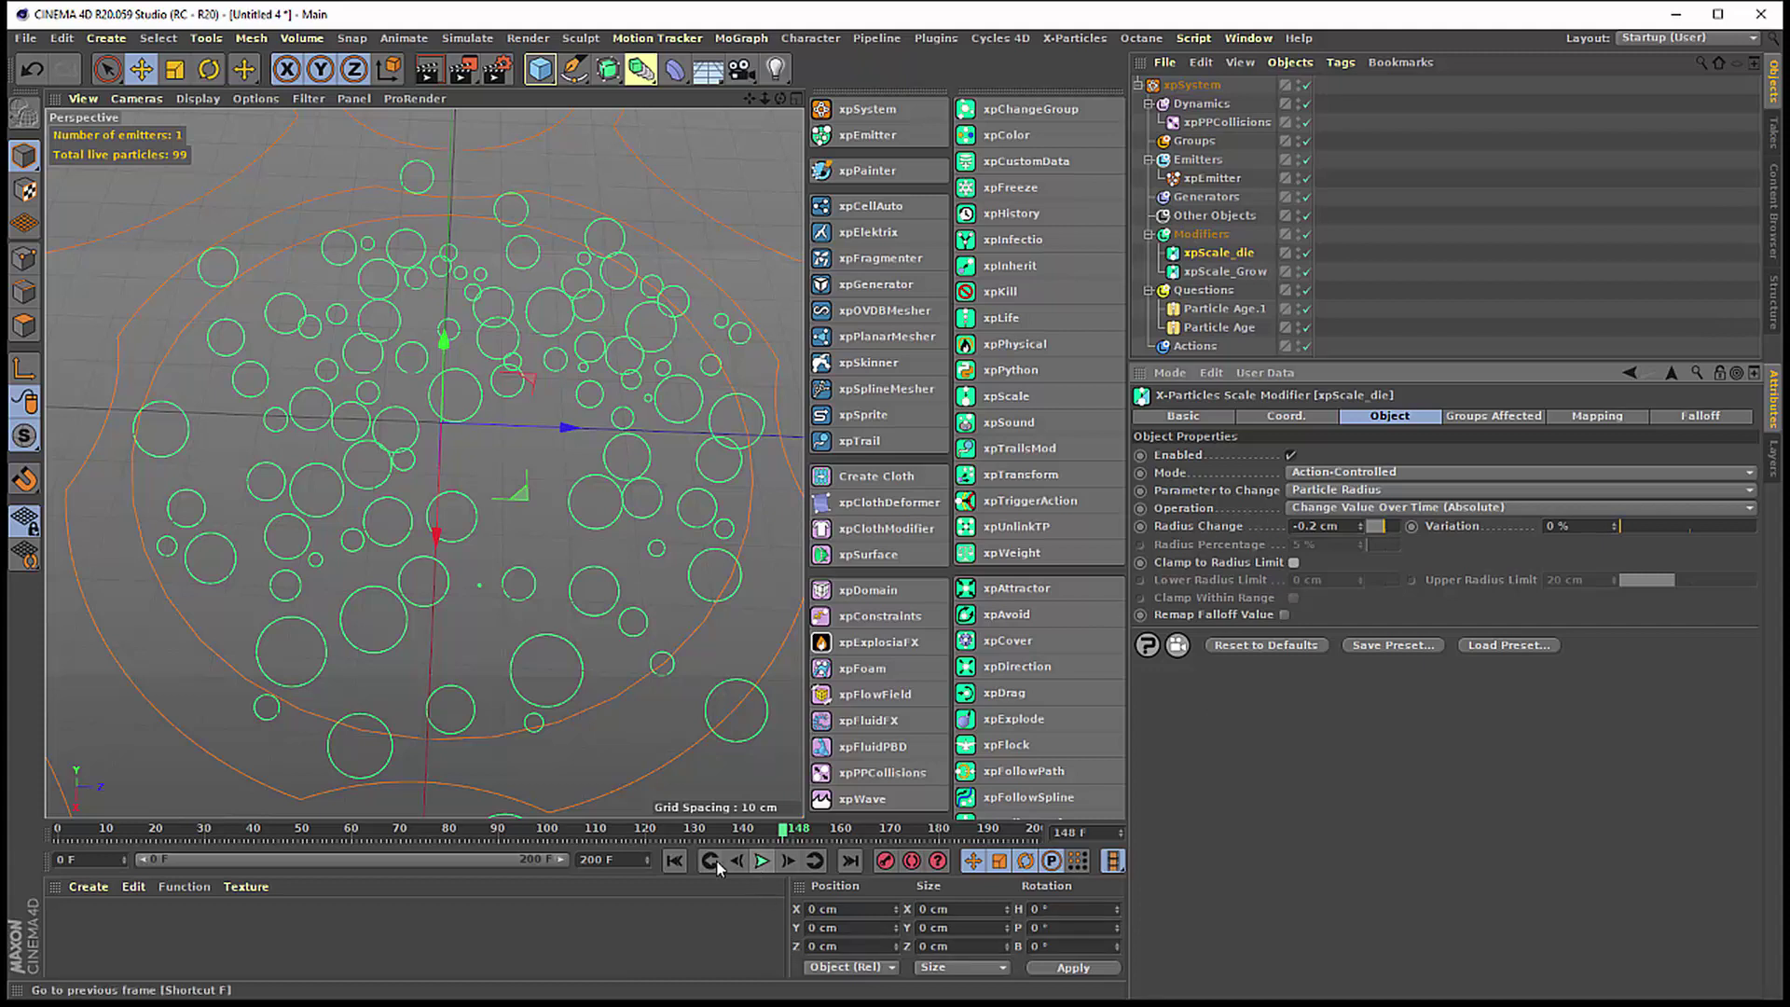
pyautogui.click(674, 860)
pyautogui.click(762, 861)
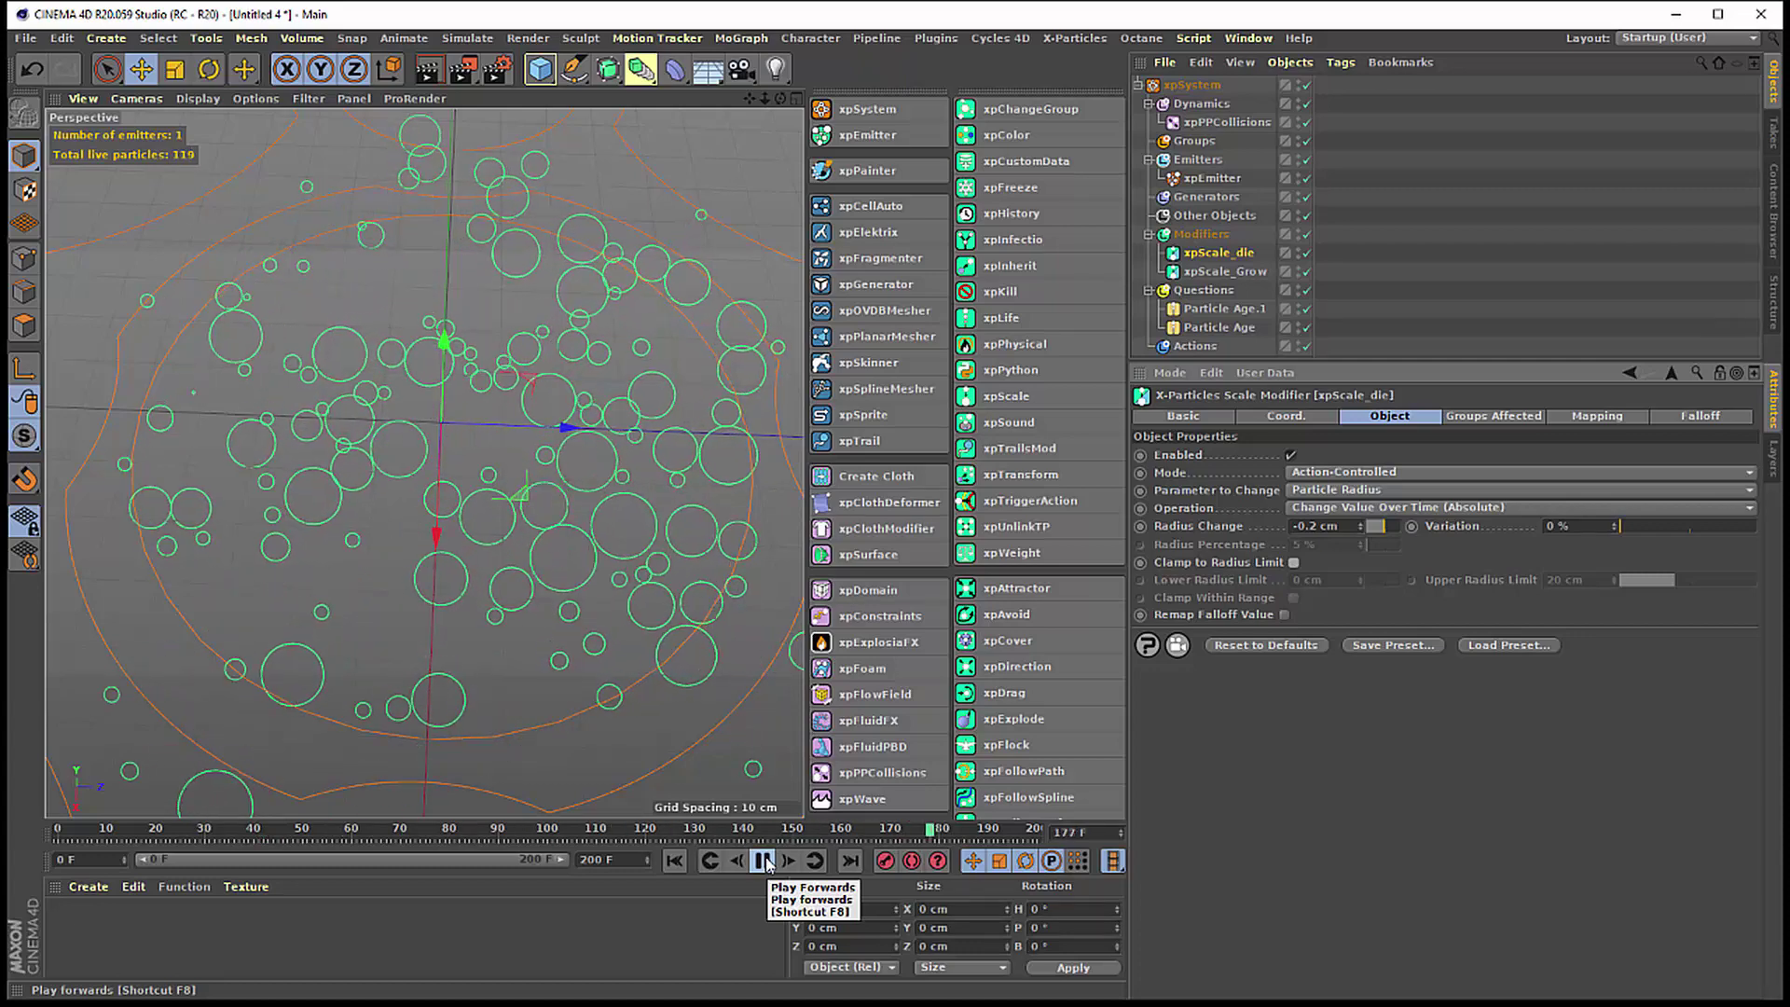
# - Stop playback, scrub to about frame 69, and set xpScale_die's radius change to -0.05 cm
pyautogui.click(762, 861)
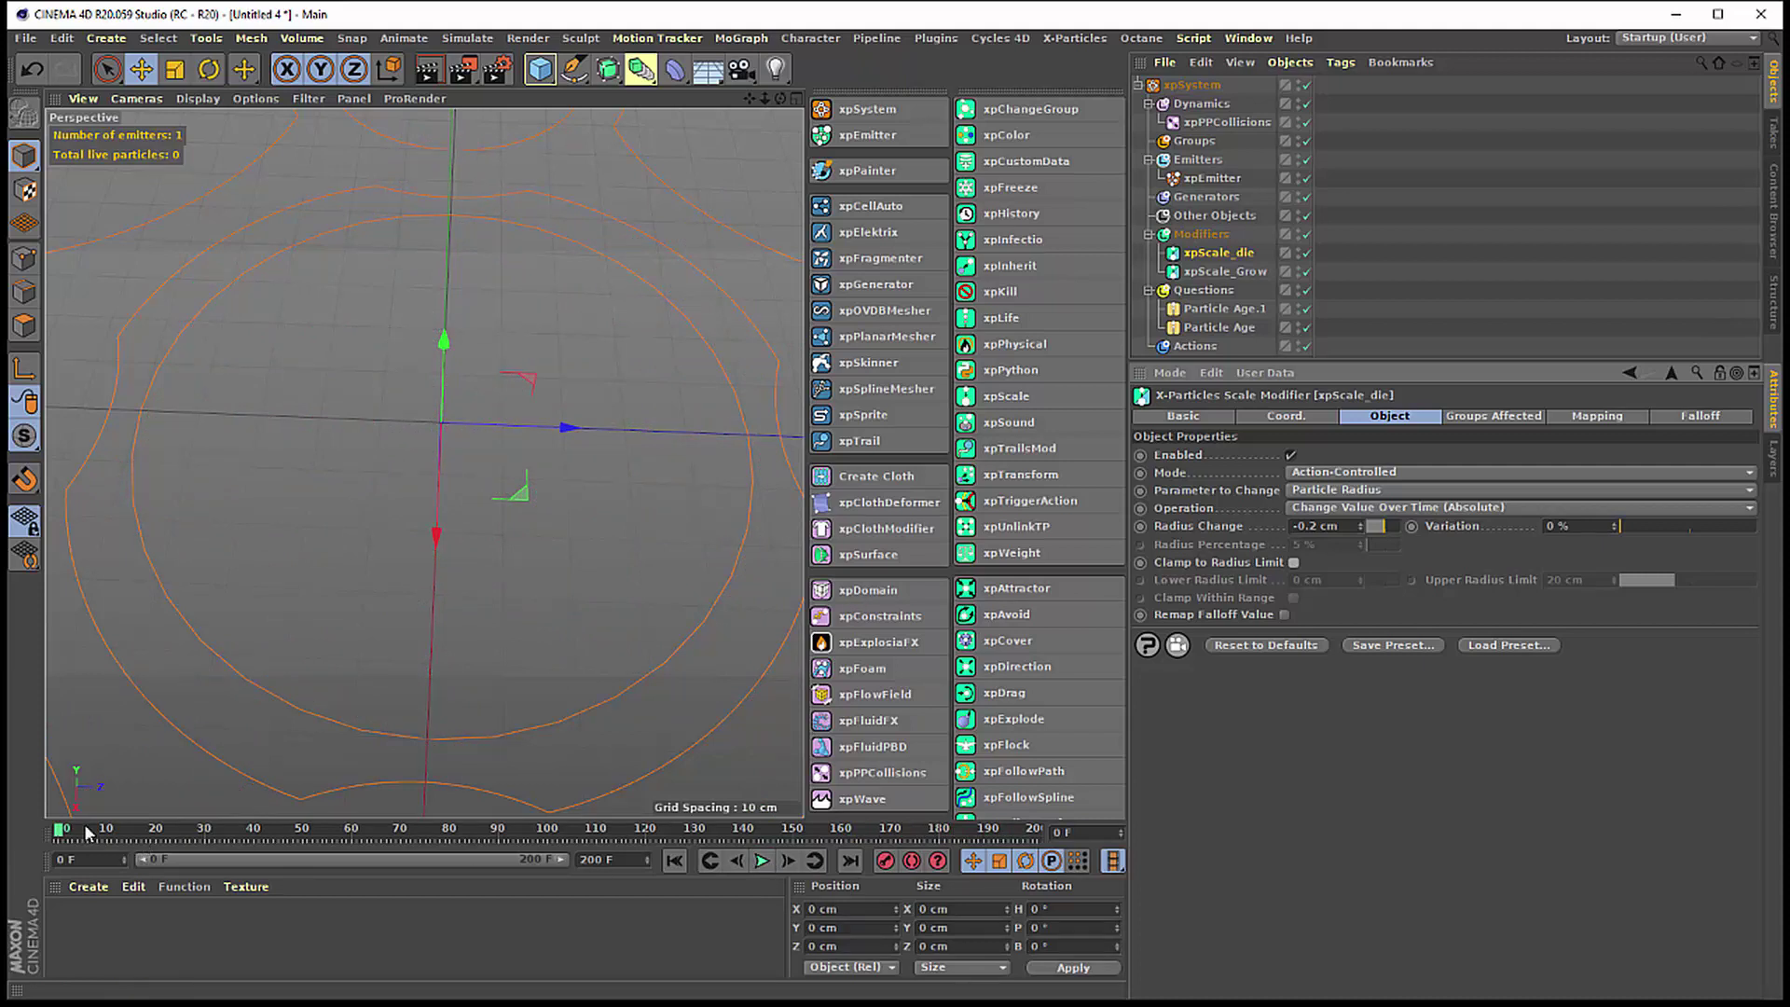
pyautogui.moveTo(87, 831); pyautogui.dragTo(567, 828)
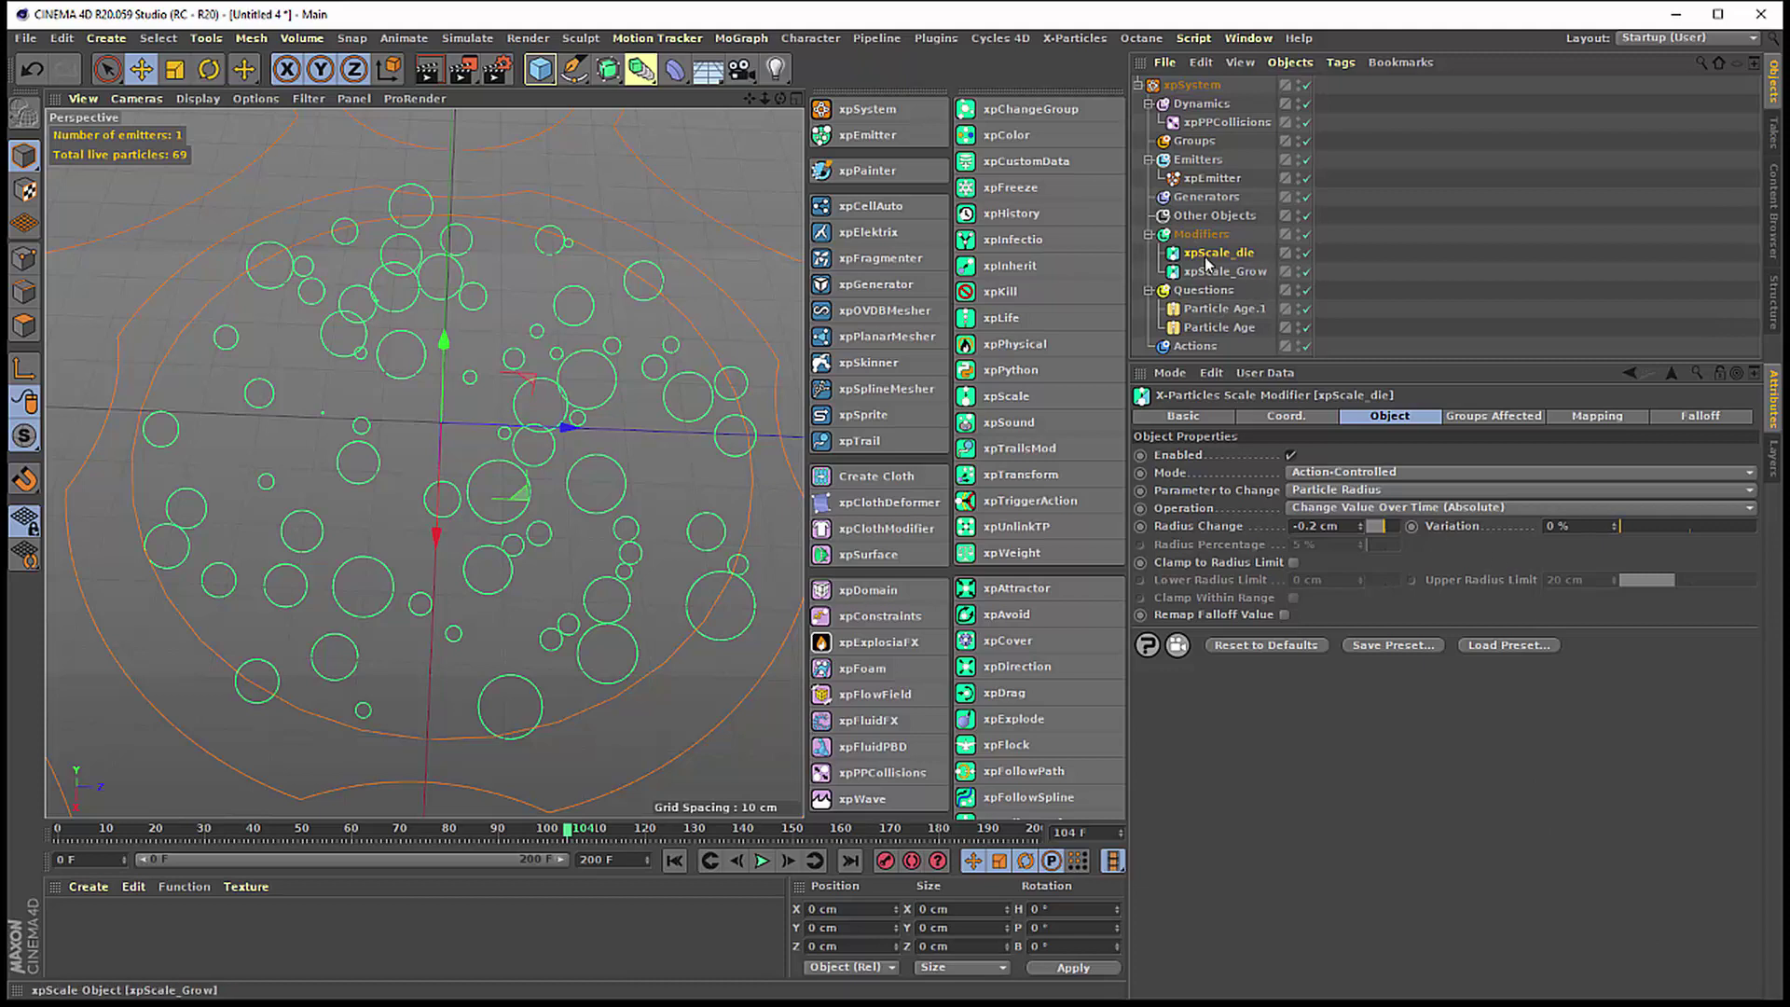
pyautogui.click(1215, 316)
pyautogui.write('-0.05')
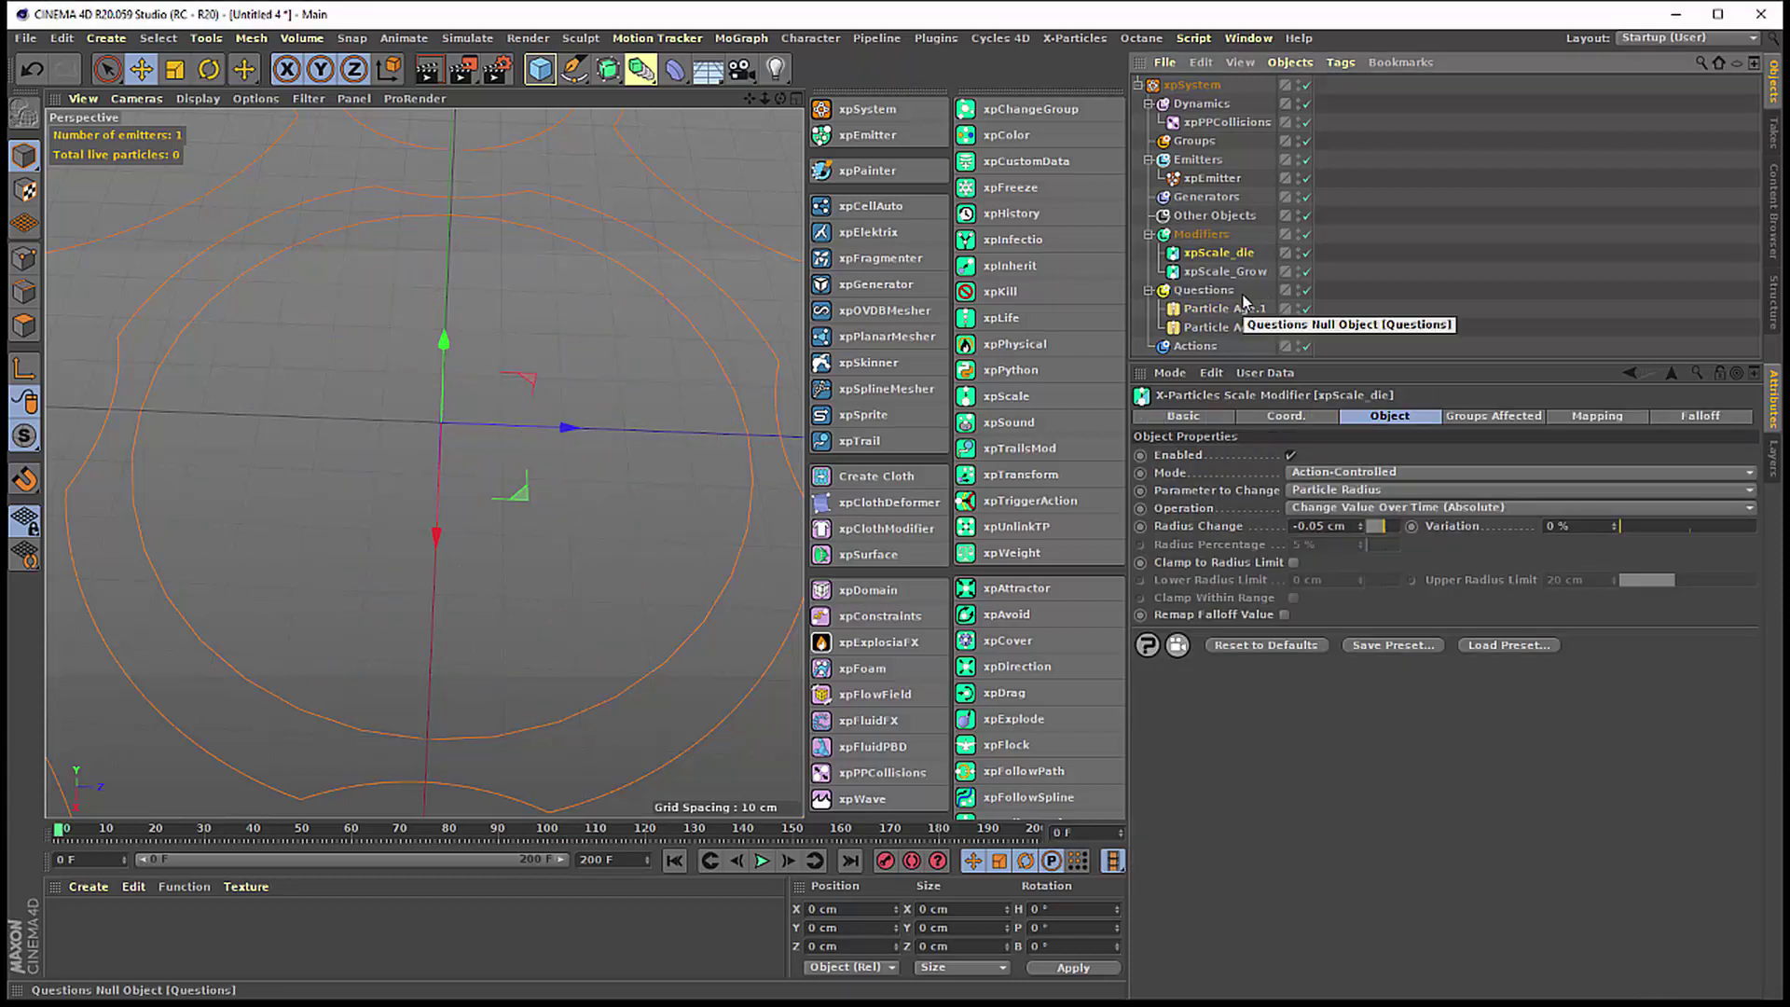
pyautogui.click(1212, 178)
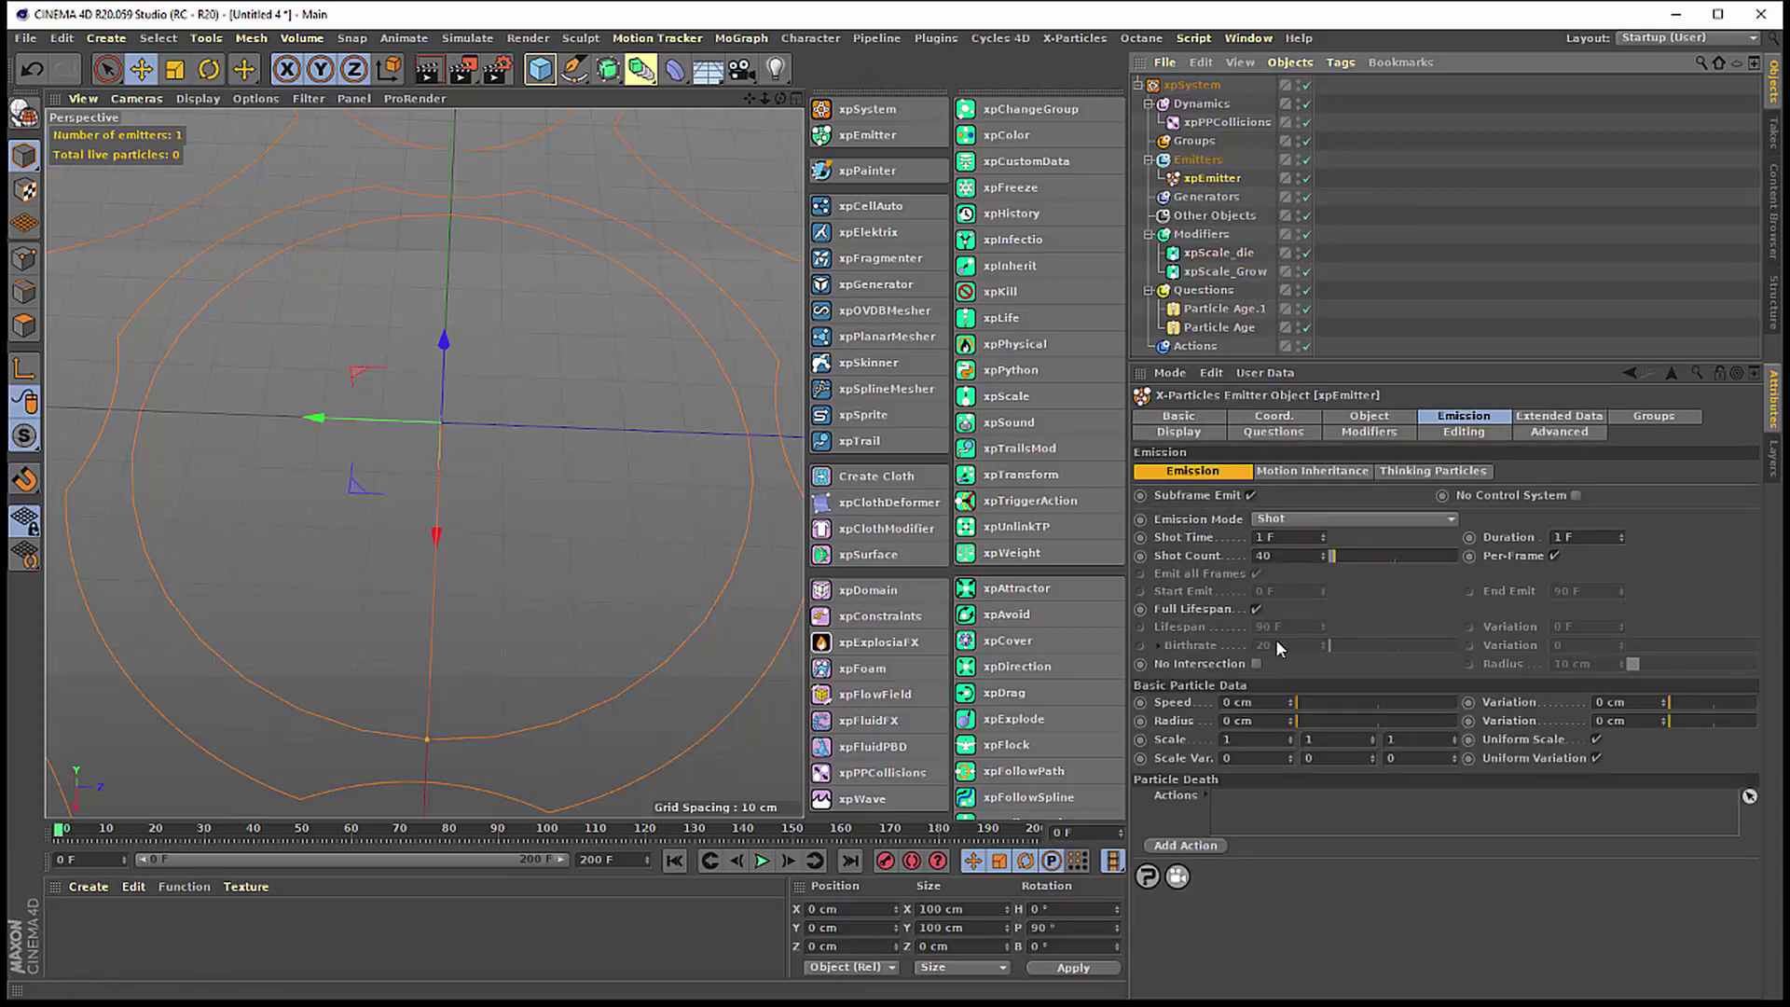
# - Review the emitter radius, Particle Age question, and xpScale_Grow's 1–5 cm radius limits
pyautogui.click(1238, 722)
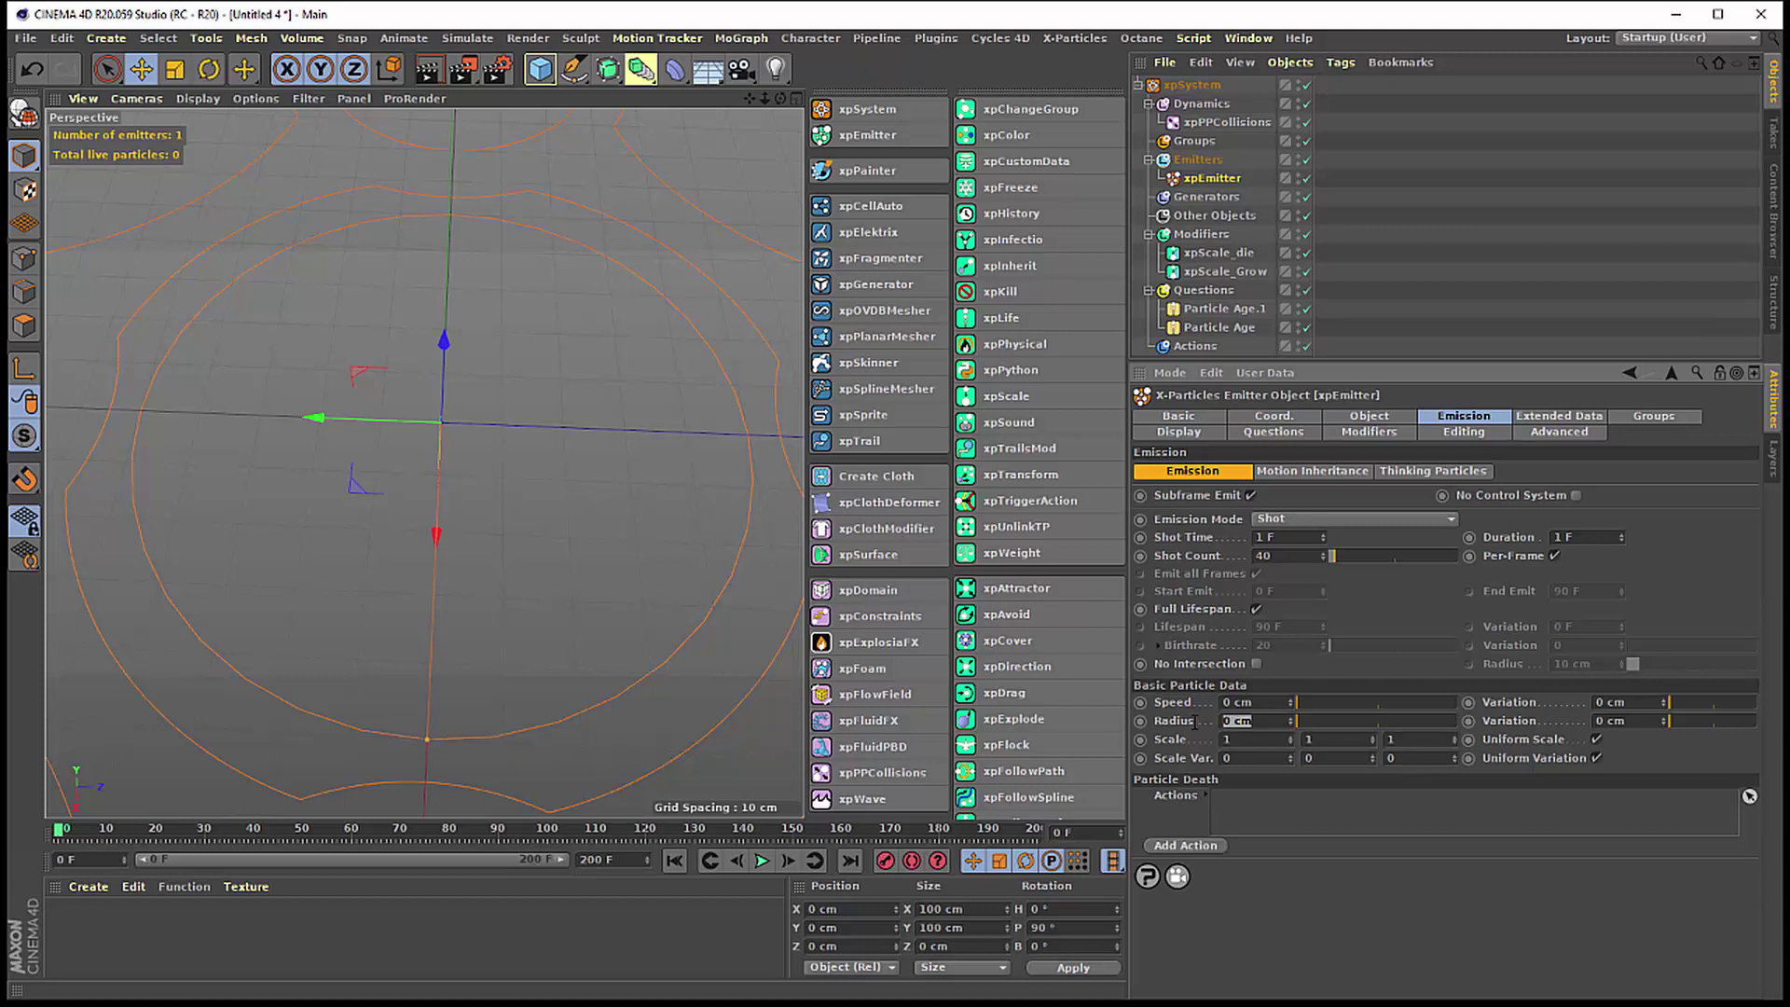
pyautogui.click(1208, 331)
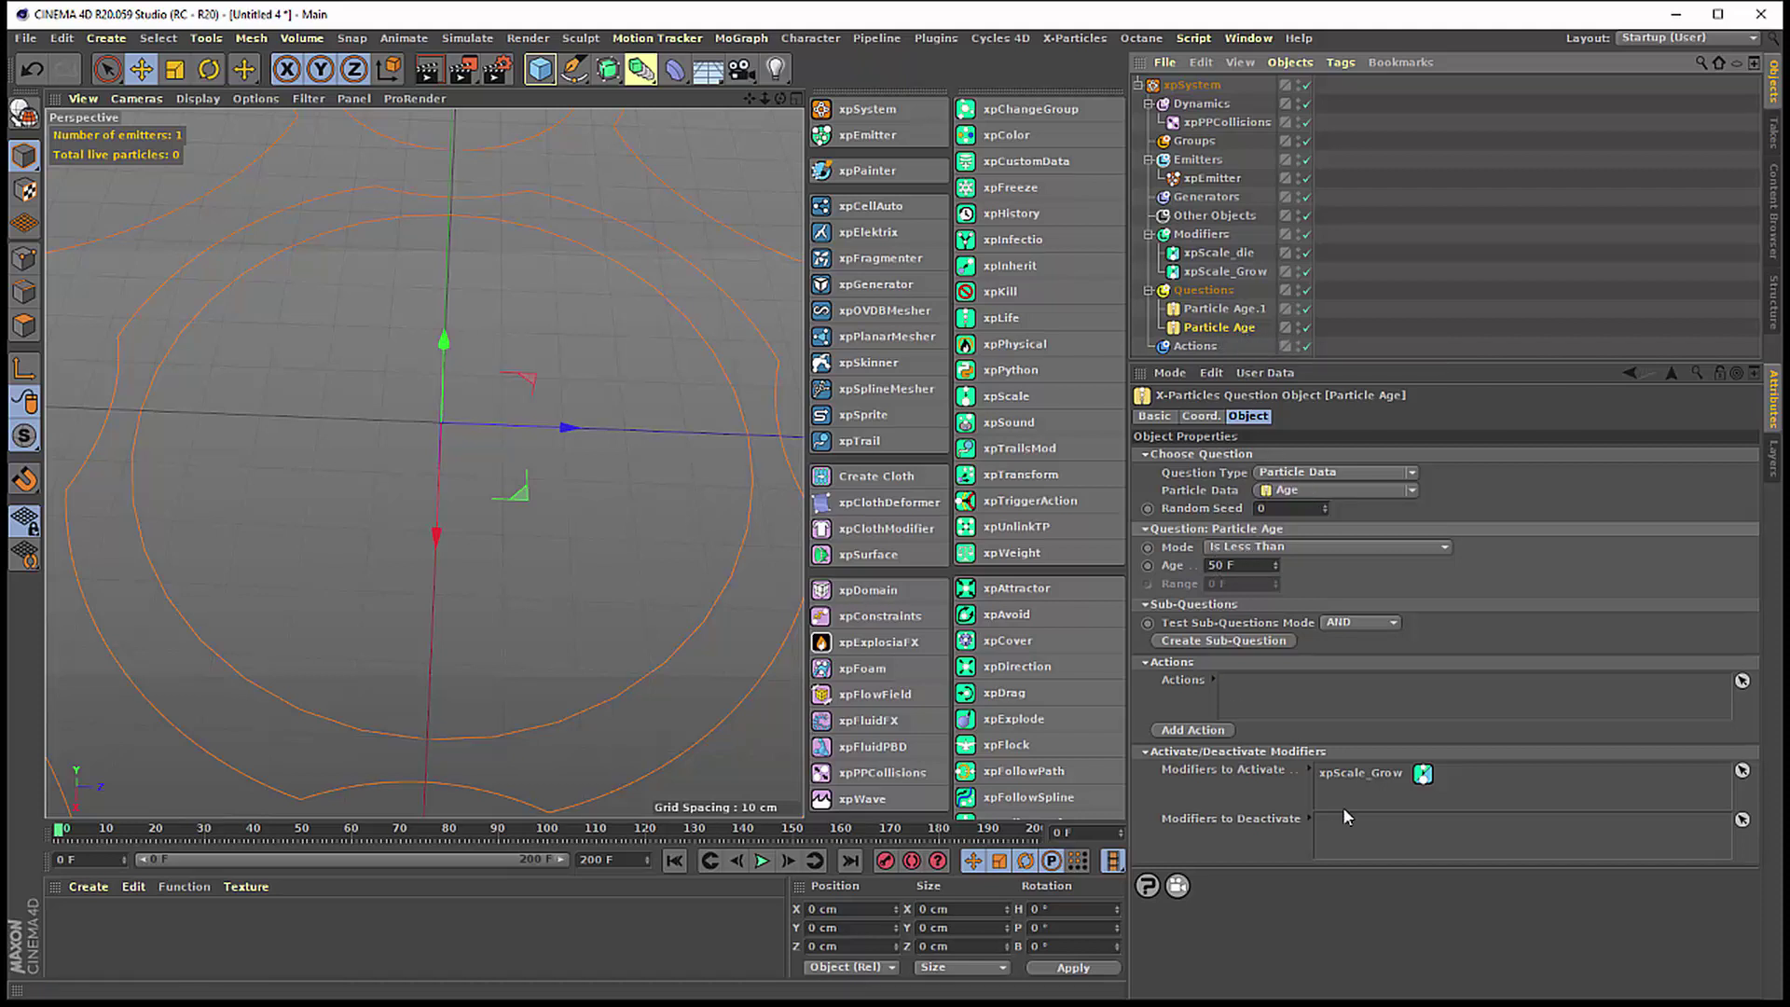
pyautogui.click(1344, 774)
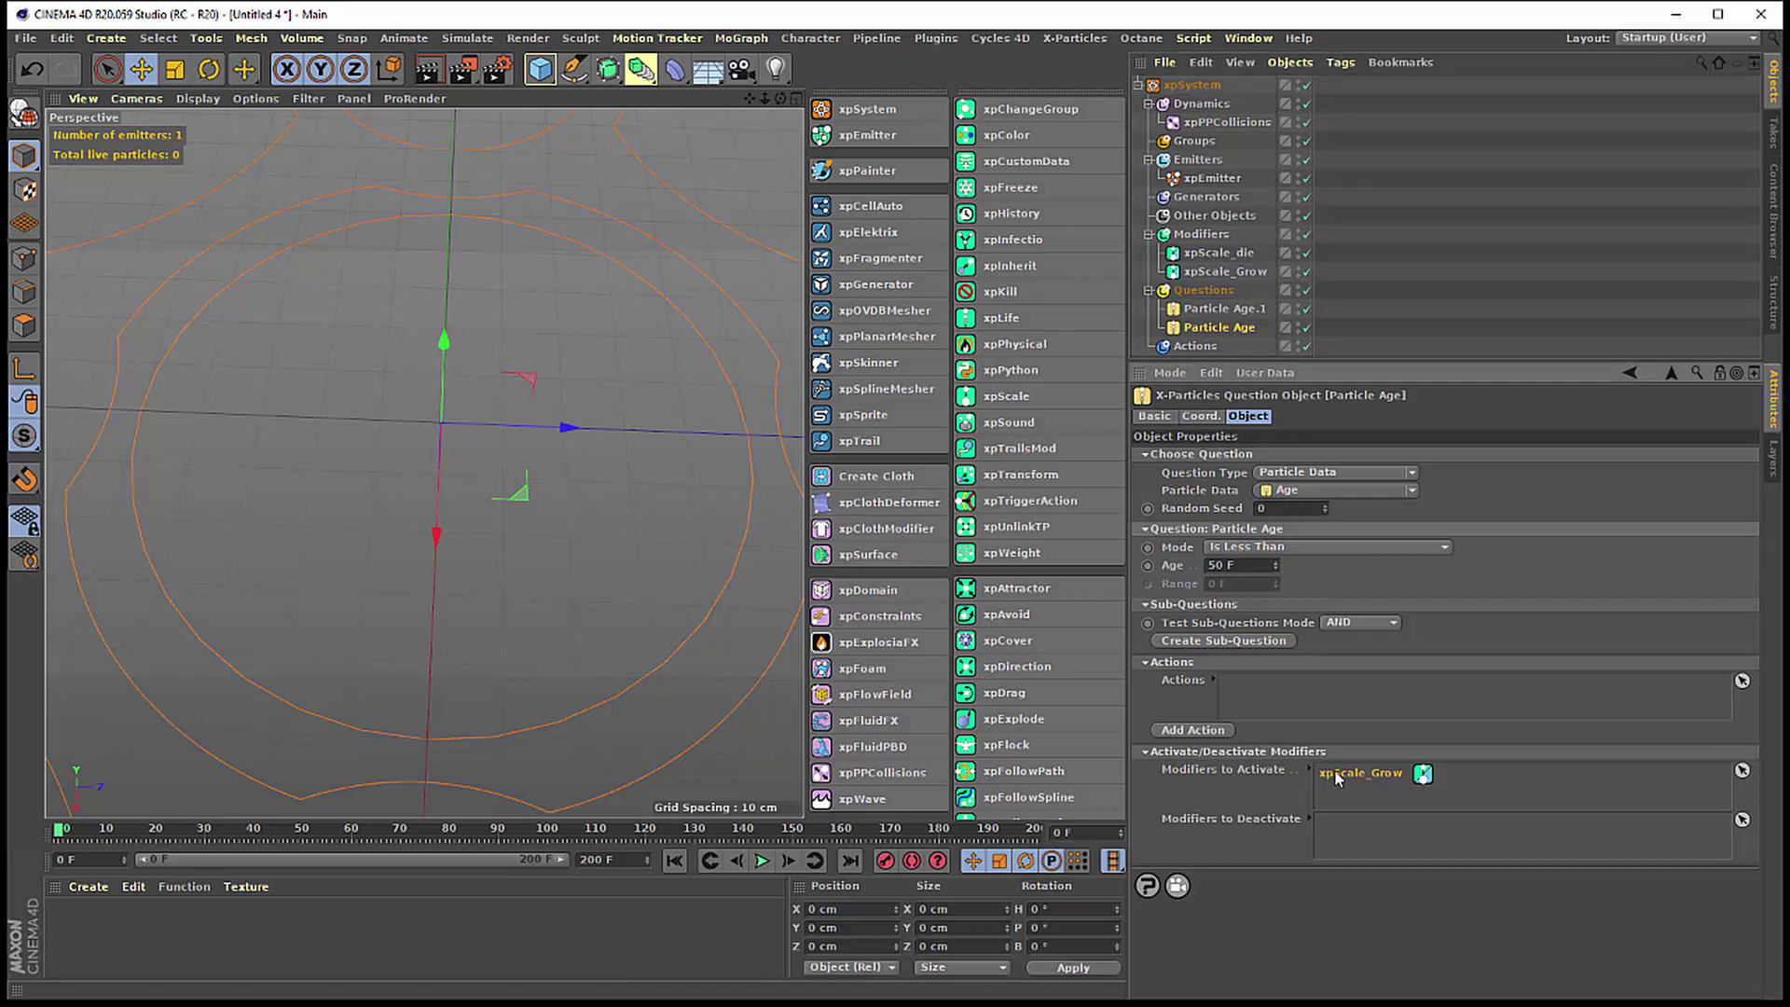
pyautogui.click(1215, 273)
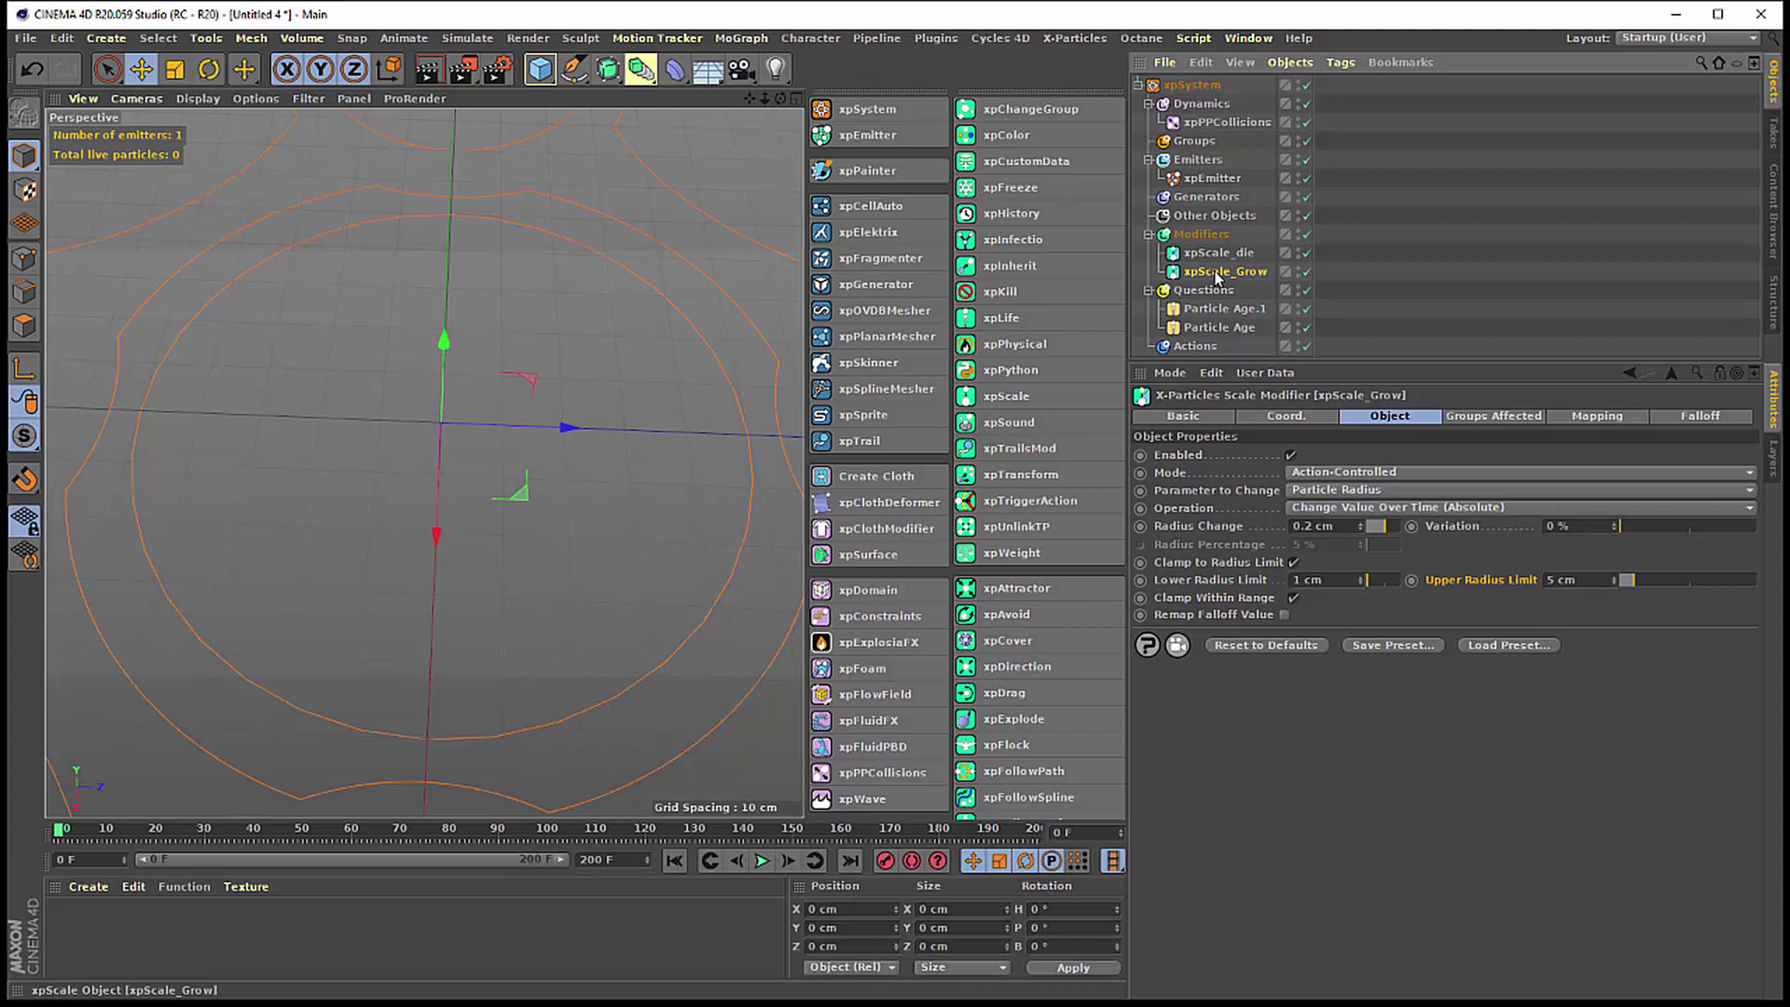
pyautogui.click(1335, 525)
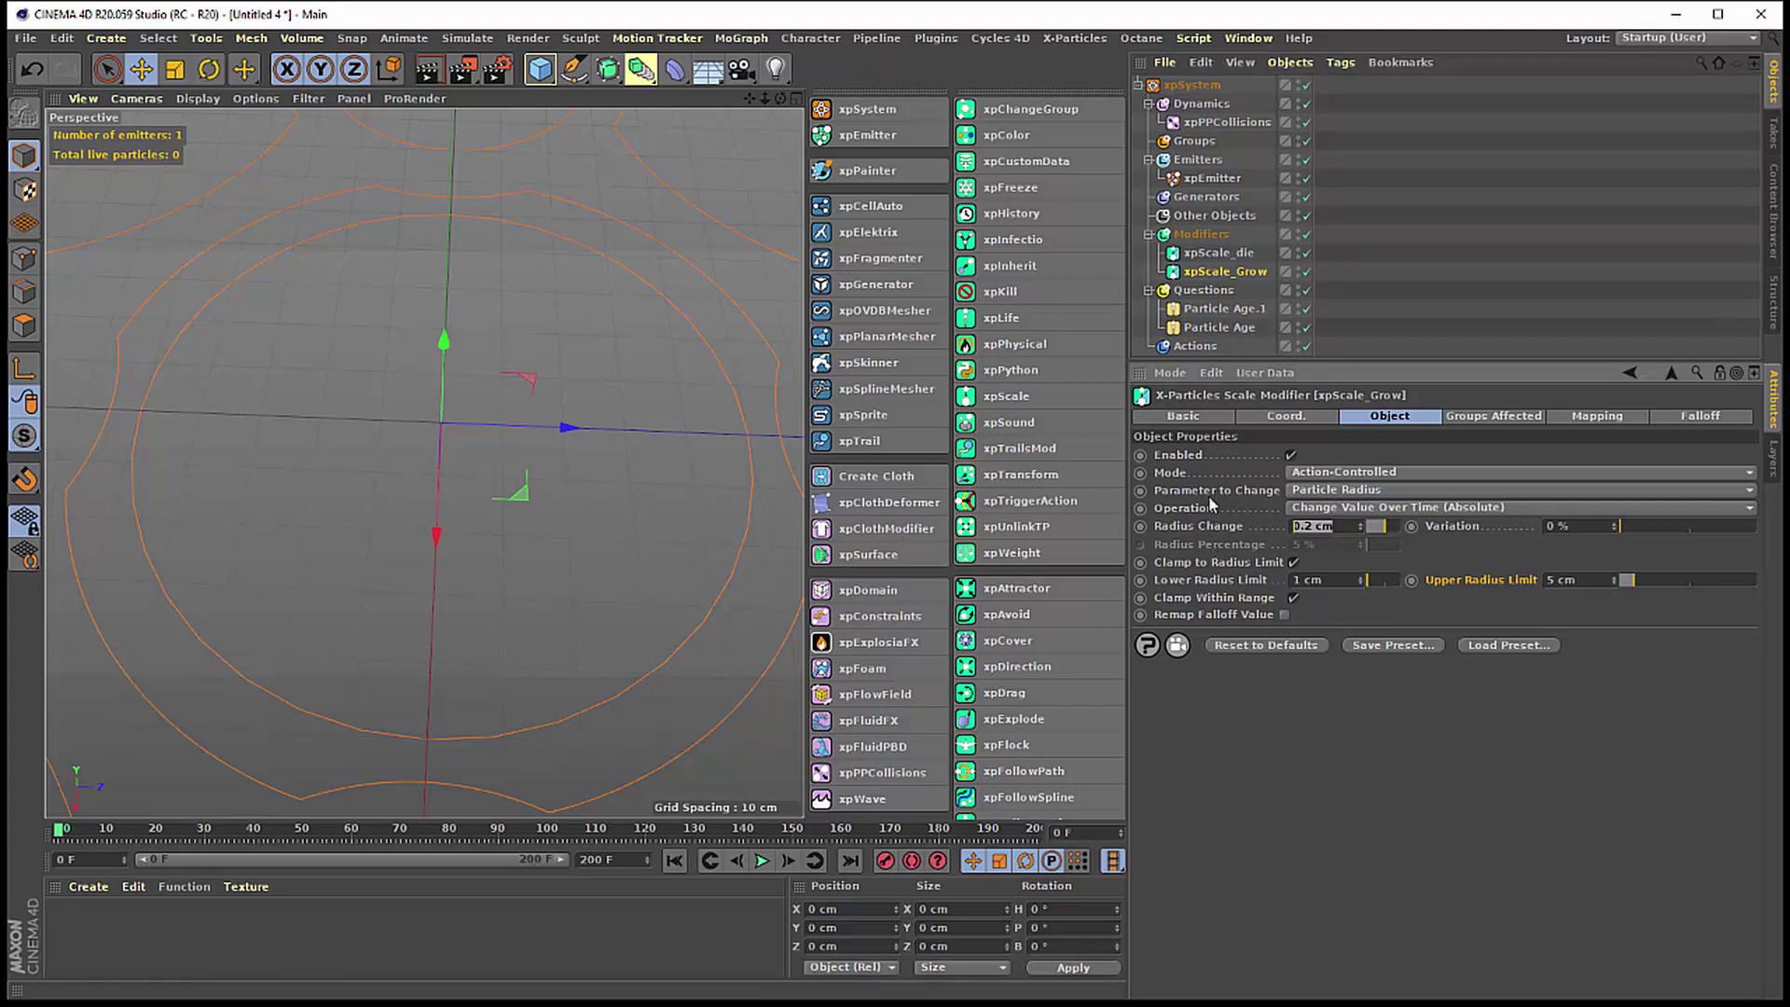
pyautogui.click(1332, 582)
pyautogui.press('Return')
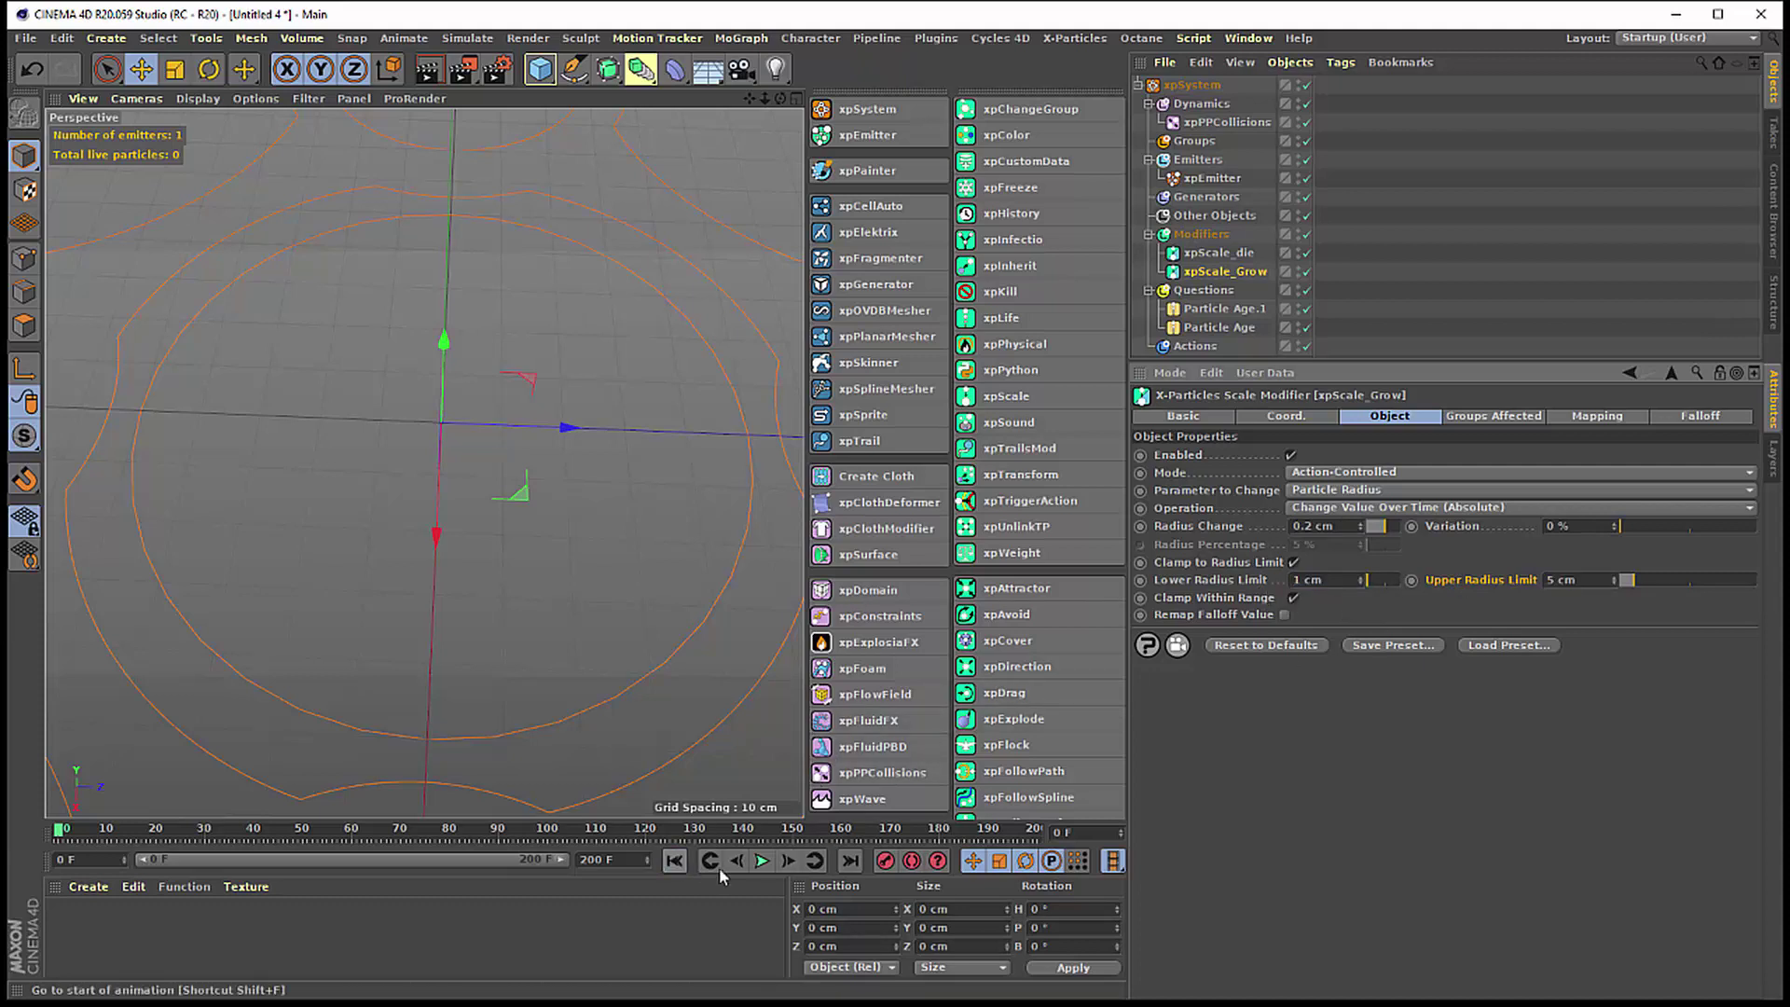
# - Preview the simulation up to frame 39 and select the Particle Age.1 question
pyautogui.click(764, 863)
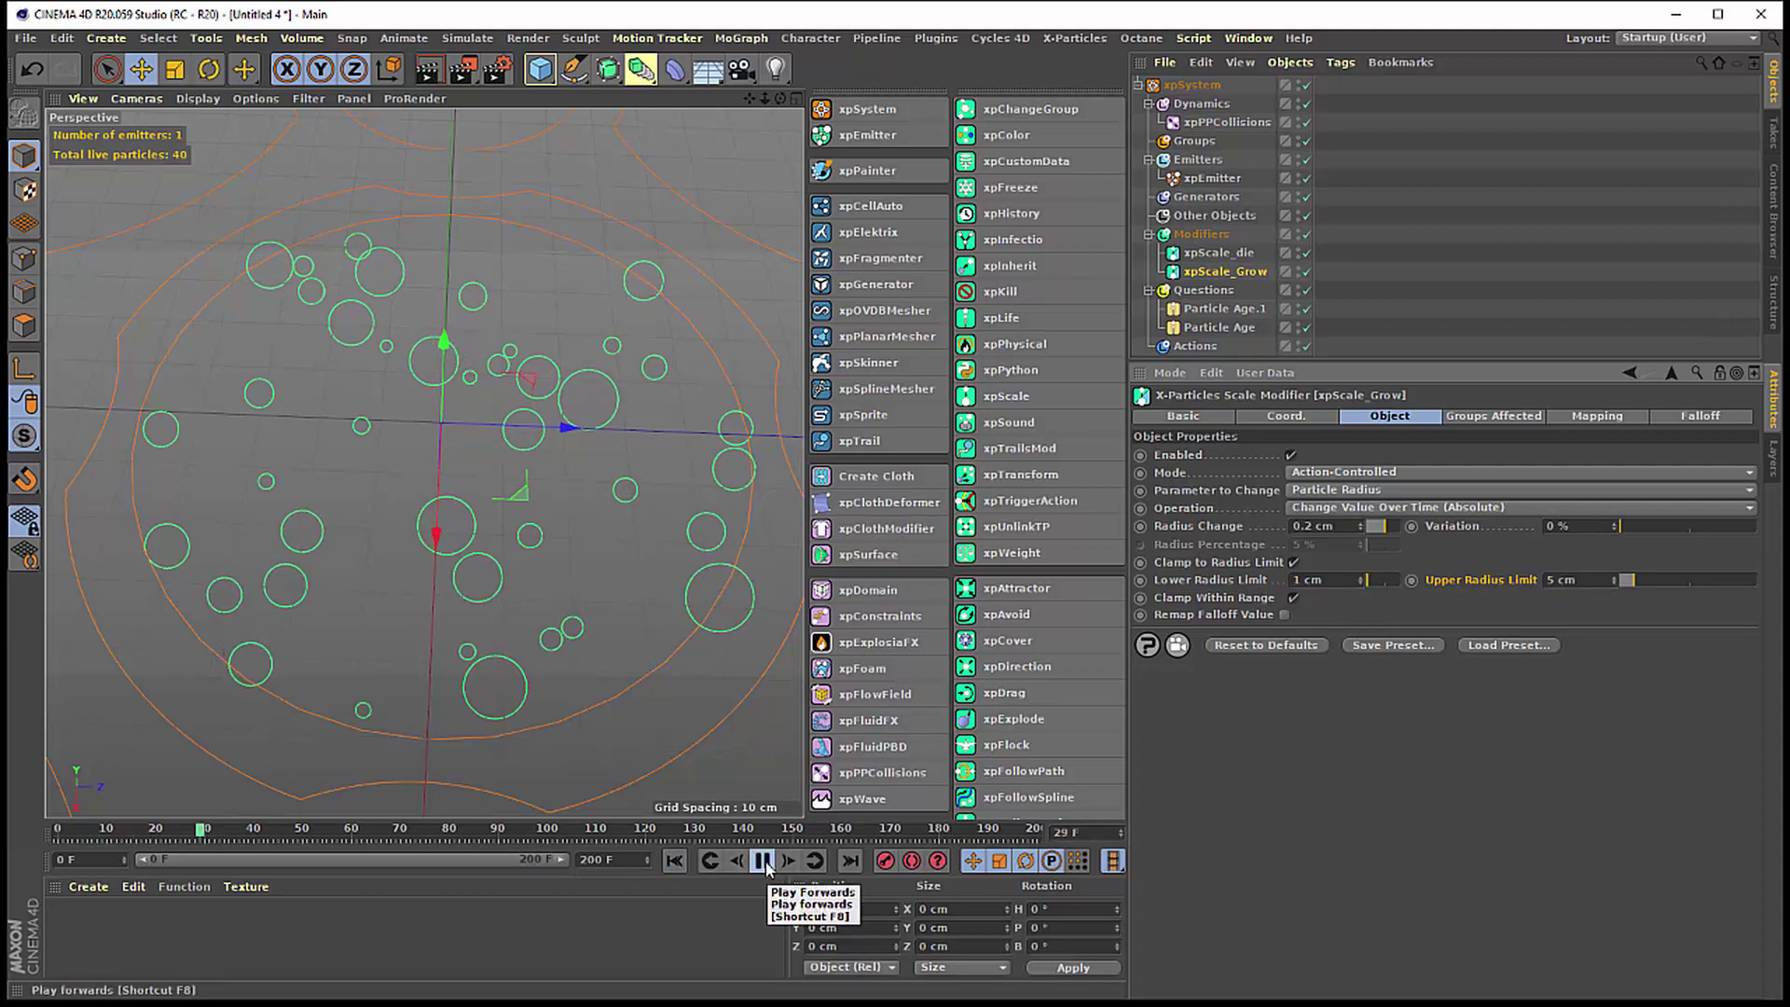
pyautogui.click(765, 863)
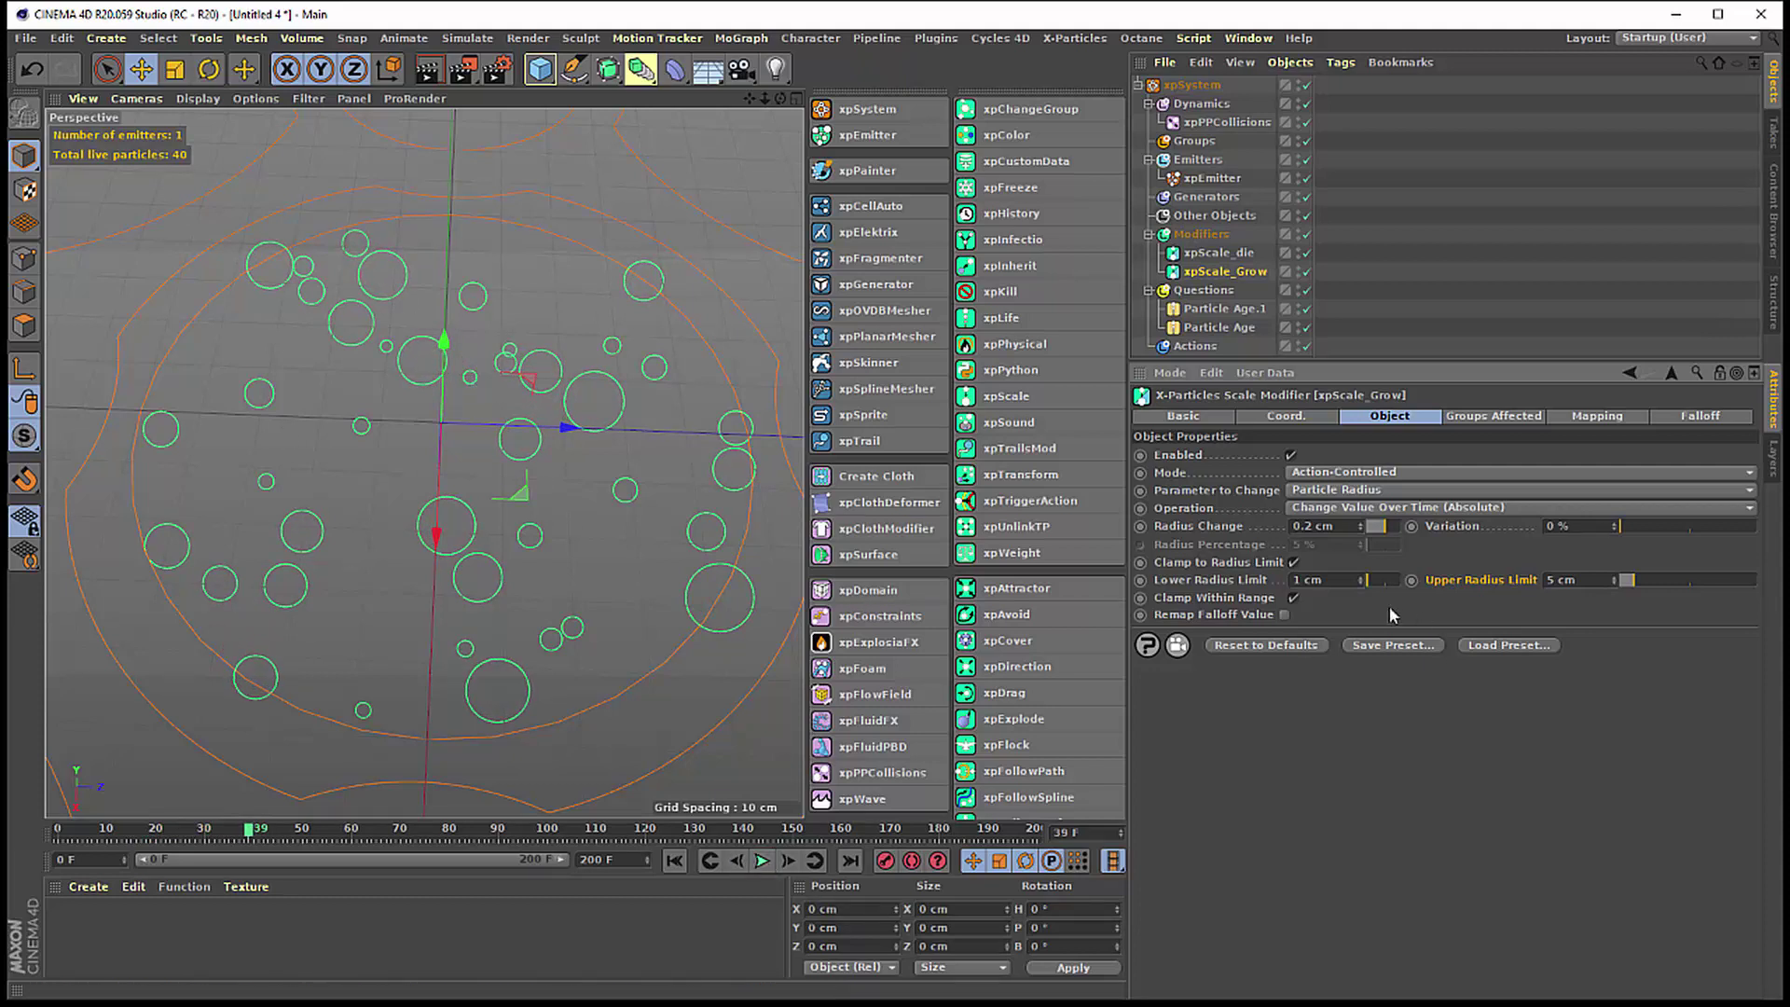
pyautogui.click(1214, 311)
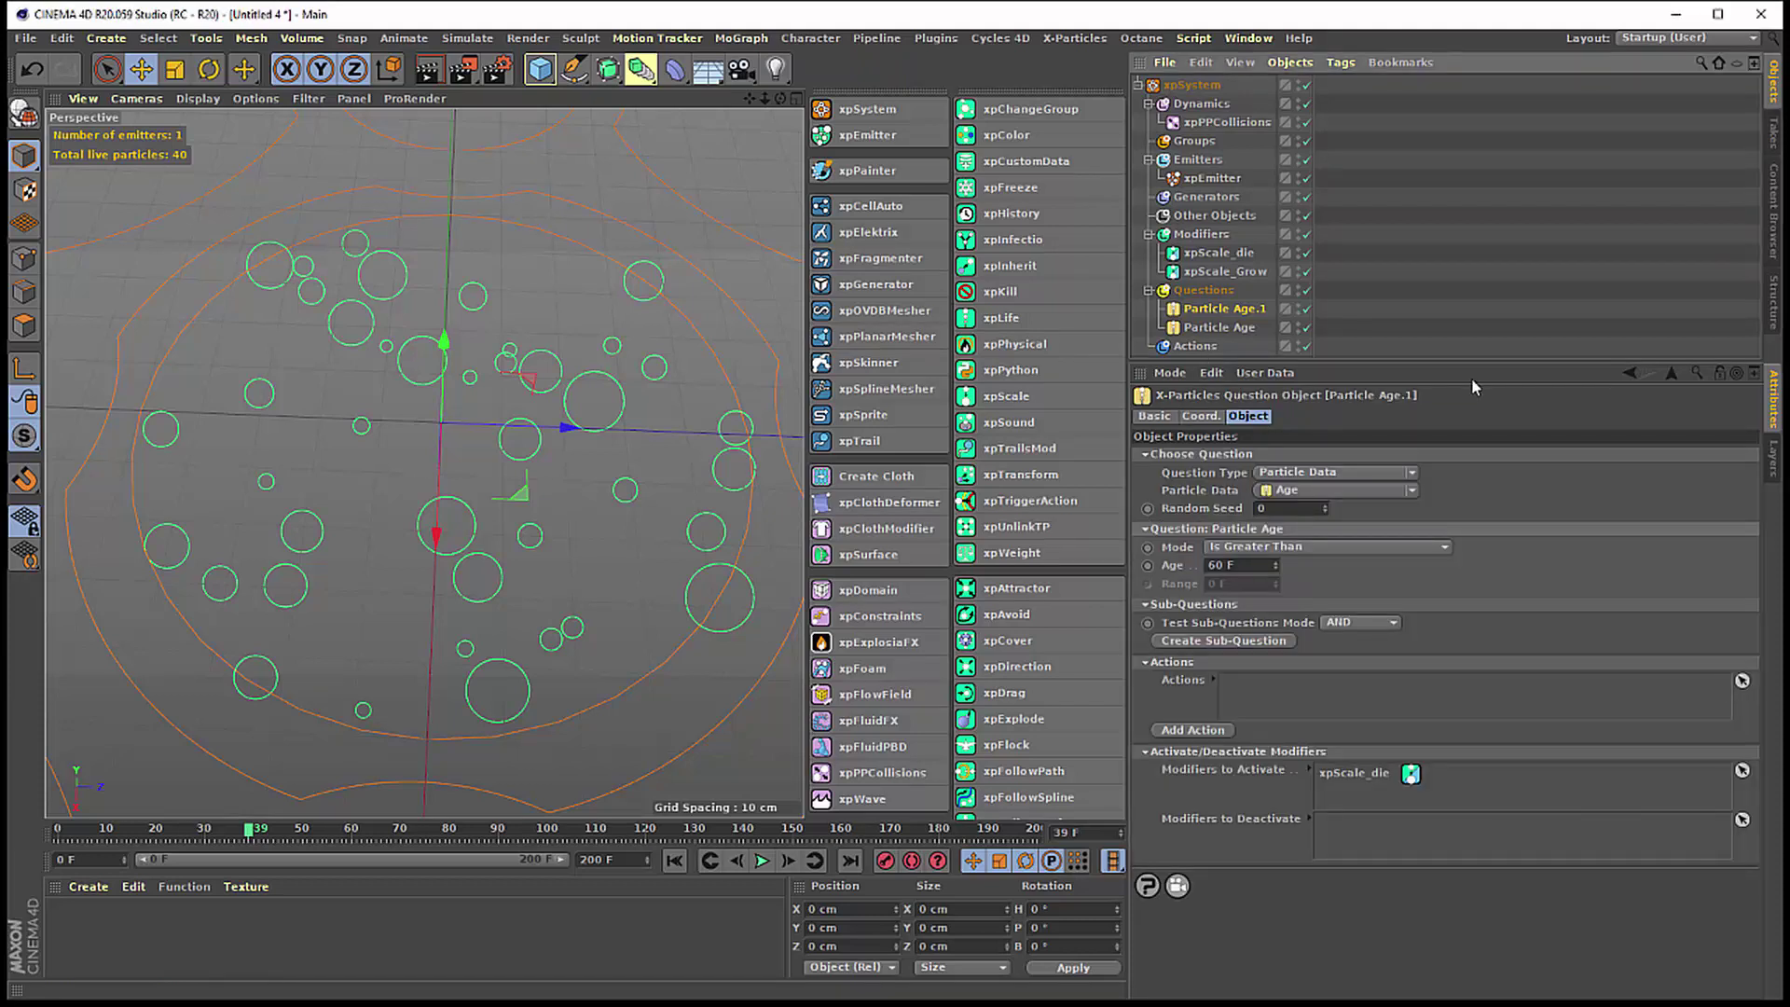
# - Set Particle Age.1's age threshold to 100 F and have it deactivate xpScale_Grow
pyautogui.click(1238, 556)
pyautogui.click(1216, 565)
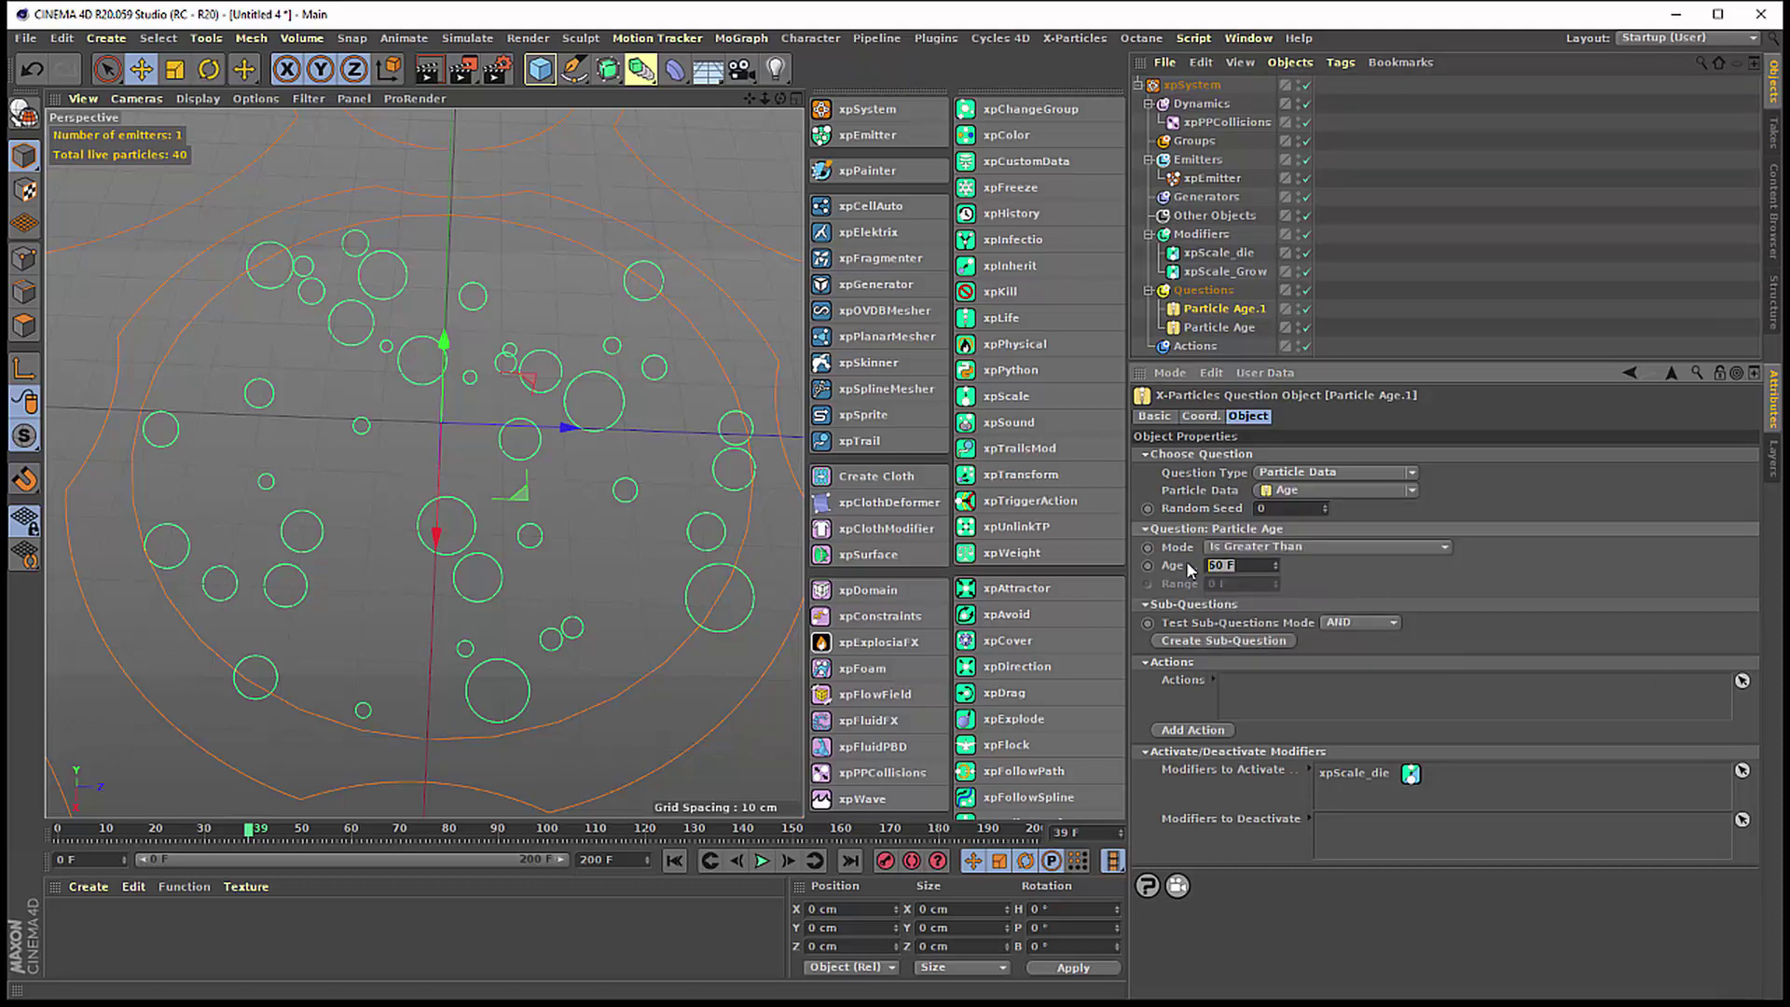
pyautogui.write('100')
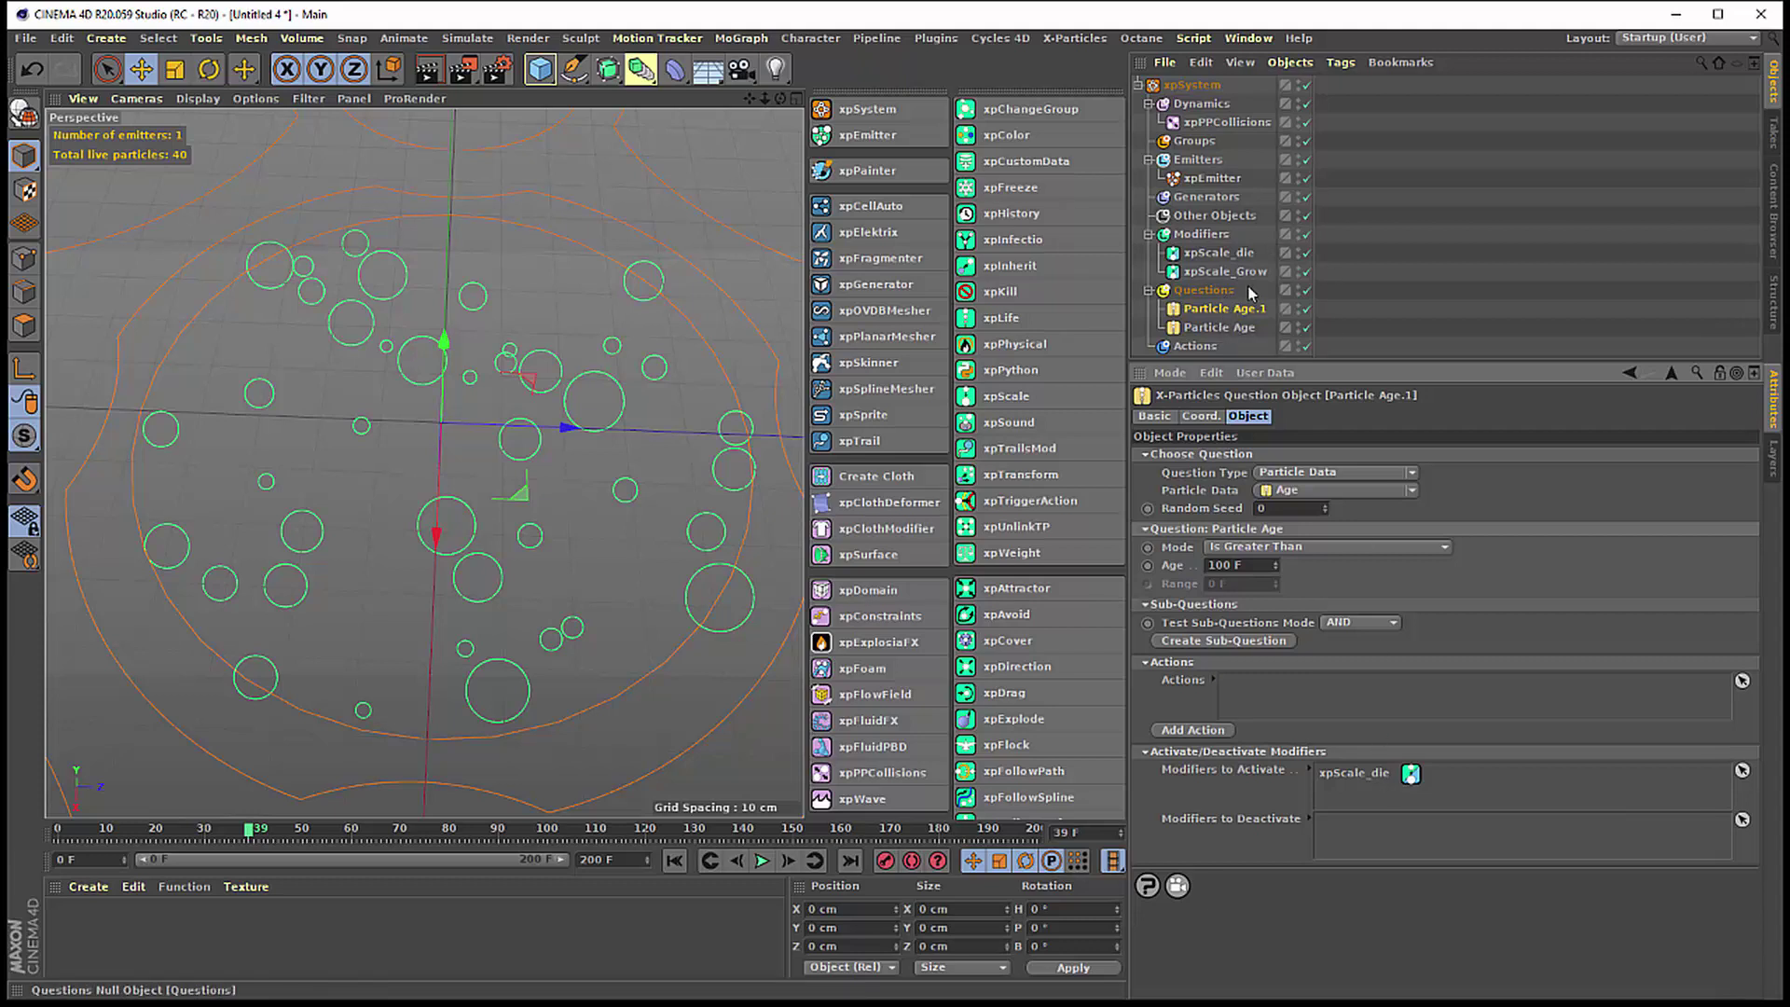
pyautogui.click(1211, 273)
pyautogui.moveTo(1211, 273); pyautogui.dragTo(1387, 837)
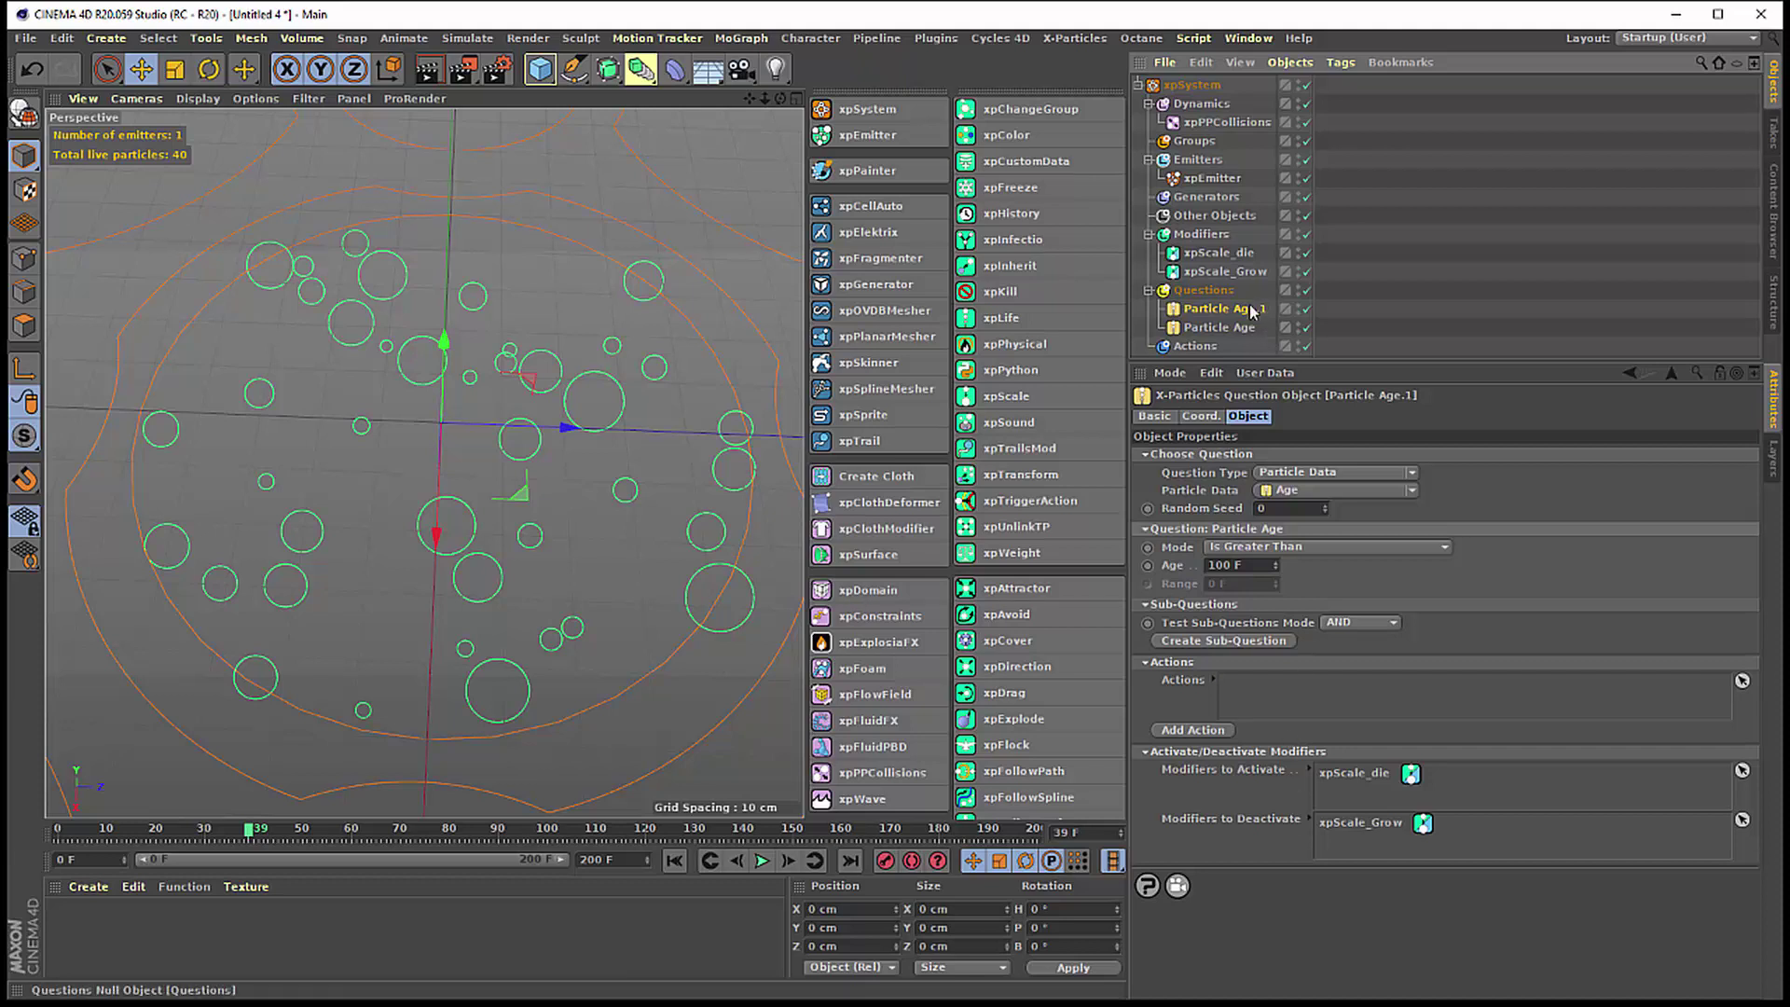
# - Make the under-50 F Particle Age question deactivate xpScale_die, then replay from frame 0
pyautogui.click(1219, 327)
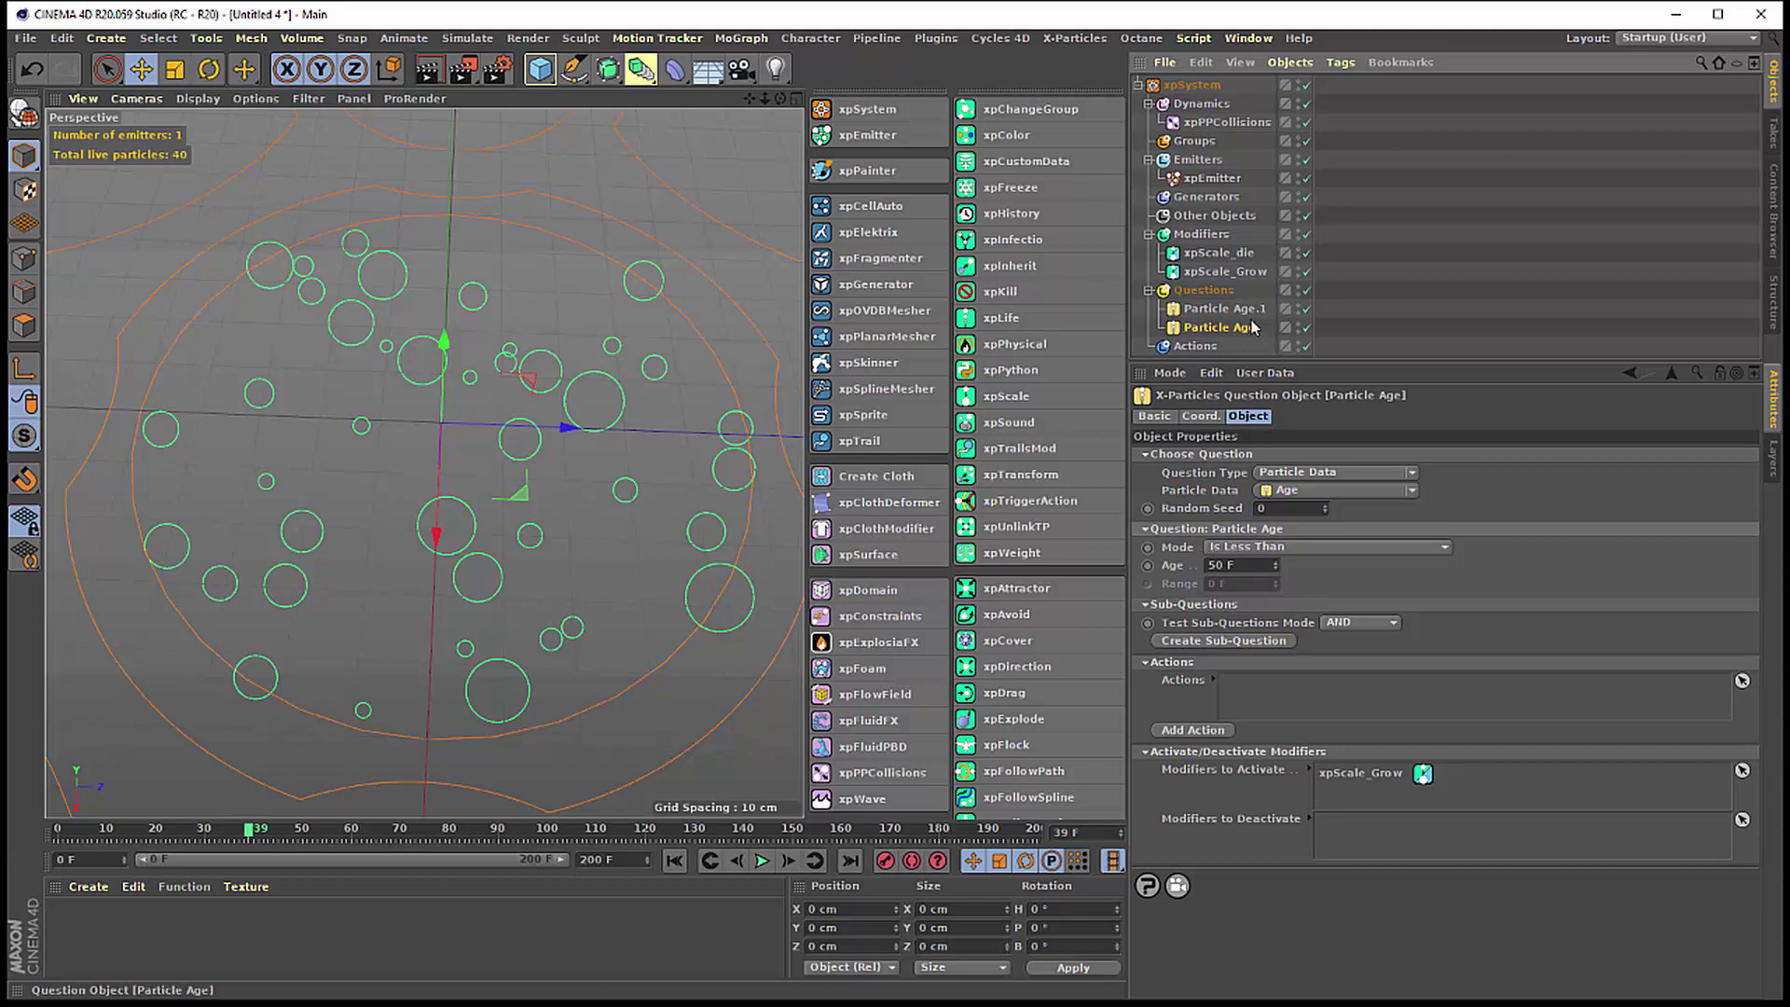
pyautogui.moveTo(1218, 253); pyautogui.dragTo(1388, 844)
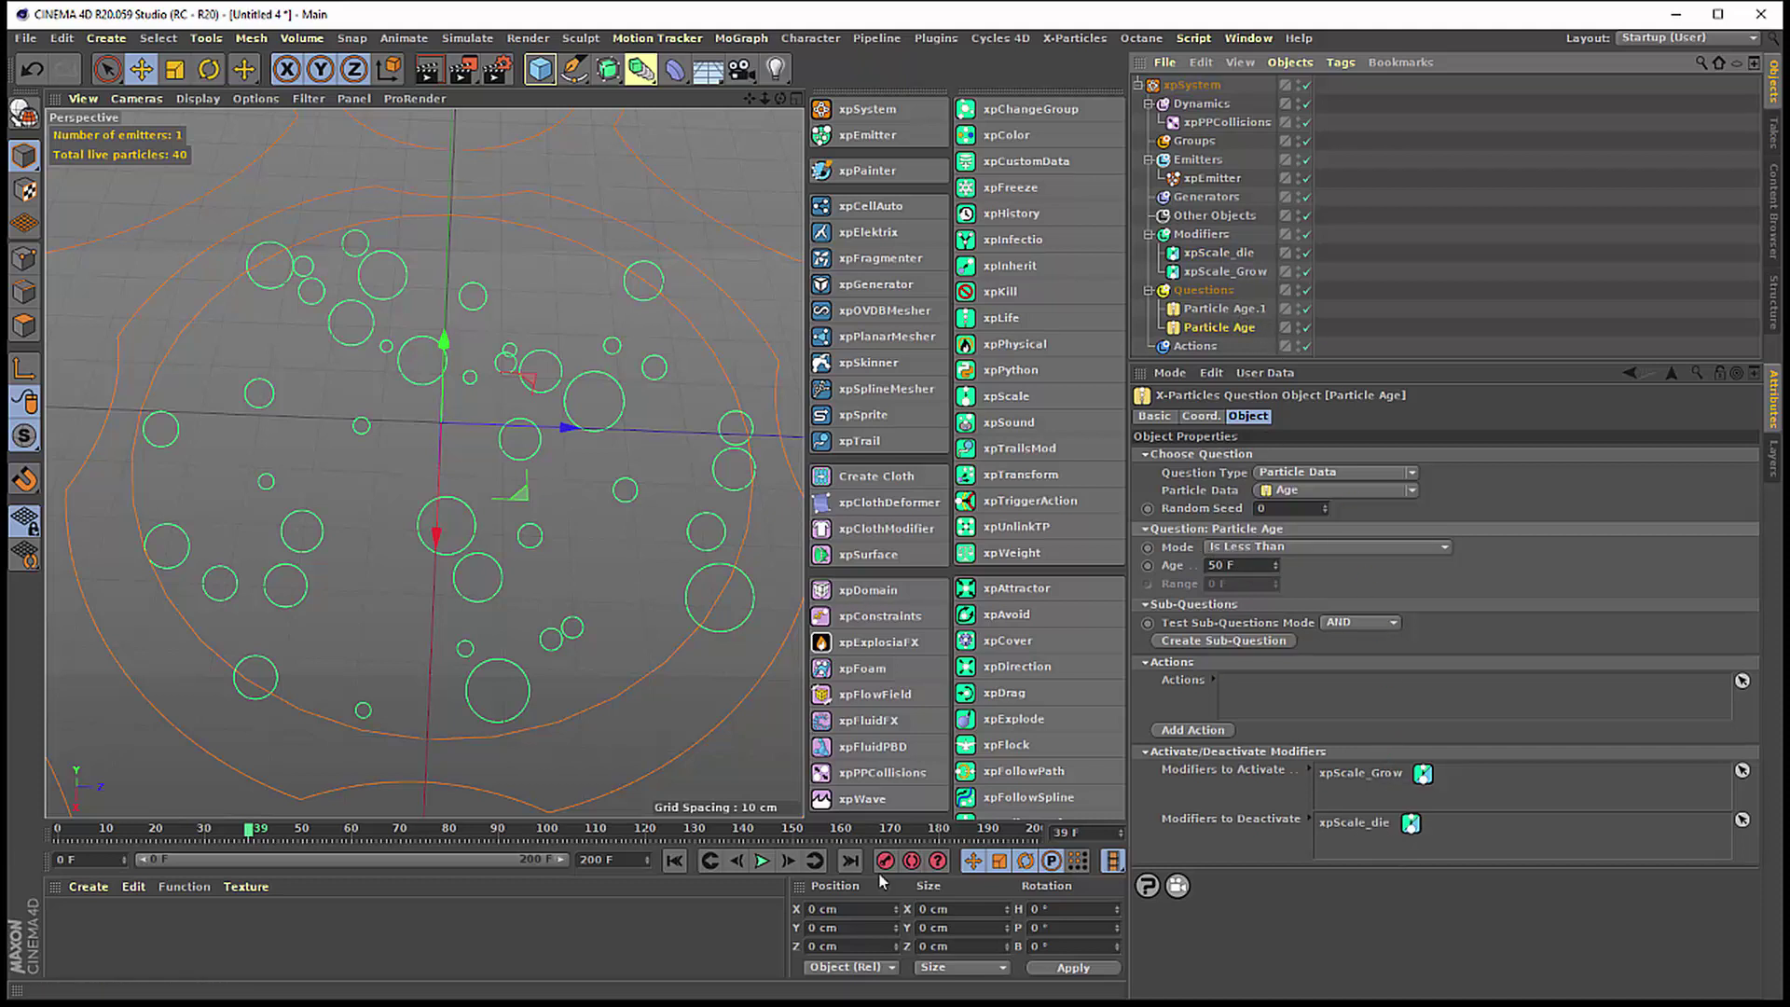
pyautogui.click(675, 863)
# - Replay the simulation, then set the scene's end frame to 300 F
pyautogui.click(762, 861)
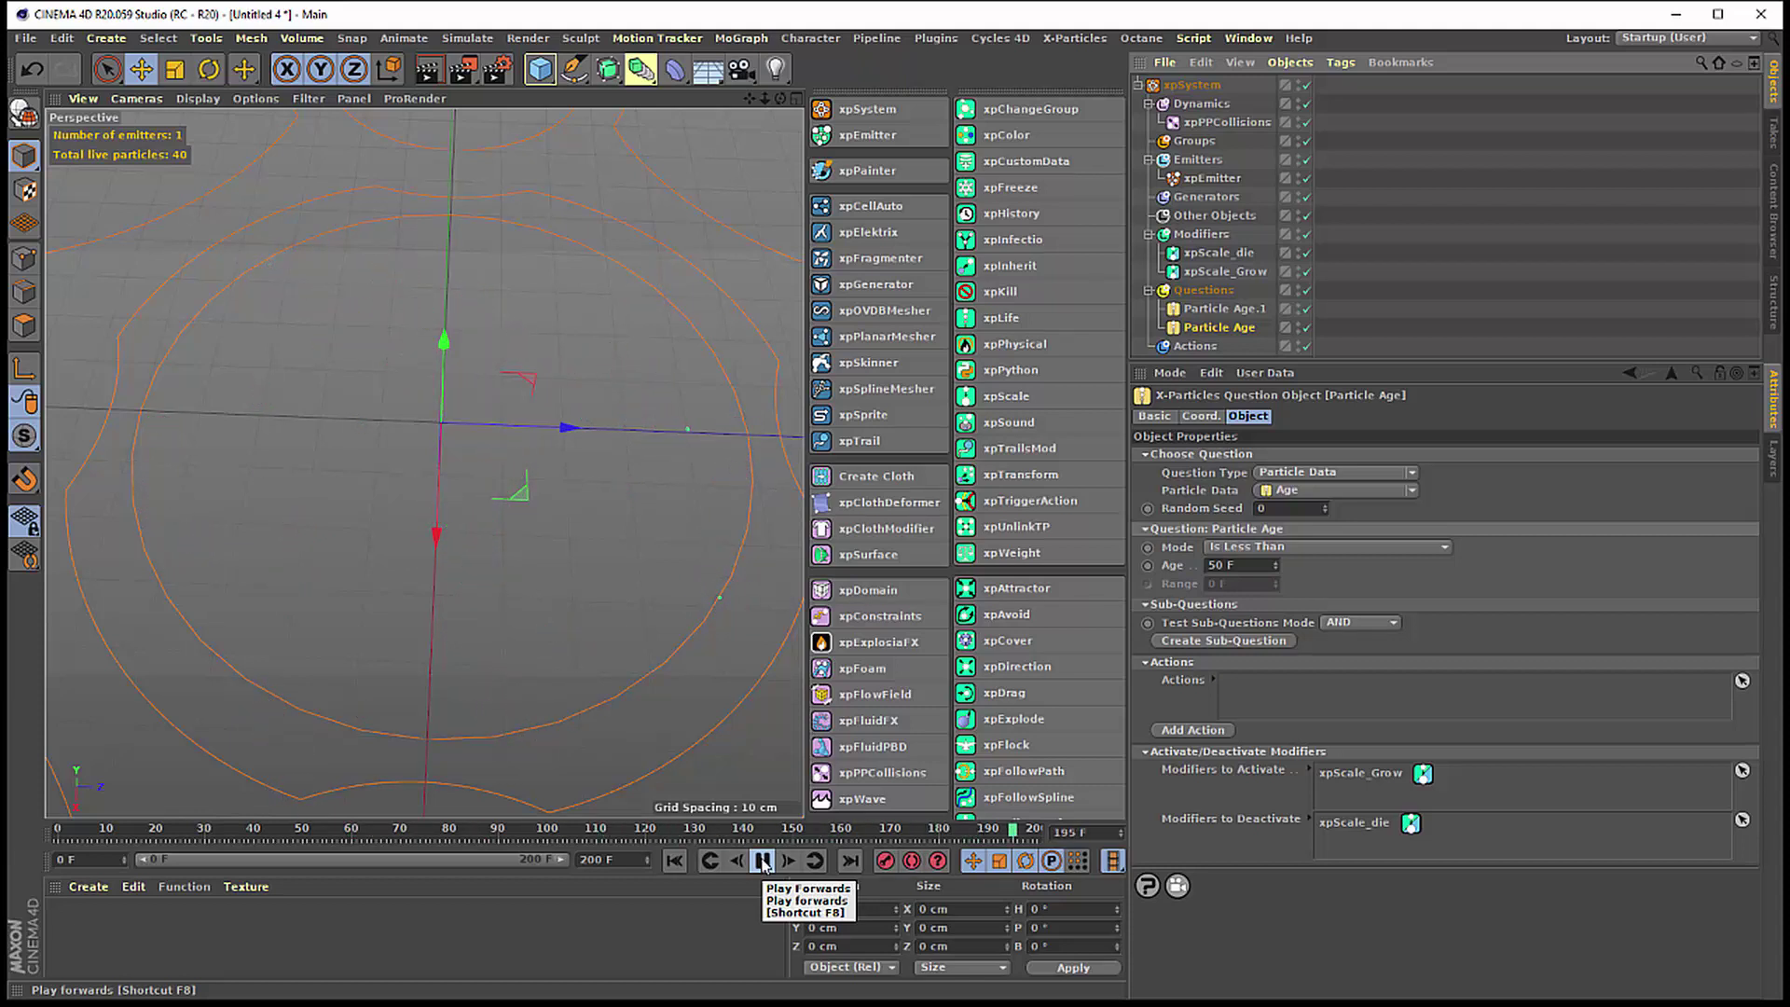
pyautogui.click(762, 862)
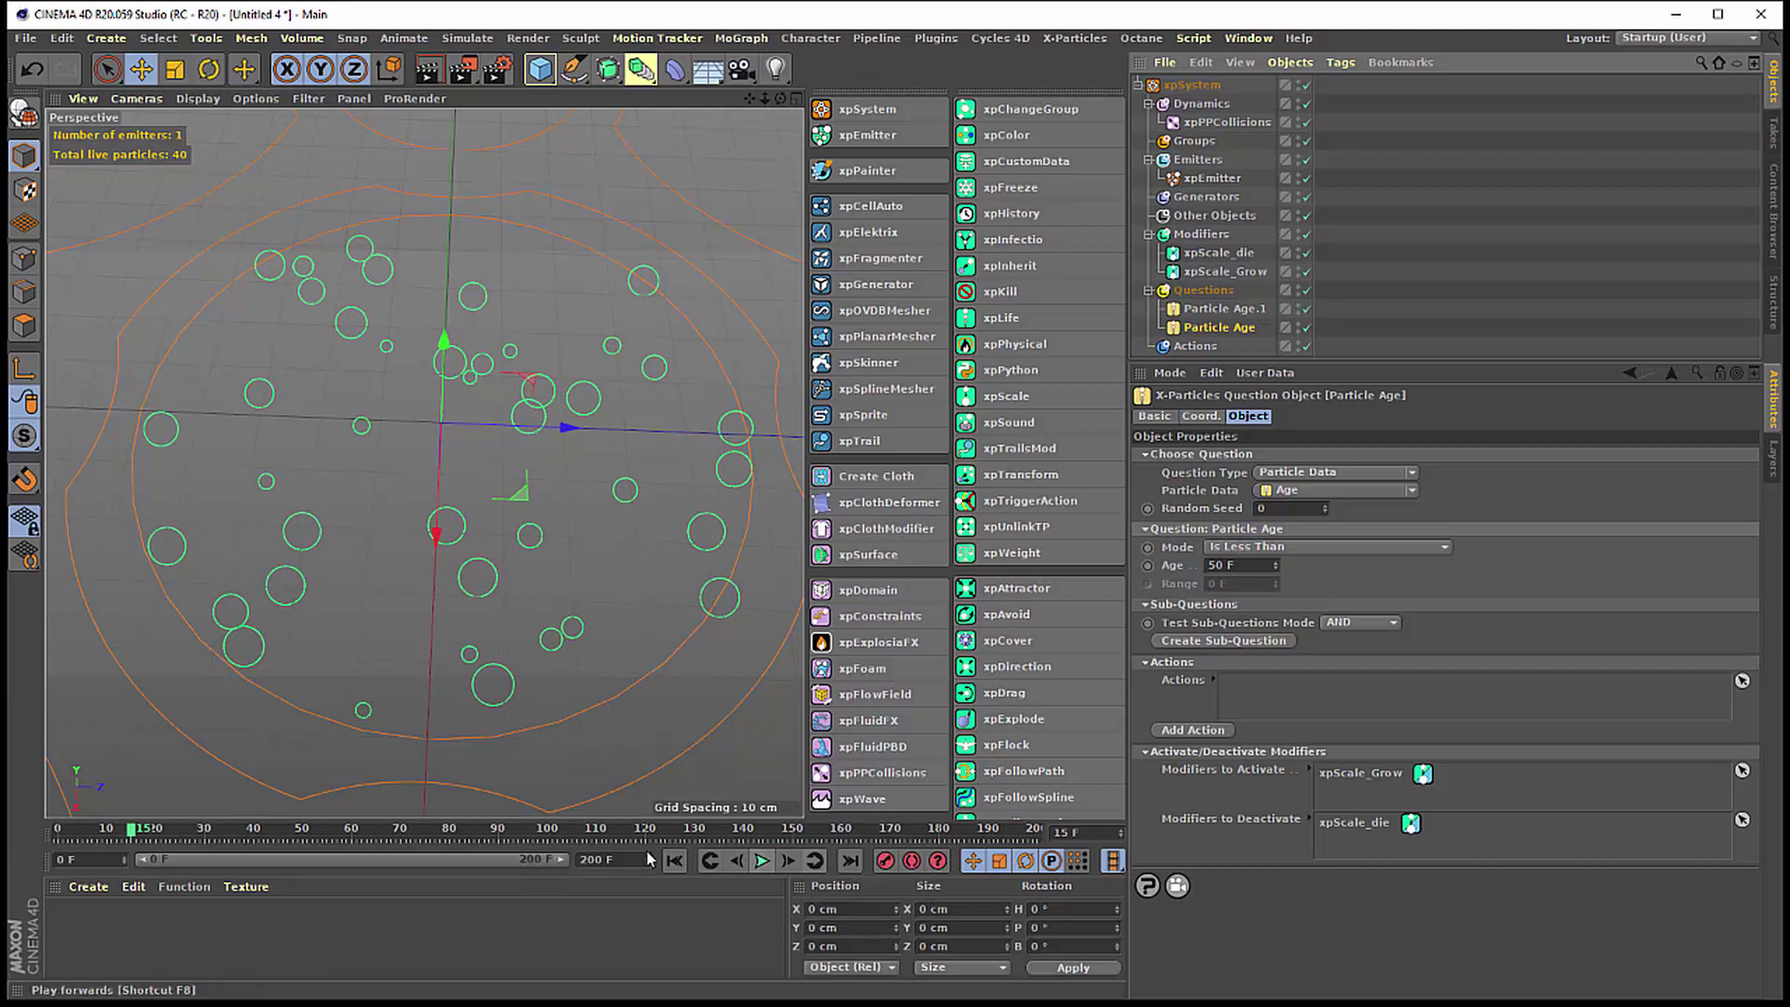
pyautogui.doubleClick(615, 858)
pyautogui.write('300')
pyautogui.press('Return')
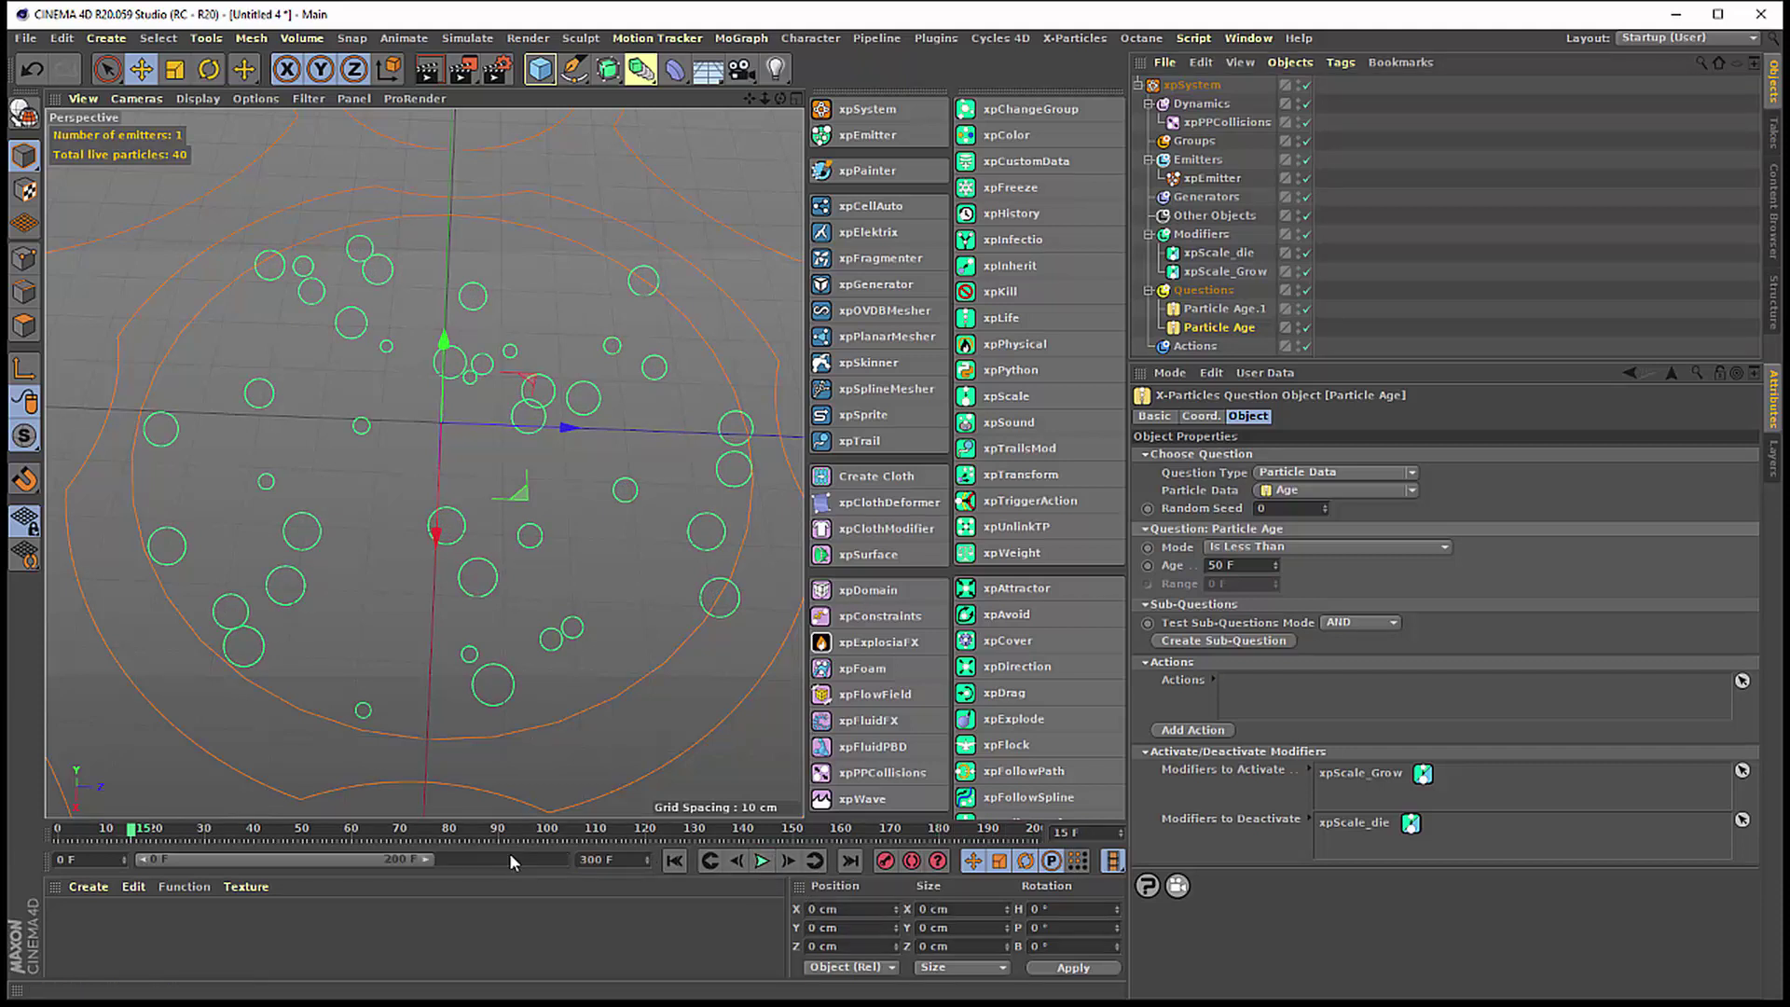
# - Widen the preview range to all 300 frames and play until about frame 254
pyautogui.doubleClick(470, 858)
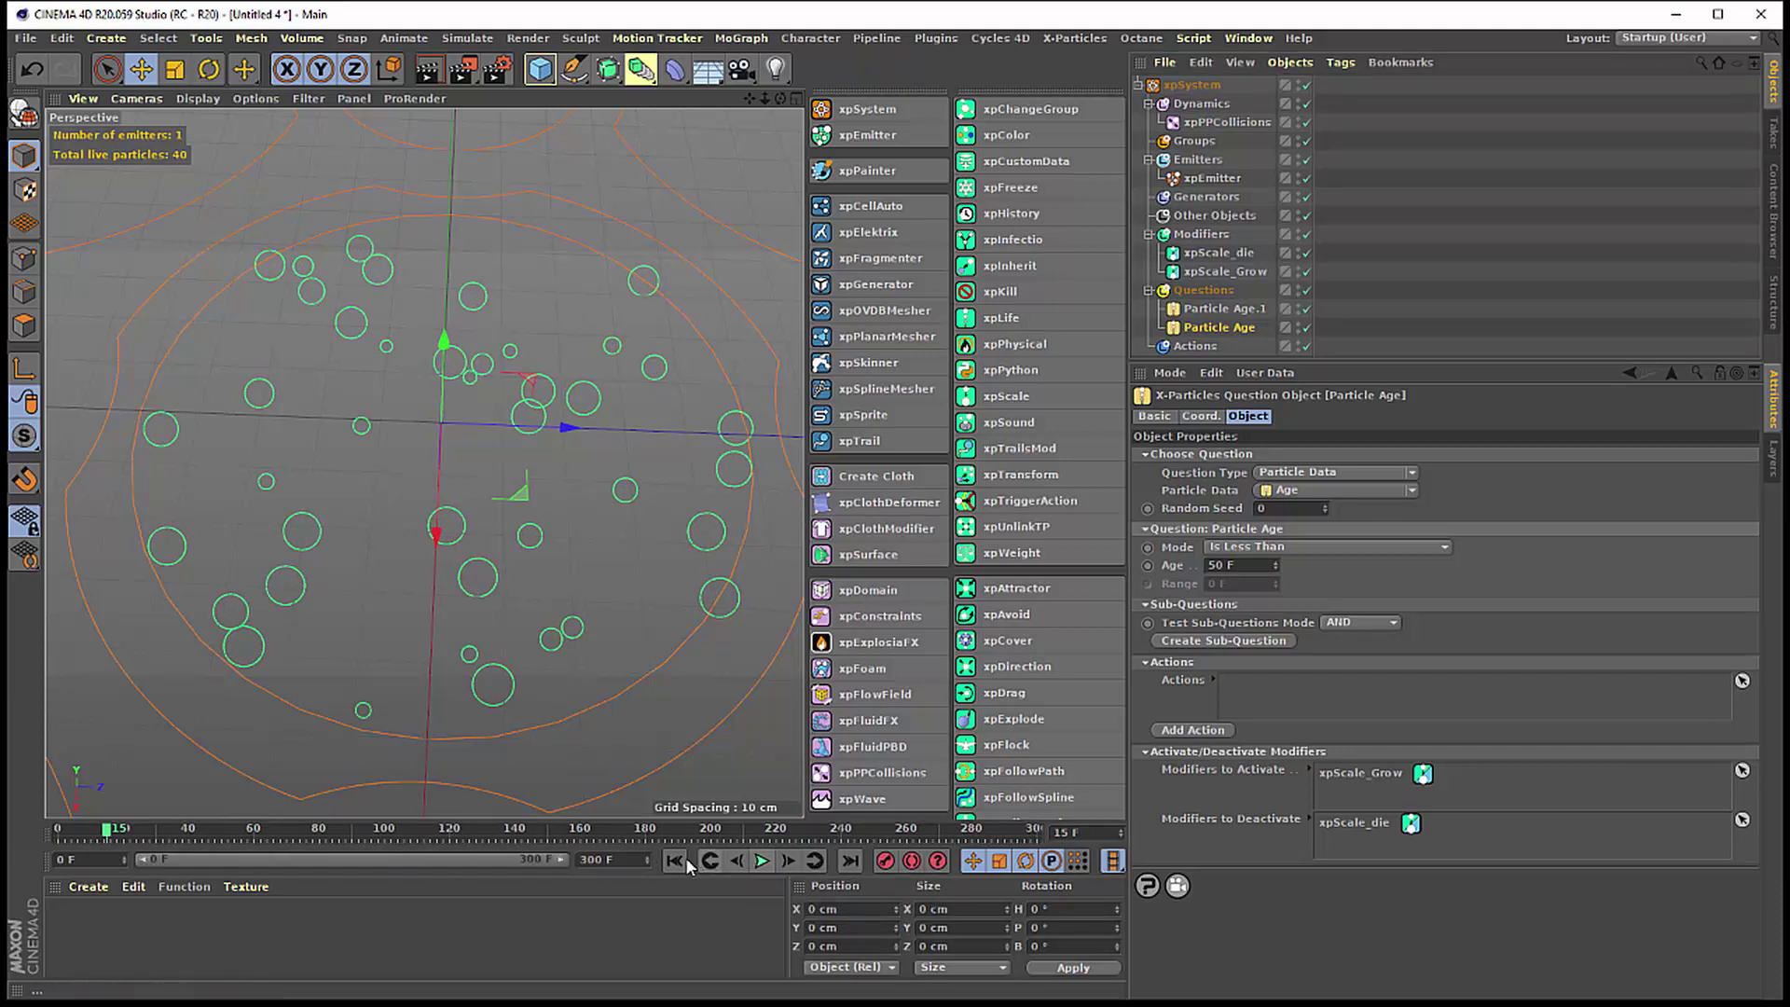
pyautogui.click(763, 862)
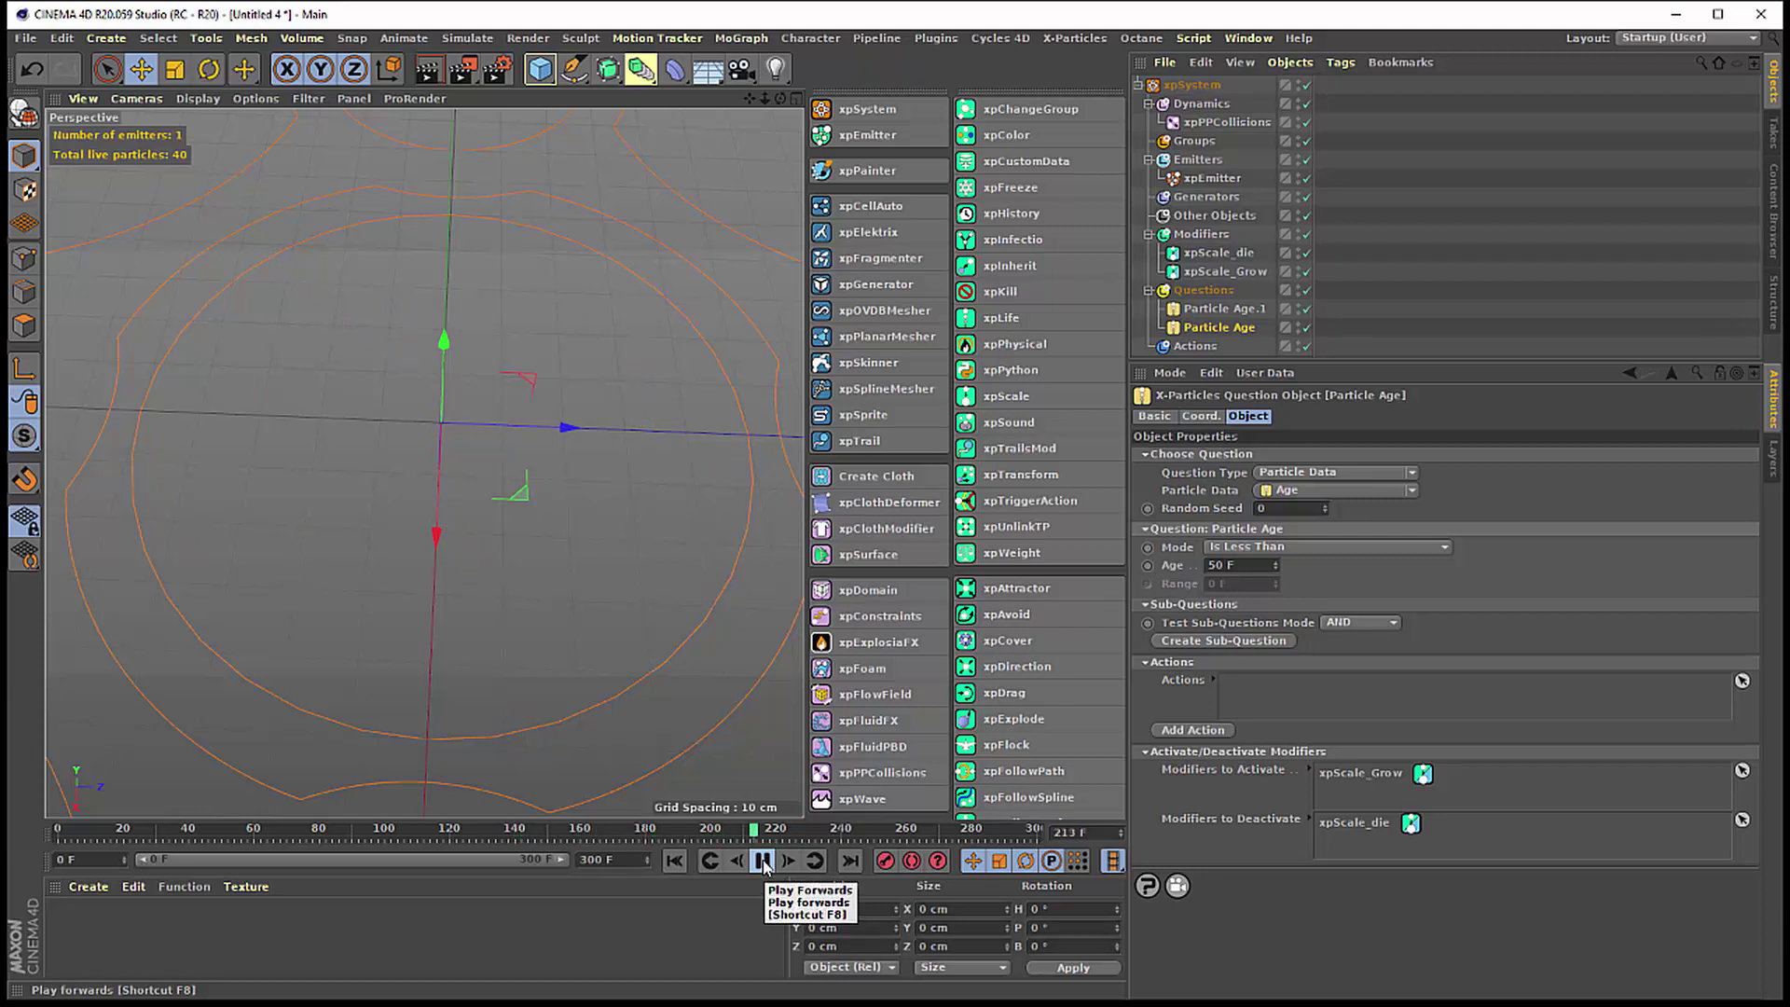
pyautogui.click(763, 862)
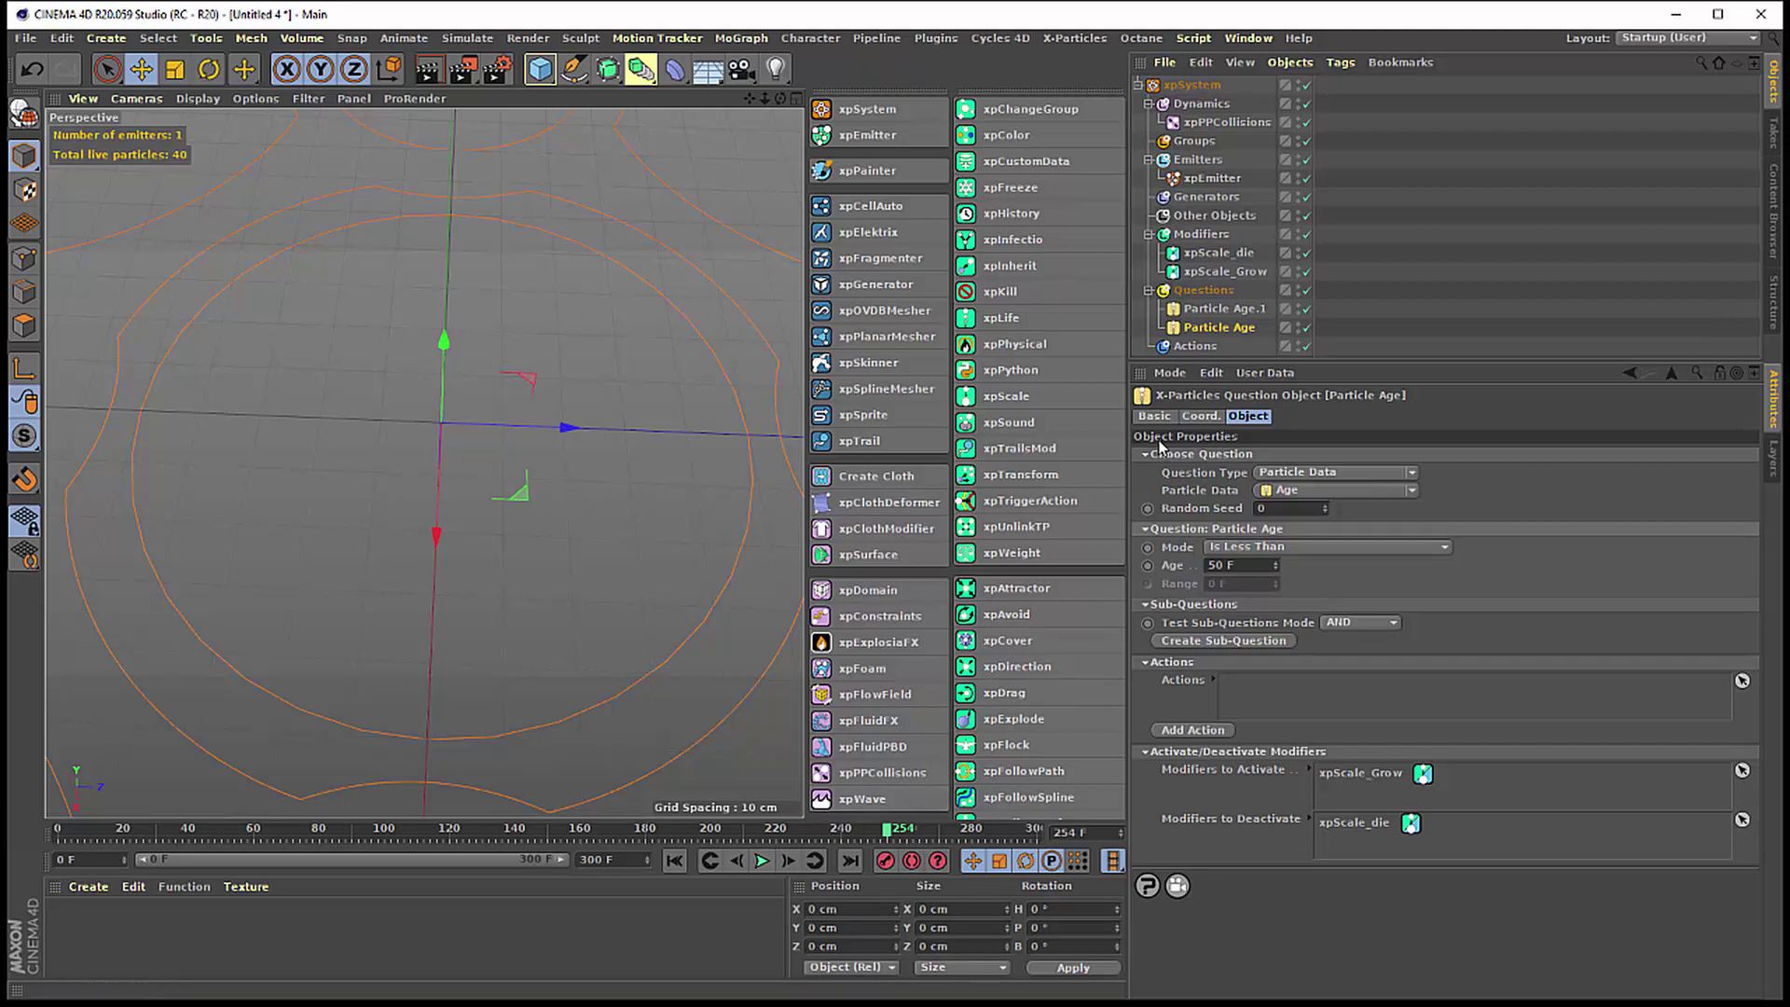
# - Set the emitter's Editor Display to Dots instead of circles
pyautogui.click(1211, 178)
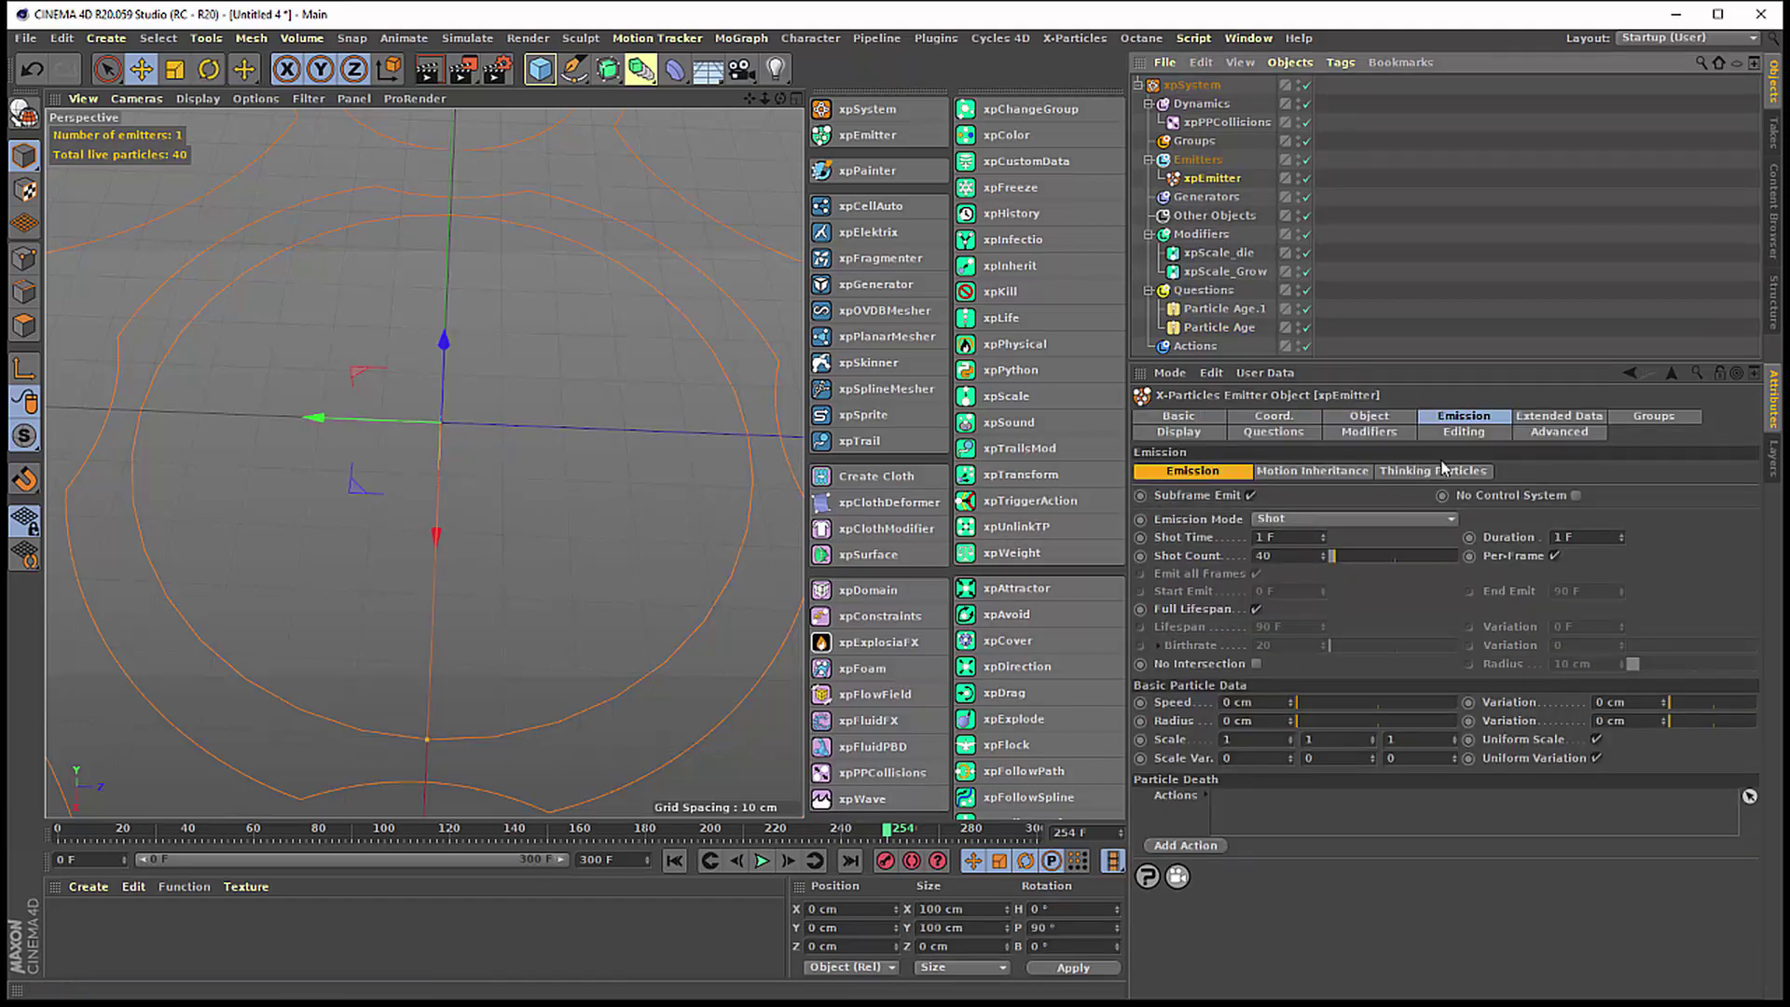
pyautogui.click(1180, 431)
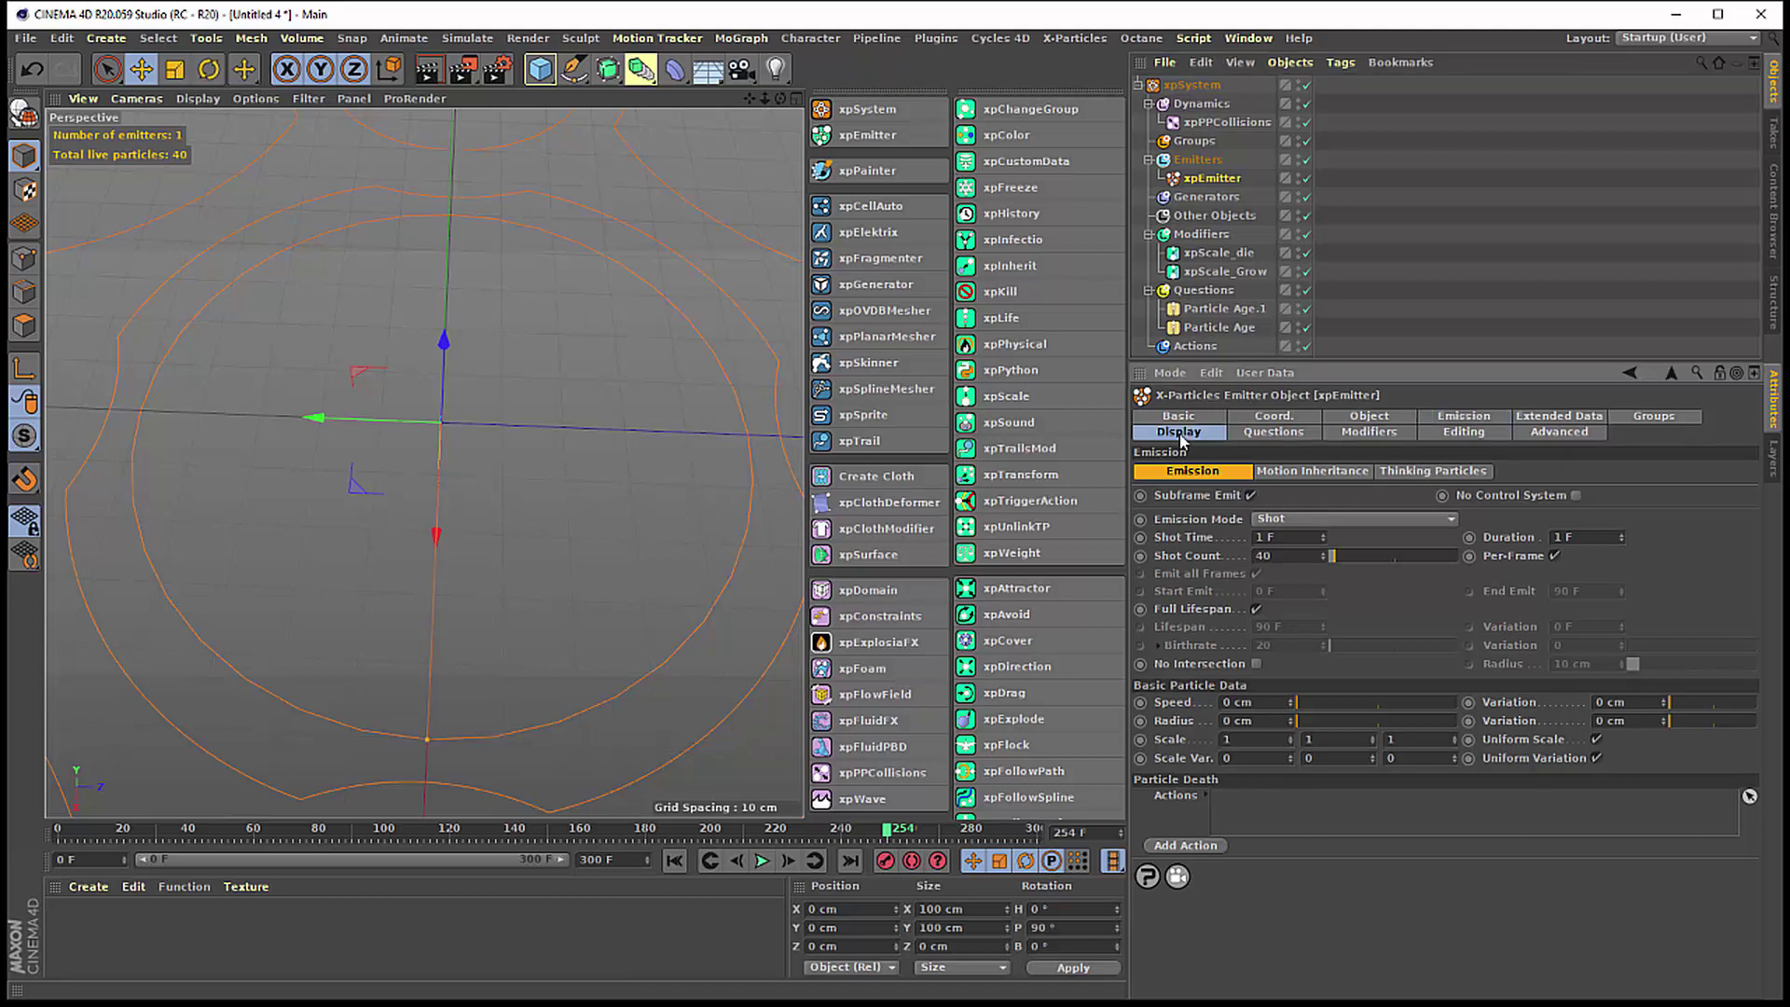
pyautogui.click(1322, 680)
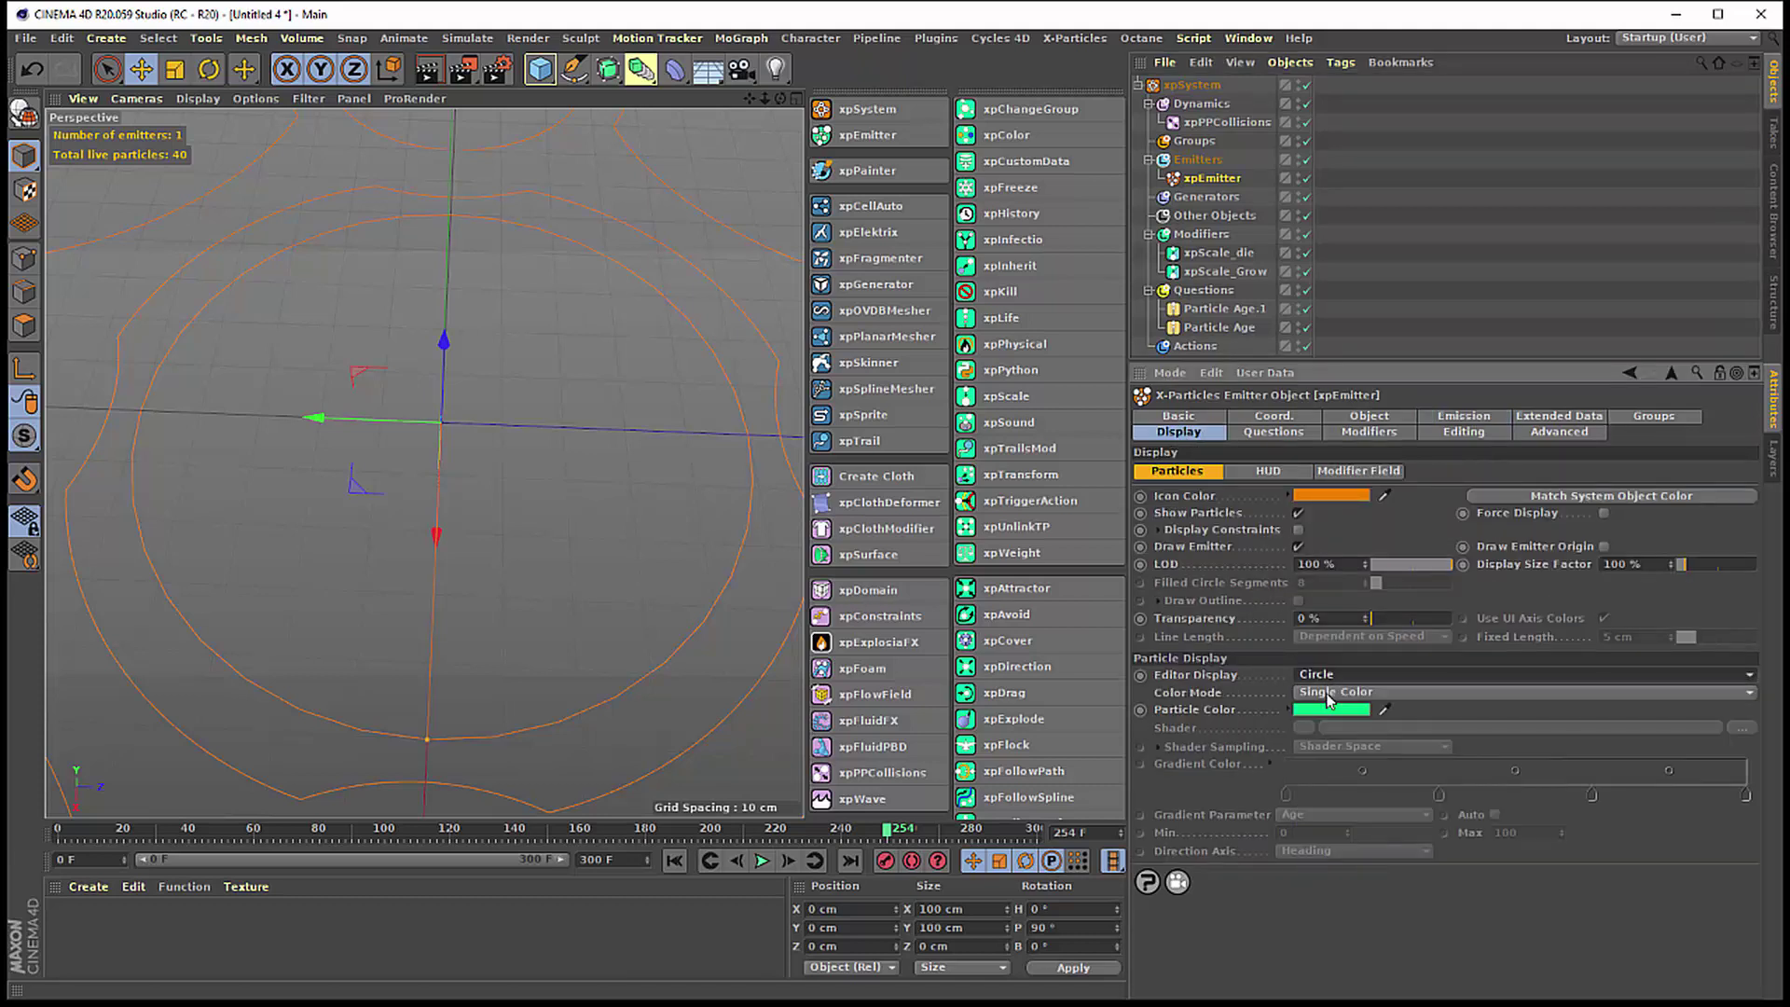
# - Replay the simulation from frame 0, pausing at frame 278
pyautogui.click(674, 861)
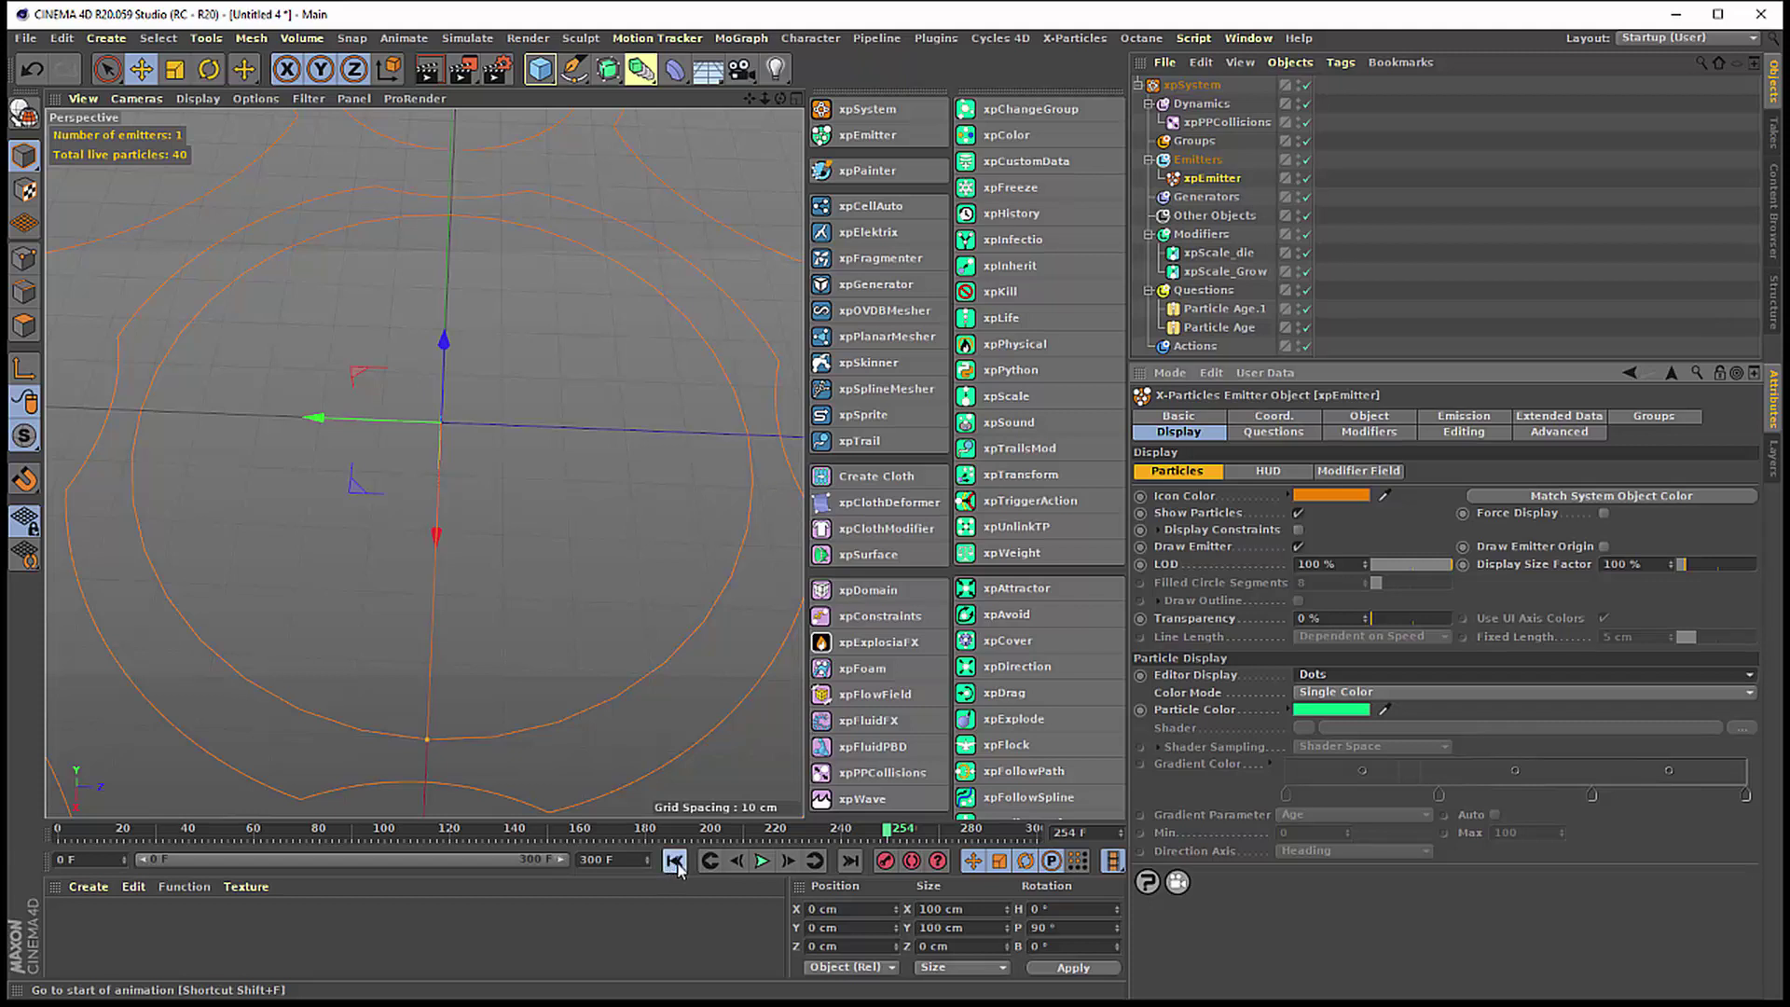
pyautogui.click(761, 861)
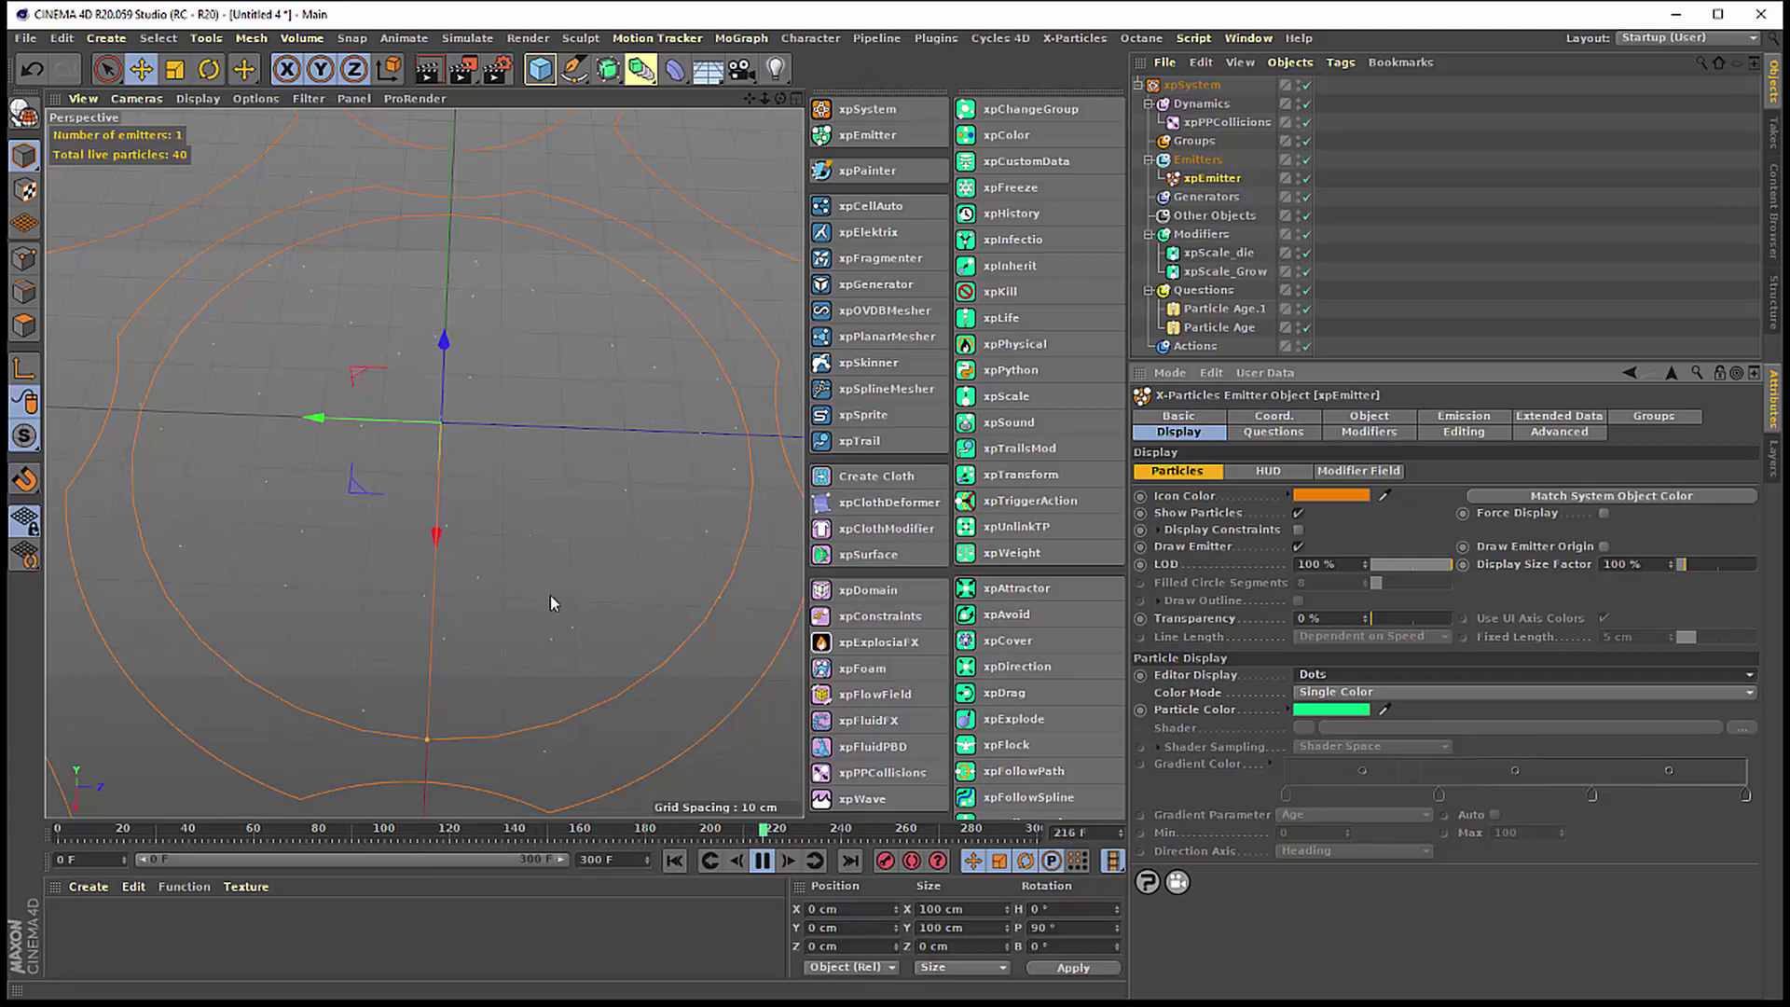
pyautogui.click(763, 861)
# - Inspect the Particle Age and Particle Age.1 question settings, including the 100 F age value
pyautogui.click(1227, 328)
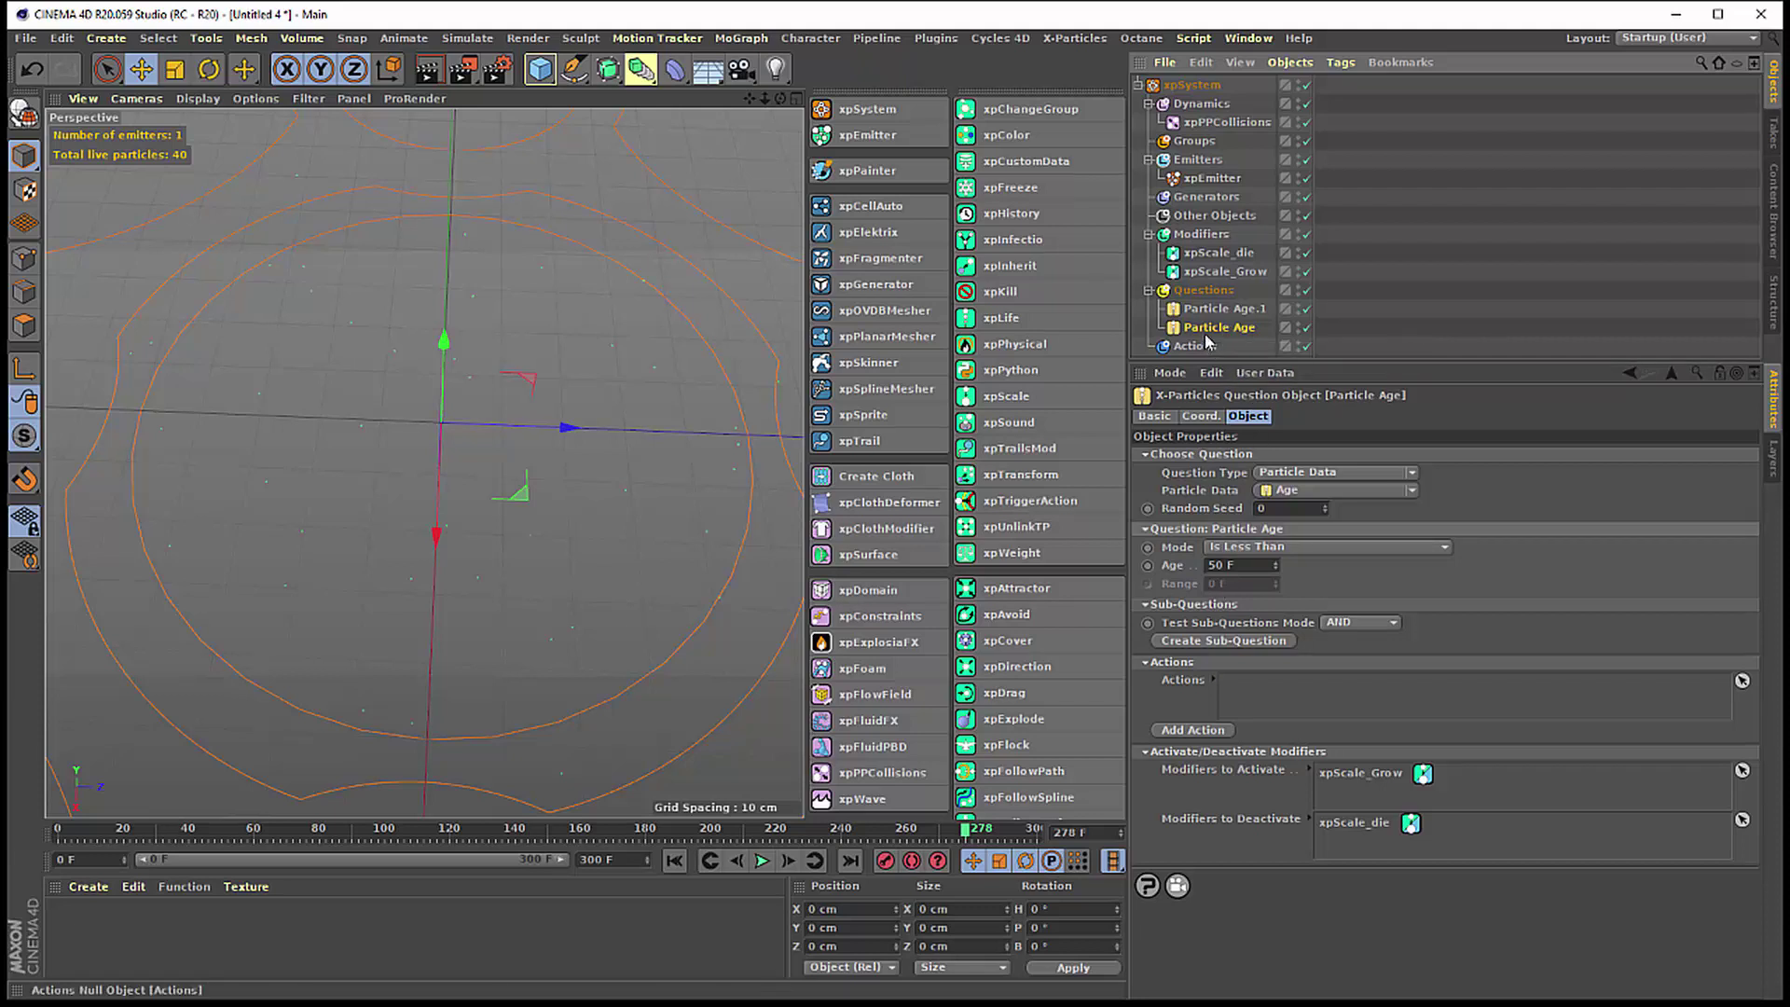
pyautogui.click(1196, 310)
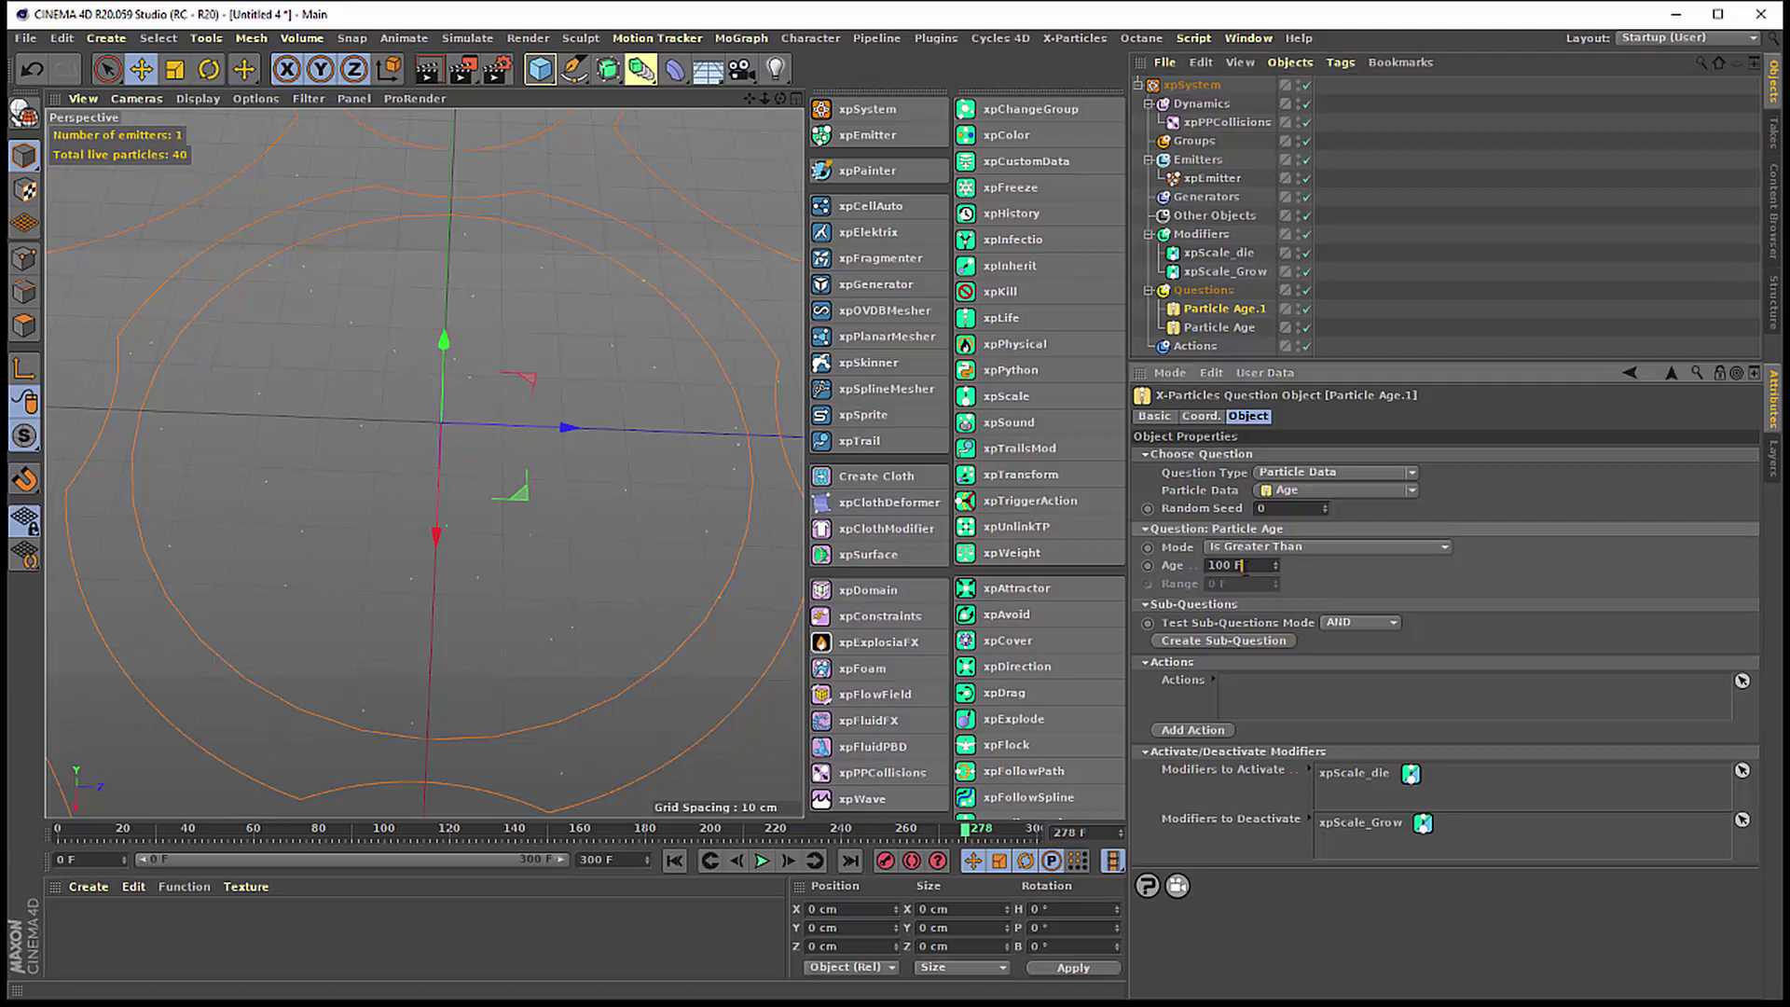
pyautogui.moveTo(1245, 565); pyautogui.dragTo(1186, 564)
pyautogui.click(1216, 295)
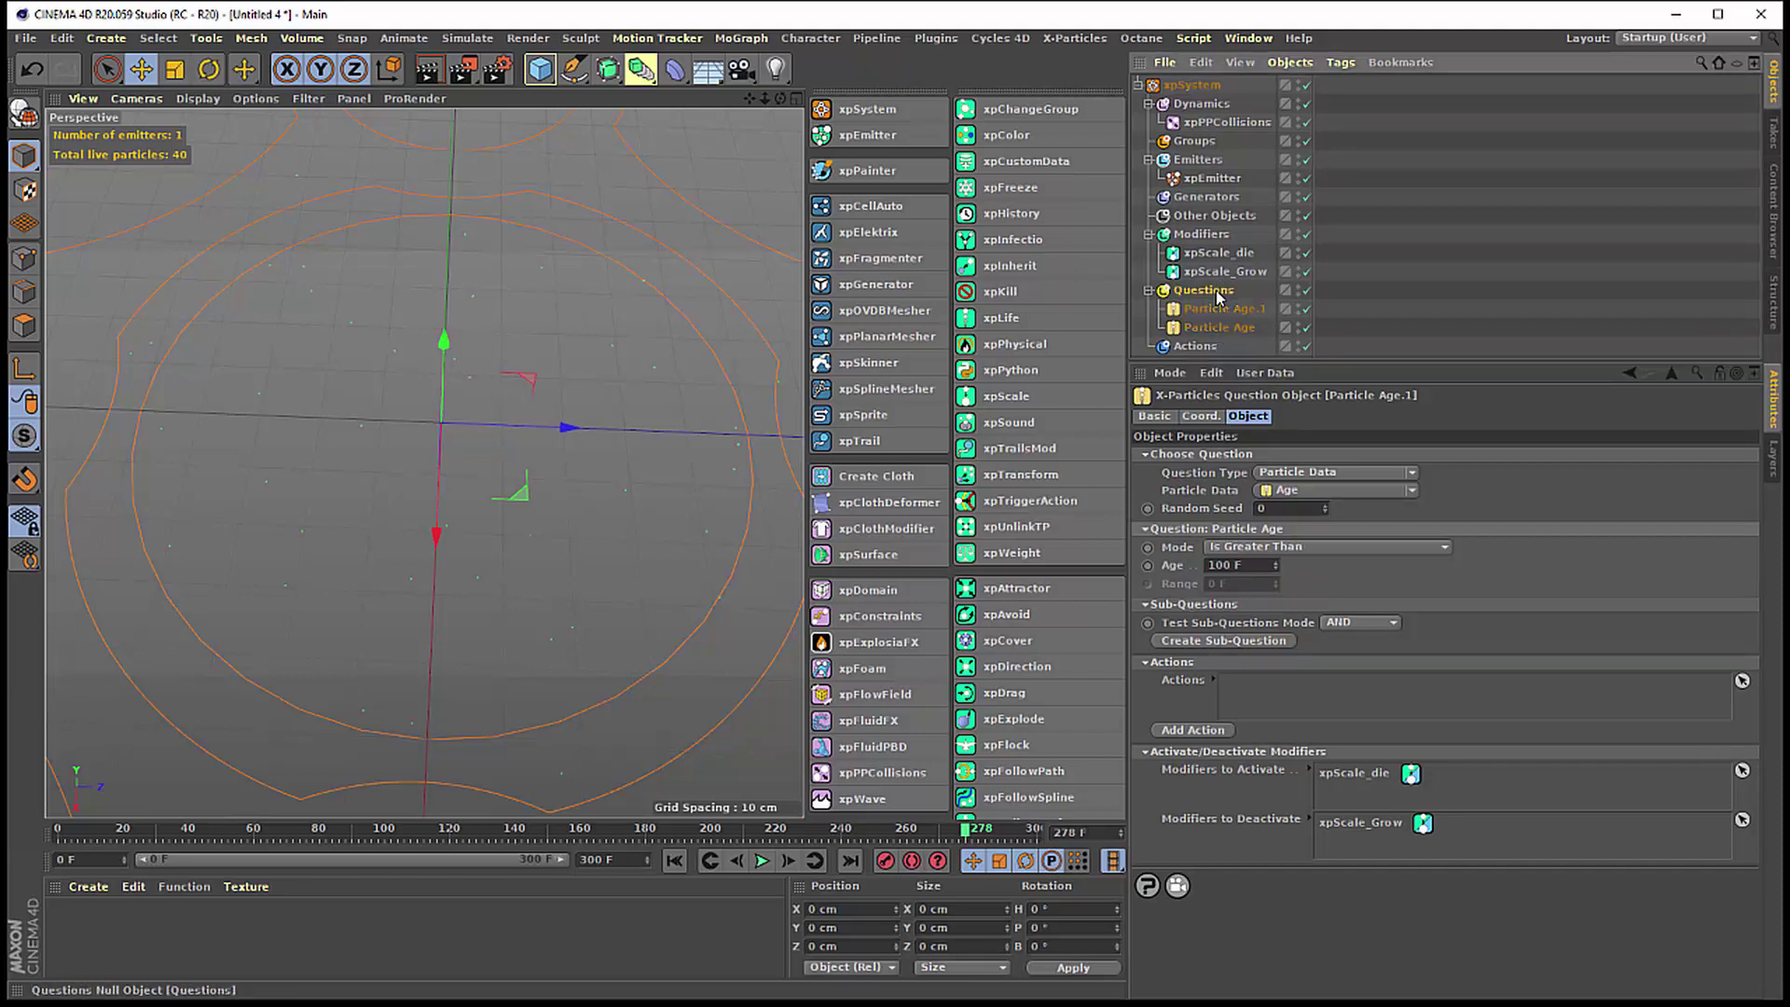
# - Add a new Particle Age question with an age threshold of 200 F, plus an action
pyautogui.click(1212, 178)
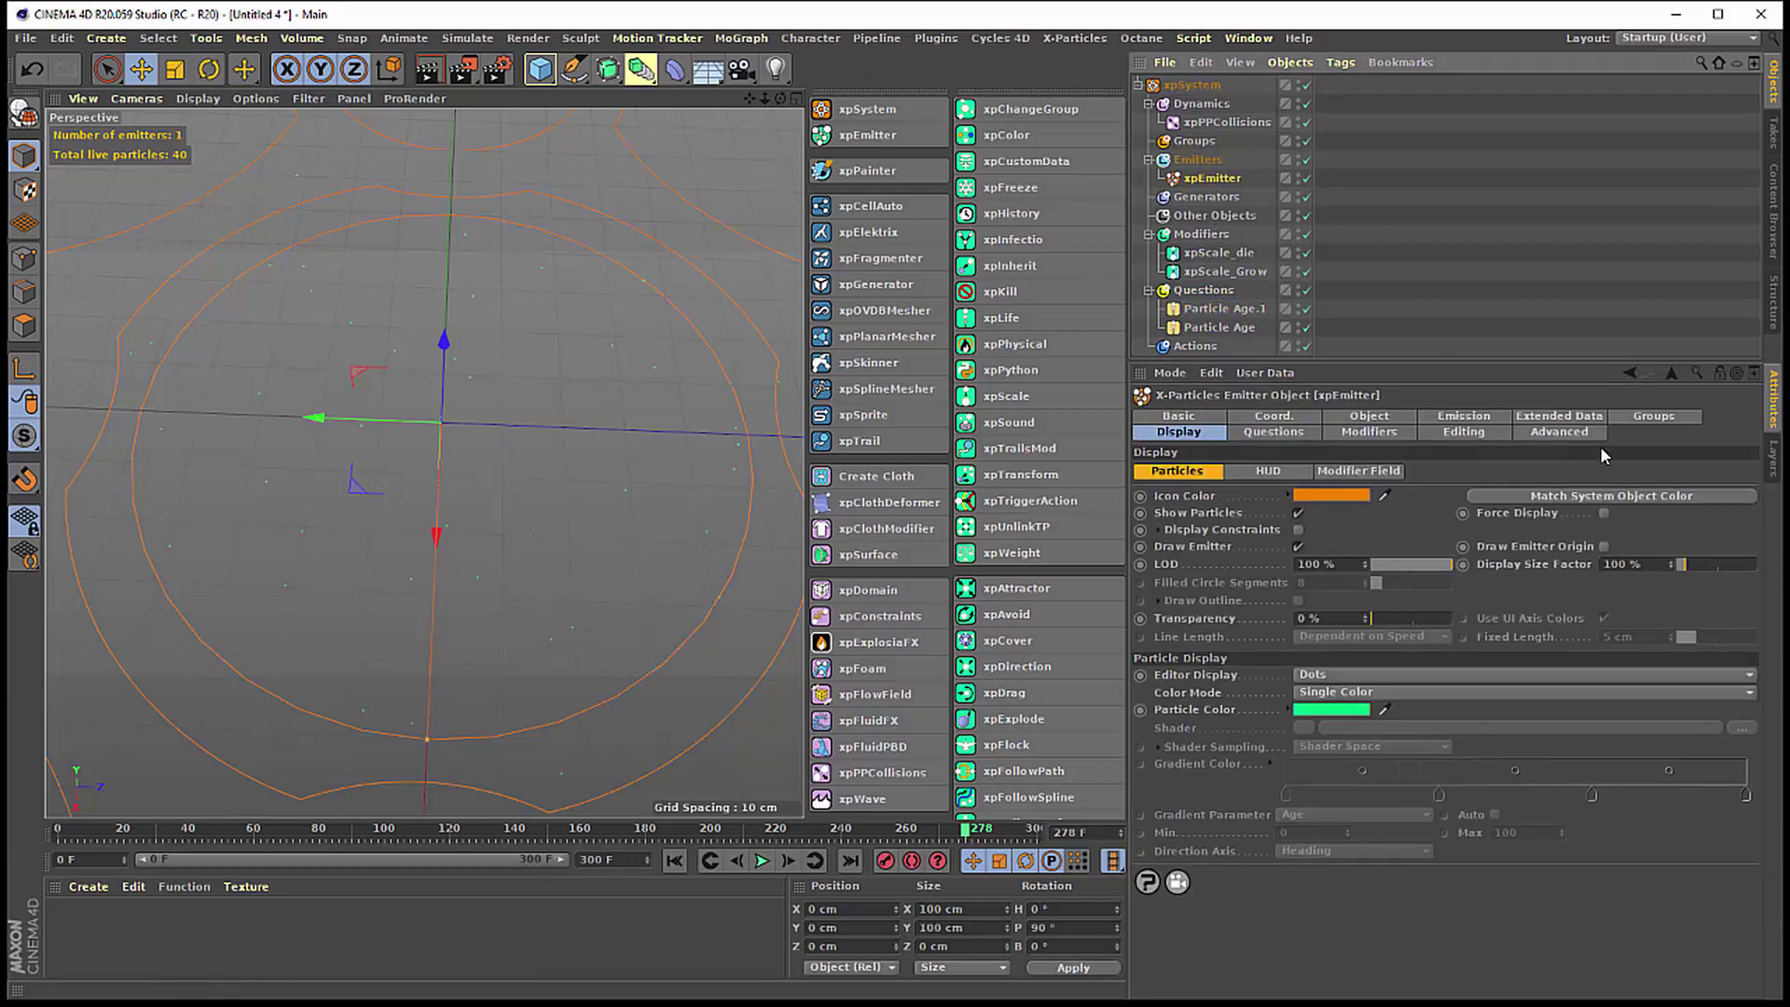
pyautogui.click(1273, 432)
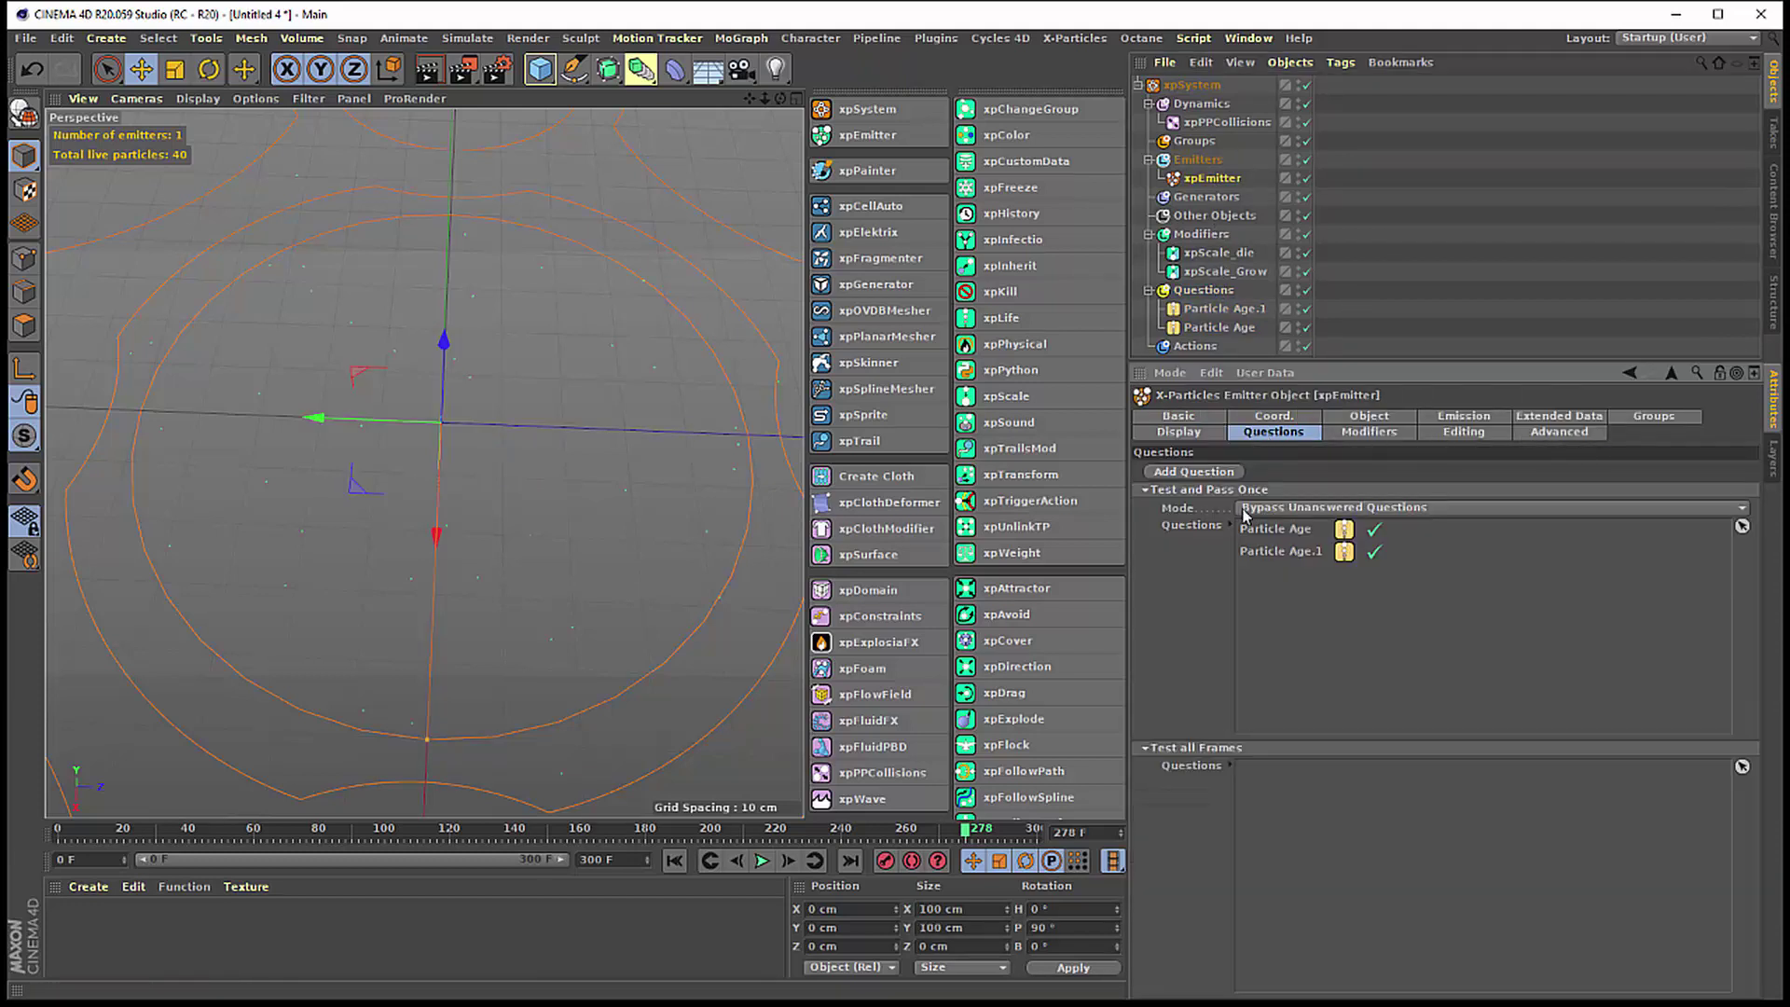
pyautogui.click(1189, 472)
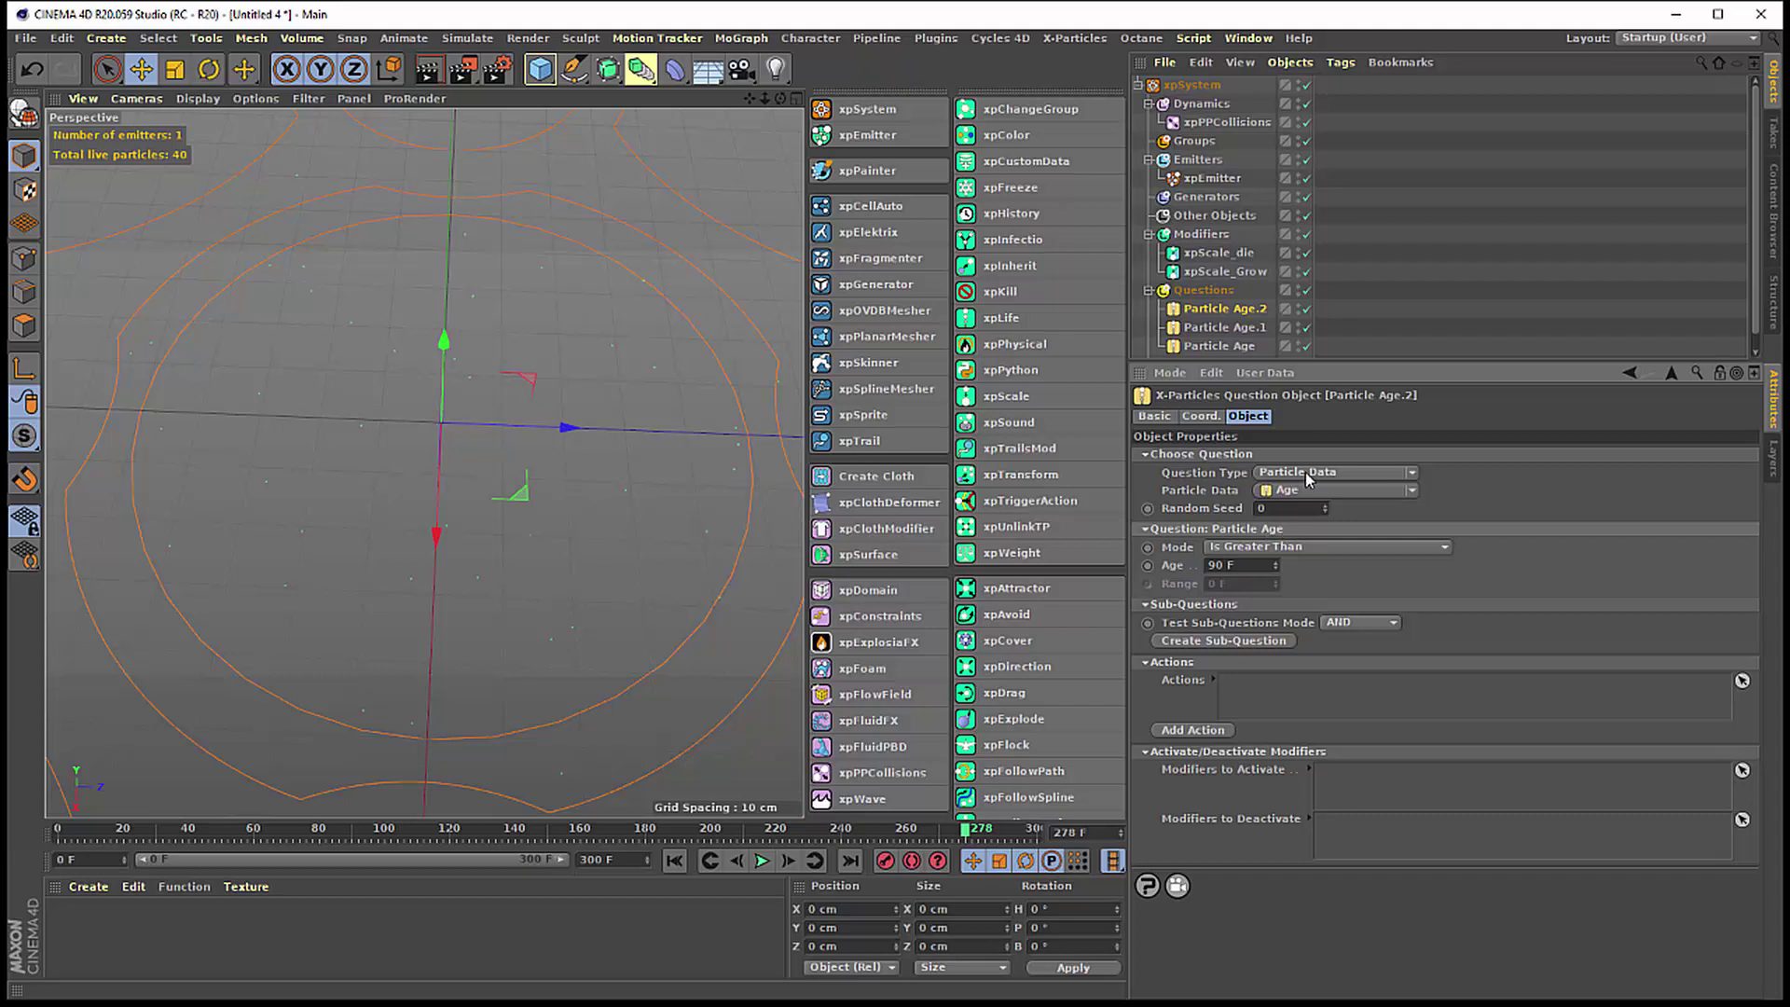
pyautogui.click(1240, 565)
pyautogui.write('20')
pyautogui.click(1194, 735)
# - Add an action to the new question and browse the Direct and Other action types
pyautogui.click(1194, 734)
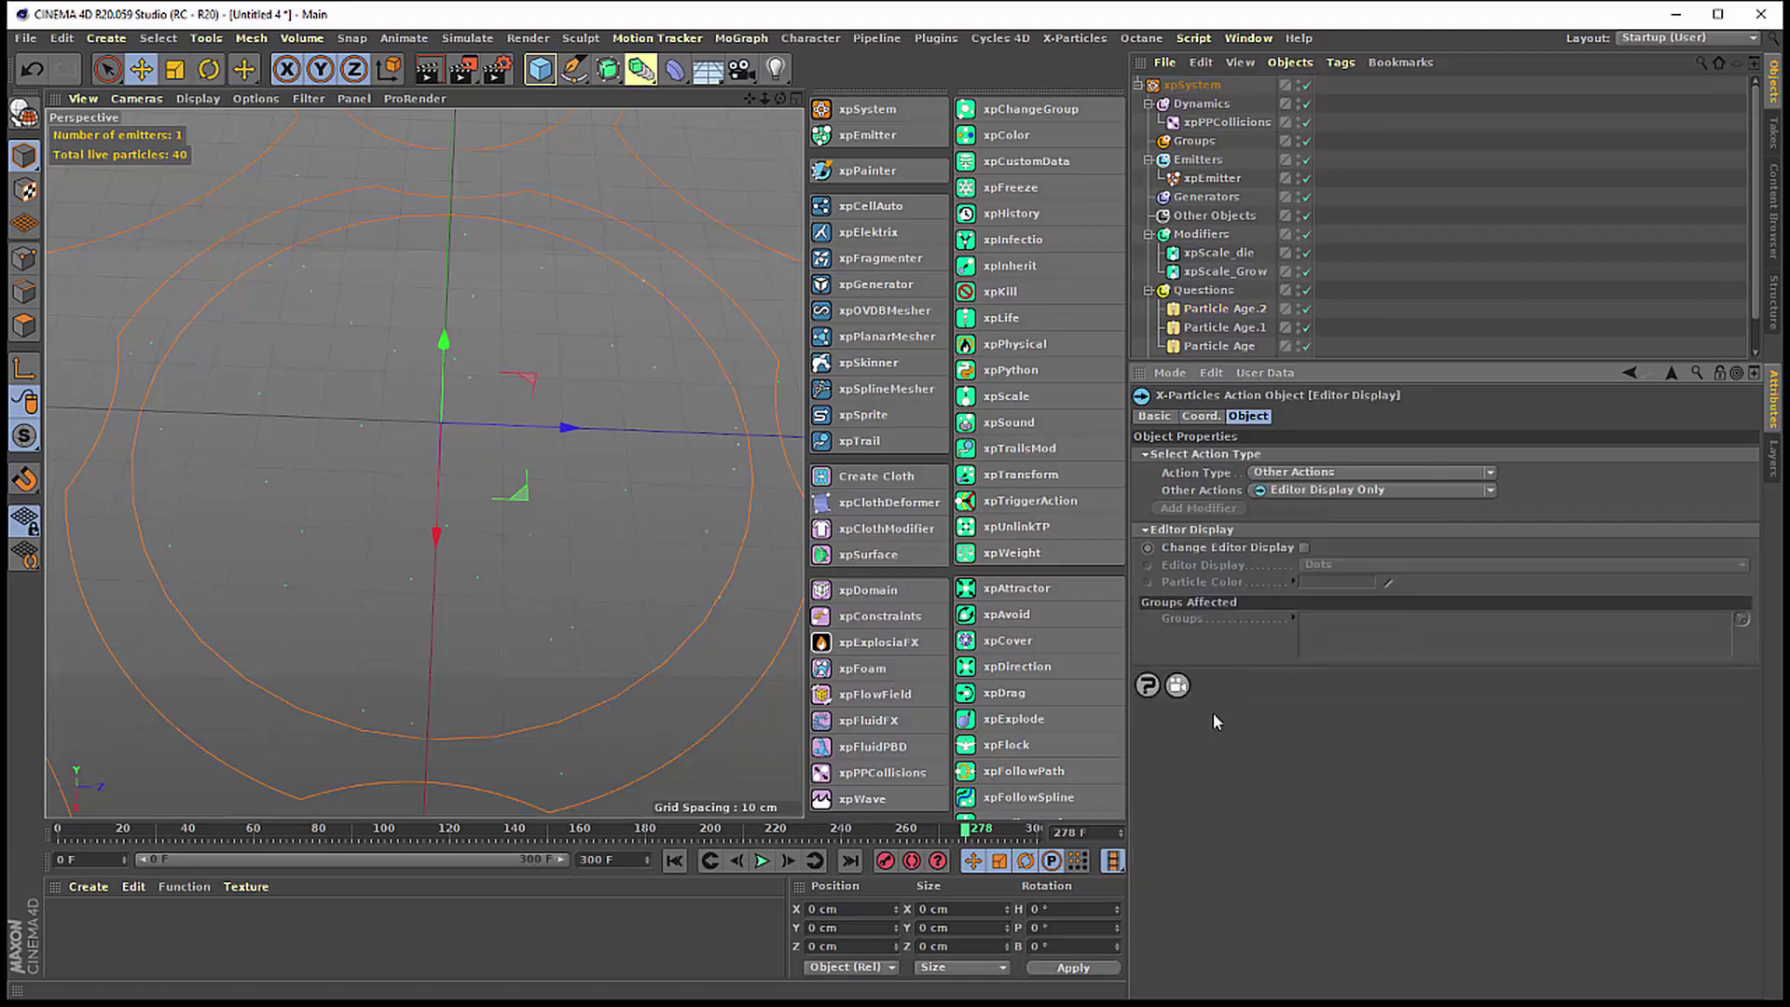
pyautogui.click(1318, 492)
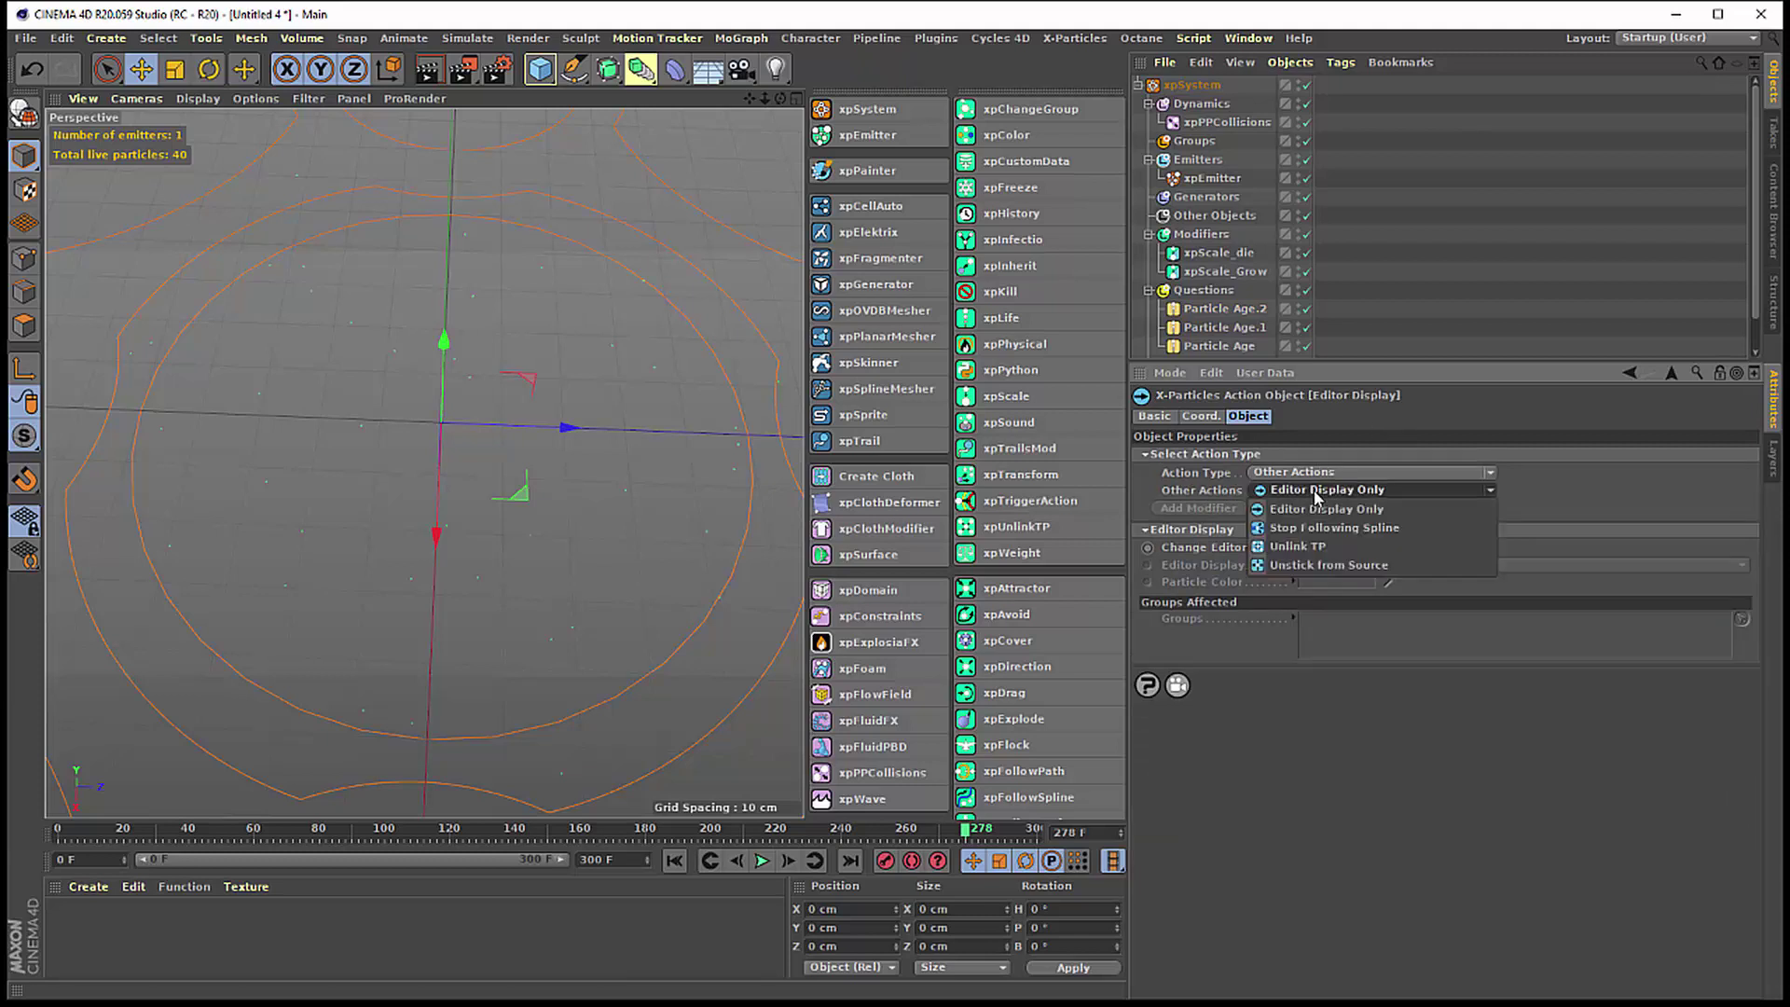
pyautogui.click(1318, 473)
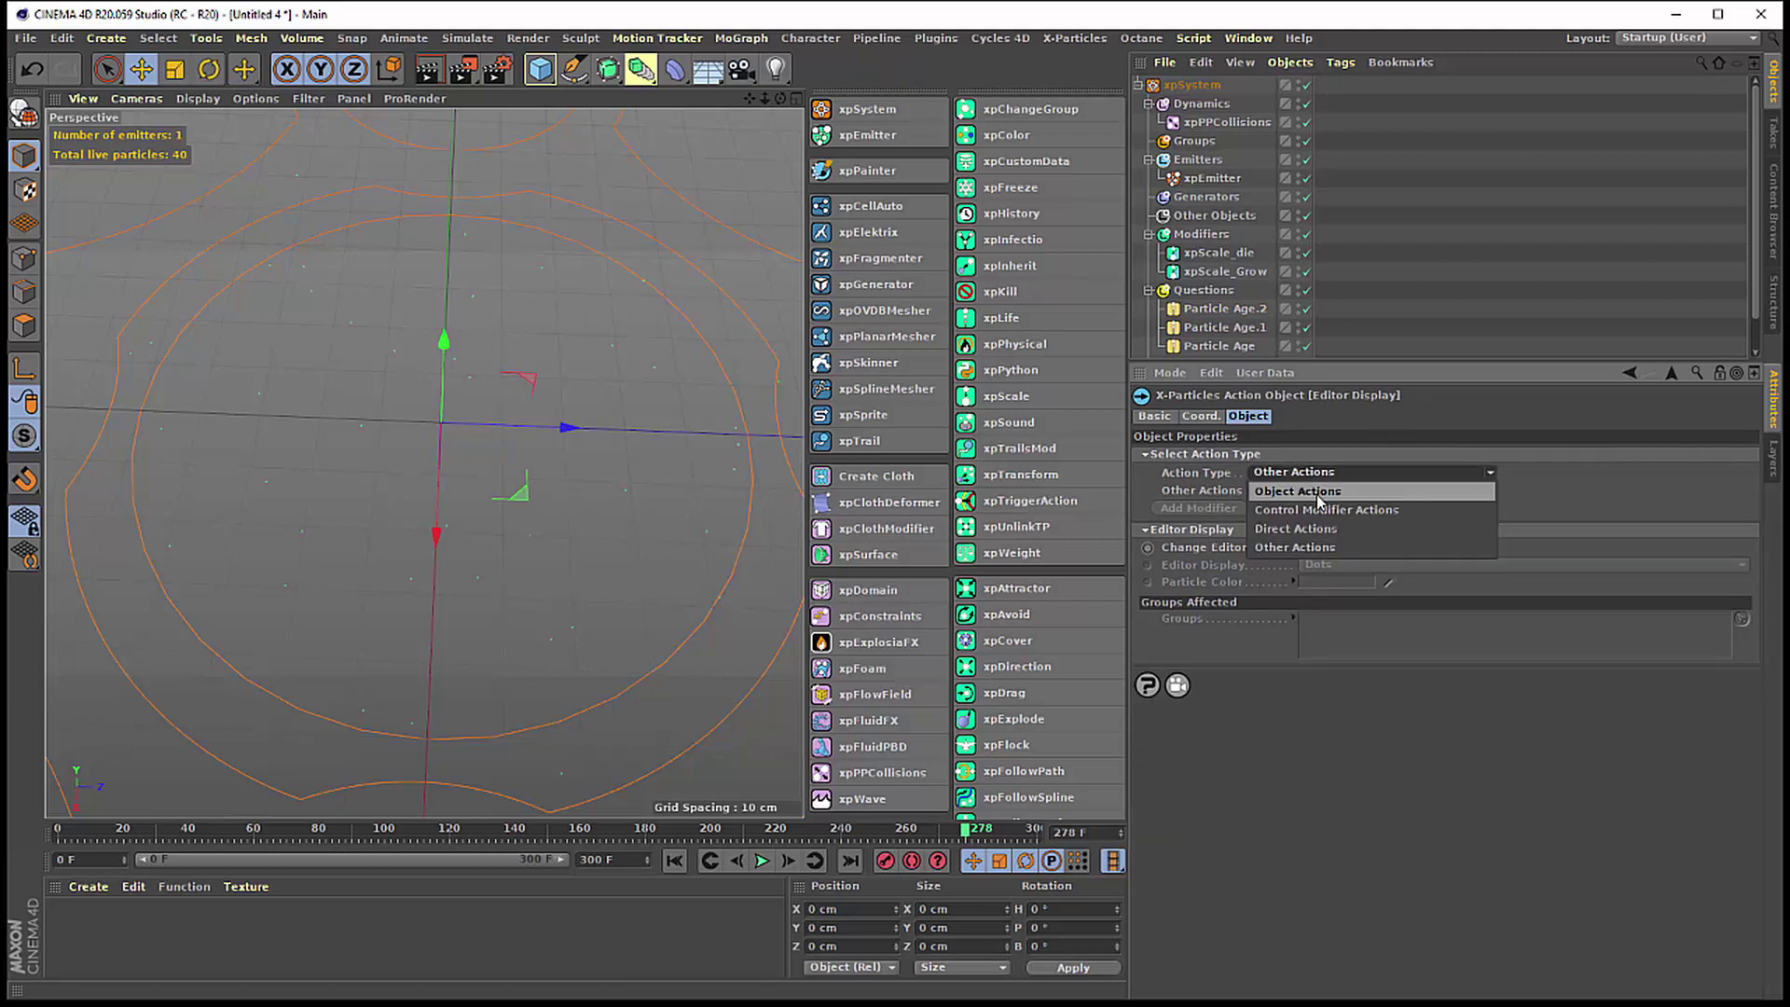
pyautogui.click(1318, 528)
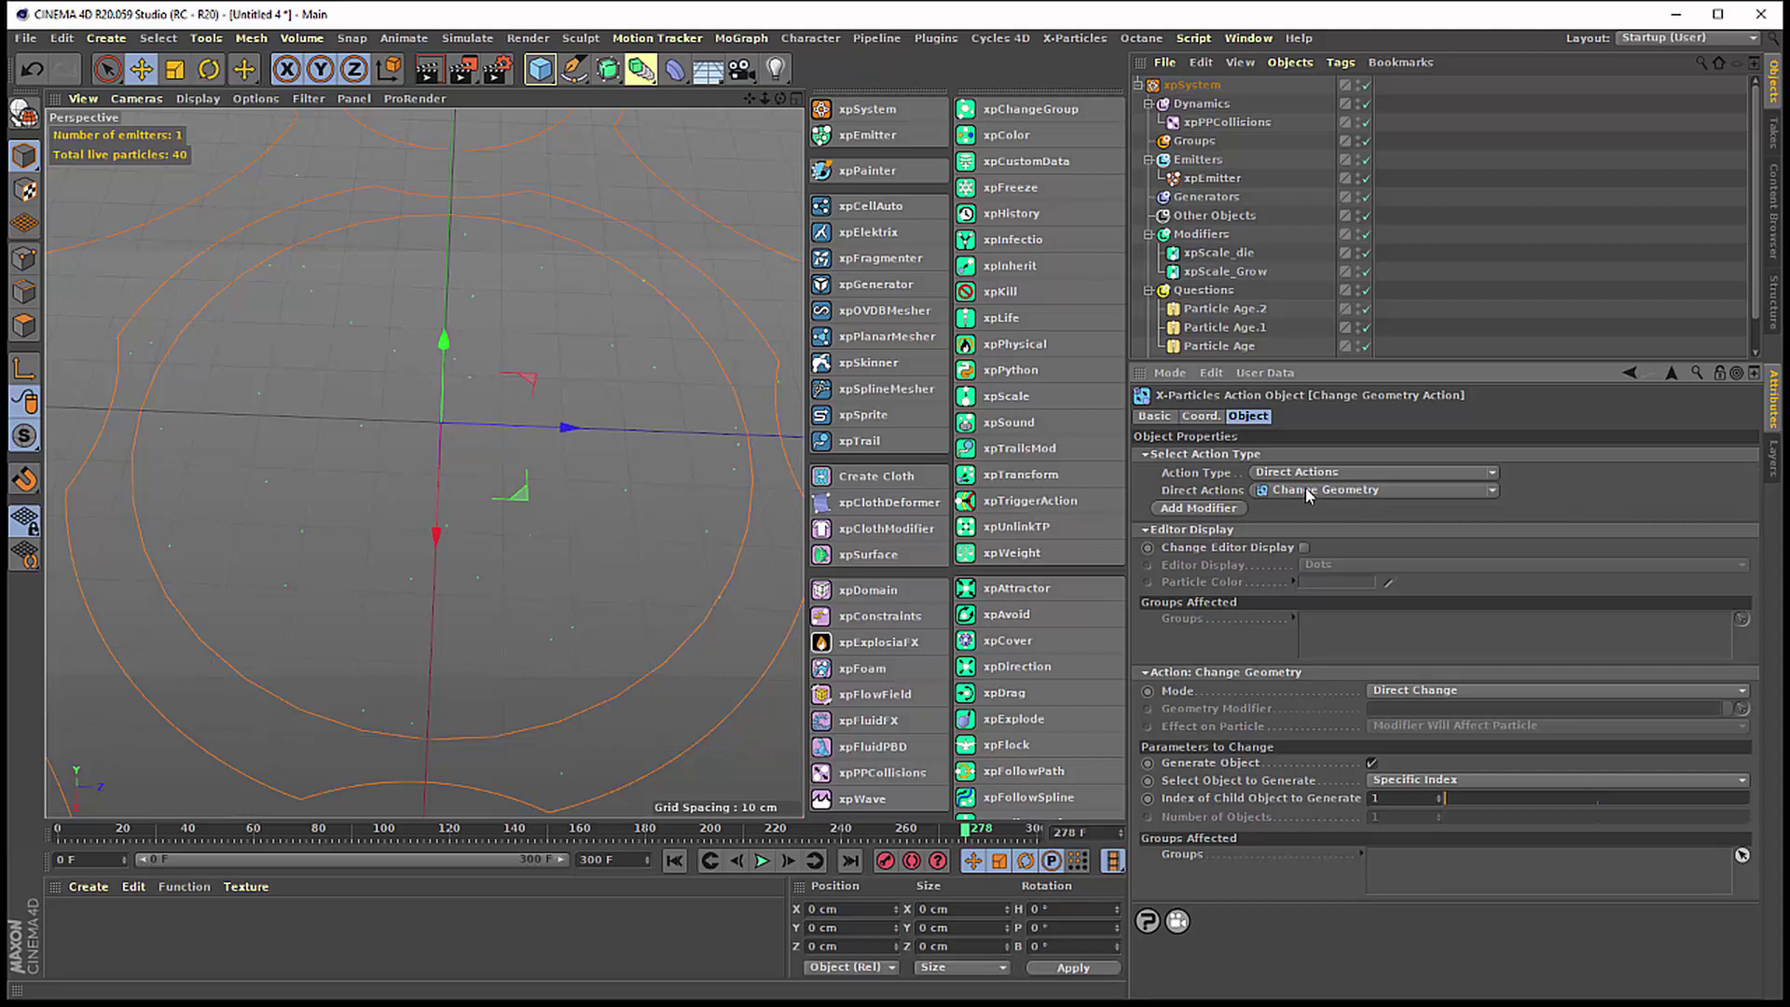
pyautogui.click(1309, 493)
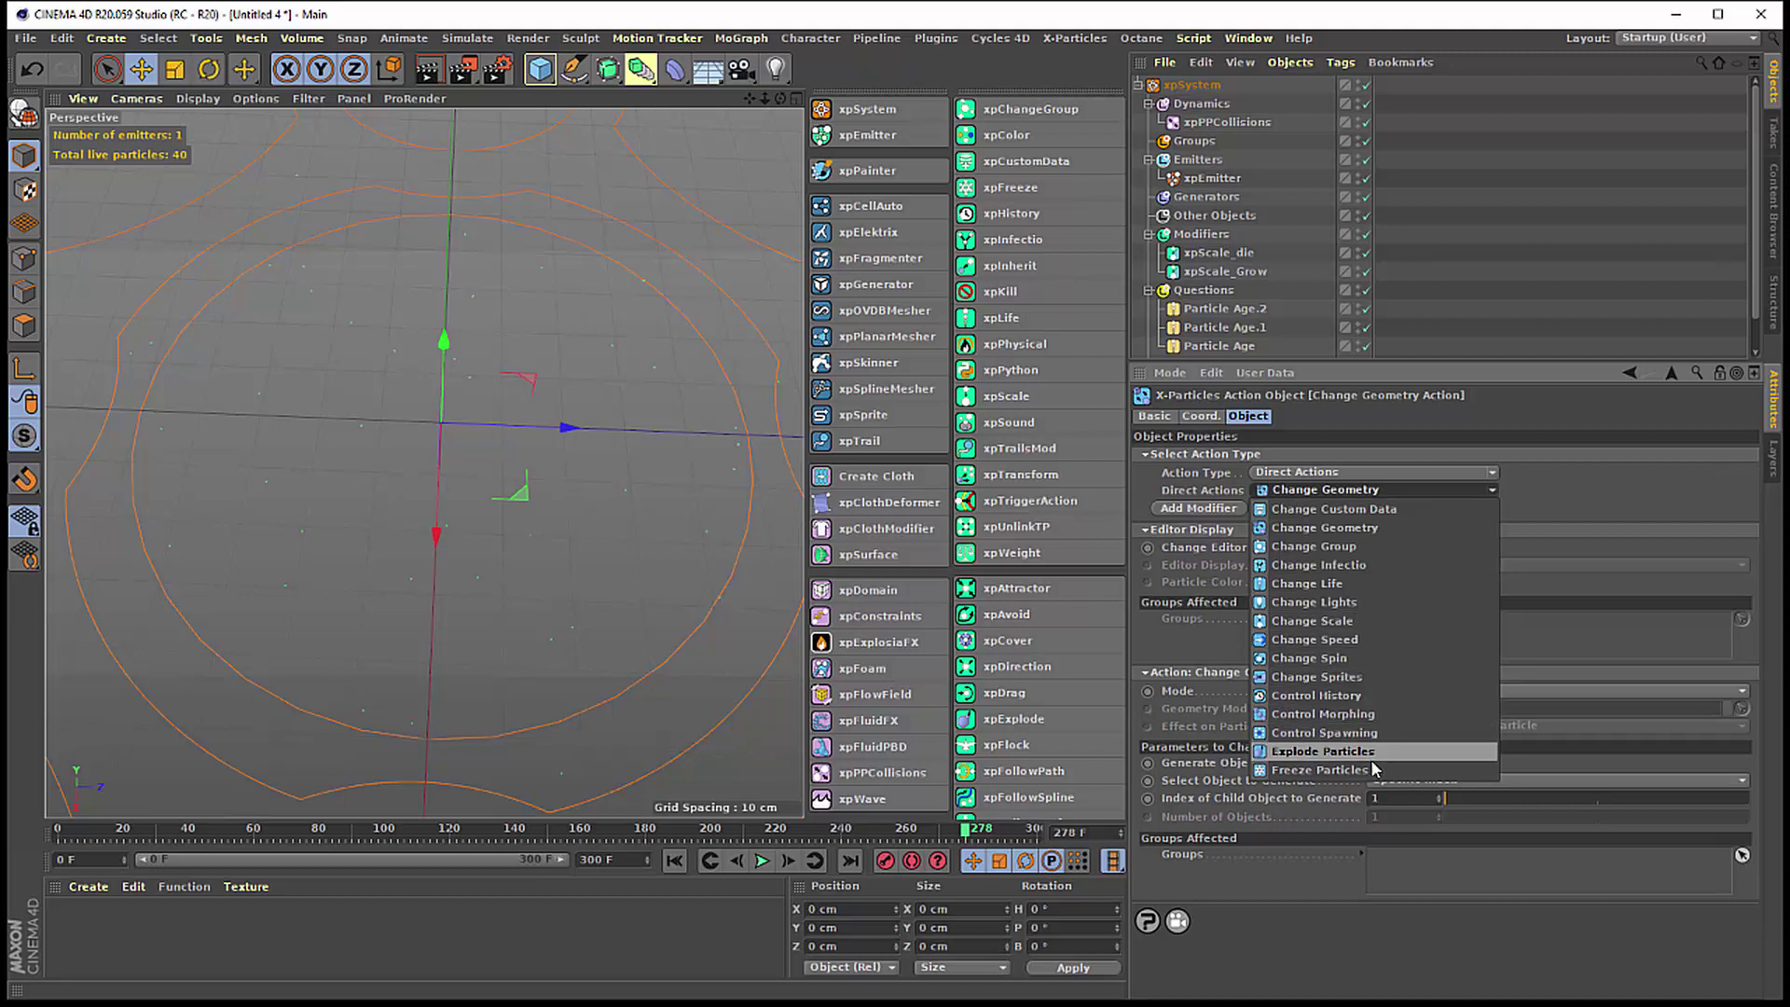
pyautogui.click(1325, 487)
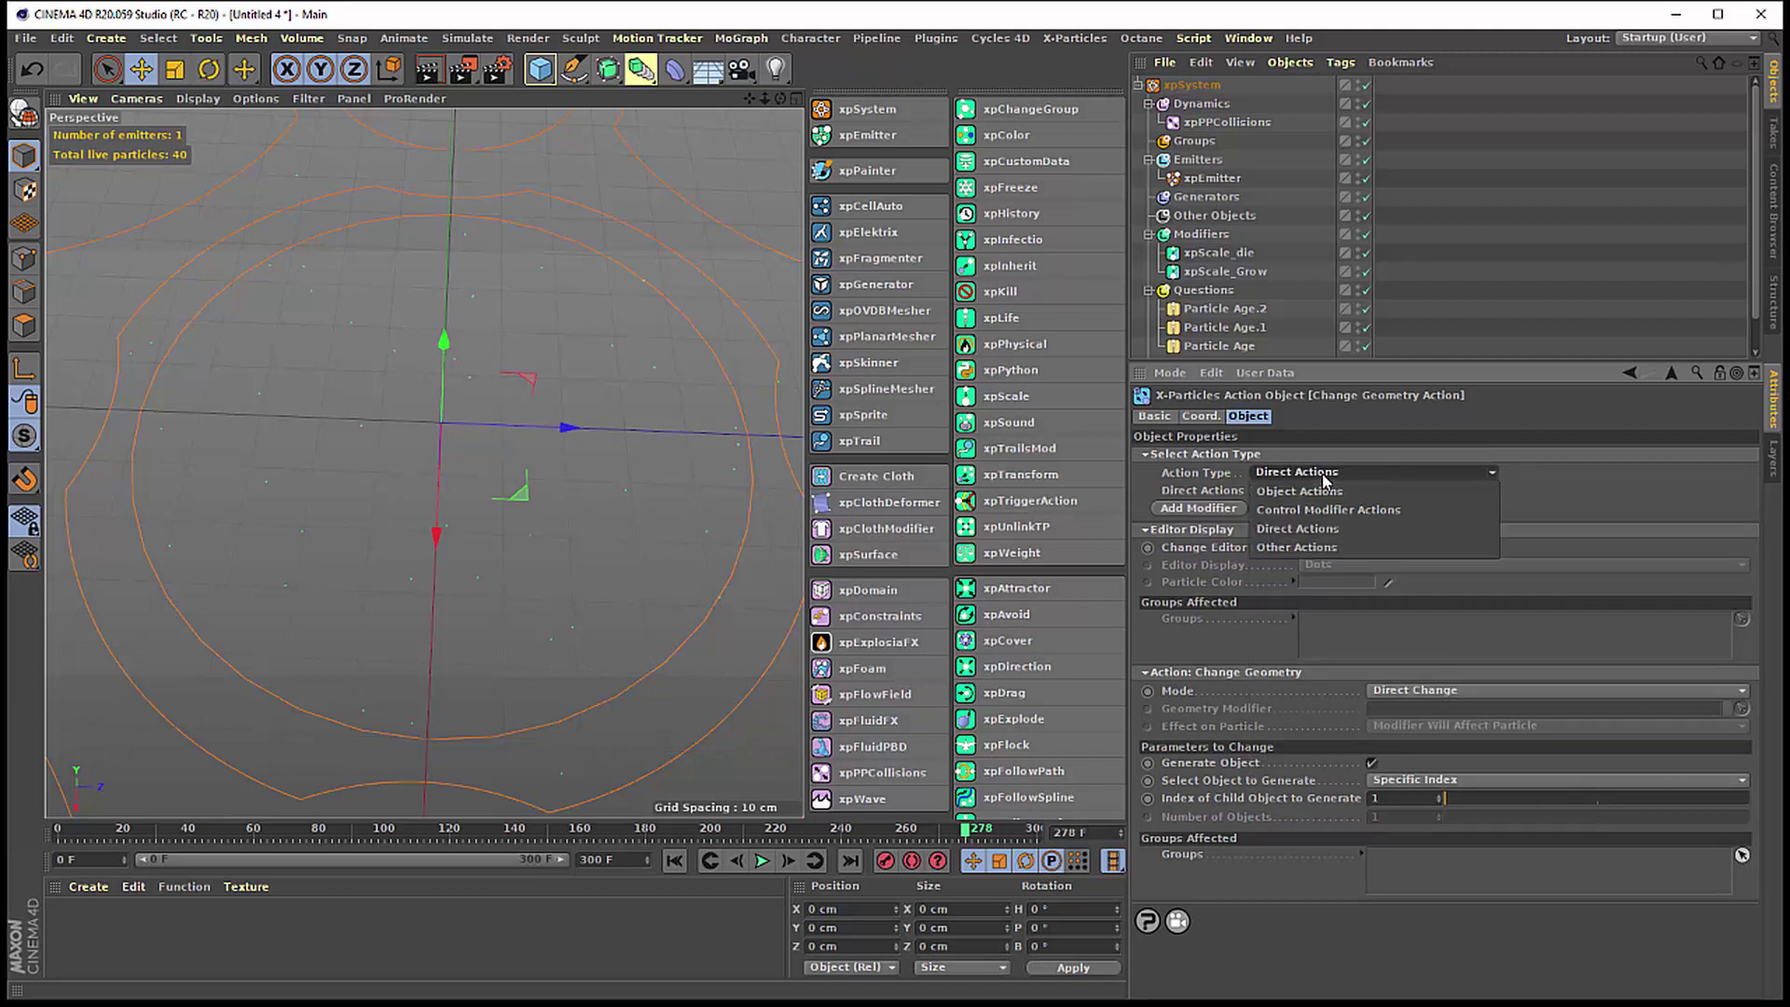
pyautogui.click(1330, 550)
pyautogui.click(1333, 492)
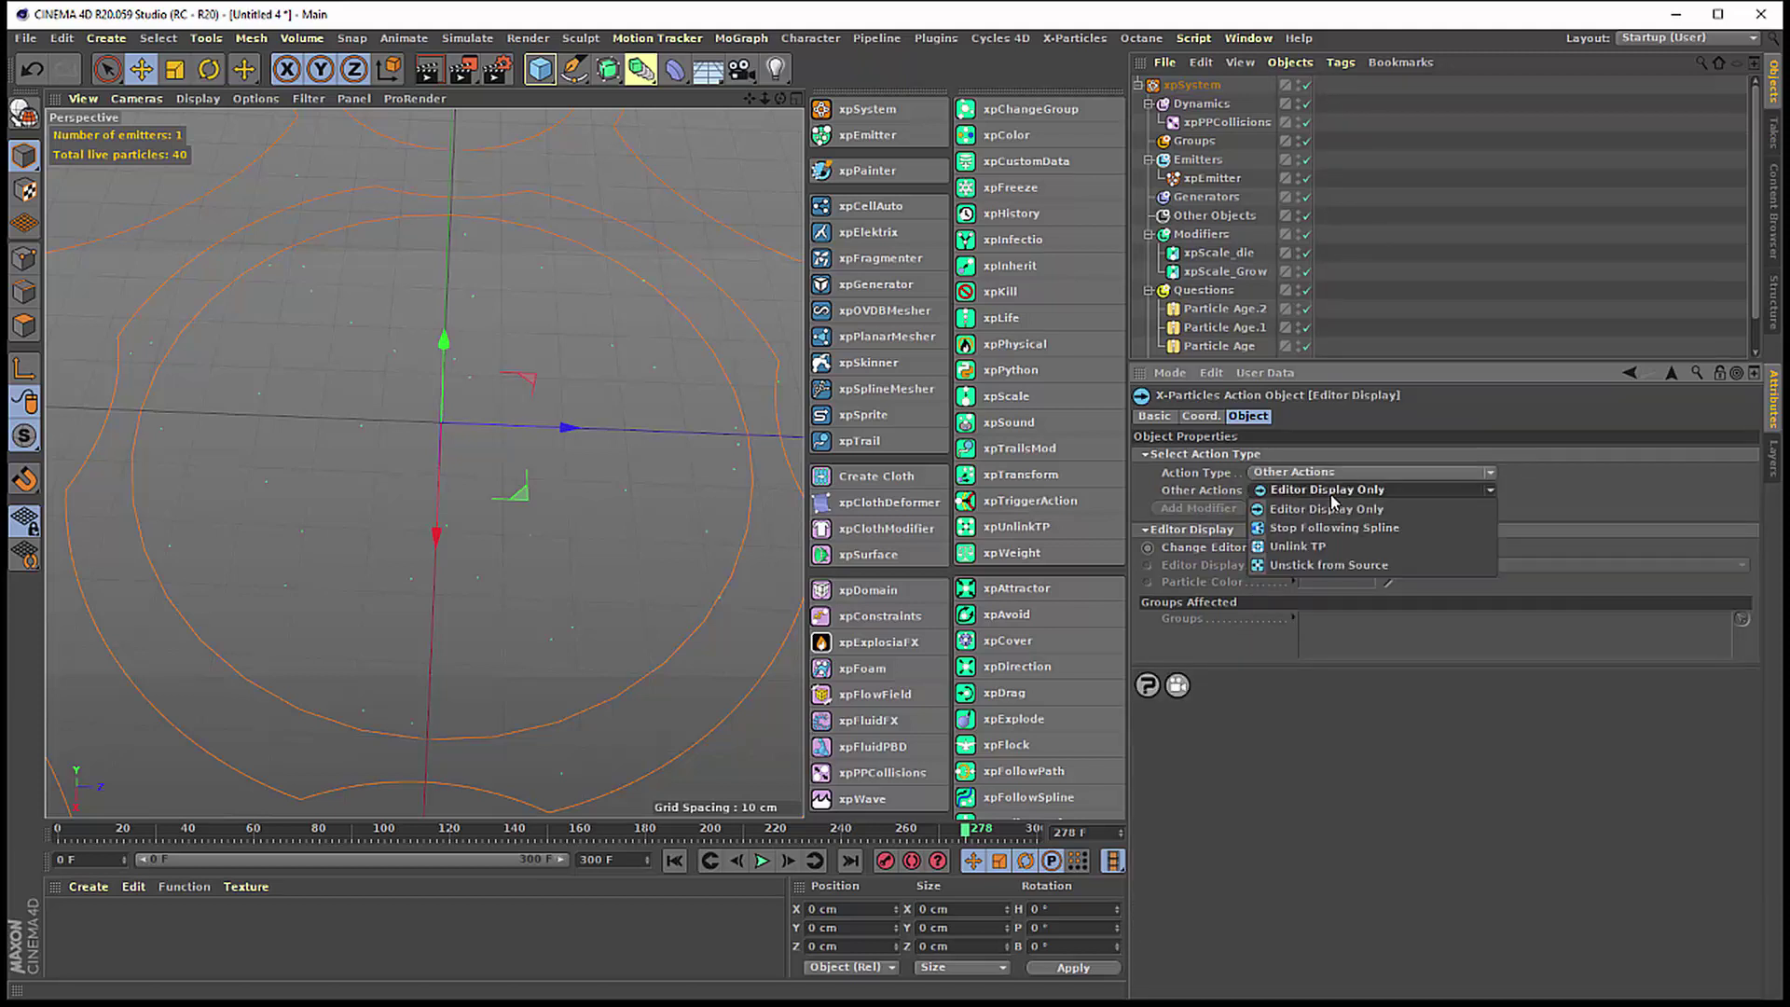
pyautogui.click(1335, 457)
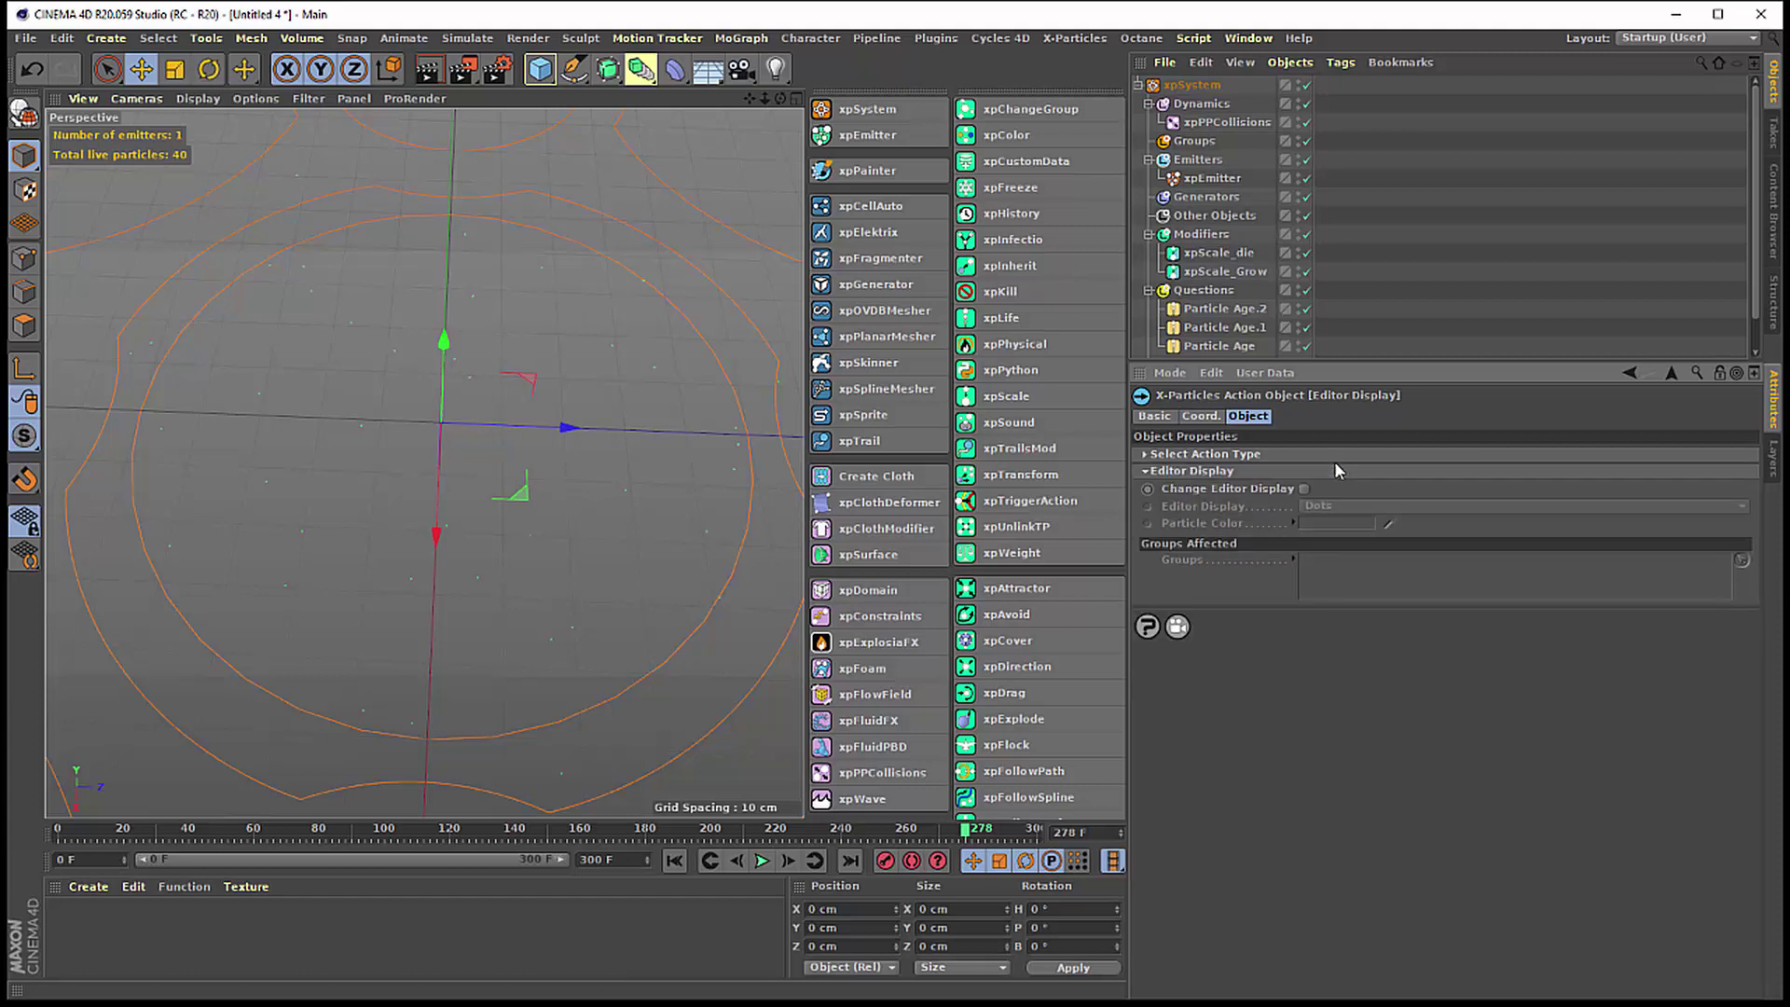
# - Set the action type to Control Modifier Actions using a Kill Modifier
pyautogui.click(1334, 455)
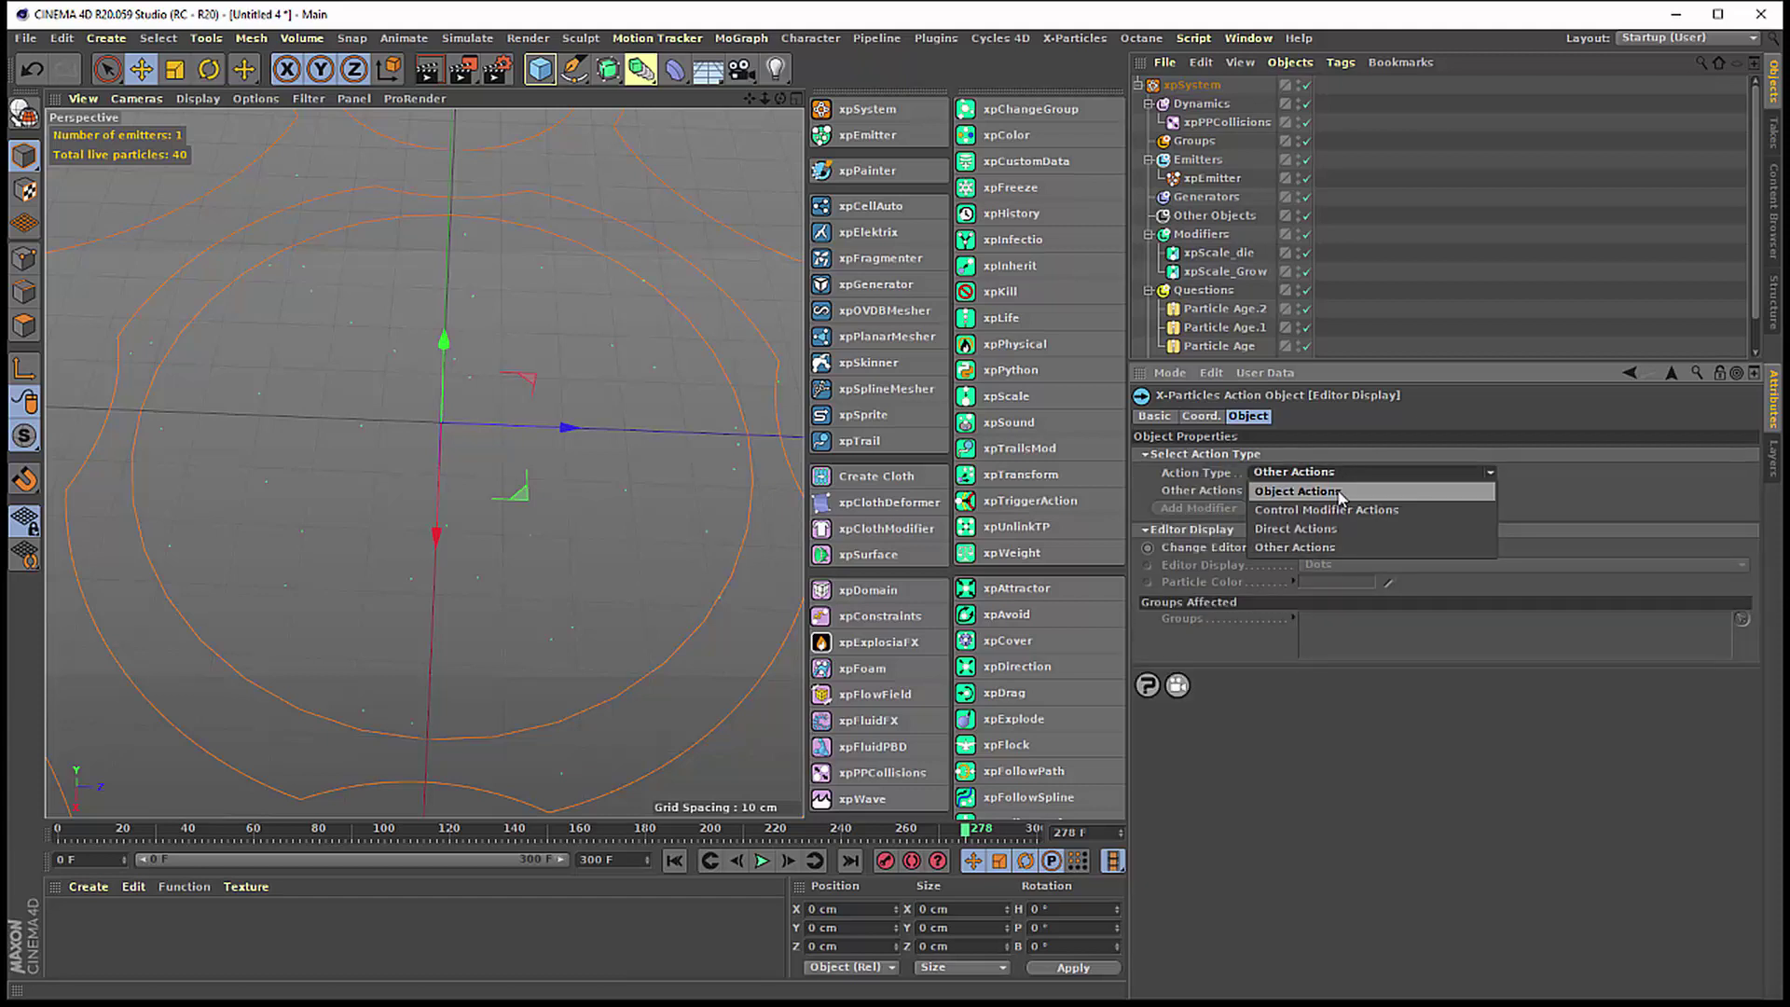
pyautogui.click(1341, 511)
pyautogui.click(1364, 491)
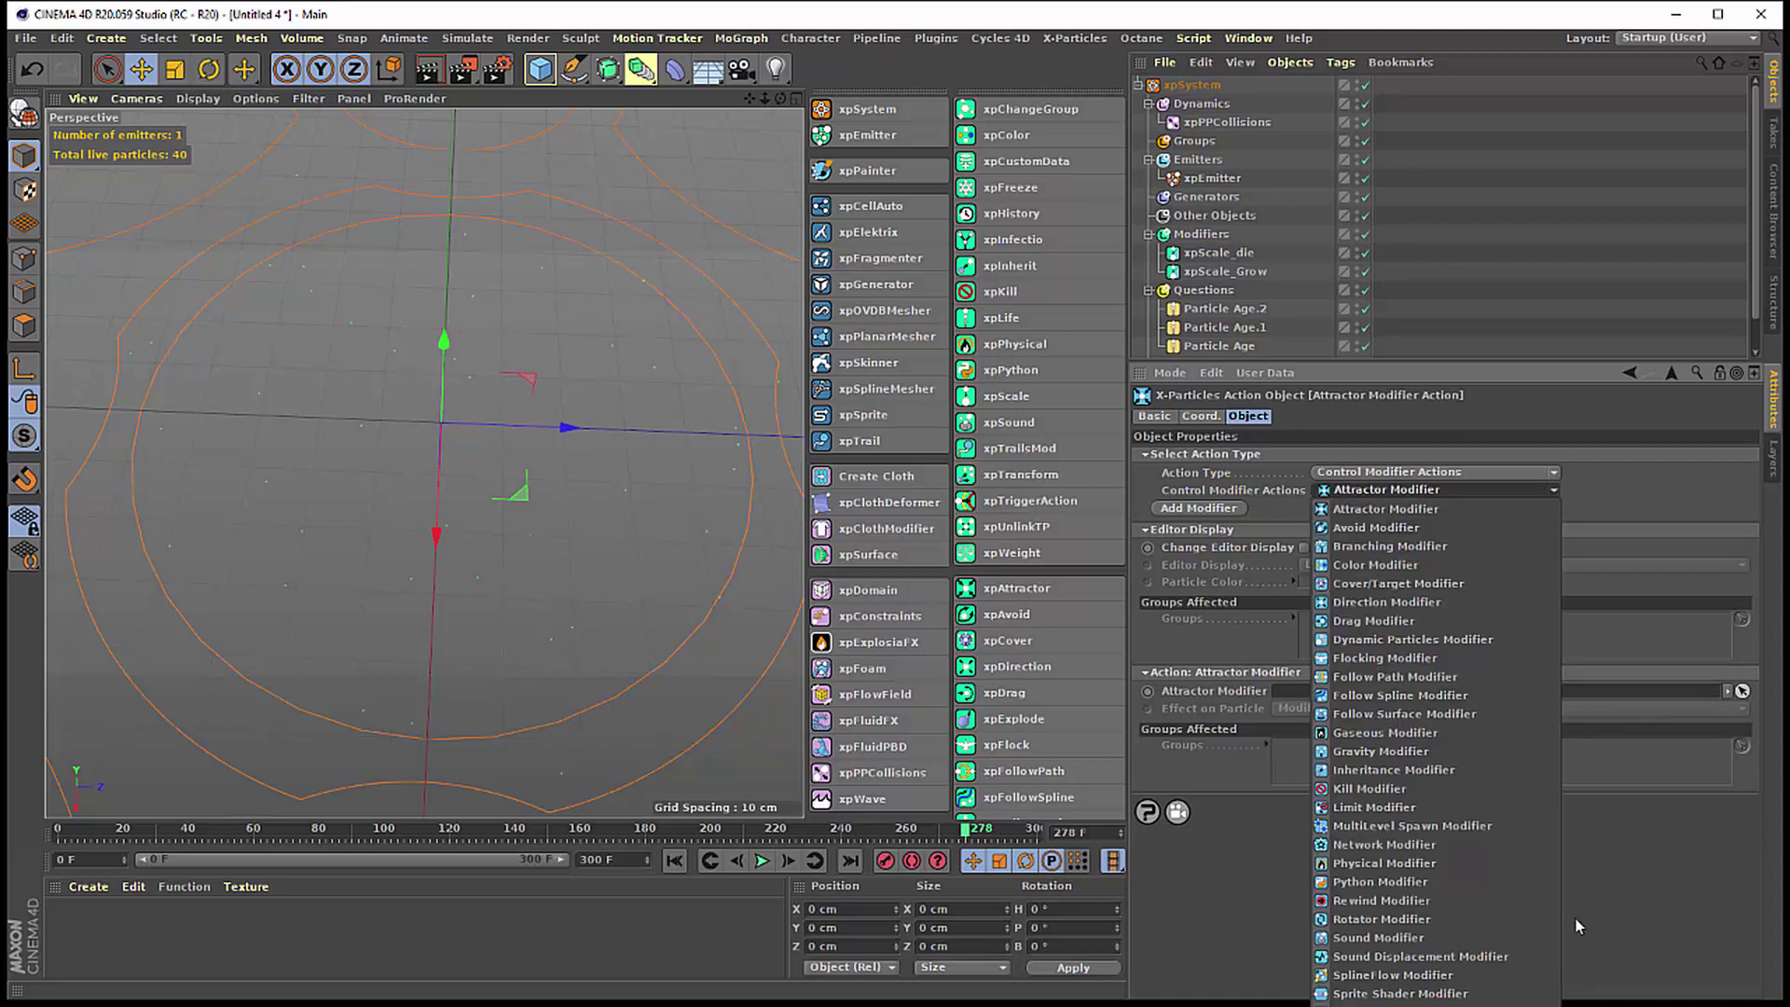
pyautogui.click(1359, 791)
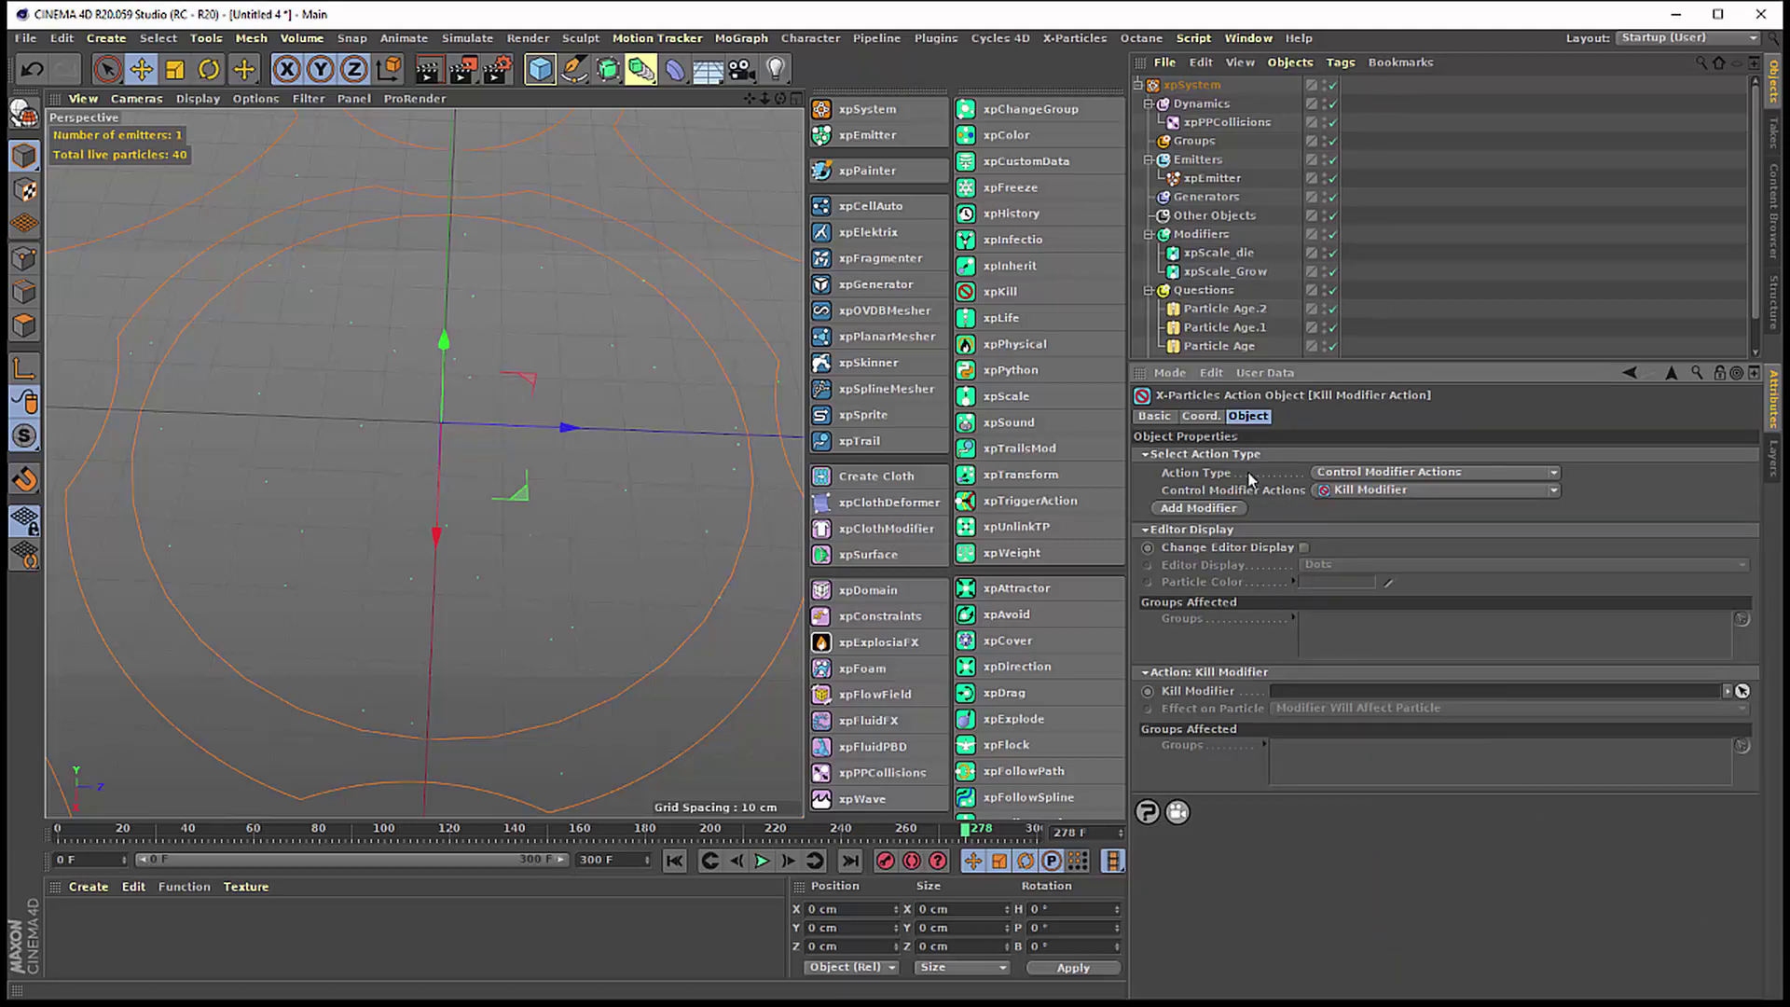
pyautogui.click(1191, 509)
pyautogui.click(1378, 488)
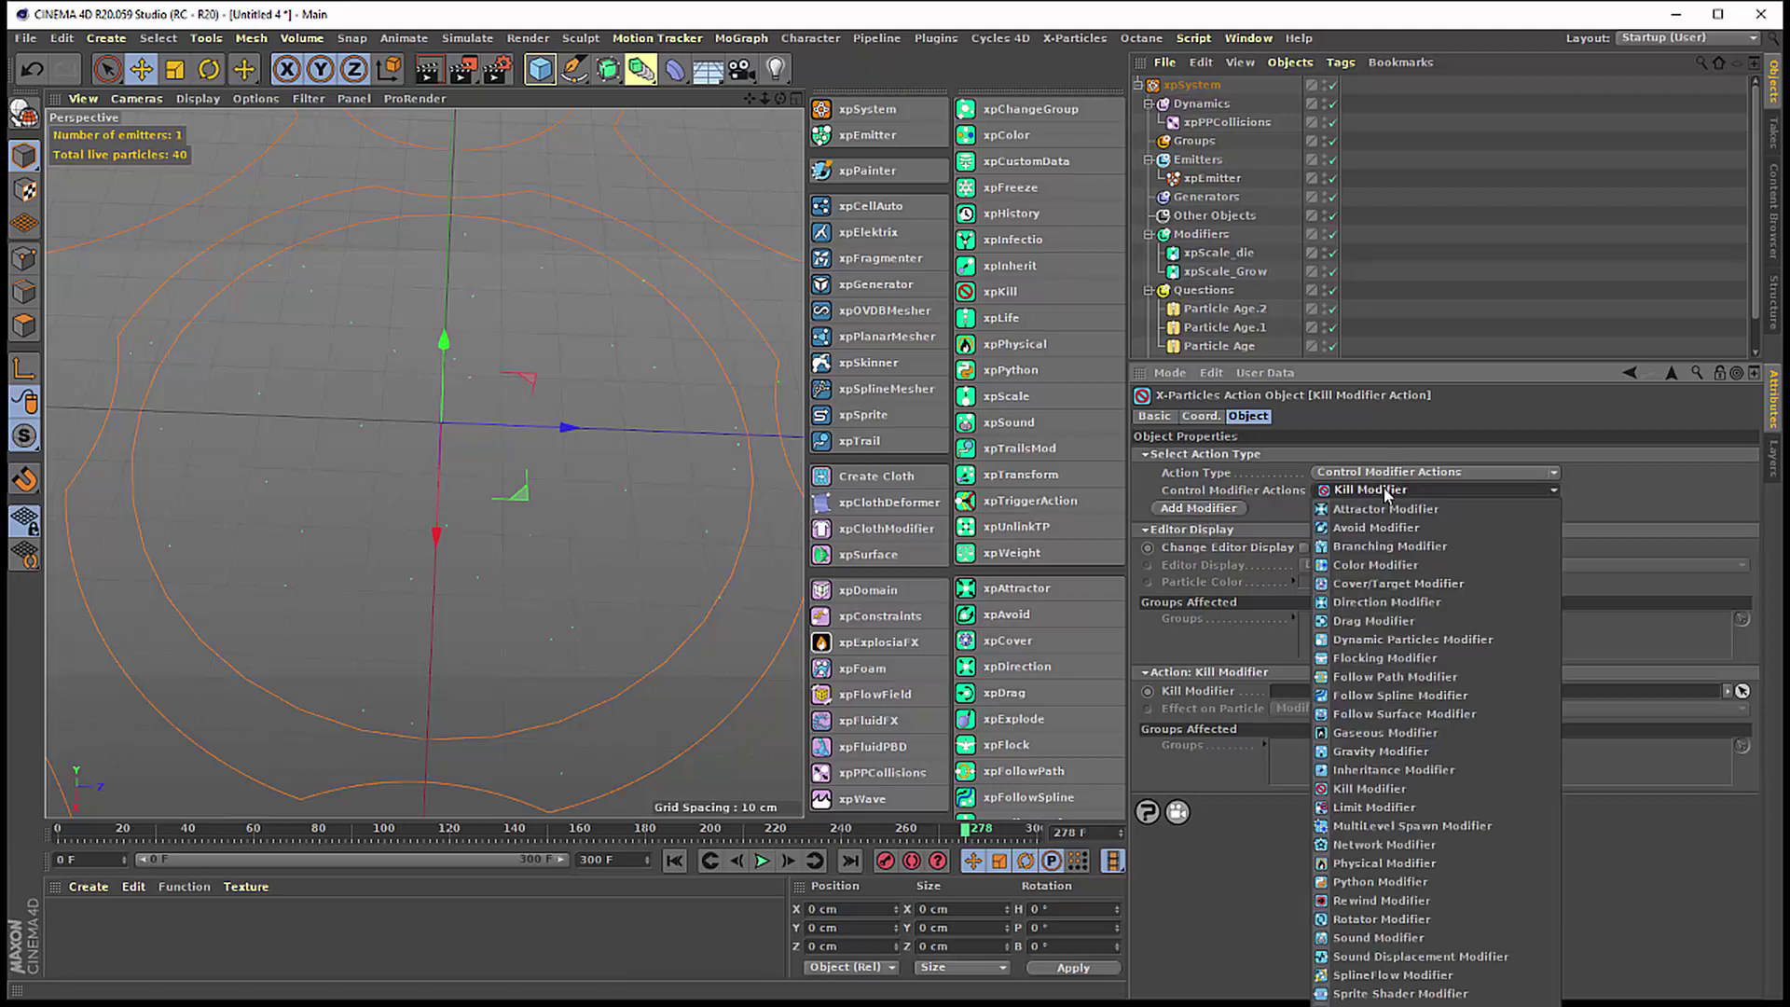
pyautogui.click(1685, 496)
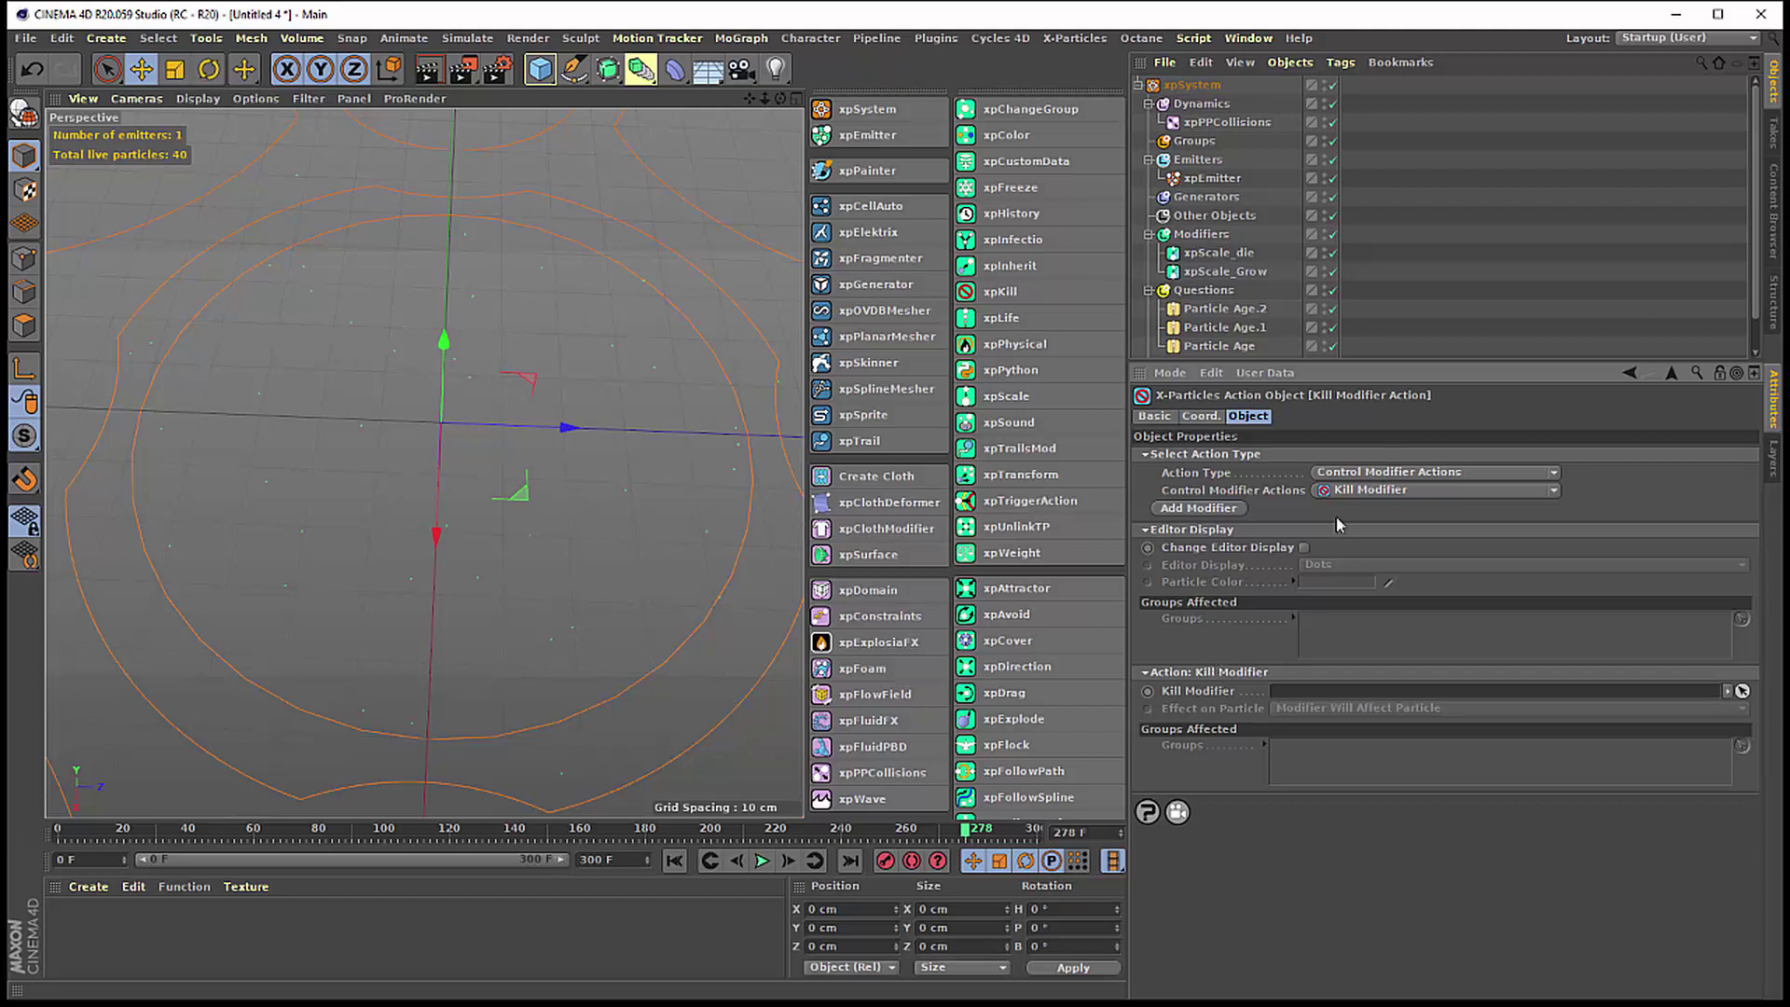
# - Switch the action to a Direct Actions Change Life action
pyautogui.click(1361, 471)
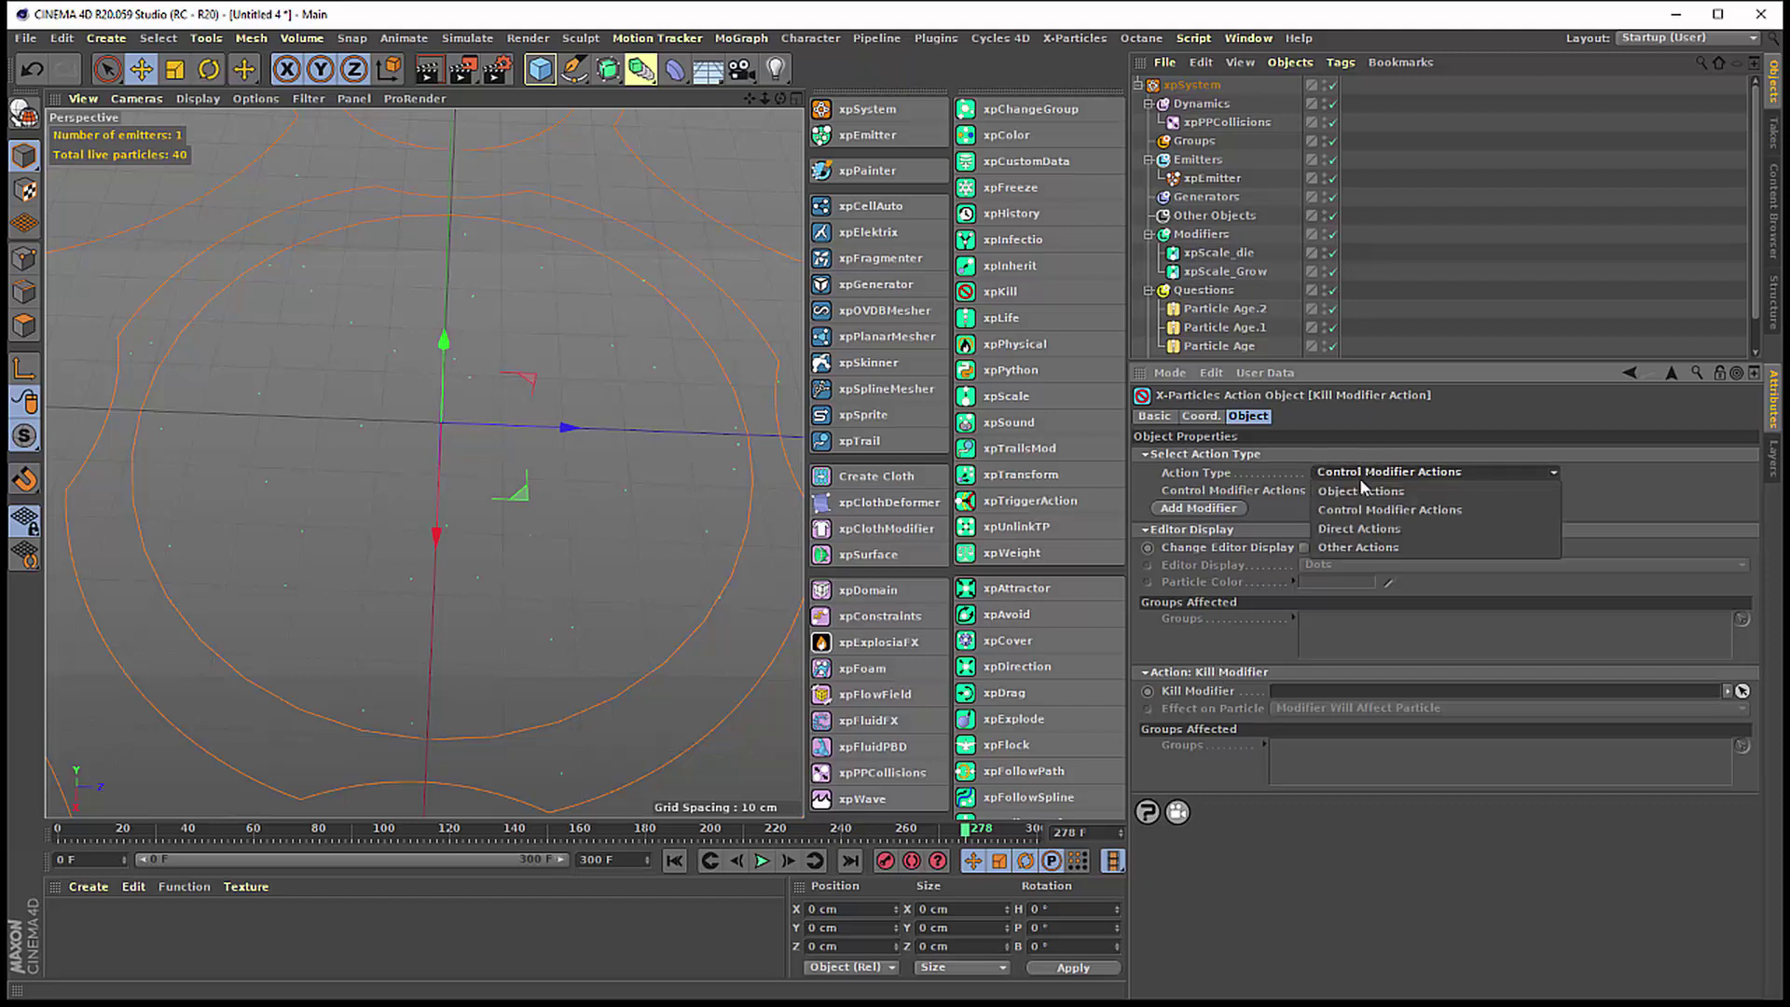
pyautogui.click(1348, 530)
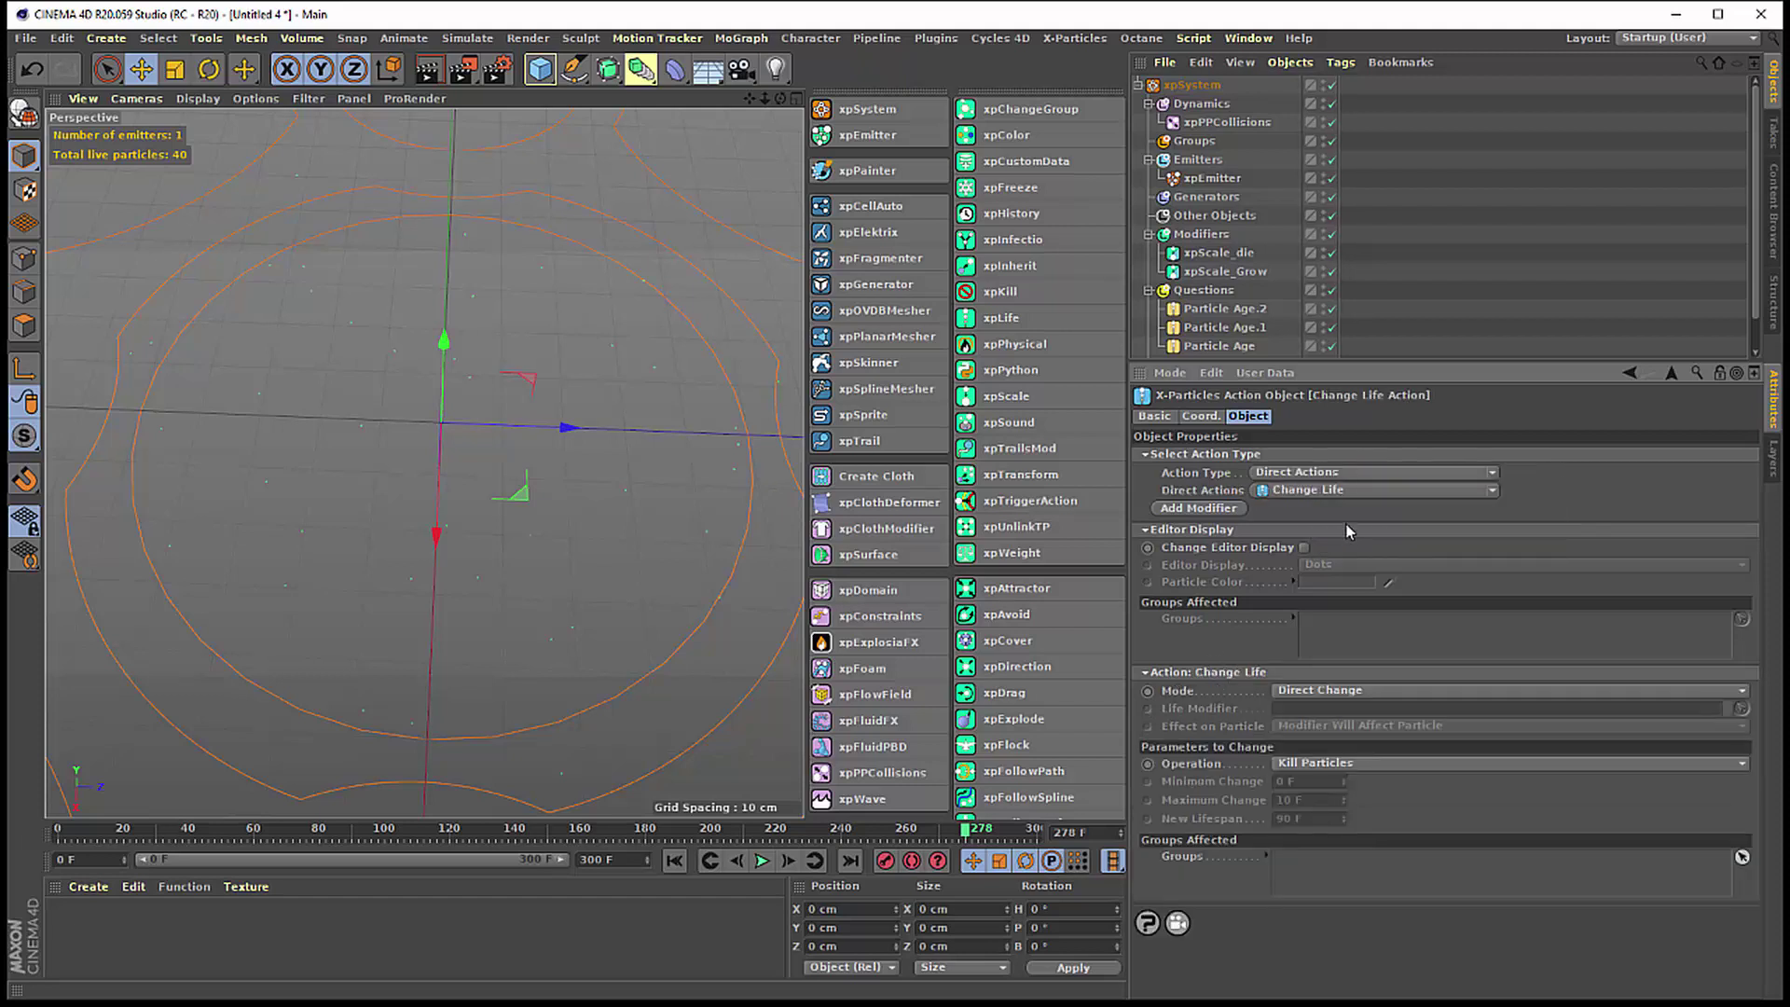
pyautogui.click(1293, 492)
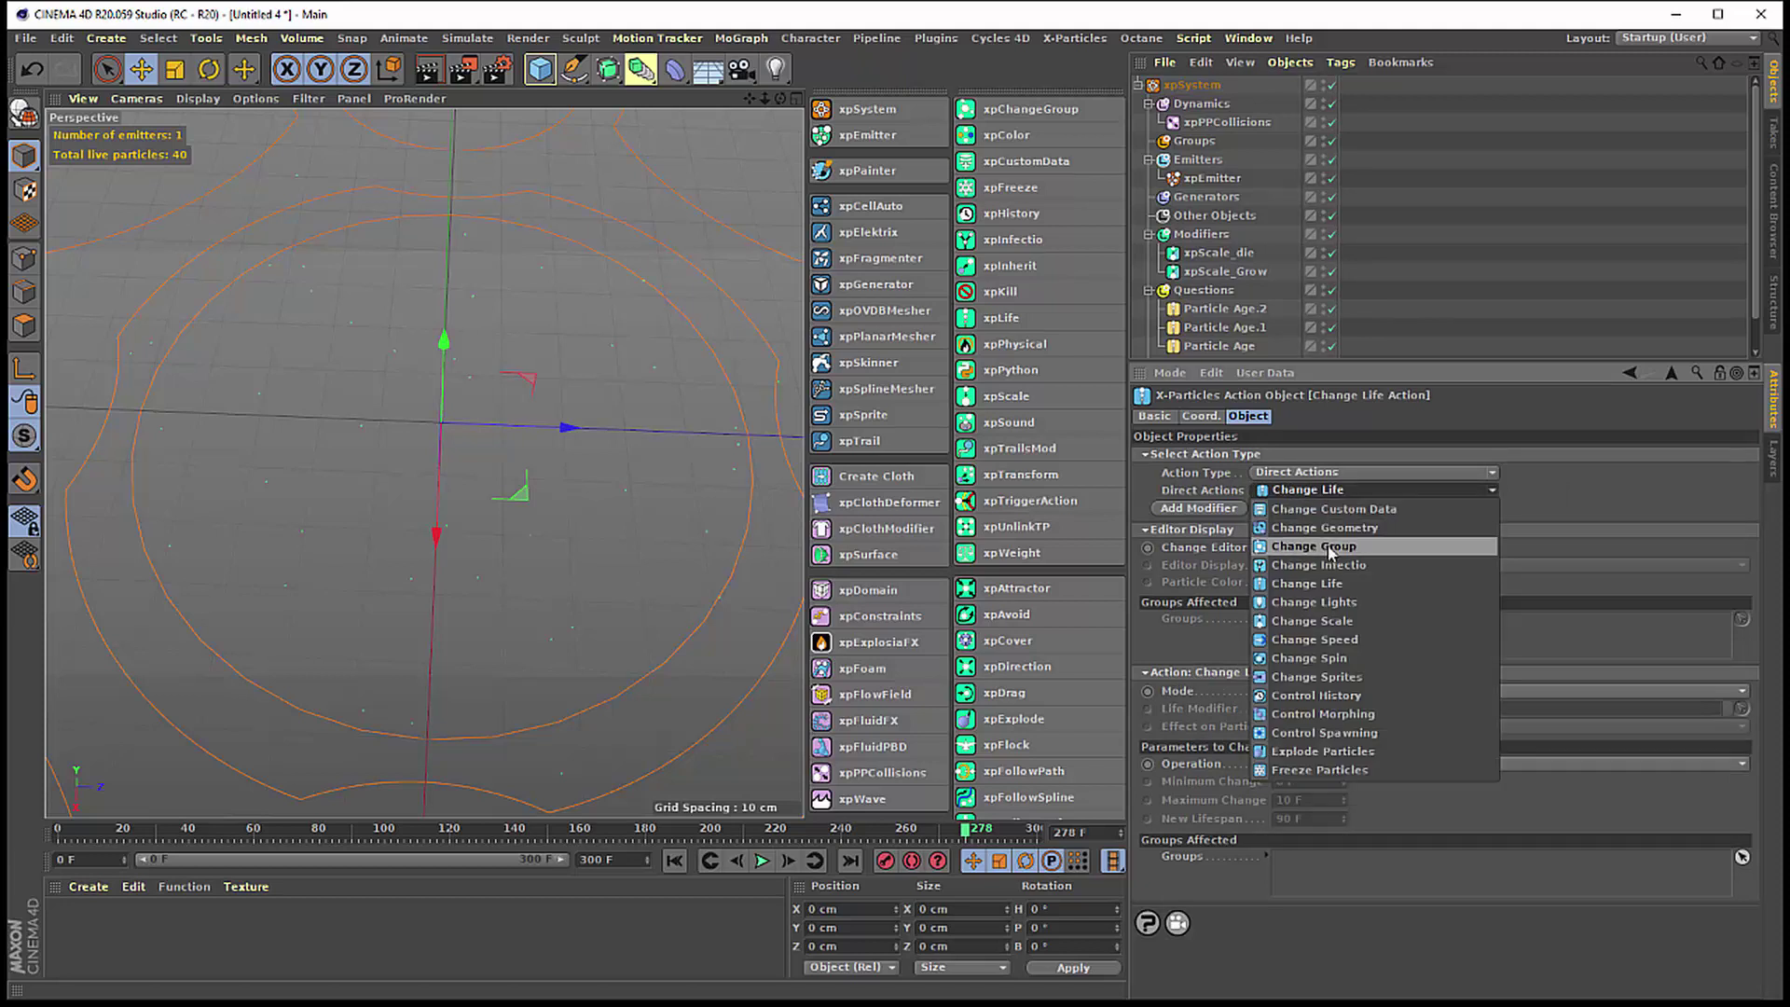
pyautogui.click(1301, 475)
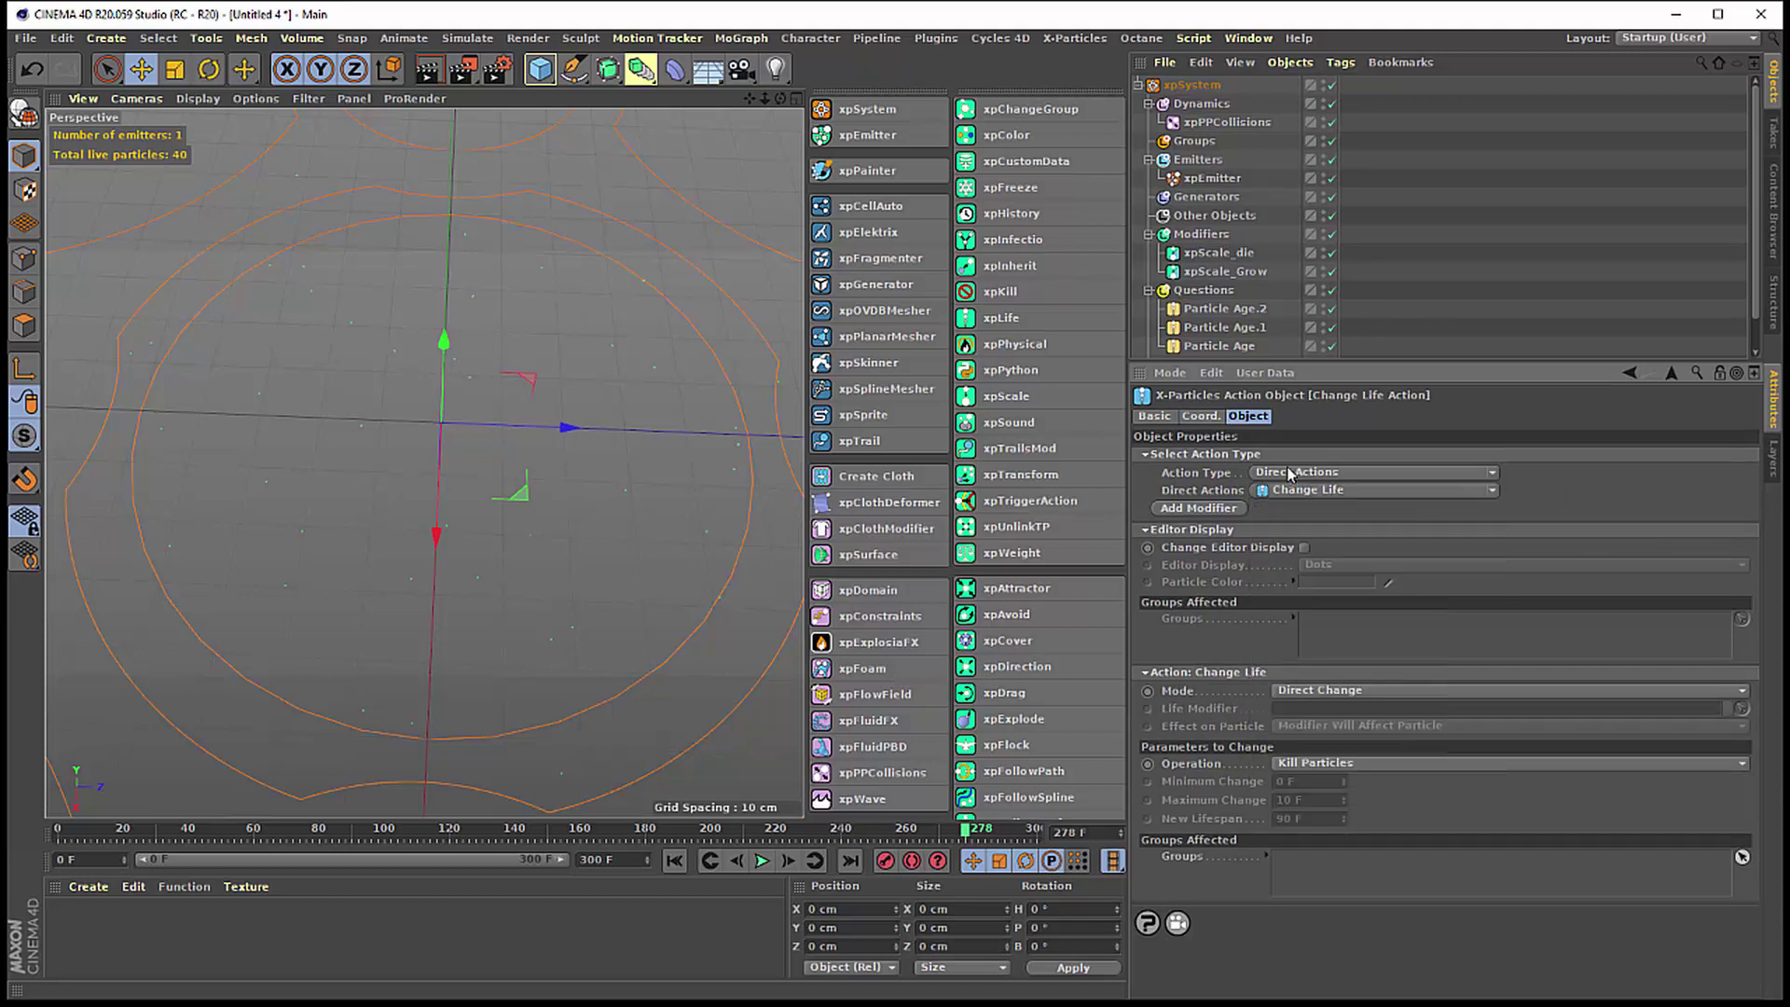
pyautogui.click(1307, 539)
pyautogui.click(1309, 478)
pyautogui.click(1296, 547)
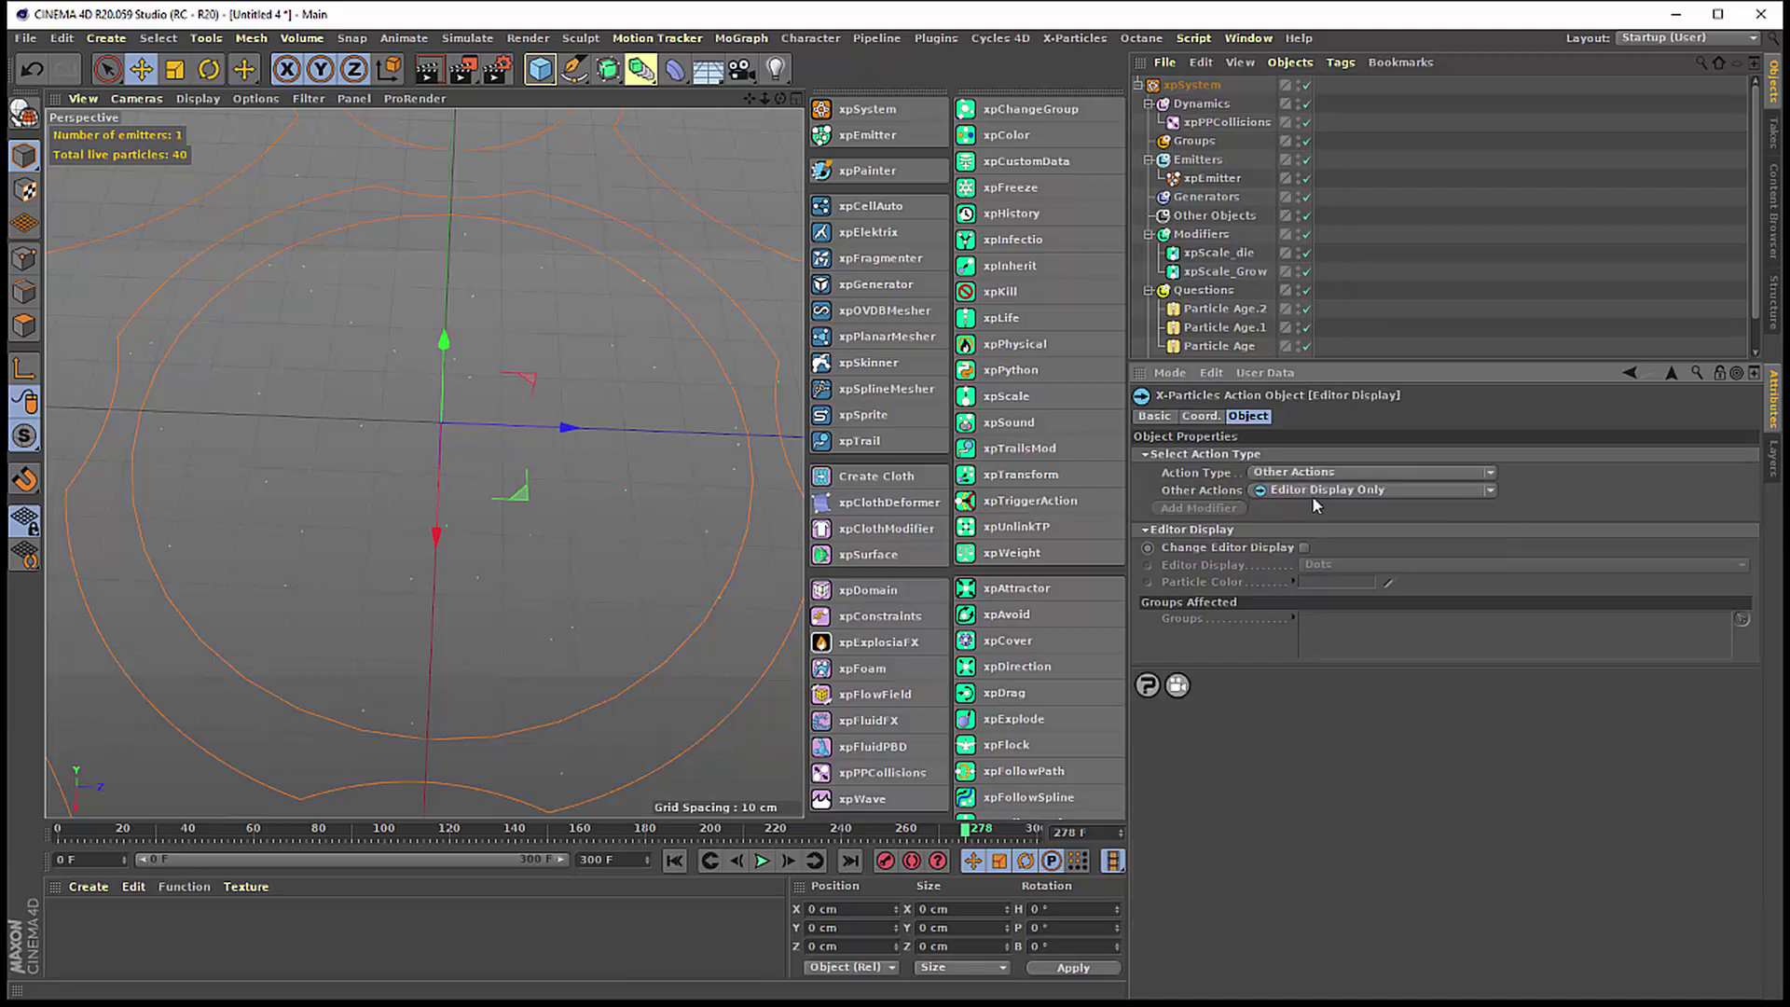
pyautogui.click(1319, 491)
pyautogui.click(1317, 474)
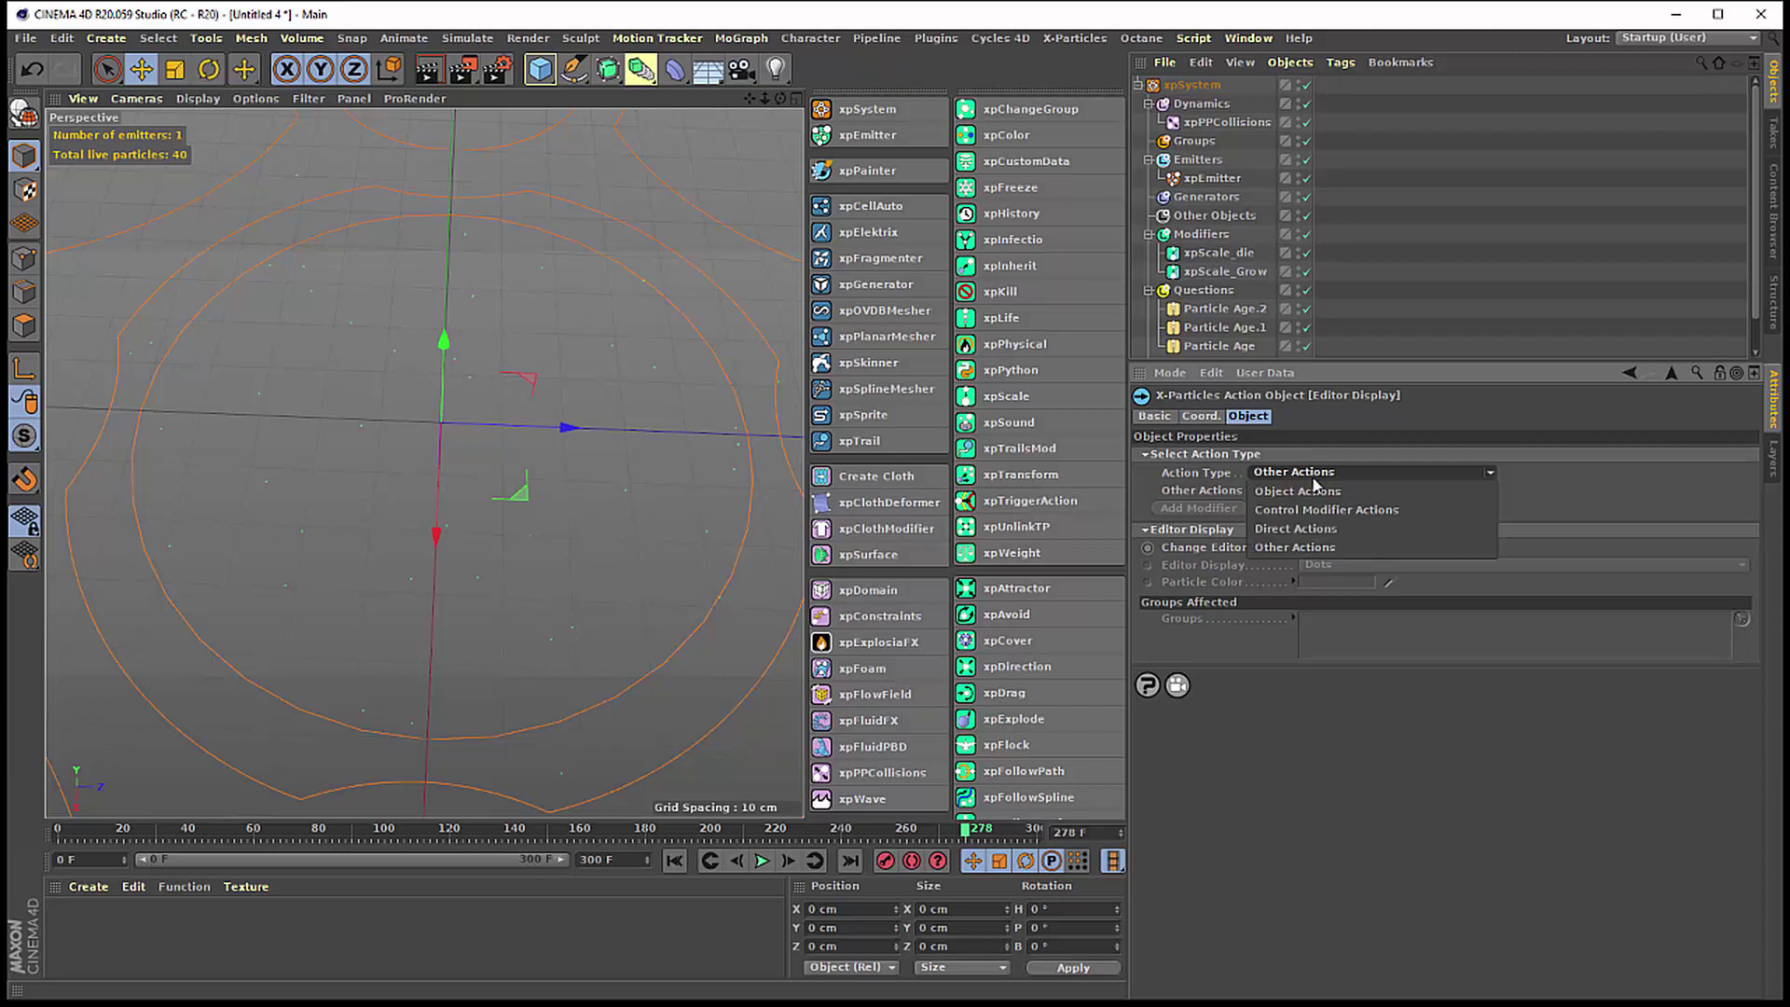
pyautogui.click(1315, 528)
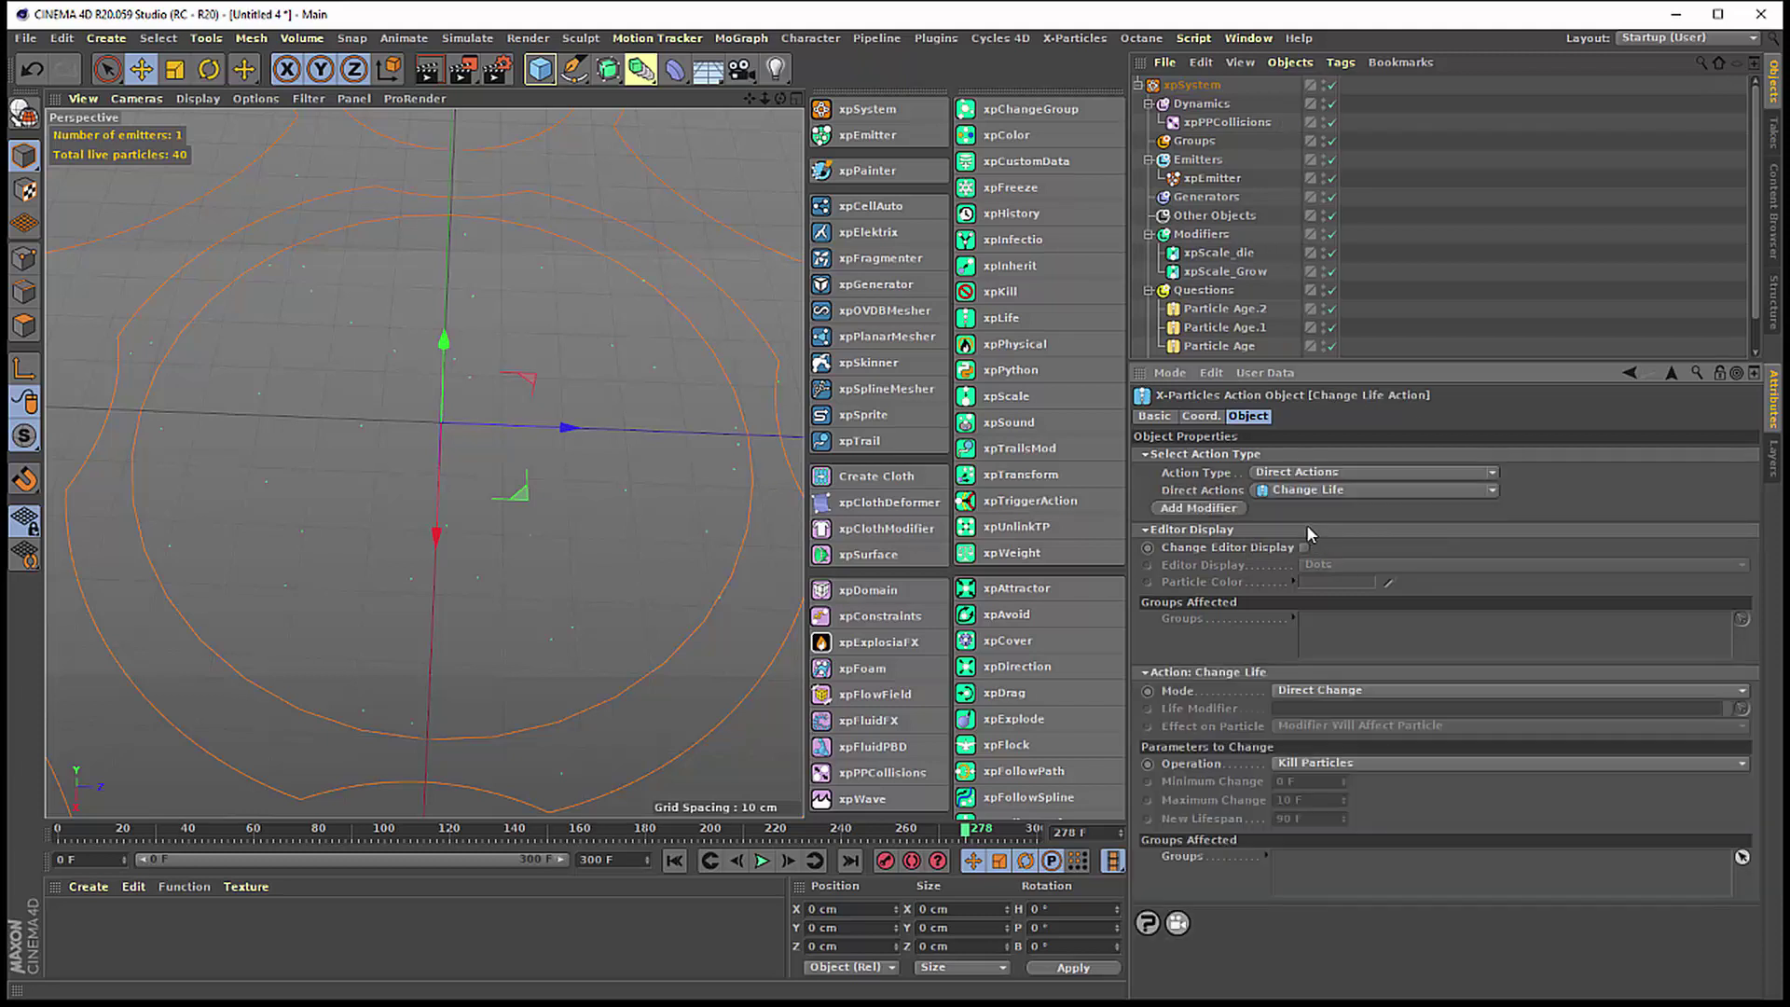
pyautogui.click(1319, 491)
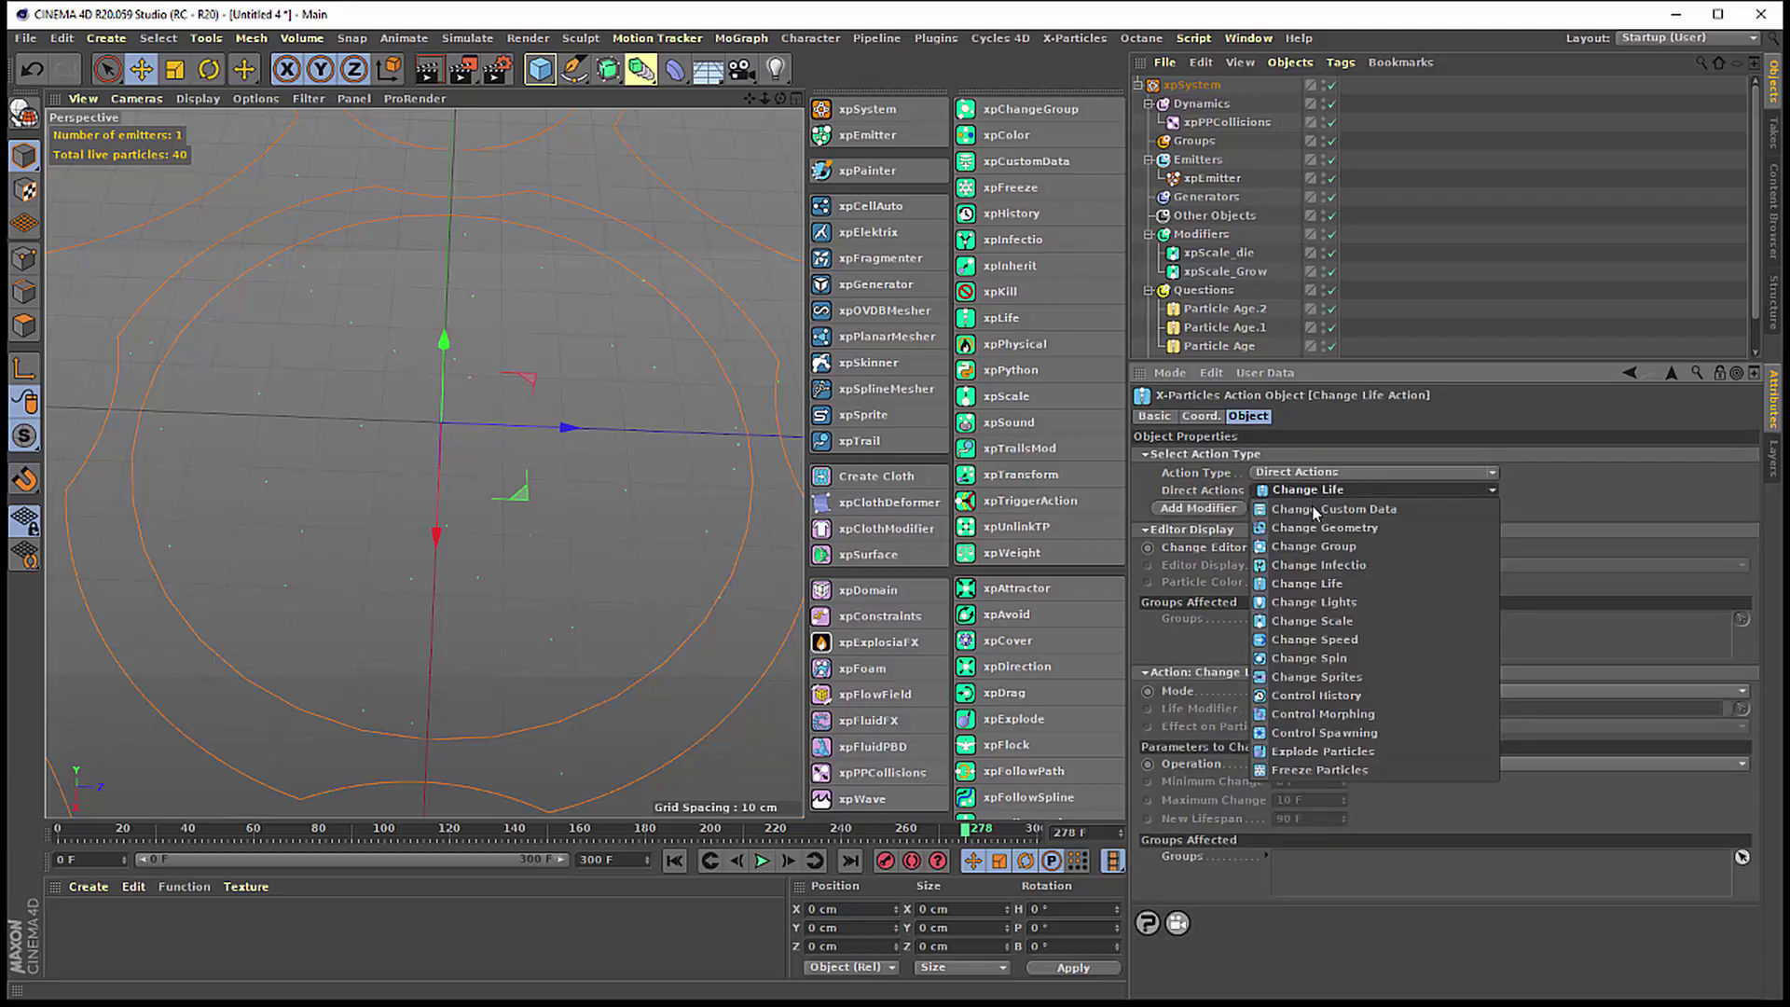
pyautogui.click(1303, 585)
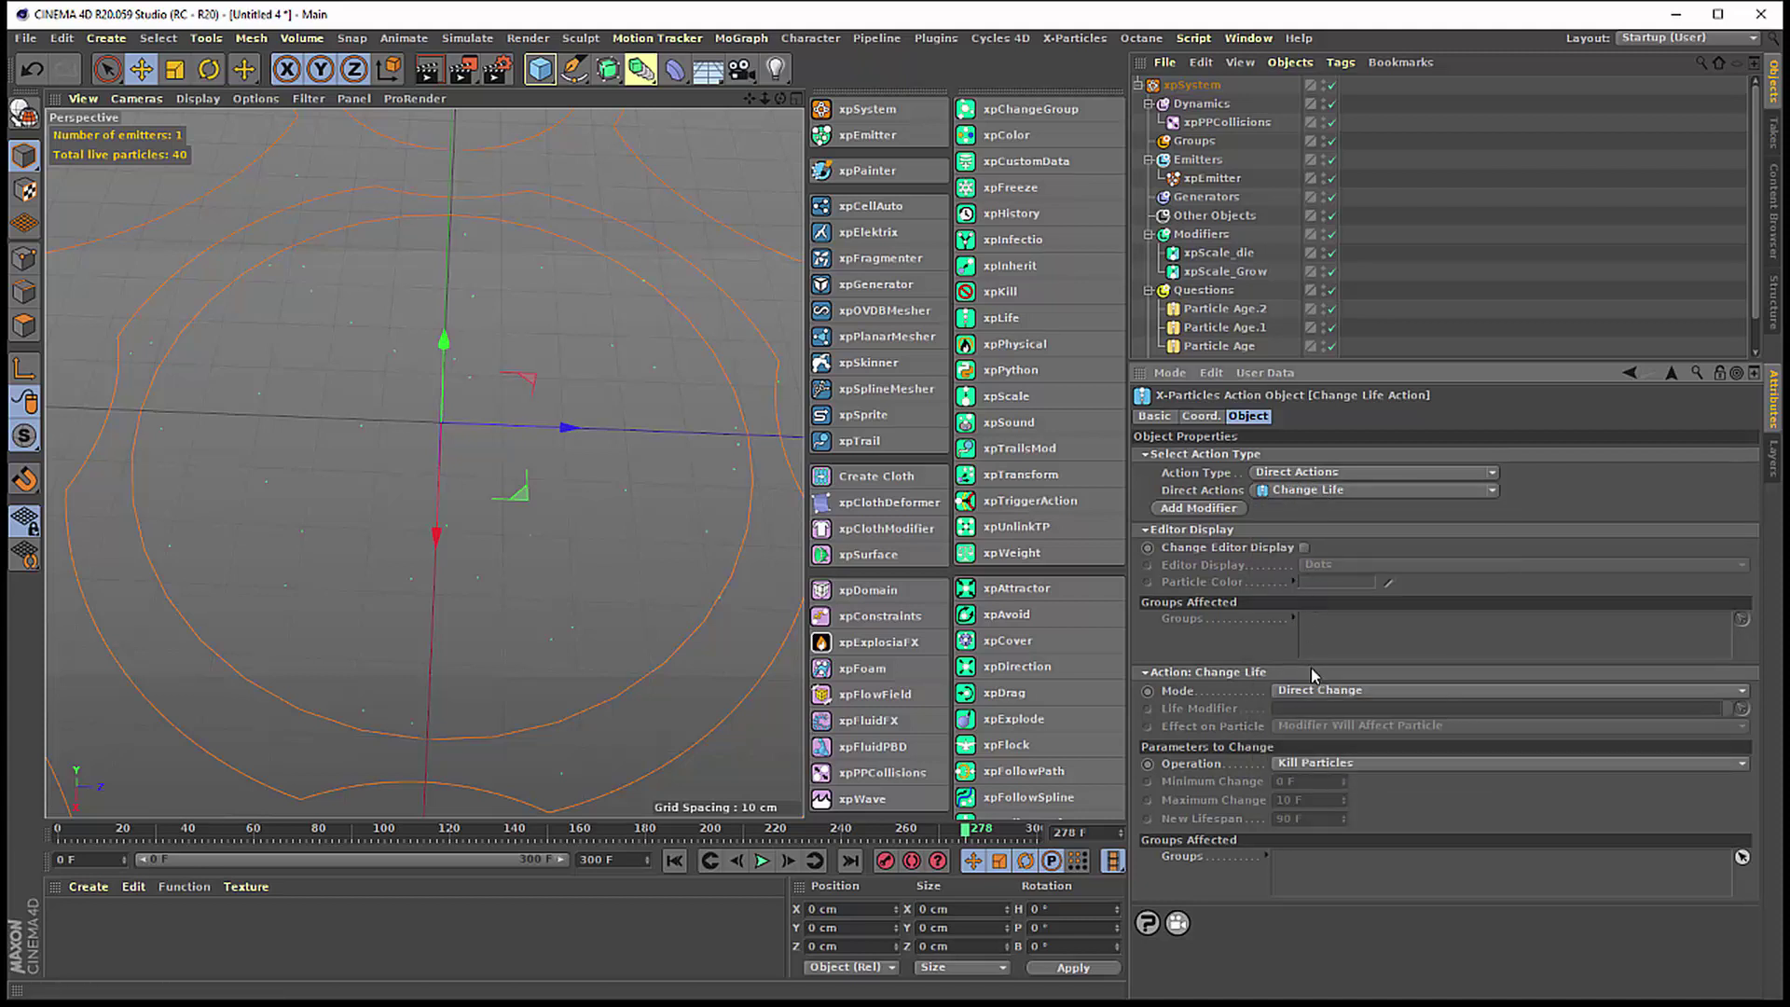
# - Set the lifespan operation to Kill Particles and confirm Particle Age.2's 200 F threshold
pyautogui.click(1343, 764)
pyautogui.click(1344, 780)
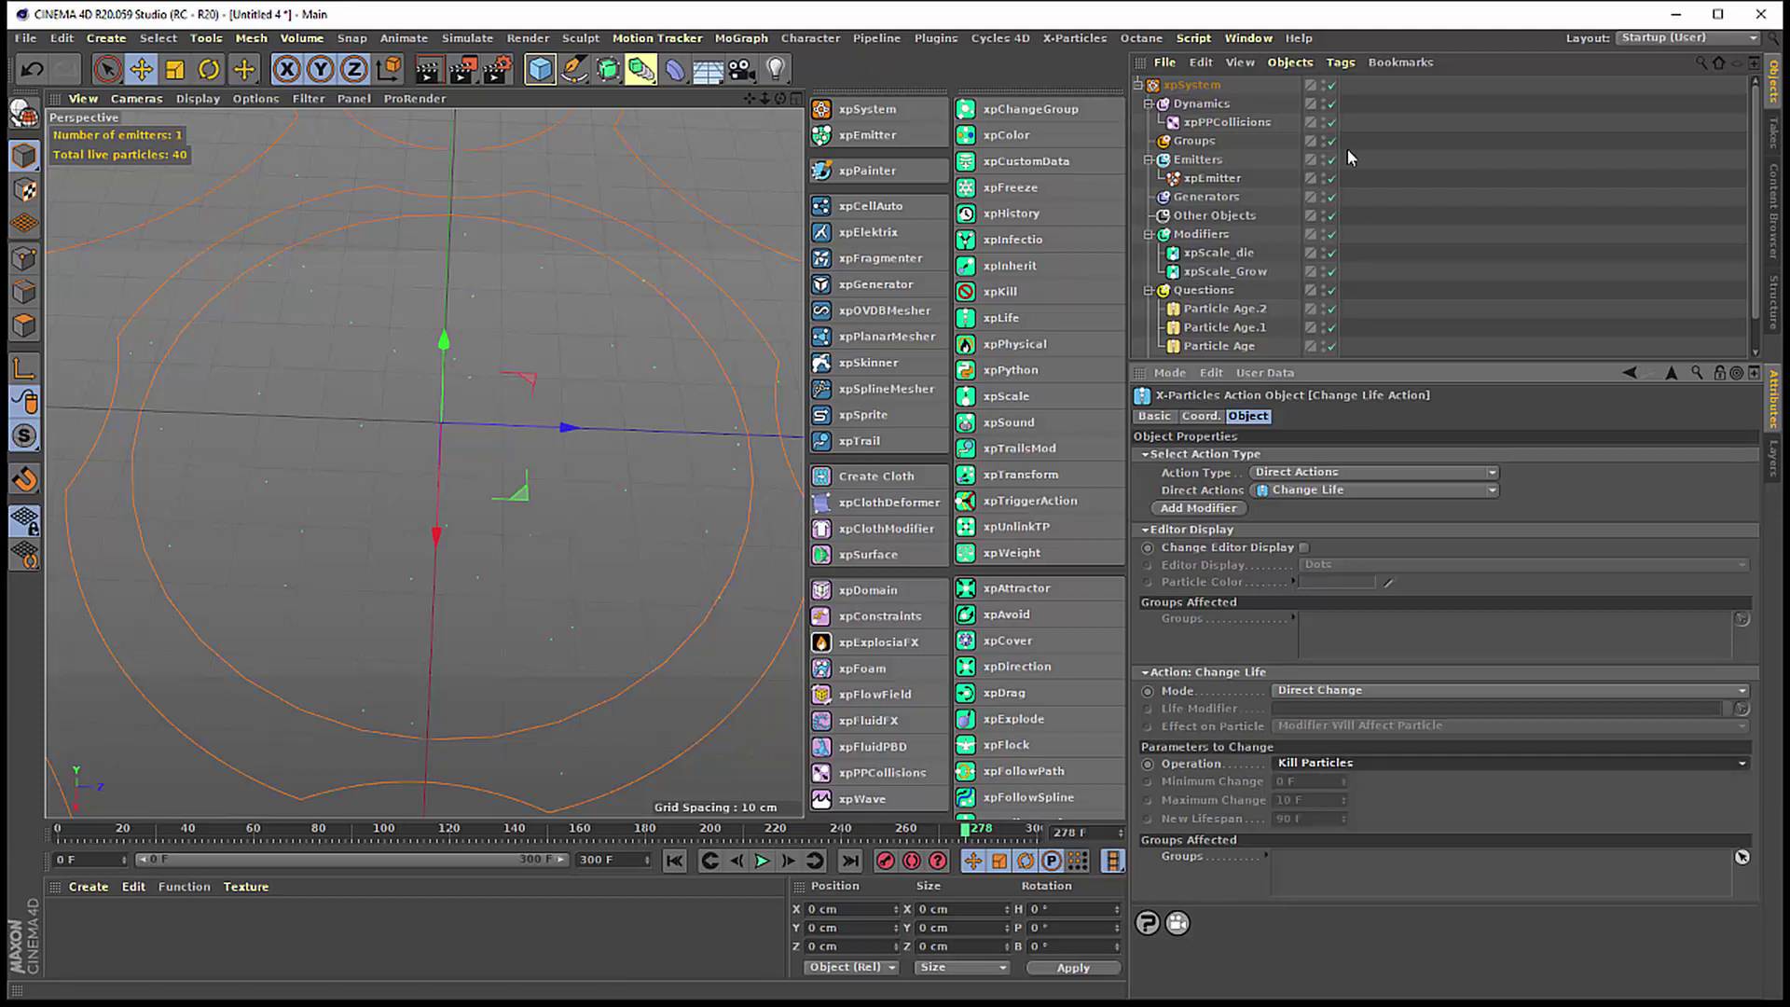
pyautogui.click(1227, 310)
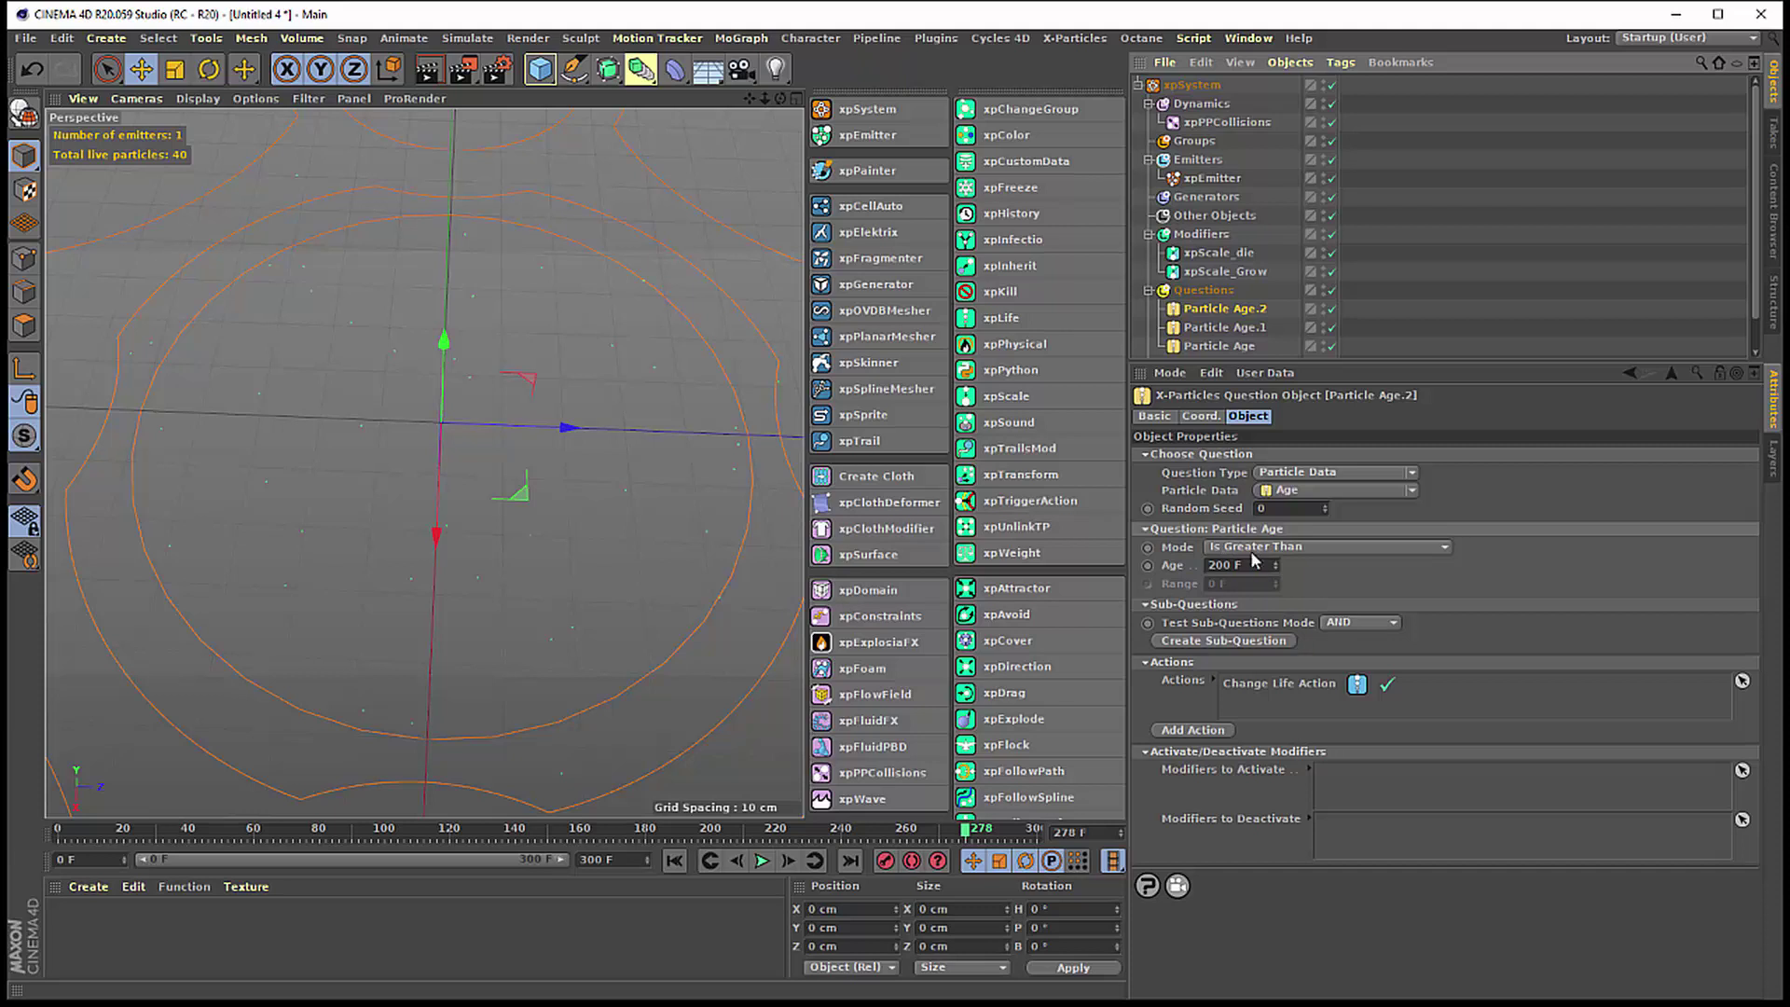
pyautogui.doubleClick(1249, 564)
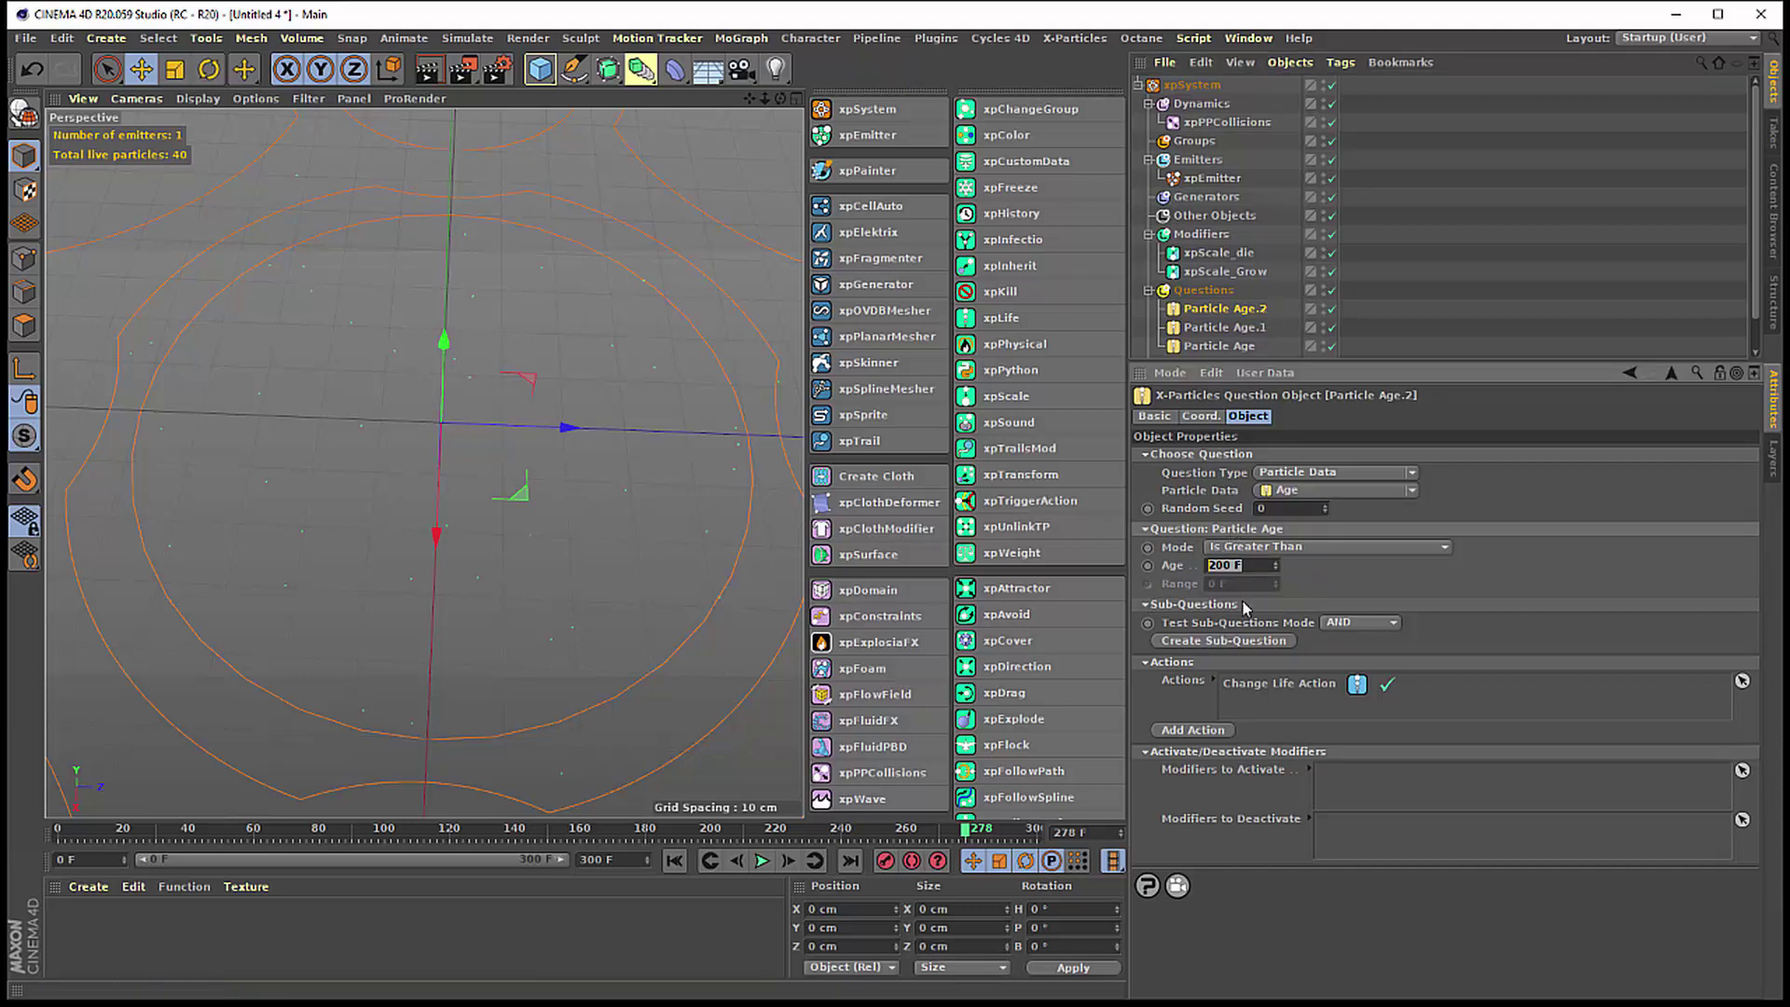
pyautogui.press('Return')
pyautogui.doubleClick(1290, 684)
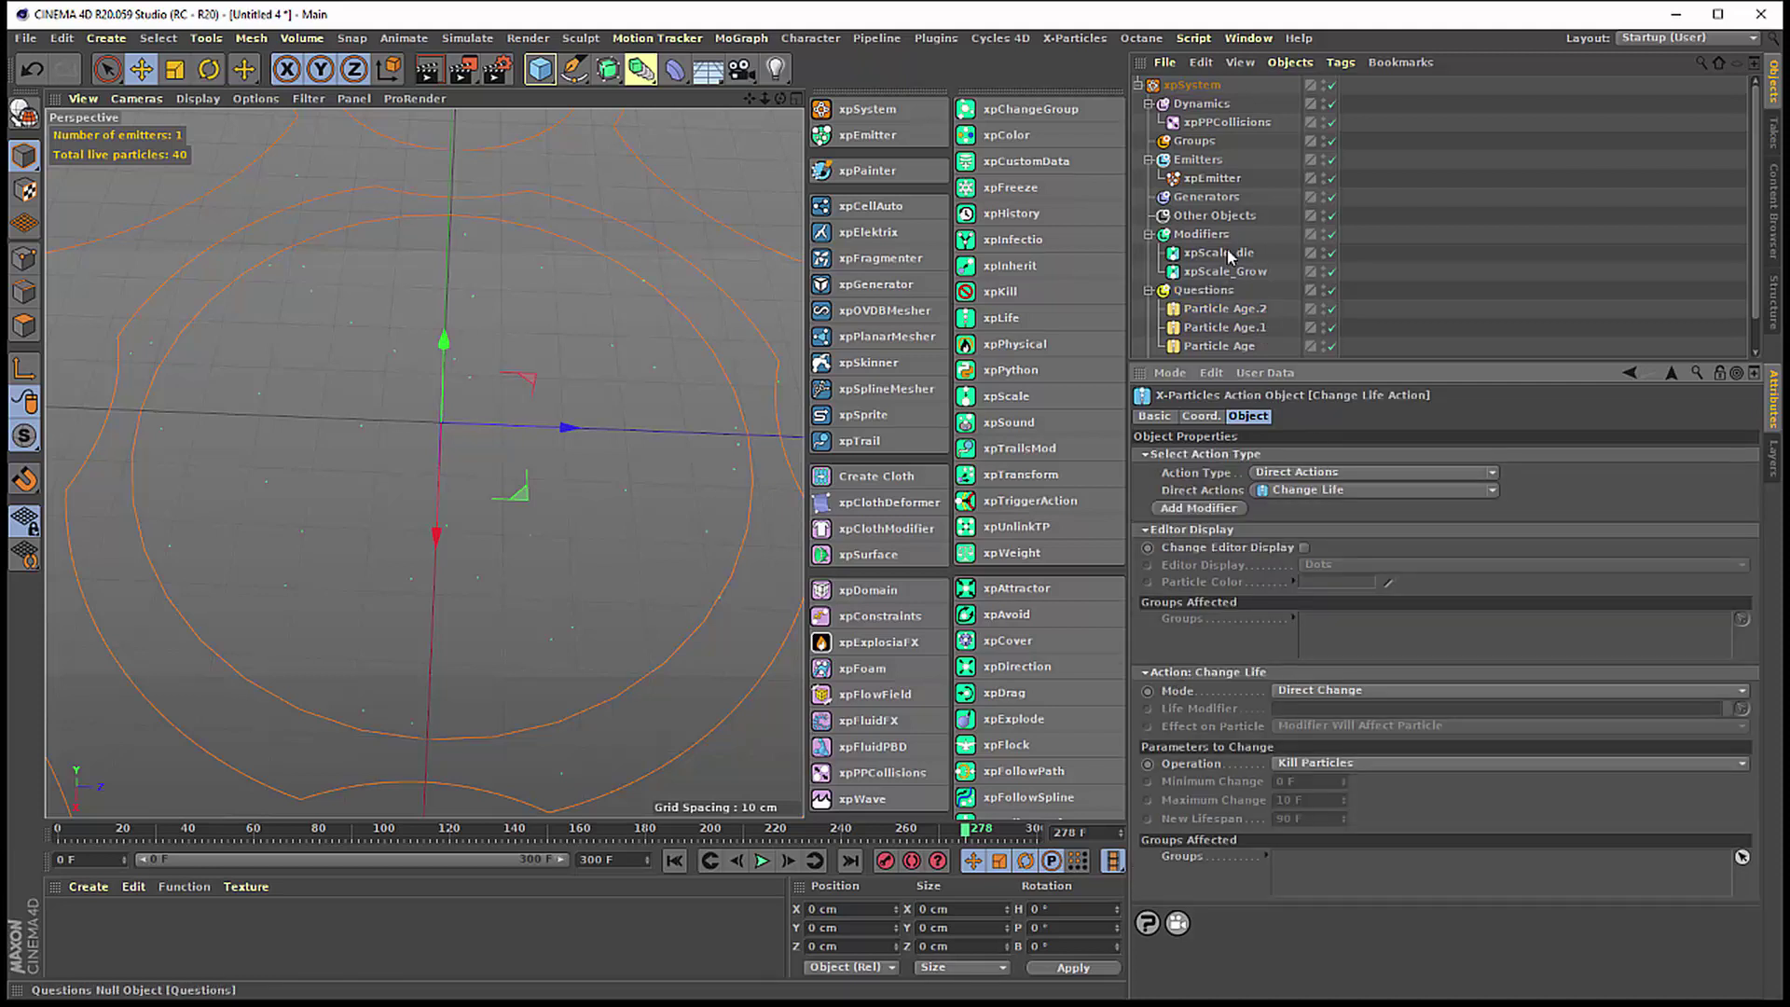
# - Enlarge the object list, recheck Kill Particles, and play to watch particles die
pyautogui.scroll(-2, 1294, 222)
pyautogui.moveTo(1234, 368)
pyautogui.mouseDown()
pyautogui.moveTo(1234, 471)
pyautogui.moveTo(1219, 423)
pyautogui.mouseUp()
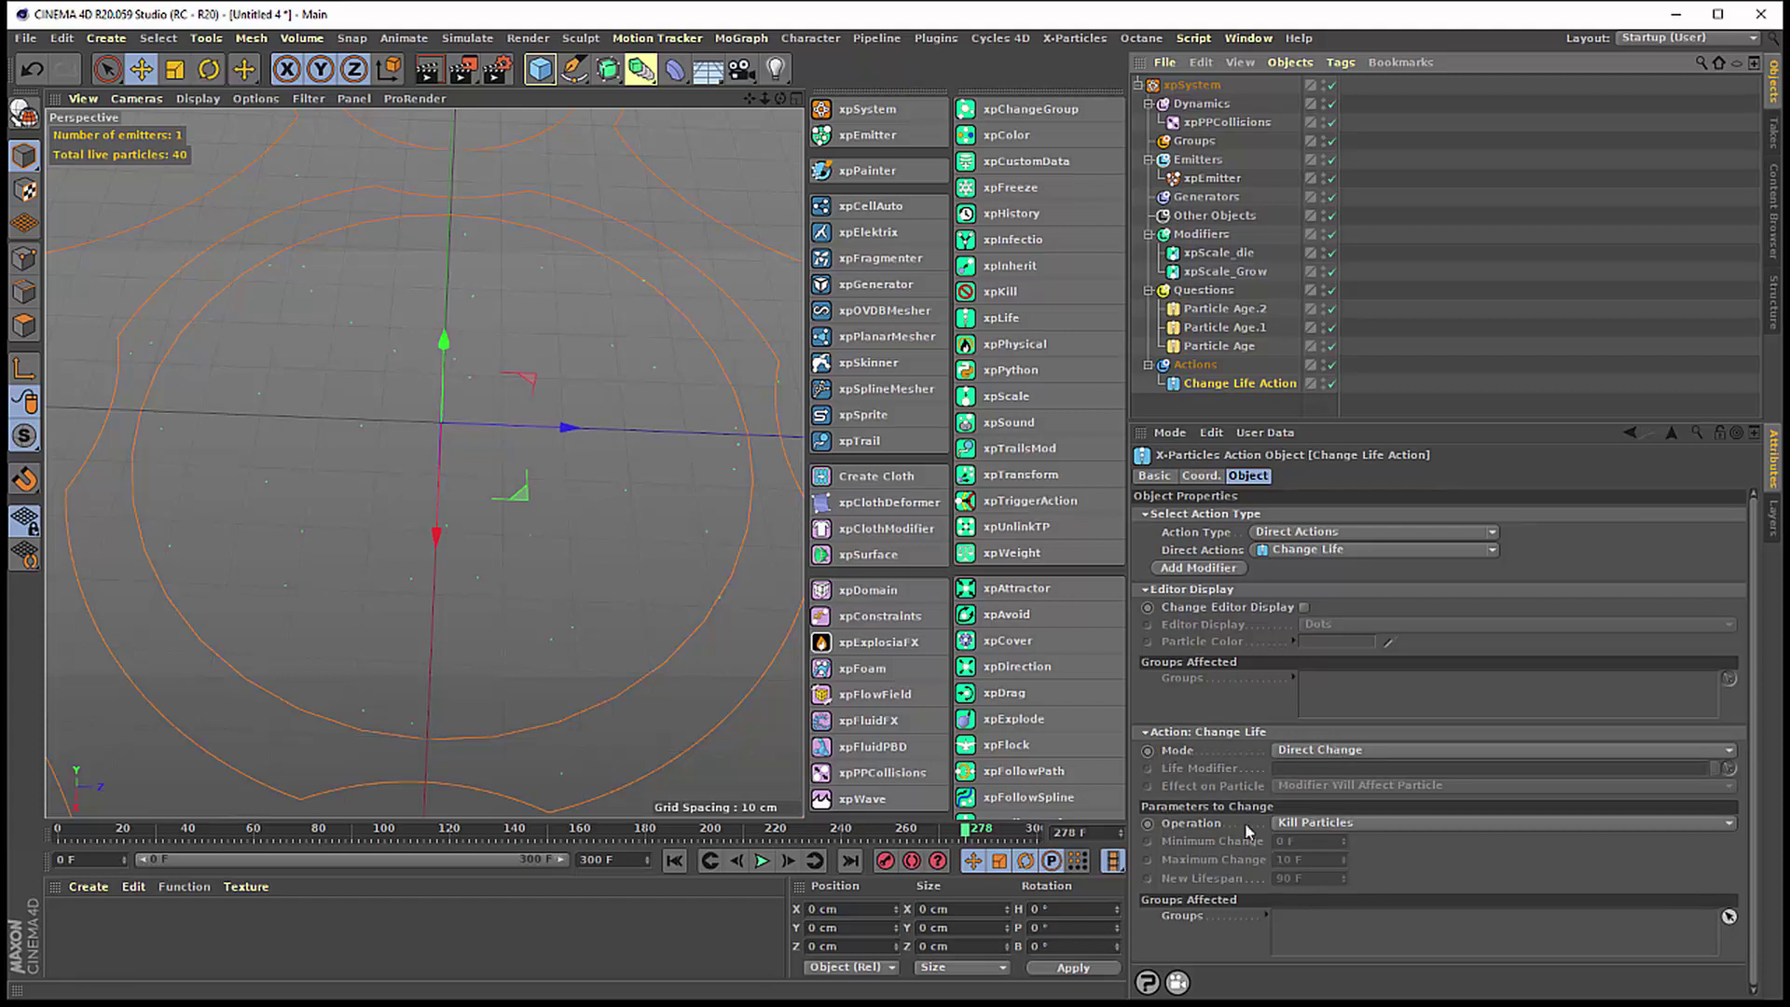
pyautogui.click(1313, 824)
pyautogui.click(1314, 841)
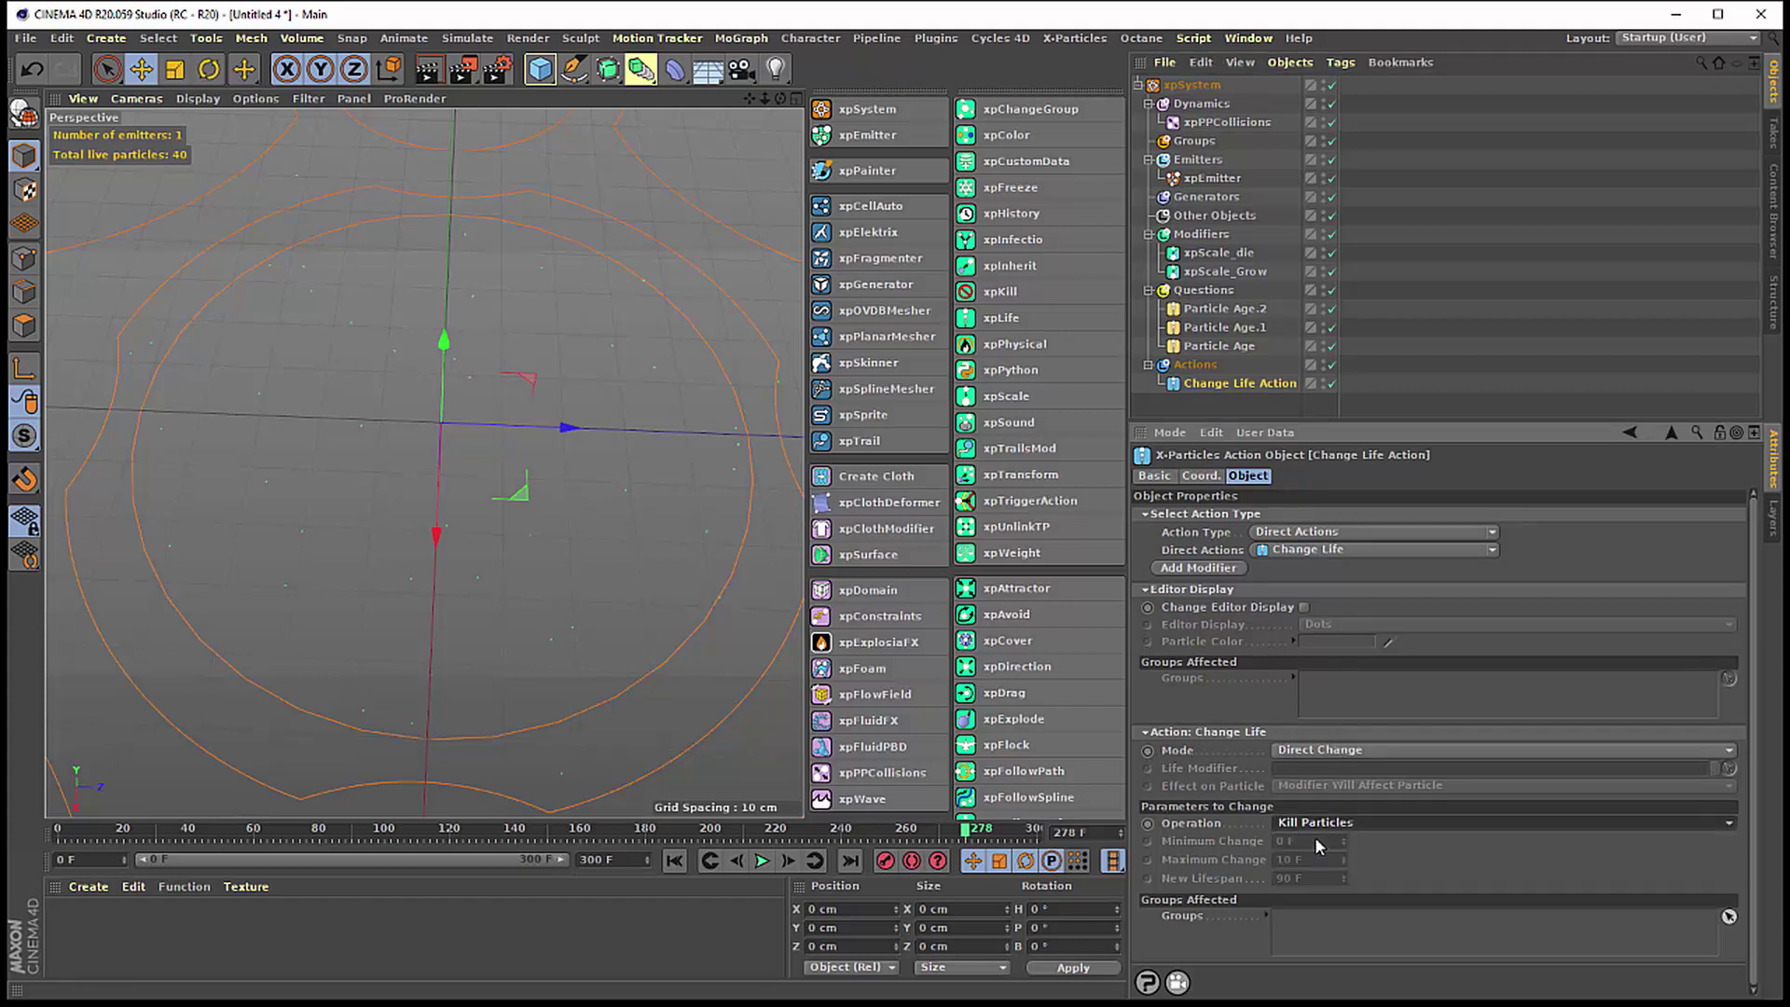
pyautogui.click(762, 861)
# - Set the emitter to Rate mode with Birthrate 20, Emit all Frames off and End Emit 50 F
pyautogui.click(762, 861)
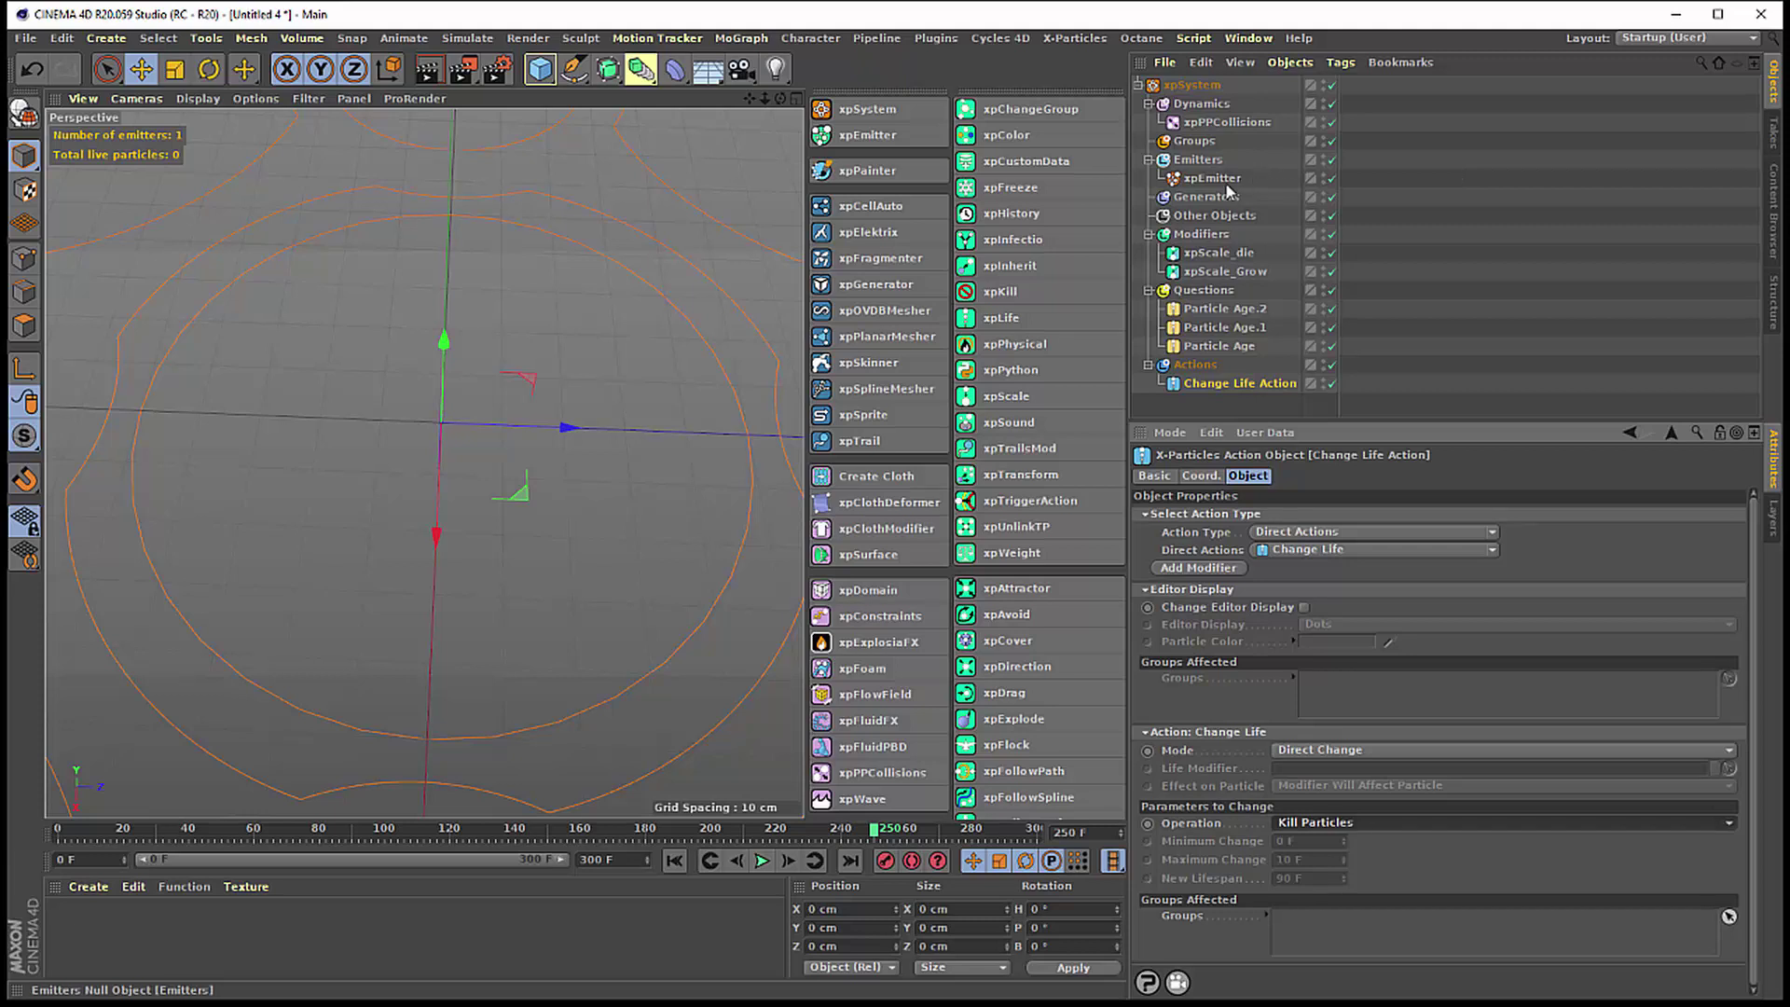
pyautogui.click(1208, 177)
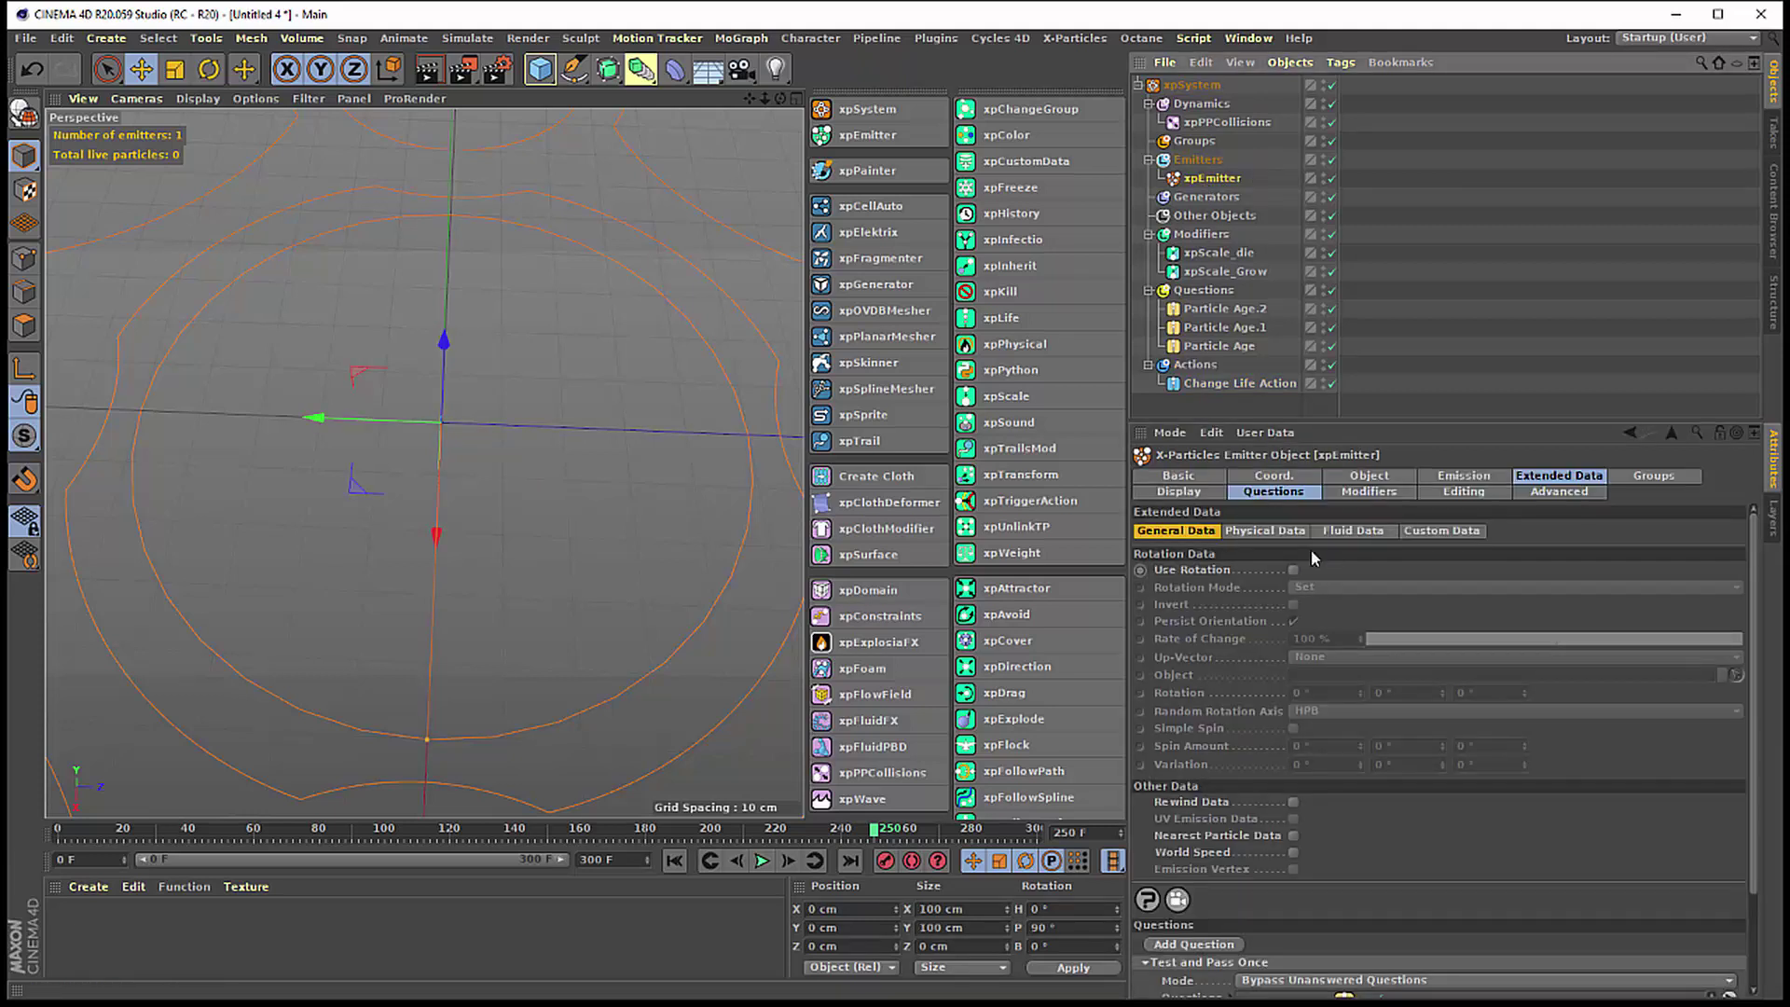
pyautogui.click(1476, 477)
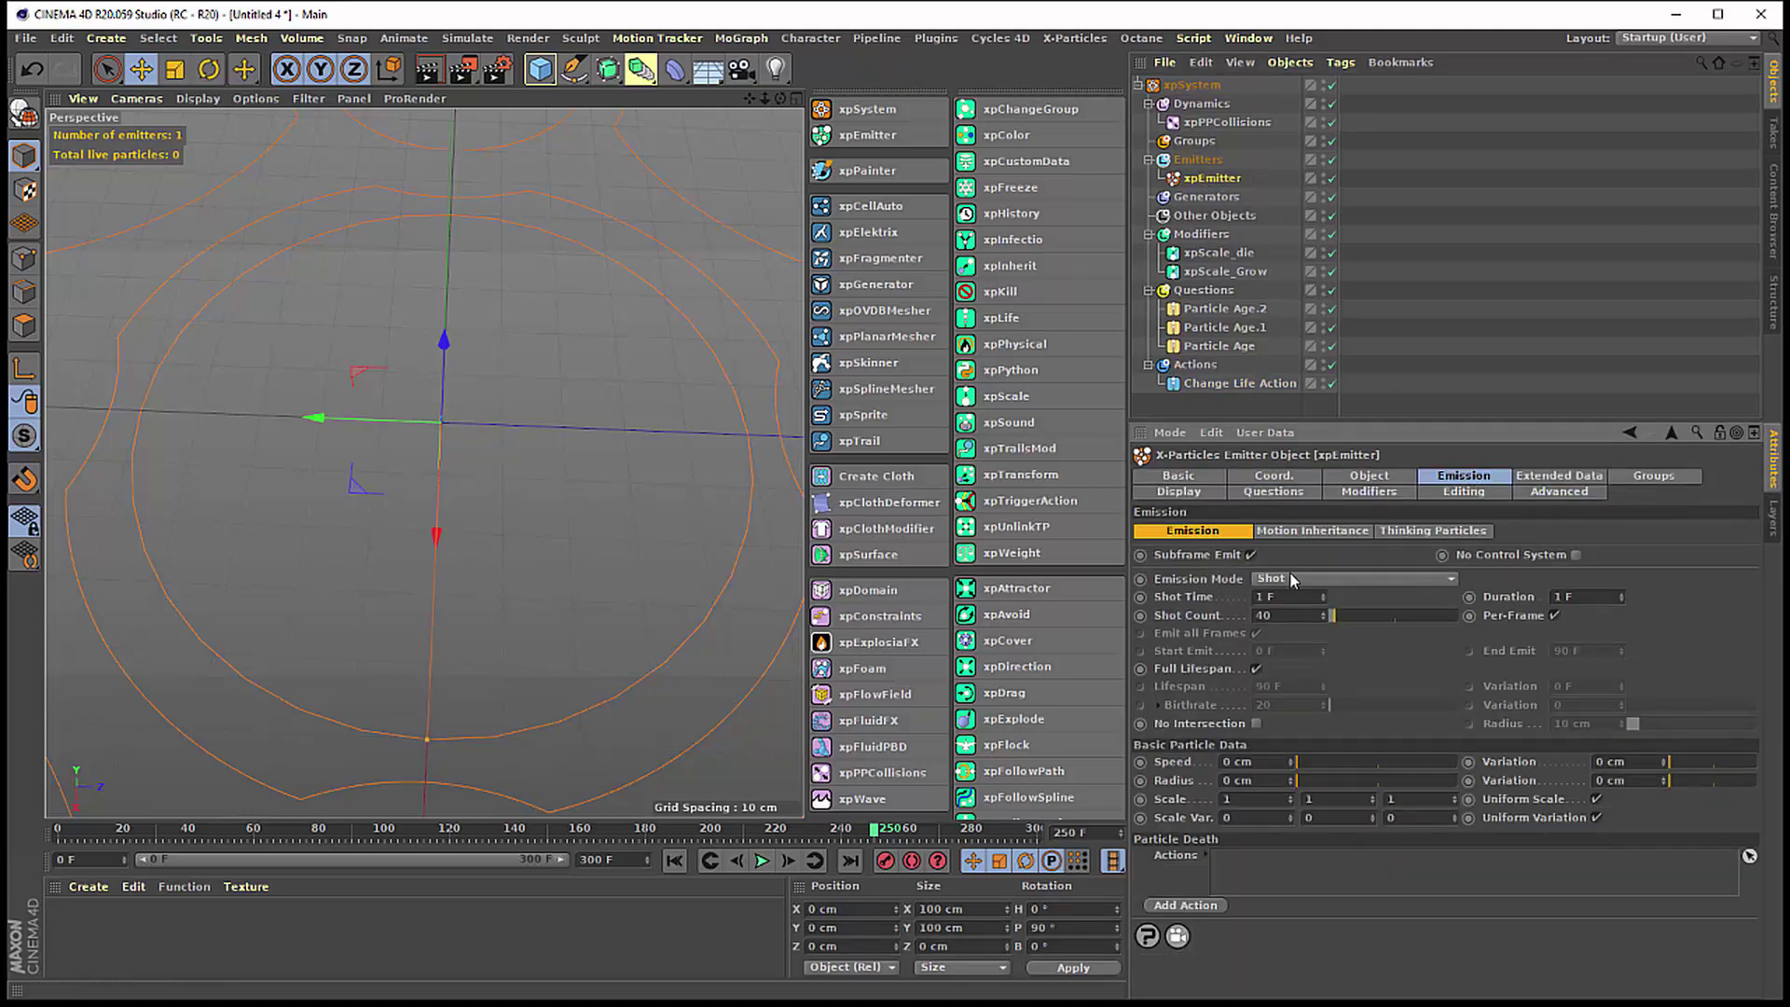
pyautogui.click(1276, 579)
pyautogui.click(1284, 598)
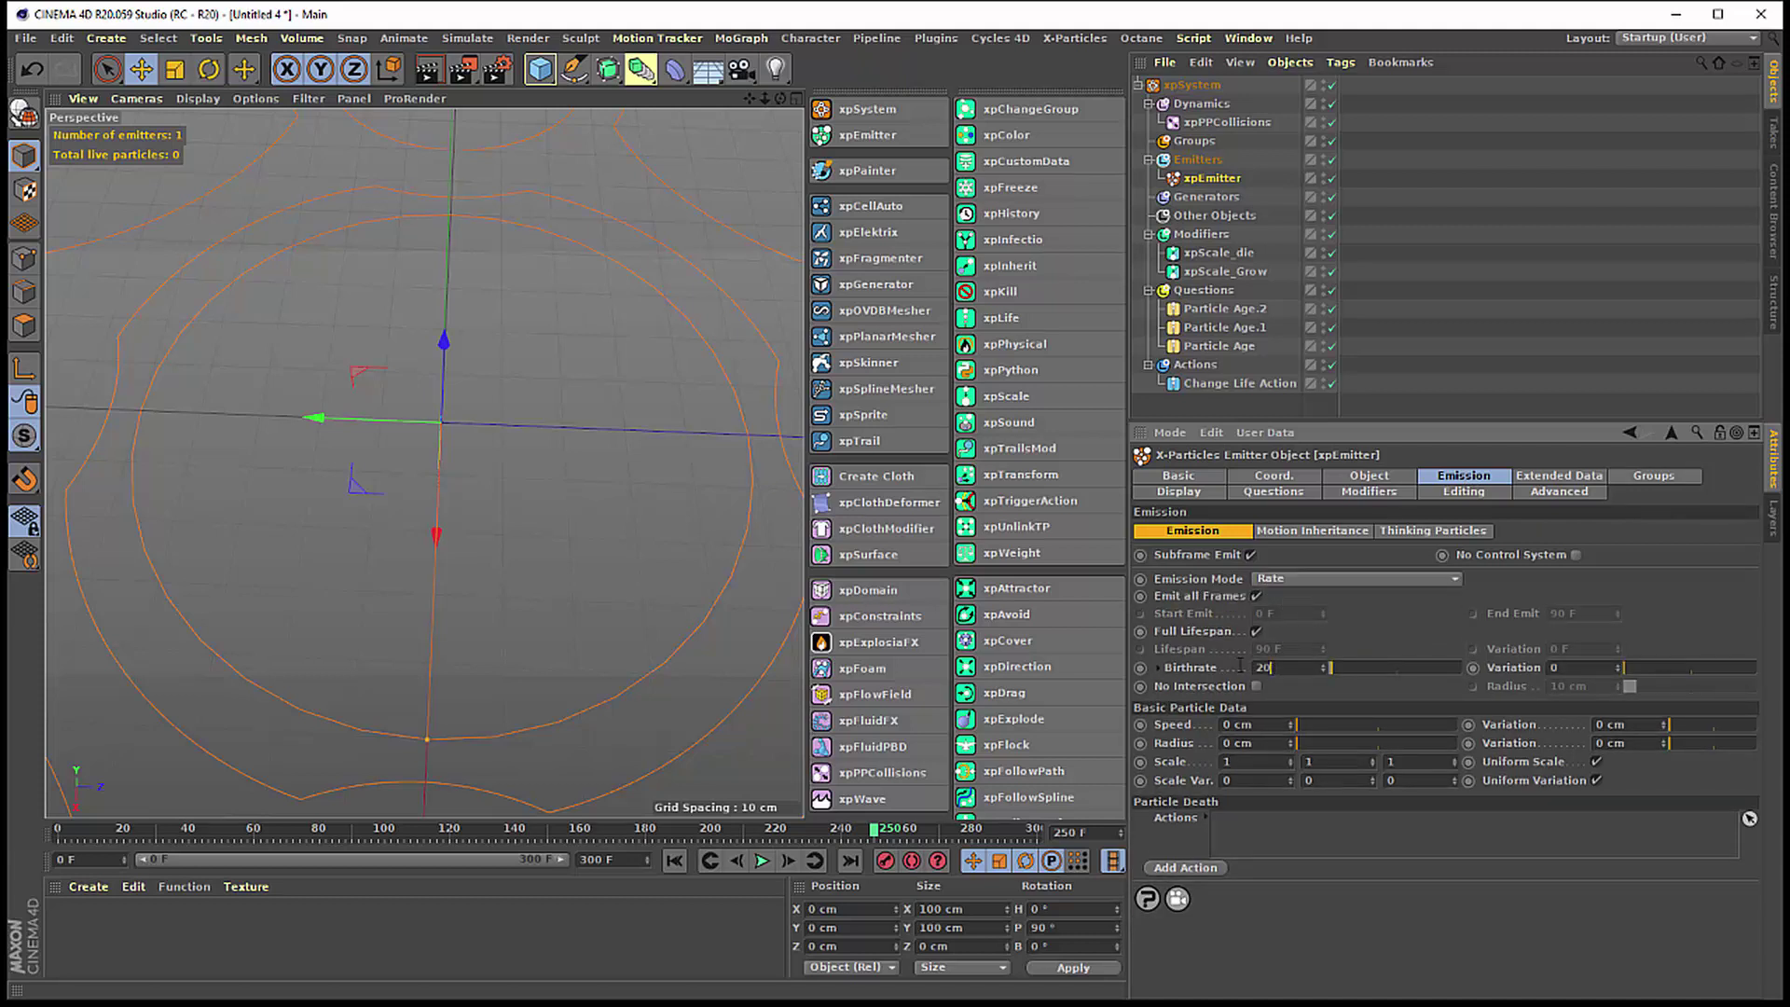
pyautogui.doubleClick(1267, 668)
pyautogui.click(1256, 596)
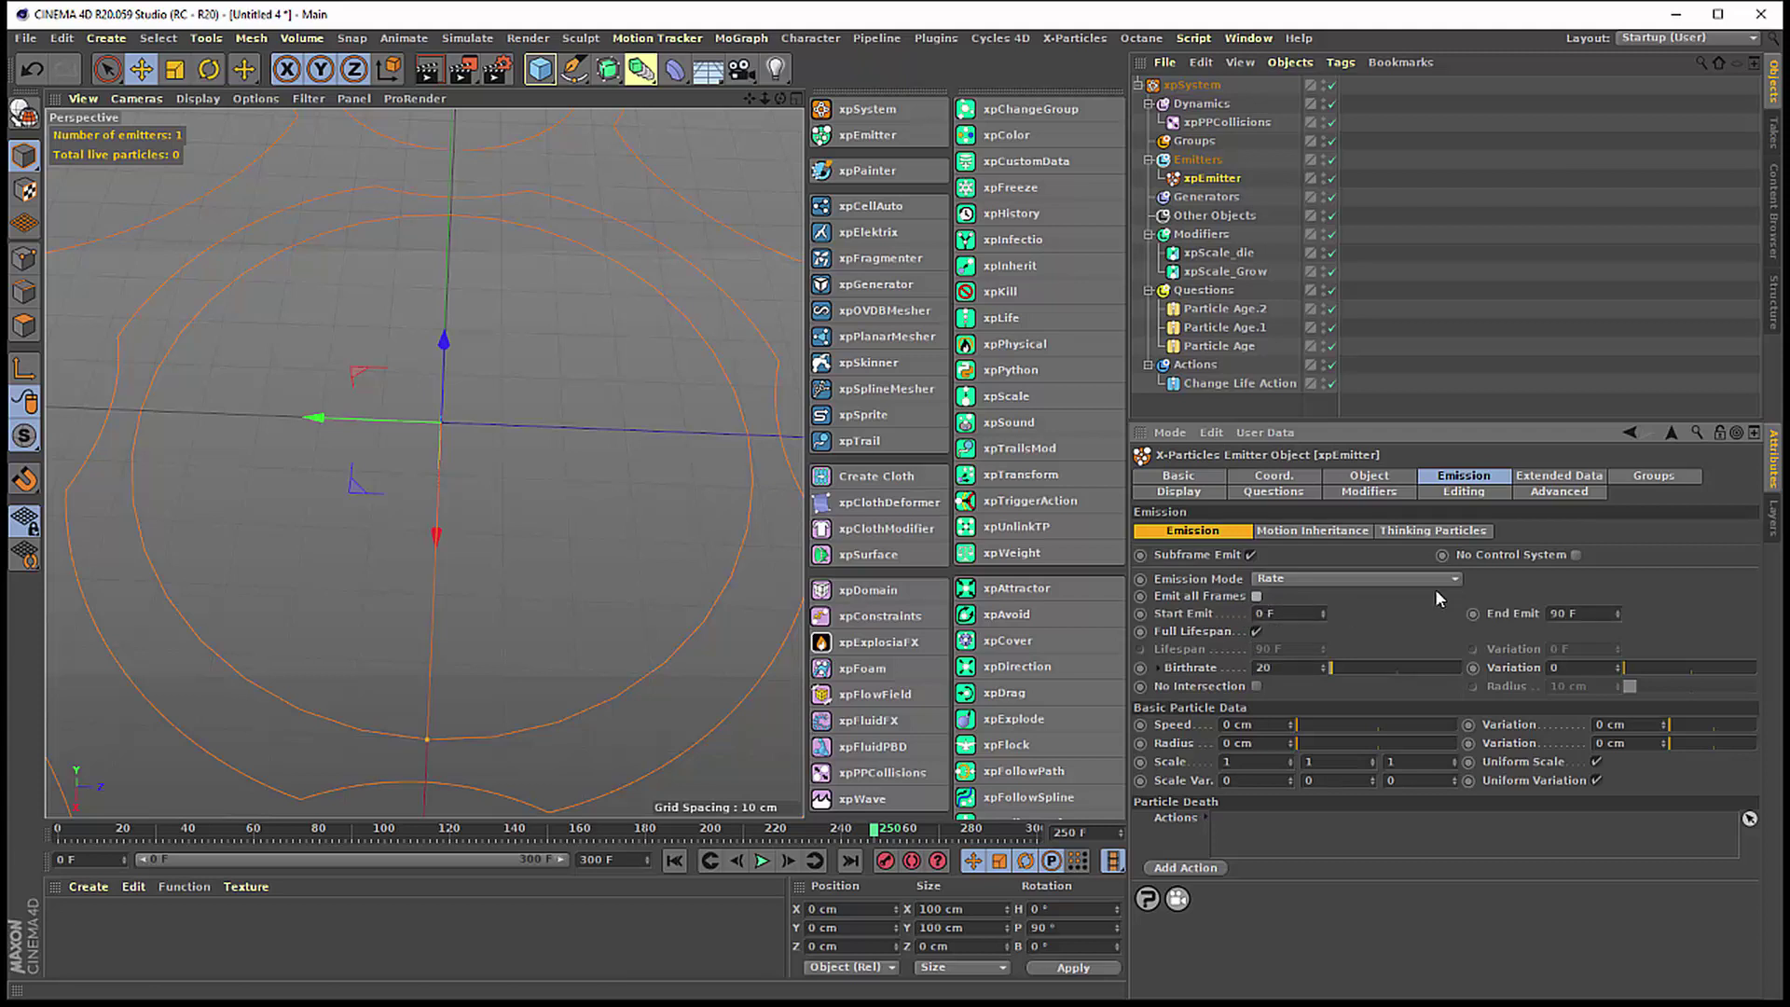
pyautogui.doubleClick(1590, 612)
# - Play the simulation through until no live particles remain at frame 281
pyautogui.click(762, 861)
pyautogui.click(763, 860)
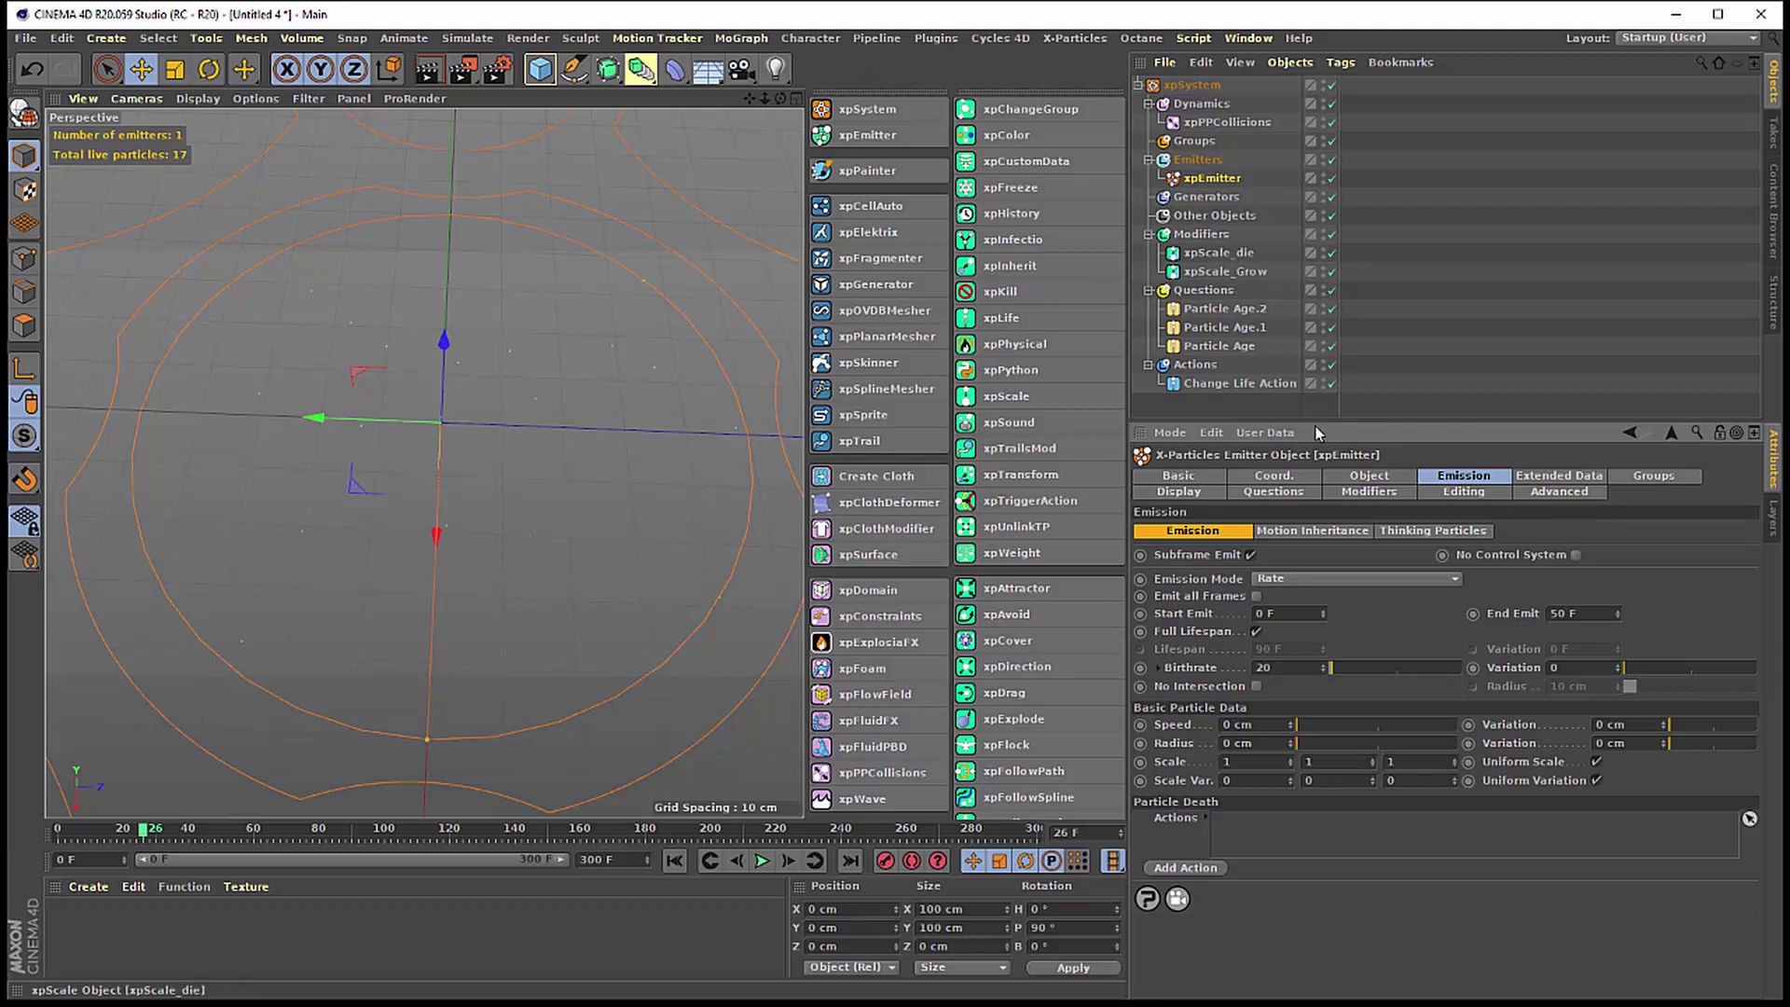
pyautogui.click(763, 860)
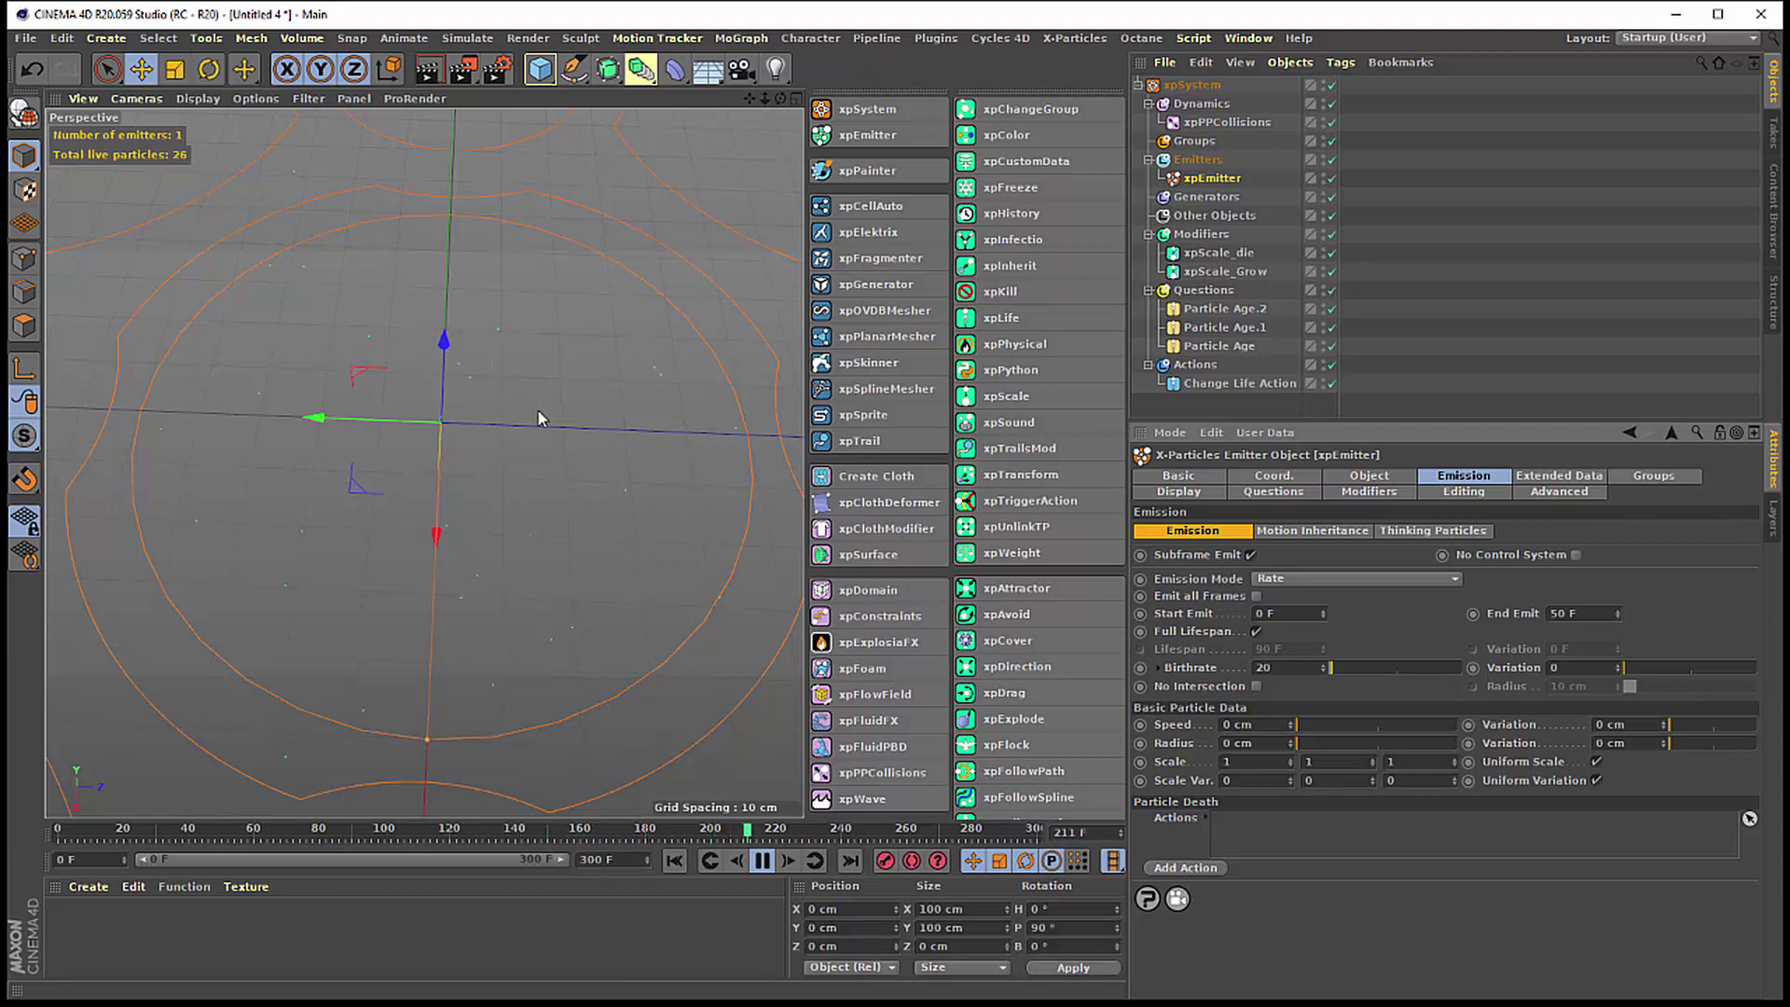
pyautogui.click(763, 861)
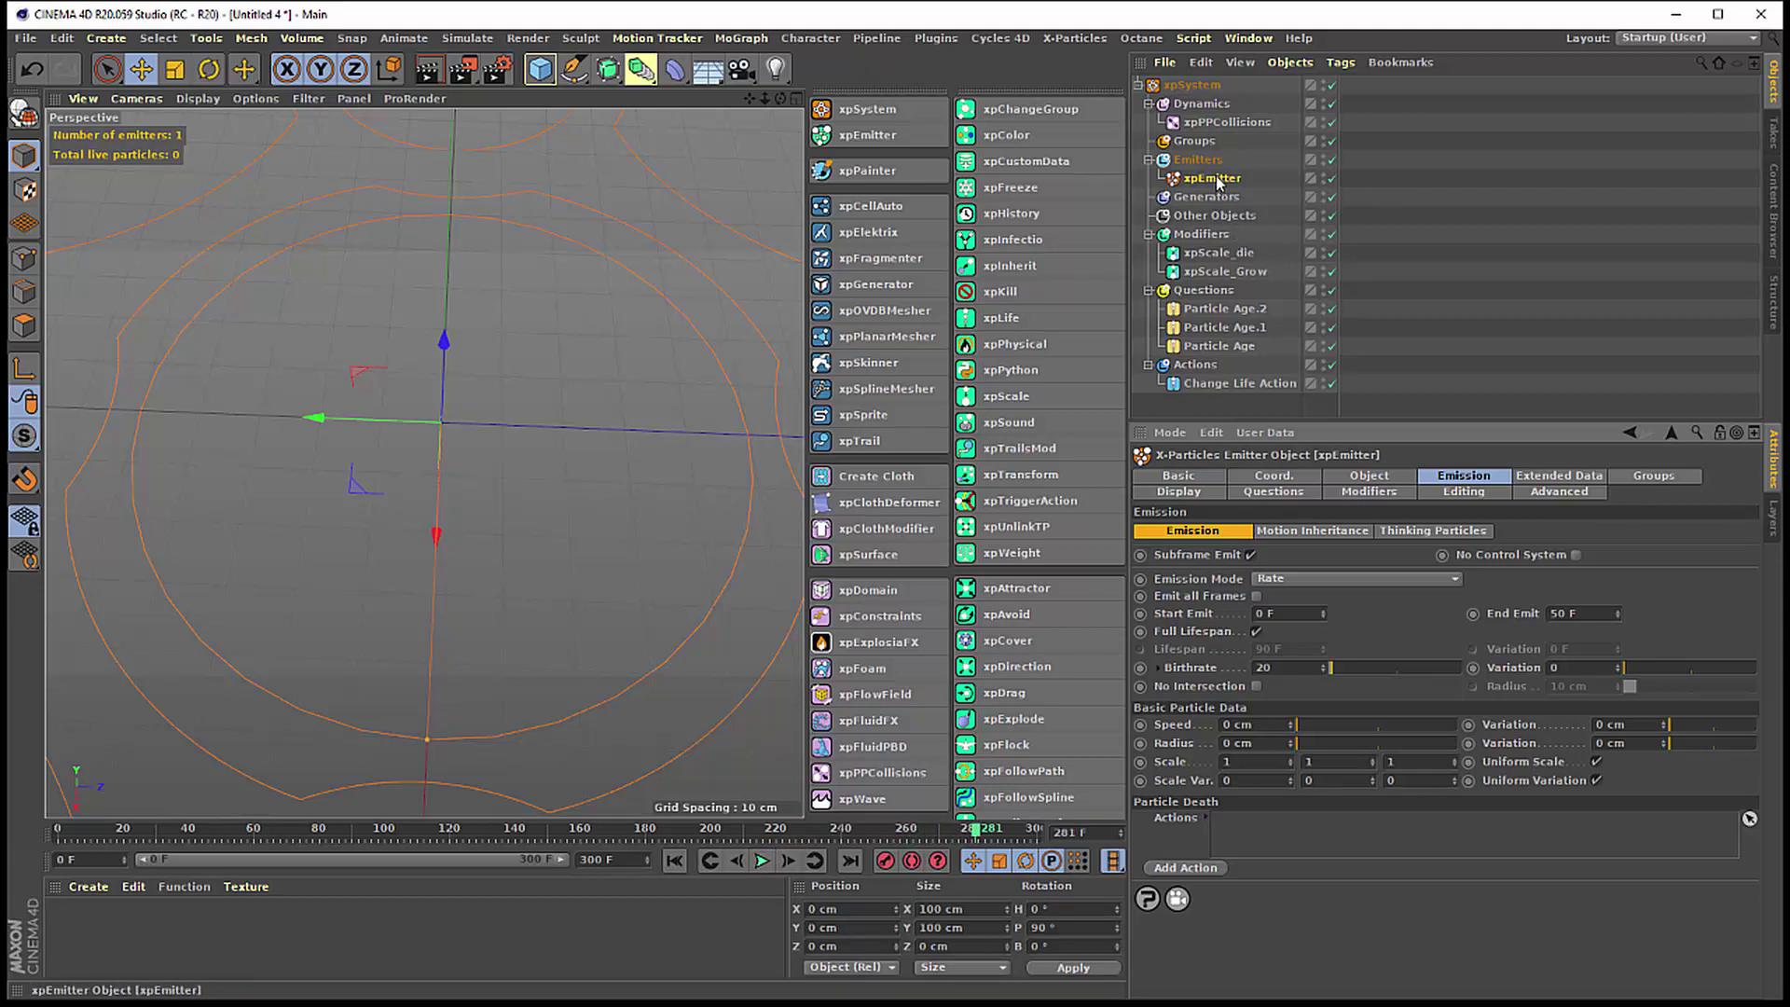
pyautogui.click(1198, 492)
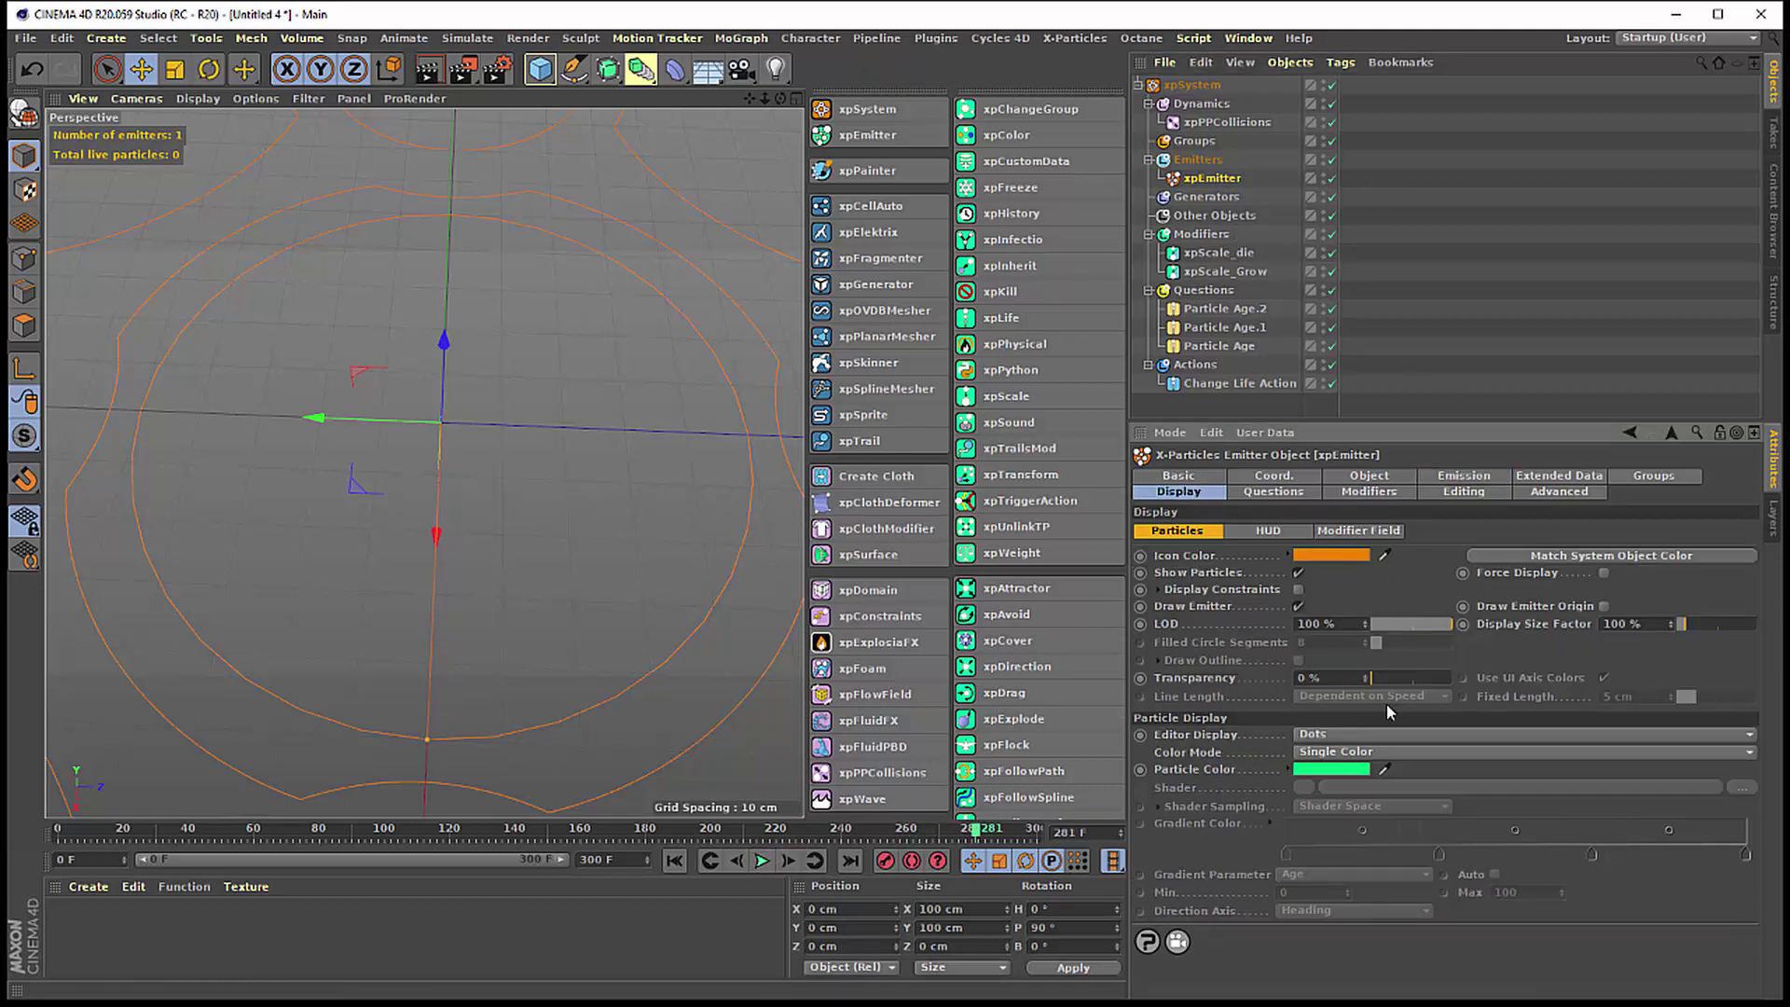
# - Switch Editor Display to Circle, replay to frame 274, then select xpScale_Grow
pyautogui.click(1376, 734)
pyautogui.click(1361, 902)
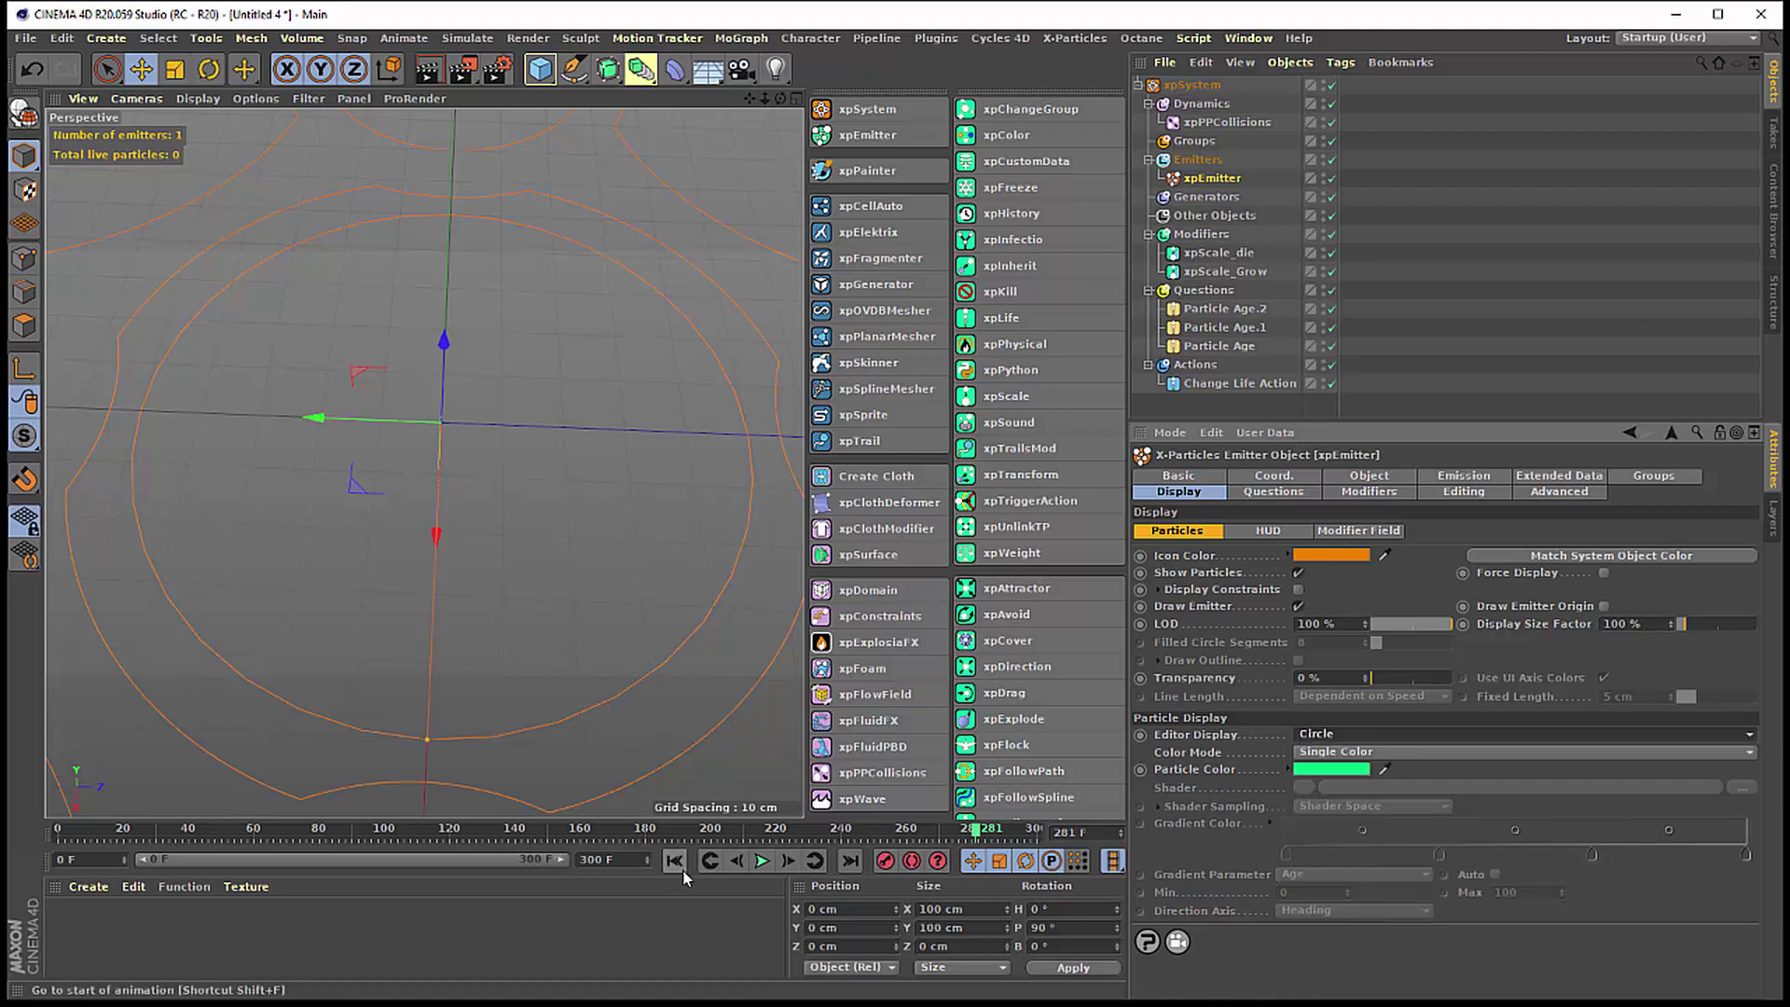
pyautogui.click(674, 861)
pyautogui.click(762, 860)
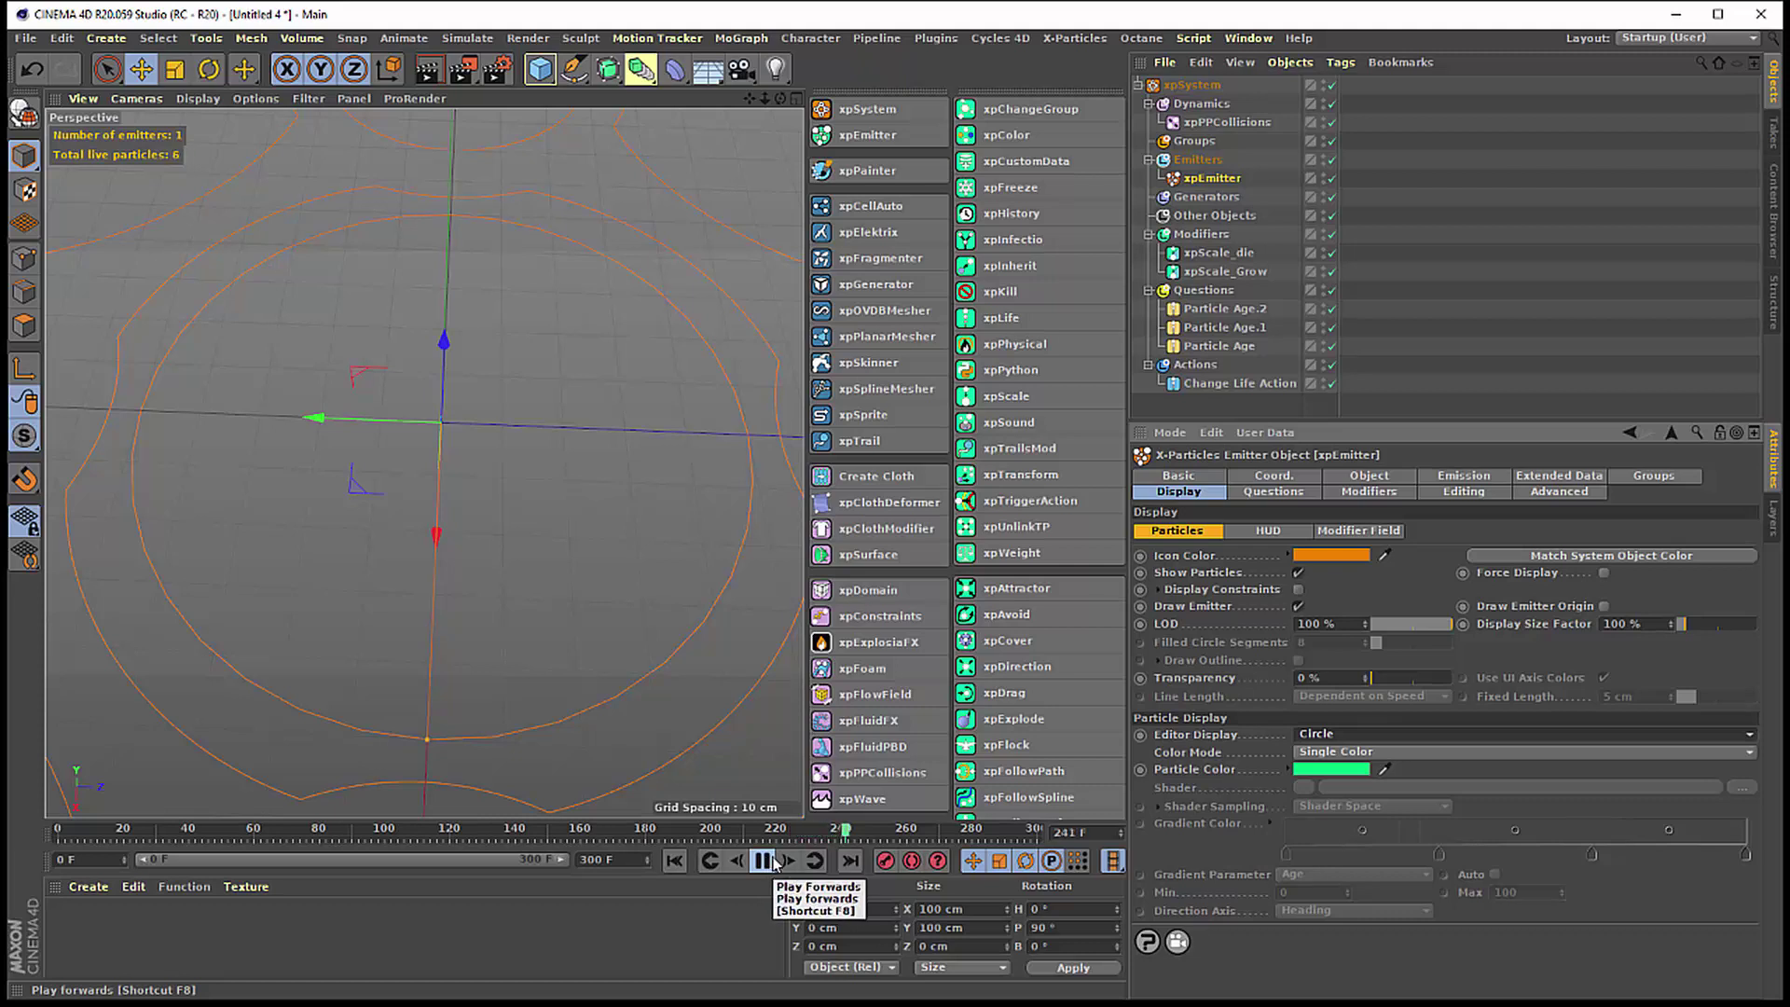
pyautogui.click(772, 862)
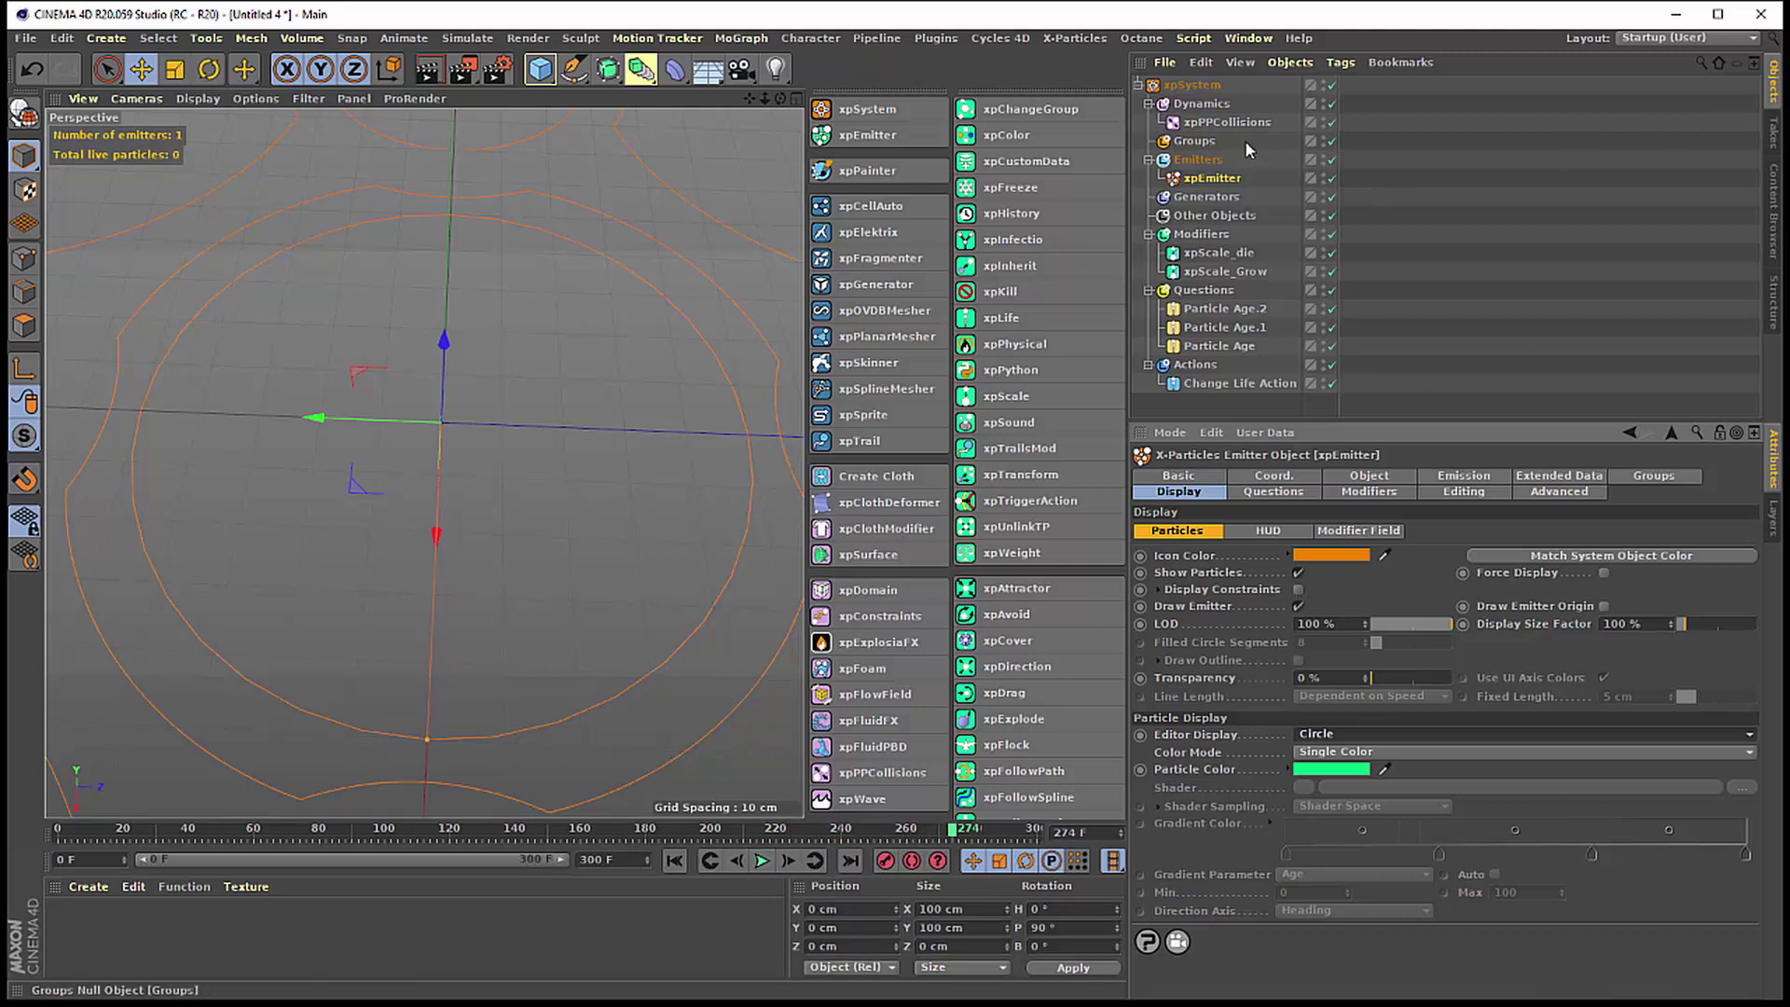
pyautogui.click(1215, 272)
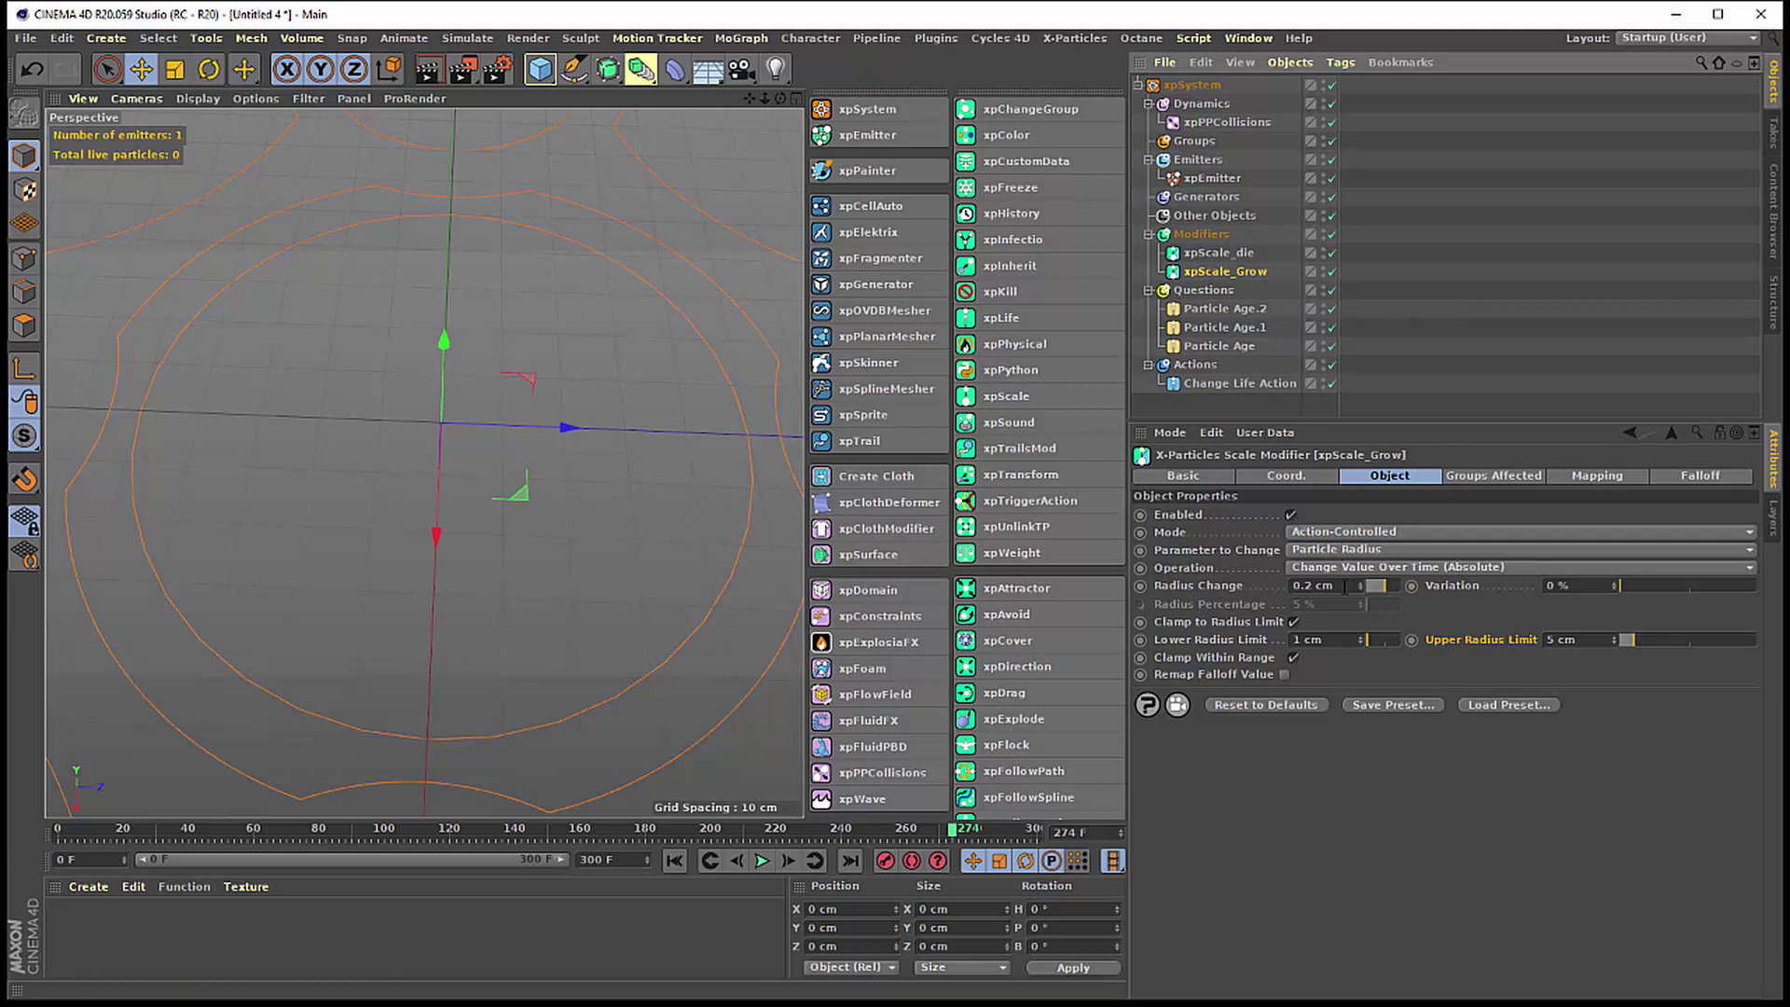
# - Edit the grow modifier's radius change value and replay the simulation
pyautogui.click(1315, 586)
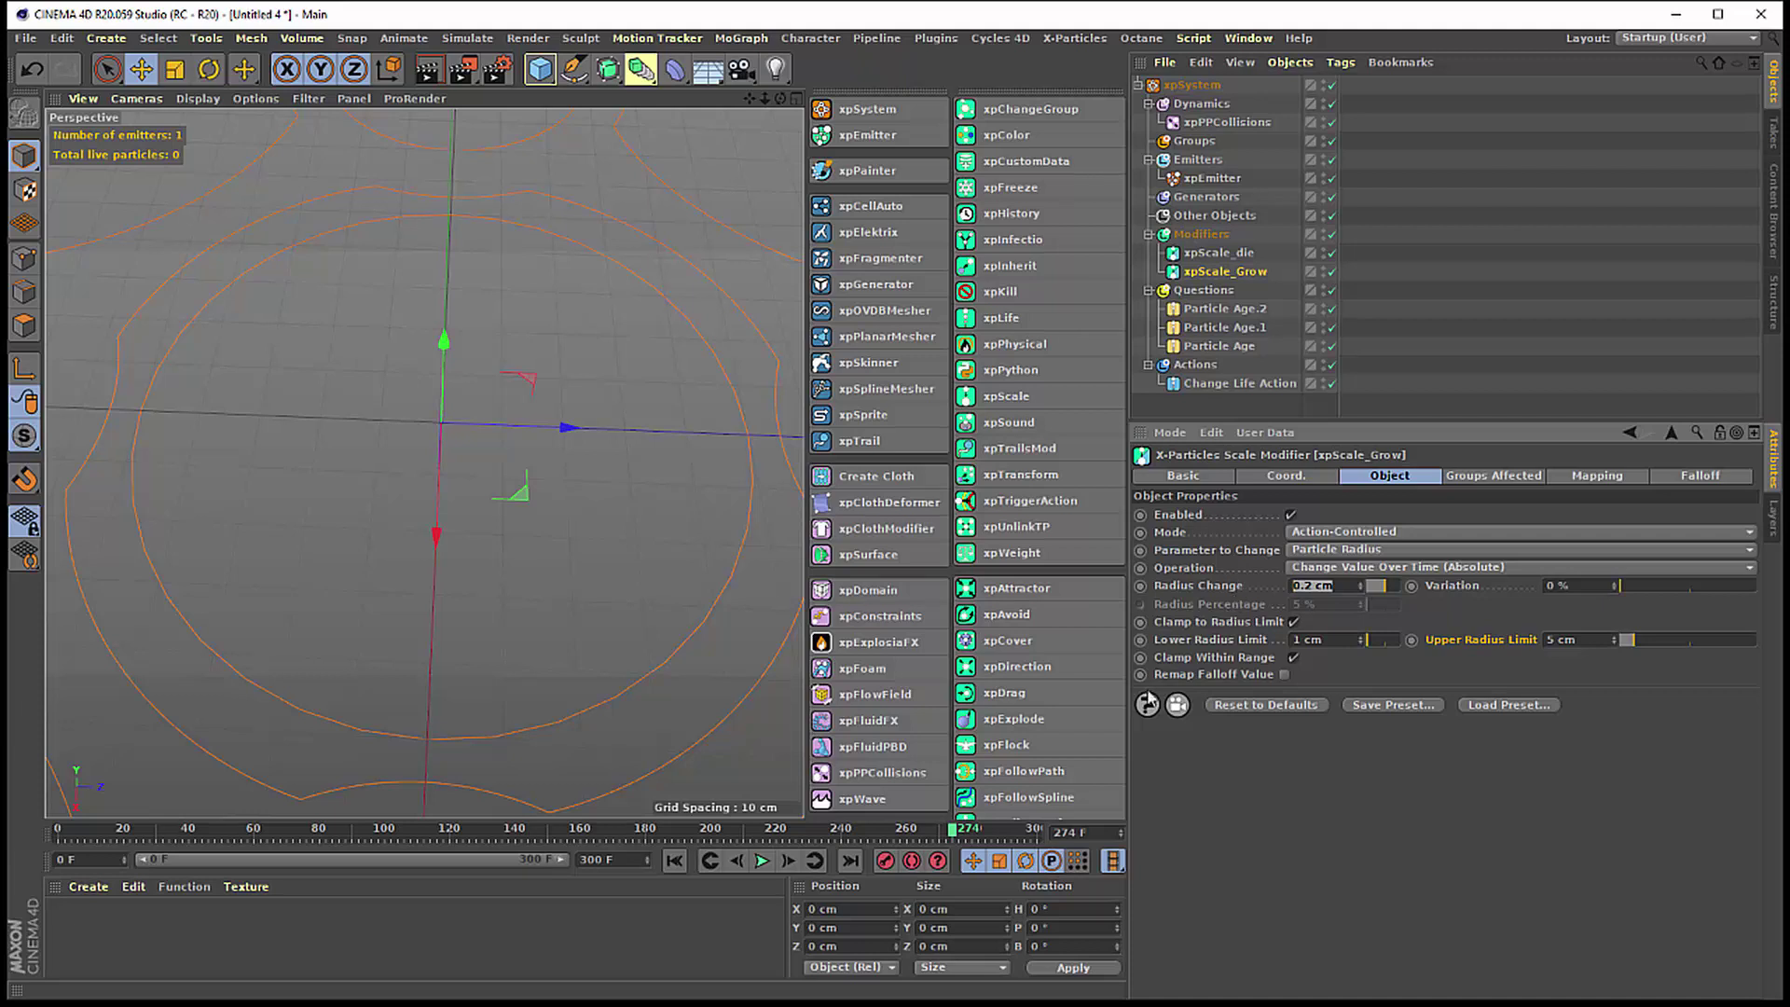
pyautogui.click(760, 865)
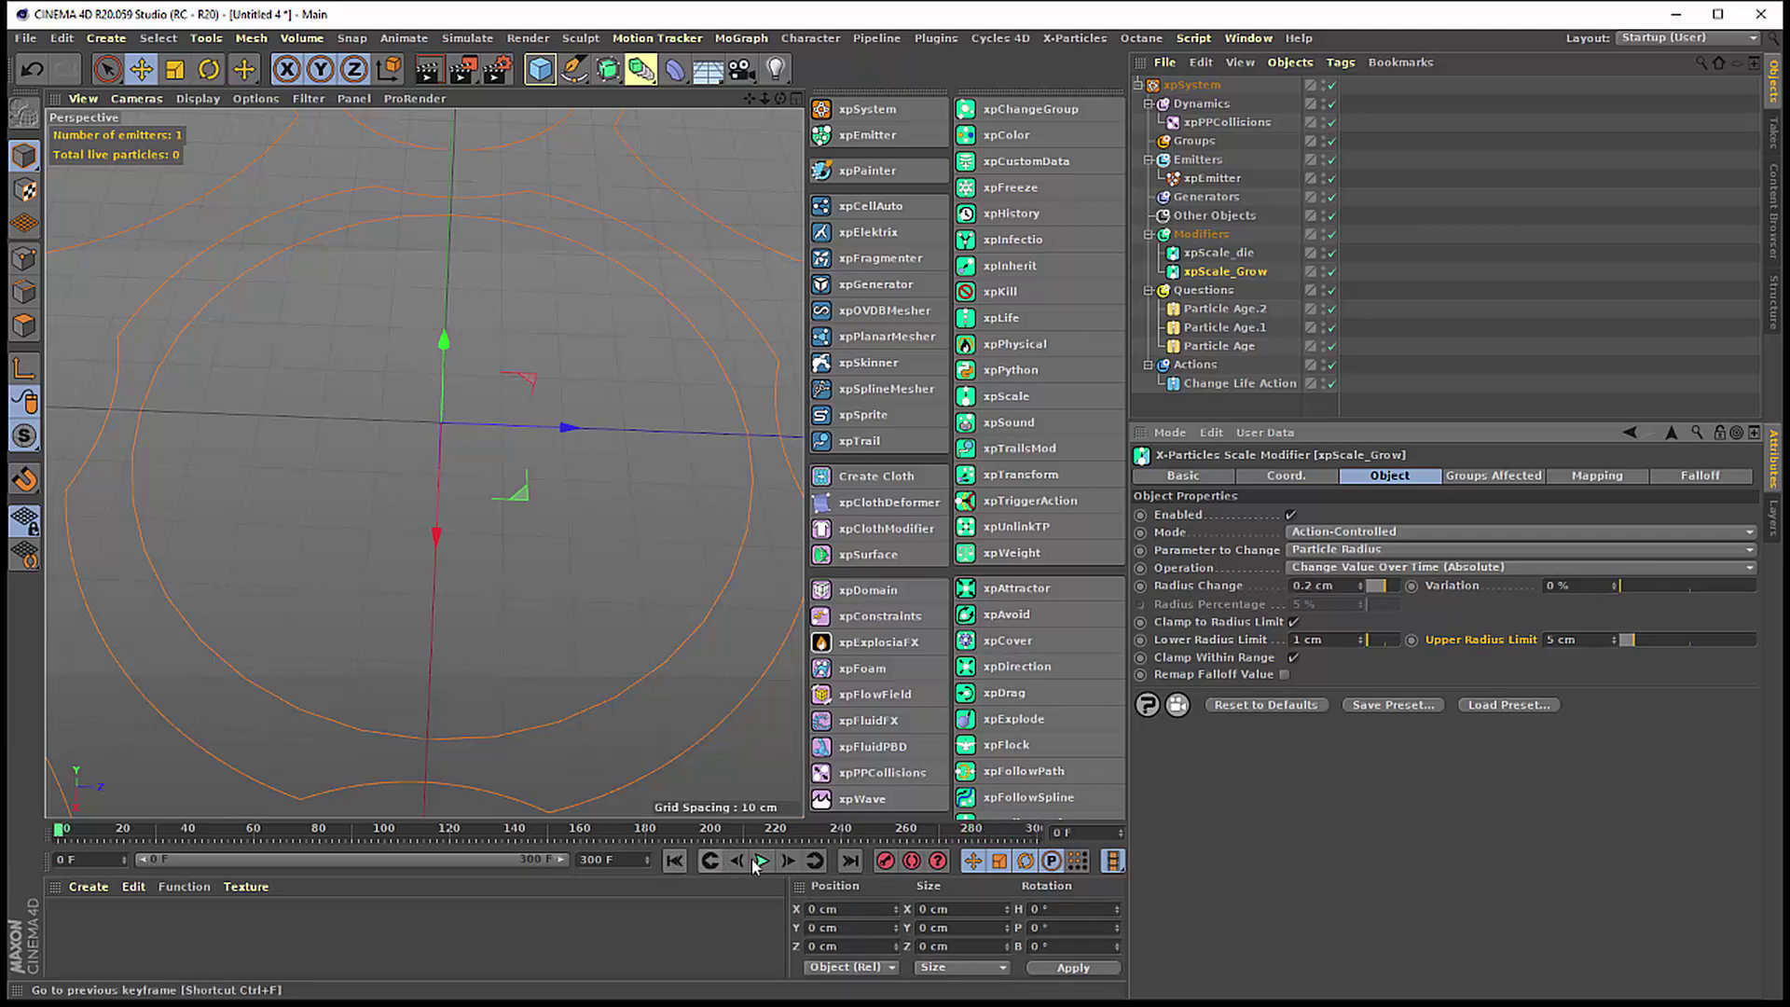
pyautogui.click(758, 862)
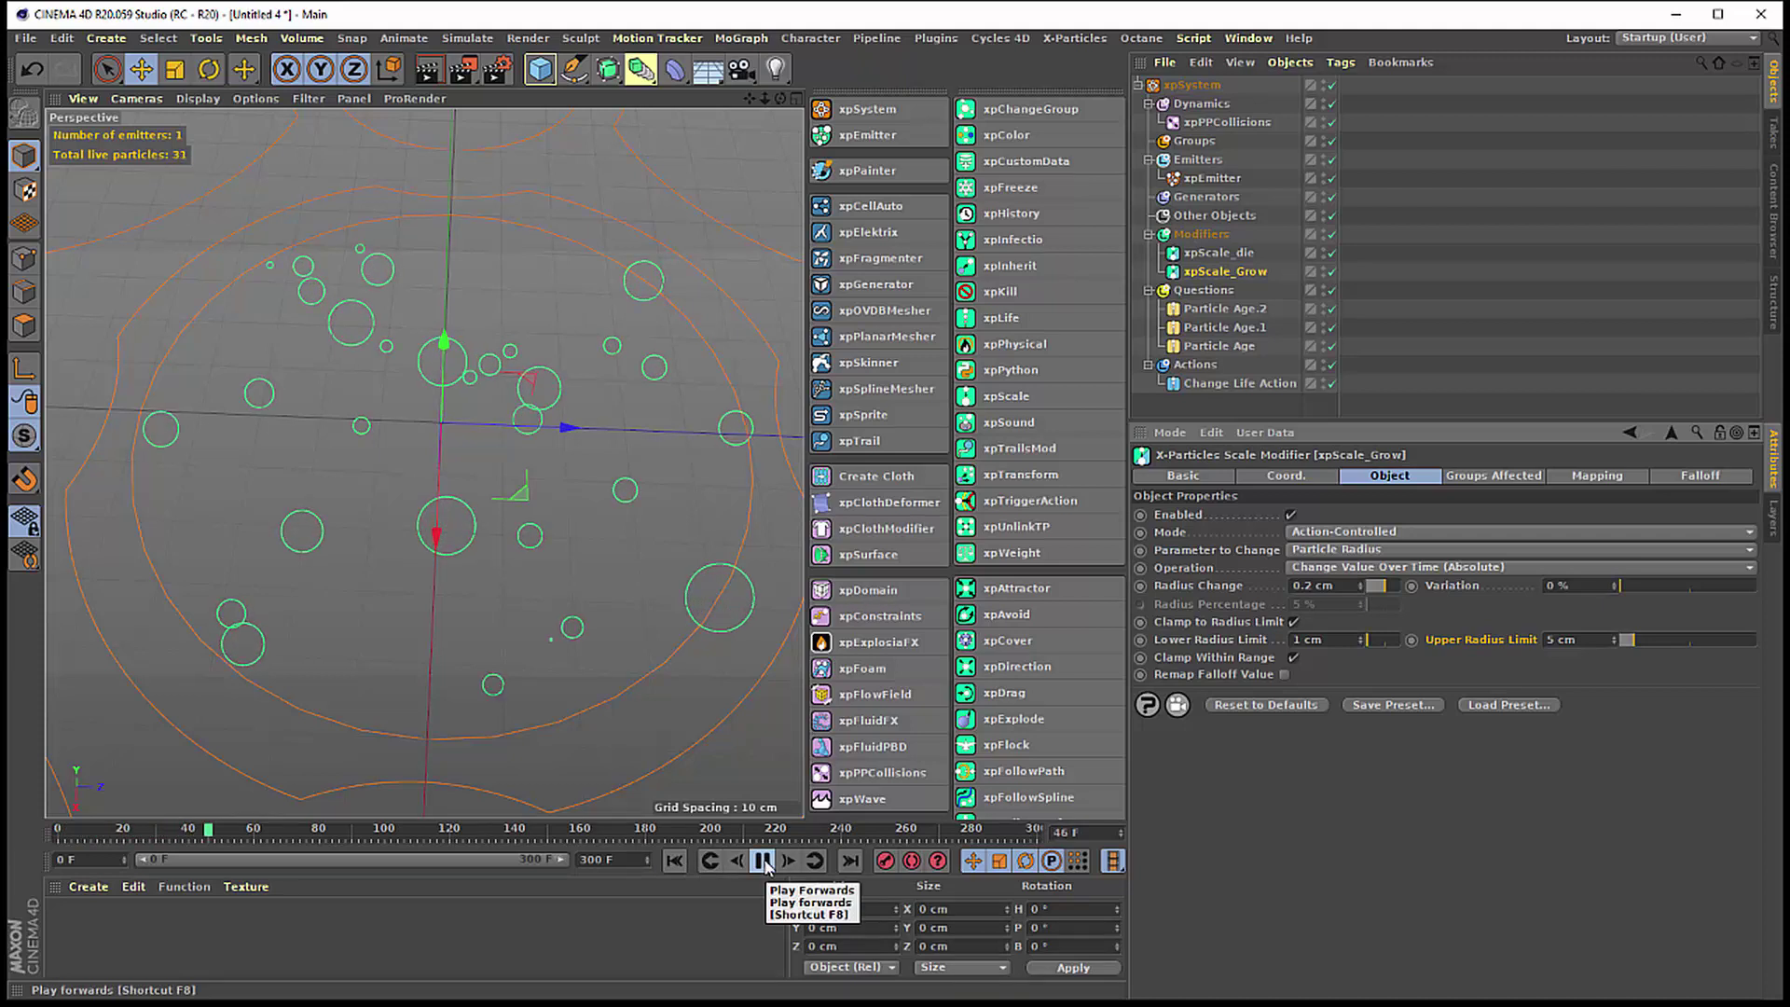
pyautogui.click(762, 862)
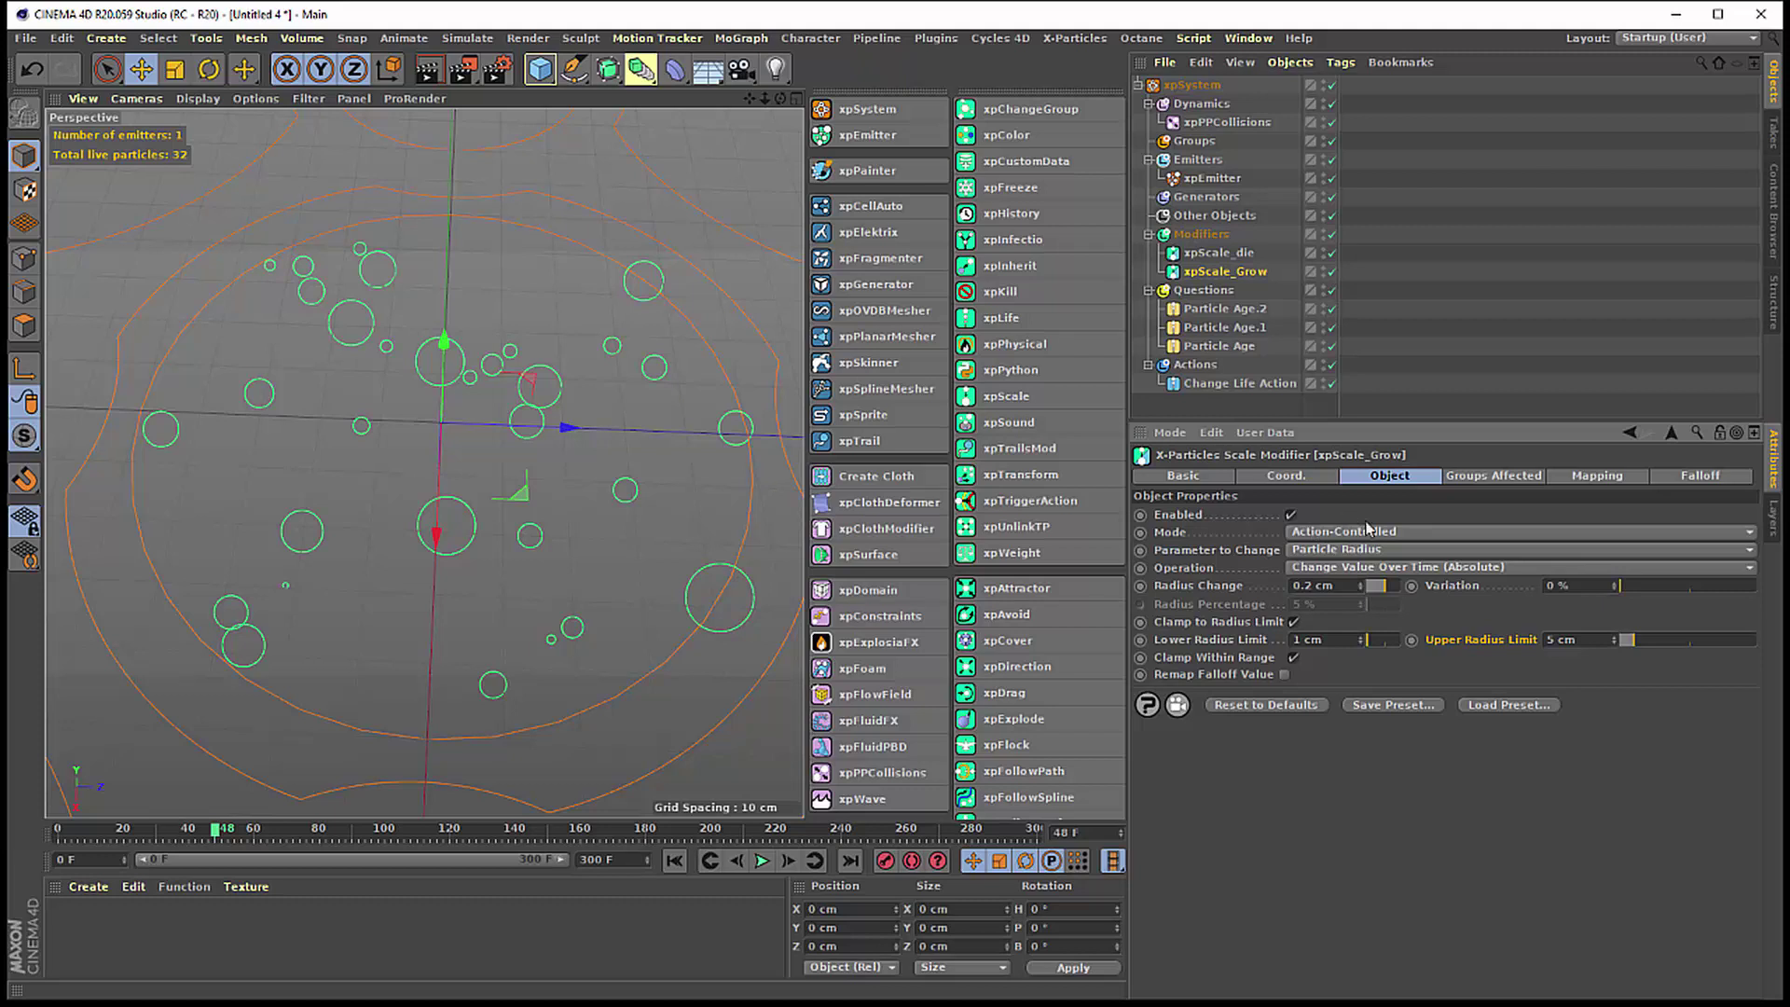
# - Keep Radius Value mapped and drag the mapping curve's tangents into an S-curve
pyautogui.click(1605, 477)
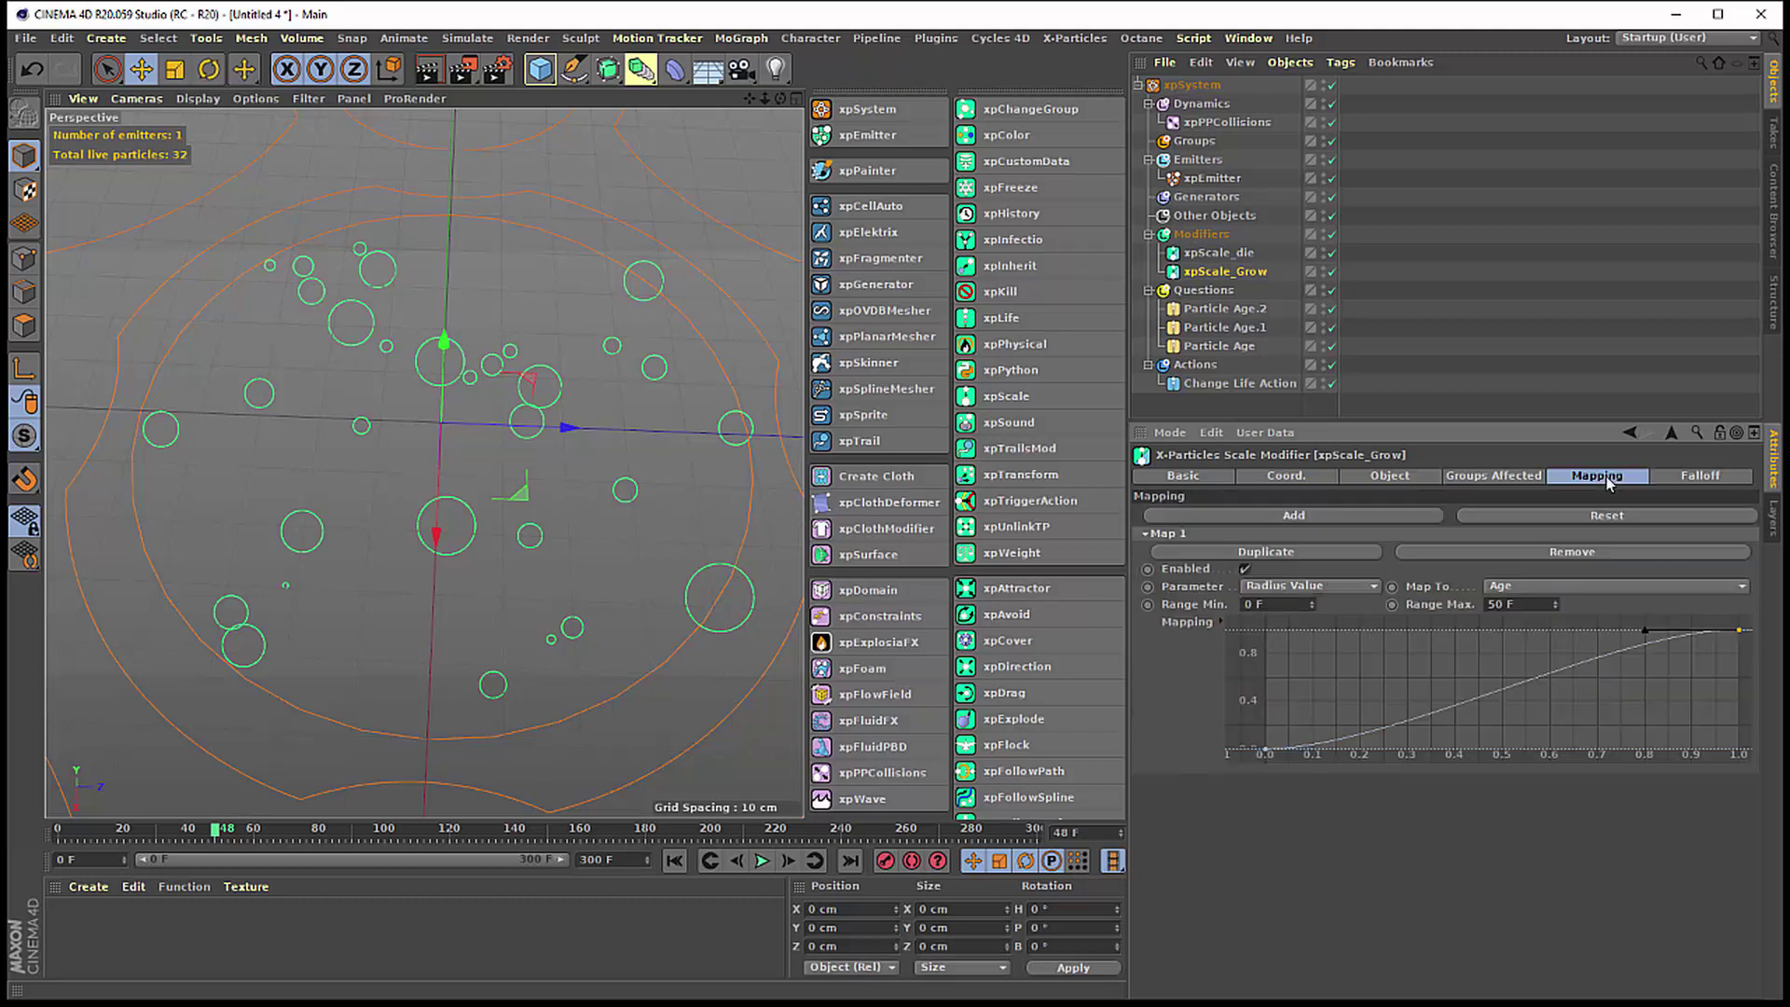
pyautogui.click(1265, 750)
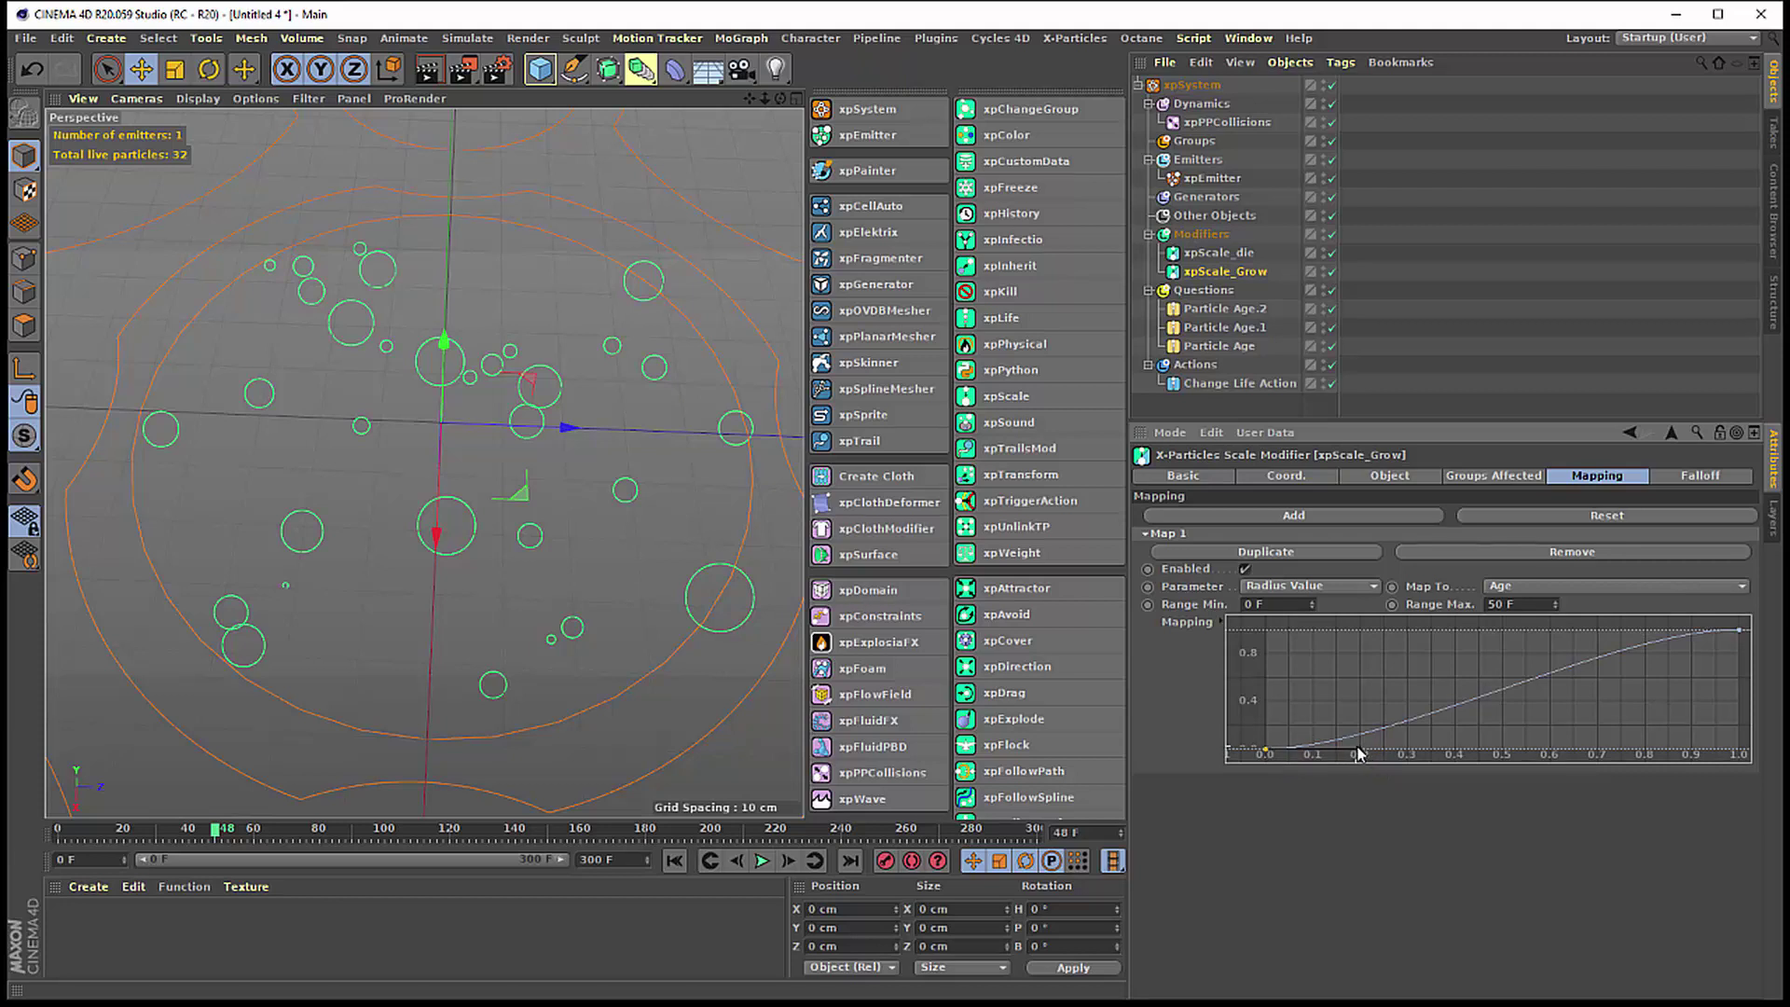
pyautogui.click(1263, 587)
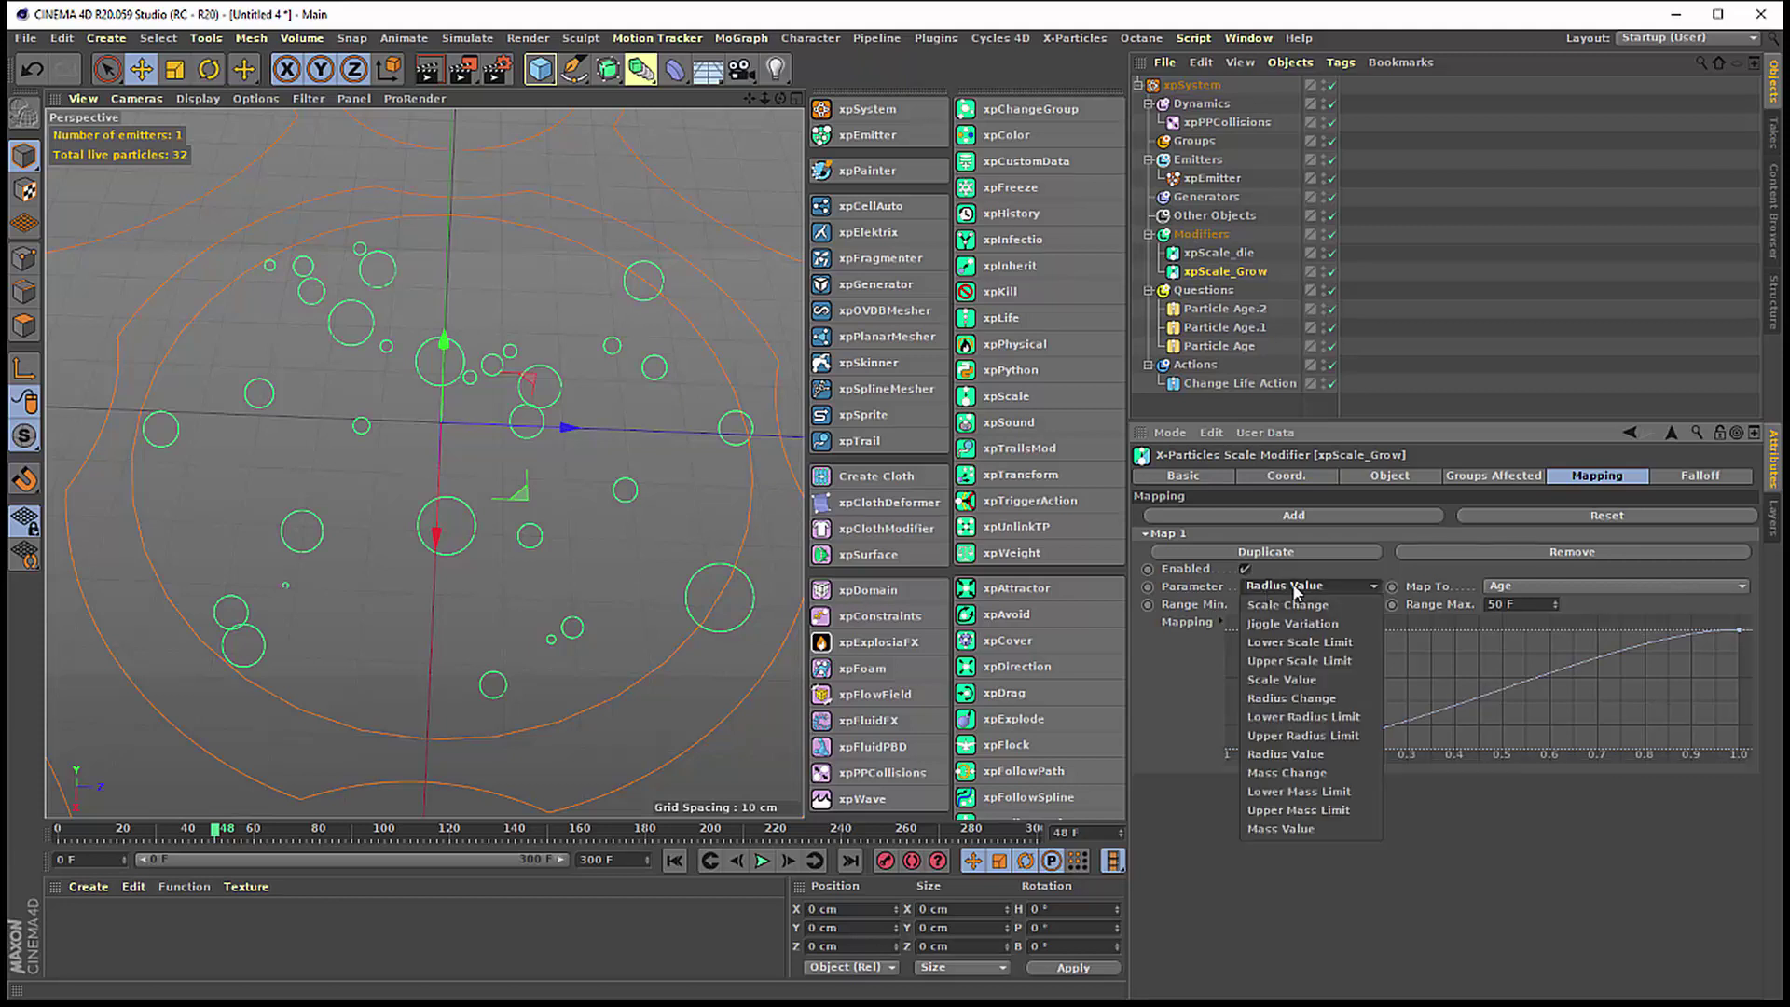
pyautogui.click(1277, 588)
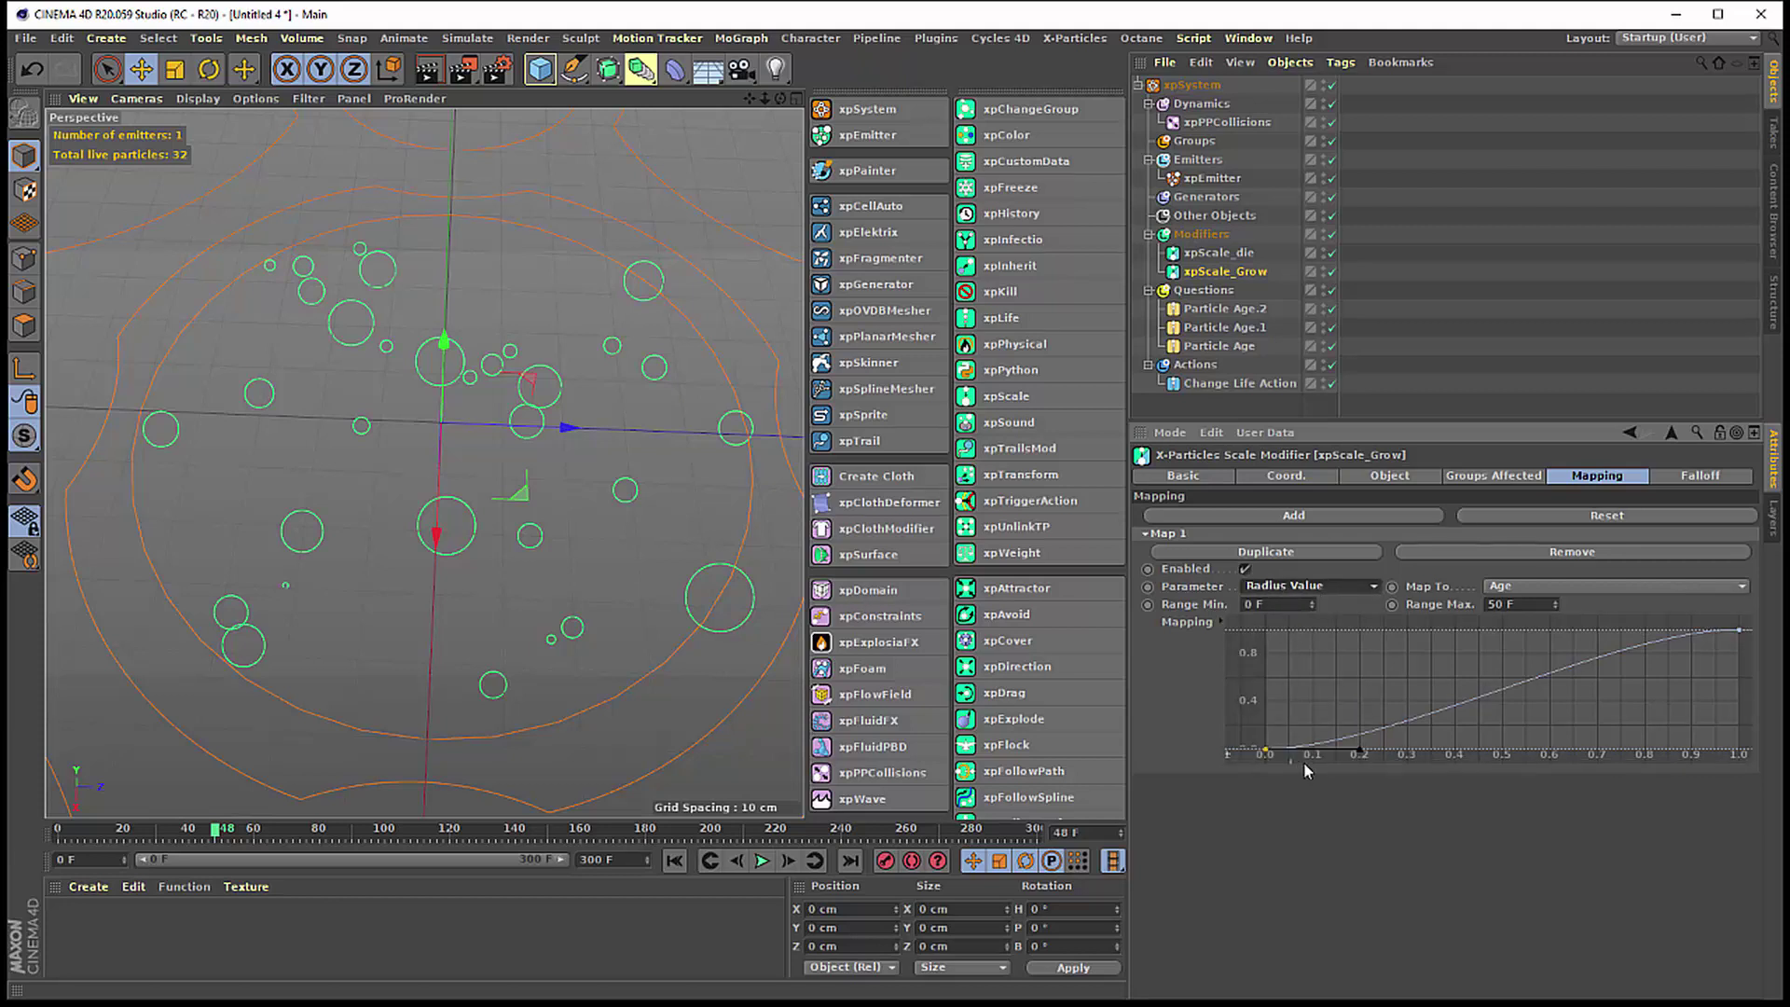
pyautogui.moveTo(1359, 750); pyautogui.dragTo(1453, 751)
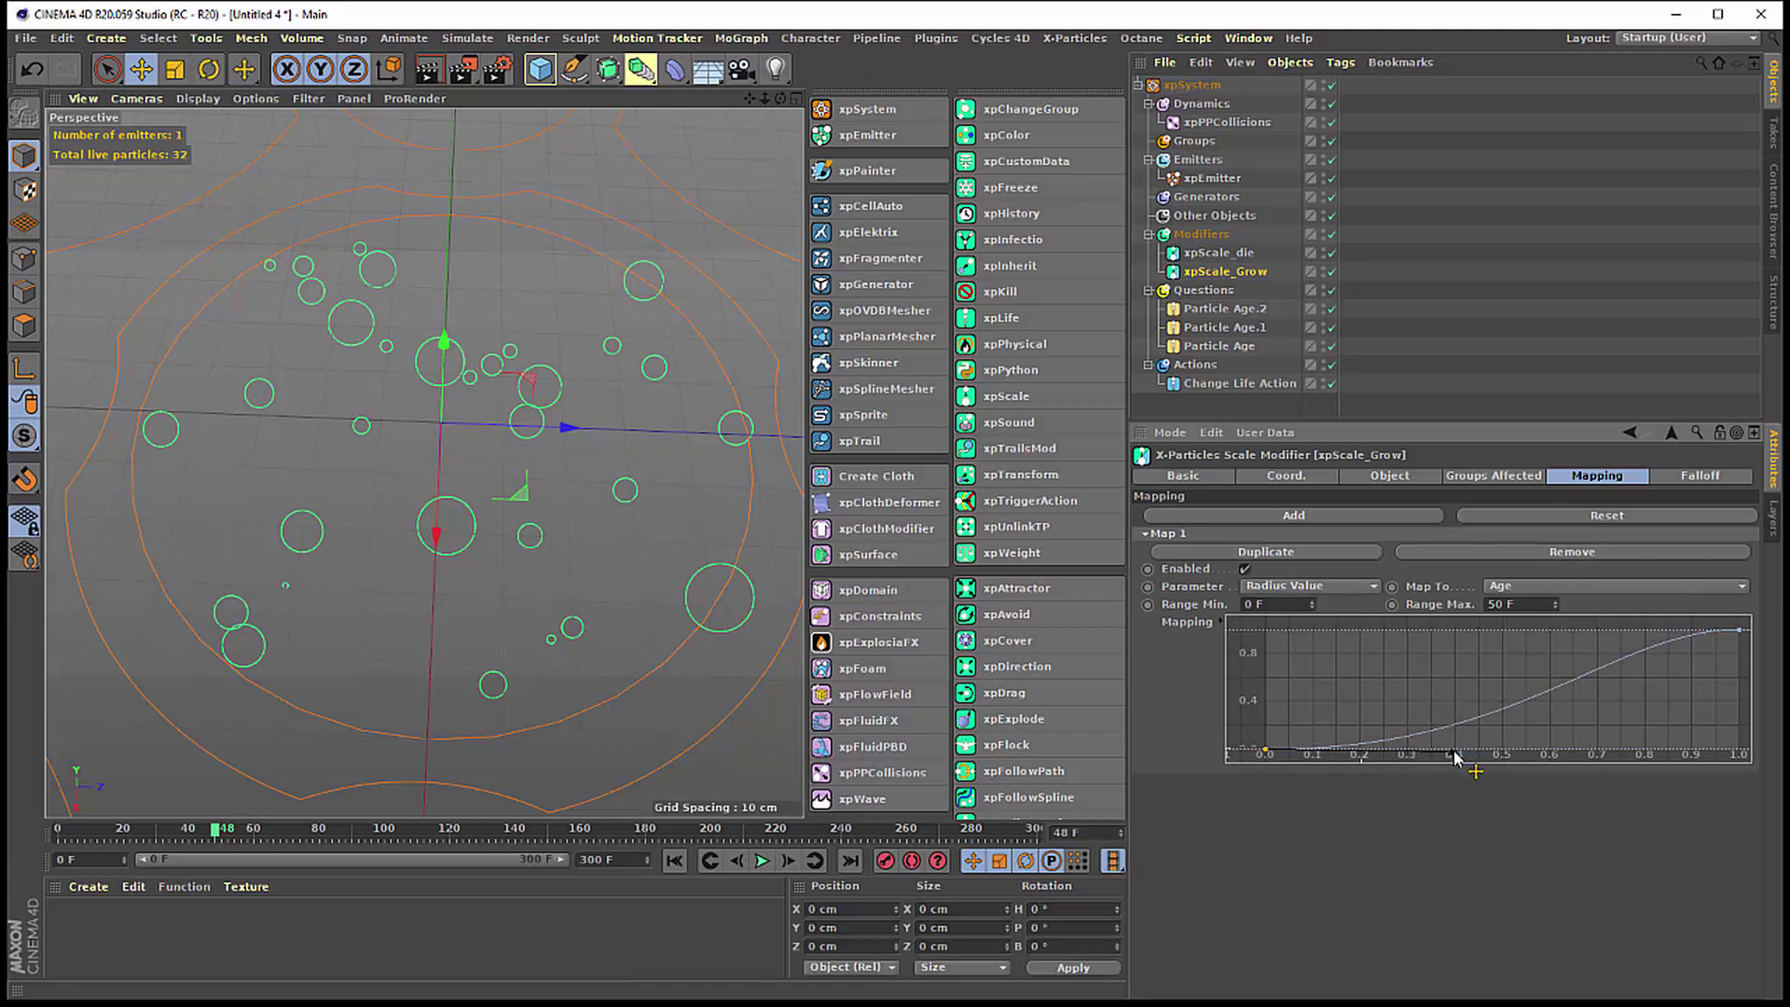
pyautogui.moveTo(1739, 630); pyautogui.dragTo(1502, 632)
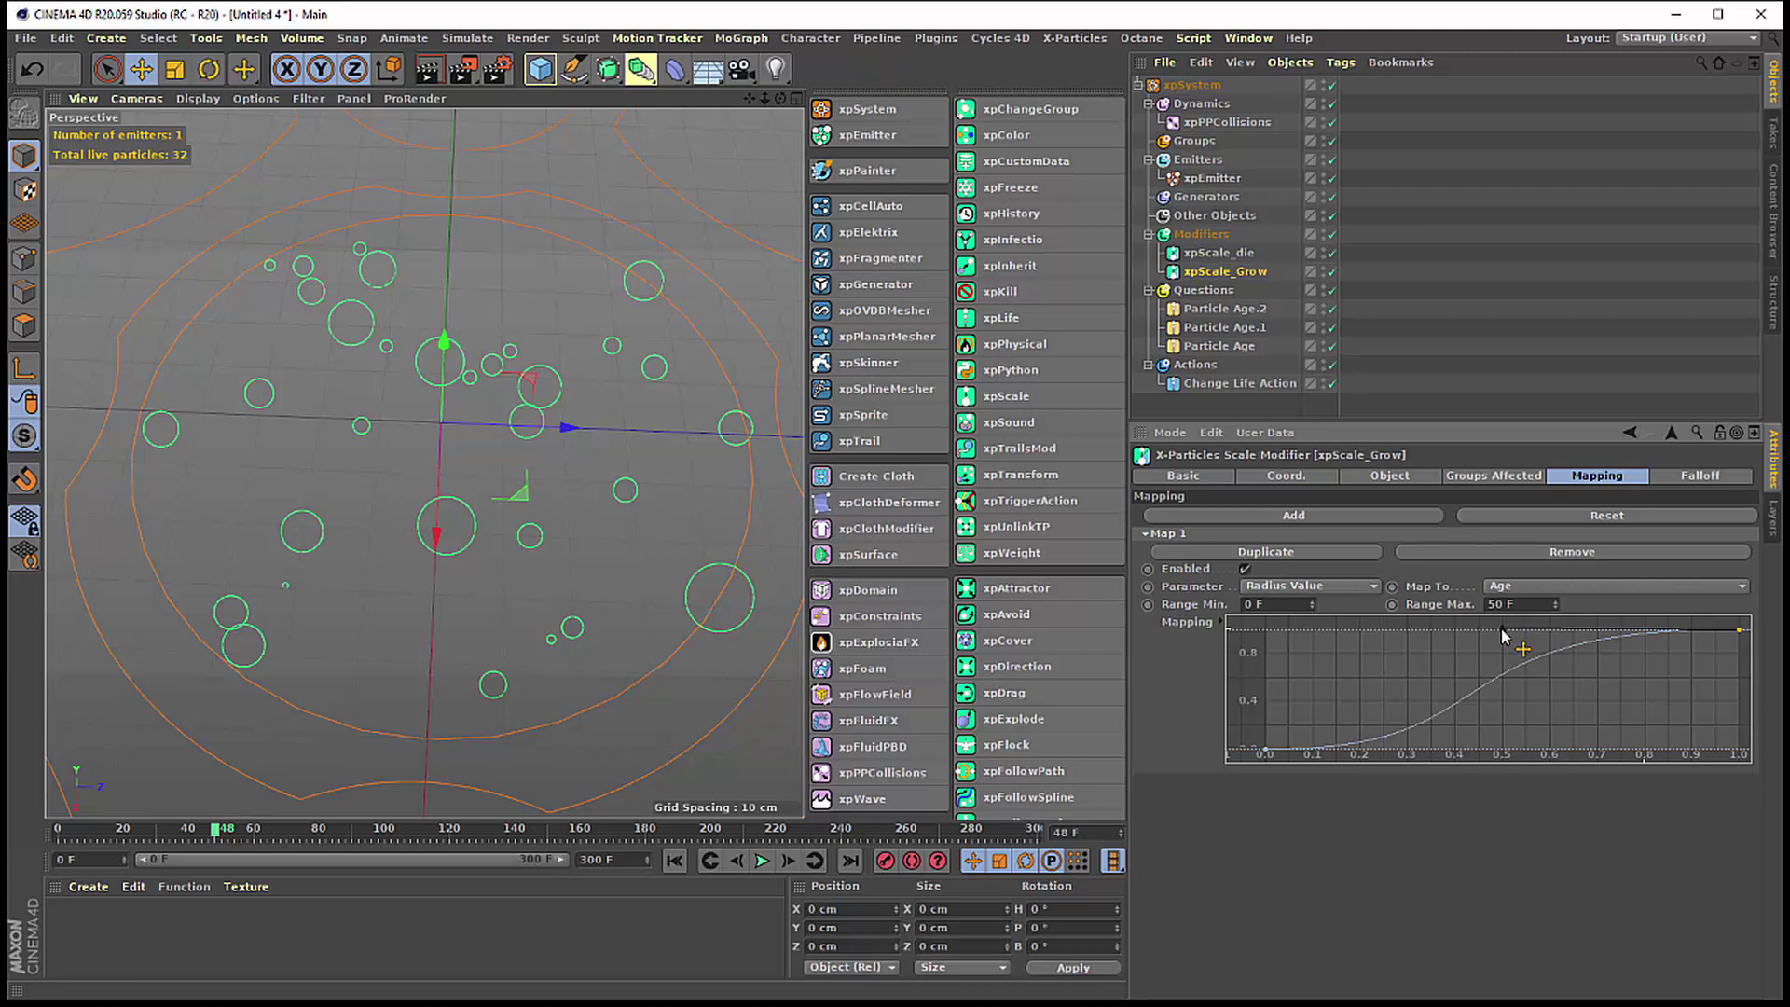
# - Rewind and replay the simulation to preview the eased growth
pyautogui.click(674, 860)
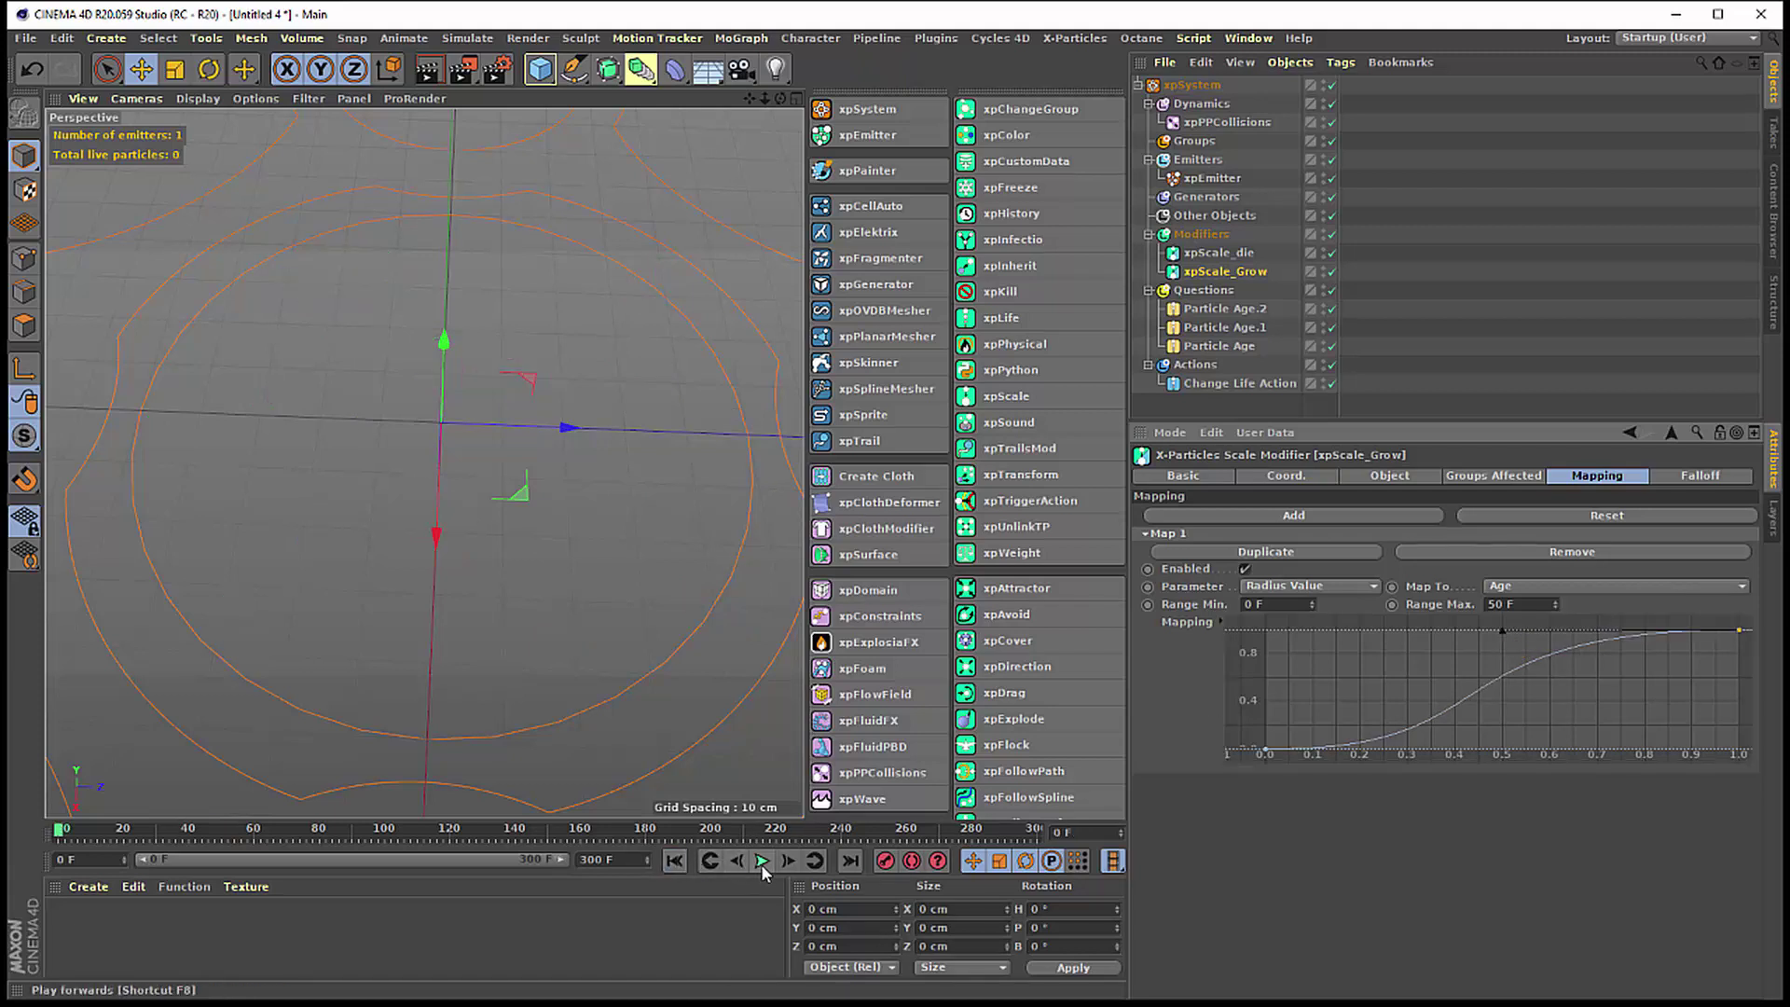
pyautogui.click(761, 860)
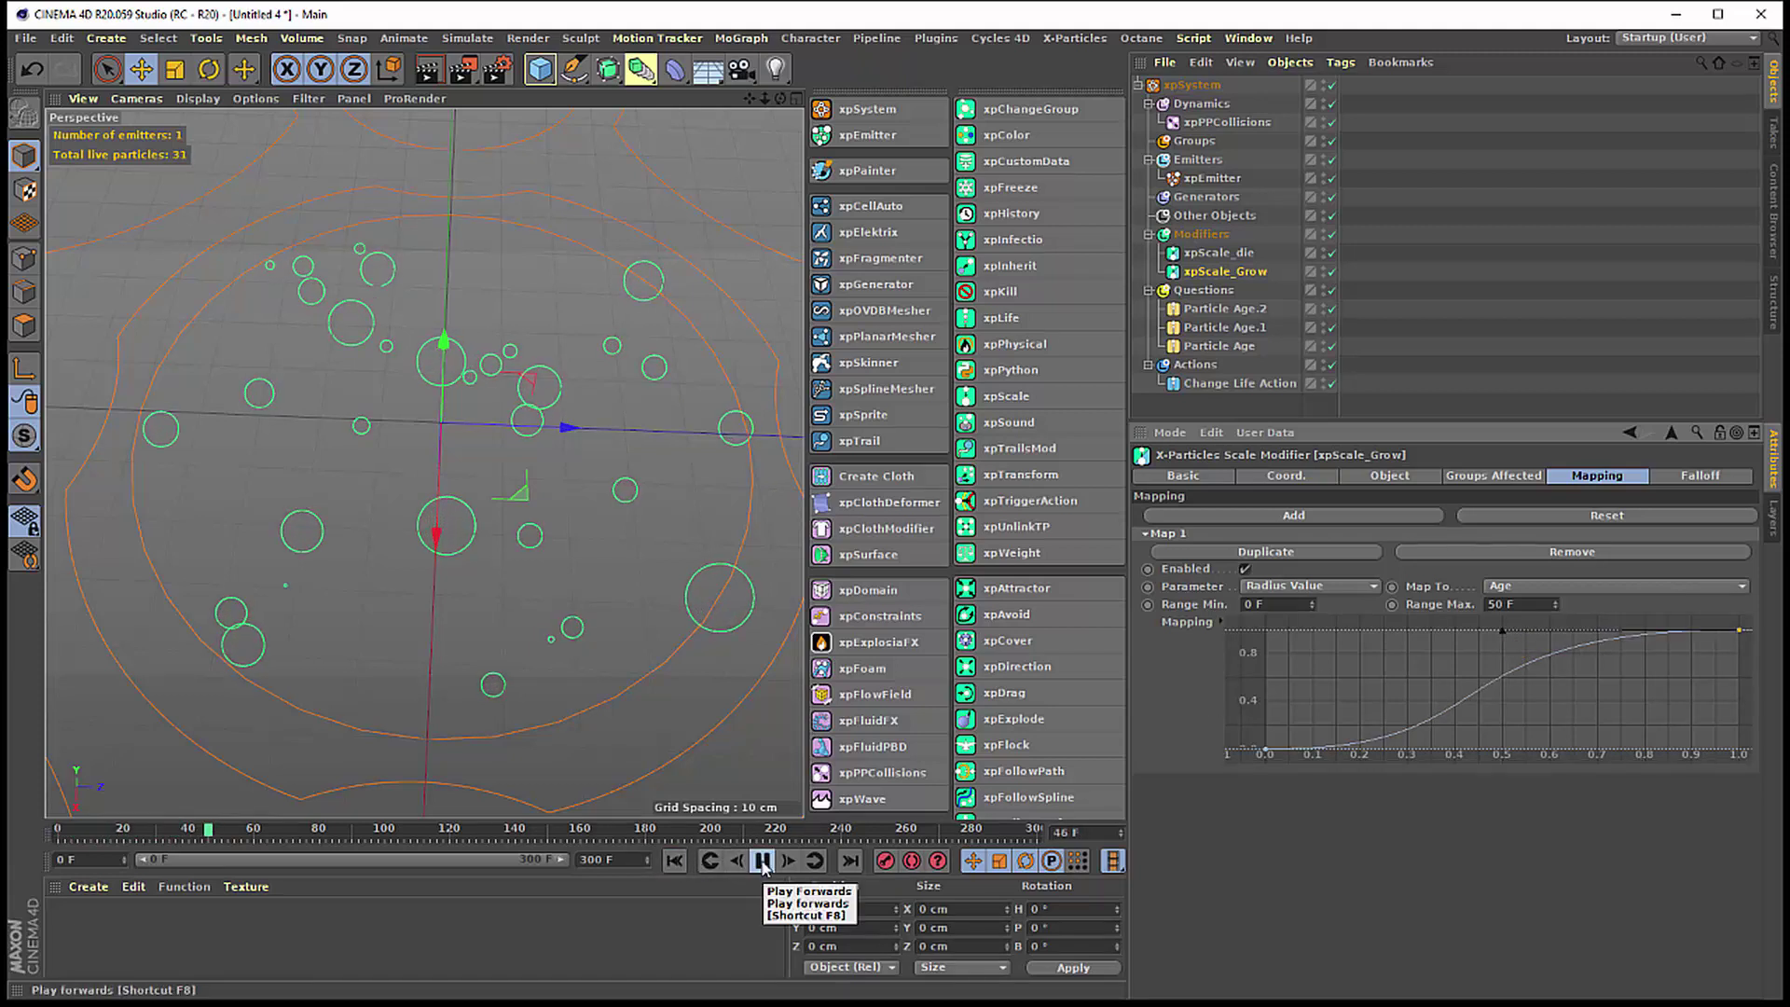
pyautogui.click(762, 860)
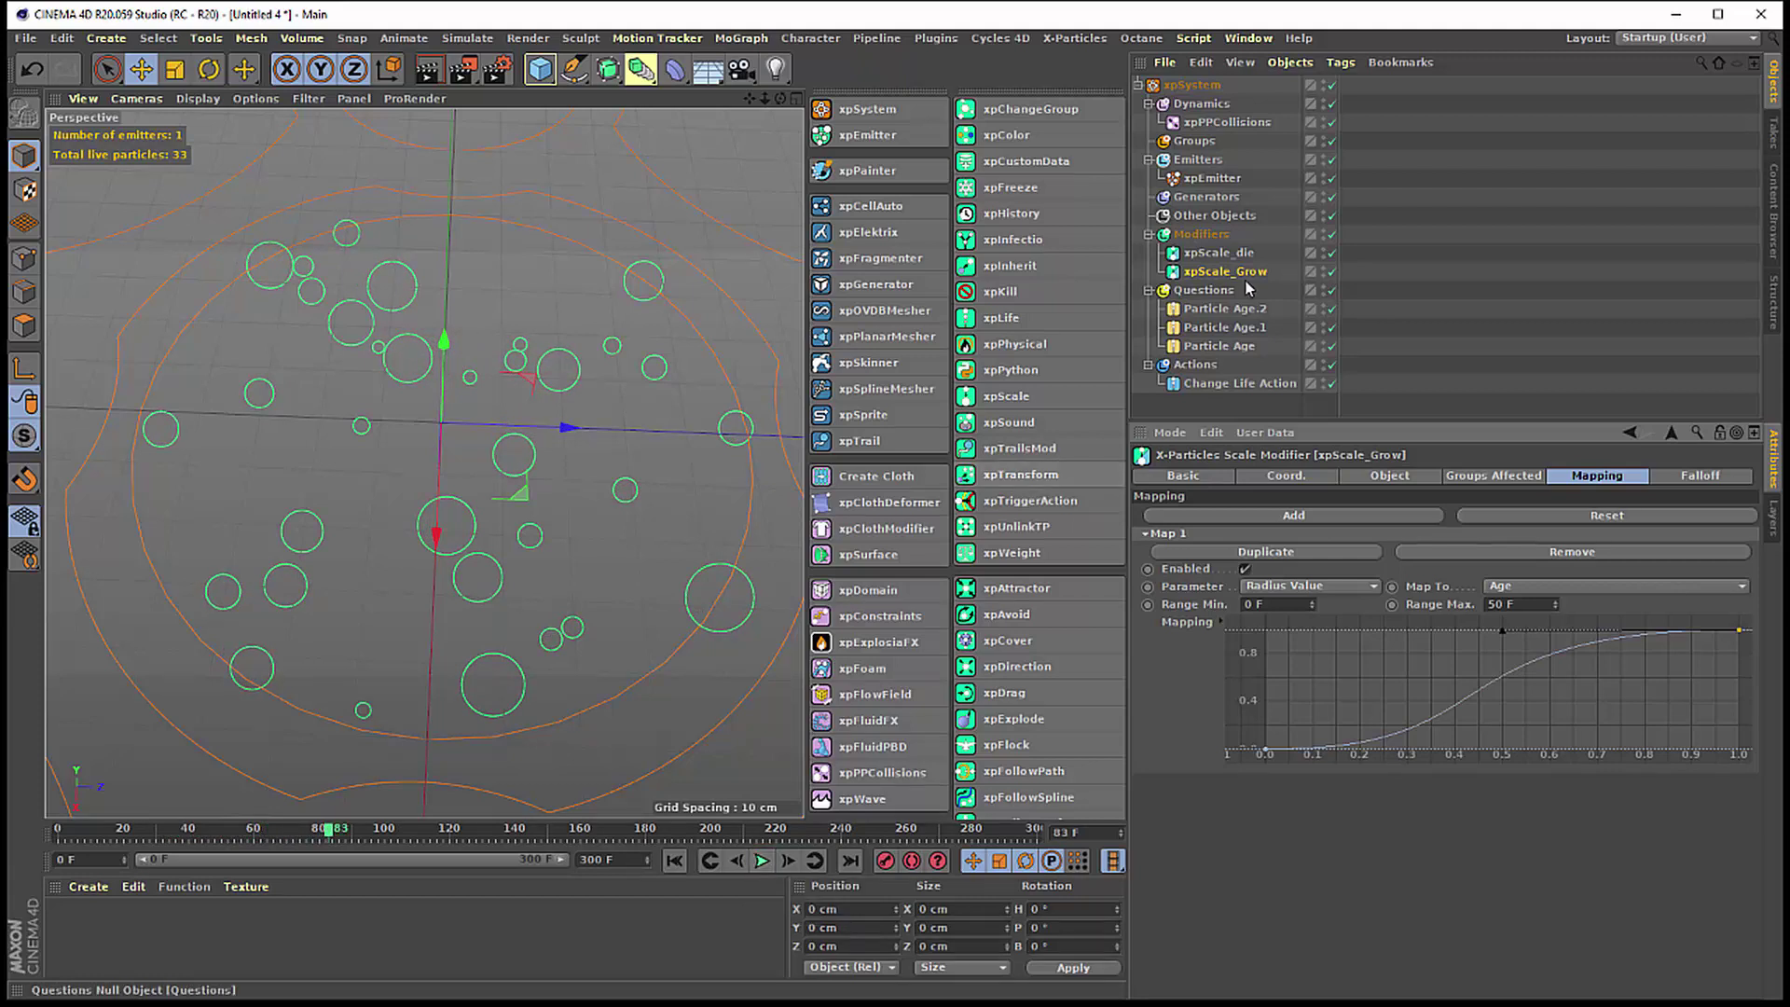
# - Set the Particle Age question's threshold to 80 F and replay from the start
pyautogui.click(1245, 345)
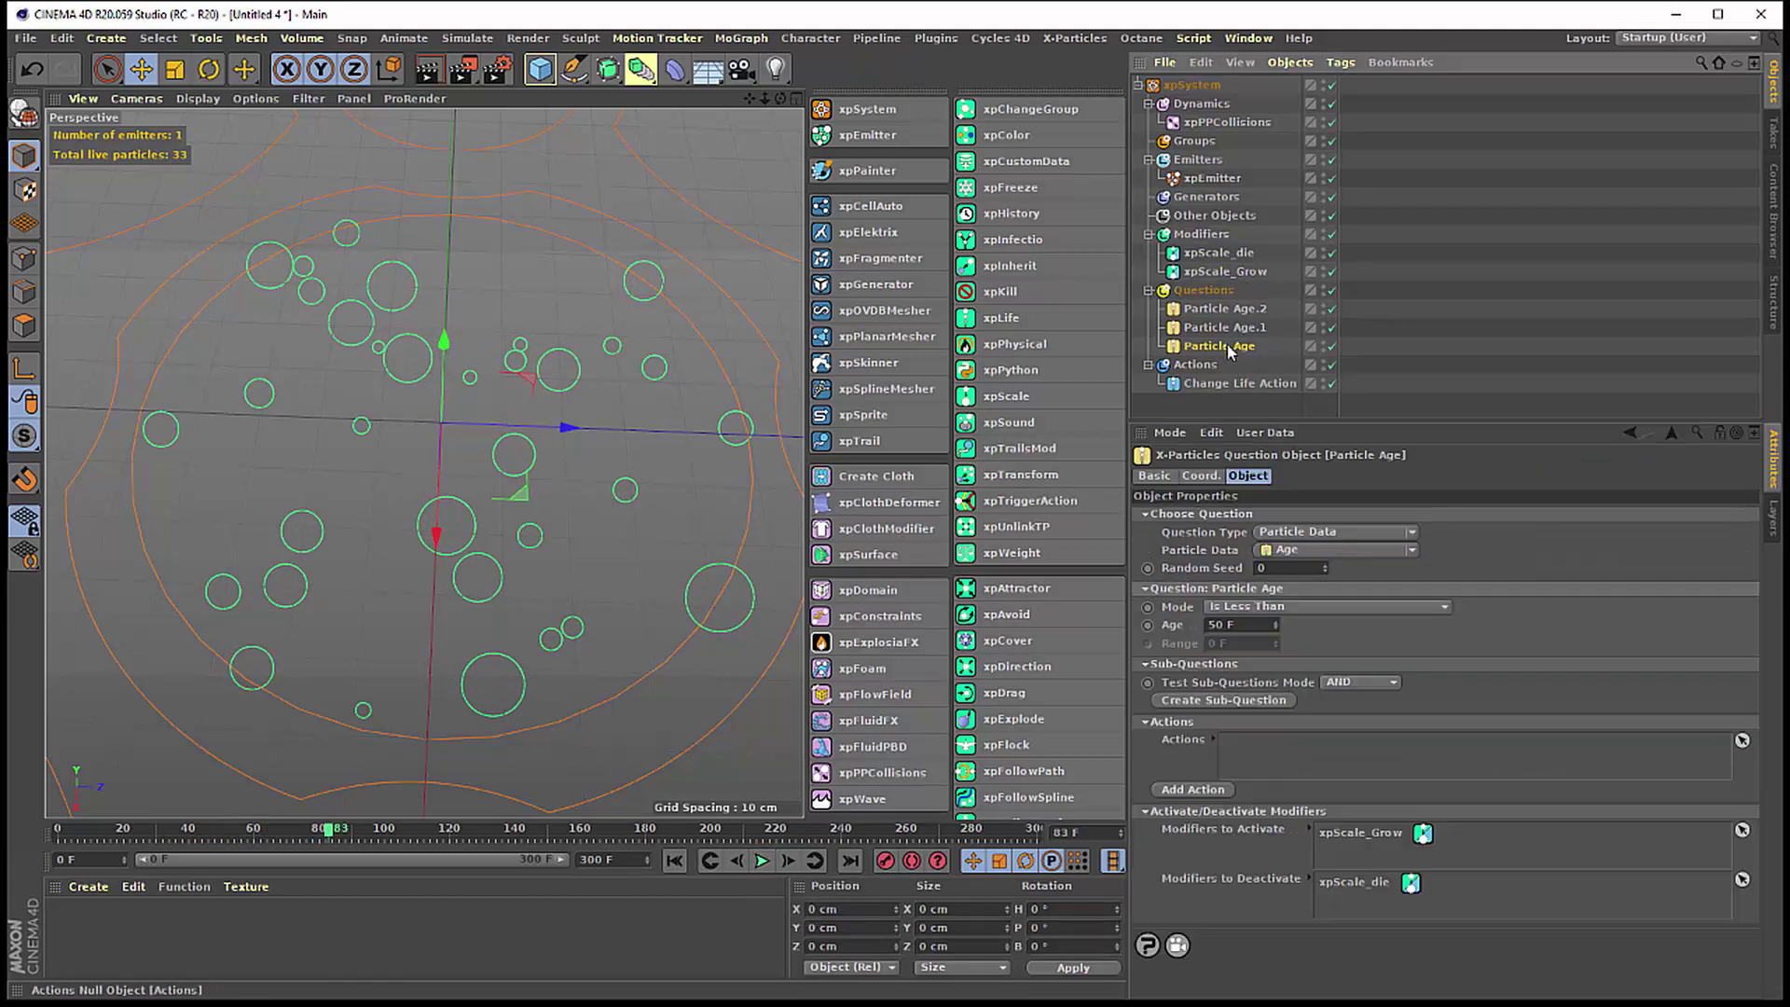
pyautogui.click(1253, 624)
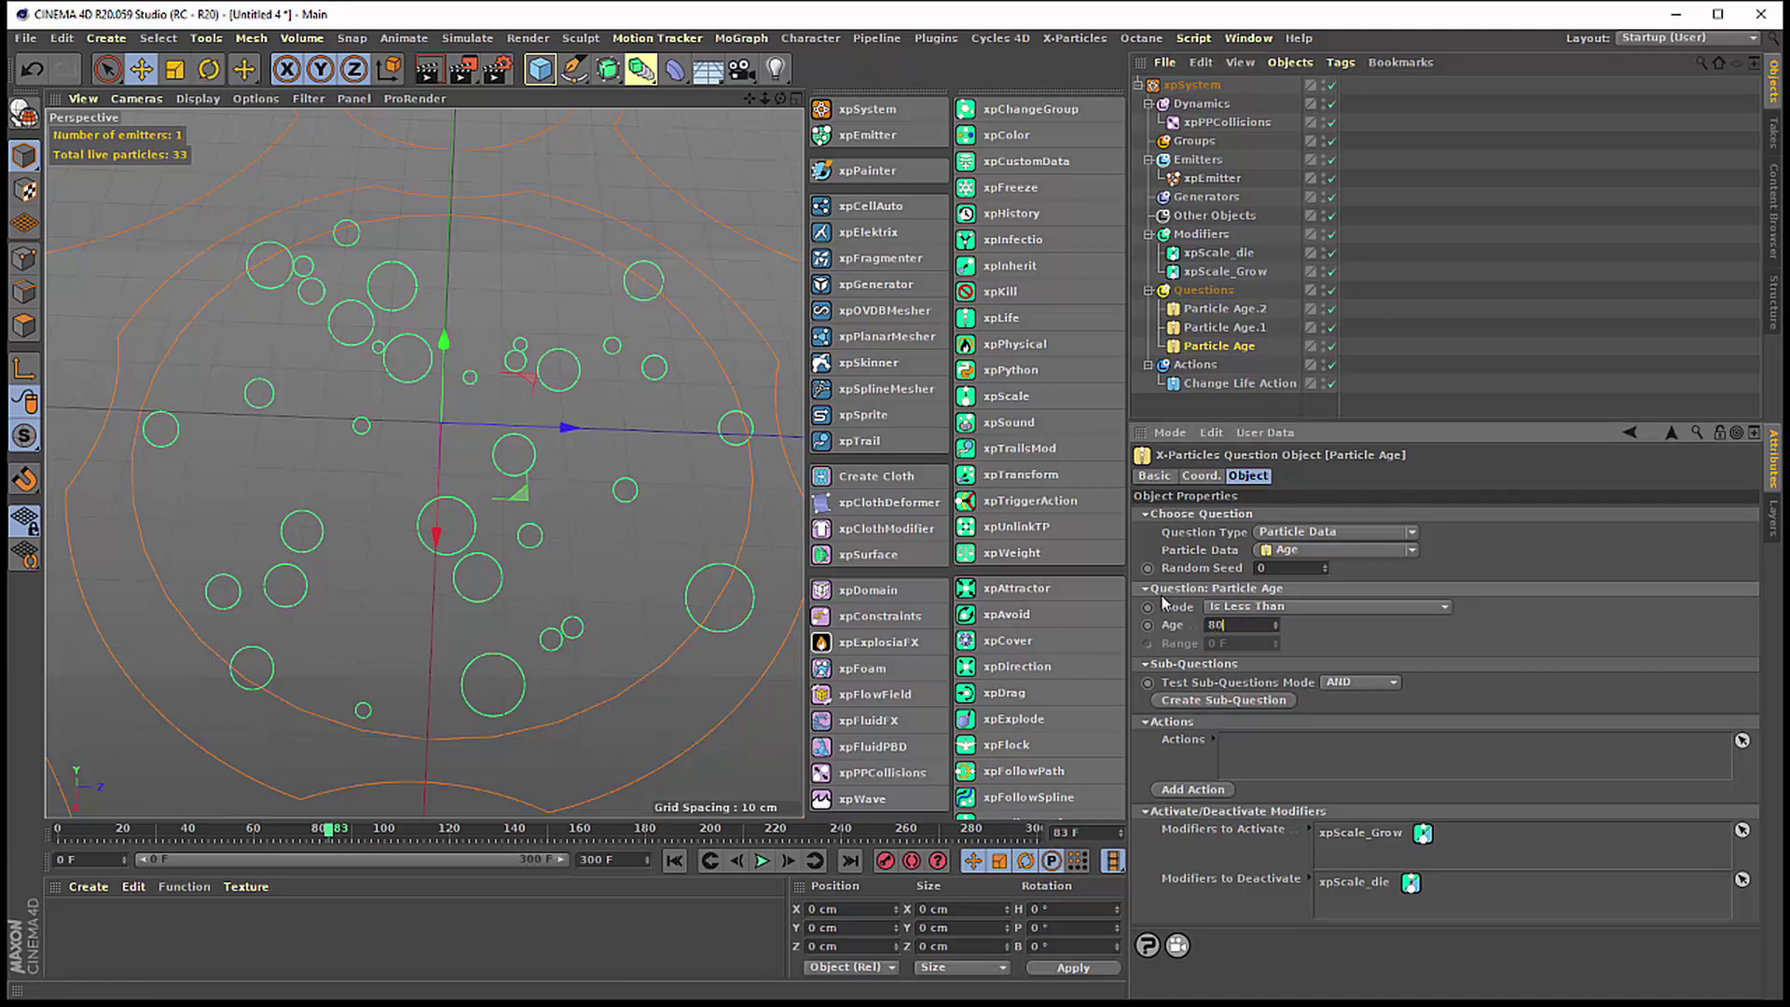
pyautogui.click(674, 860)
pyautogui.click(762, 862)
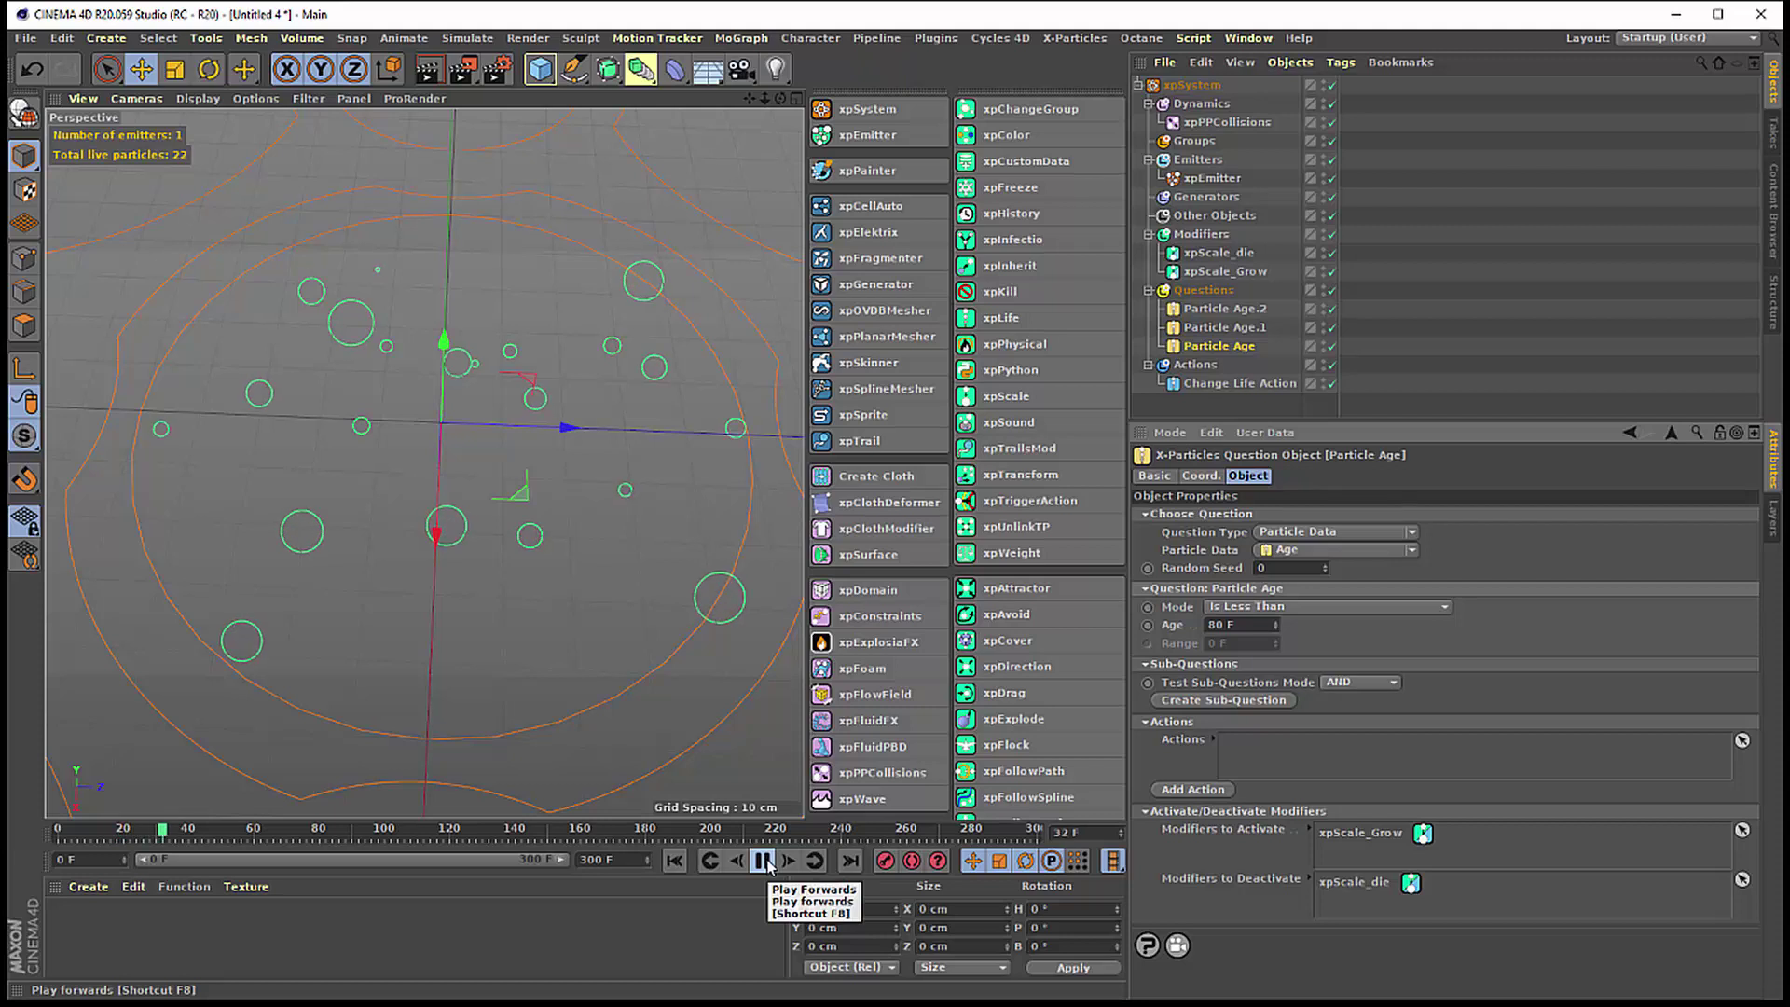
# - Set xpScale_Grow's Radius Change to 0.1 cm and stop playback
pyautogui.click(1225, 271)
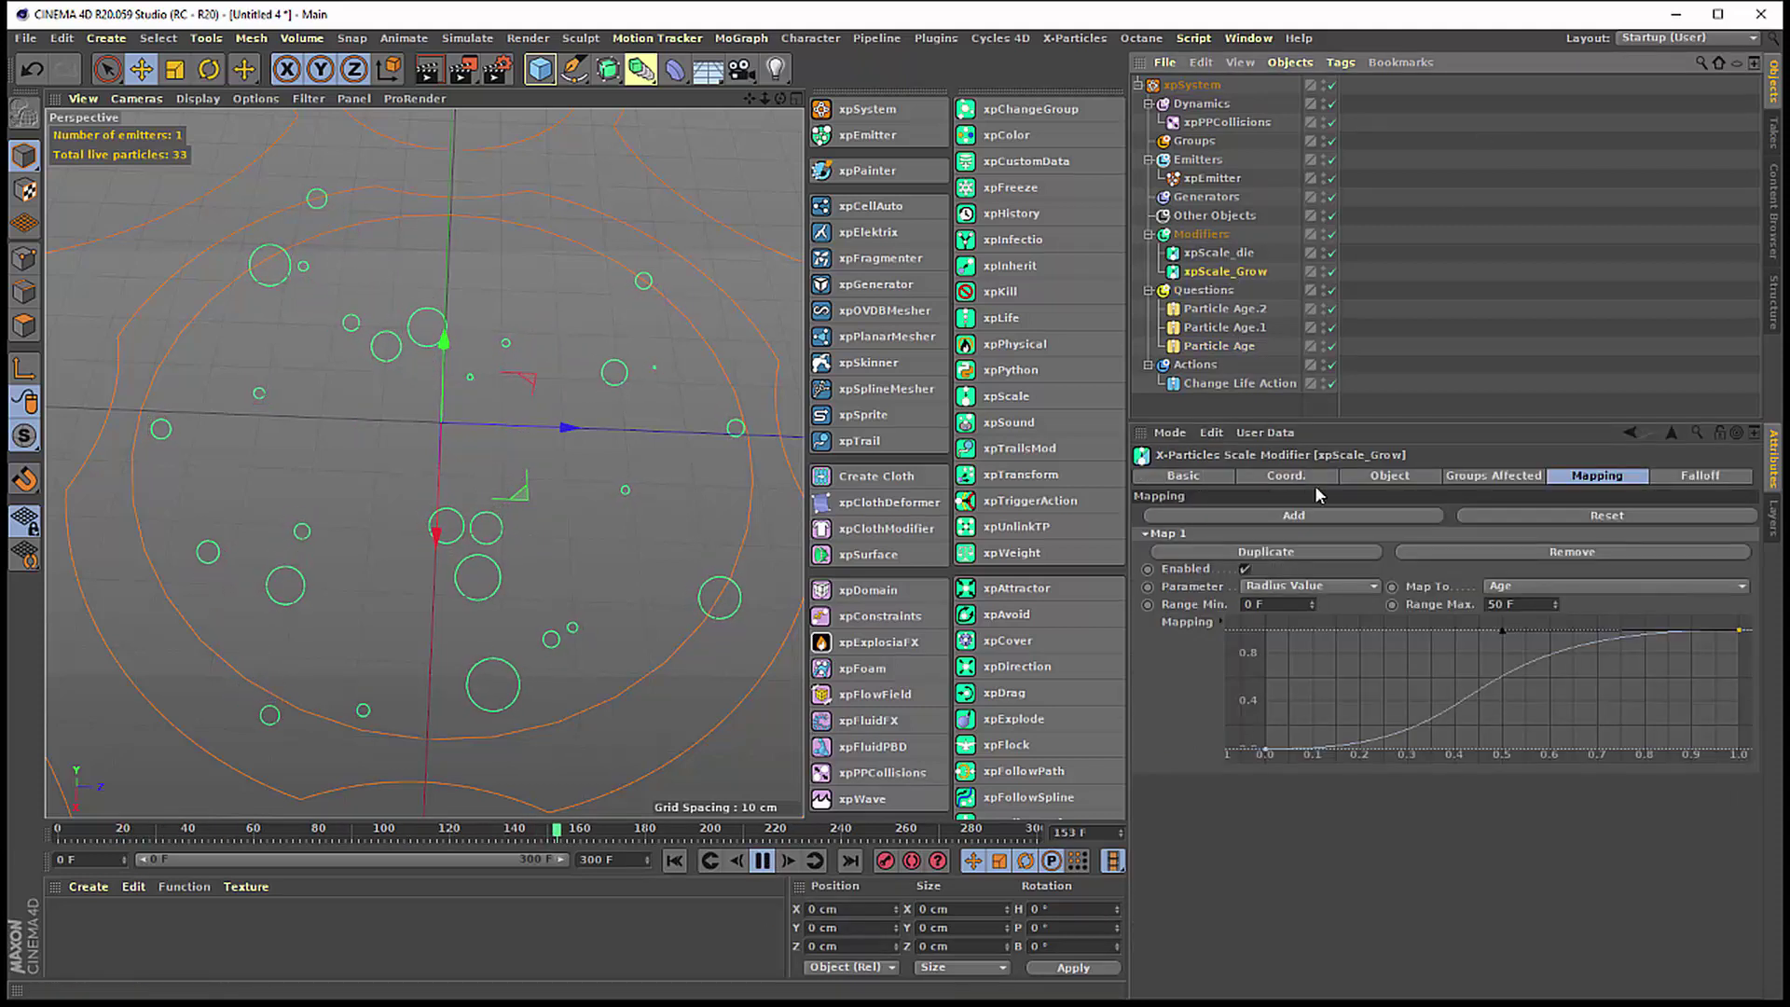
pyautogui.click(1390, 475)
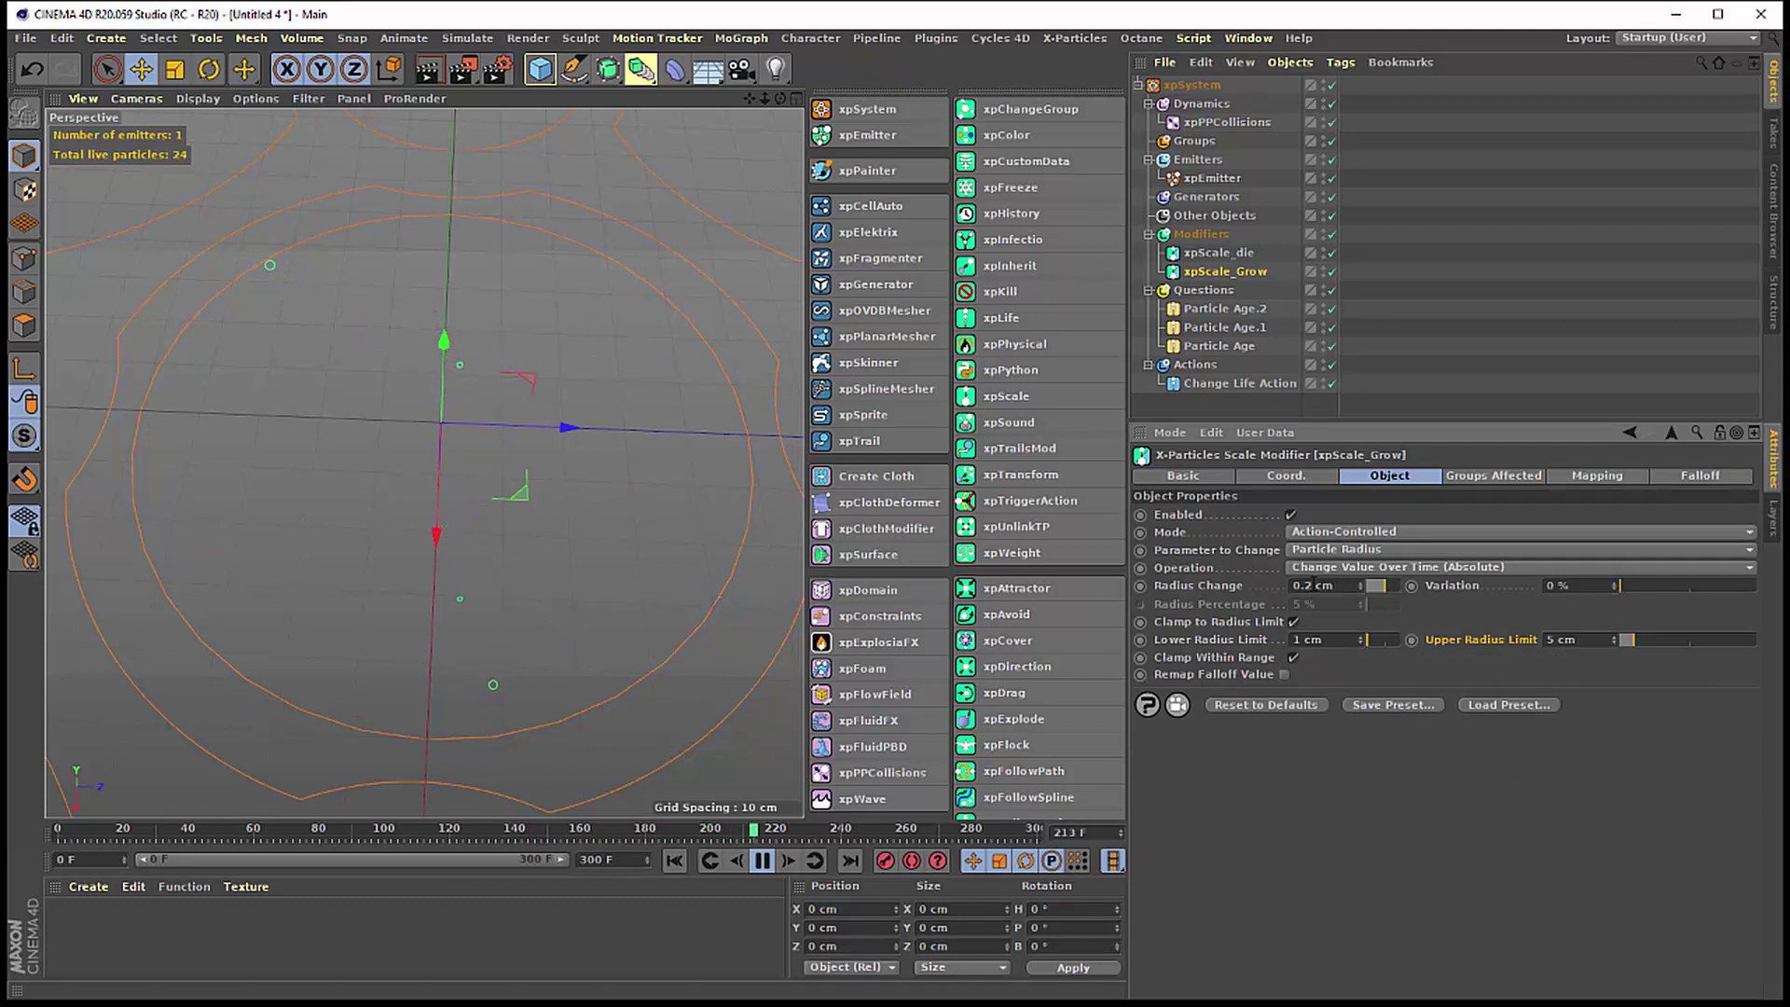
pyautogui.click(1360, 588)
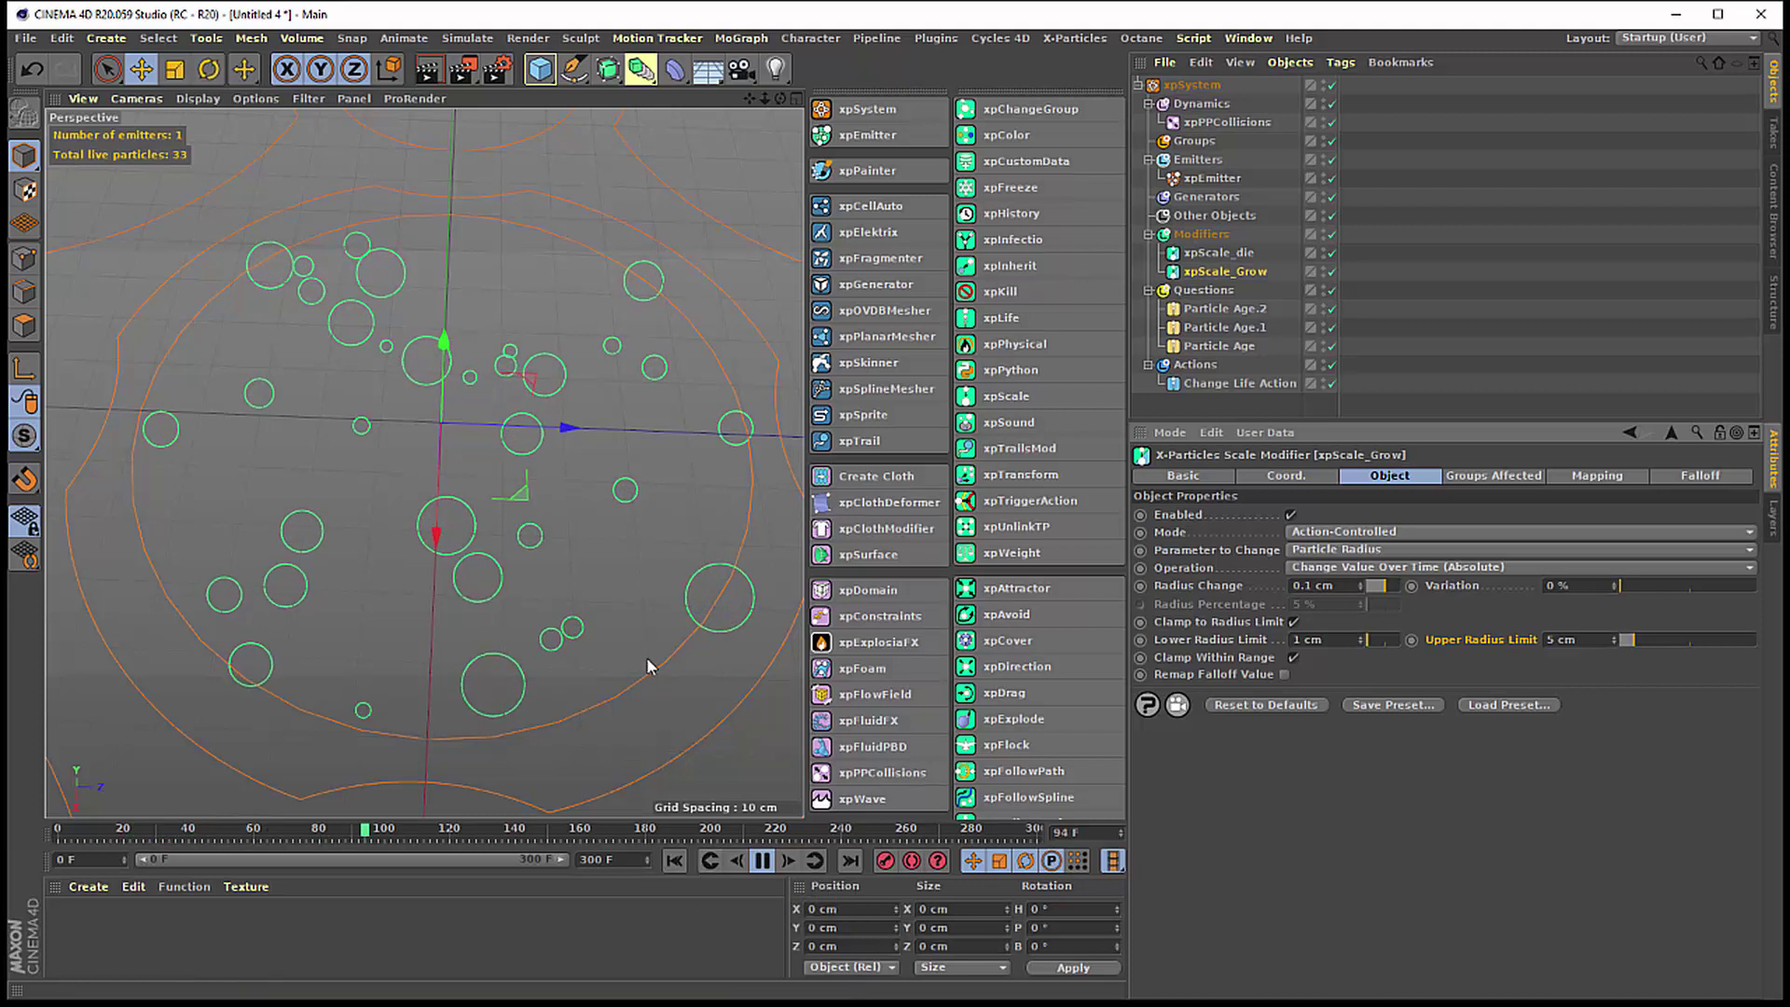
pyautogui.click(763, 861)
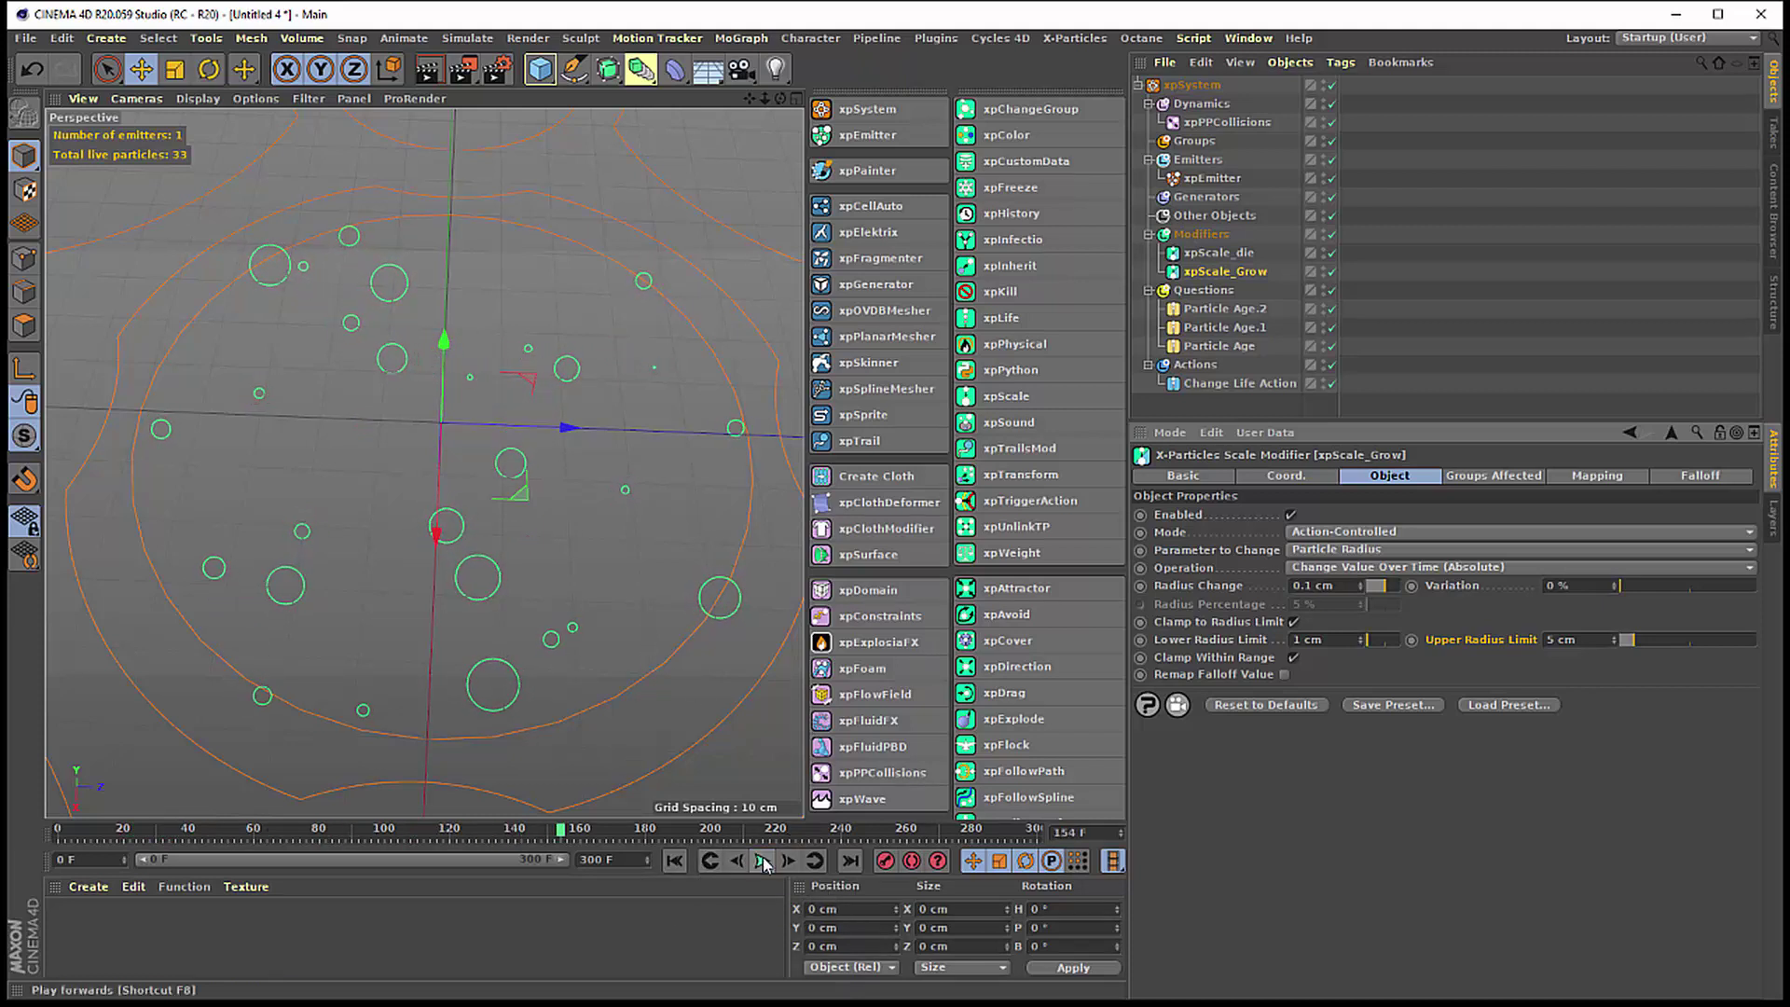
pyautogui.click(1211, 178)
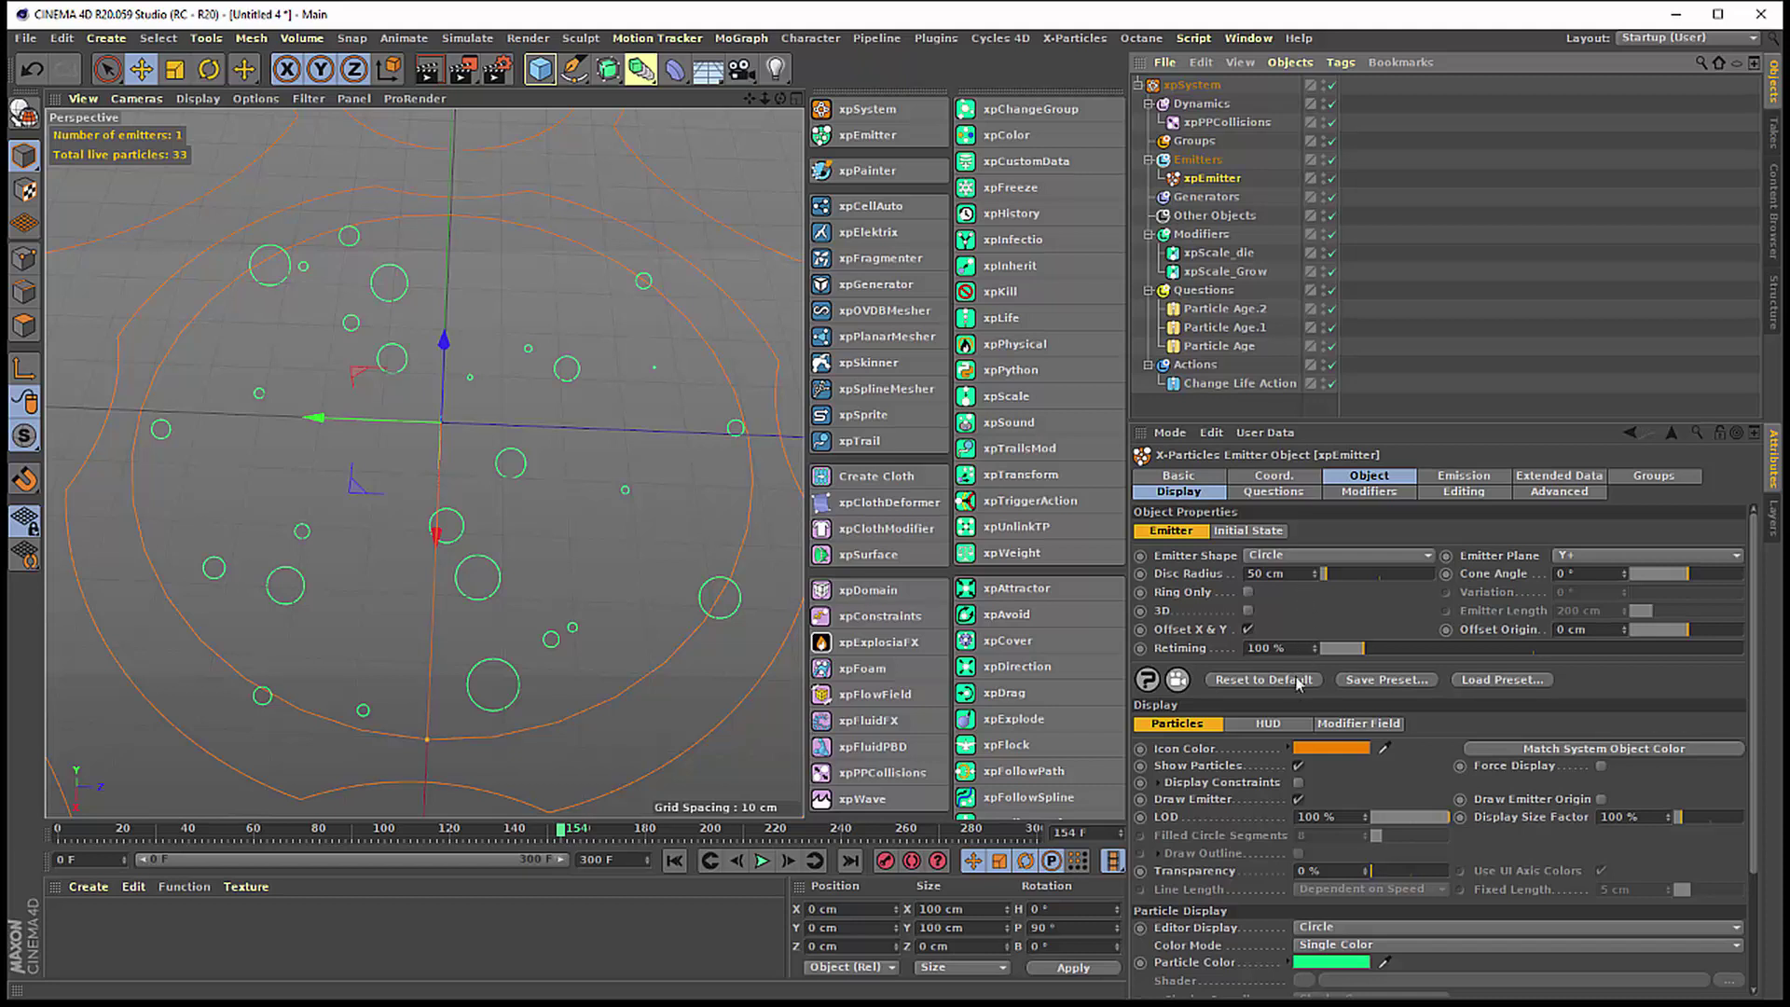
# - Raise the emitter's Birthrate to 114 on the Emission tab
pyautogui.scroll(-3, 1273, 909)
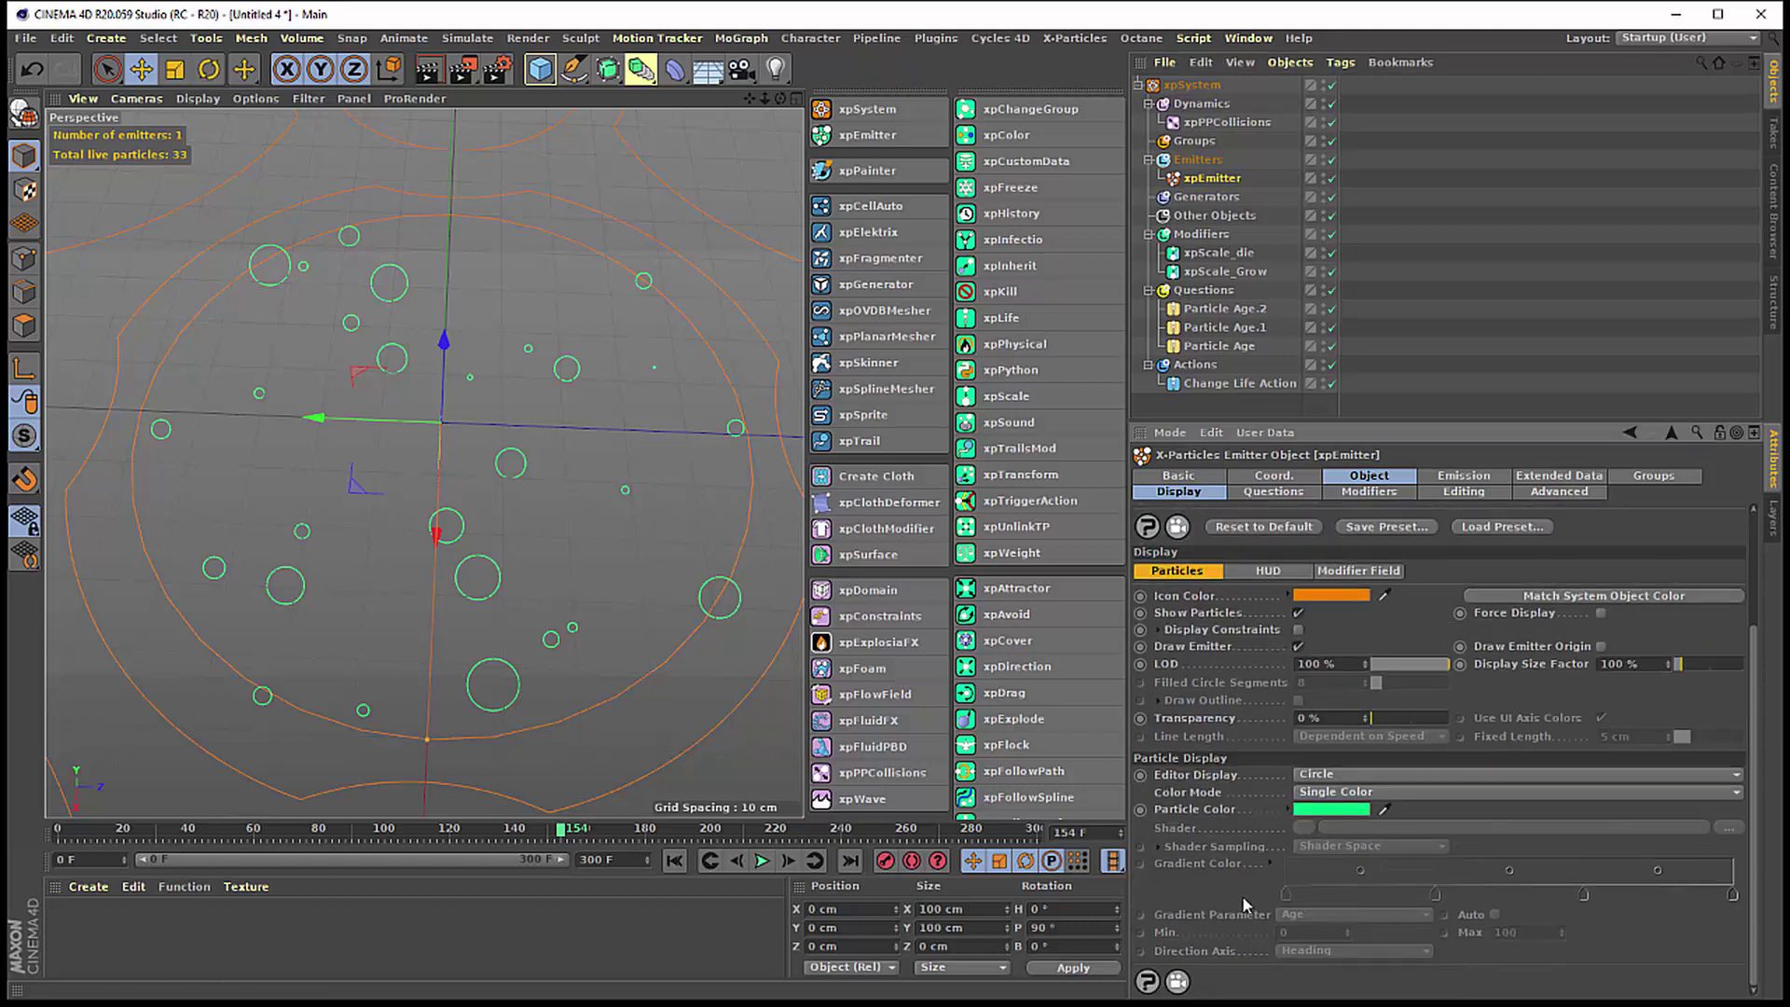
pyautogui.scroll(3, 1221, 743)
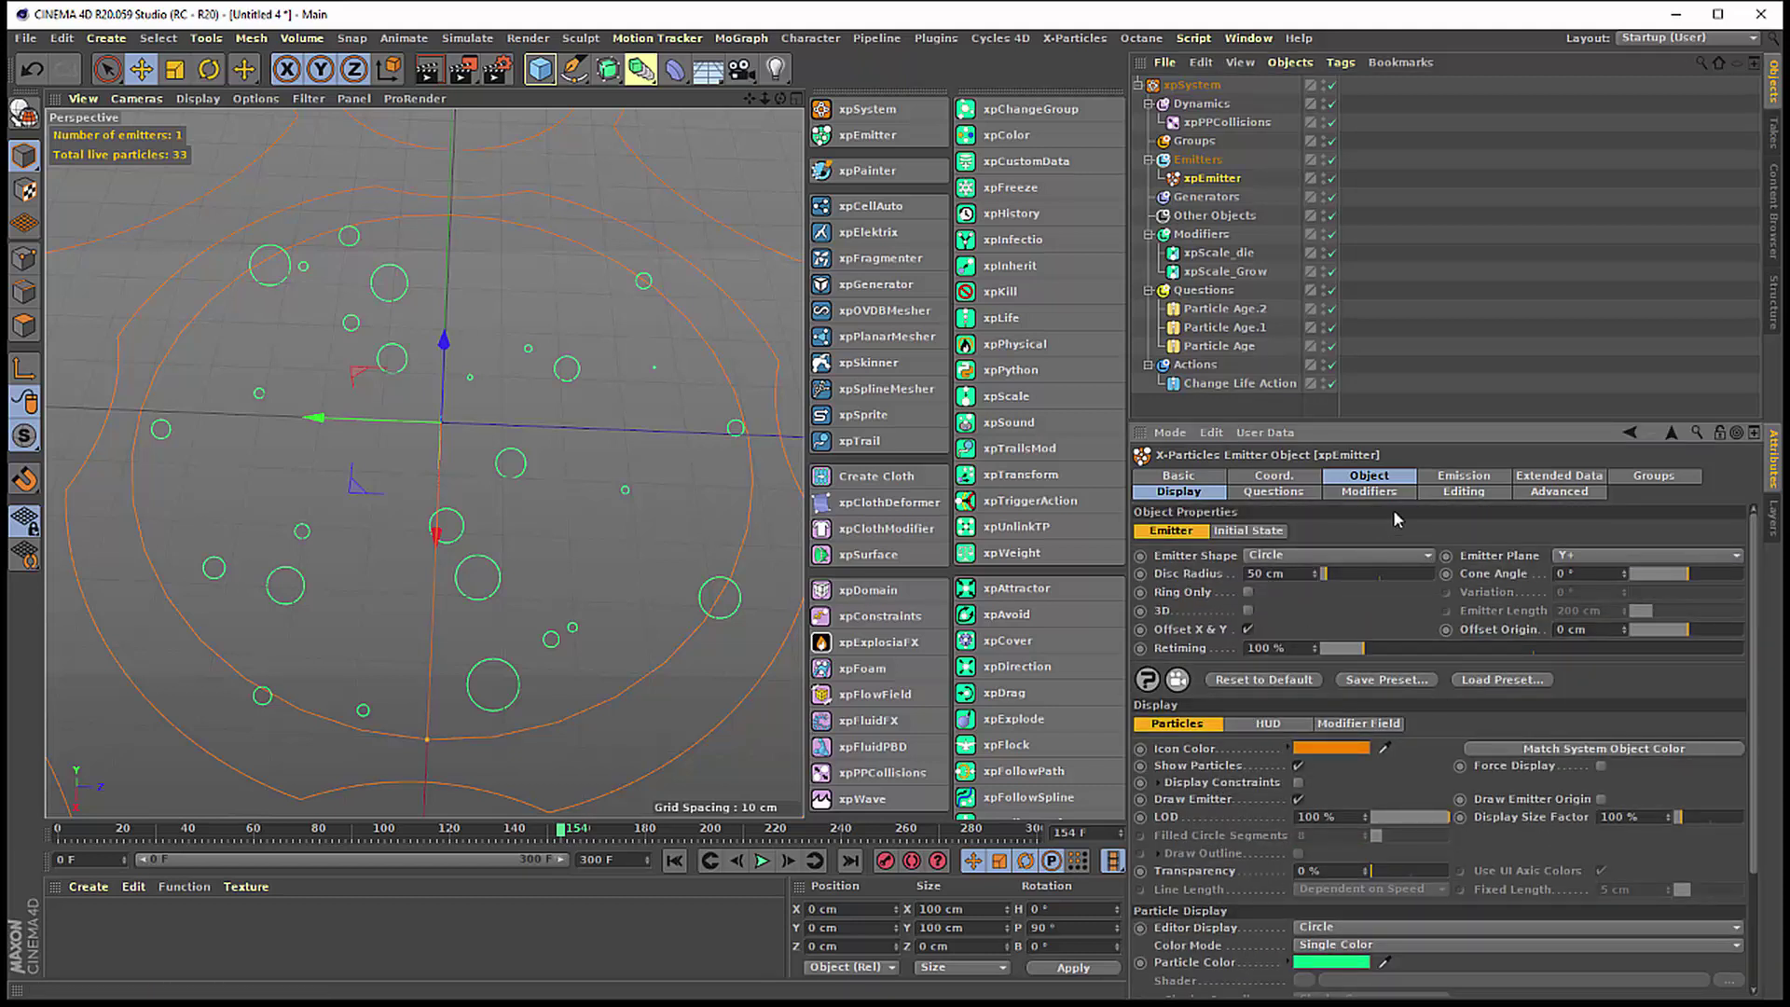
pyautogui.click(1459, 477)
pyautogui.moveTo(1333, 679); pyautogui.dragTo(1352, 671)
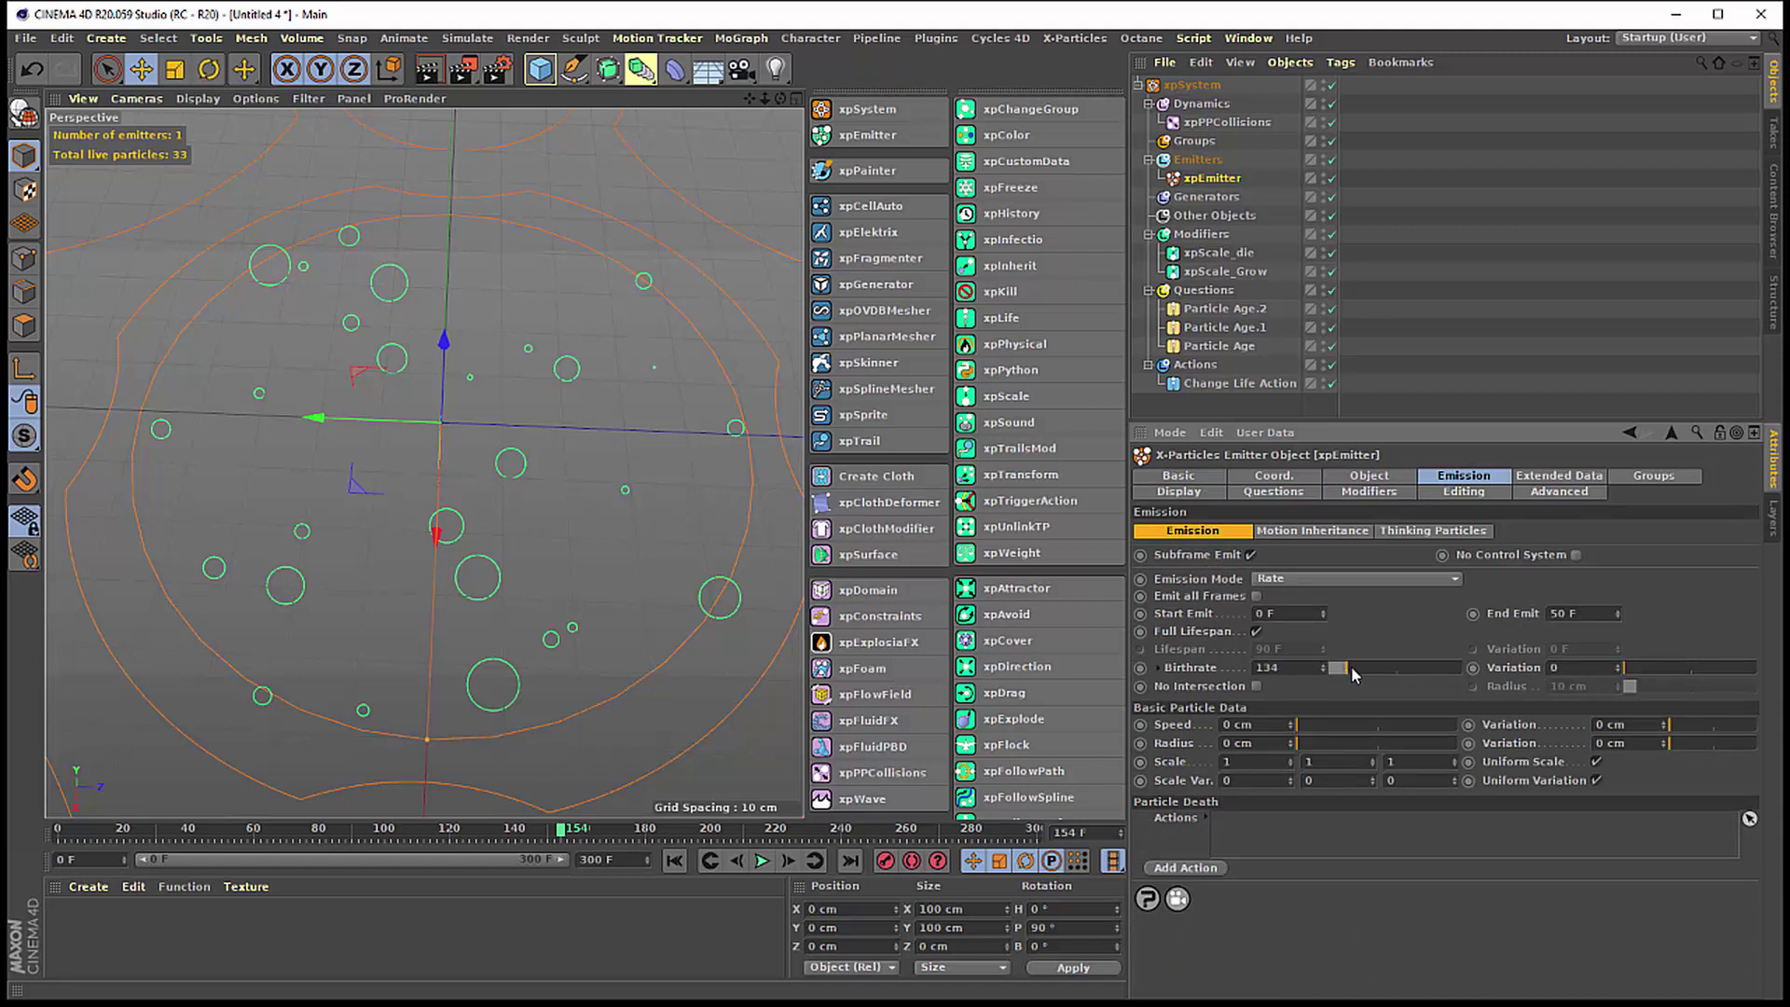
# - Replay the simulation, pause at 190 particles, and orbit to view them from the side
pyautogui.click(674, 859)
pyautogui.click(761, 859)
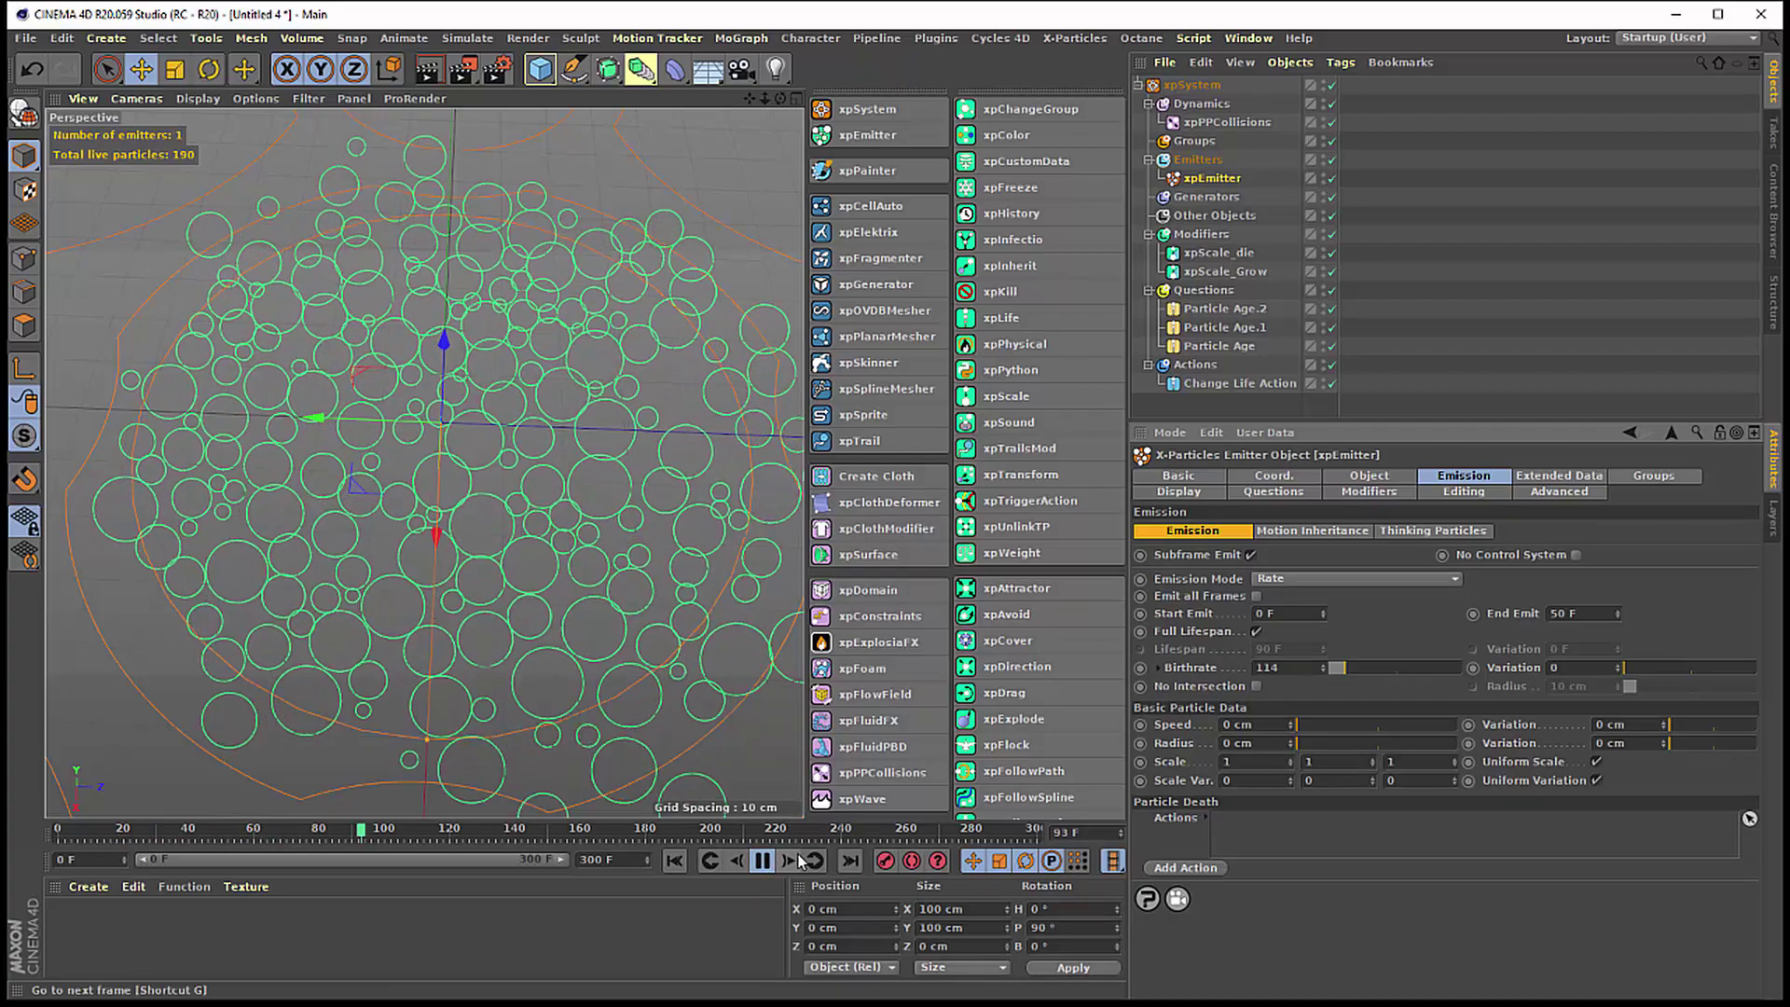
pyautogui.press('F8')
pyautogui.keyDown('alt'); pyautogui.moveTo(623, 632); pyautogui.dragTo(623, 593); pyautogui.keyUp('alt')
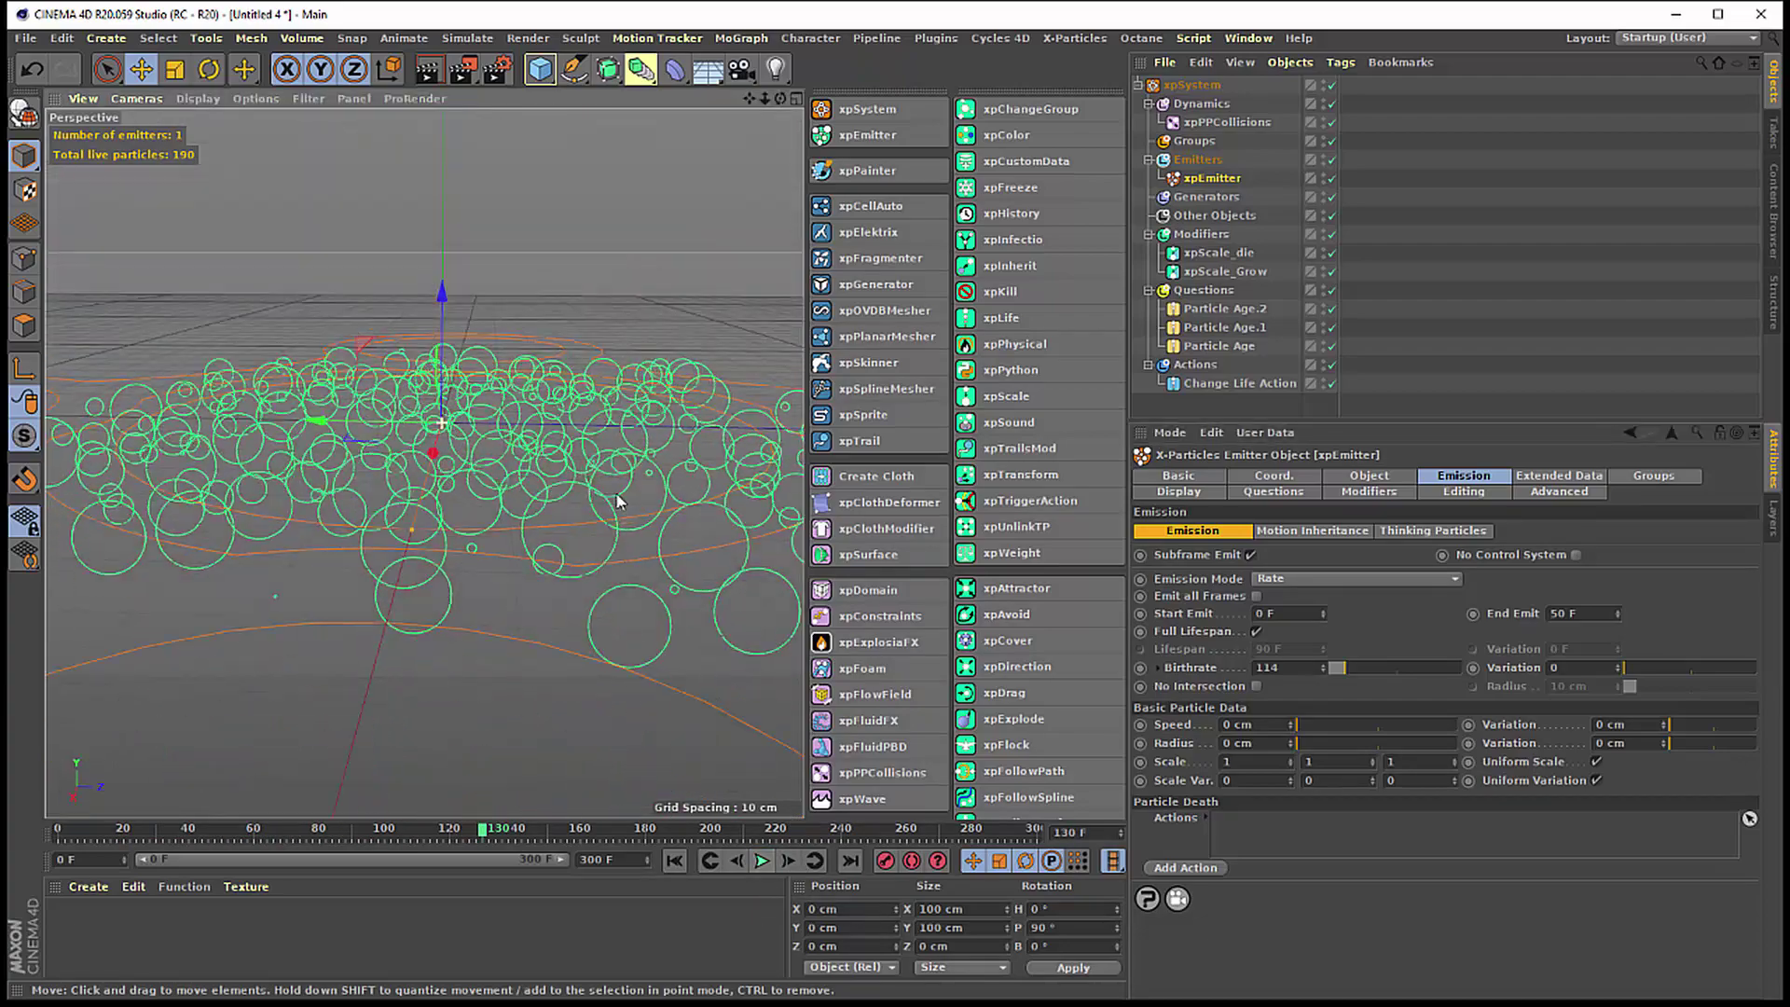